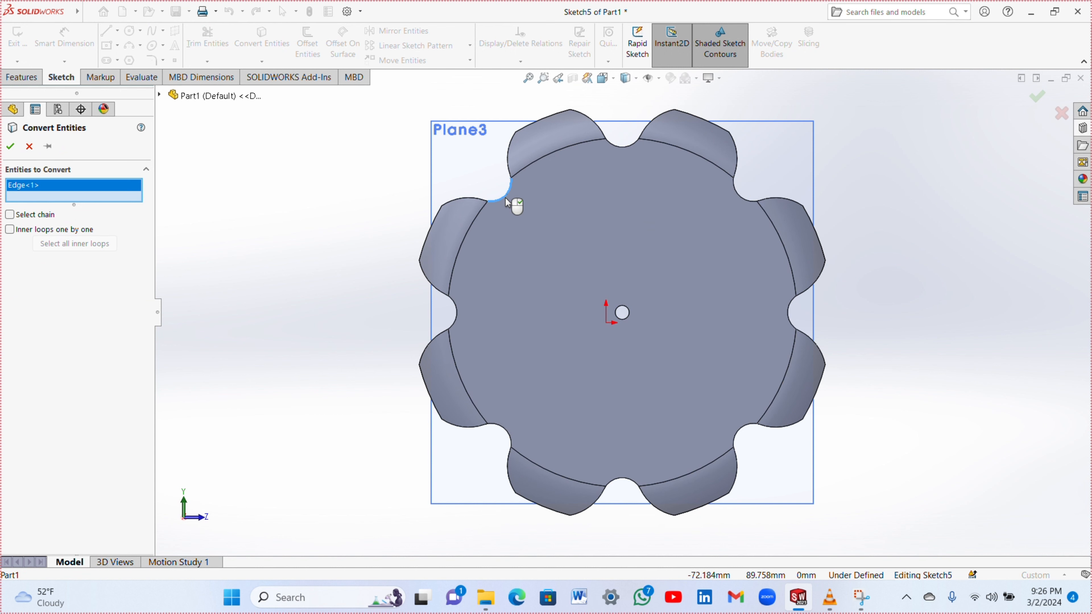
- Convert the three adjacent tooth-root arcs on the sprocket's left, upper left and top into entities of the Plane3 sketch
click(458, 313)
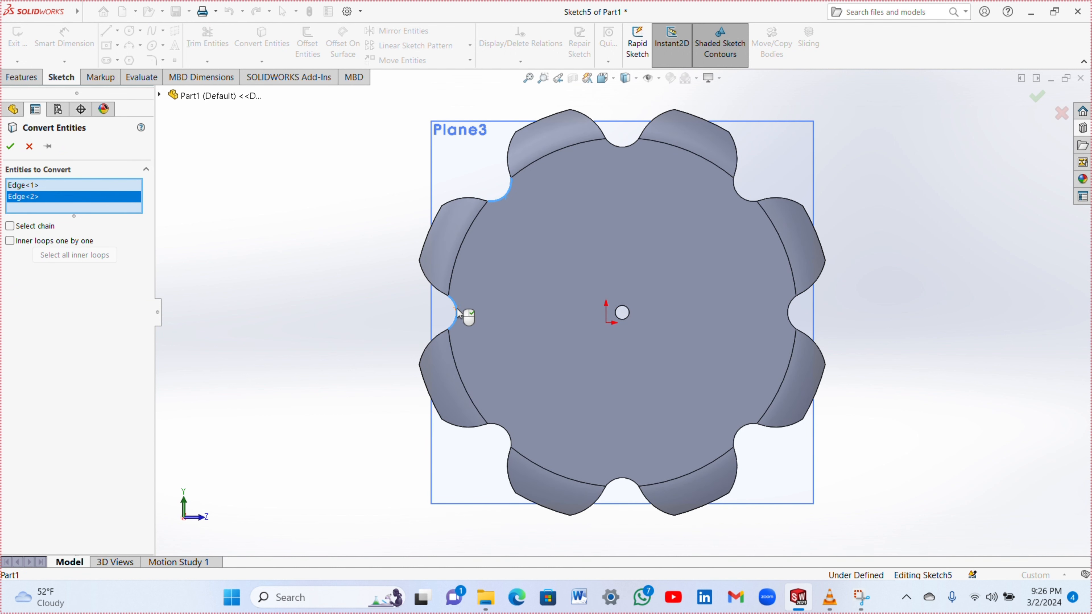
click(625, 150)
click(11, 145)
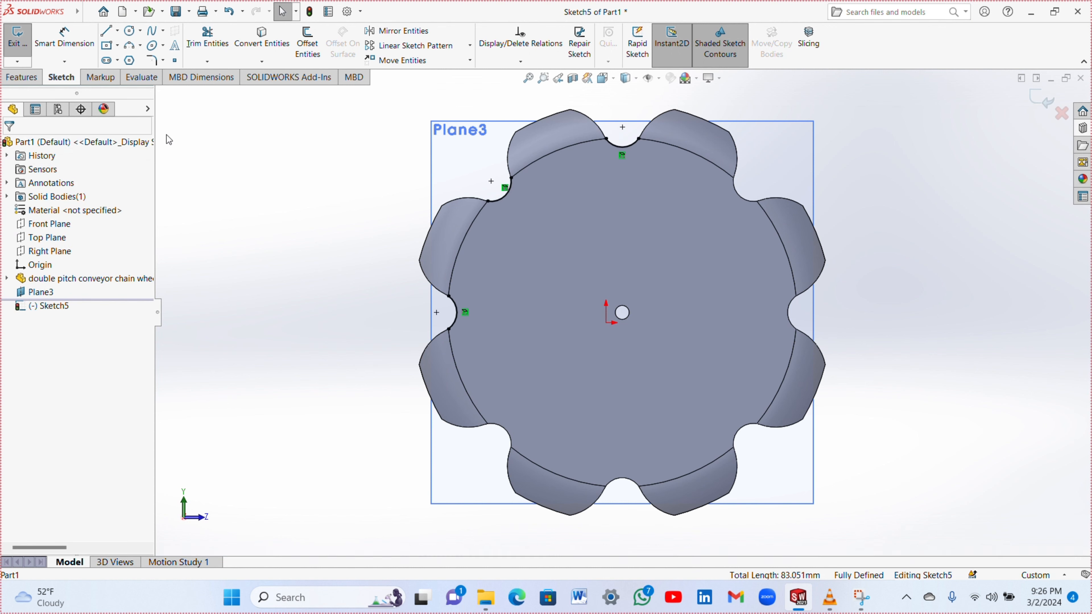
- Sketch a straight slot about 65 mm wide between the centres of the left and upper-left tooth-root arcs
click(106, 60)
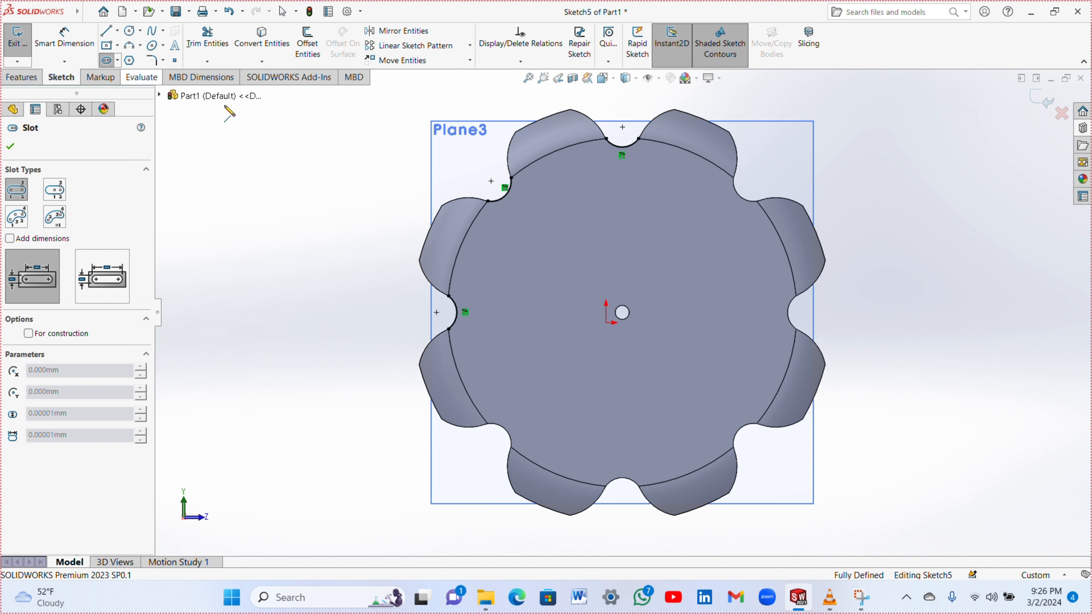
click(437, 313)
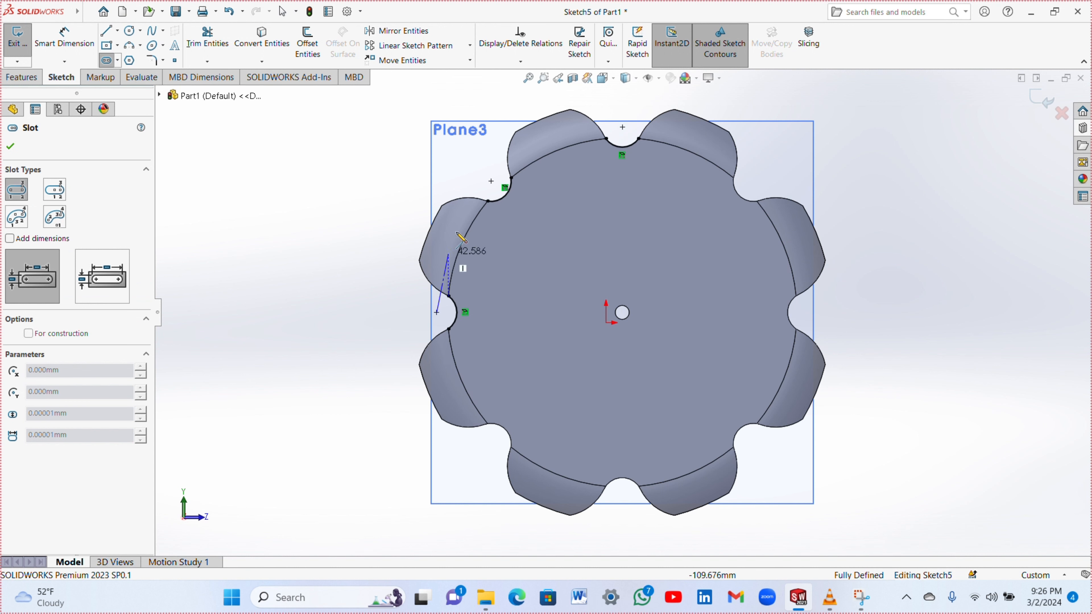
click(492, 183)
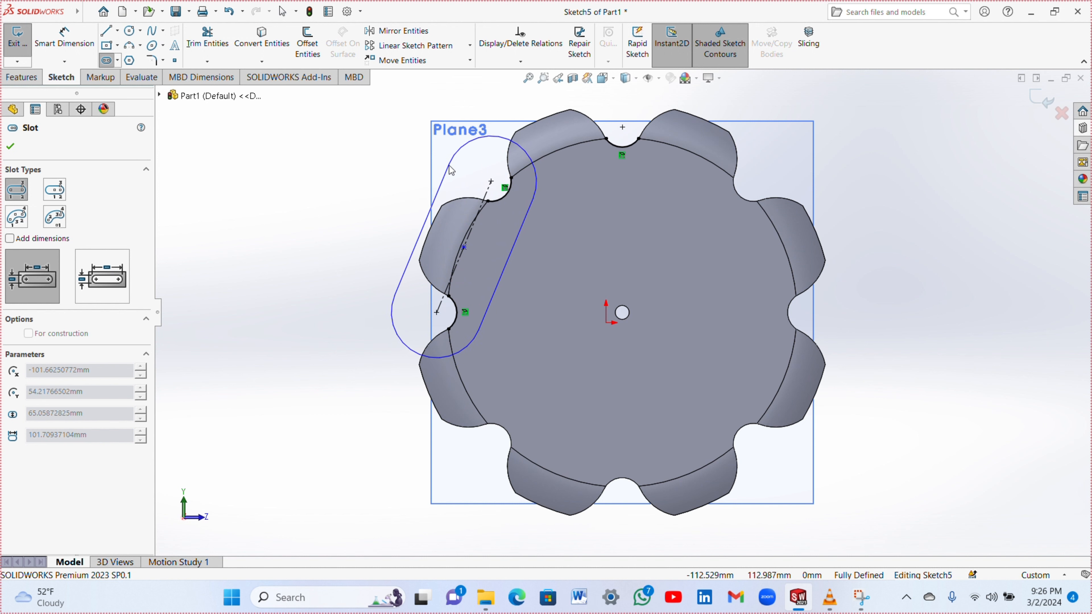
click(450, 165)
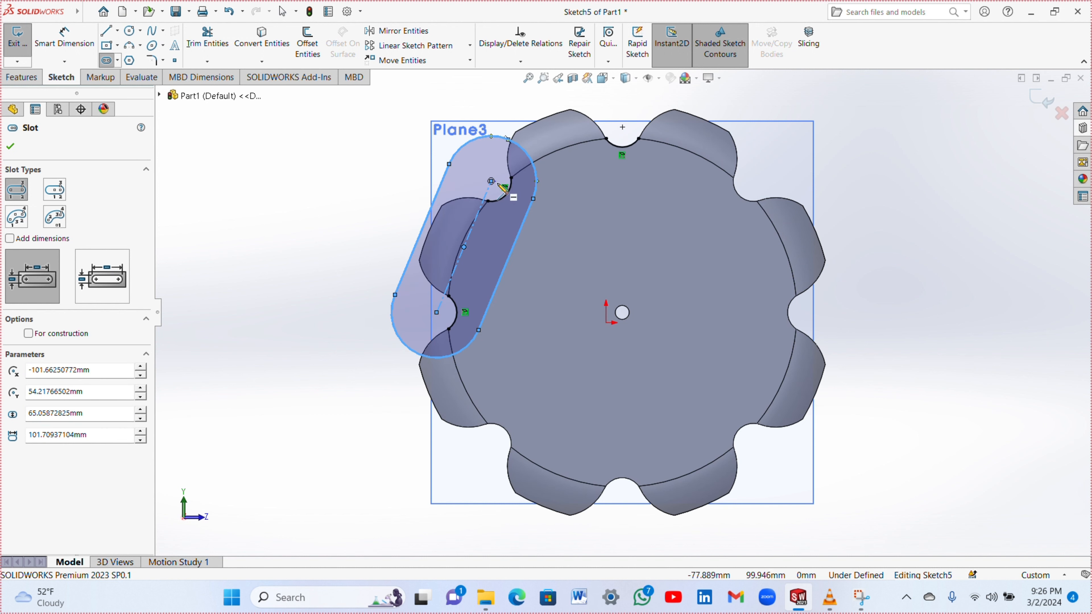
- Sketch a second straight slot about 64 mm wide from the upper-left arc's centre to the top tooth-root arc's centre
click(491, 182)
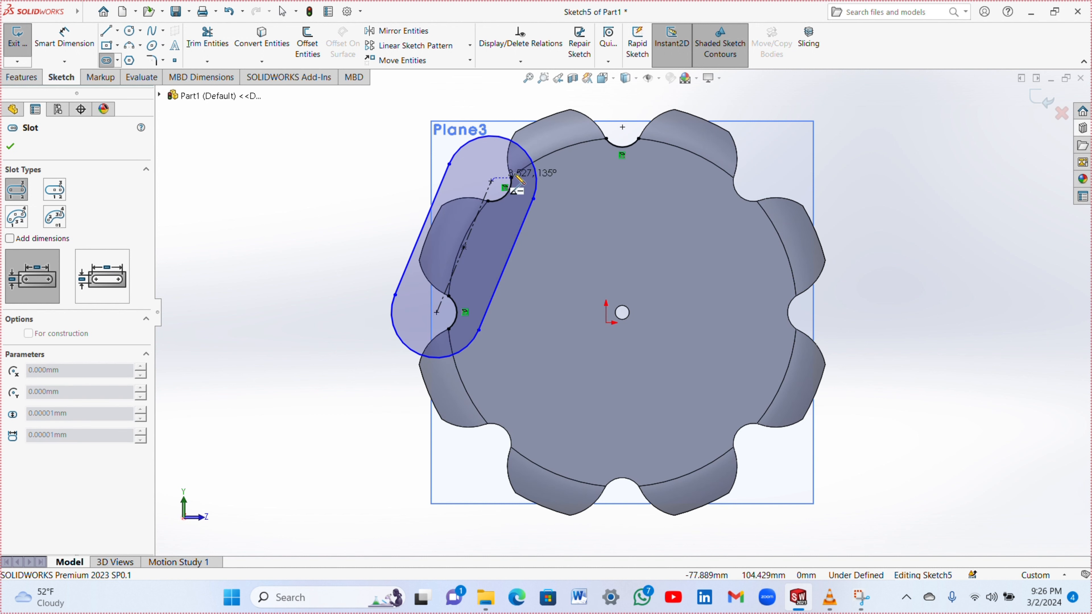
click(622, 127)
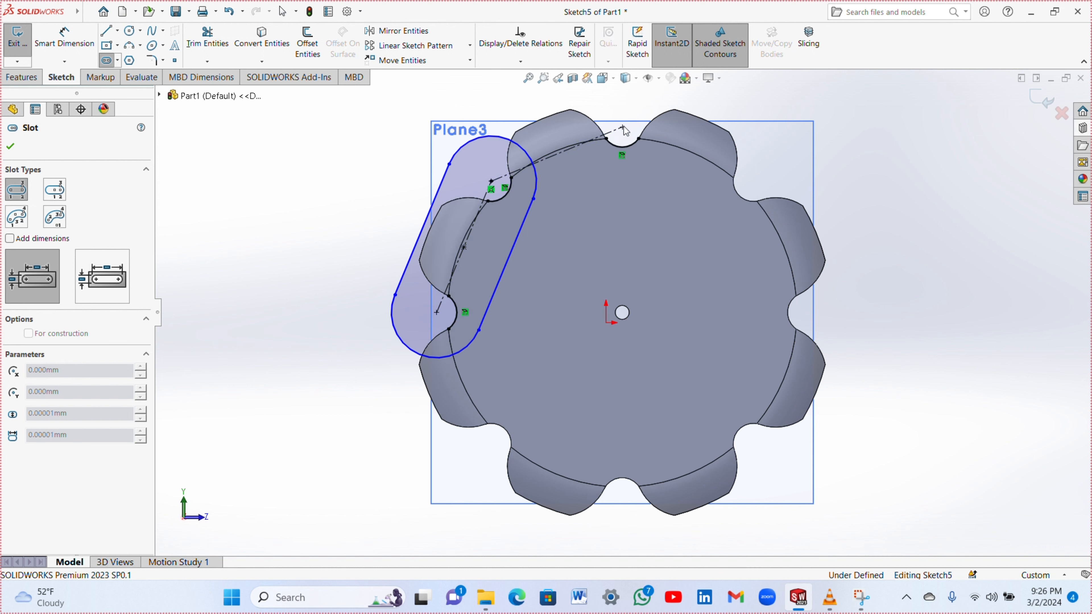
click(664, 111)
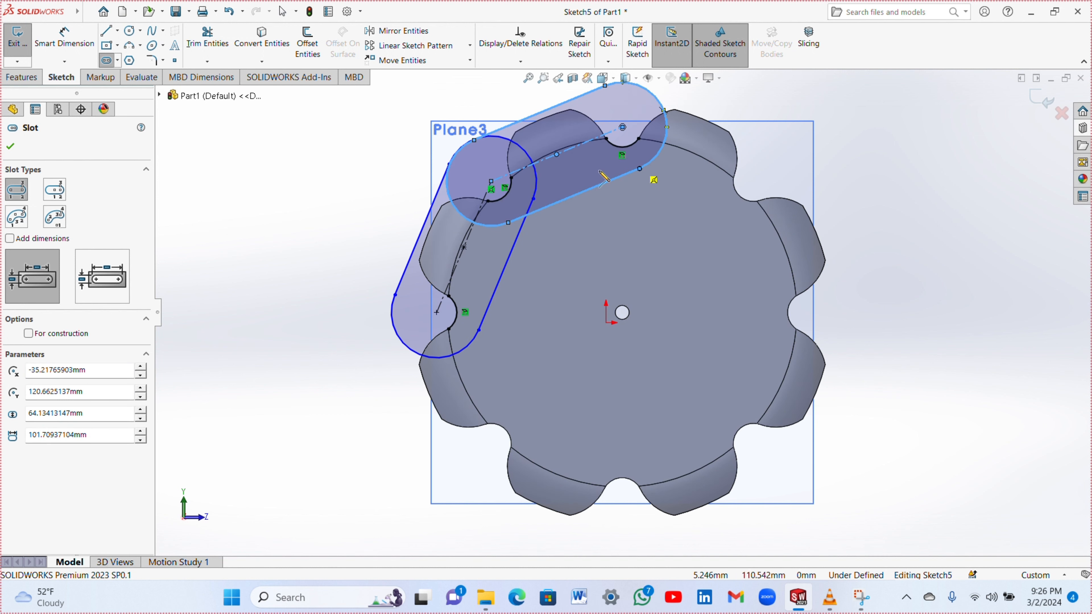
click(12, 147)
click(340, 194)
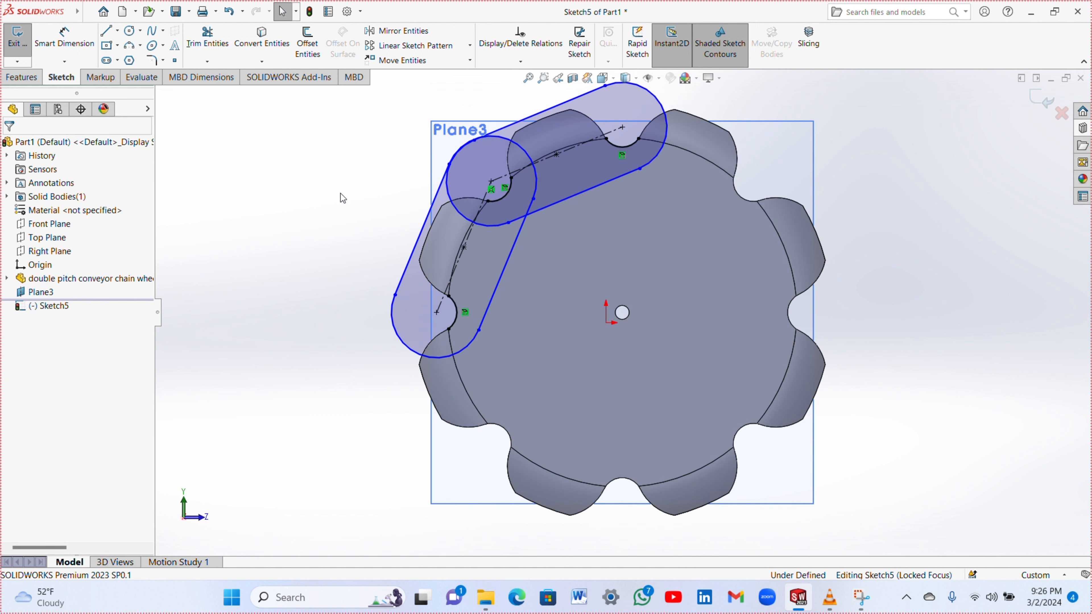
- Make the end arcs of the two slots equal in radius with an Equal relation
click(461, 218)
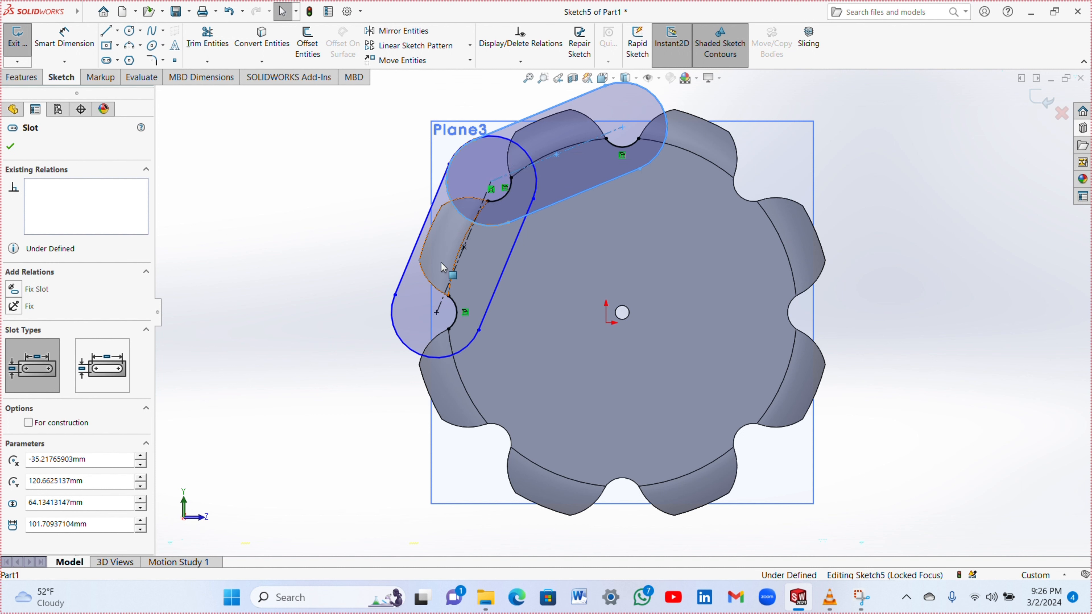
ctrl+click(404, 342)
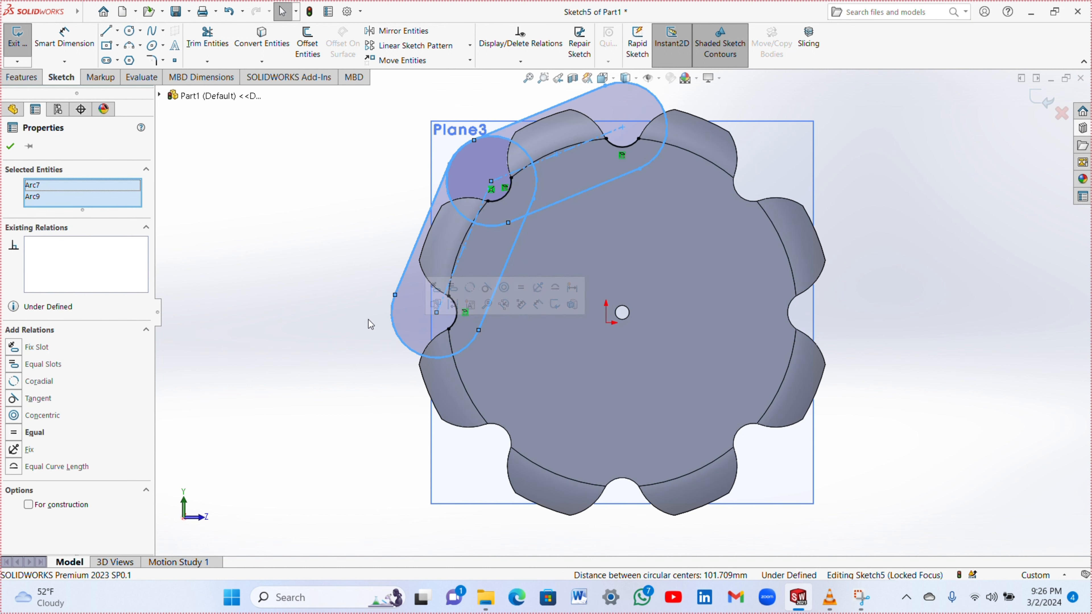
click(24, 435)
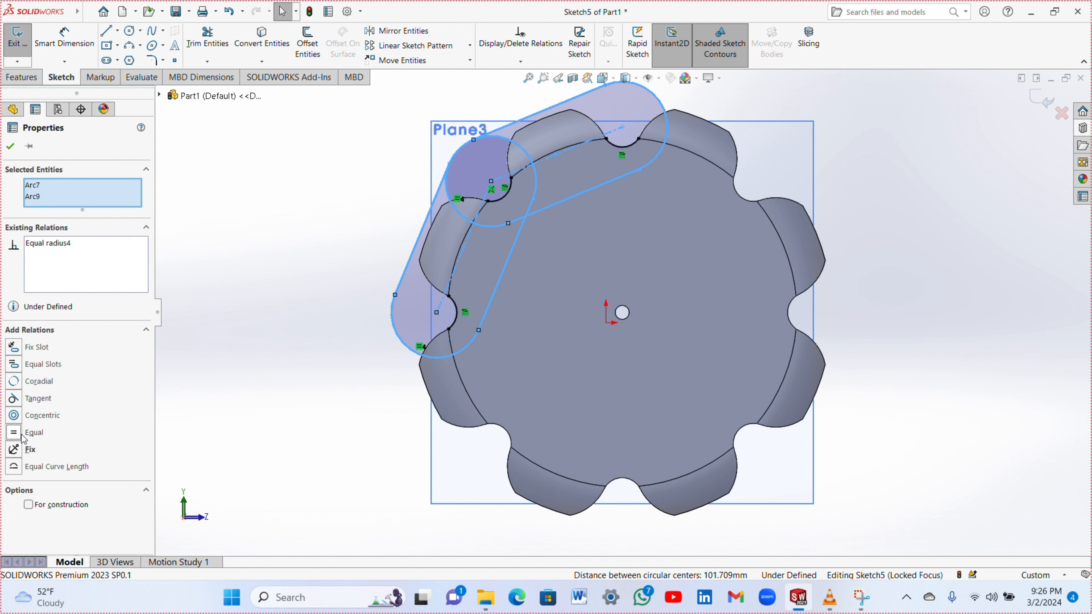
click(16, 151)
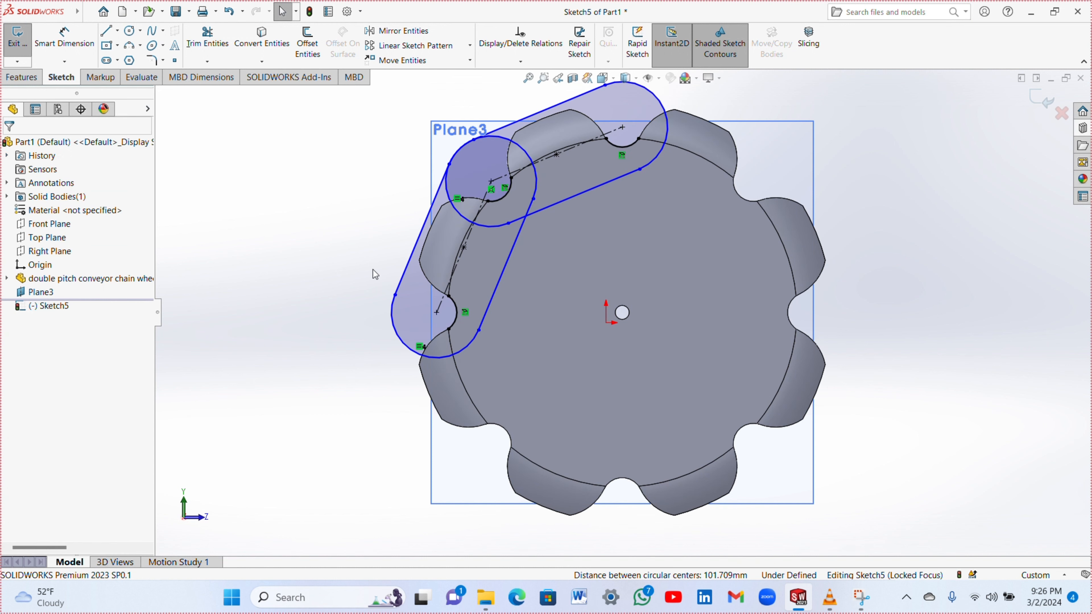
- Set the width of the slot along the sprocket's left side to 50 mm
click(379, 317)
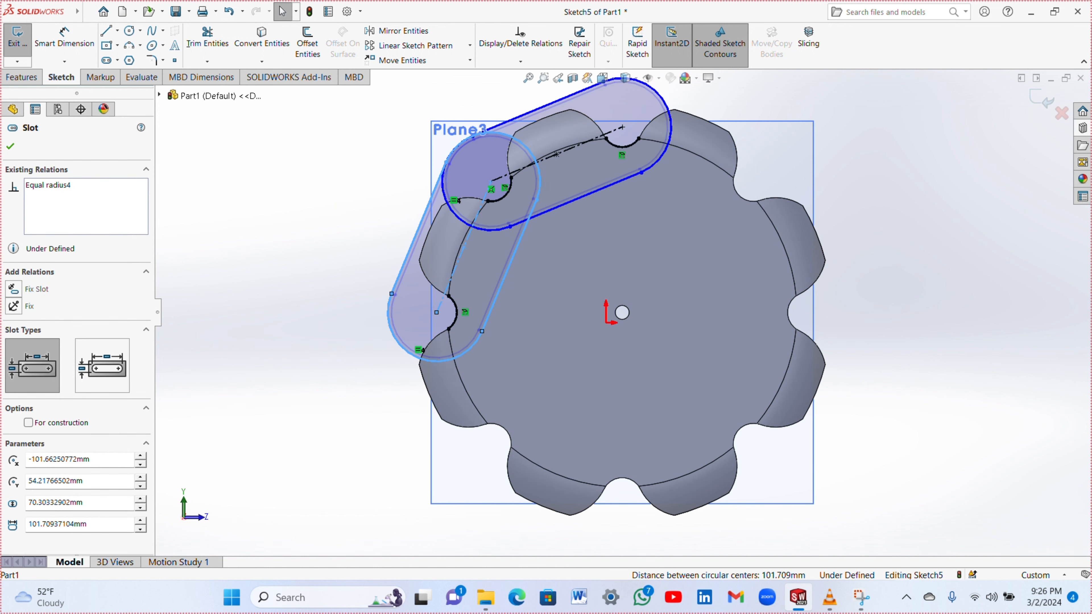
click(332, 302)
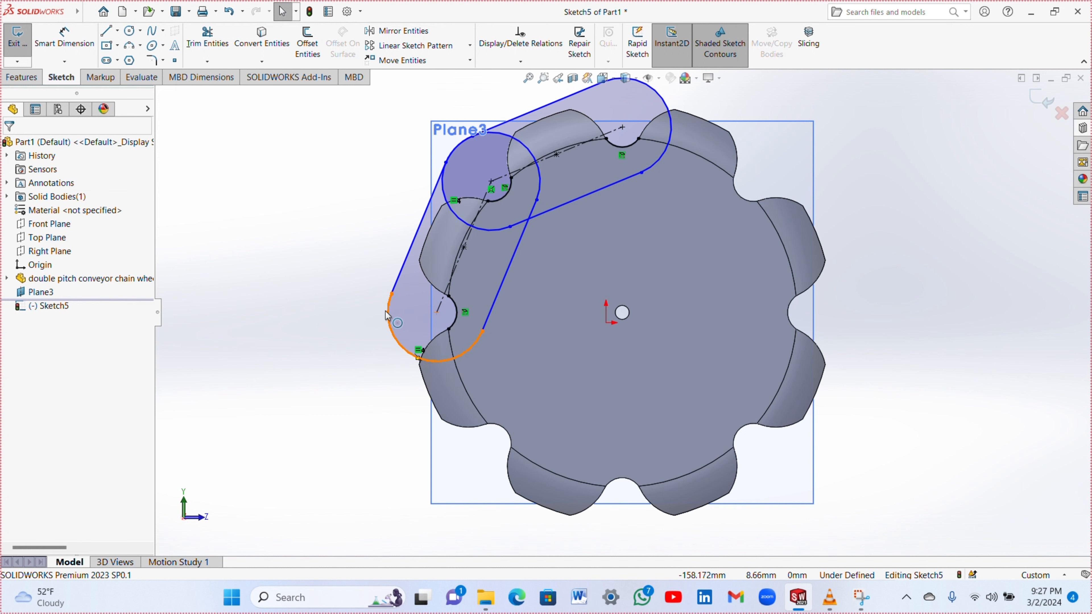
click(391, 318)
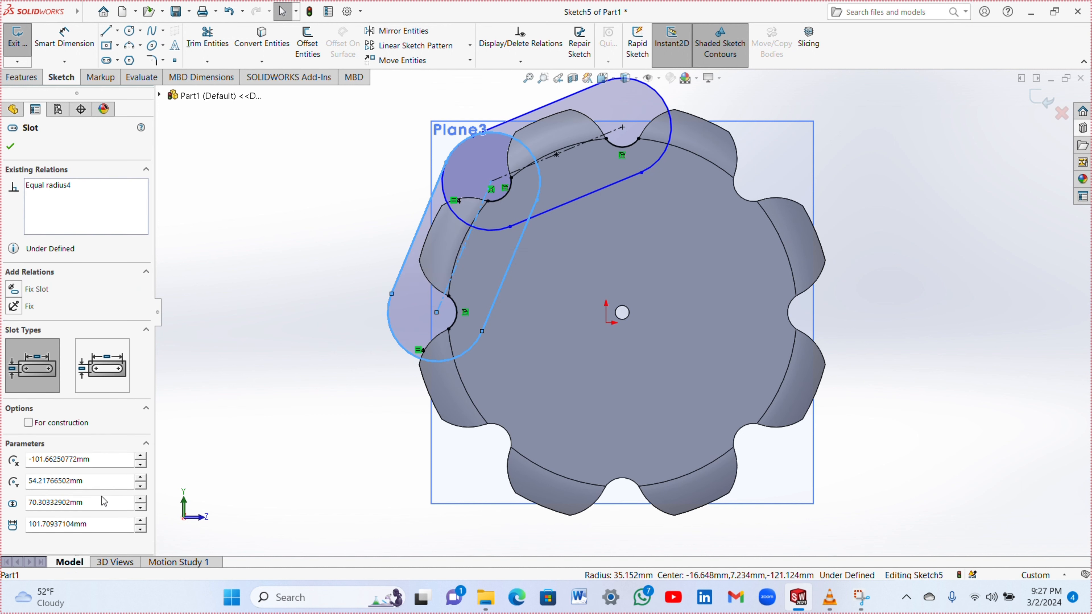
drag(56, 499, 12, 503)
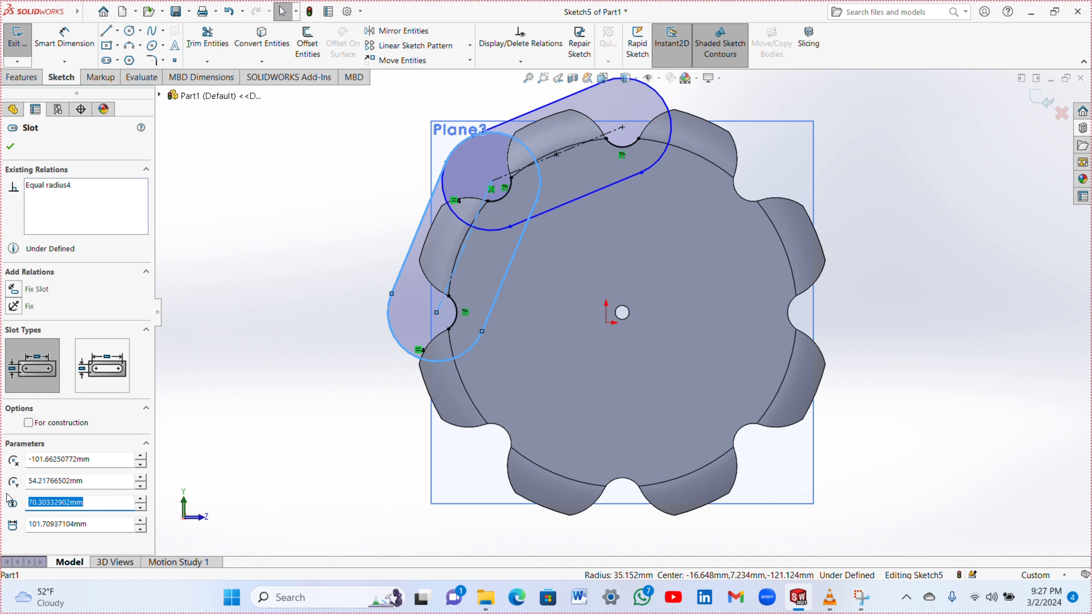
text(50)
key(Return)
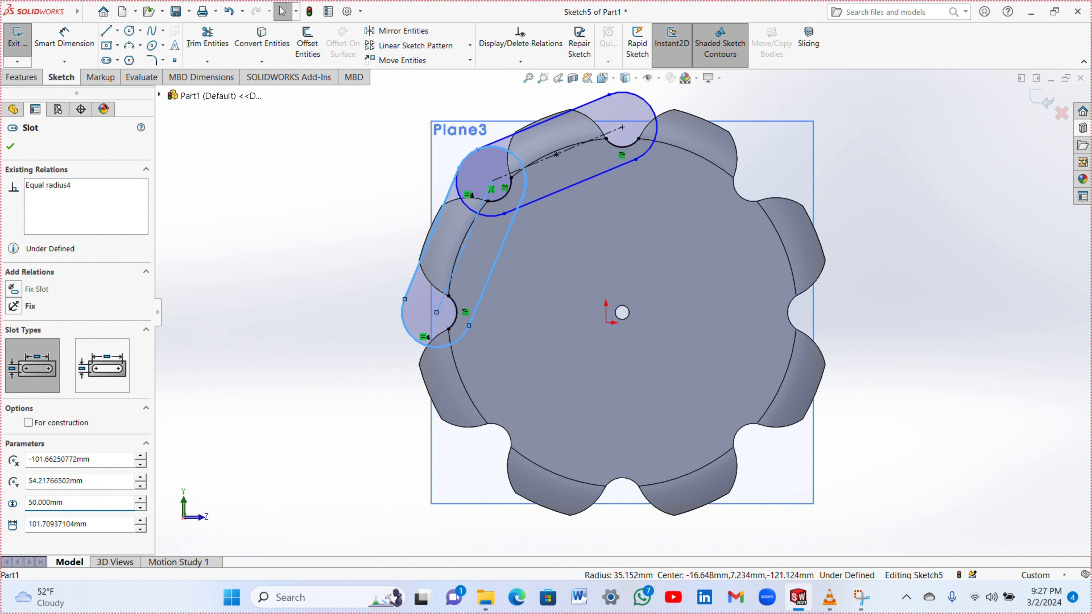
- Set the width of the slot along the sprocket's left side to 60 mm
drag(66, 503, 27, 503)
text(60)
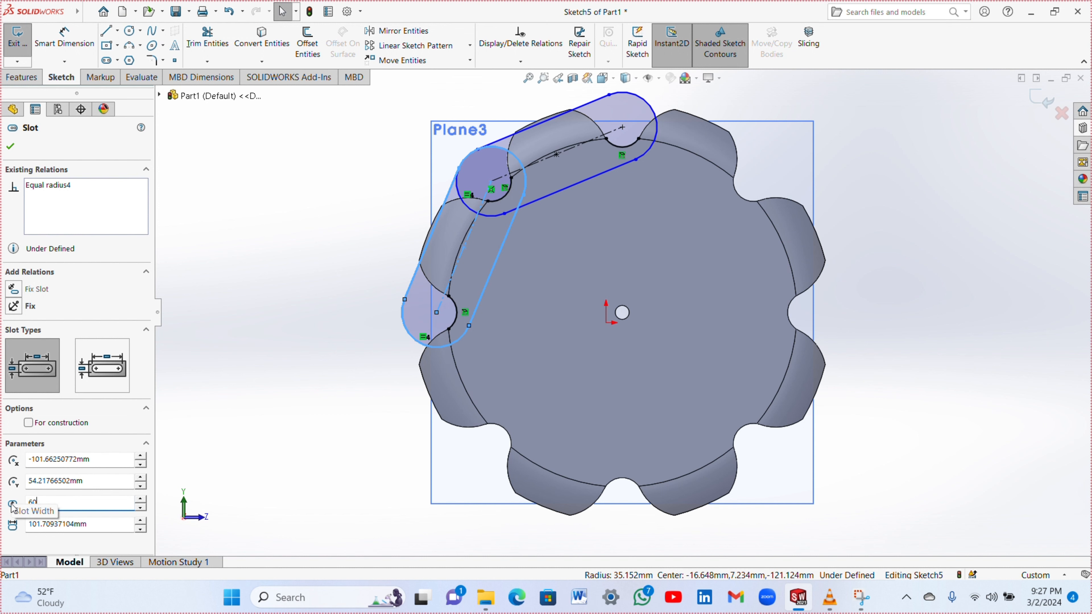
key(Return)
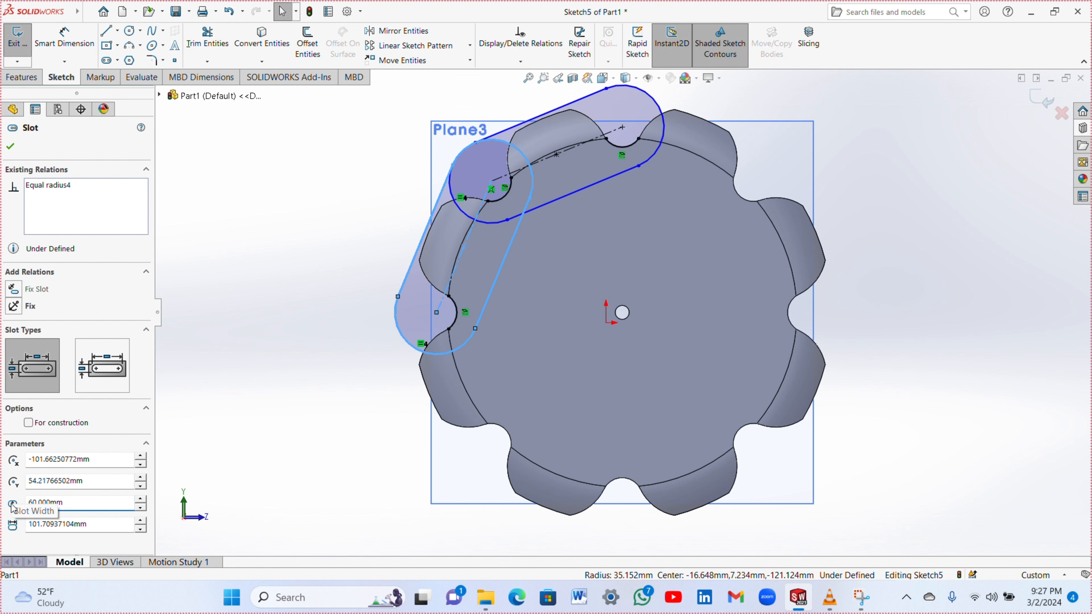
click(10, 148)
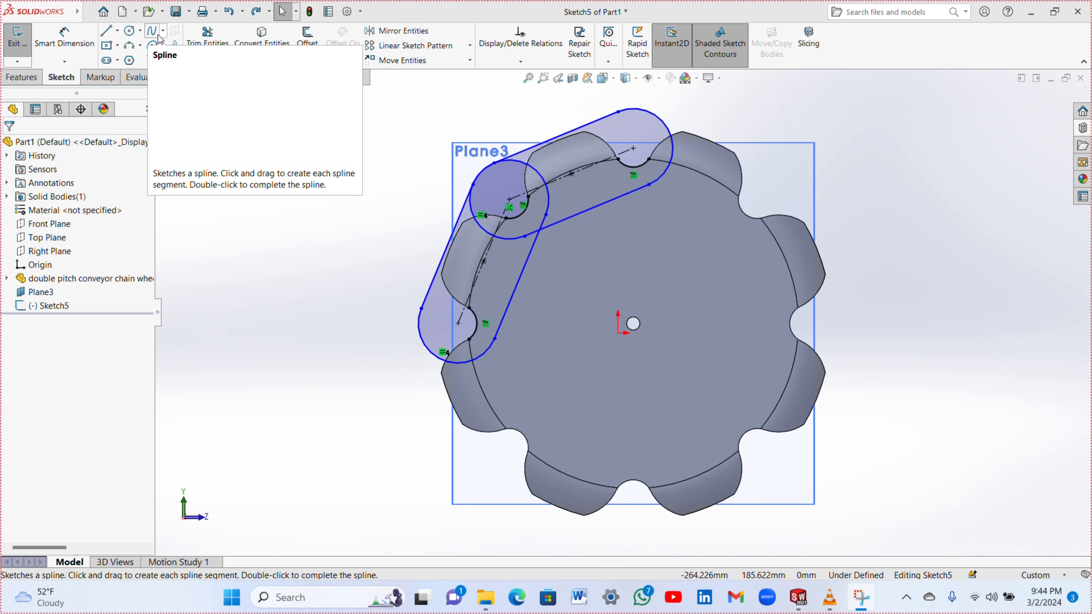
- Sketch two circles of about 14.4 mm radius at the left slot's end centres, tangent to the tooth-root arcs
click(129, 30)
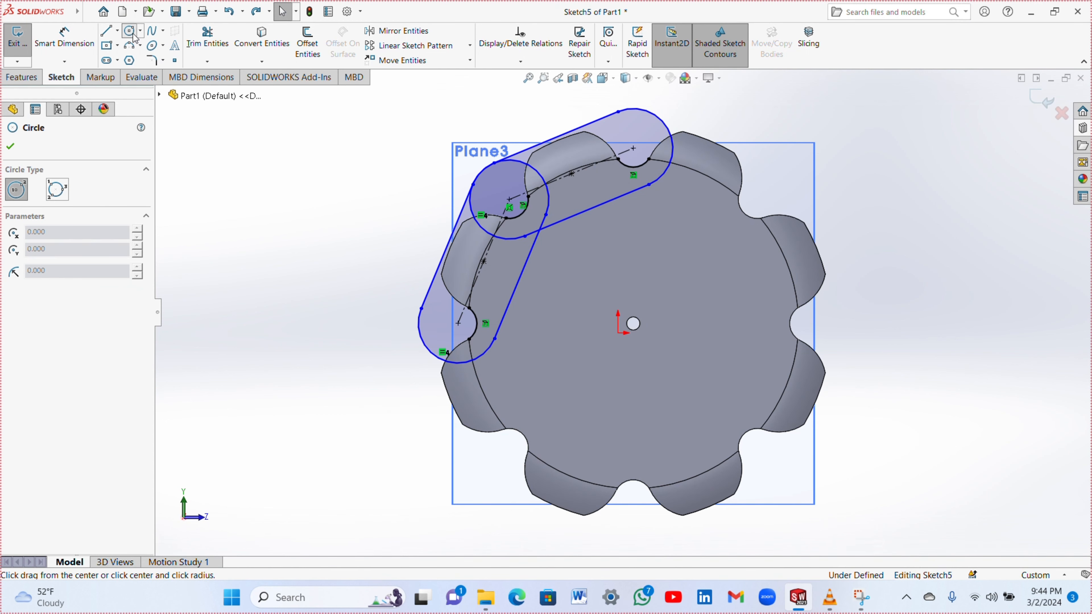
click(458, 323)
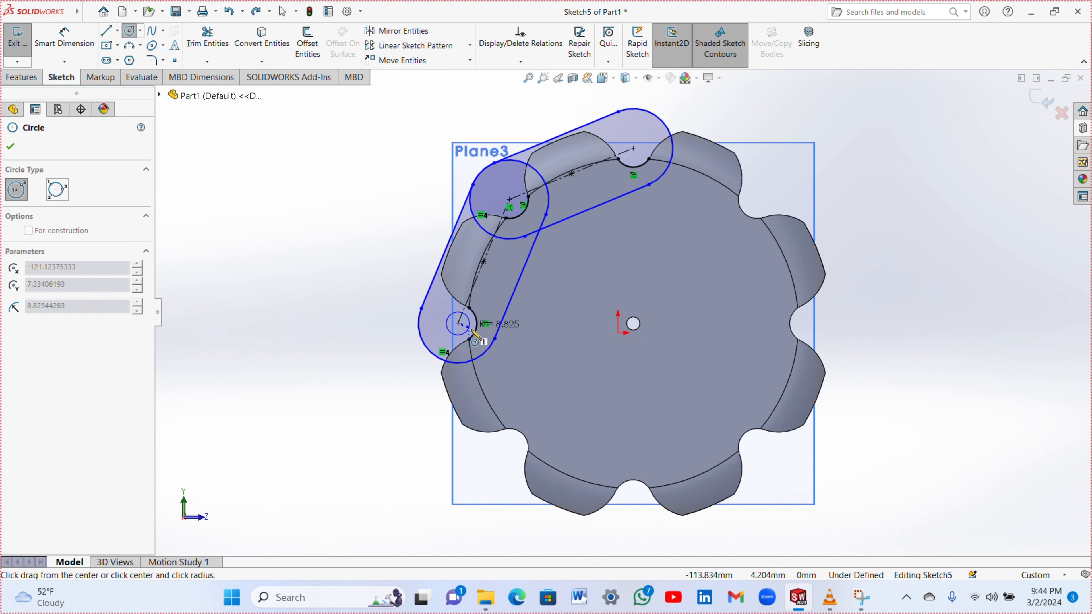
click(476, 328)
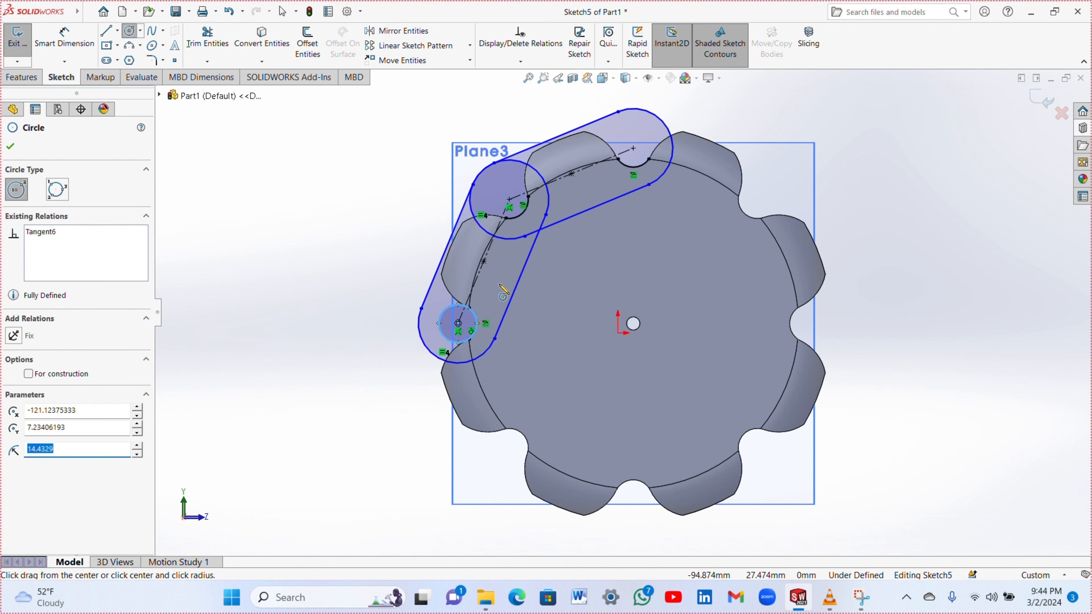
click(509, 199)
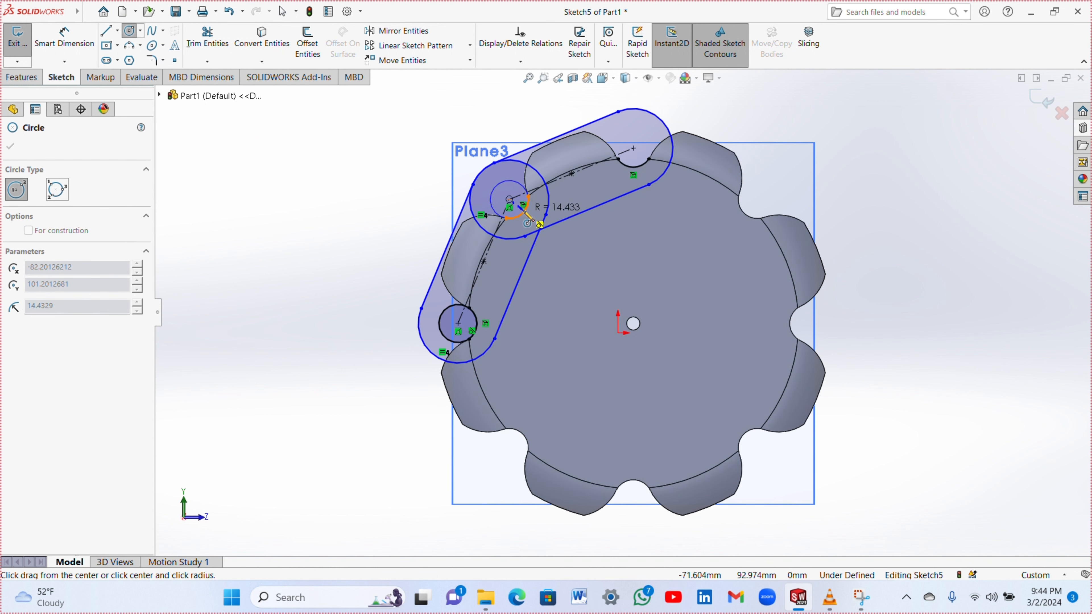
click(527, 210)
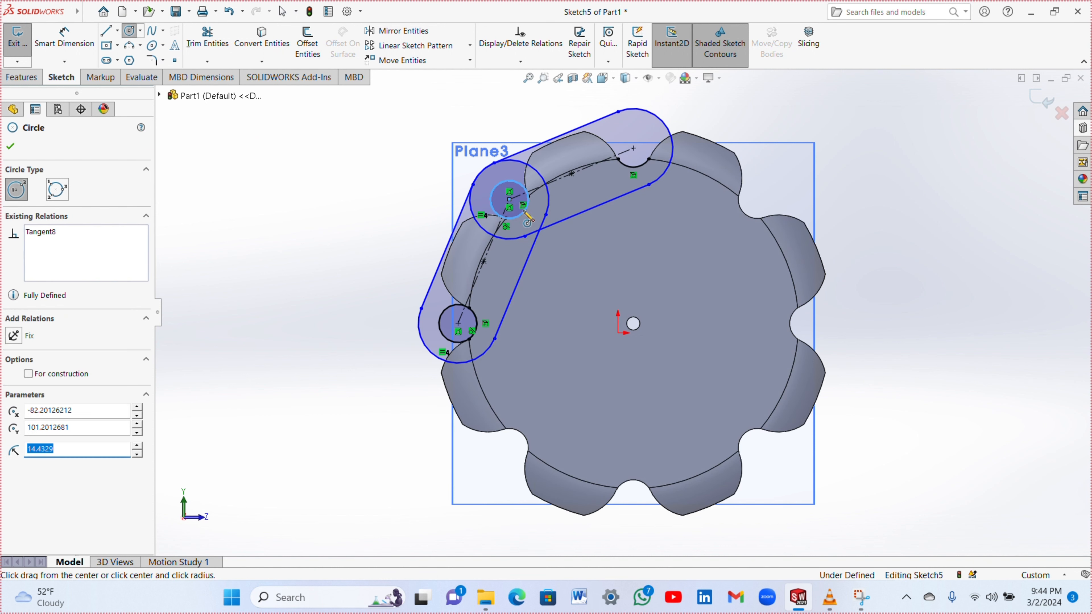
- Sketch small circles of about 5.1, 7.5 and 6.1 mm radius at the slots' left, shared and top end centres
click(459, 323)
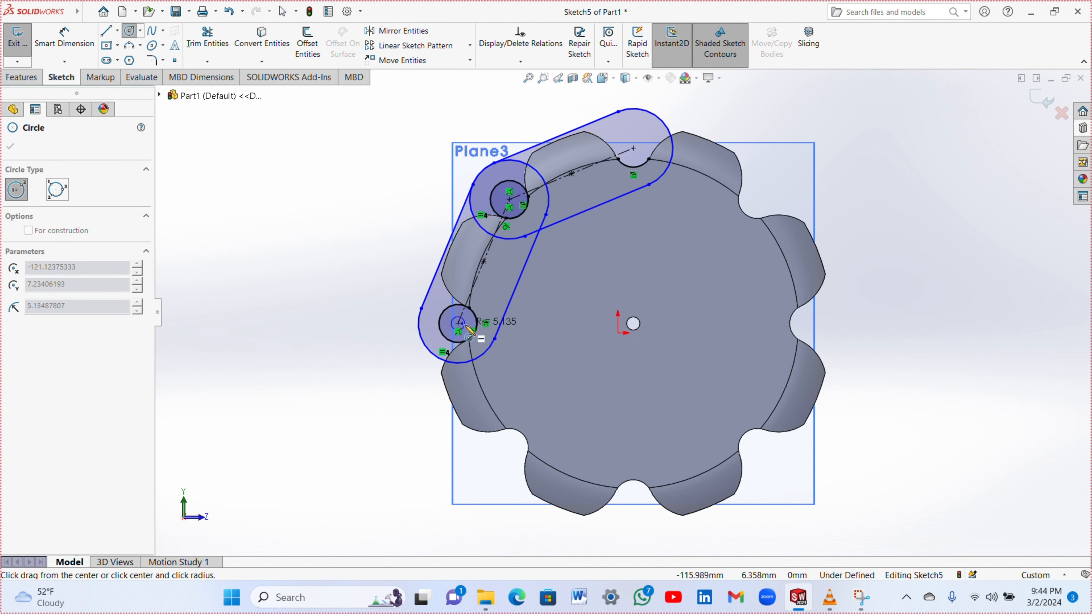
click(470, 331)
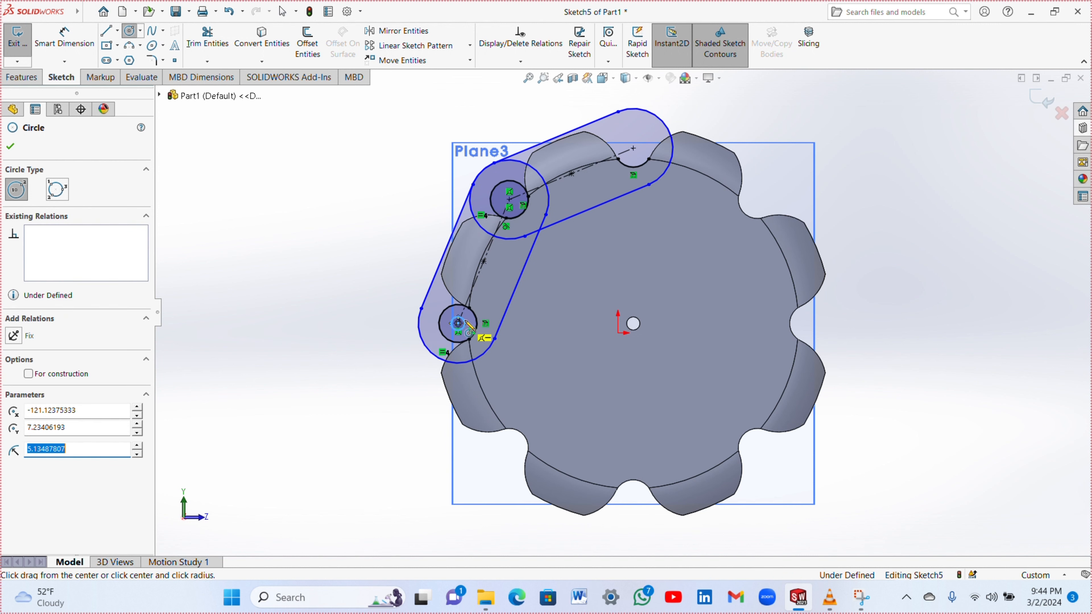
click(509, 199)
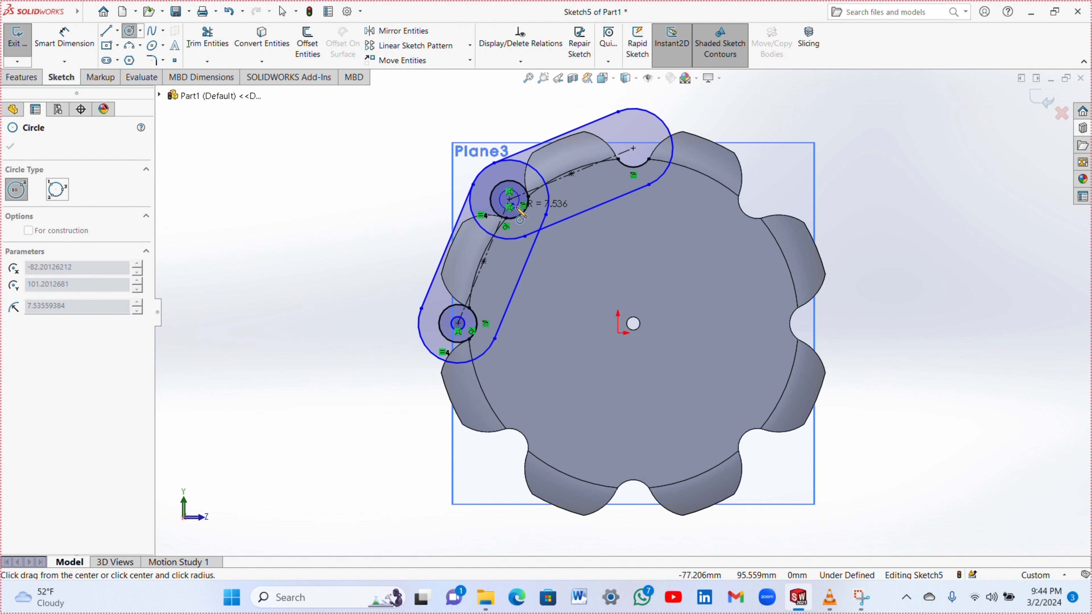
click(518, 203)
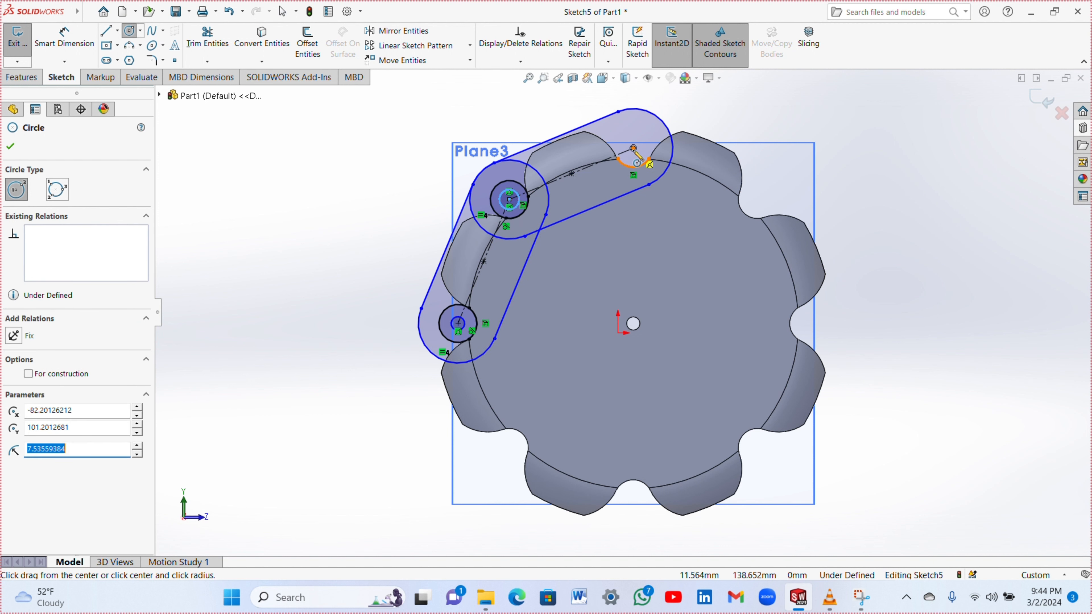
click(633, 149)
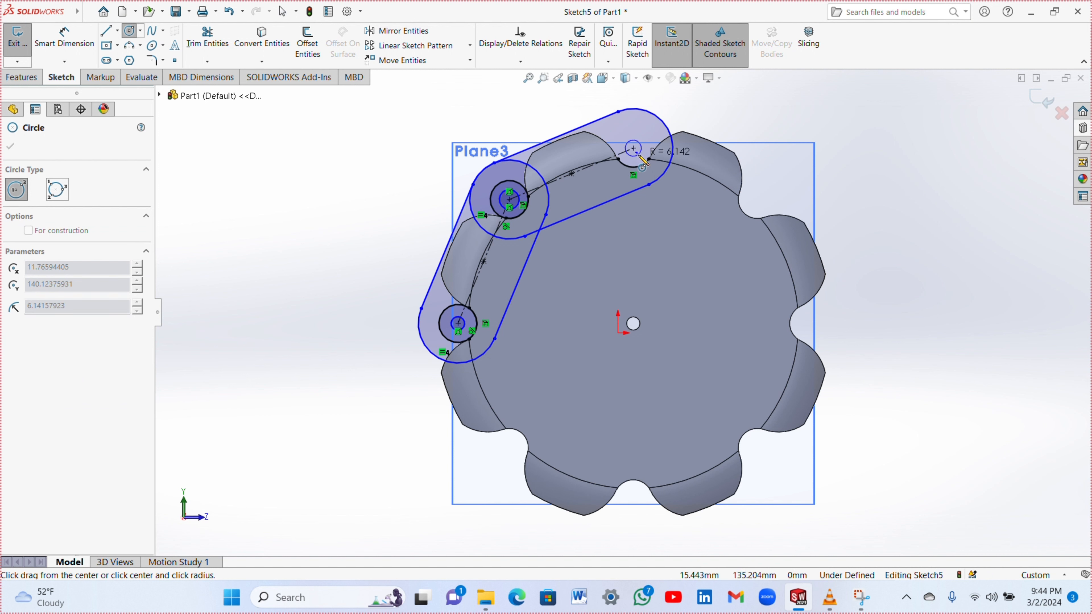
click(643, 160)
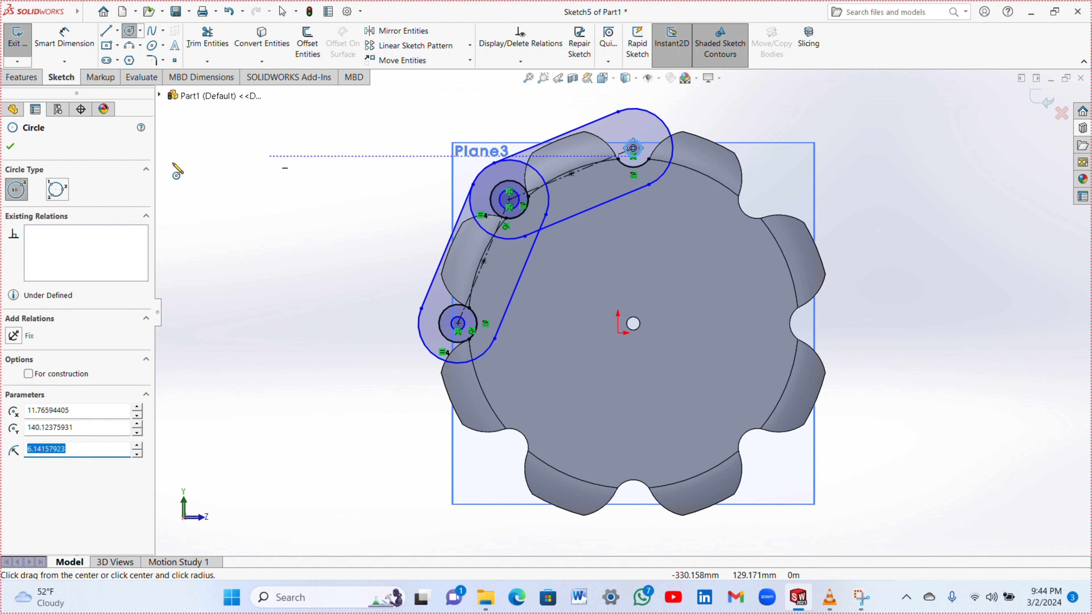
click(10, 147)
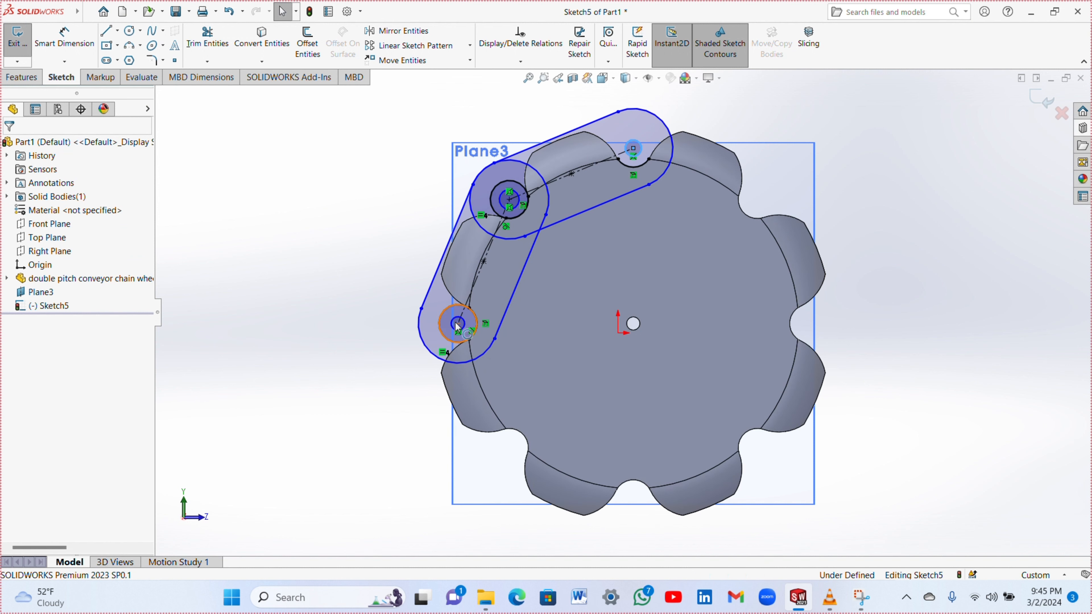
- Add an equal relation between the two larger roller circles at the left slot's end centres
click(447, 337)
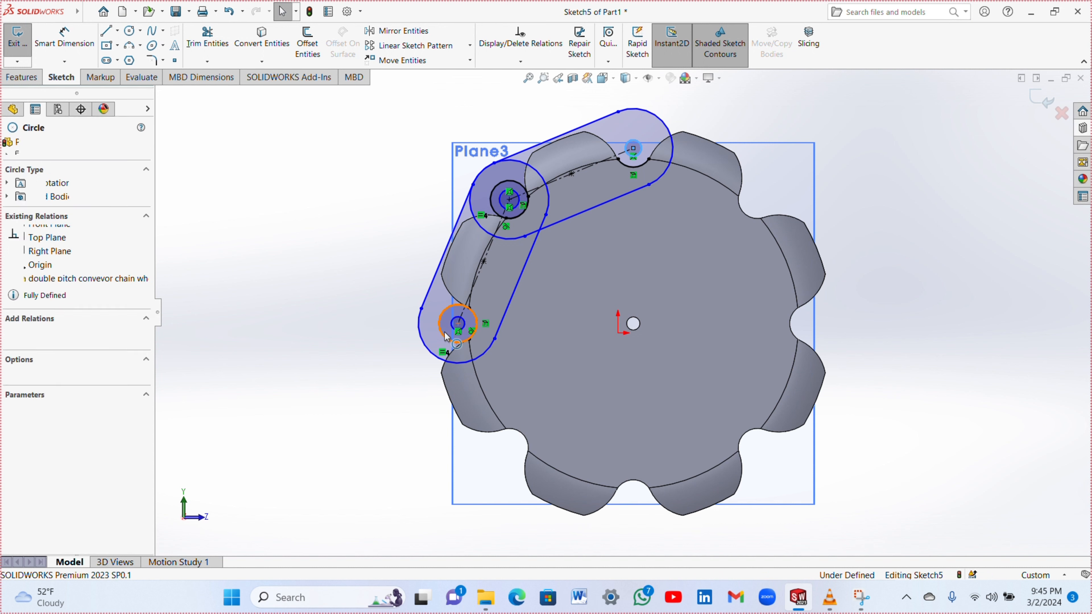
ctrl+click(496, 207)
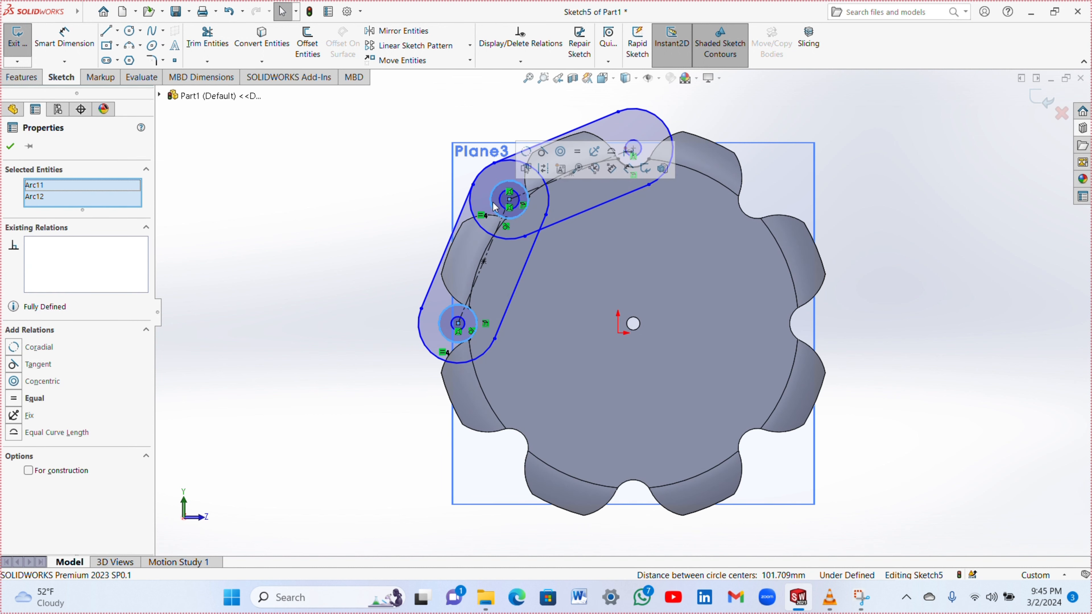
click(578, 157)
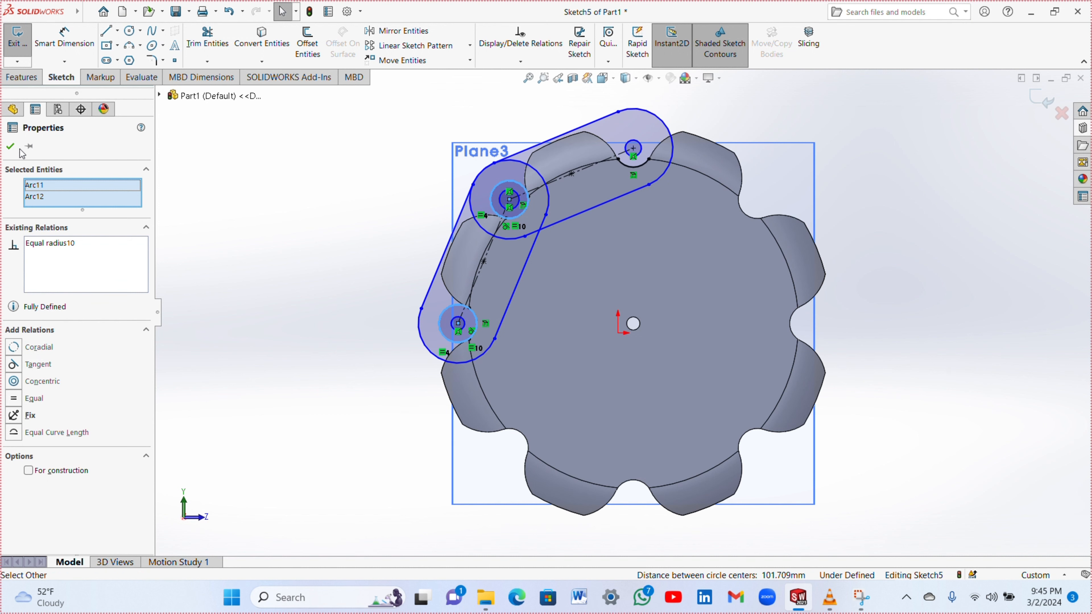
click(11, 147)
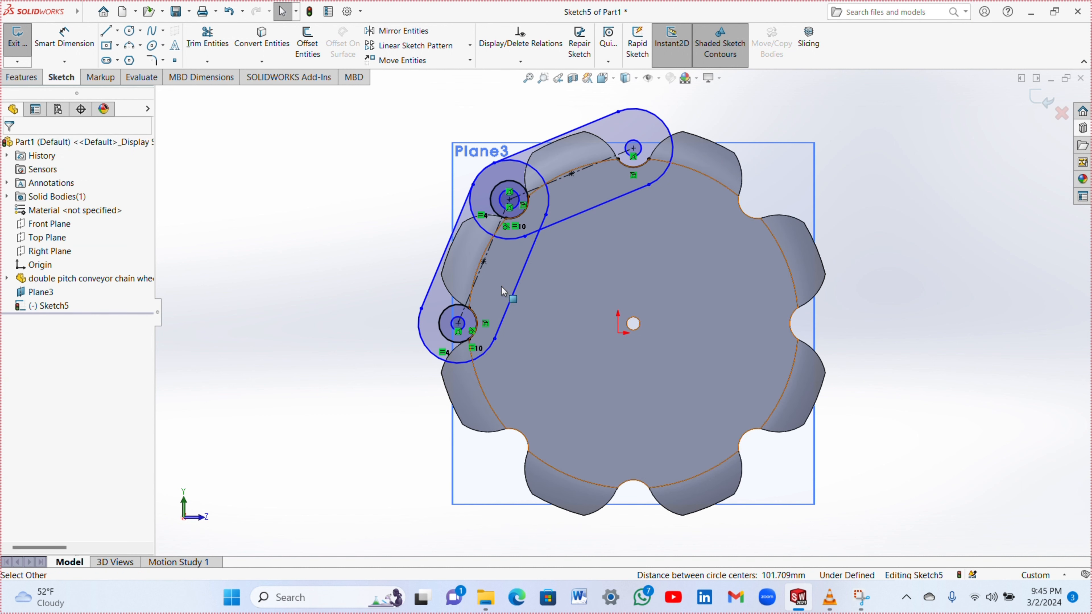
- Make the small pin circles at the left slot's two end centres equal in radius
click(460, 324)
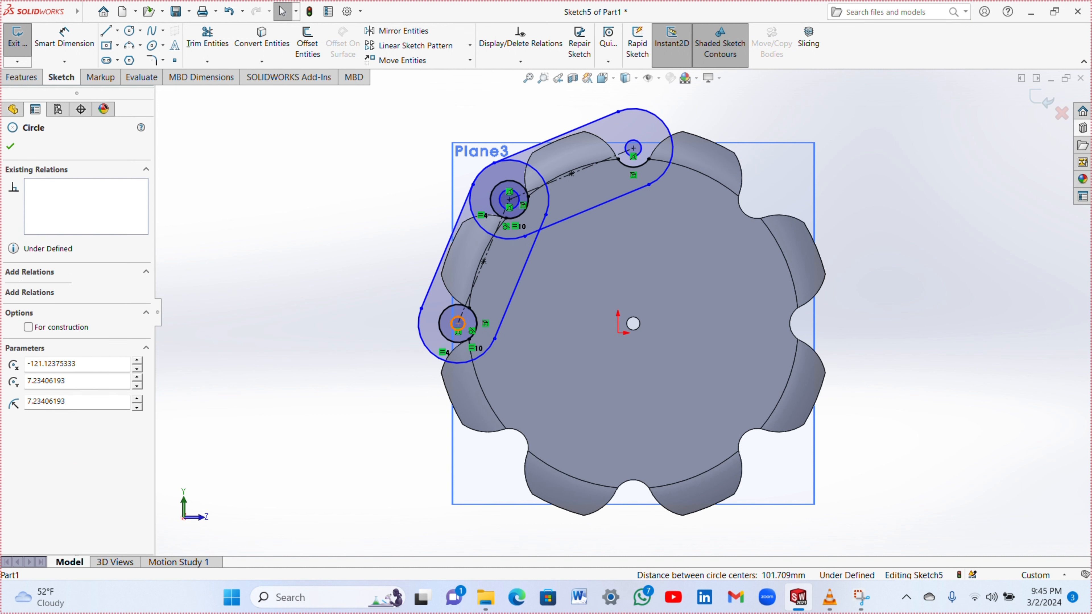
ctrl+click(505, 199)
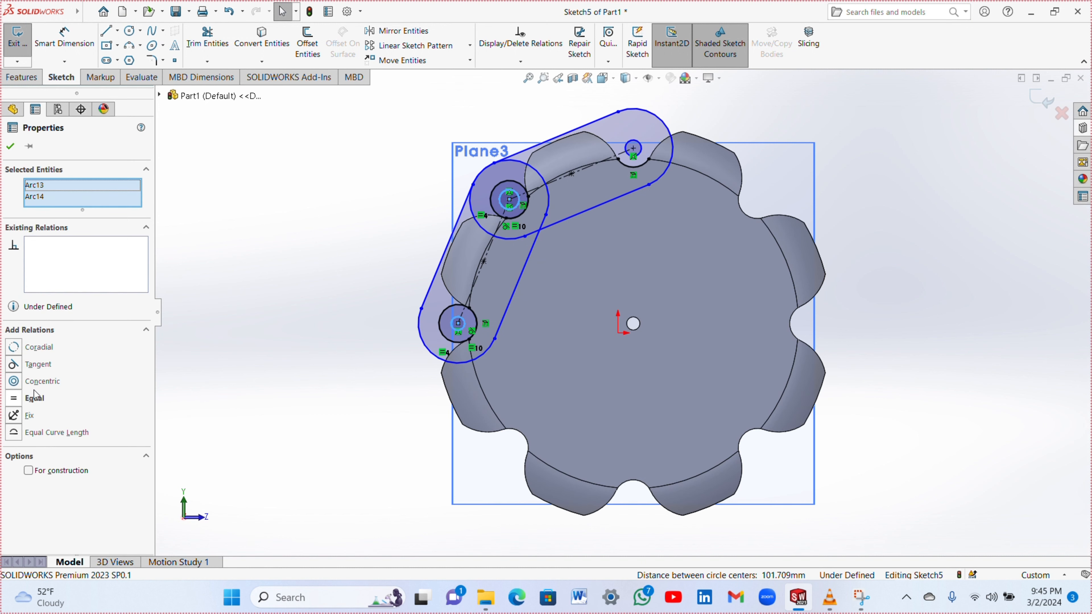
click(14, 398)
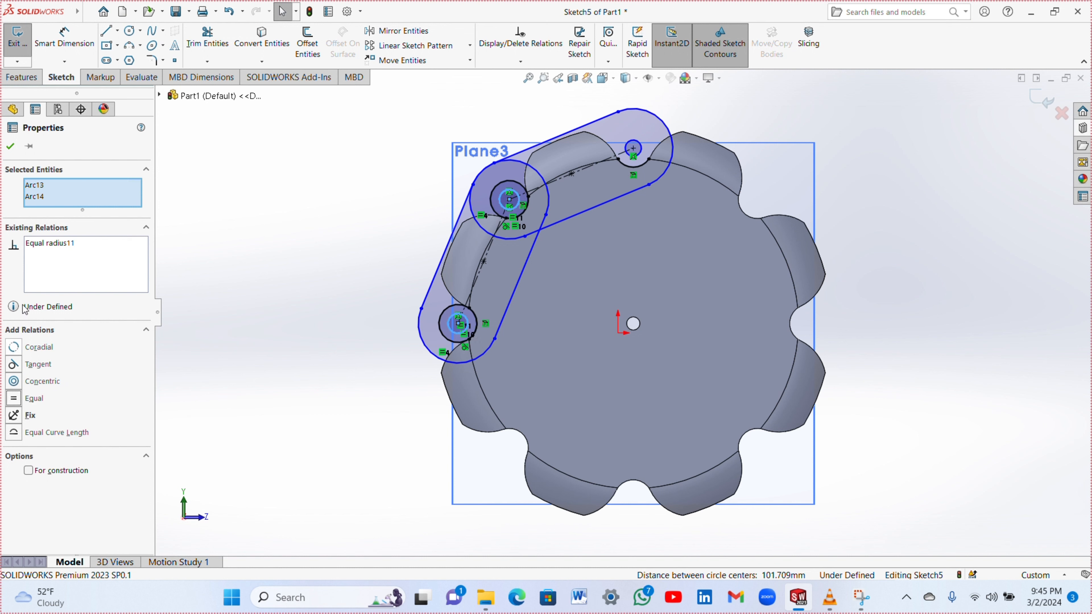
click(13, 147)
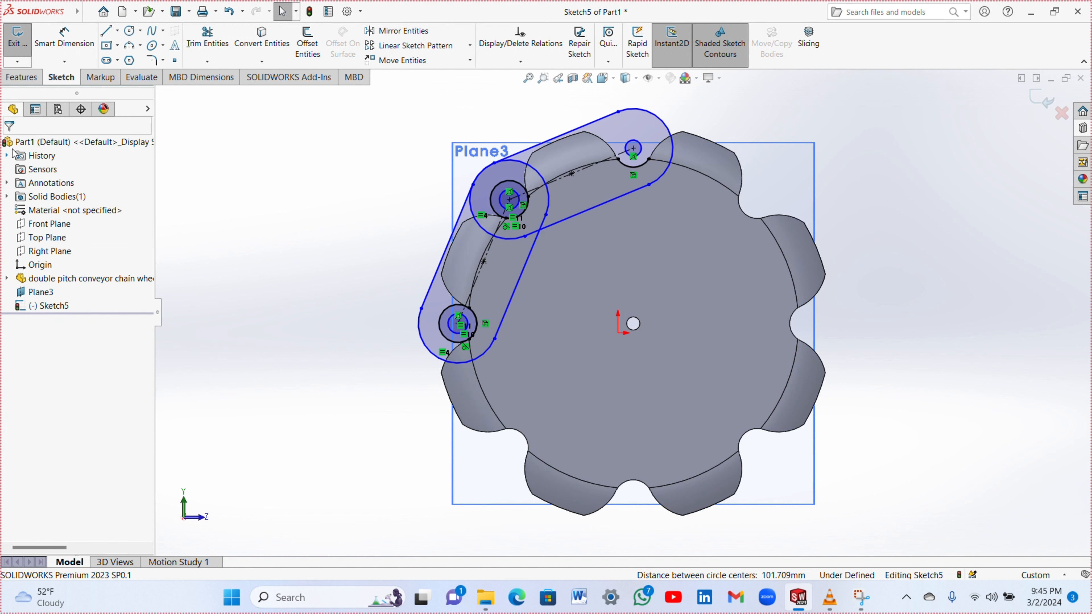
- Add an equal relation between the small circle at the slots' shared centre and the one at the top end centre
click(517, 198)
key(Escape)
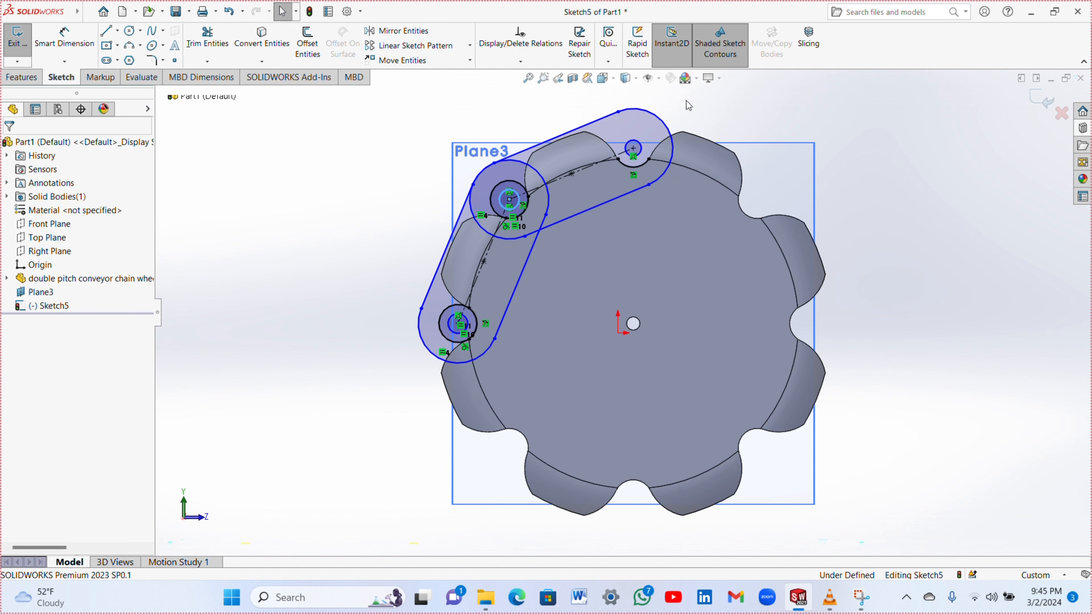
key(c)
drag(633, 148, 642, 148)
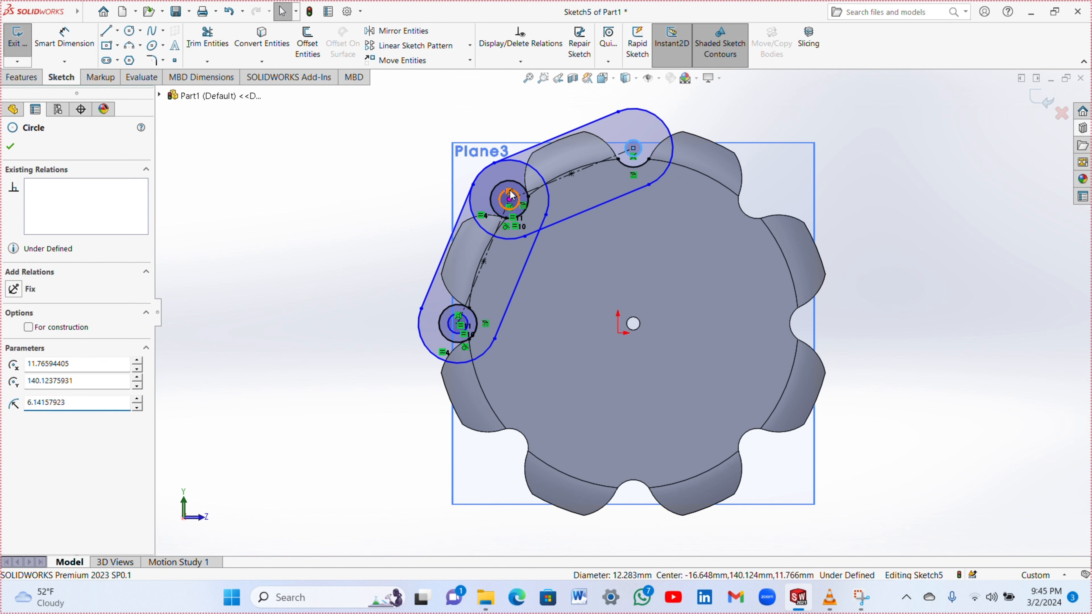
click(539, 176)
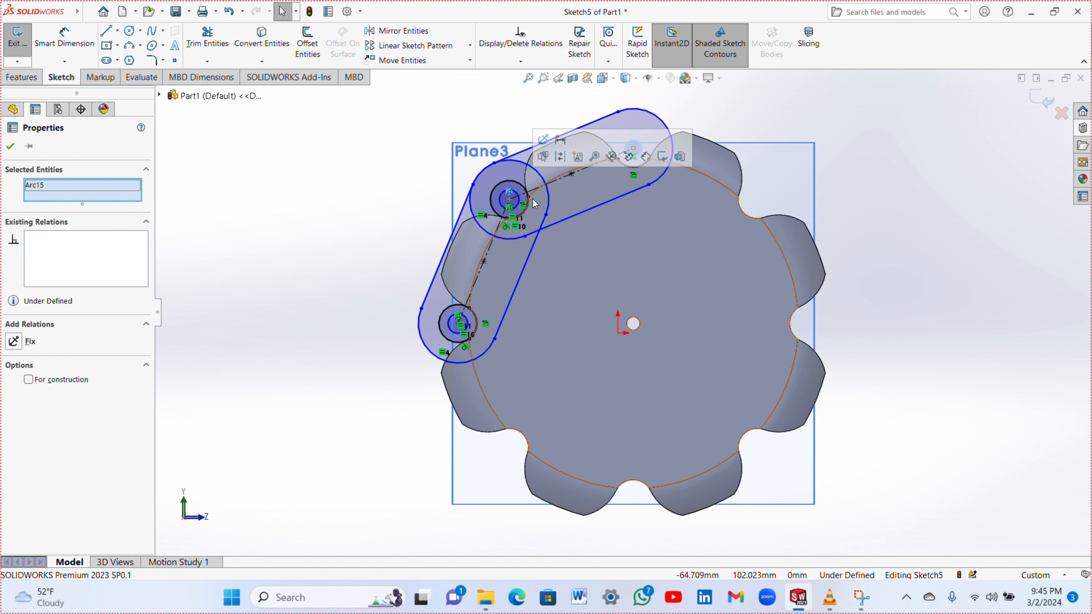
click(520, 202)
ctrl+click(539, 175)
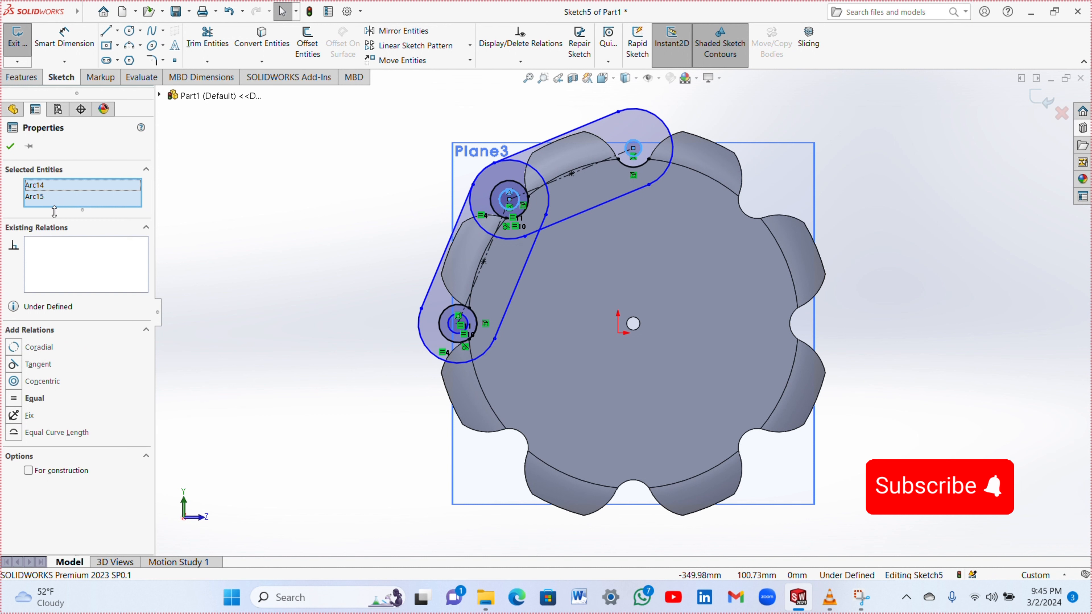
click(14, 398)
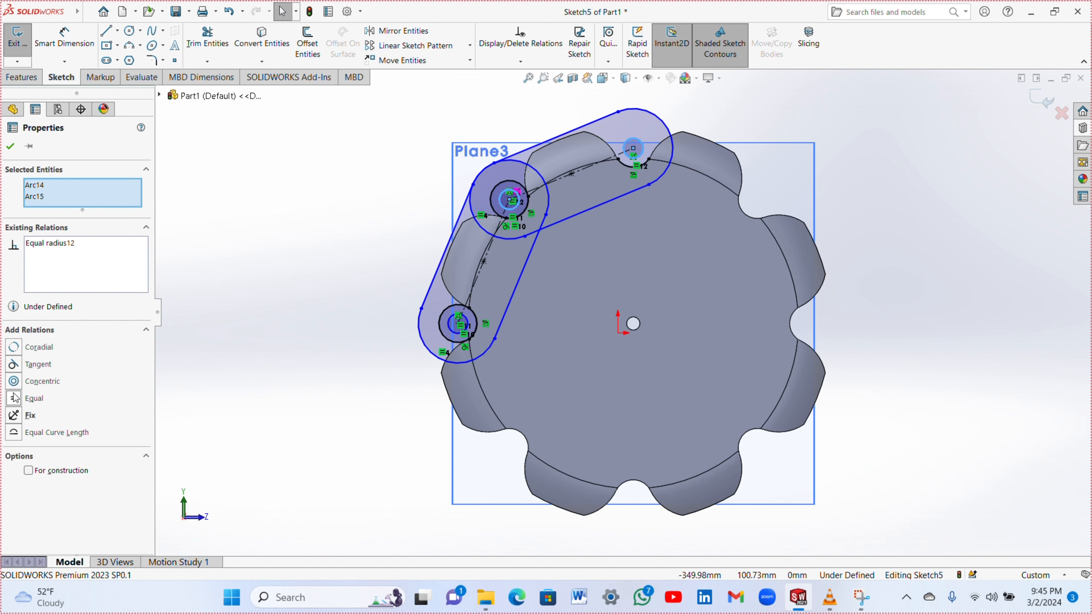
click(10, 146)
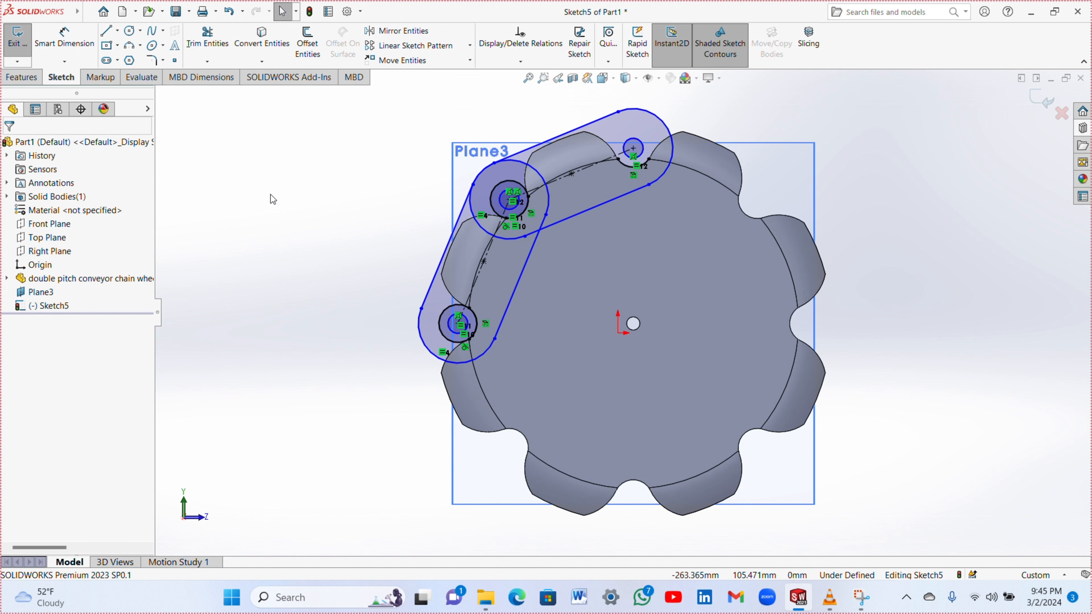
- Set the radius of the equal small pin circles to 8 mm and exit the sketch
click(635, 142)
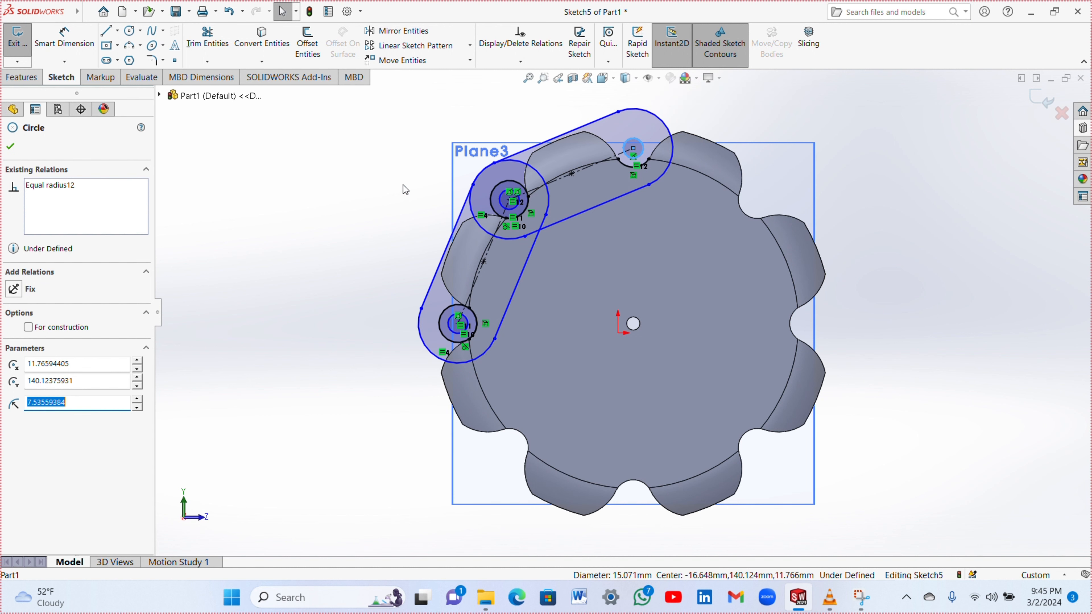
text(8)
key(Return)
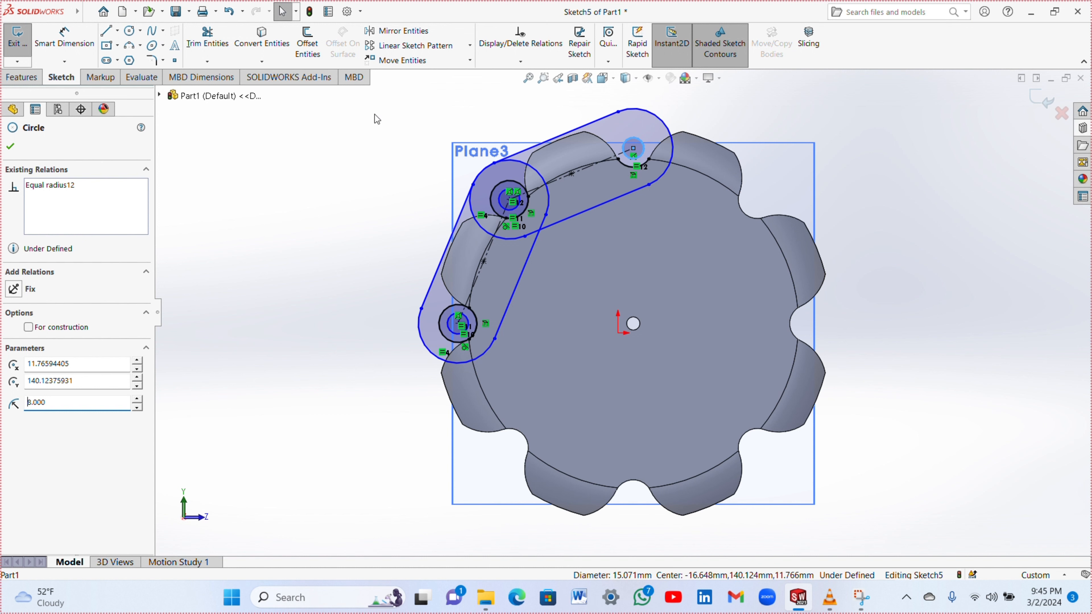
click(11, 147)
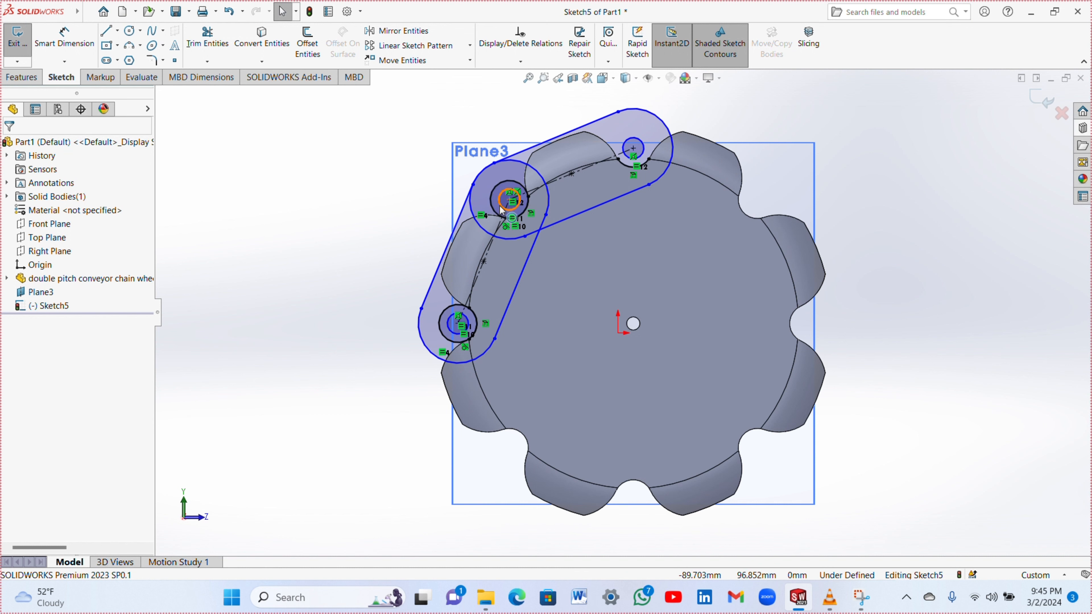
click(502, 215)
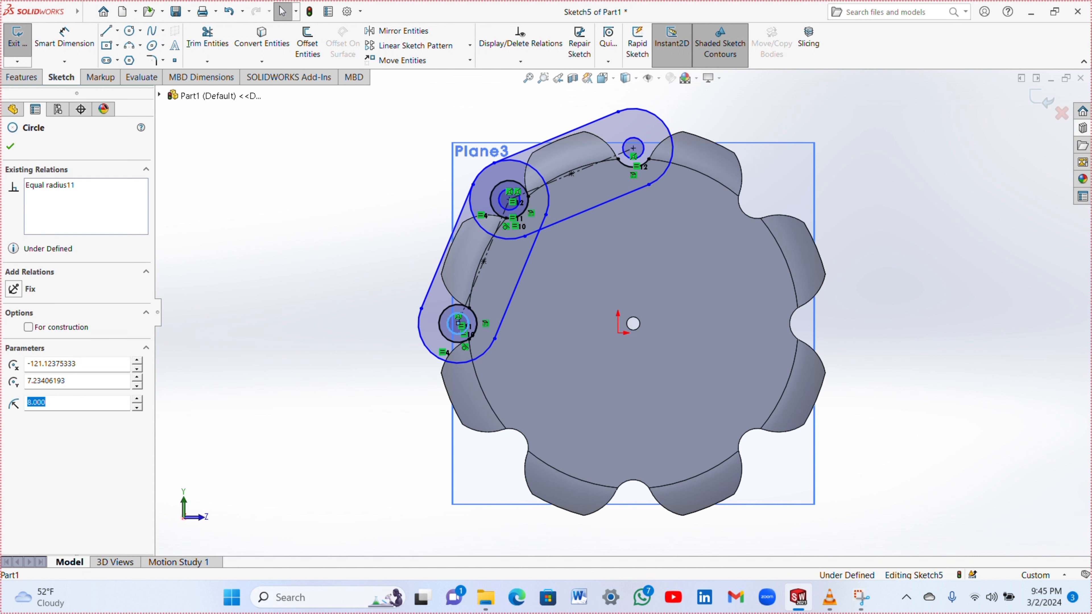
key(Escape)
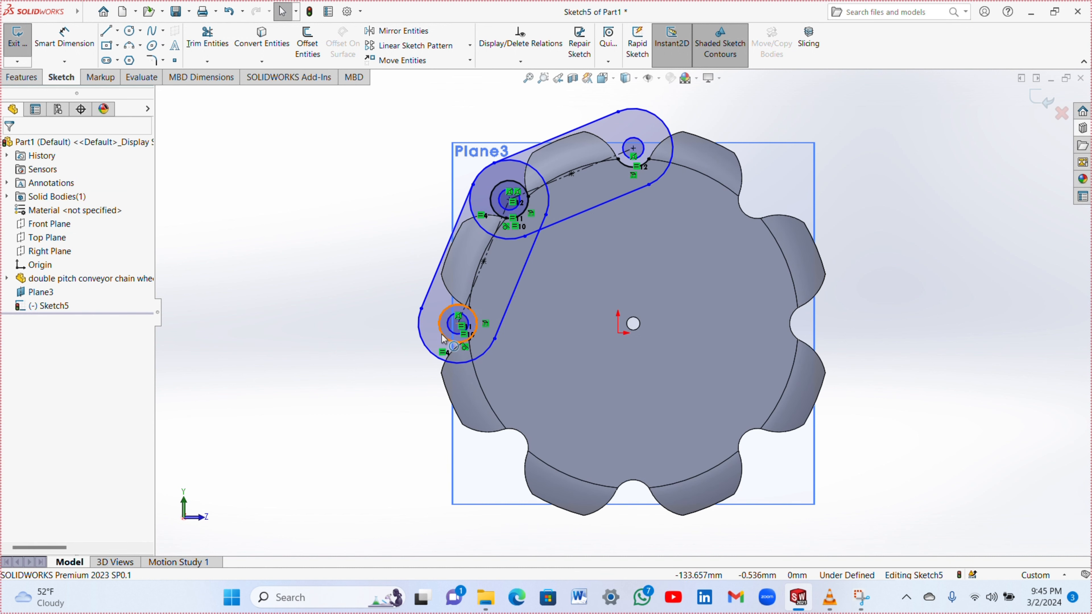
click(1044, 99)
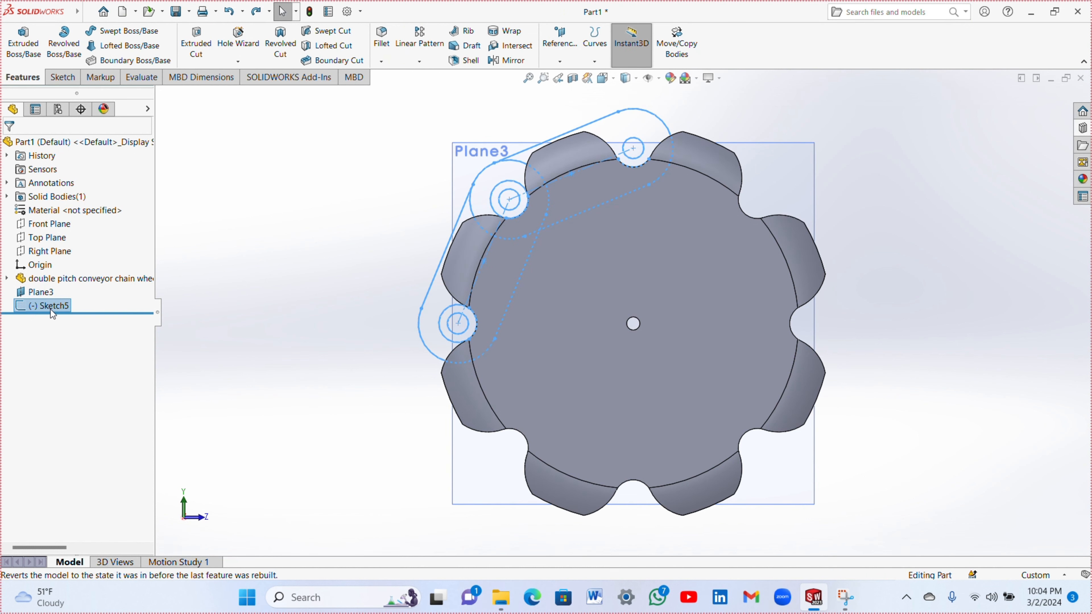
- Start a boss extrude of the link sketch from Surface/Face/Plane, using the sprocket's flat front face as the start
click(26, 41)
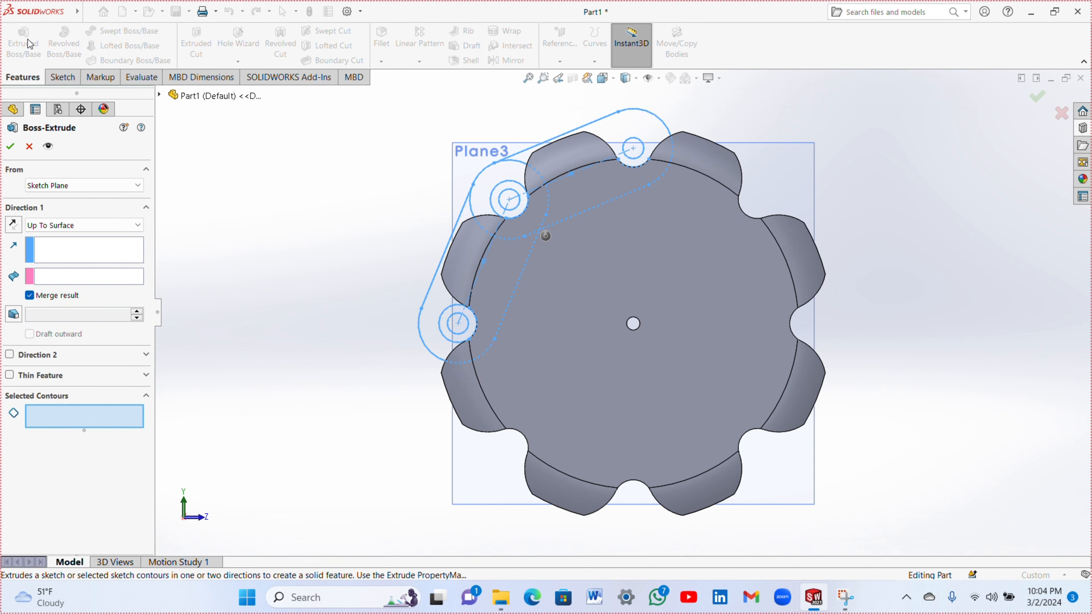
click(96, 189)
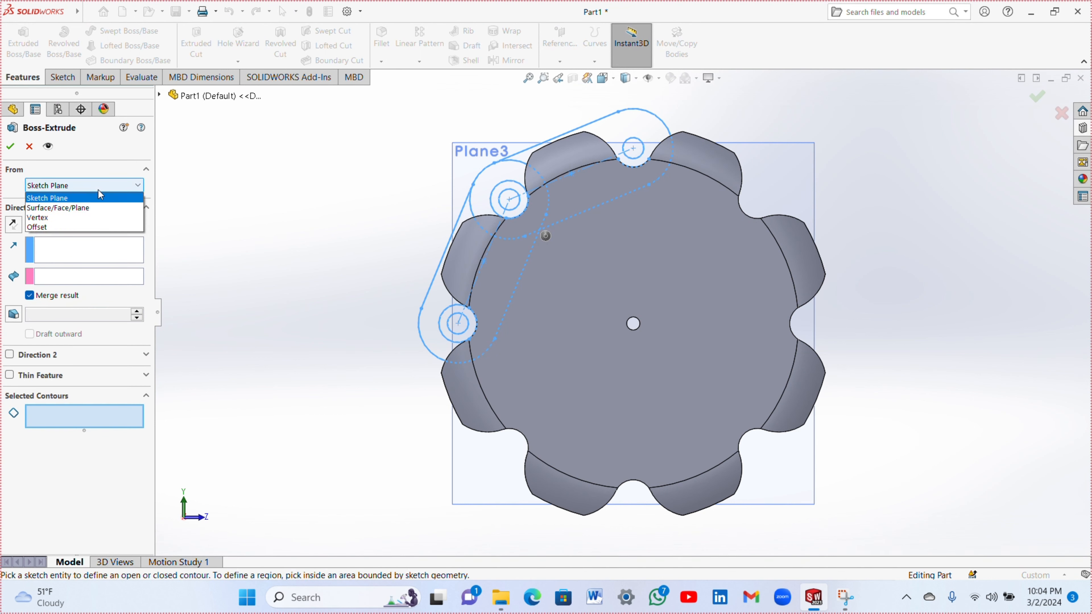
click(91, 209)
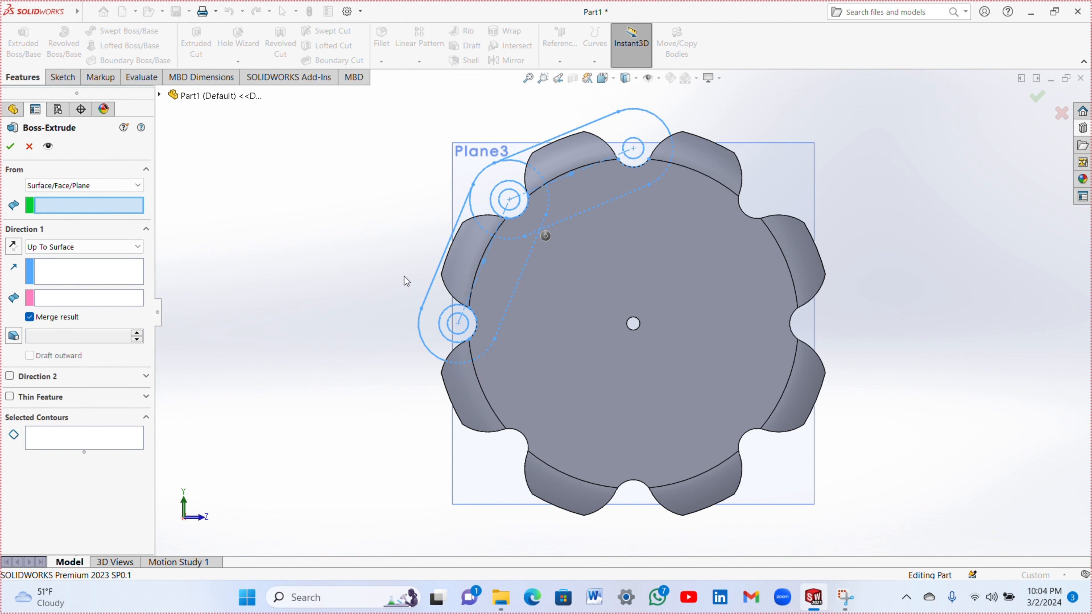
middle_drag(405, 277, 442, 325)
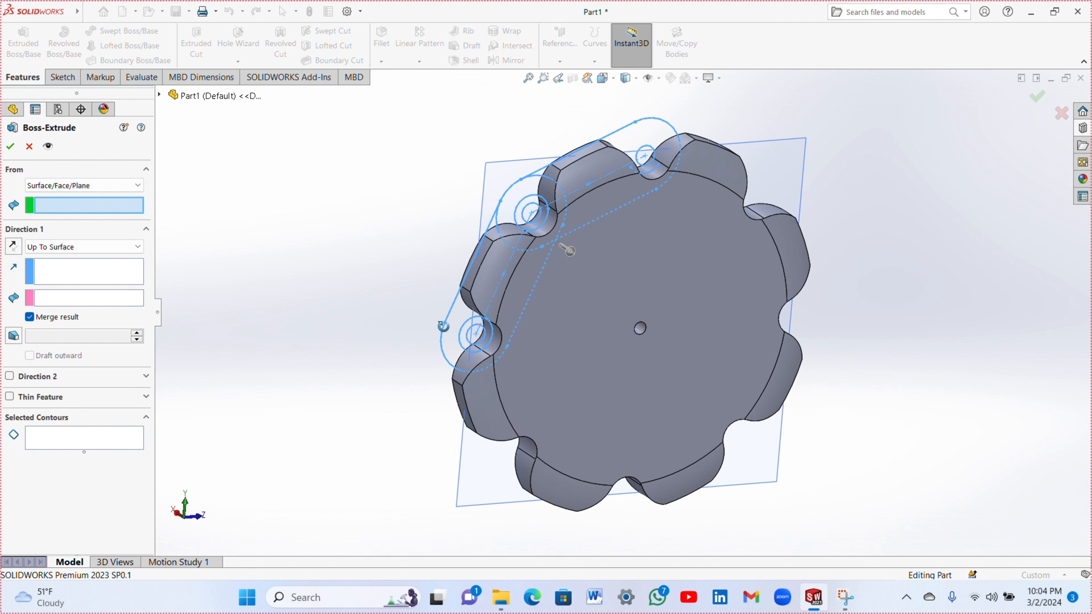
click(619, 355)
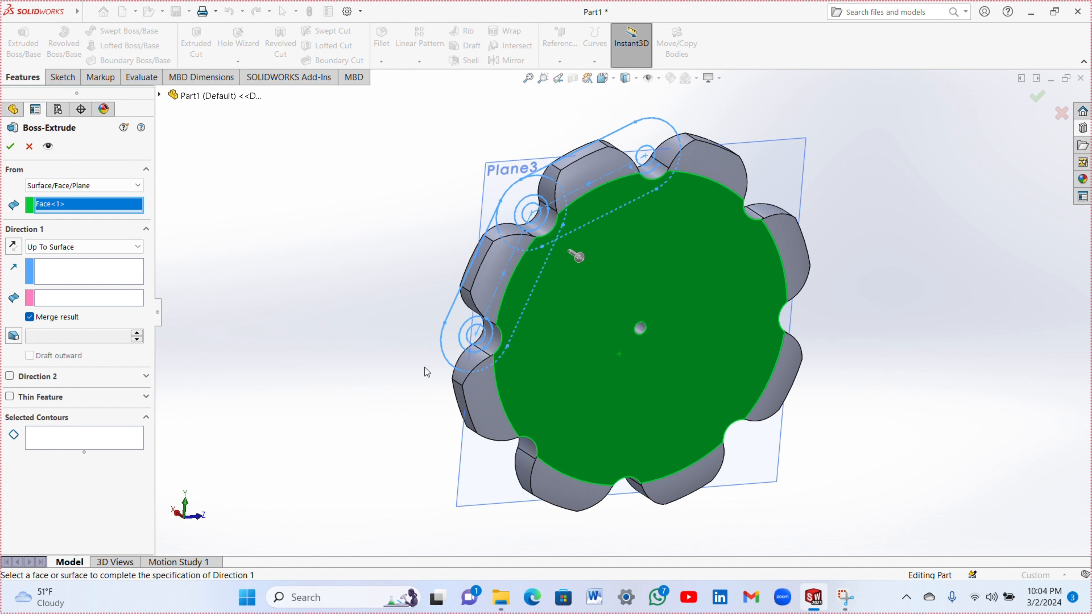
- Extrude the left link's two plate regions outside the roller circles Blind by 7 mm, with Merge result off
click(48, 439)
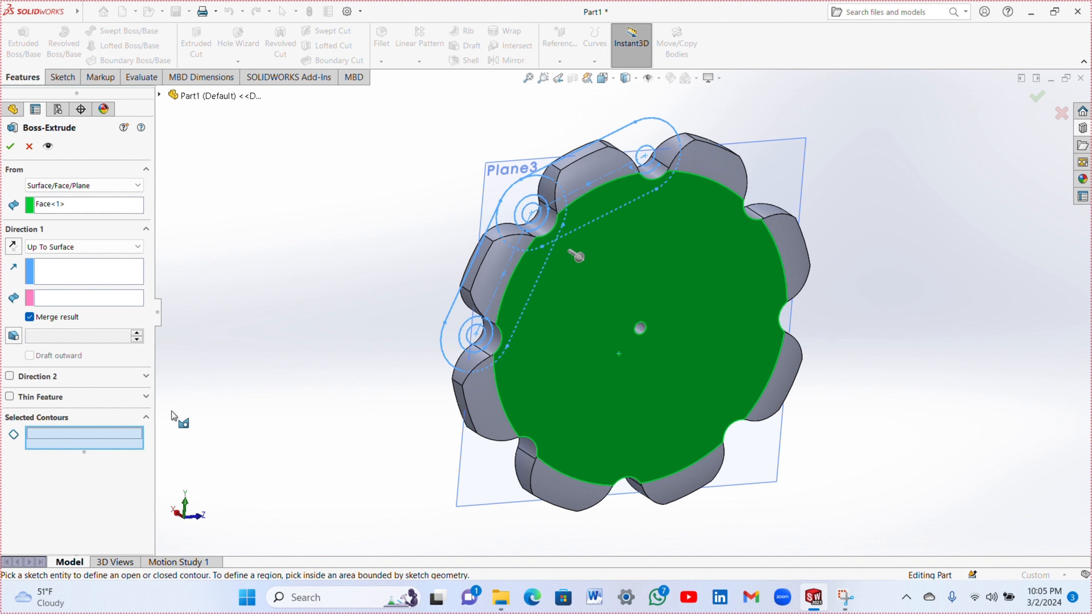
click(462, 319)
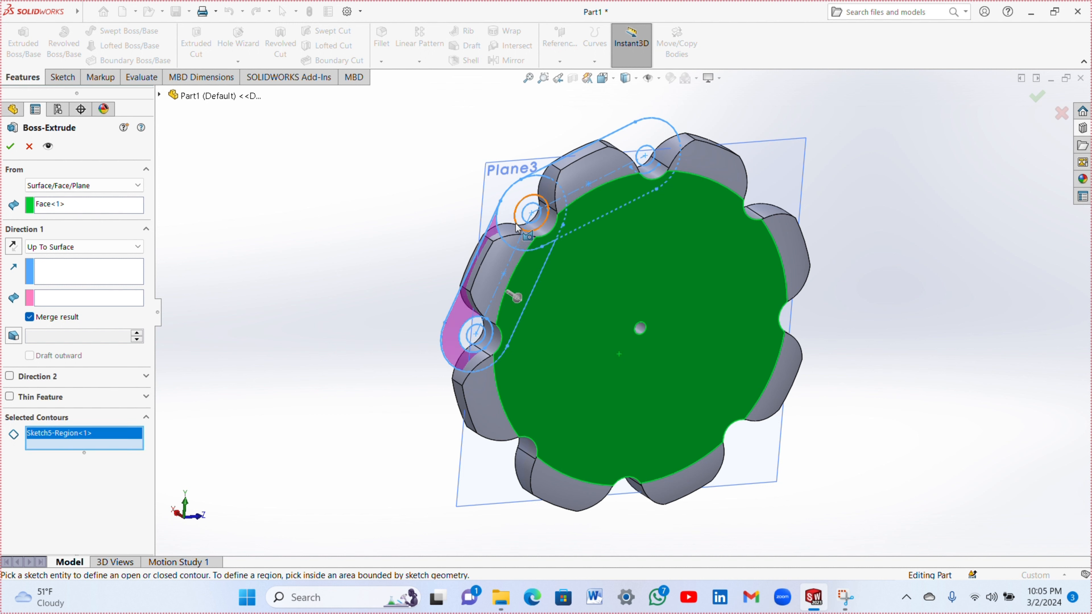
click(519, 195)
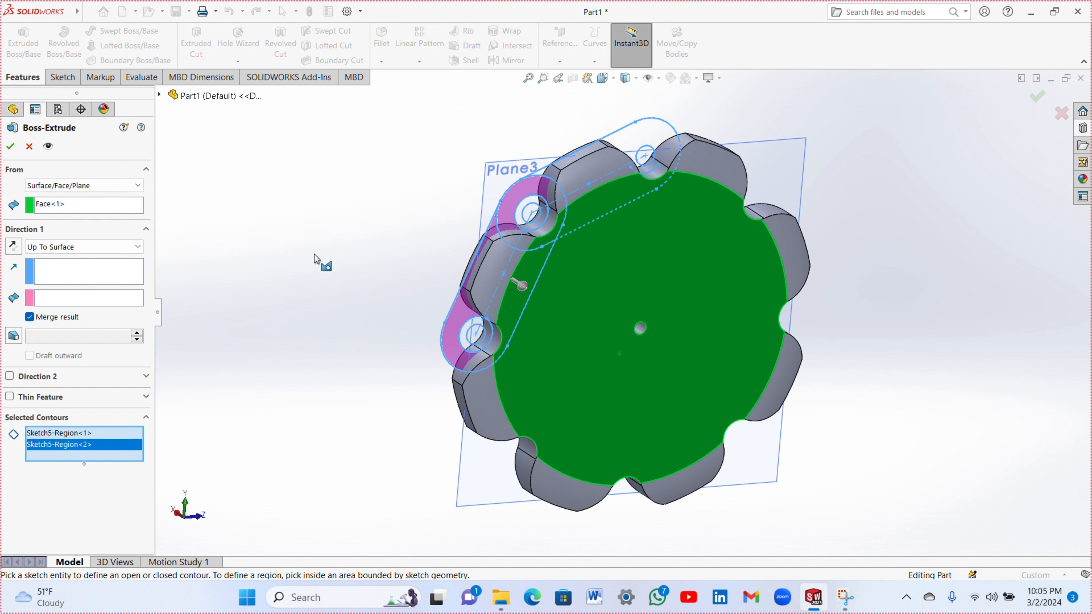
click(70, 249)
click(65, 260)
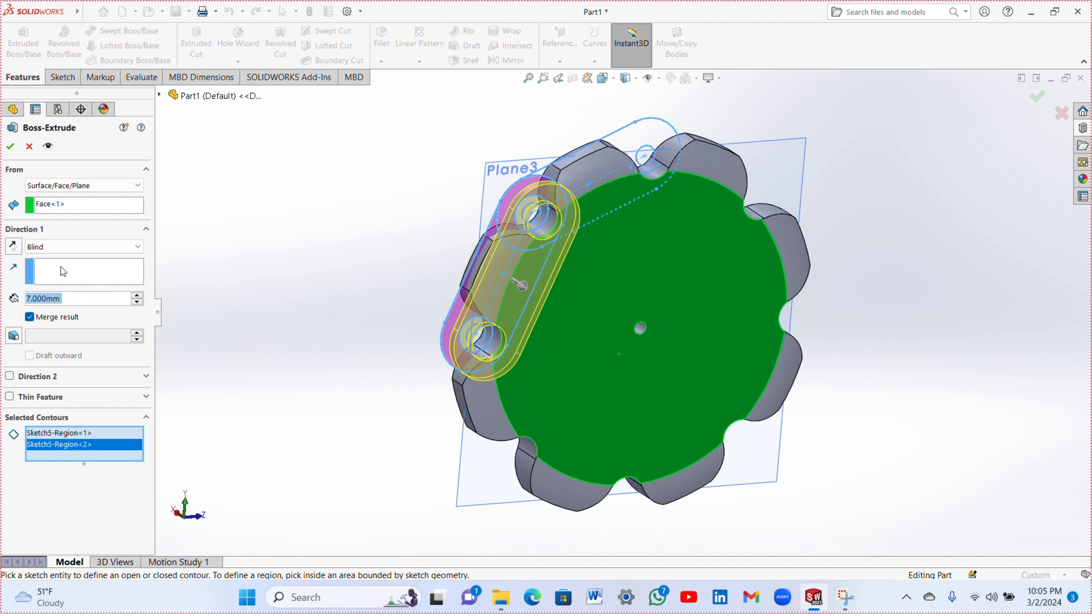
click(30, 317)
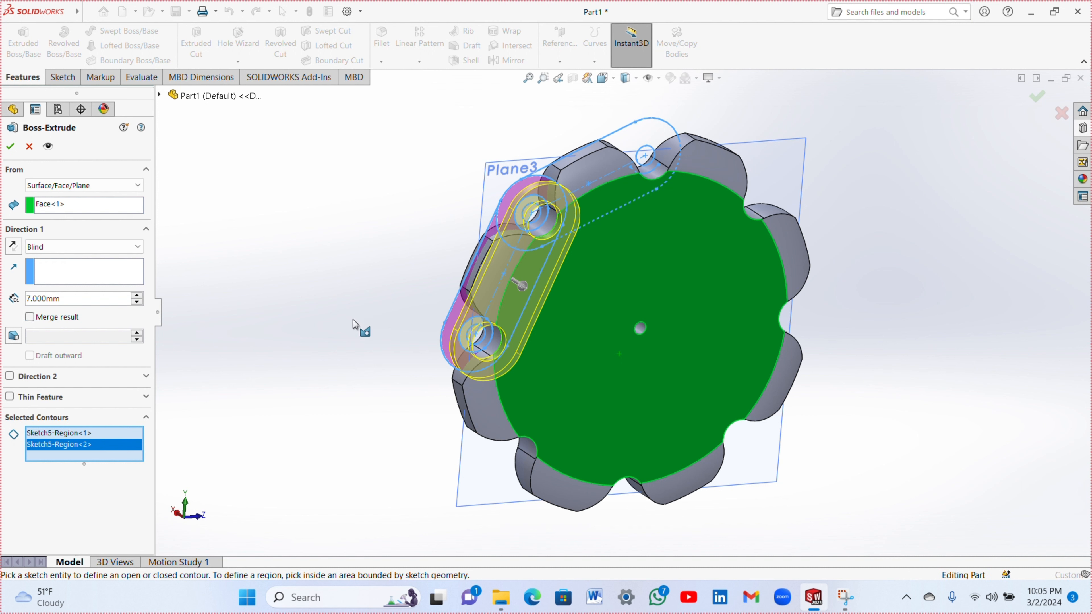
middle_drag(353, 320, 393, 368)
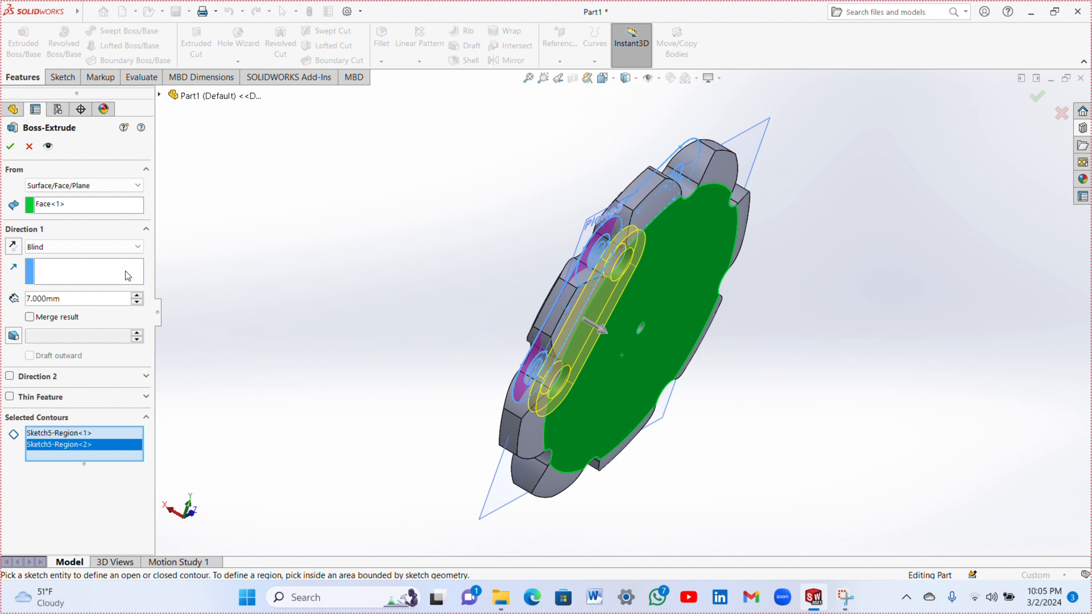
click(11, 146)
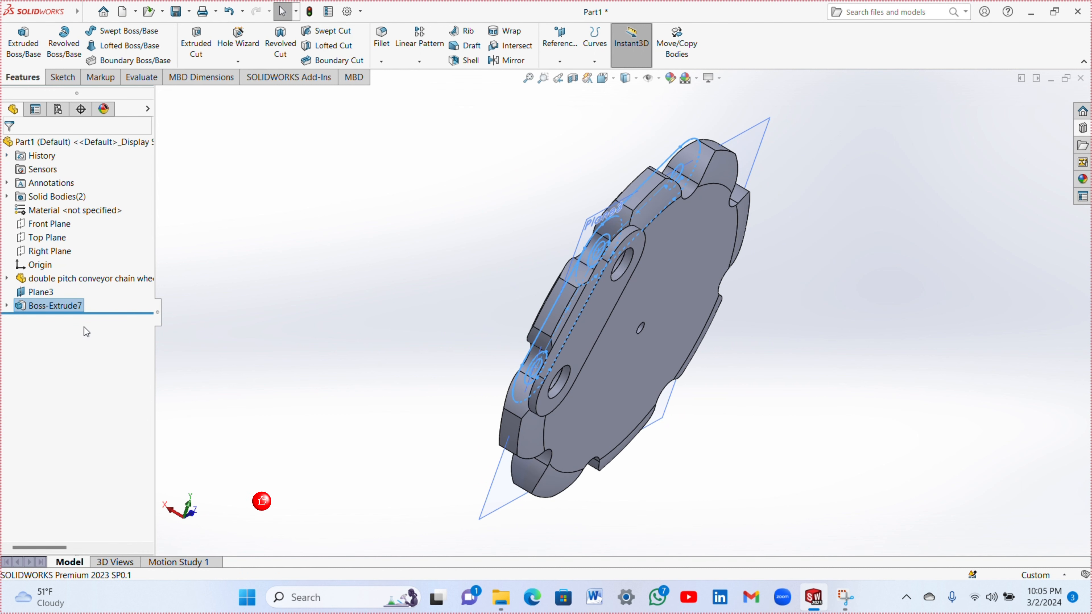
- Extrude the two ring regions around the lower link's pin circles Up To Surface at the link plate's outer face, with Merge result off
click(6, 306)
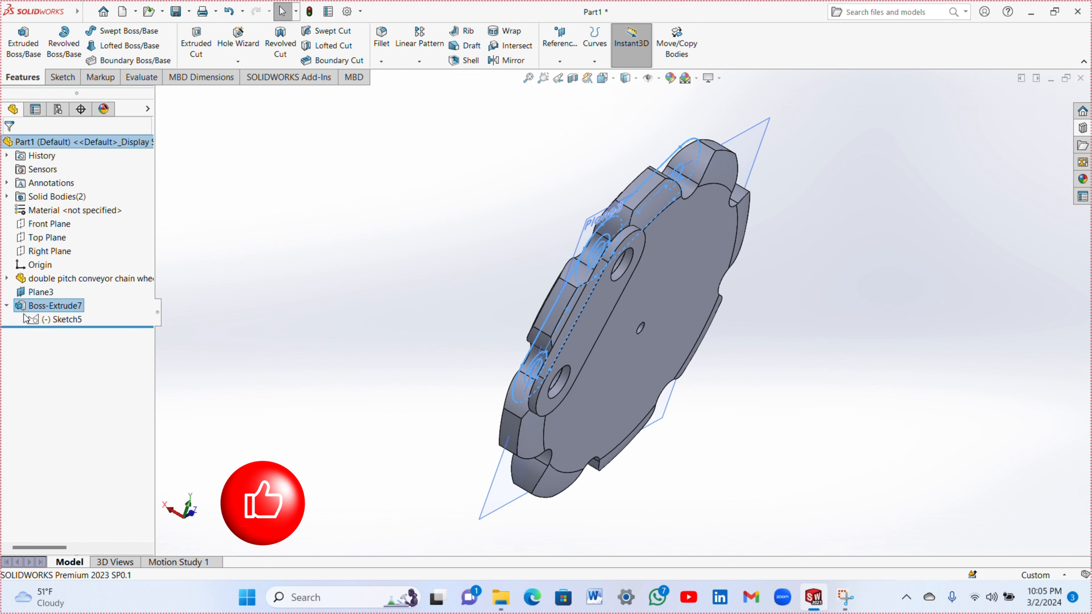
click(39, 321)
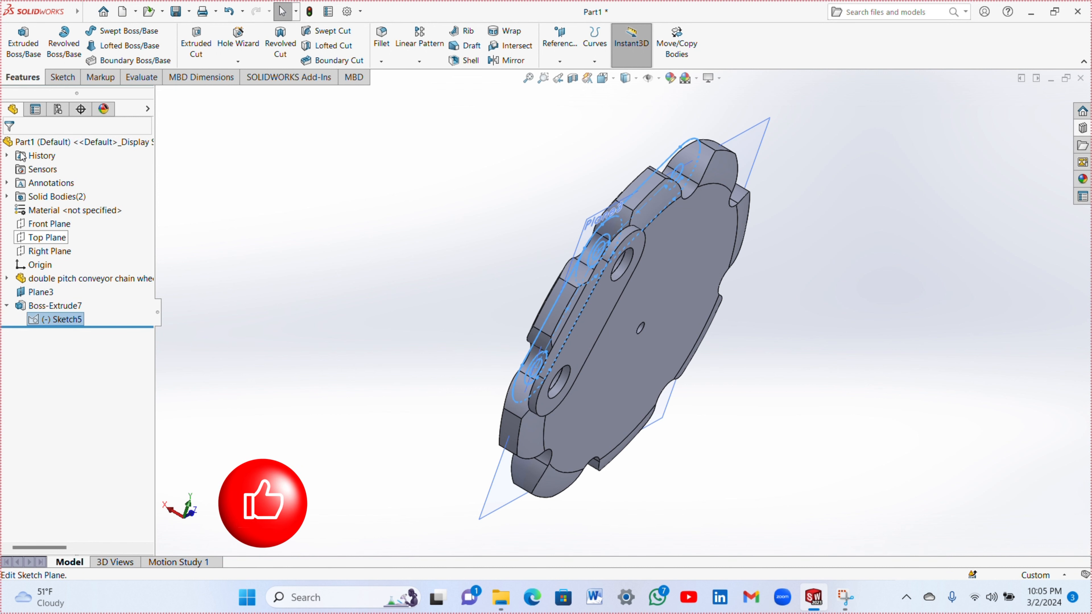
click(16, 31)
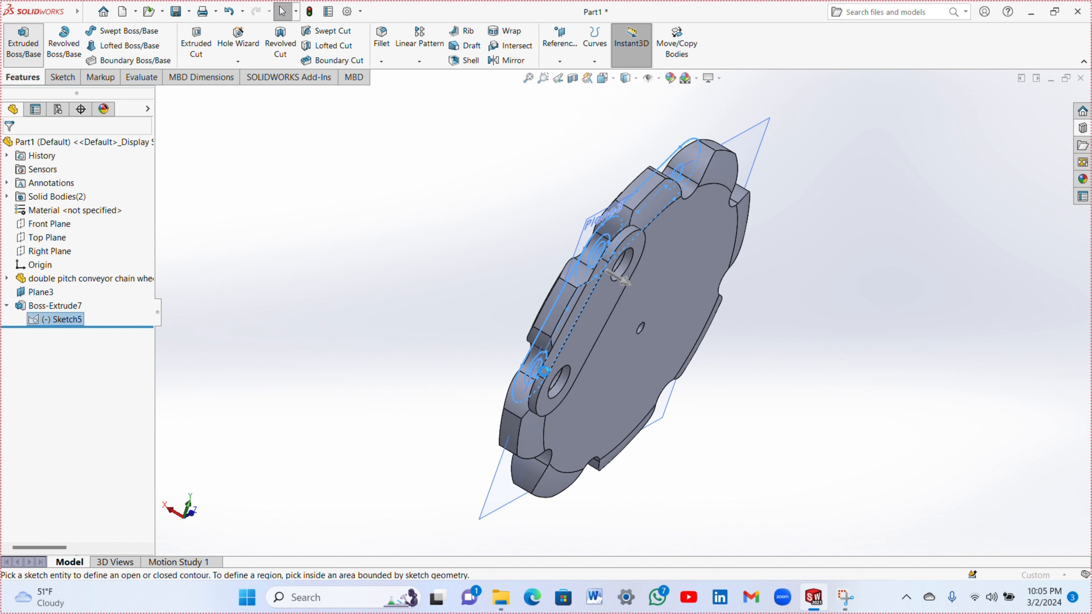
click(541, 360)
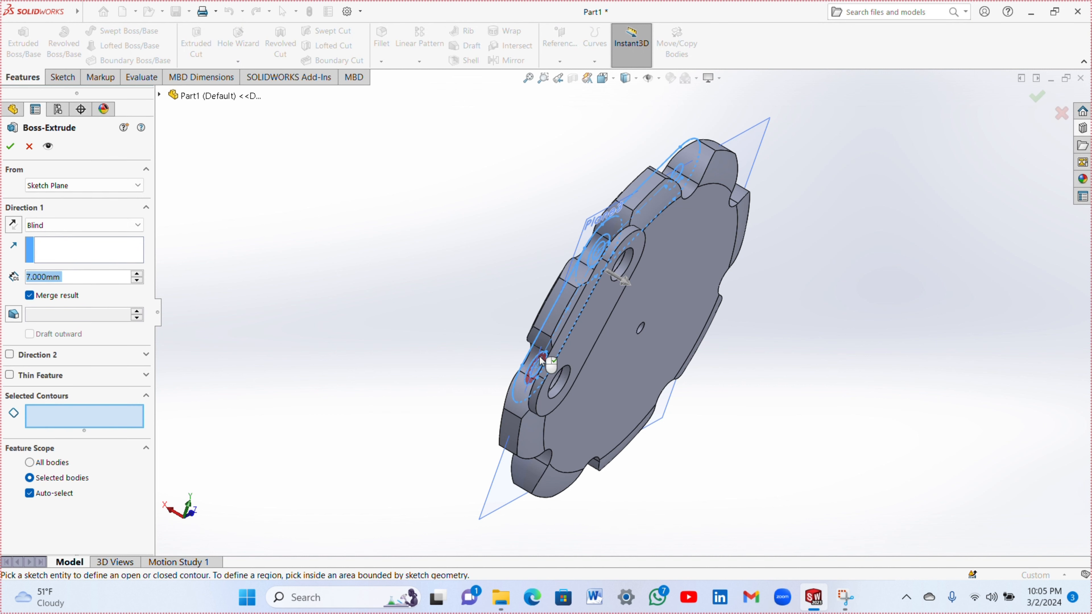
click(603, 249)
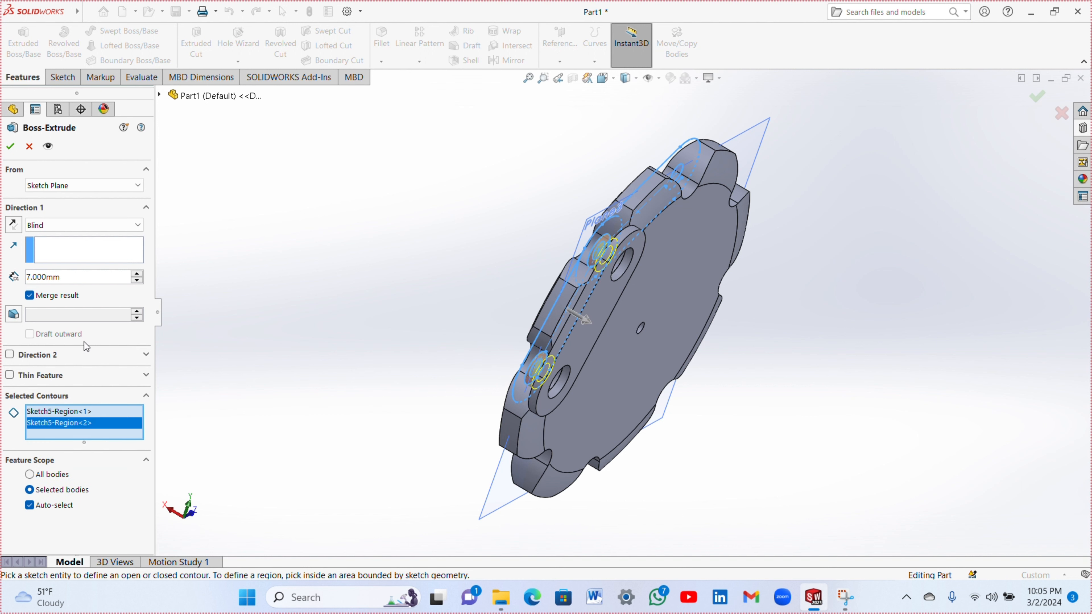
click(72, 227)
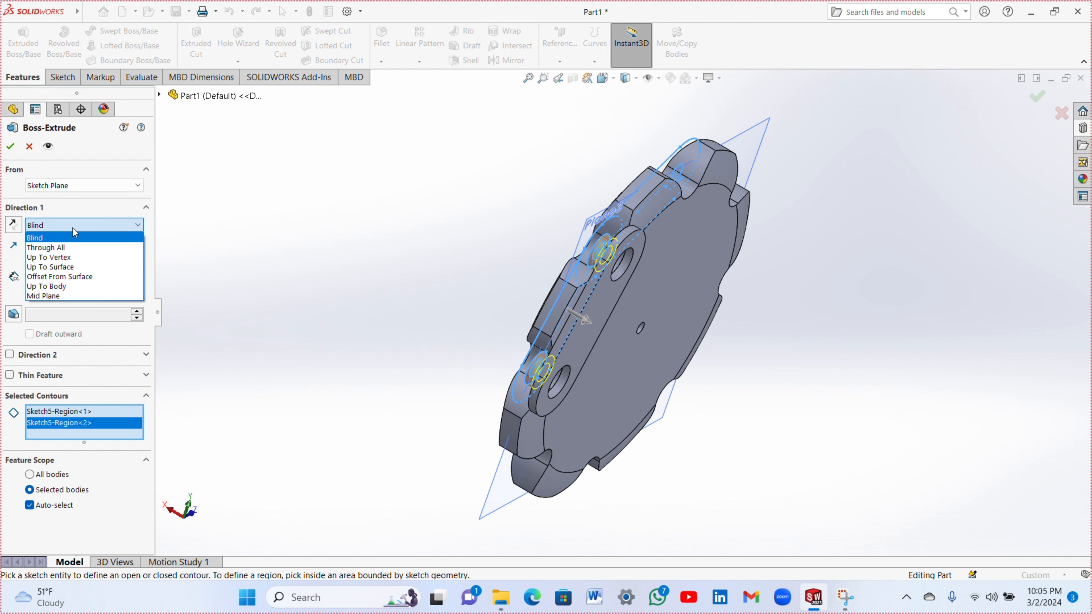
click(60, 267)
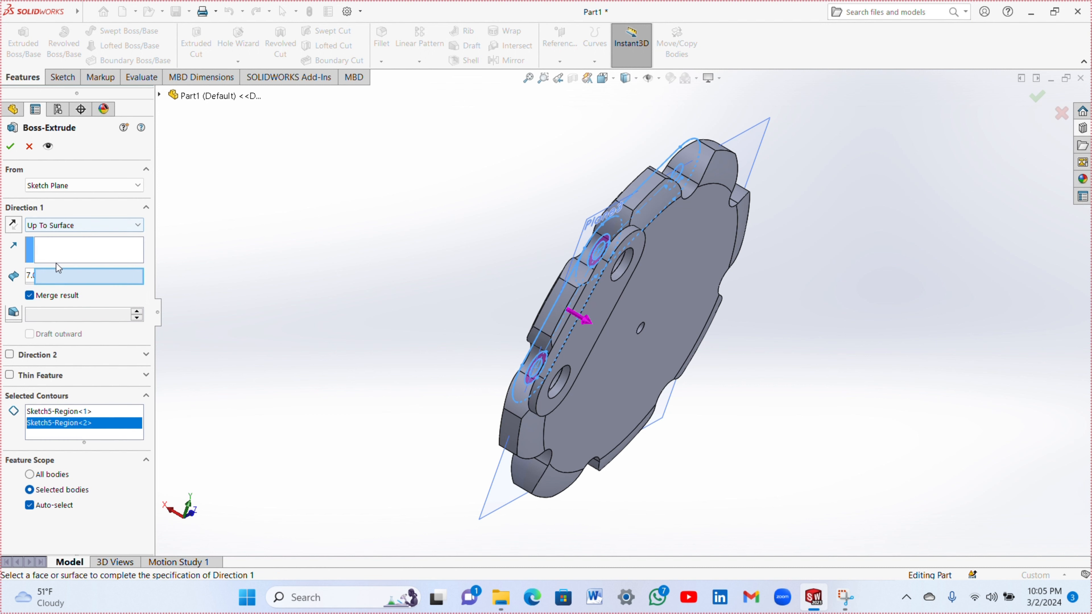
click(594, 311)
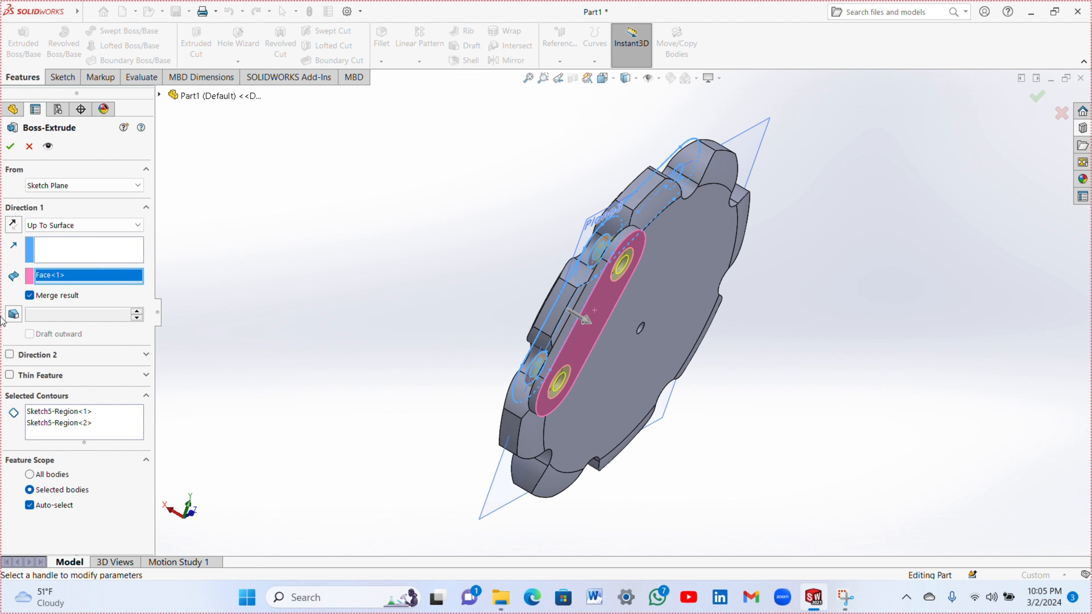
click(29, 296)
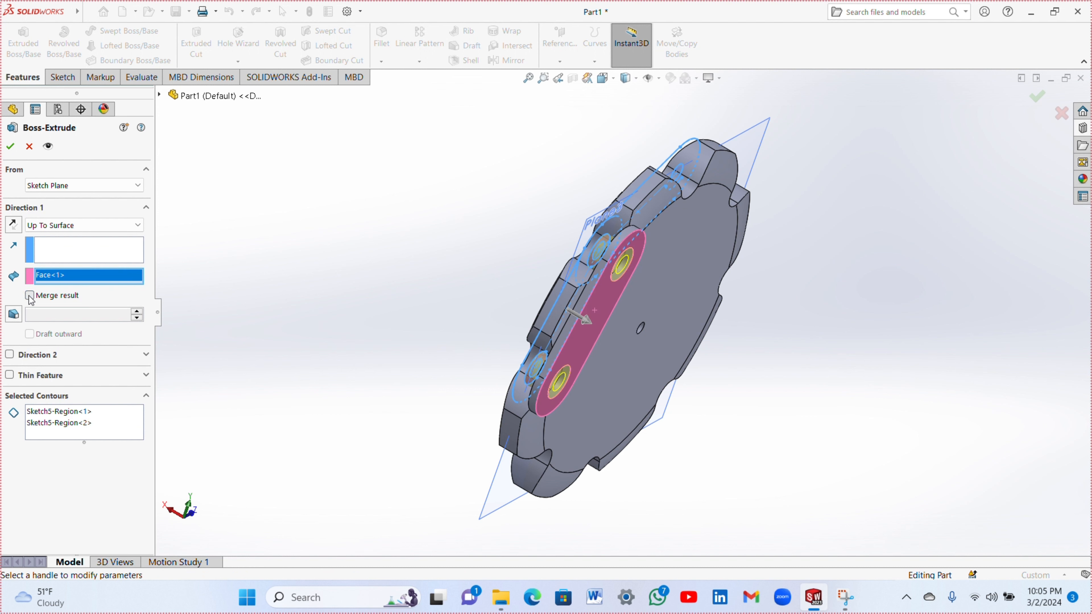
click(8, 146)
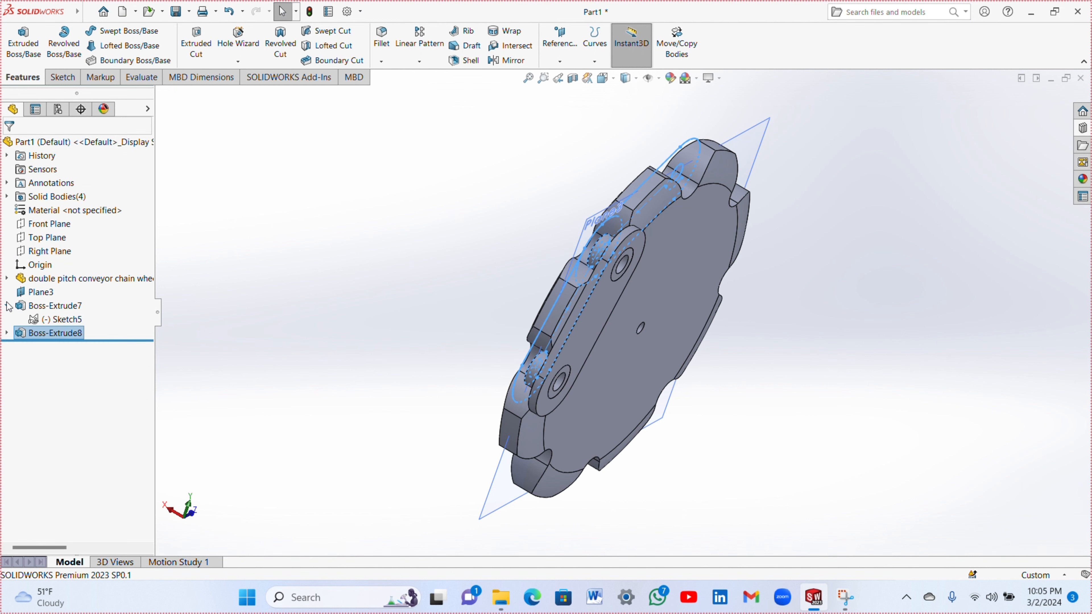
- Review the start face, depth and contours of the first link plate's extrude and close its definition
click(47, 306)
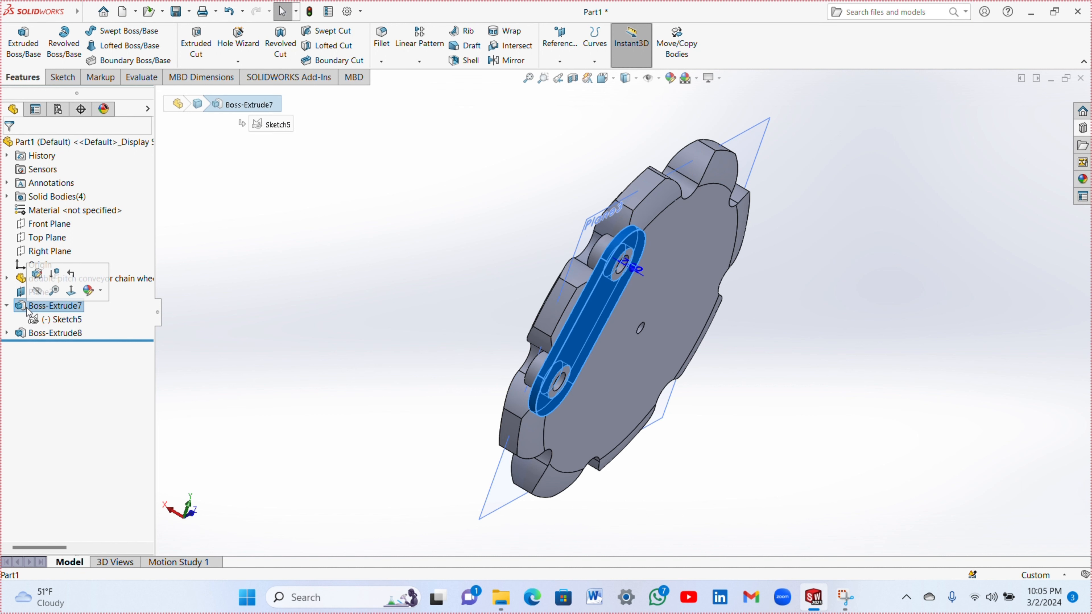
click(38, 274)
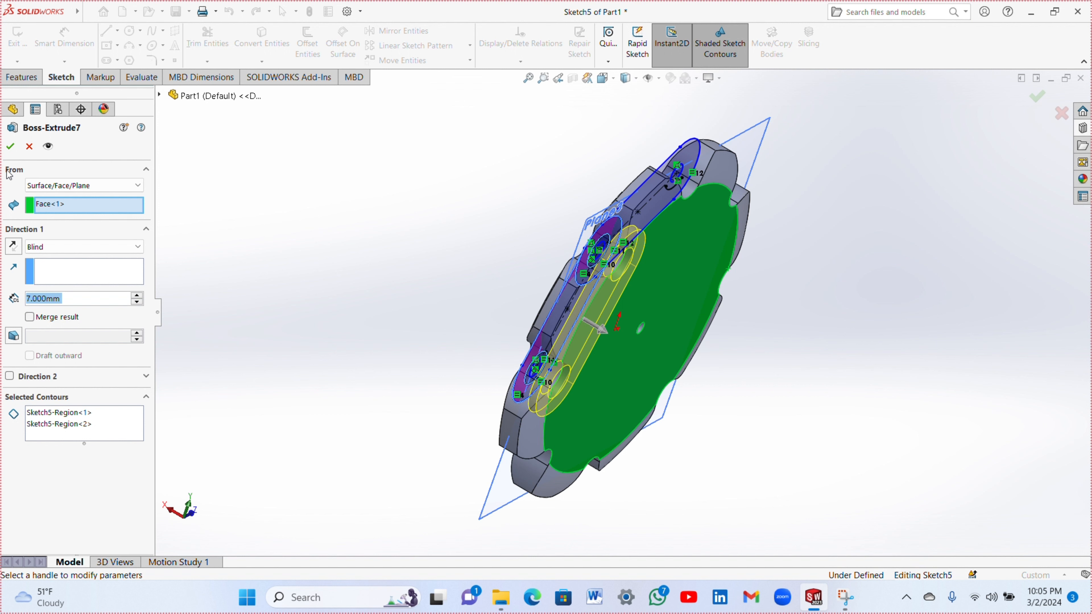
click(10, 147)
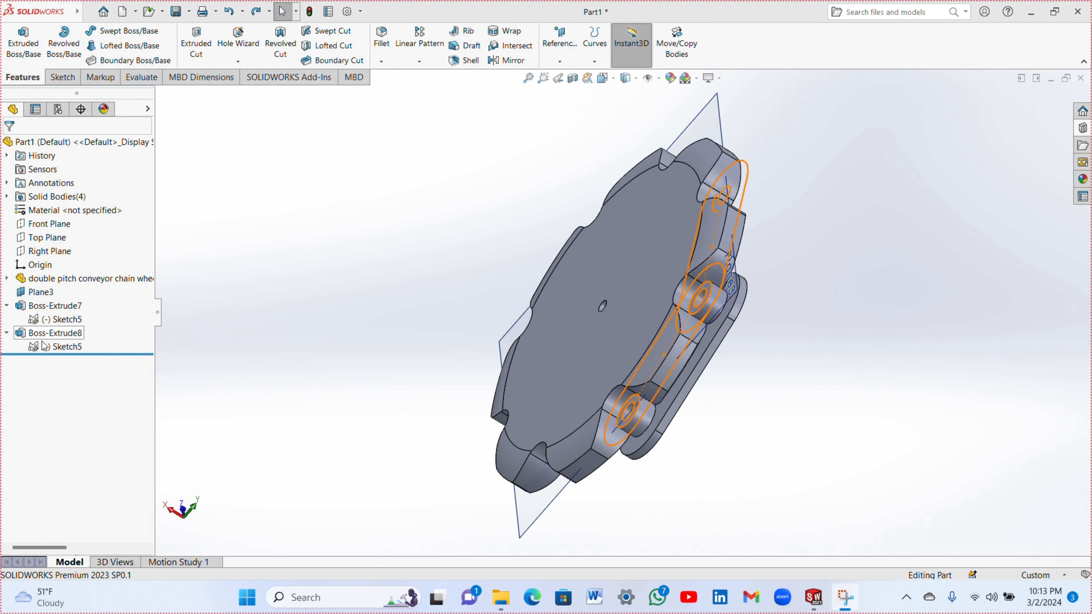
- Extrude the upper link's three regions outside the pin circles Blind by 7 mm from the lower plate's outer face, with Merge result off
click(61, 347)
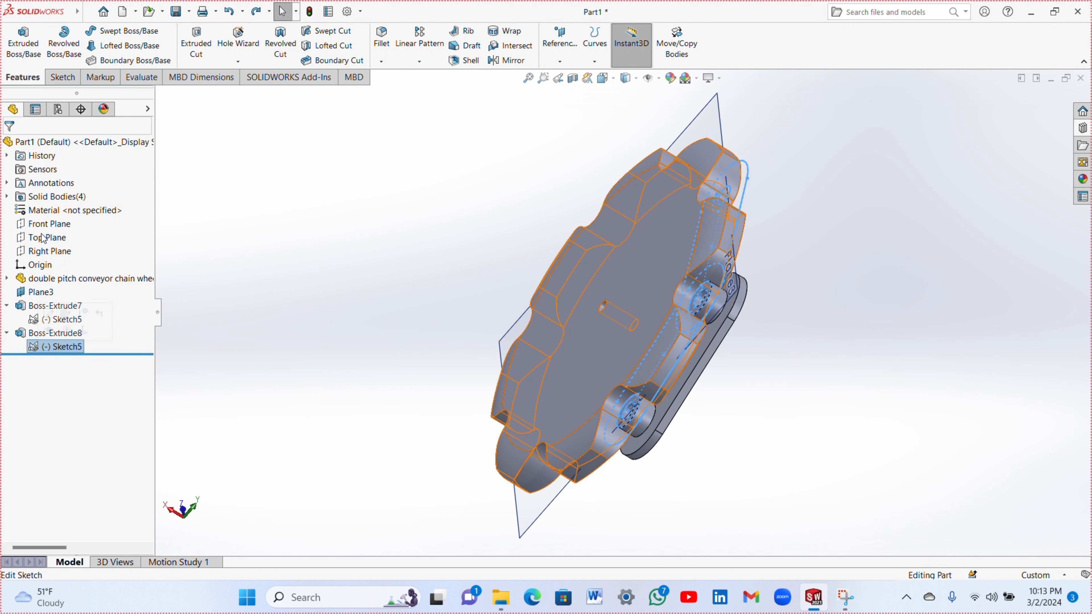
click(36, 56)
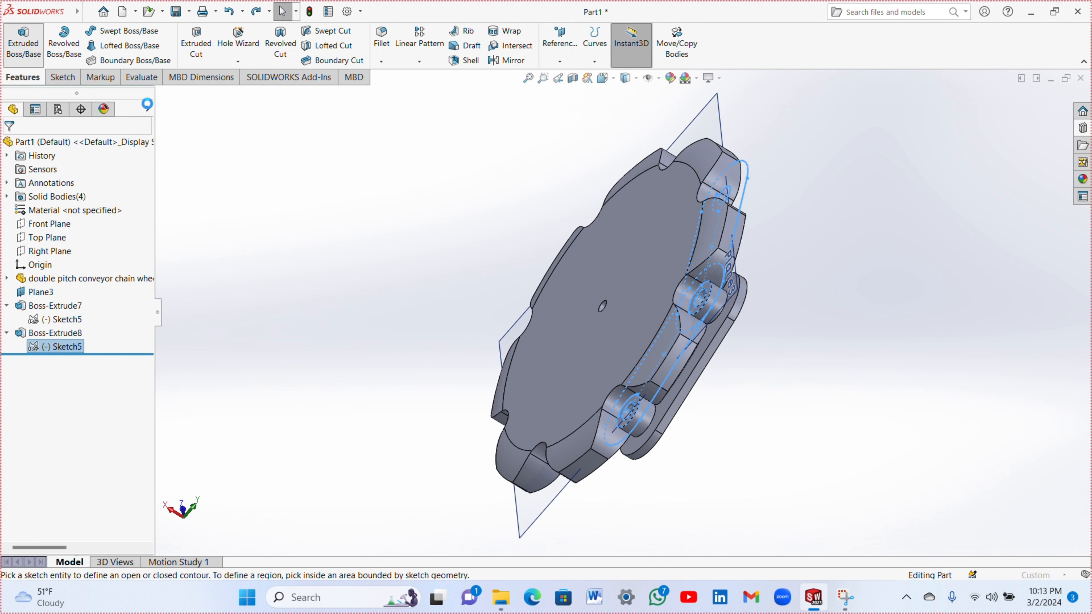
click(710, 292)
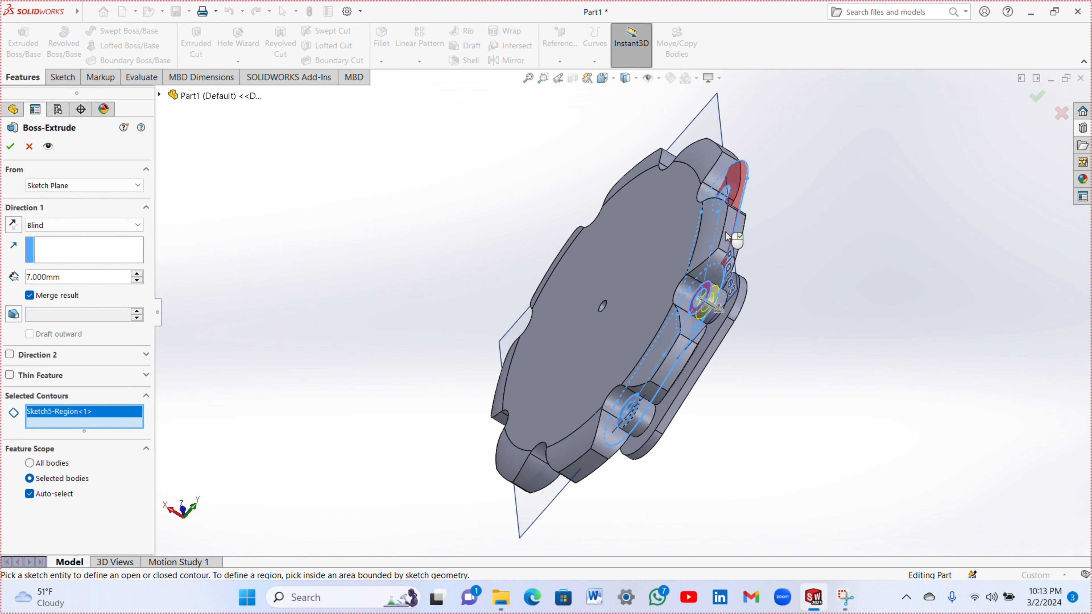
click(735, 170)
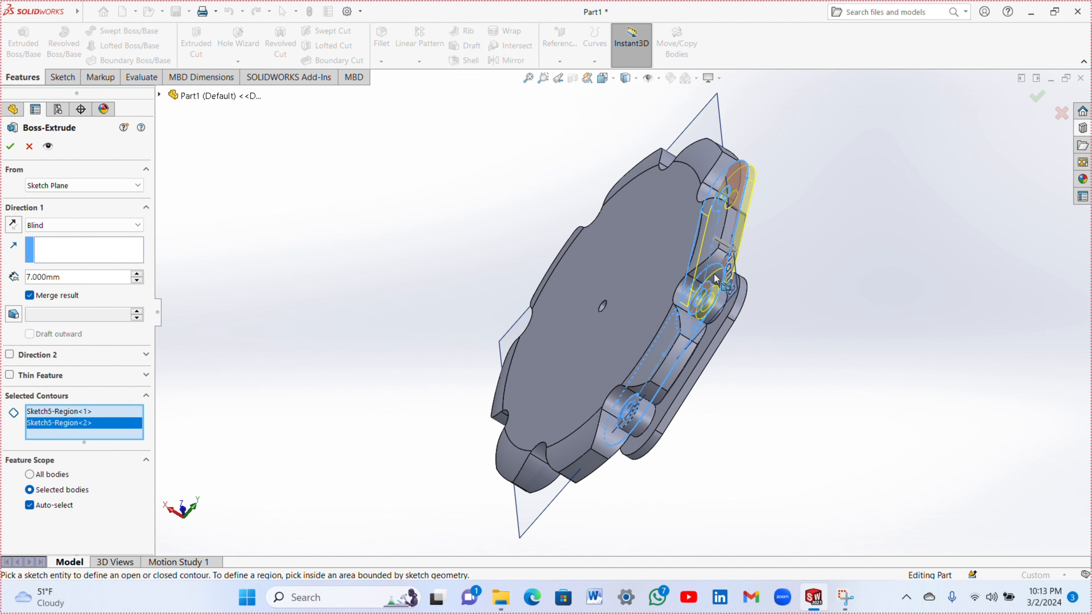
click(723, 280)
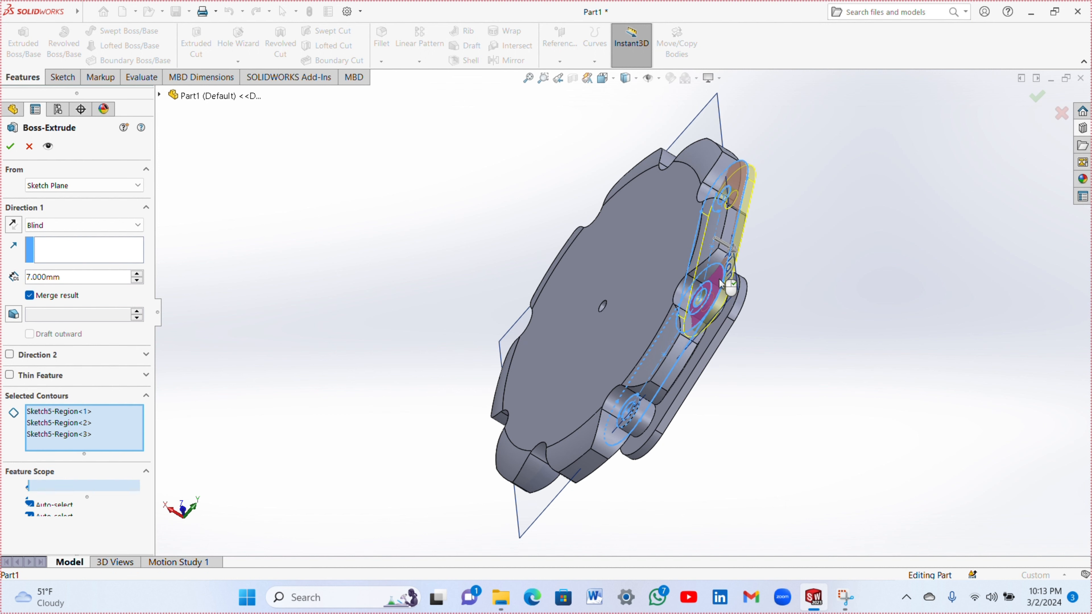
middle_drag(758, 343, 680, 310)
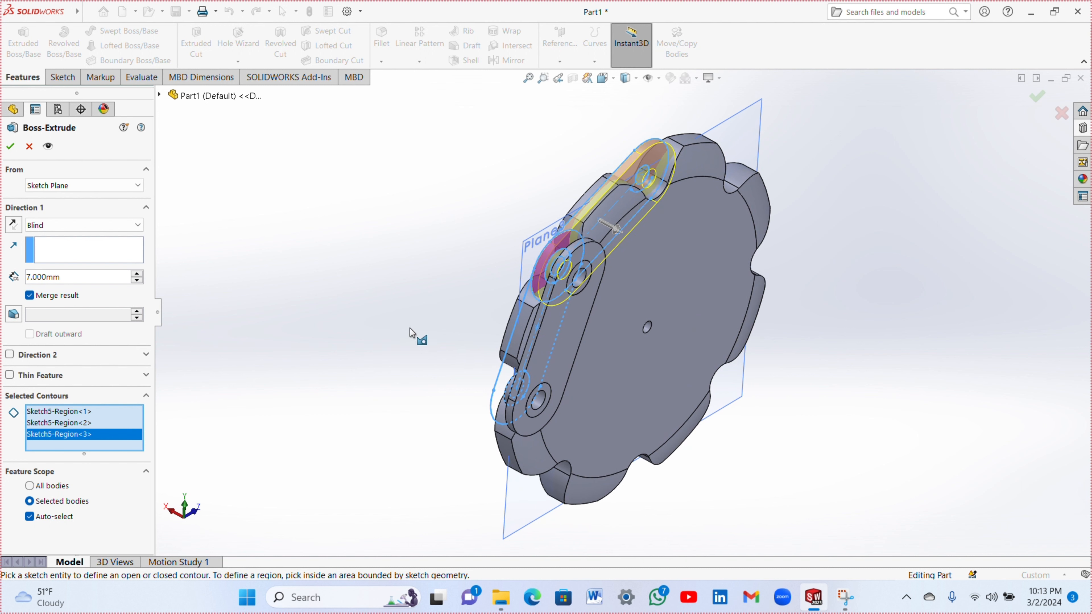
click(55, 186)
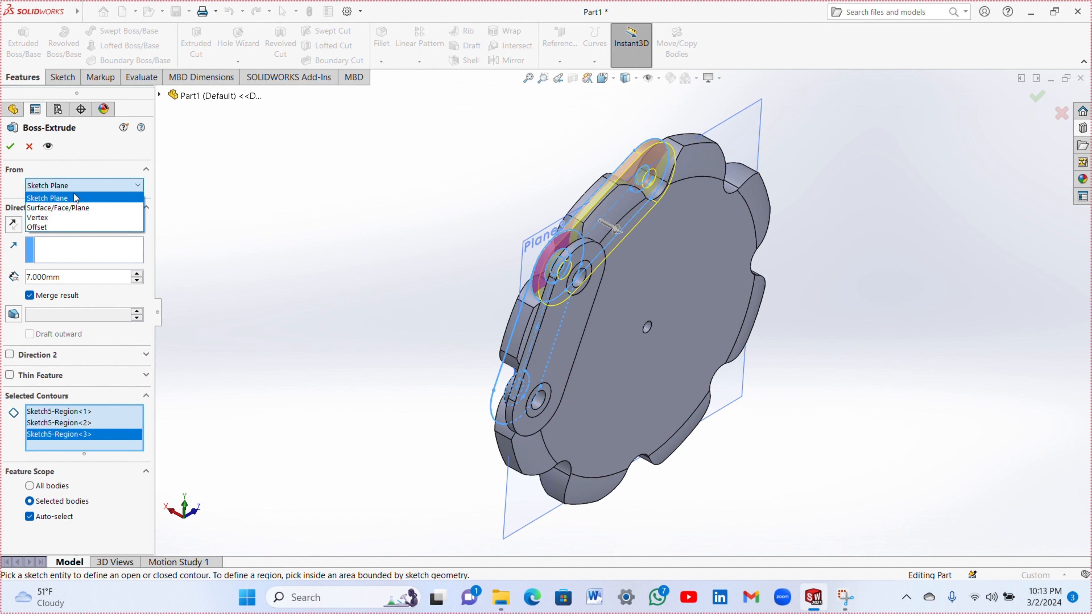
click(74, 208)
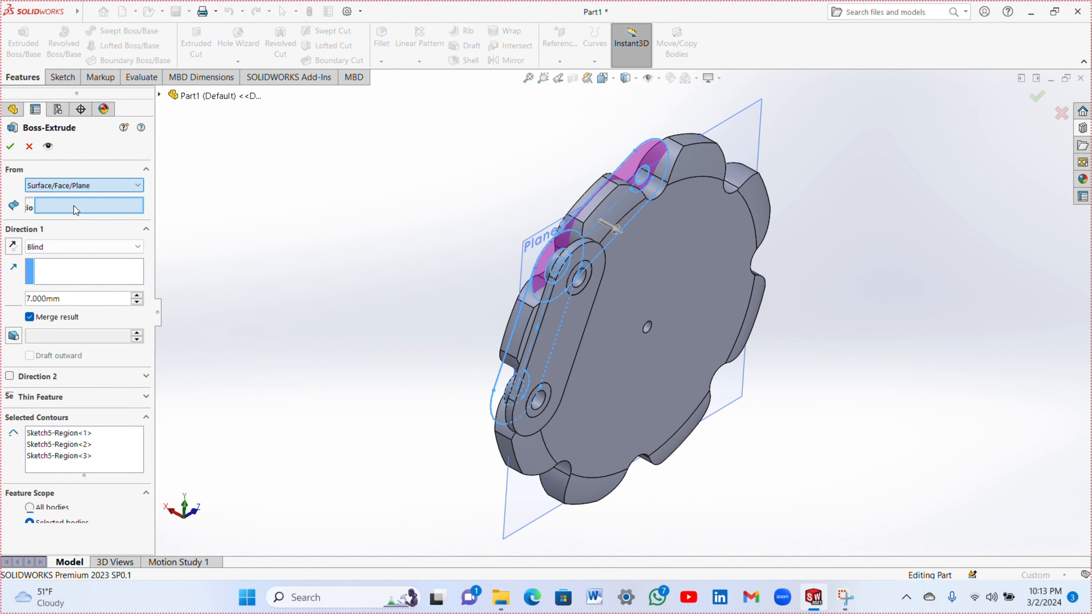
click(576, 352)
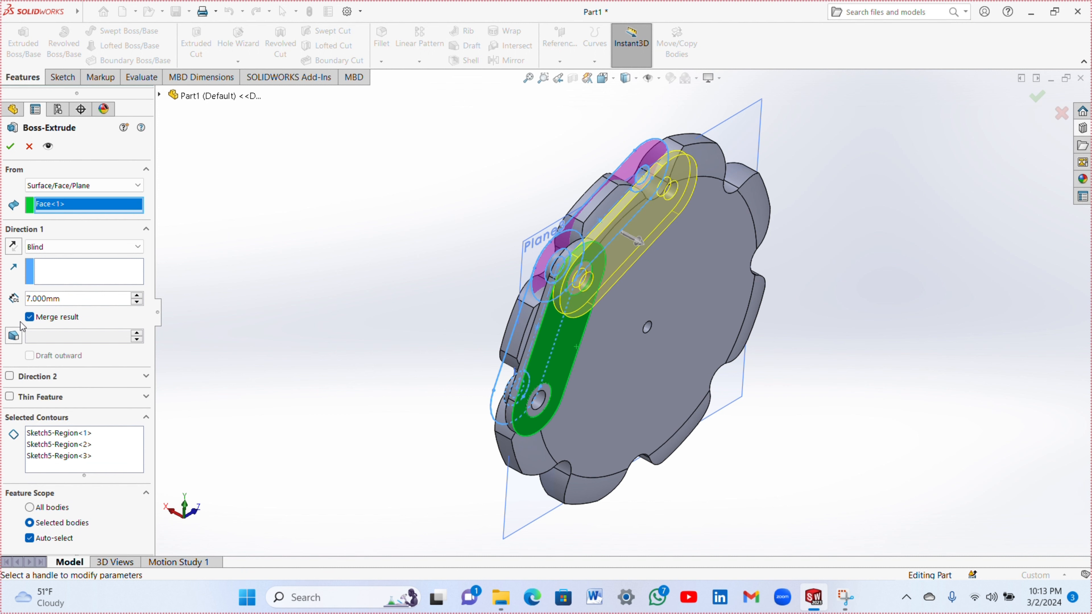
click(31, 318)
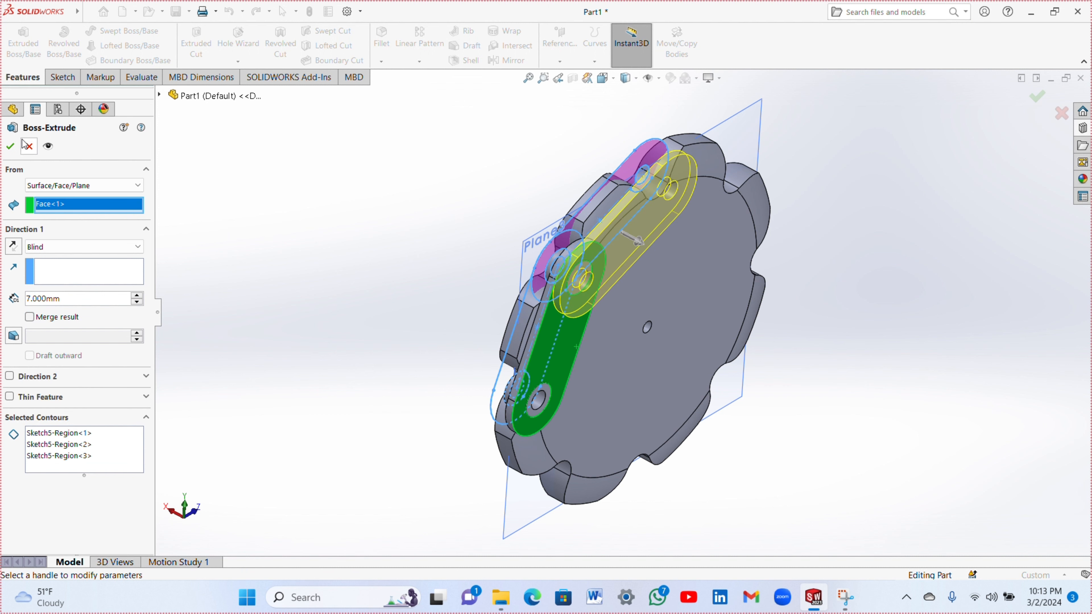
click(10, 147)
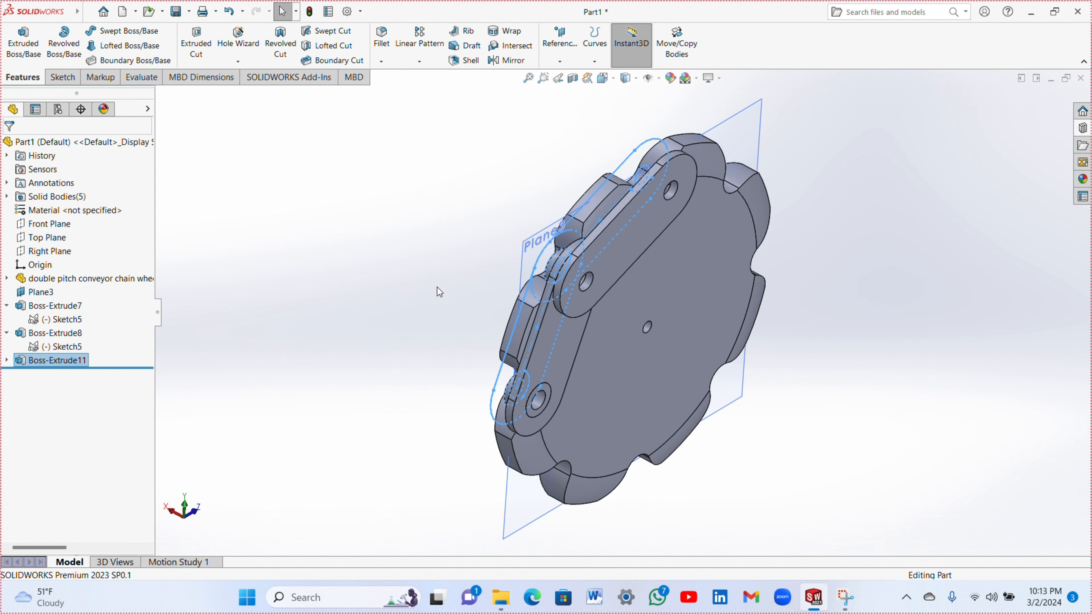
- Extrude the two pin circle regions of the upper link in Sketch5 Up To Surface at the upper plate's outer face, with Merge result off
middle_drag(437, 288, 501, 355)
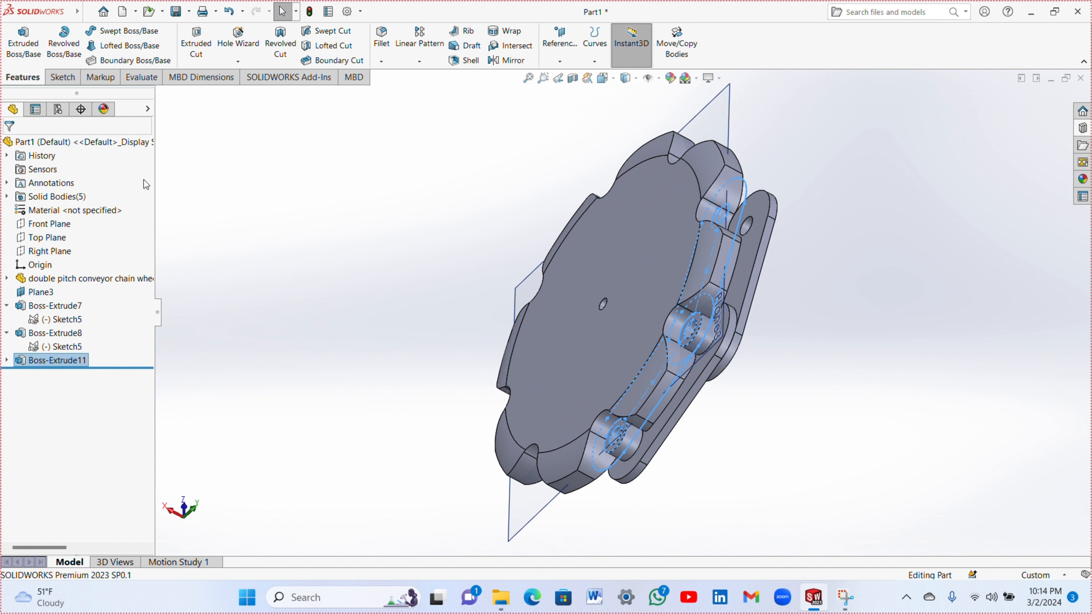
click(41, 346)
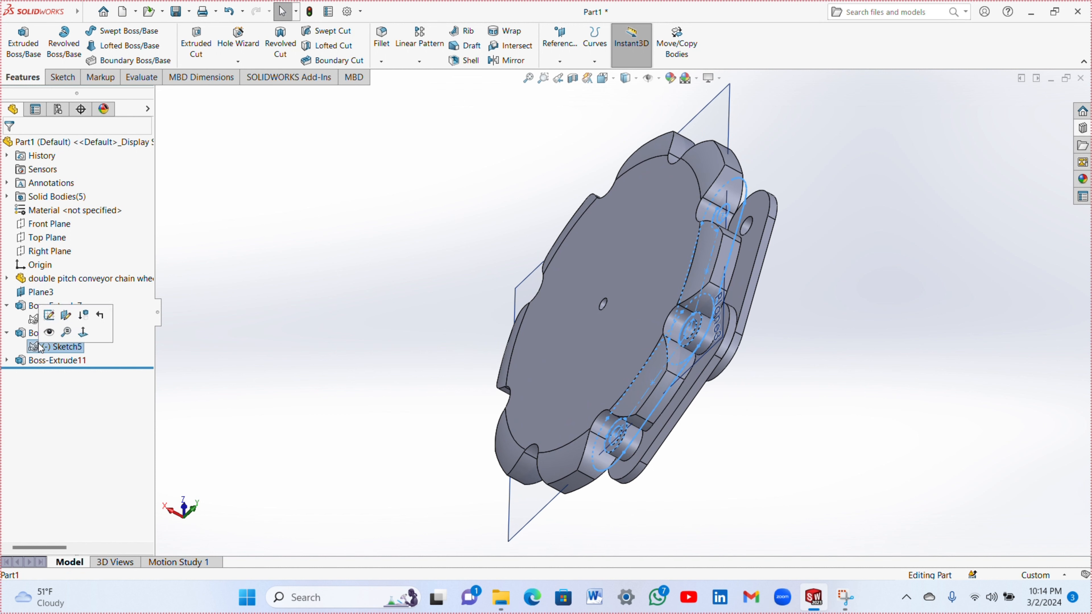
click(23, 43)
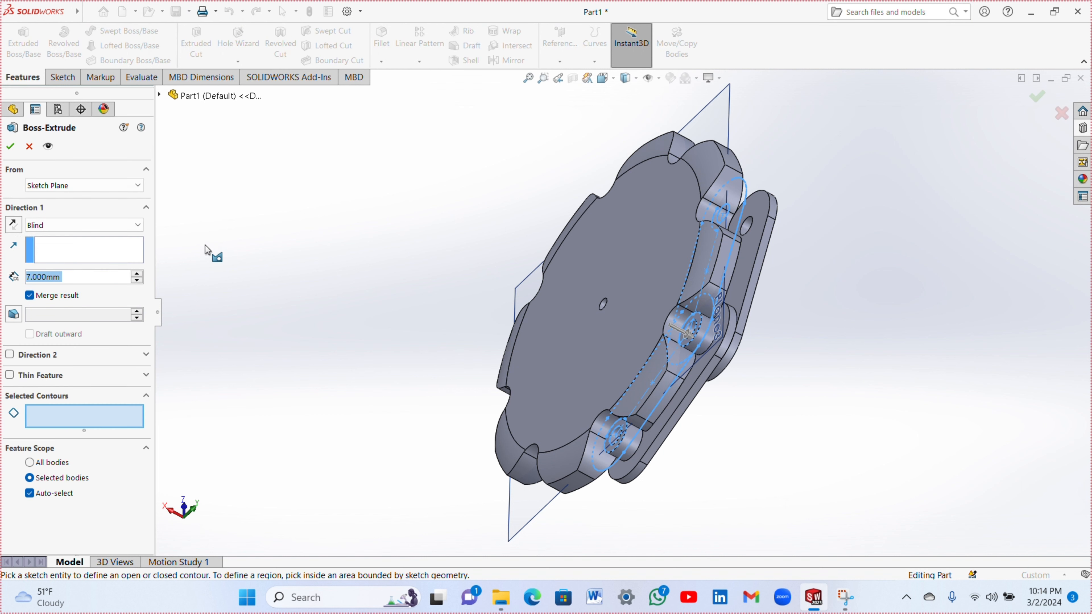
click(726, 216)
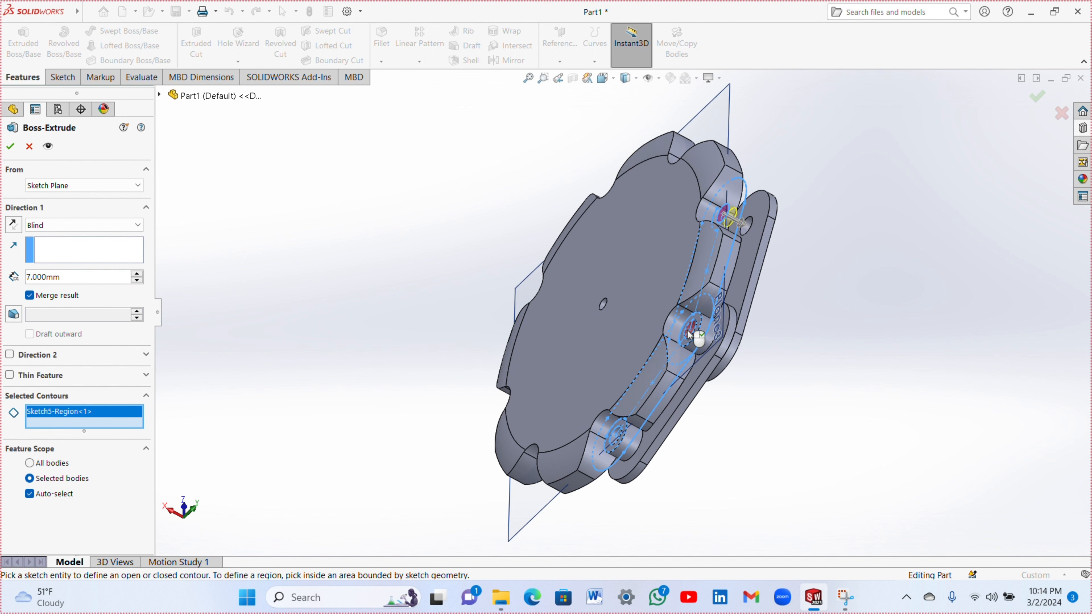
scroll(690, 336, down, 5)
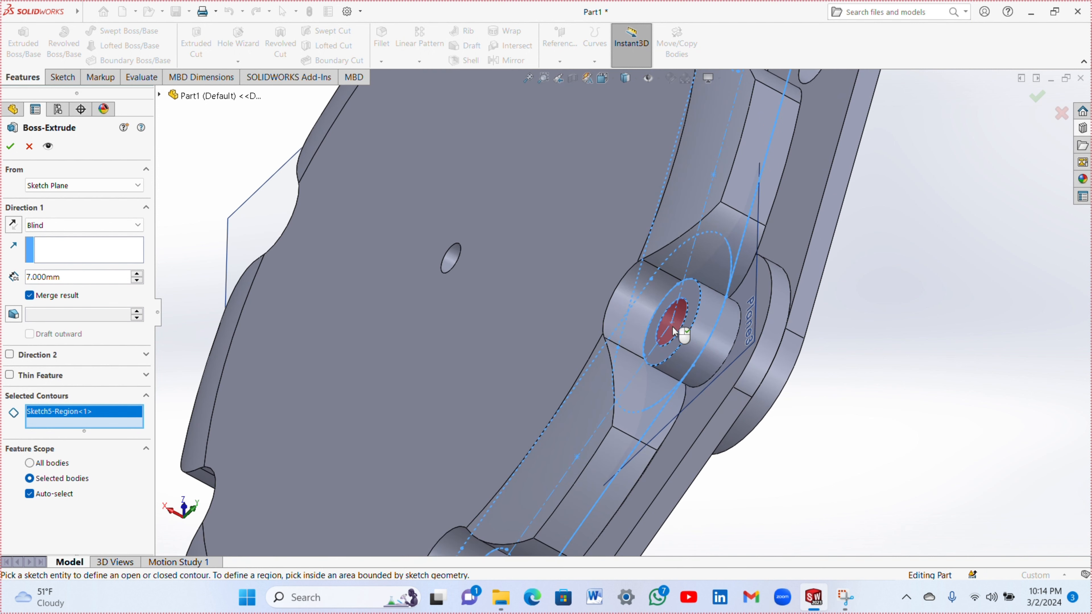
click(674, 333)
scroll(615, 312, up, 5)
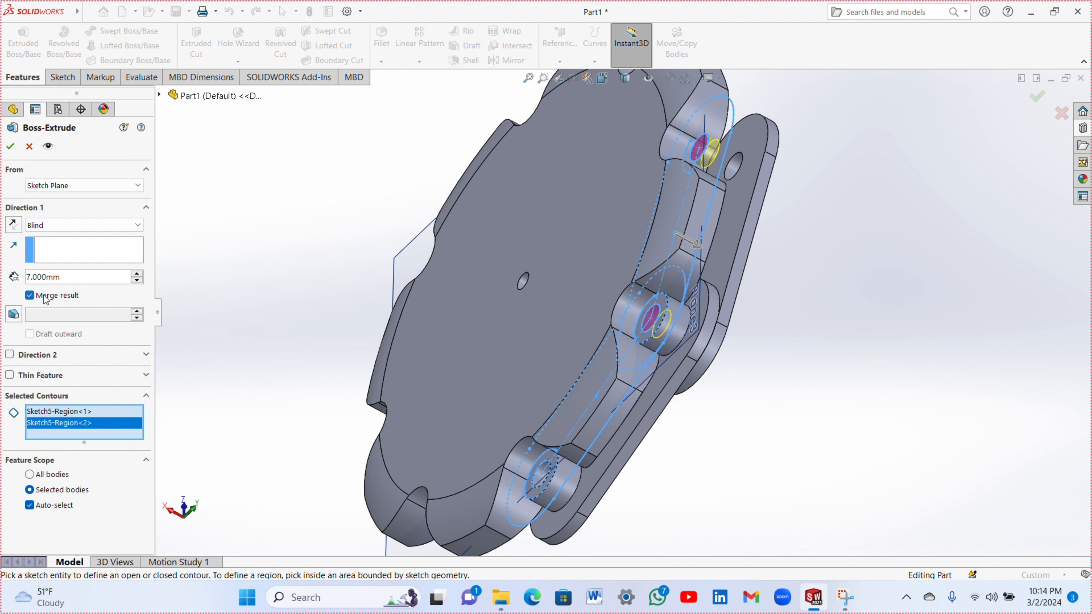
click(30, 296)
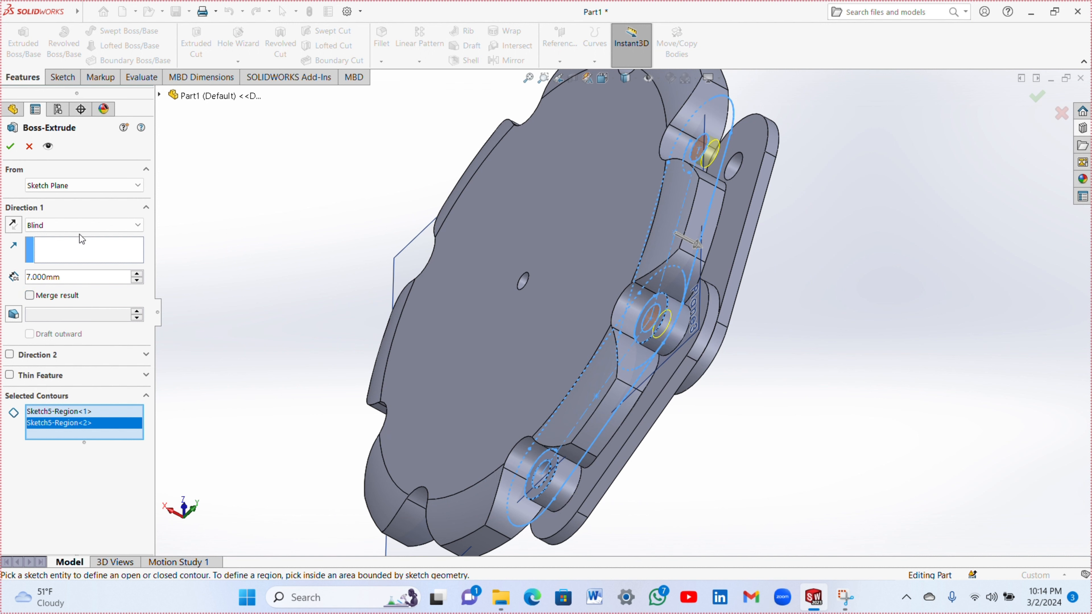
click(82, 226)
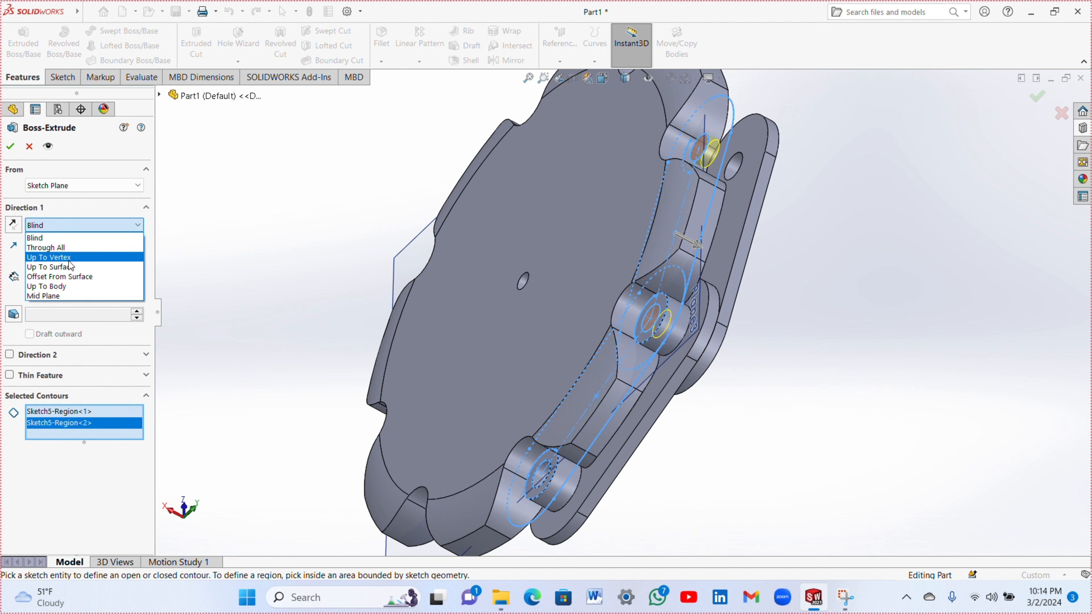
click(71, 267)
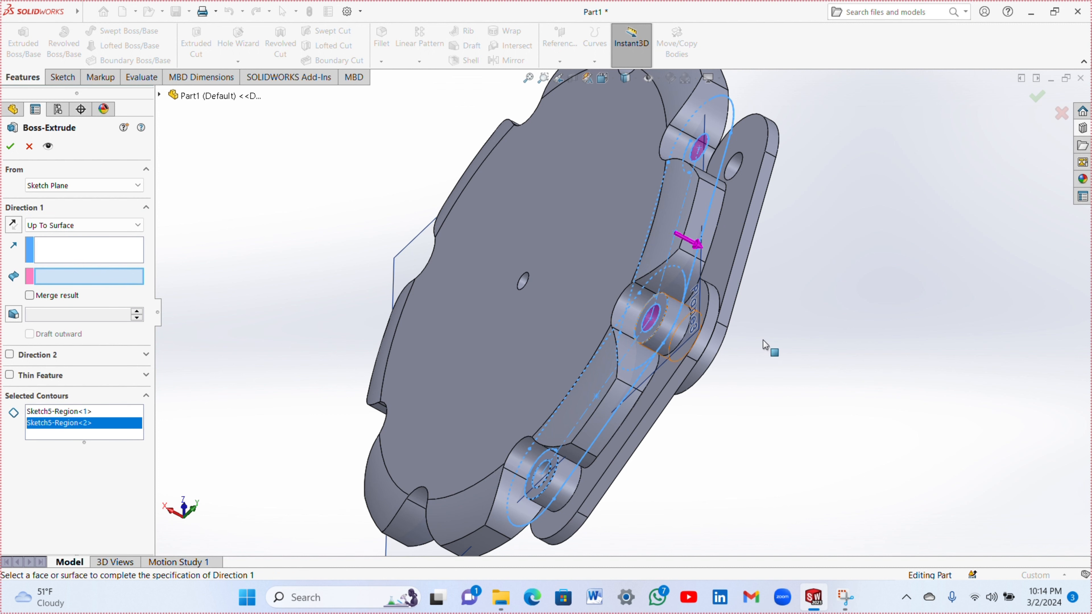
middle_drag(776, 331, 751, 306)
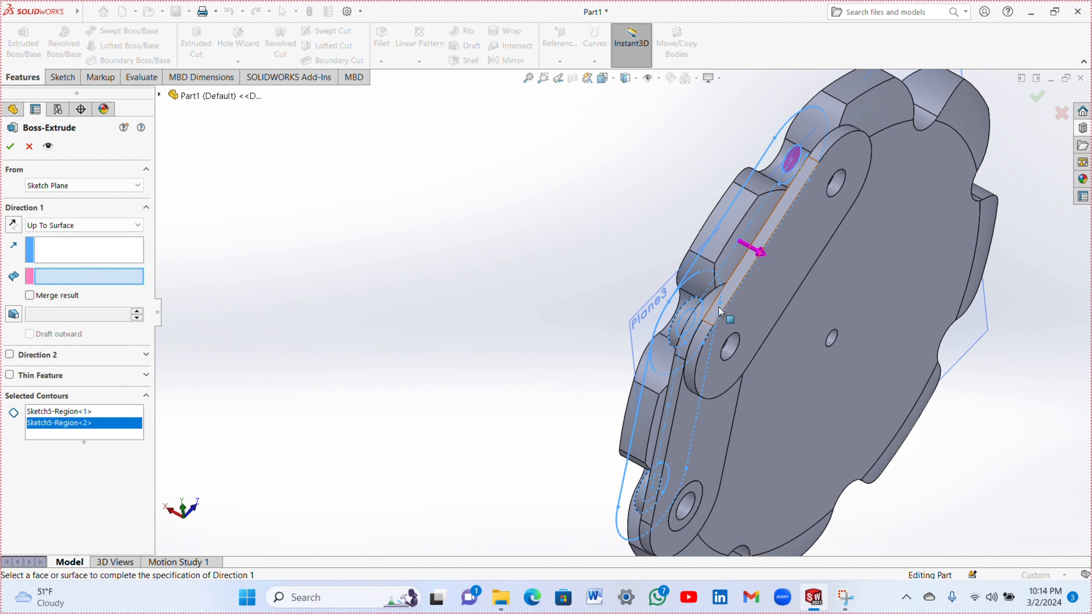
click(748, 301)
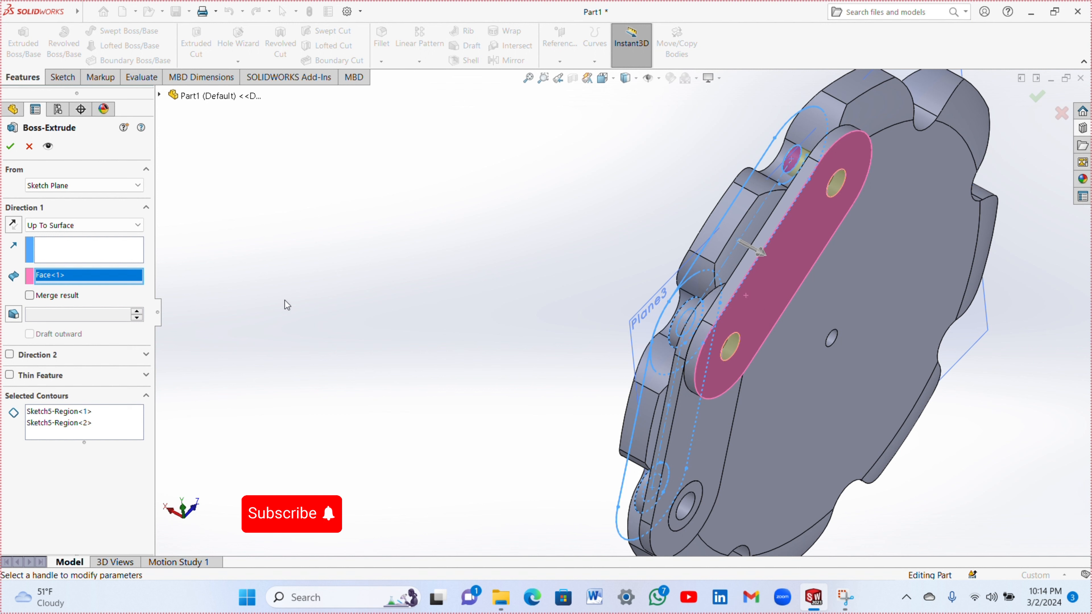
click(13, 147)
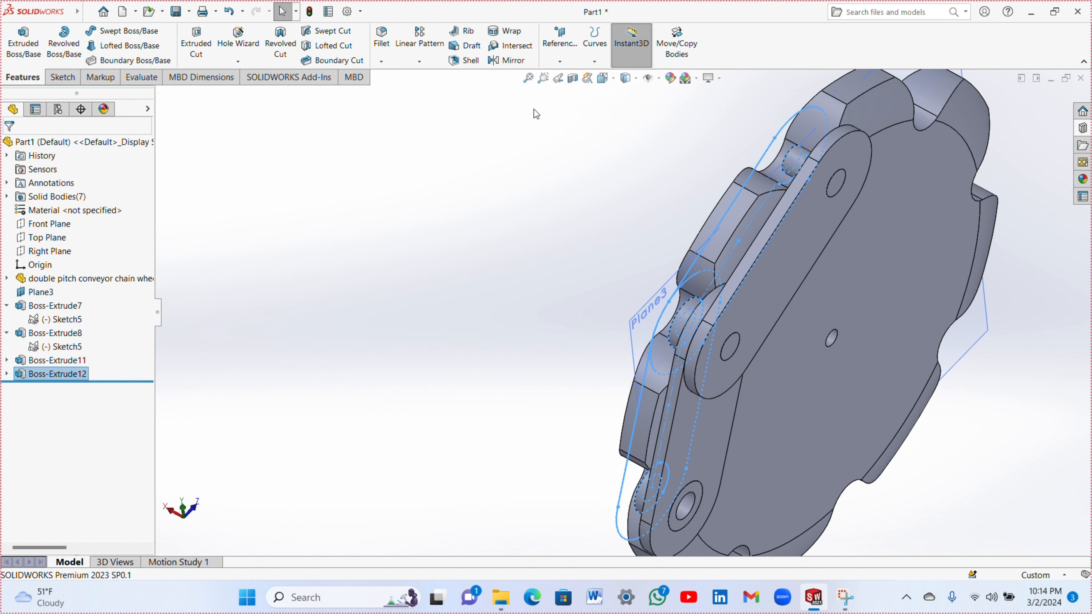
- Mirror the two link plates, two rollers and two pins as separate bodies about the middle roller's flat end face
click(528, 78)
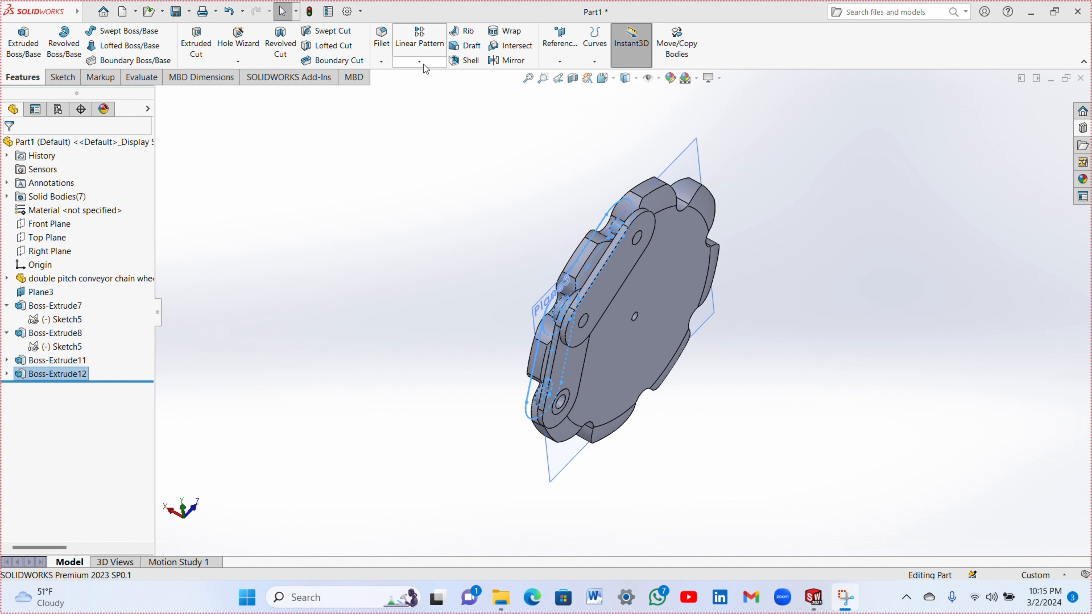
click(423, 64)
click(426, 105)
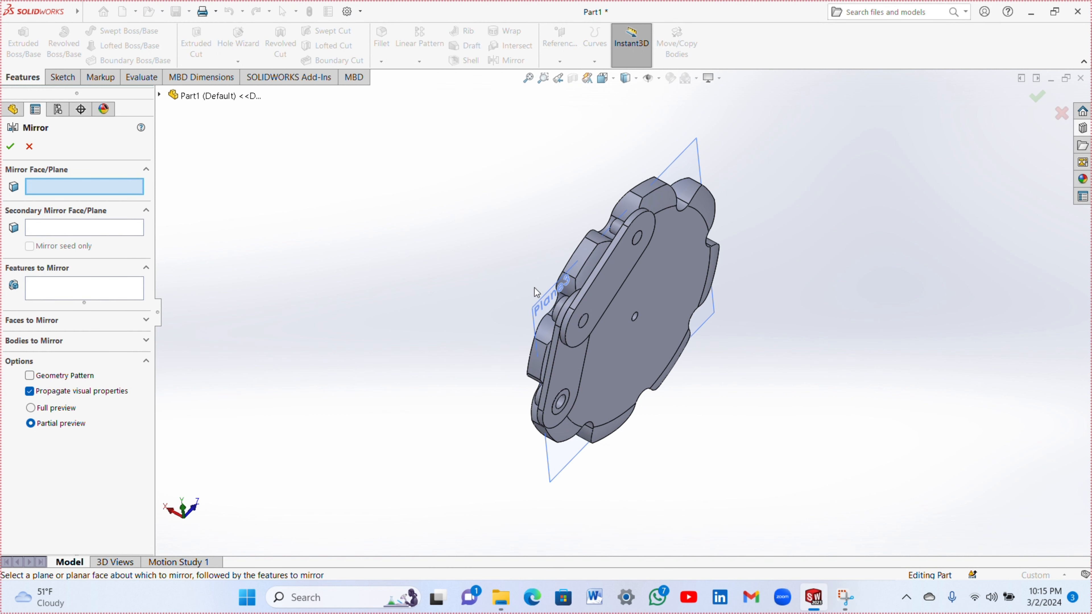
middle_drag(536, 286, 669, 349)
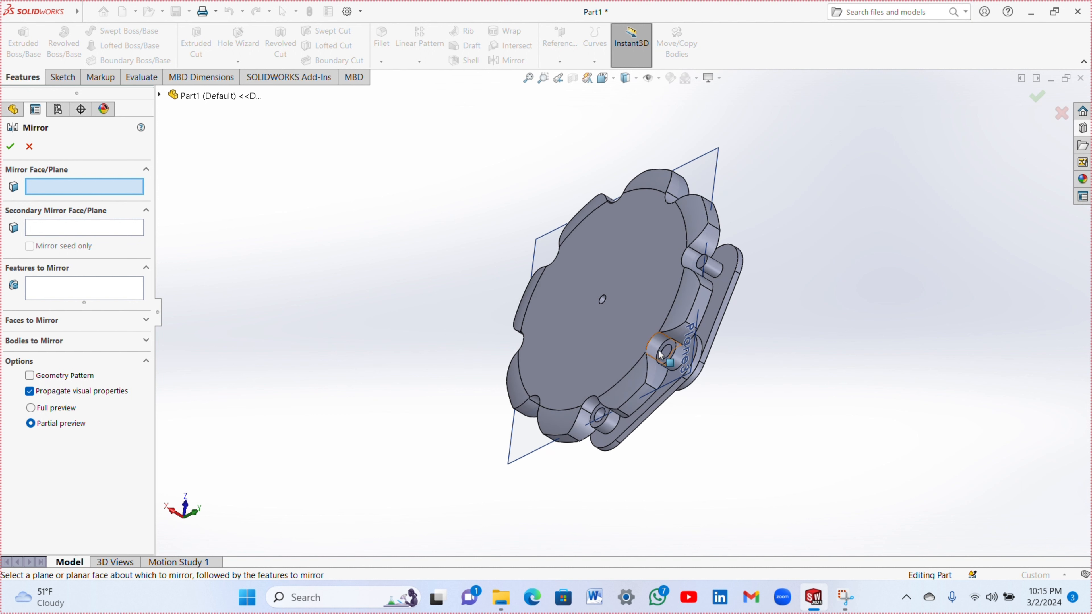
click(670, 349)
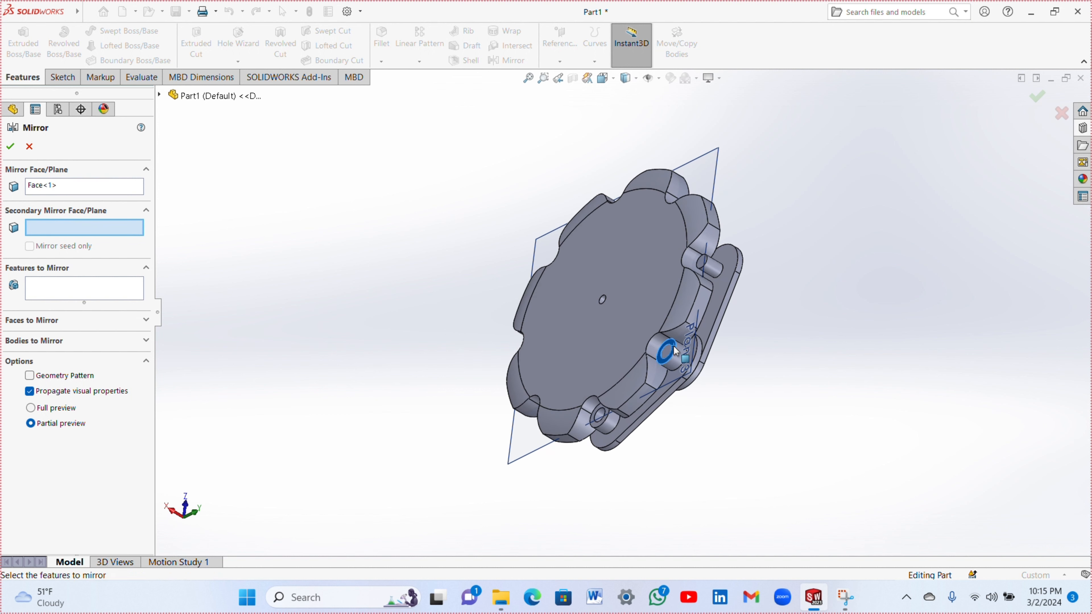
click(144, 343)
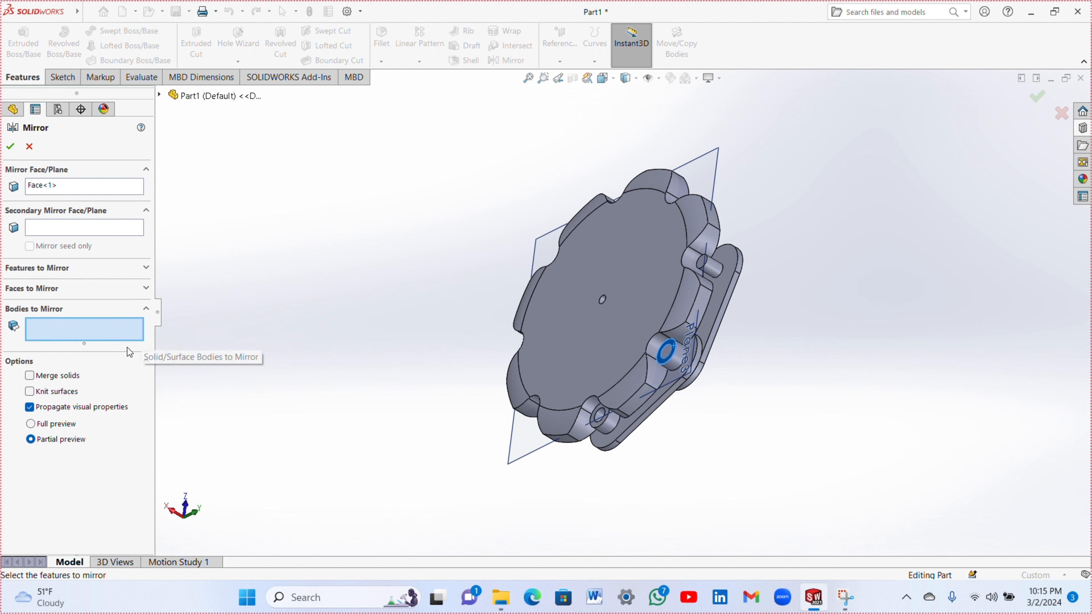
click(608, 440)
click(615, 433)
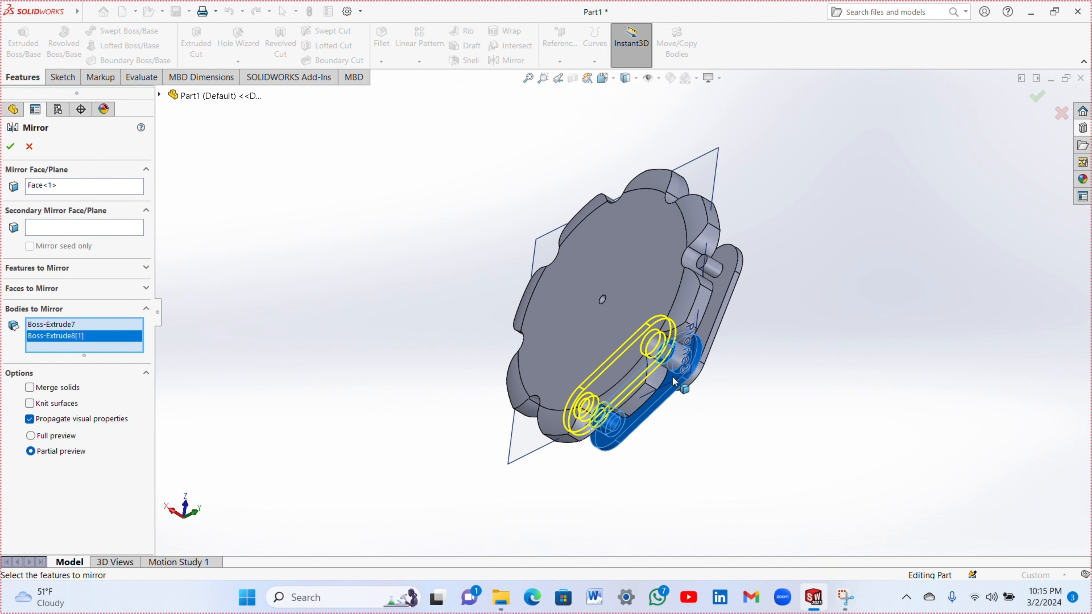
click(677, 368)
click(715, 325)
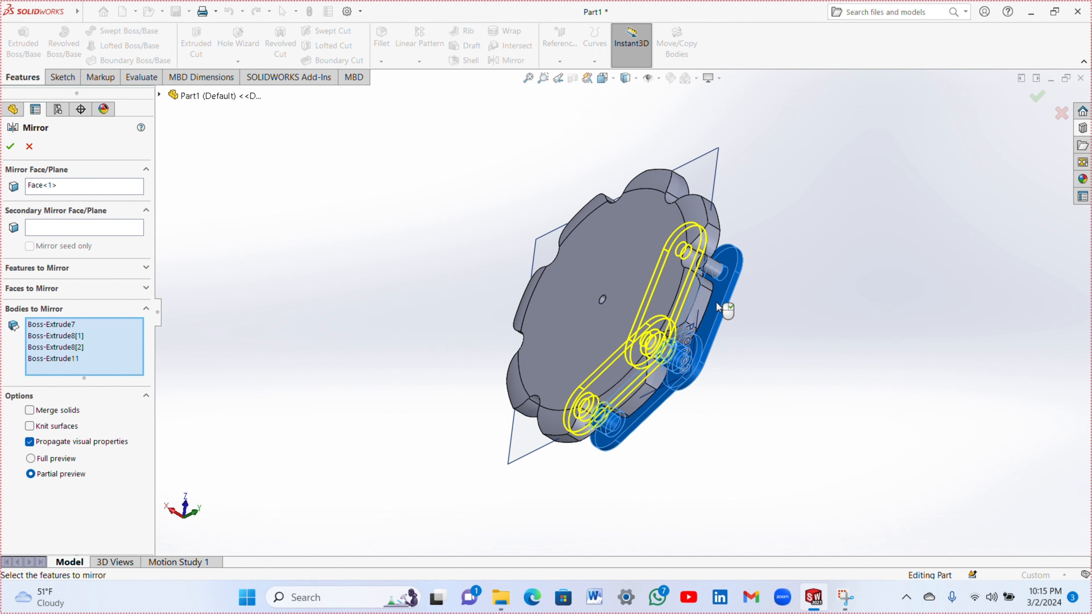
click(720, 267)
middle_drag(750, 372, 666, 291)
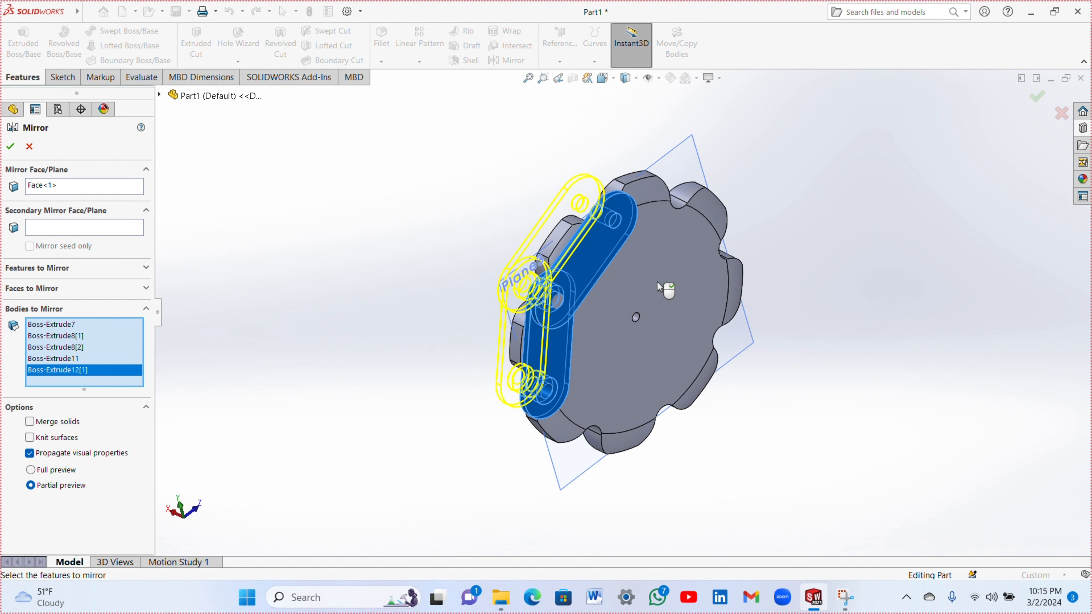
click(558, 306)
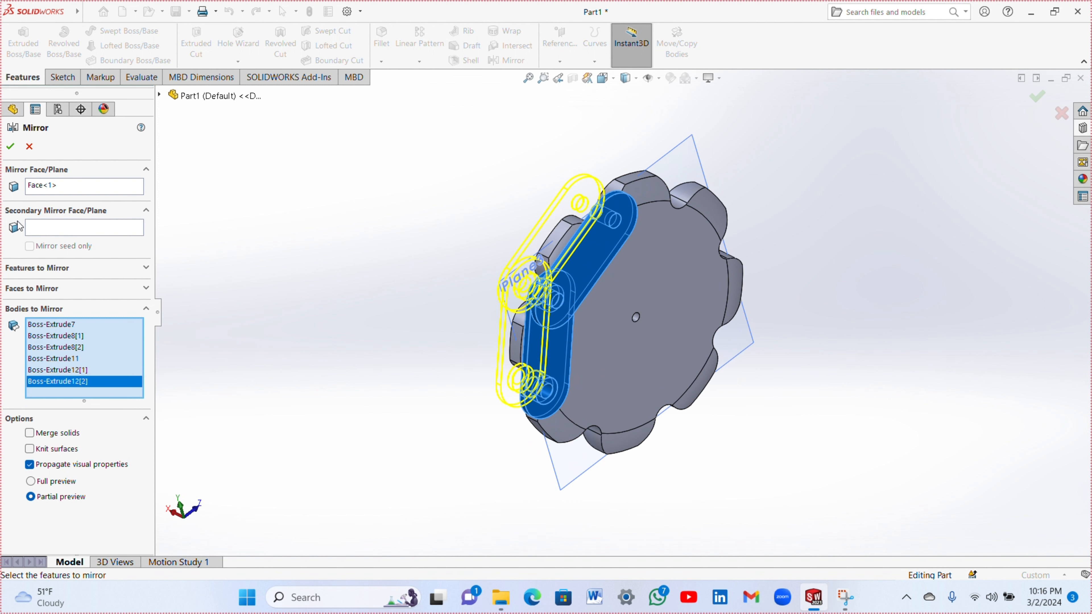
click(10, 147)
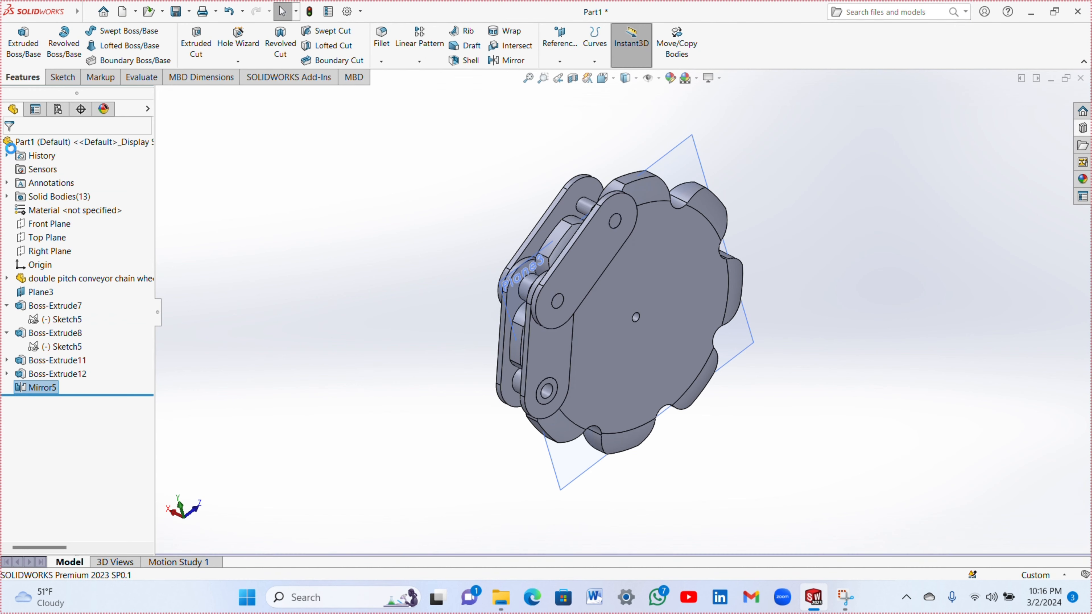
- Combine the lower link's two plates and four roller halves into one body with the Add operation
middle_drag(436, 294, 429, 124)
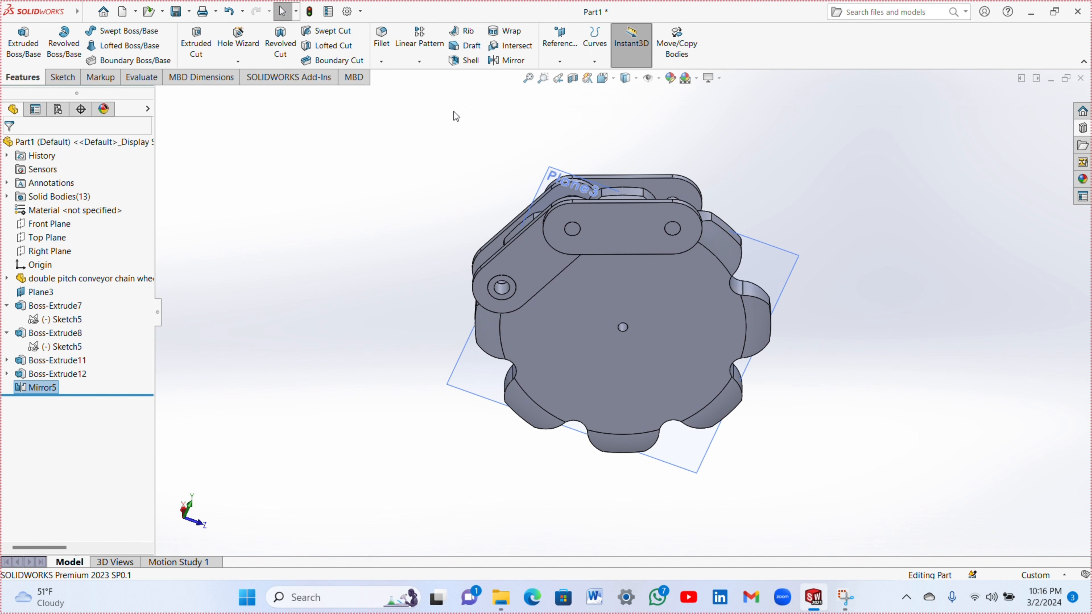
click(543, 78)
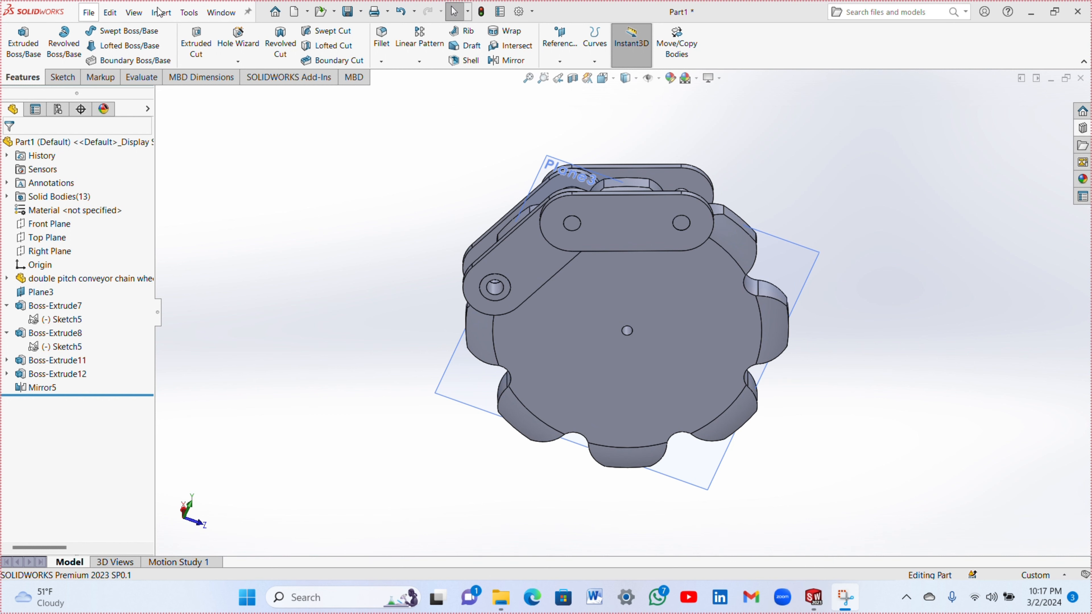
click(166, 13)
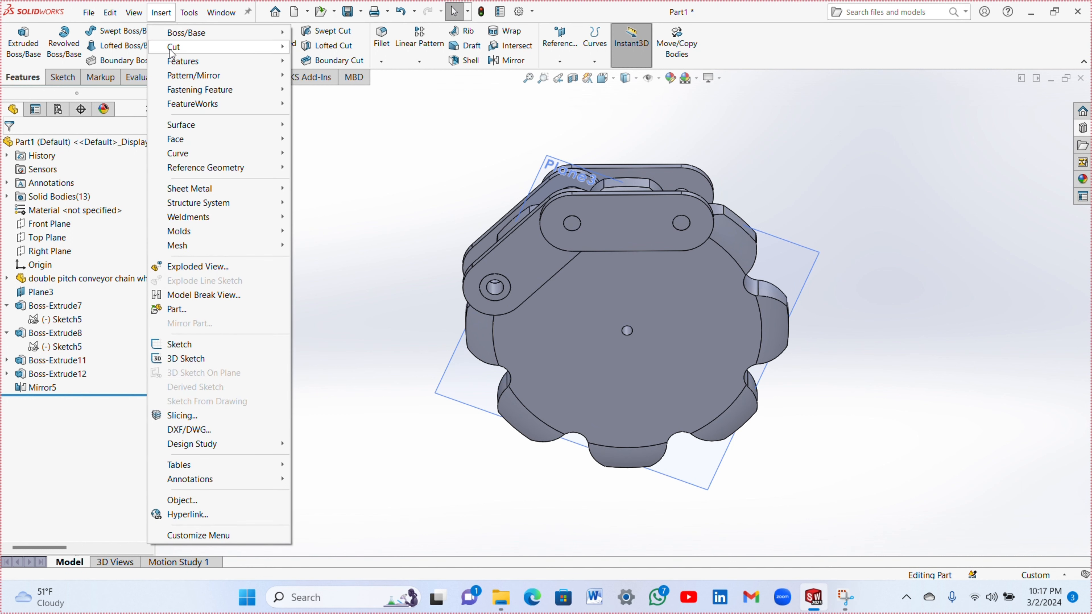
mouse_move(189, 61)
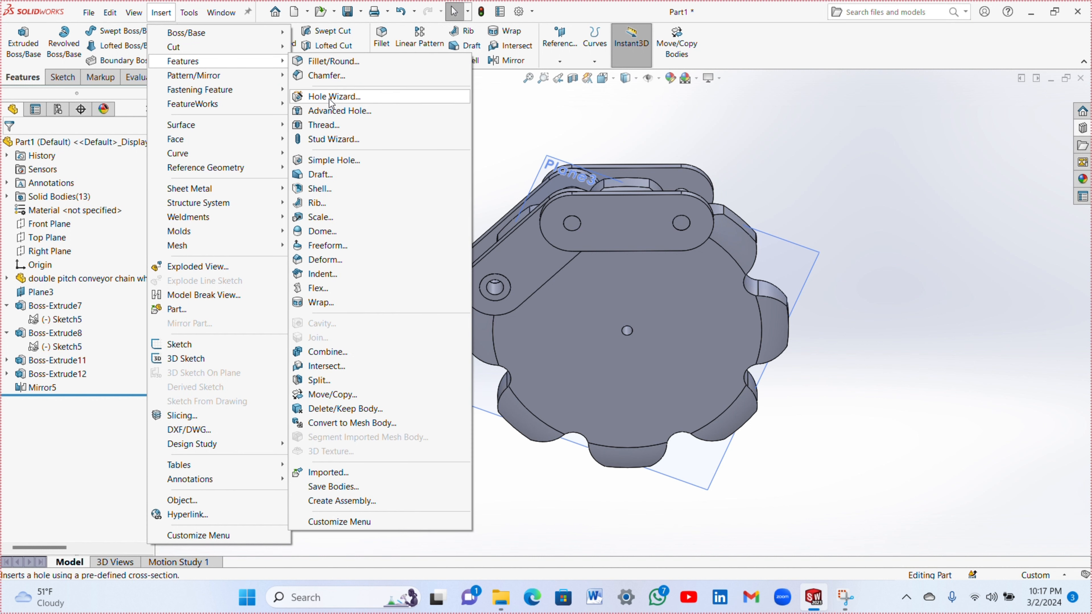
click(328, 352)
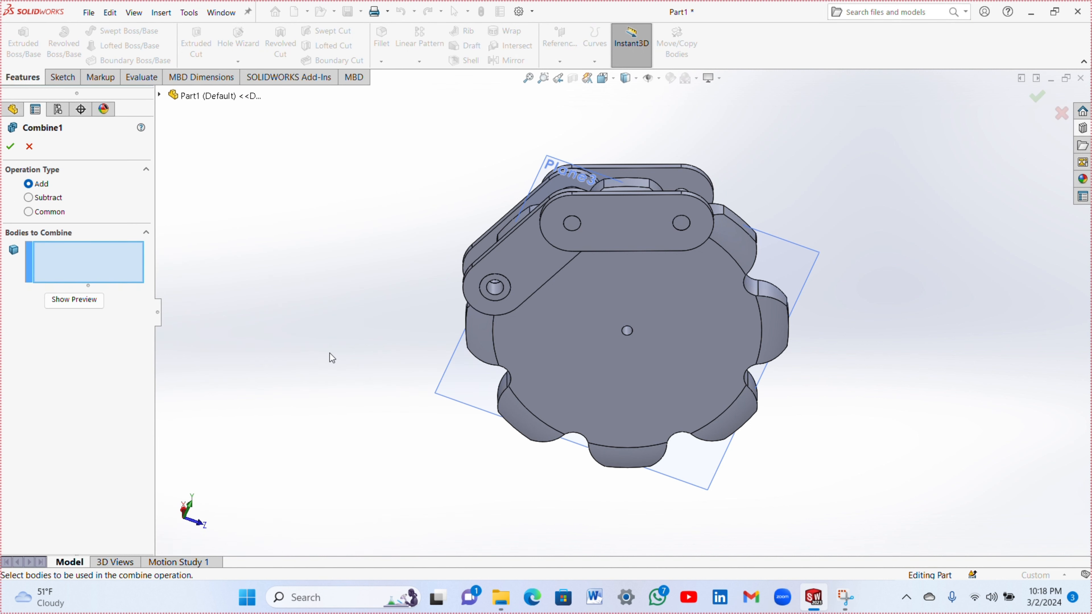
click(506, 260)
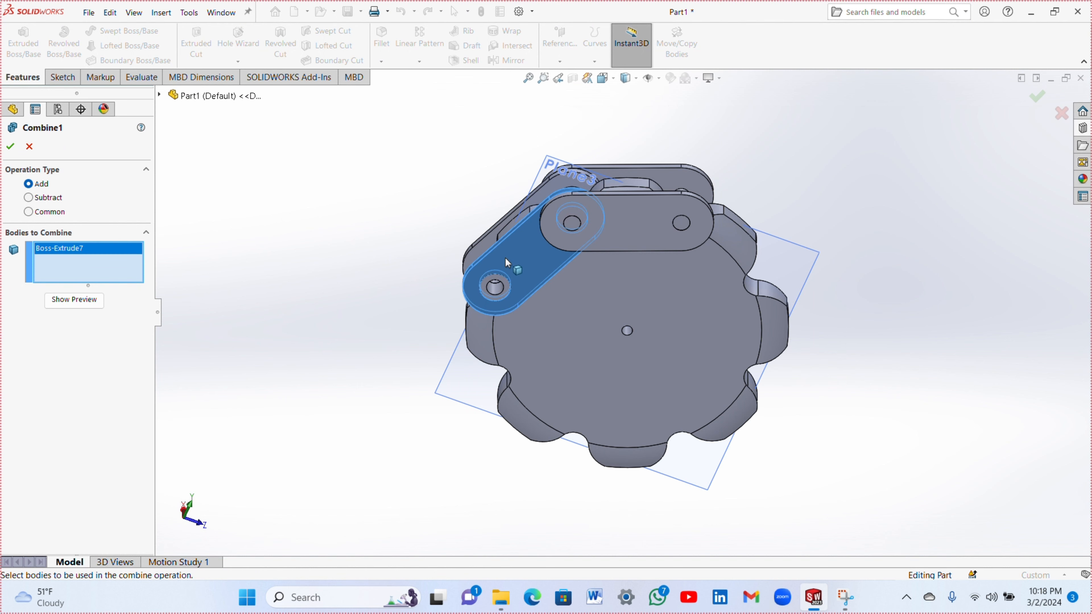
middle_drag(427, 200, 484, 275)
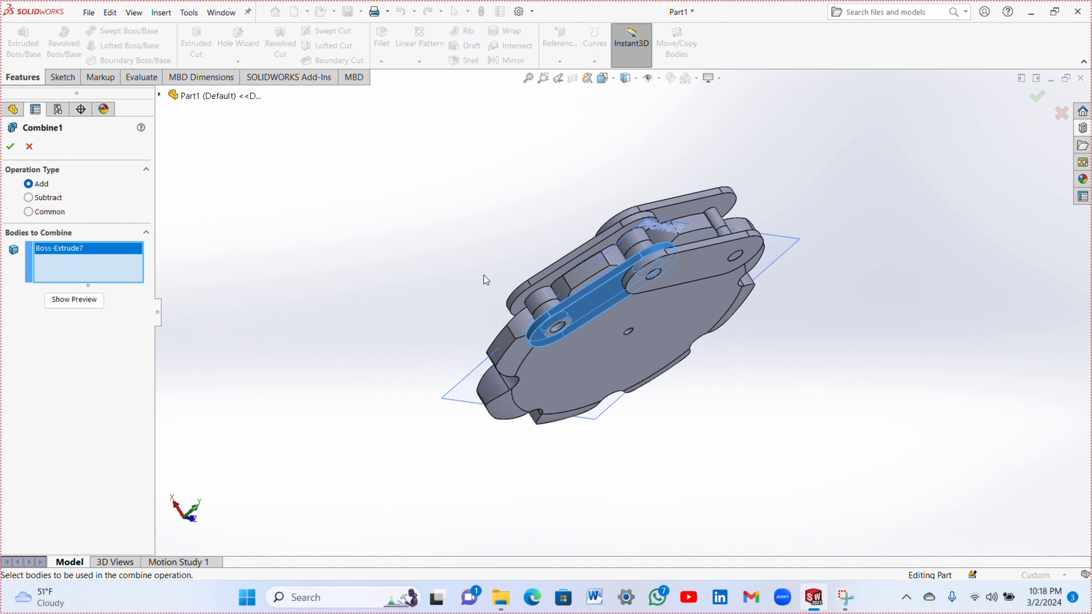
click(540, 309)
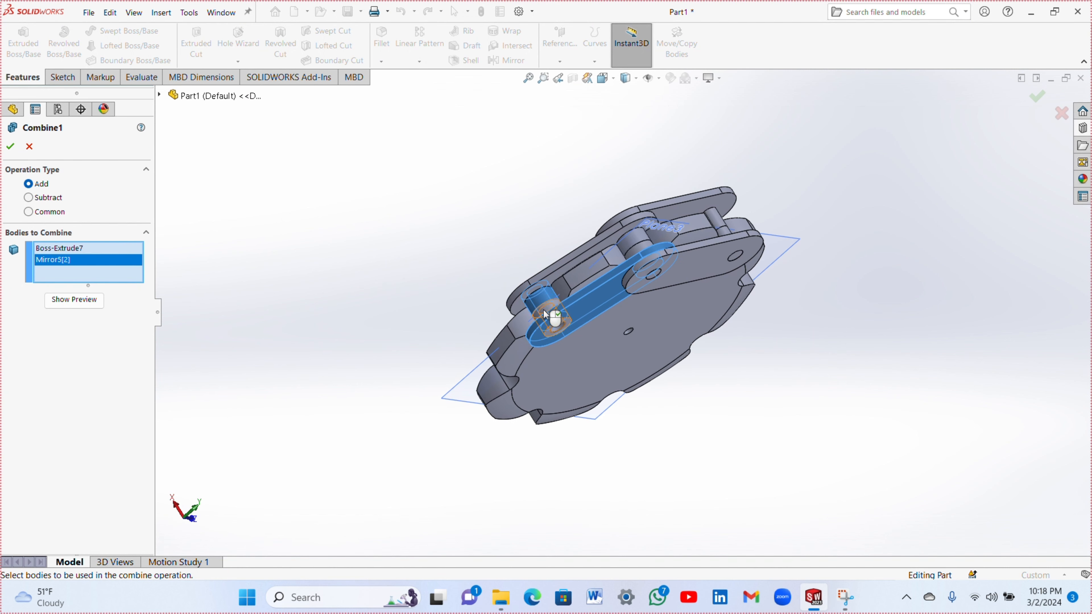
click(543, 310)
click(634, 247)
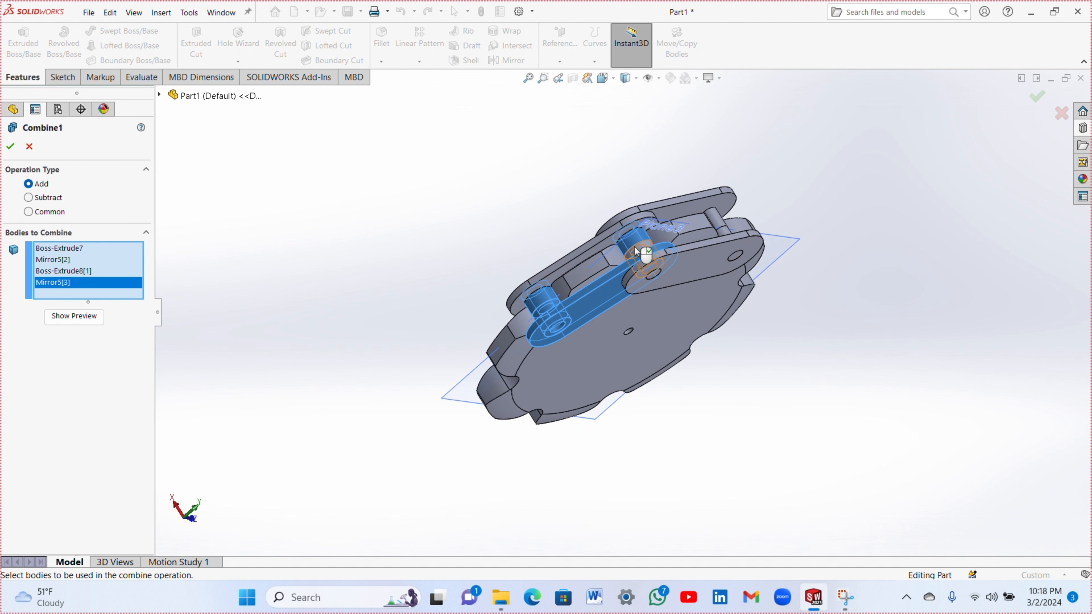
click(622, 245)
click(602, 241)
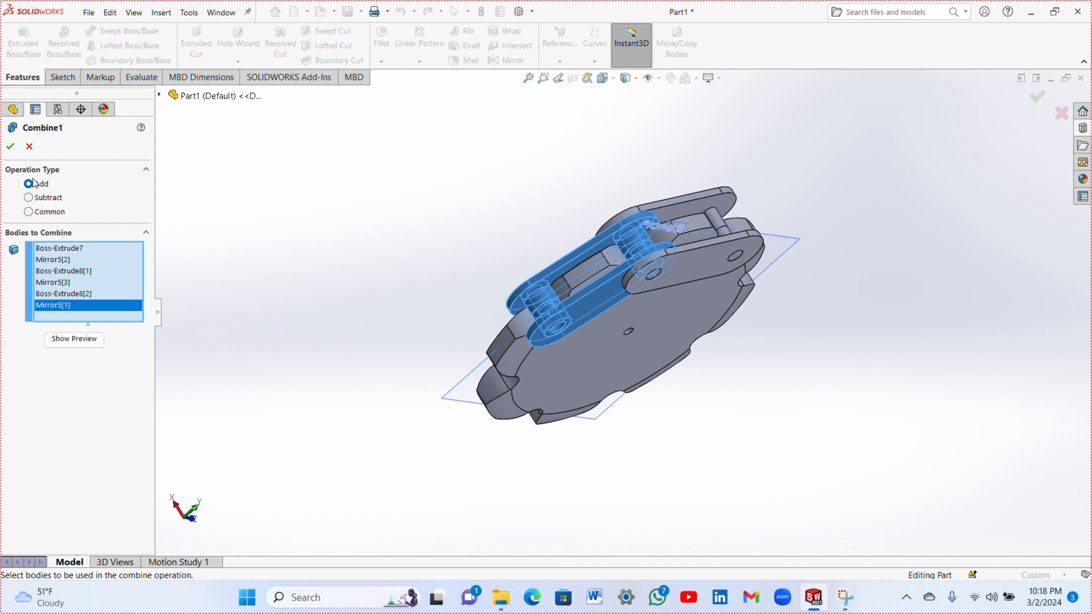
click(99, 346)
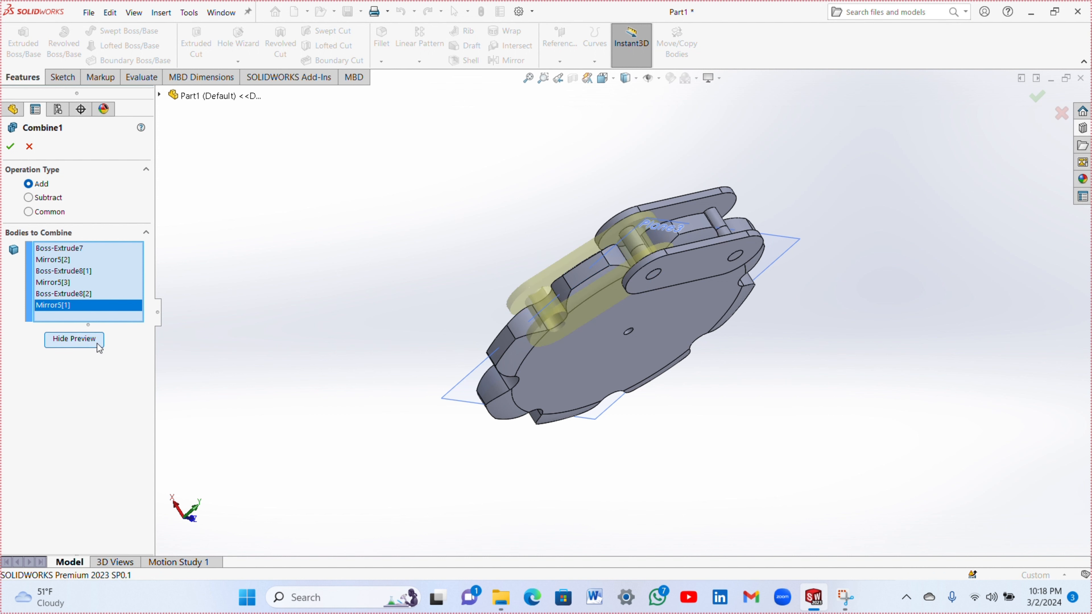
click(11, 148)
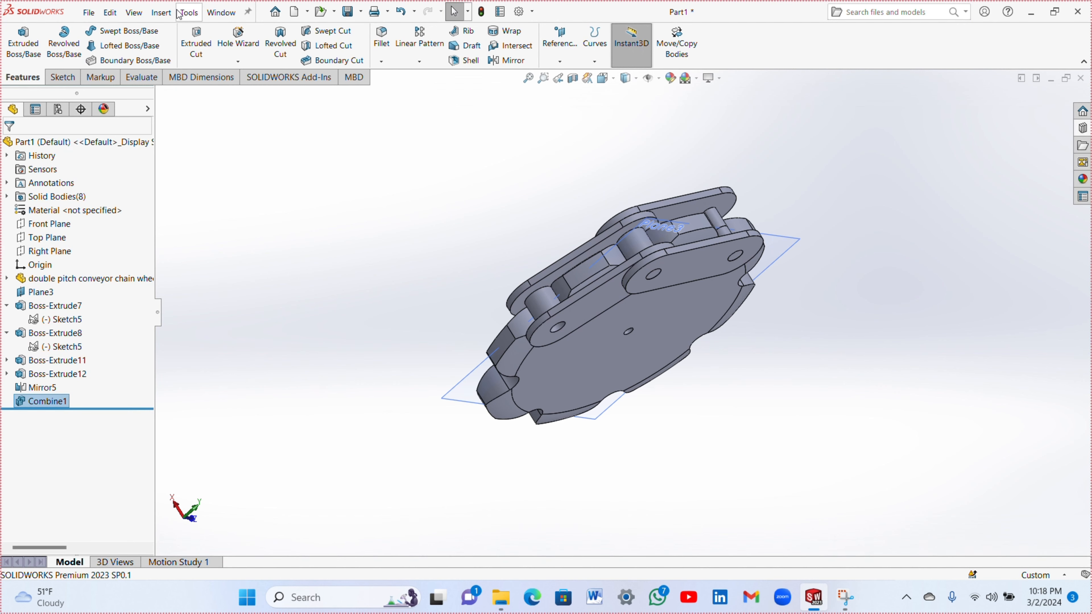
- Combine the upper link's two outer plates and four pin halves into one body with the Add operation
click(161, 12)
mouse_move(192, 61)
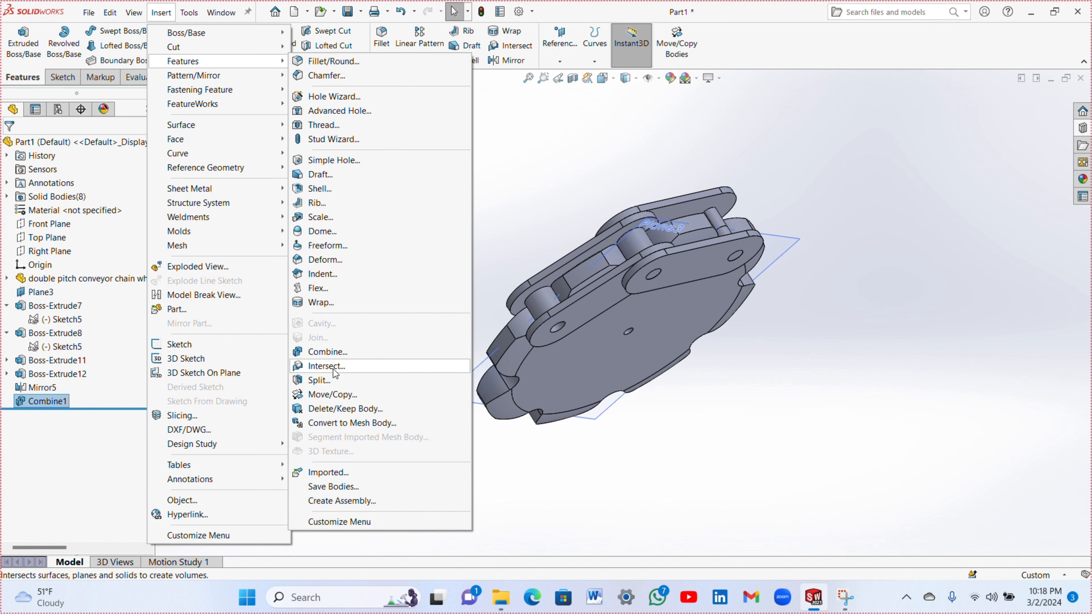
click(337, 355)
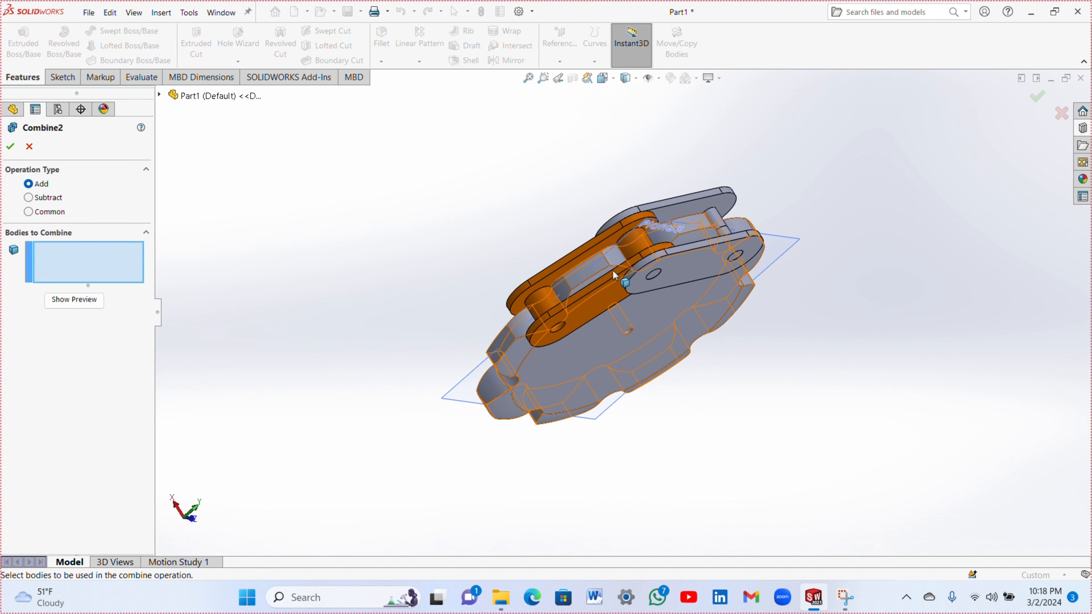
click(706, 268)
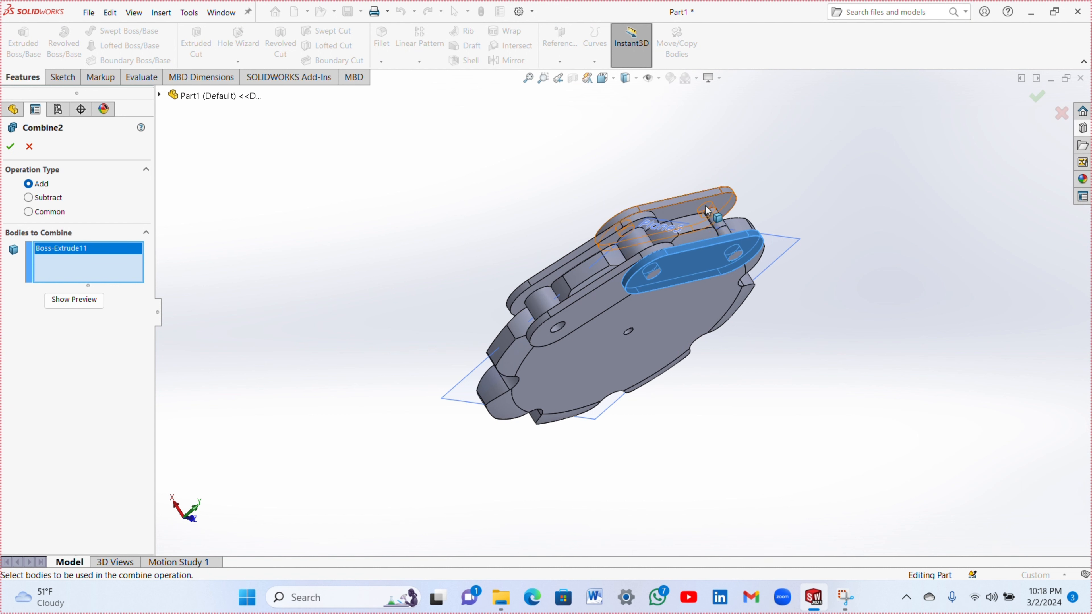
click(717, 219)
click(719, 235)
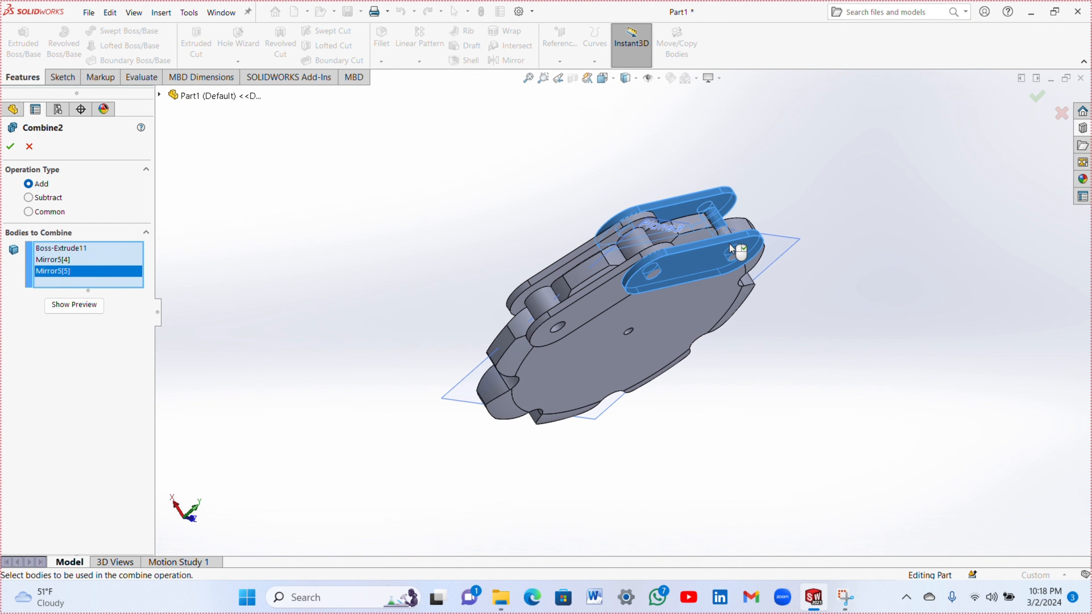
click(732, 251)
click(732, 250)
click(727, 239)
scroll(651, 265, down, 5)
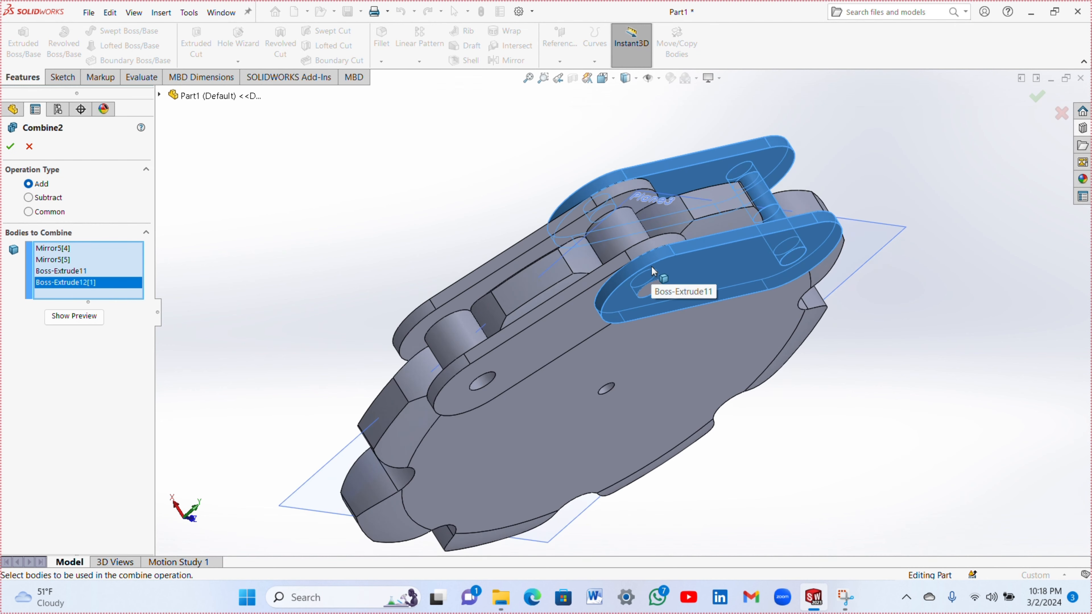
click(645, 299)
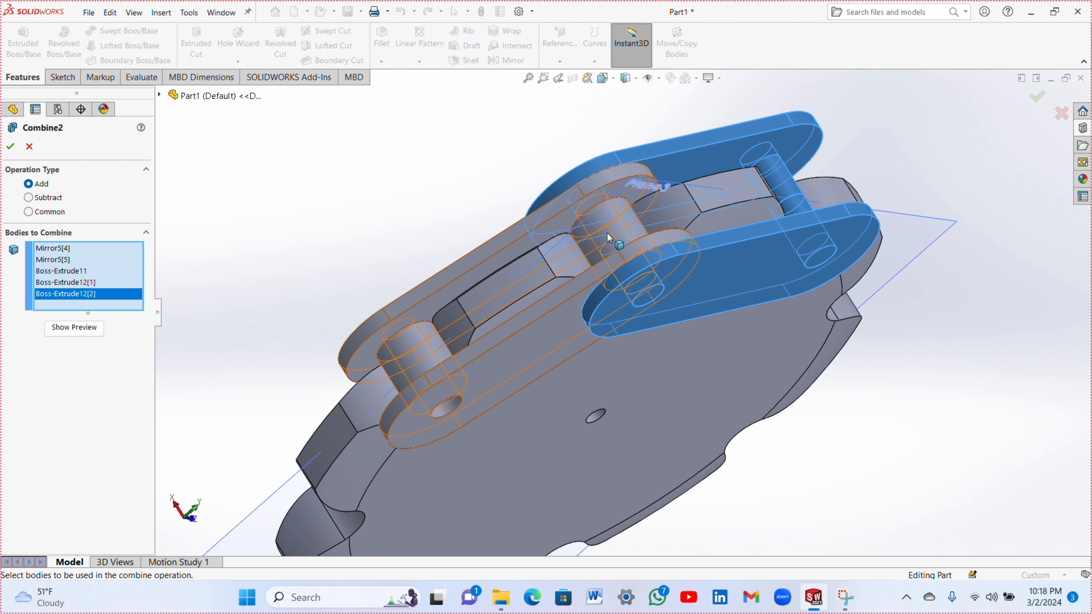
middle_drag(610, 236, 624, 294)
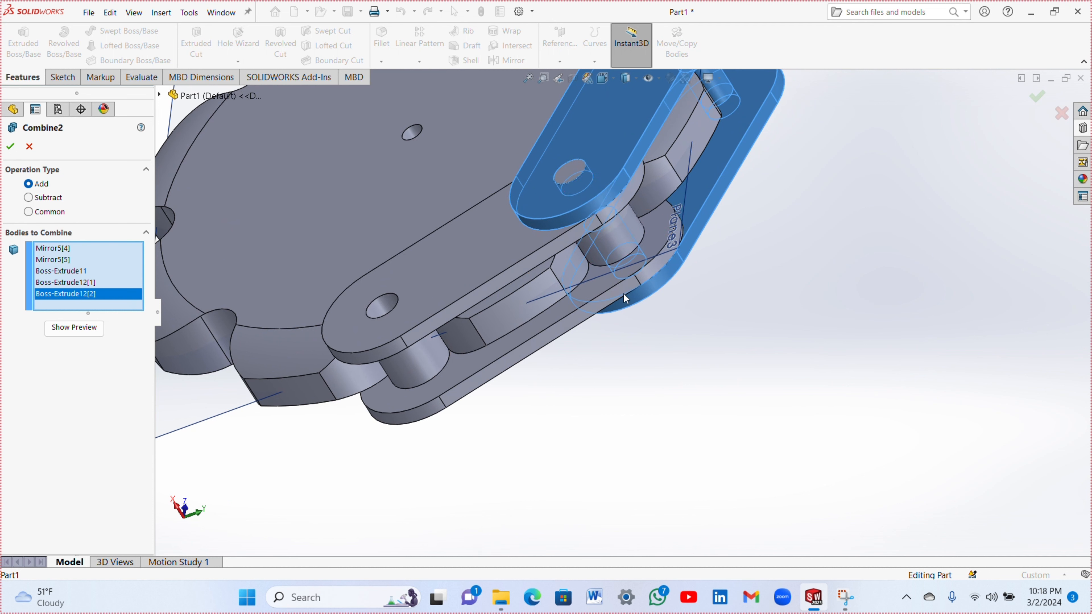
click(568, 162)
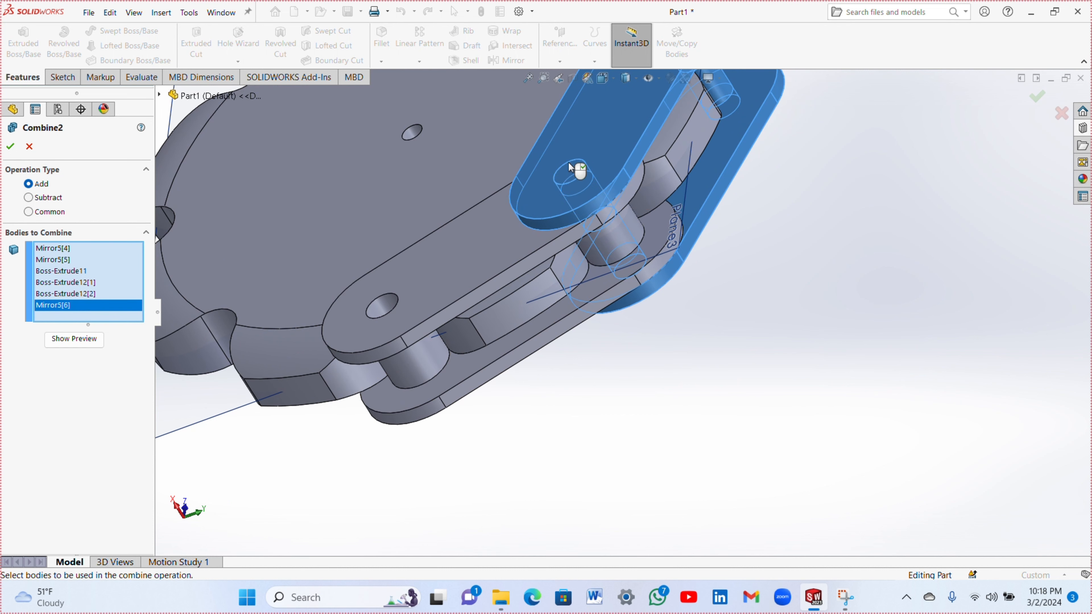
click(64, 337)
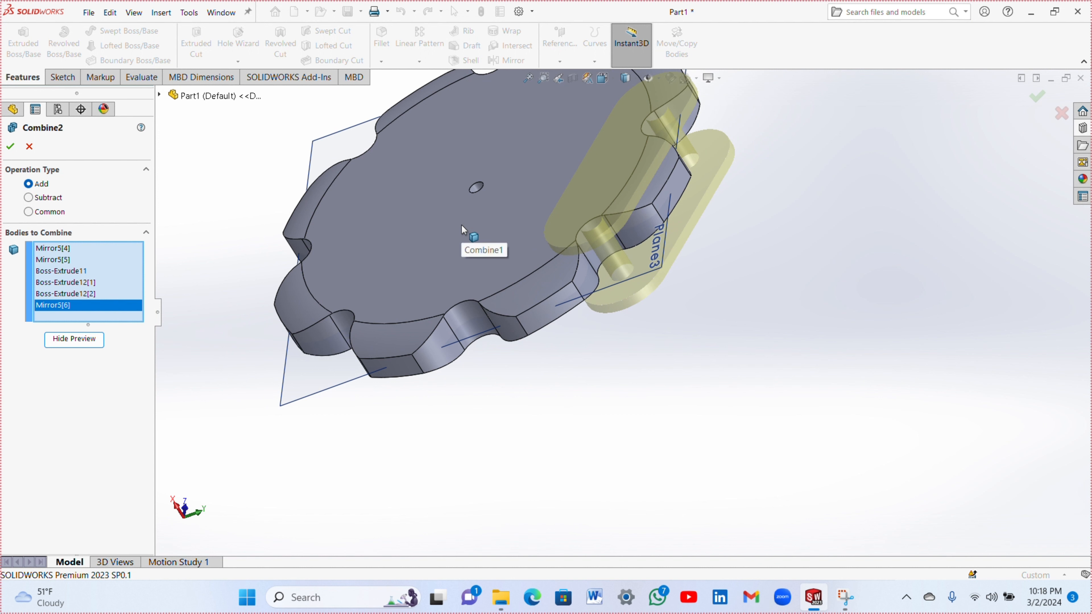
click(28, 184)
click(13, 149)
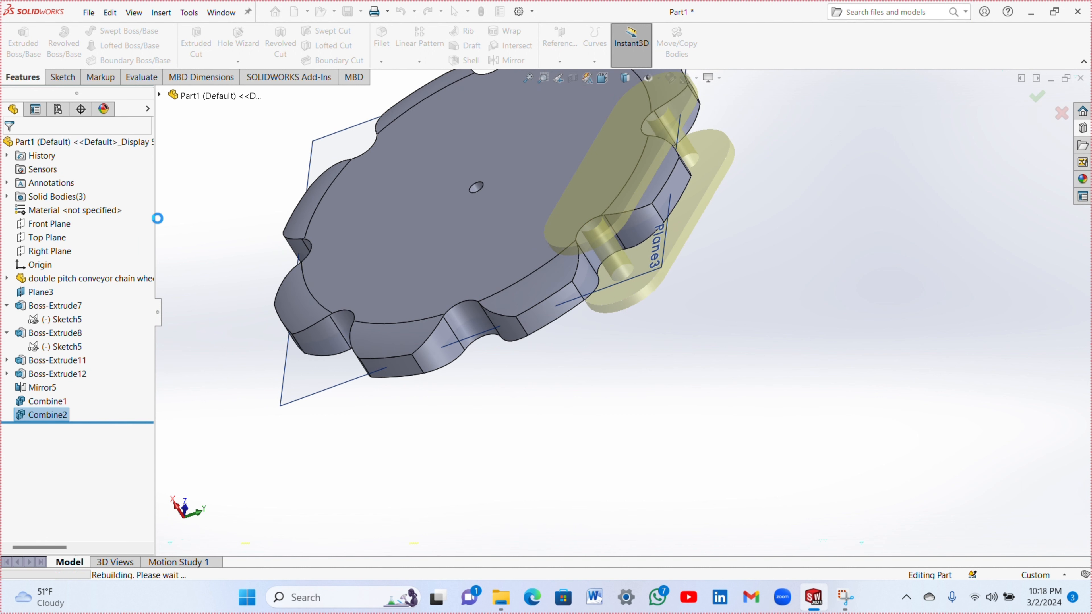
- Highlight the wheel body and the two combined link bodies one by one in the solid bodies list to check them
key(f)
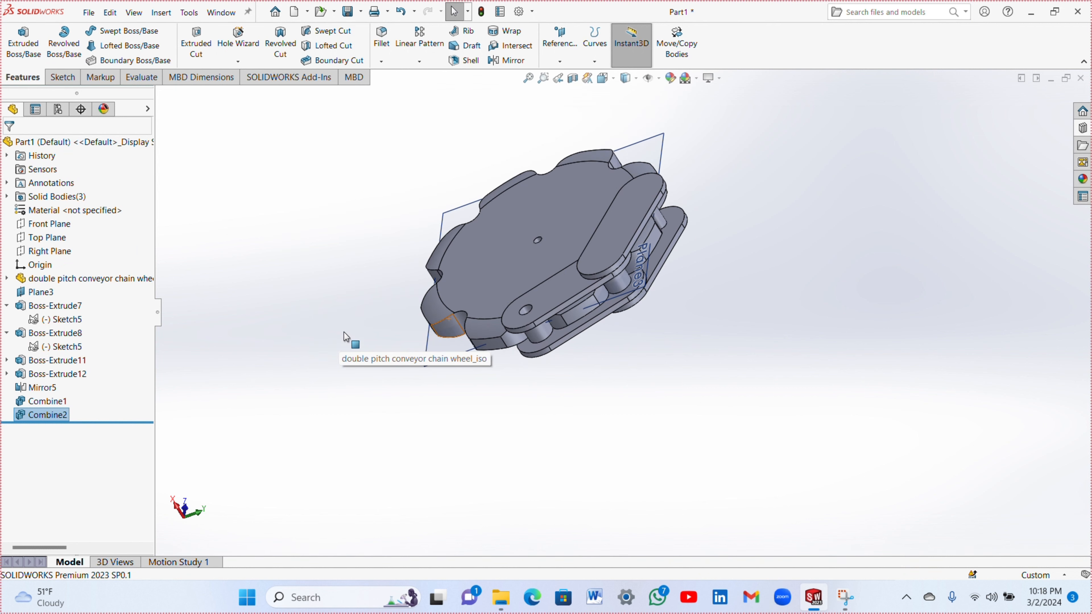
click(529, 78)
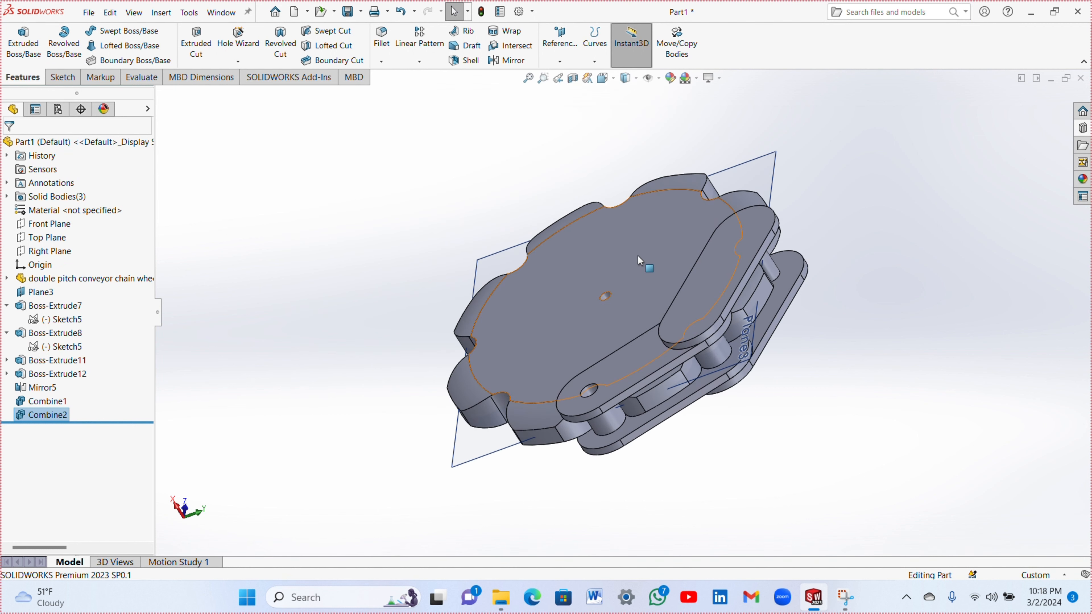
middle_drag(662, 314, 572, 167)
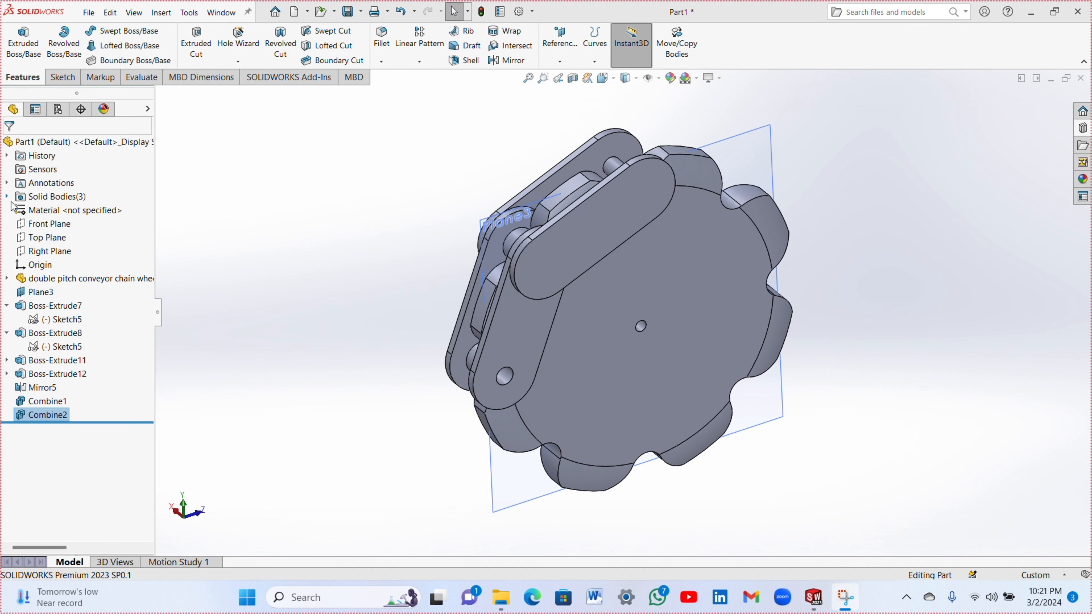
click(8, 197)
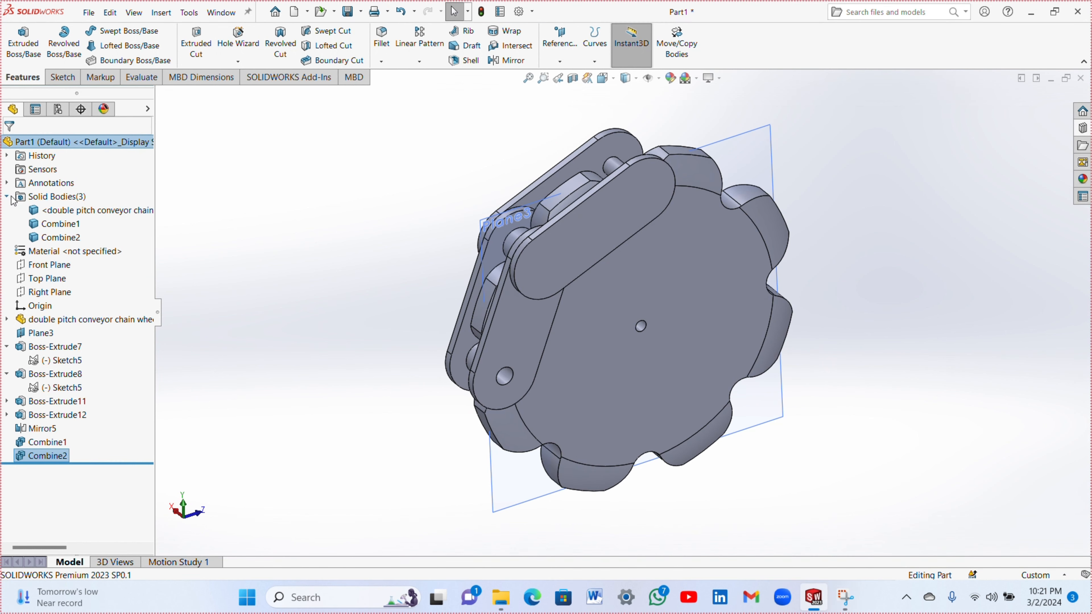
click(79, 212)
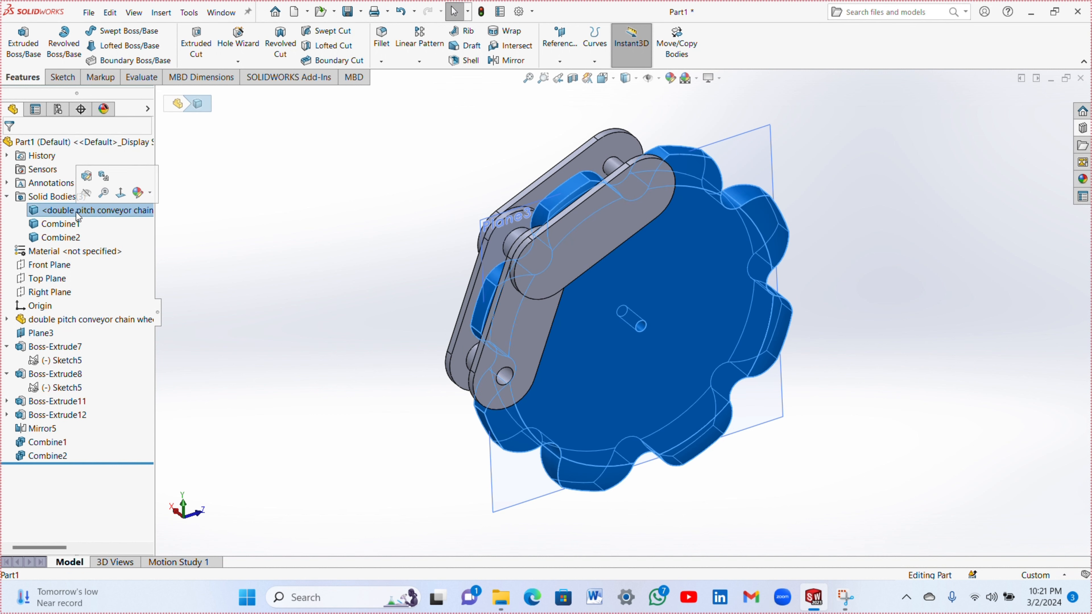
click(72, 224)
click(69, 239)
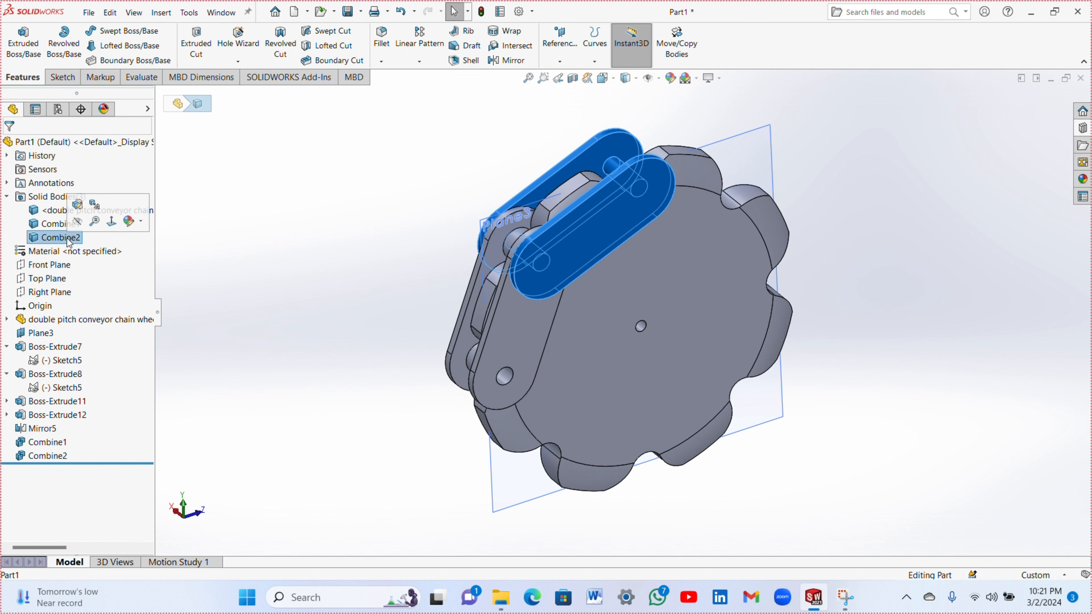
- Set up Save Bodies with auto-assigned titles for all three bodies and an assembly file named Chain Spr Assembly in the Chain and sprocket folder
right_click(18, 201)
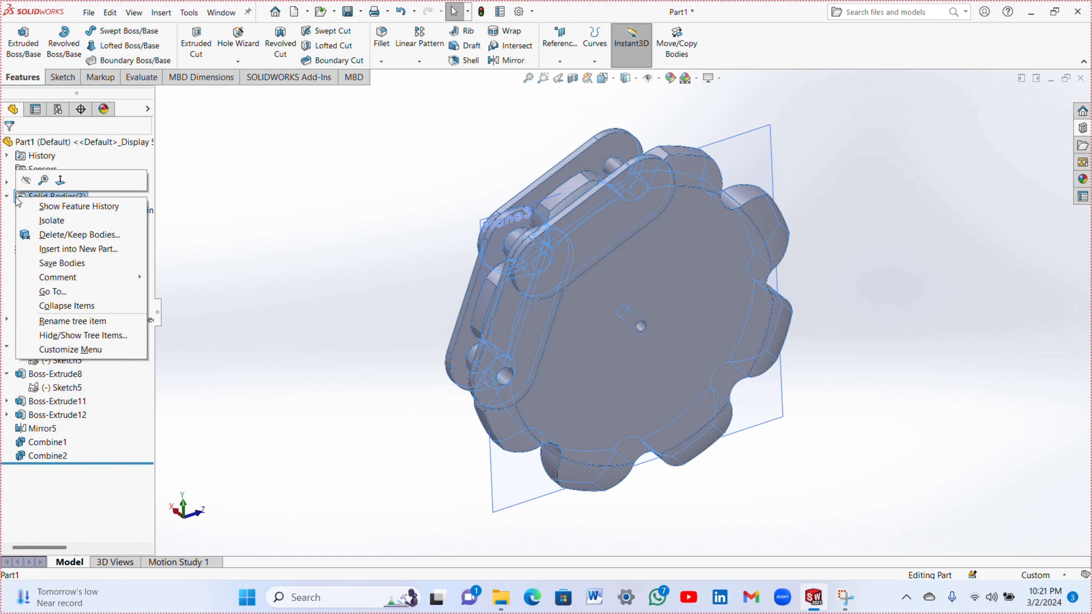
click(68, 263)
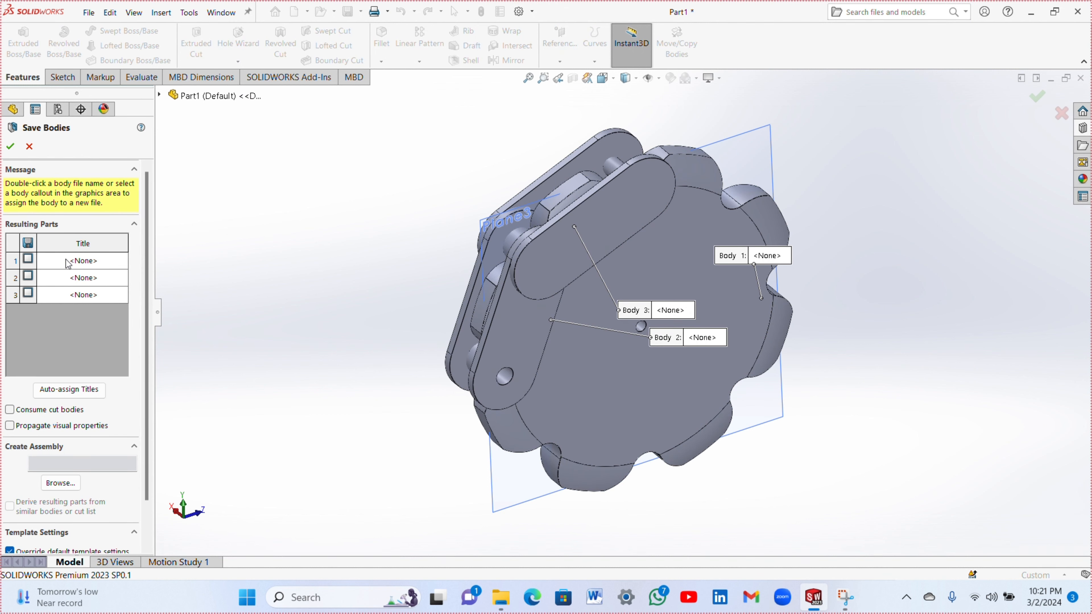
click(70, 386)
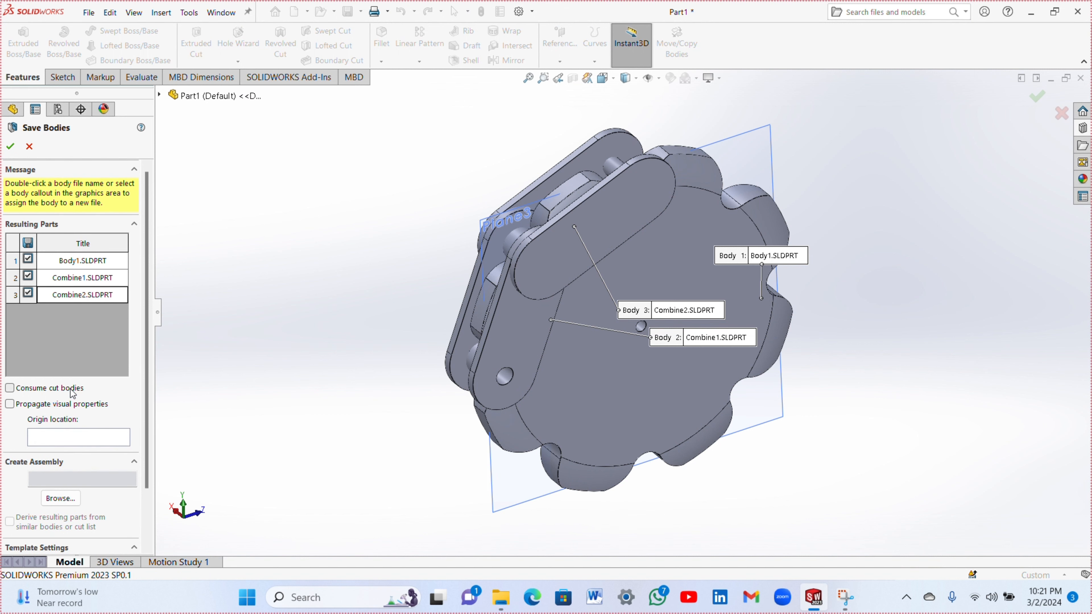
click(75, 499)
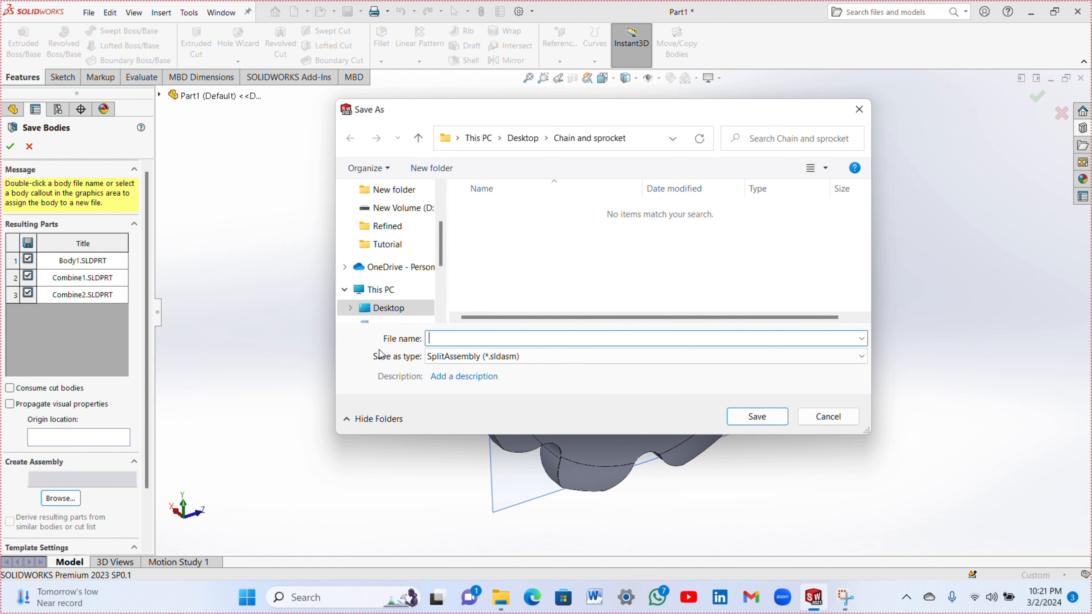
text(Chain Spr Assembly)
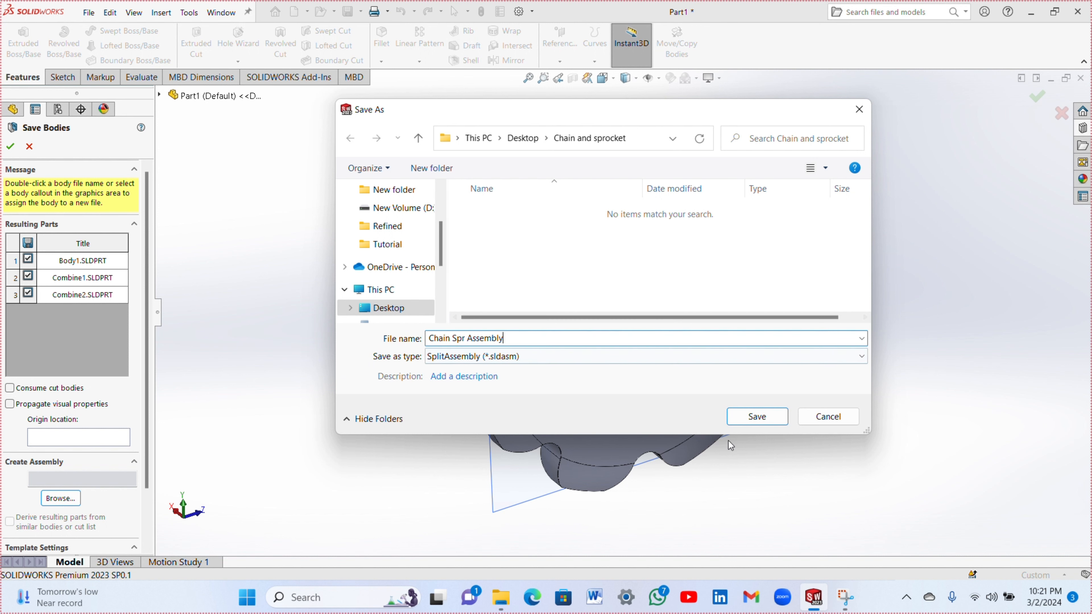
click(779, 422)
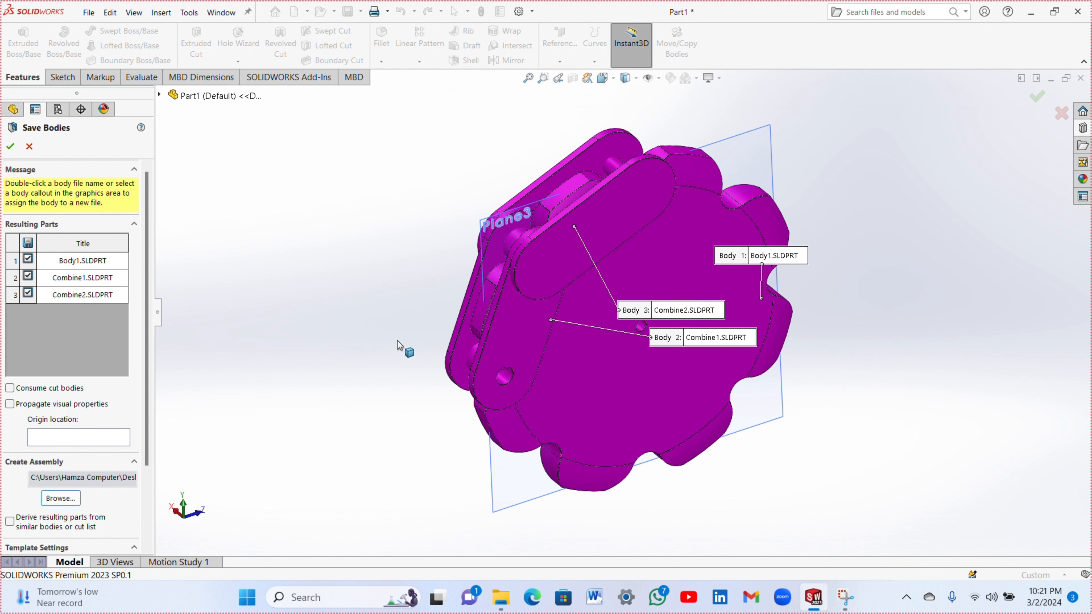
- Save the bodies and create the assembly, changing the derived parts' units to those of the base part
click(7, 146)
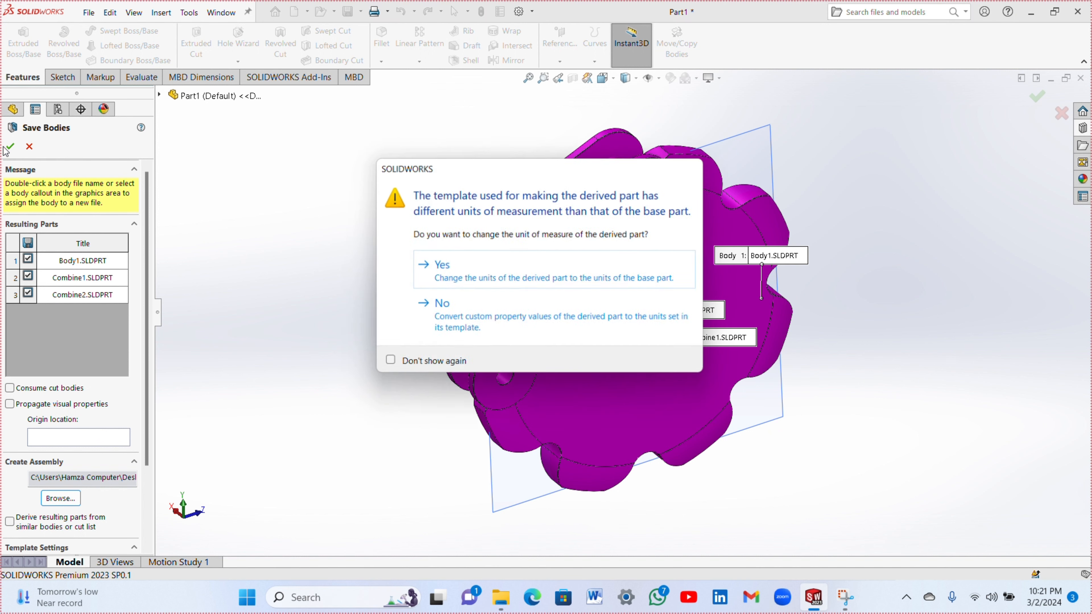
click(429, 266)
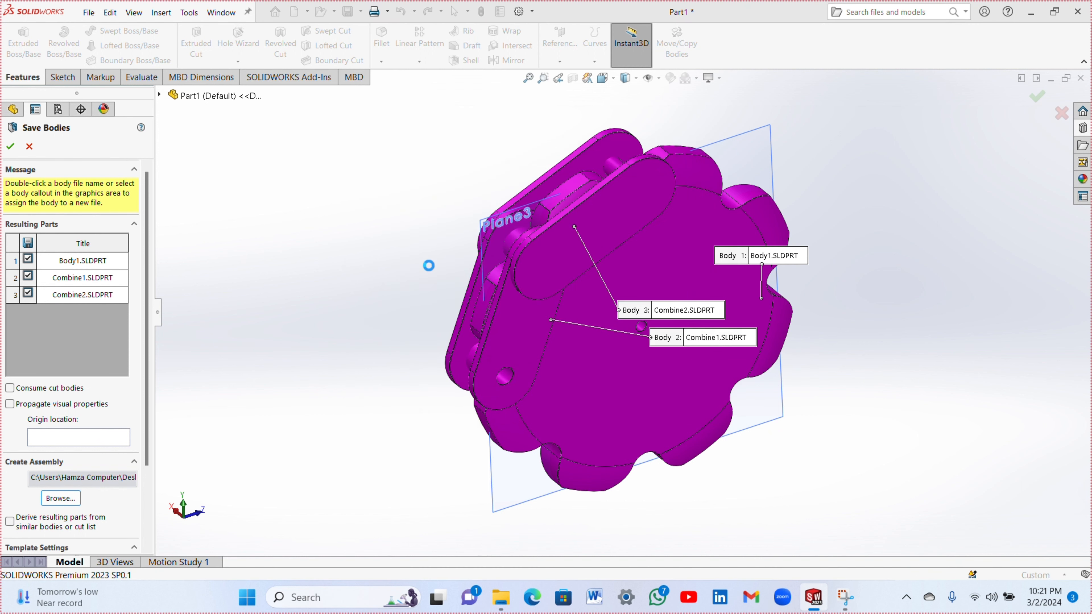
click(431, 268)
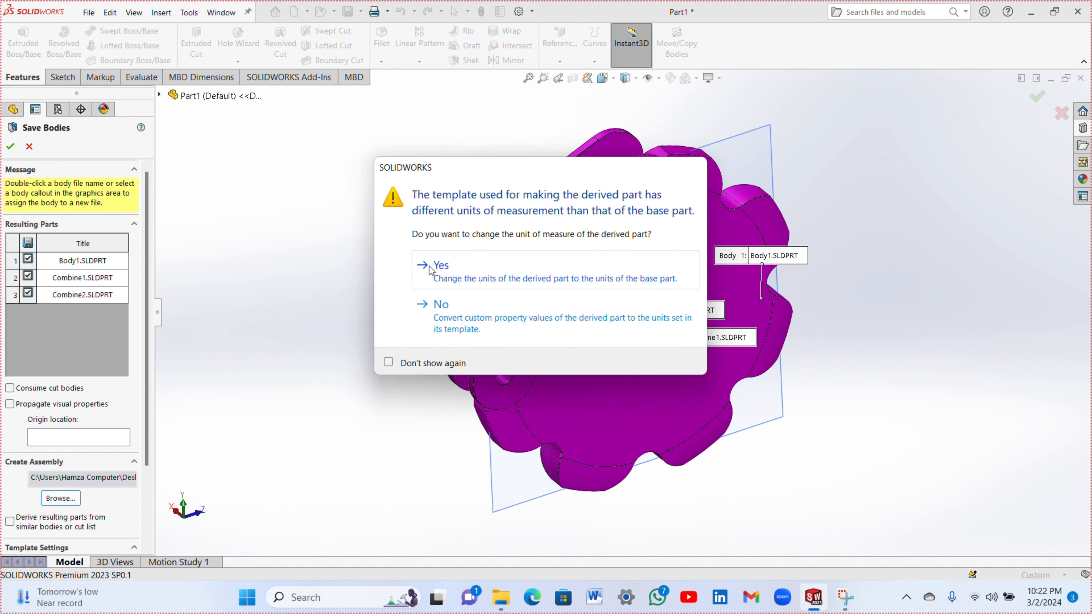
click(429, 266)
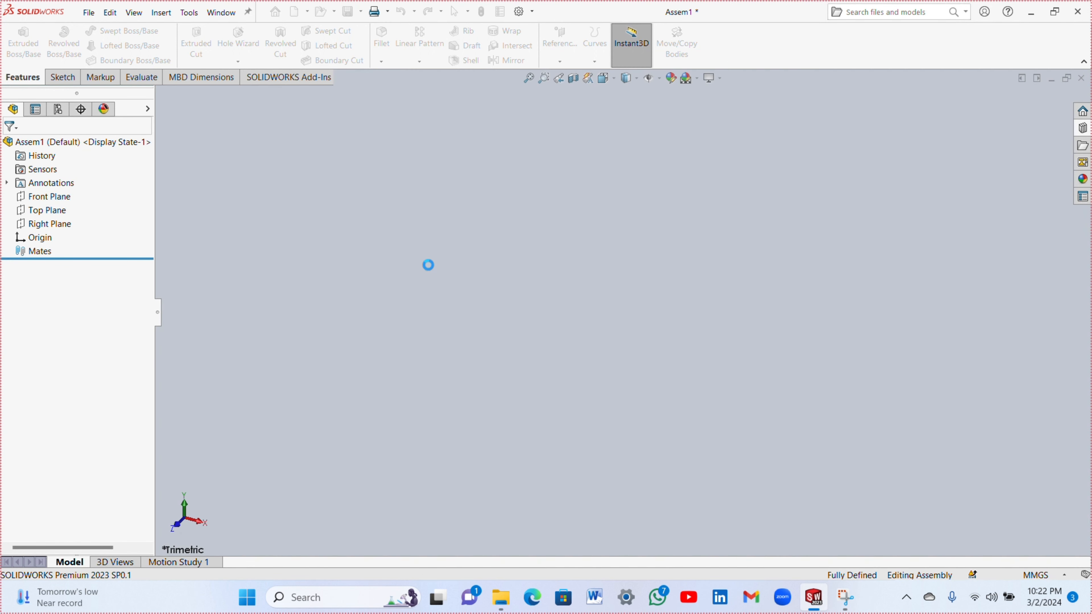
click(454, 255)
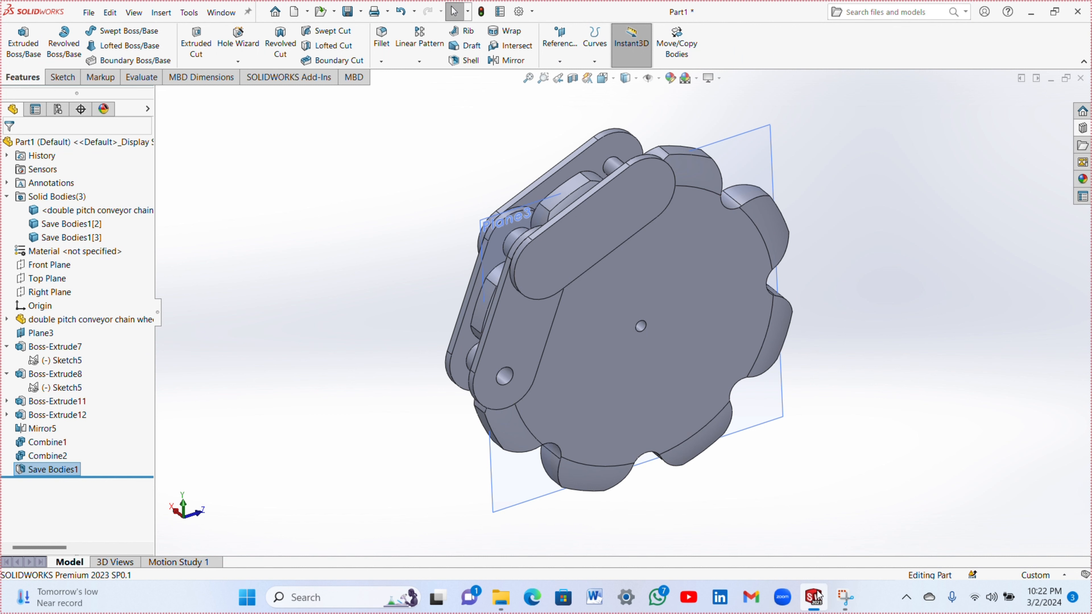
- Close Part1 and save its changes
mouse_move(818, 591)
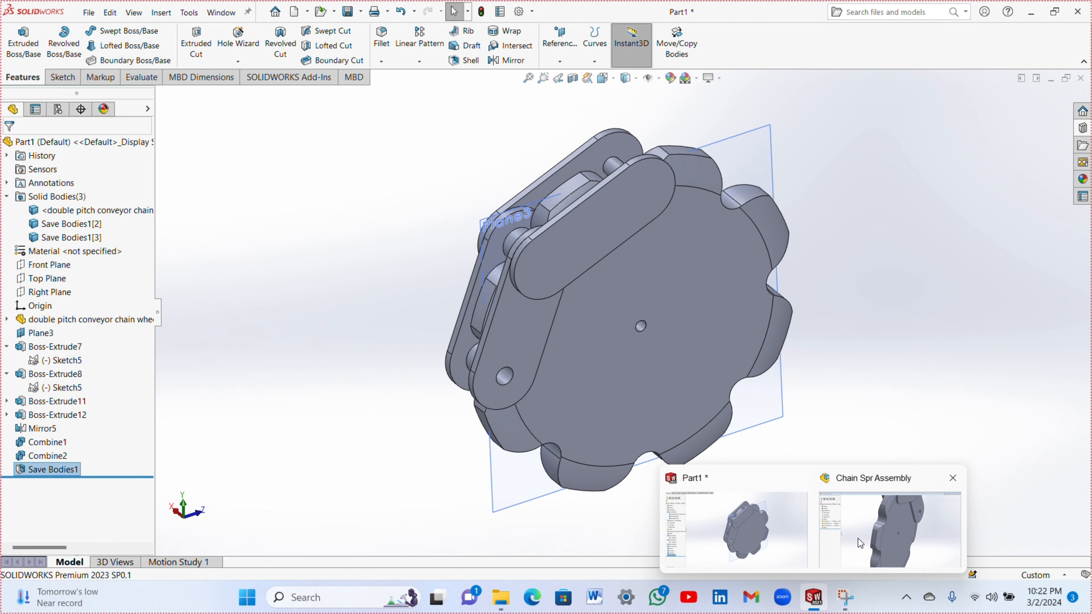
mouse_move(860, 543)
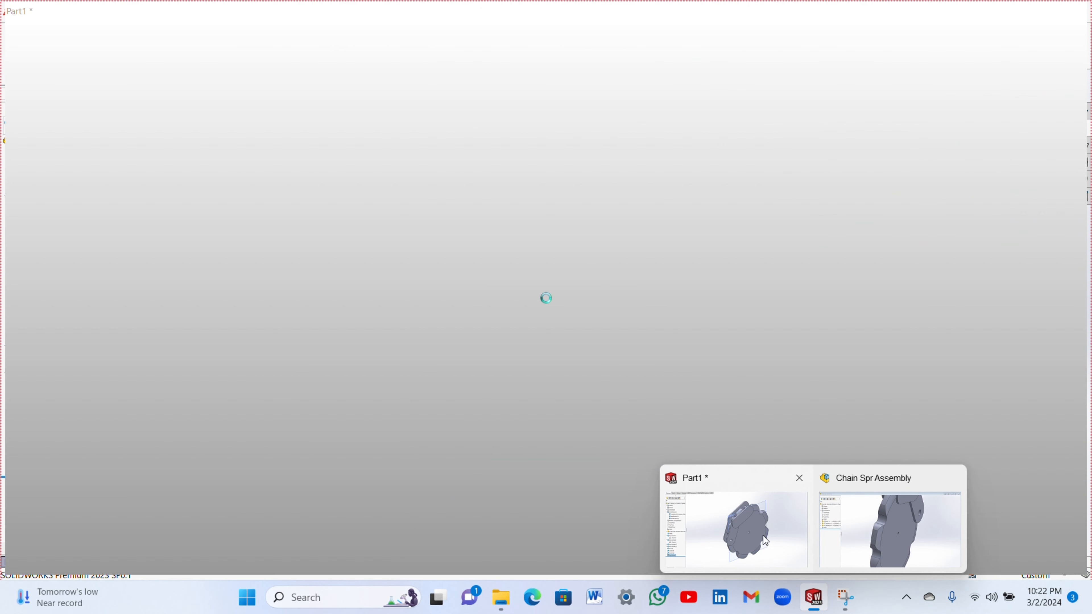
mouse_move(760, 541)
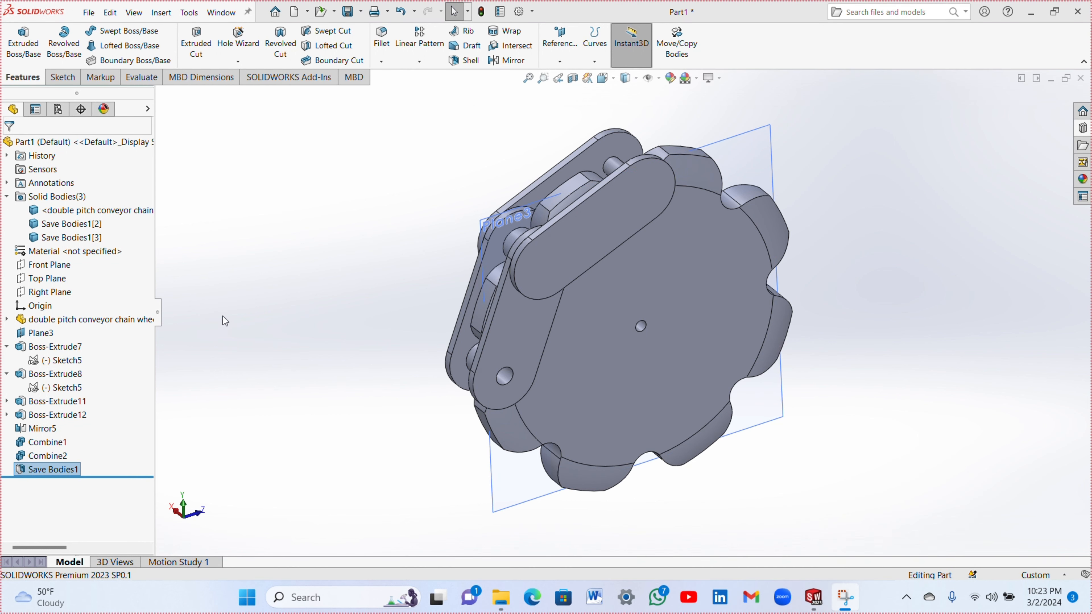
click(1080, 81)
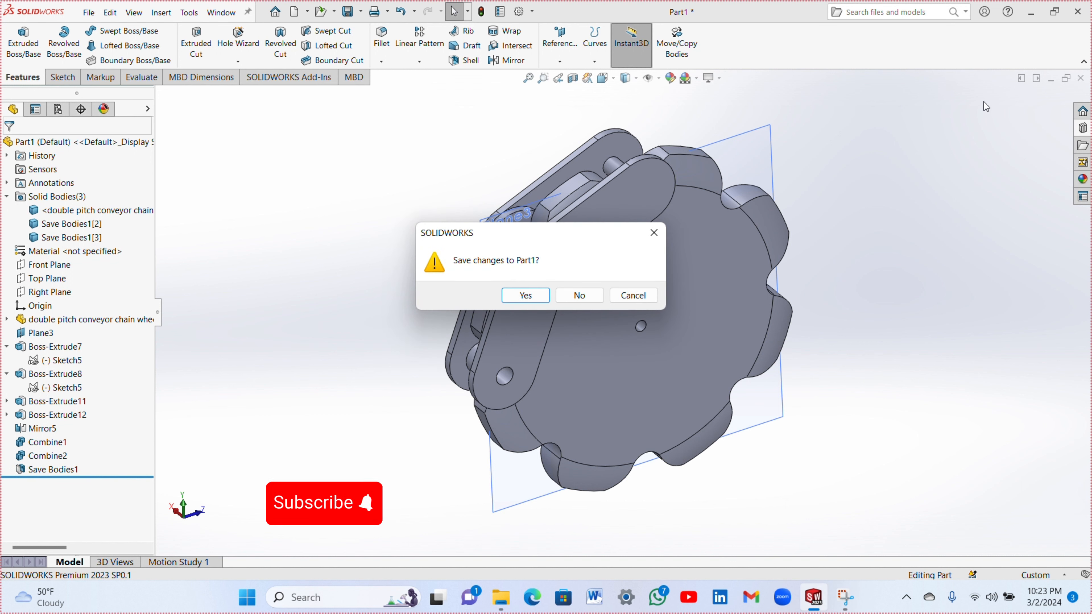
click(514, 295)
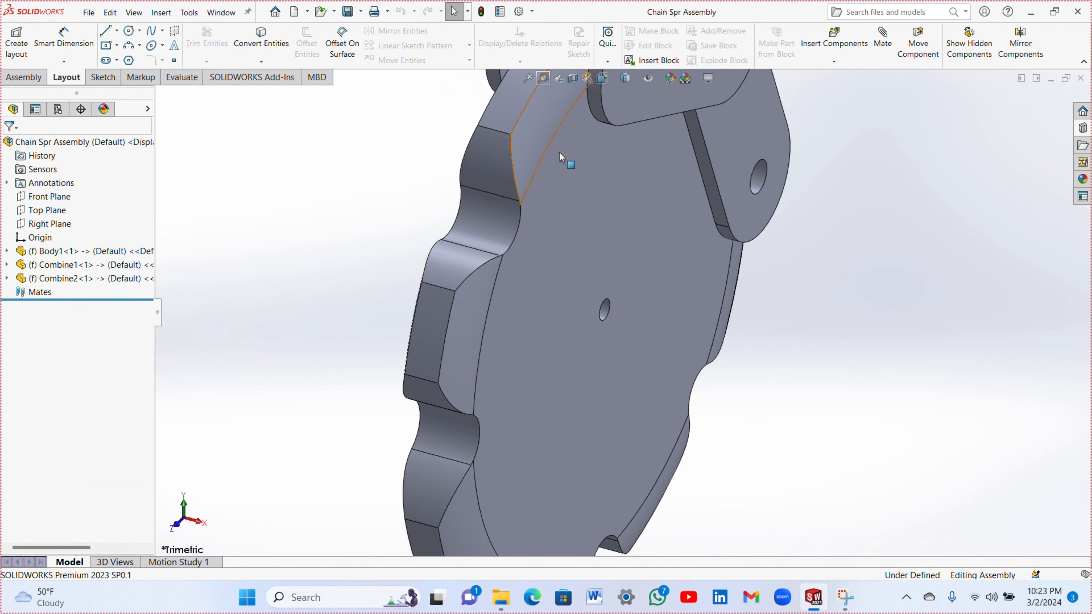
- Switch from the assembly to the desktop and open the Chain and sprocket folder
middle_drag(622, 263, 558, 231)
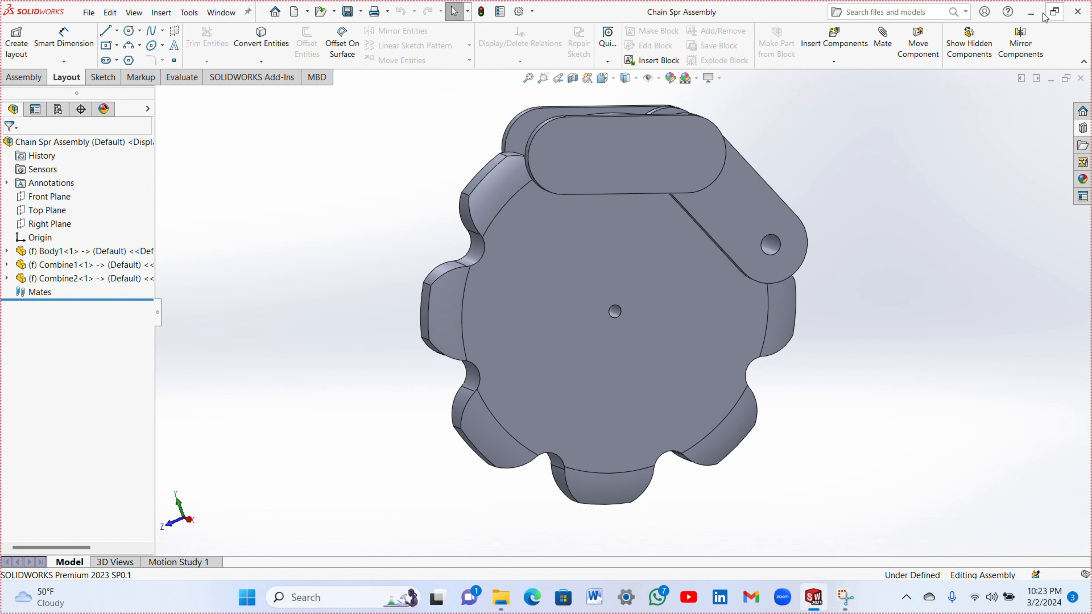
click(1032, 12)
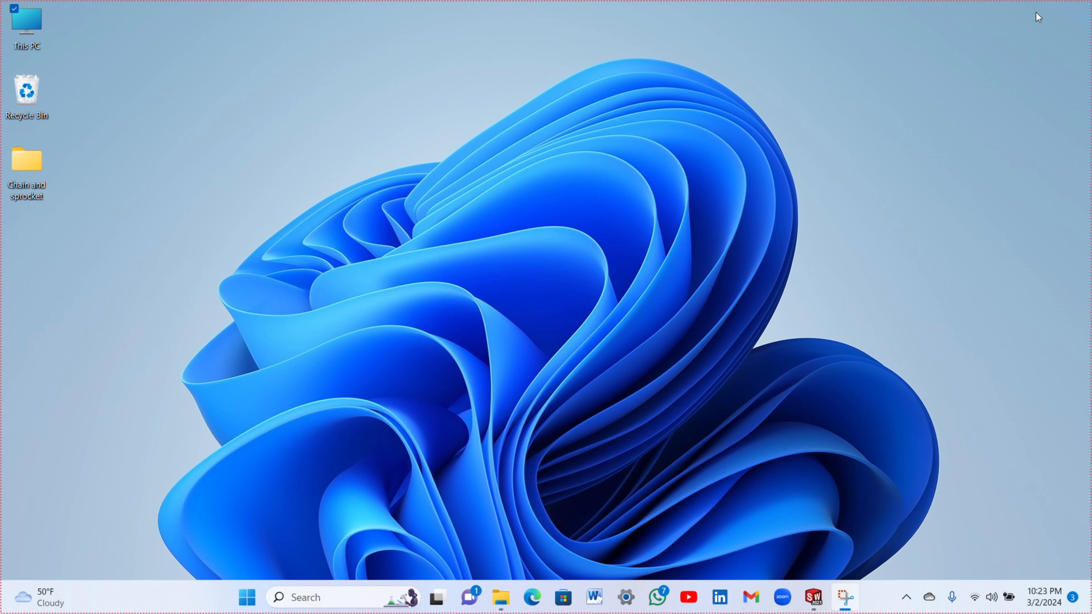
click(13, 180)
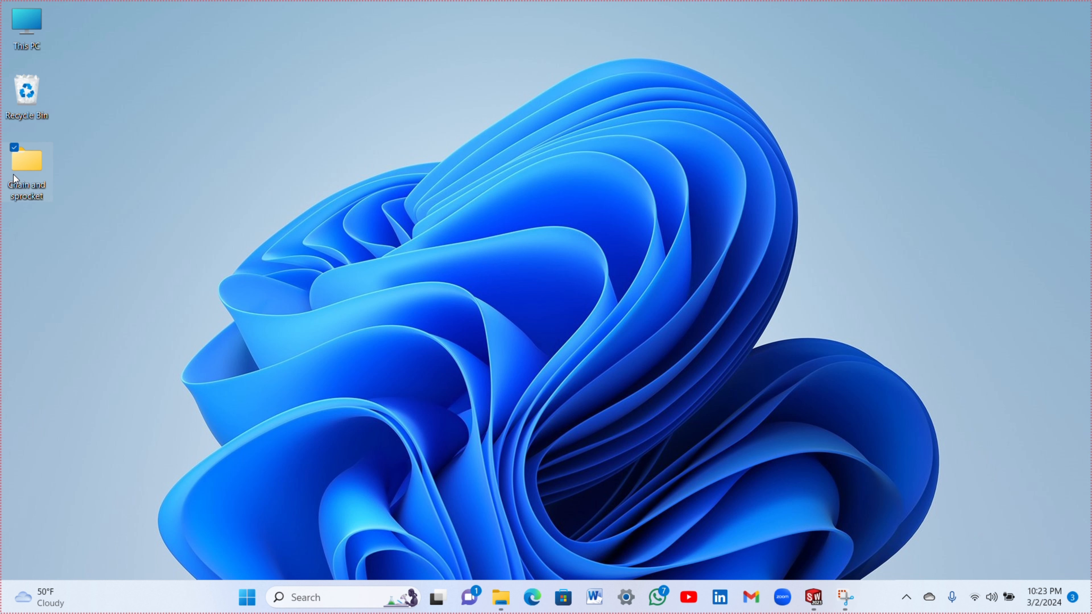
double_click(30, 163)
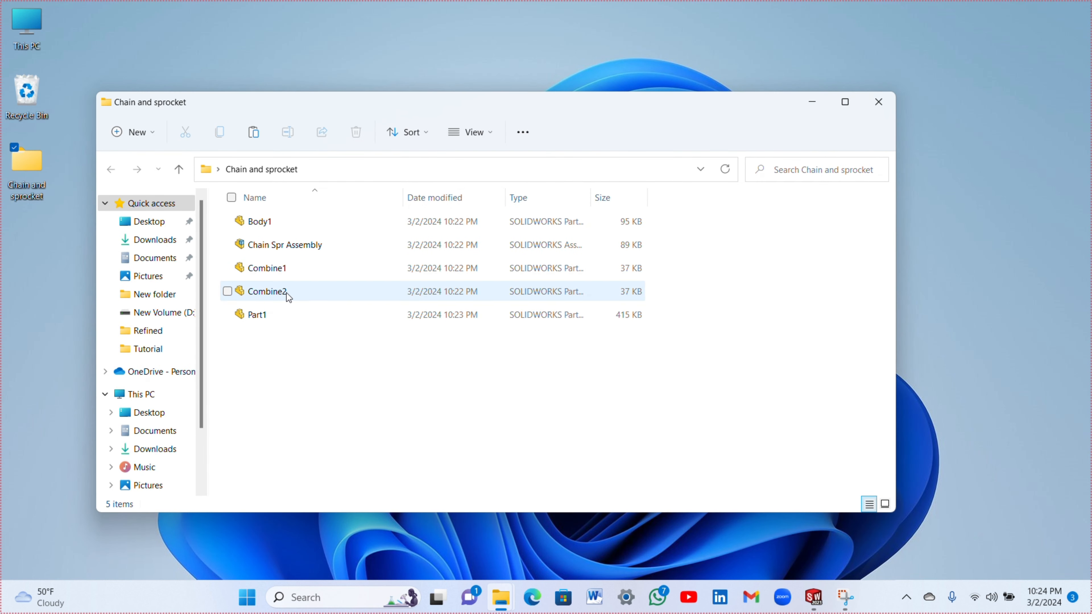
- Select the Body1, Combine1 and Combine2 part files together to check the saved bodies, then clear the selection
click(301, 229)
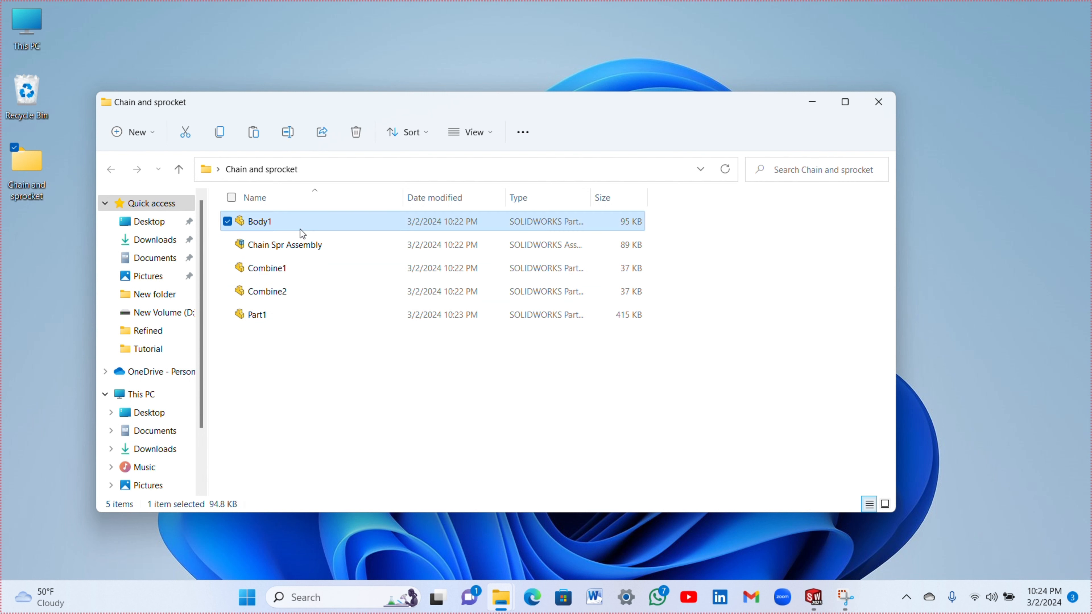
click(227, 269)
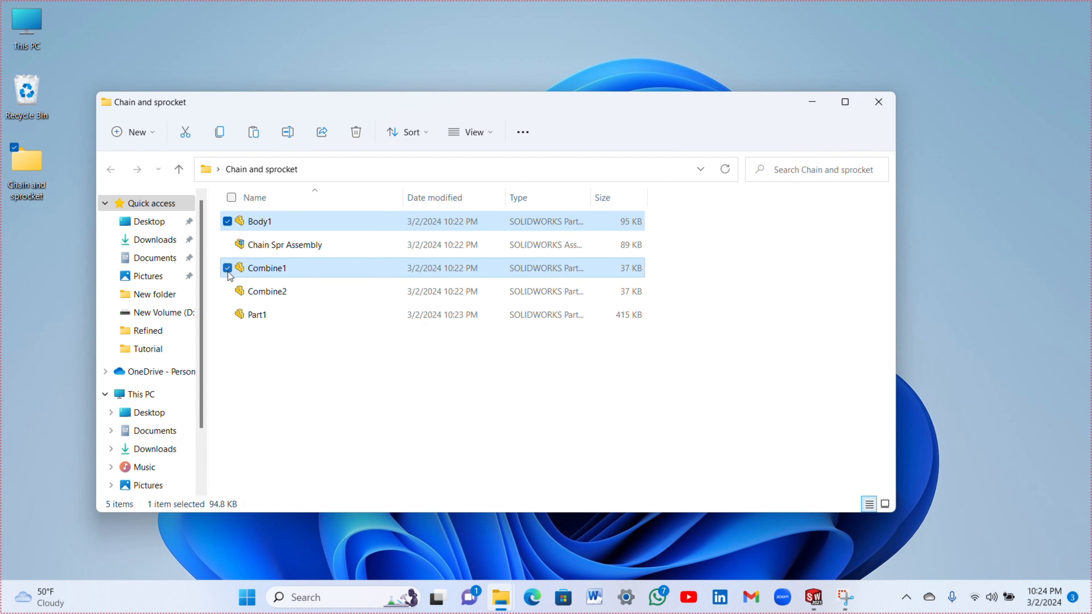
click(228, 292)
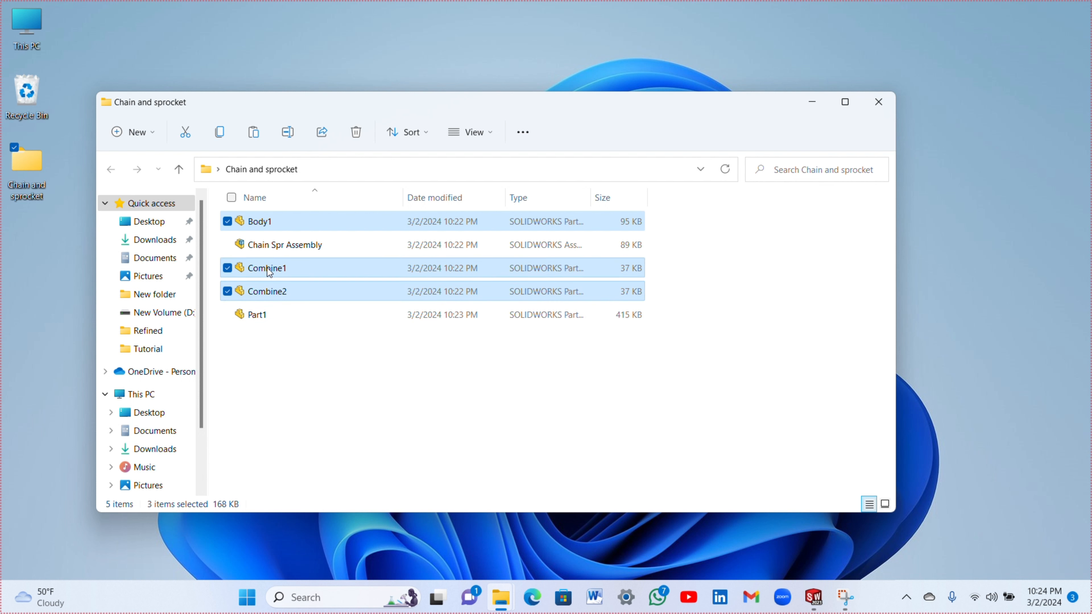
click(267, 360)
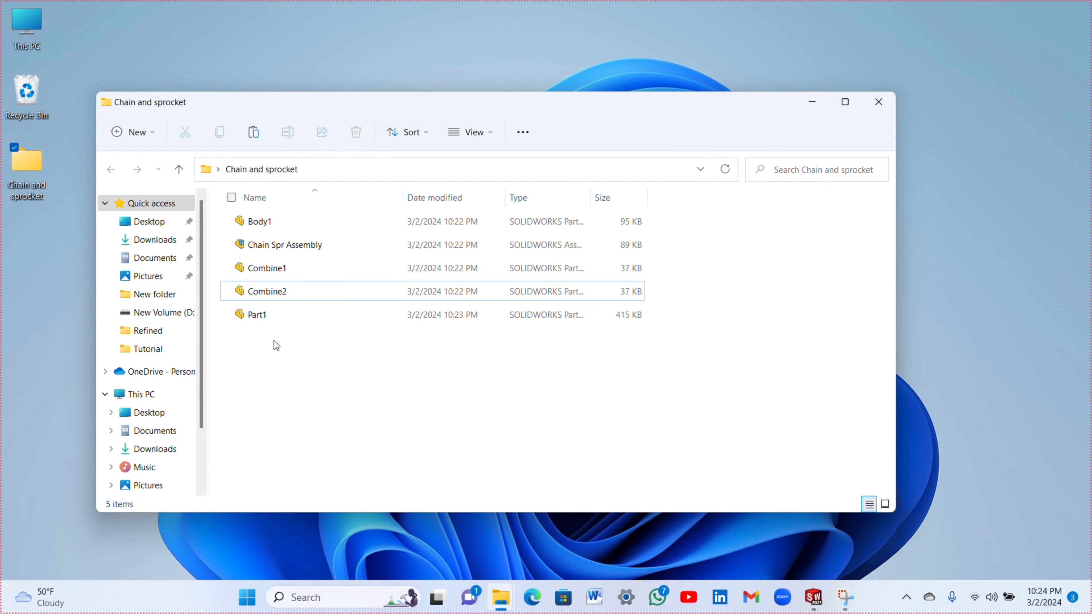
- Delete the Part1 file from the Chain and sprocket folder
click(277, 320)
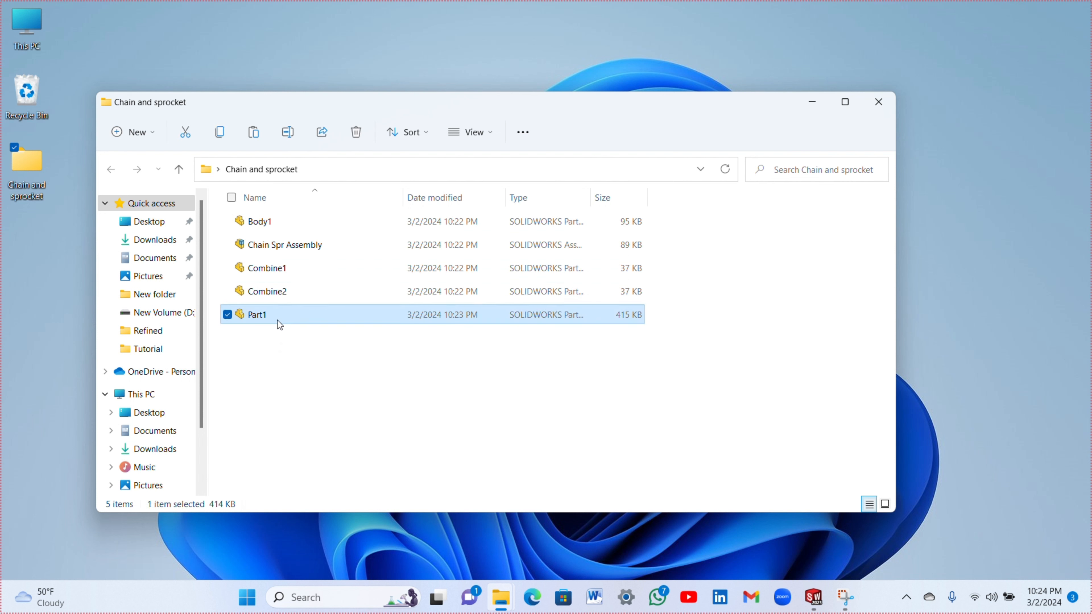
right_click(280, 325)
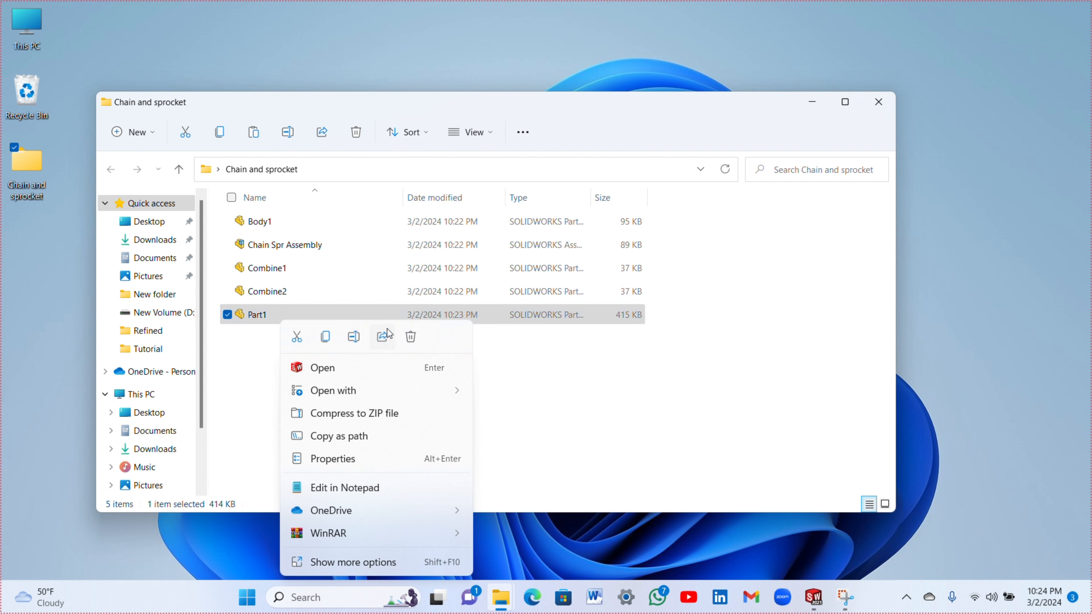
click(414, 335)
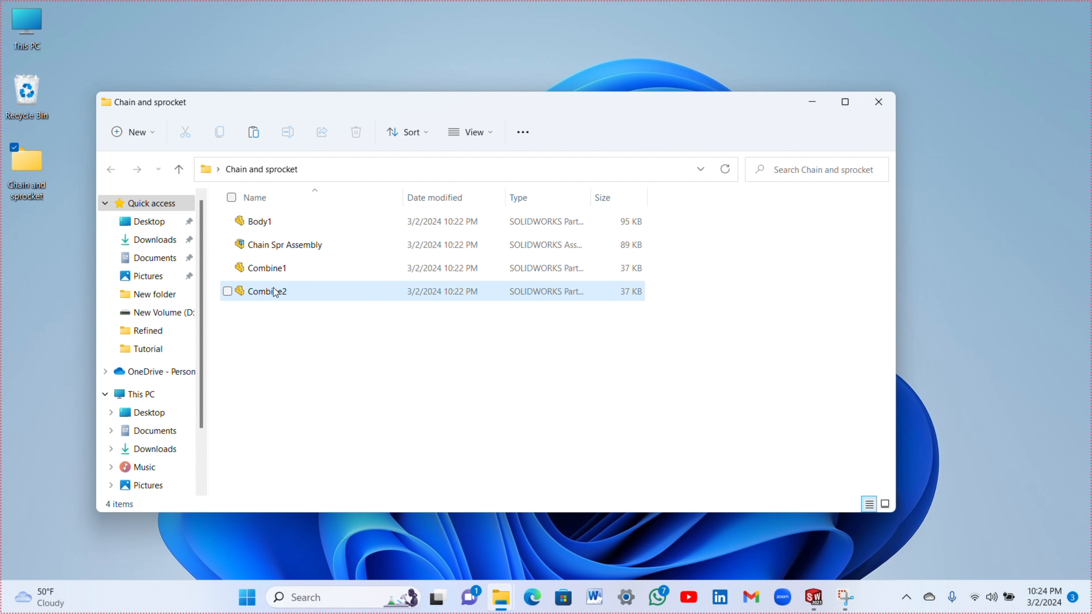
- Open the Body1 part and sketch a circle of 60 mm radius on the wheel's flat face, centred on the small hole
click(294, 231)
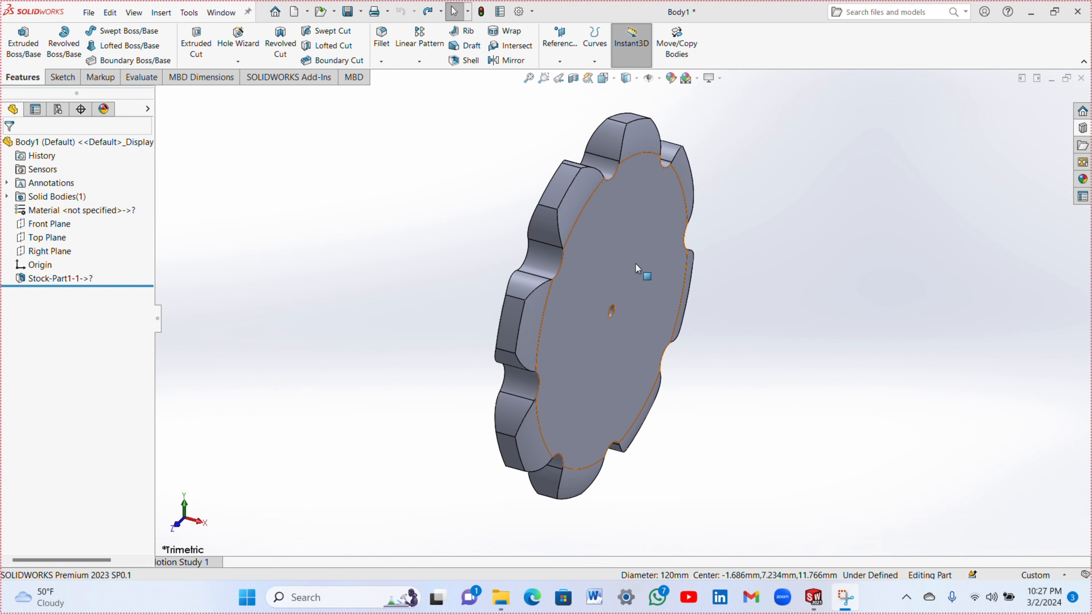
click(613, 256)
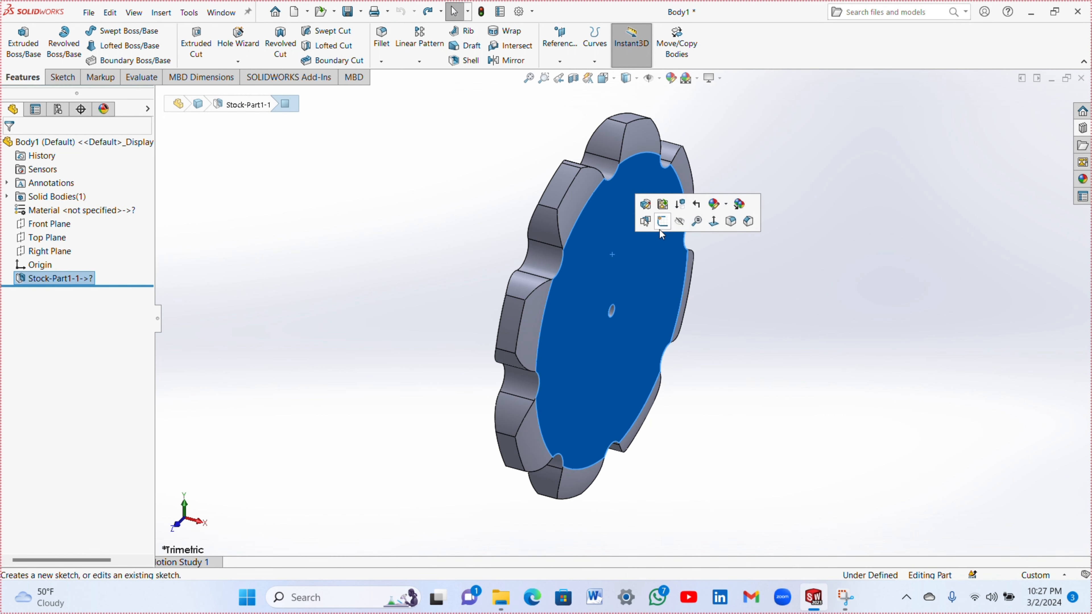
click(663, 221)
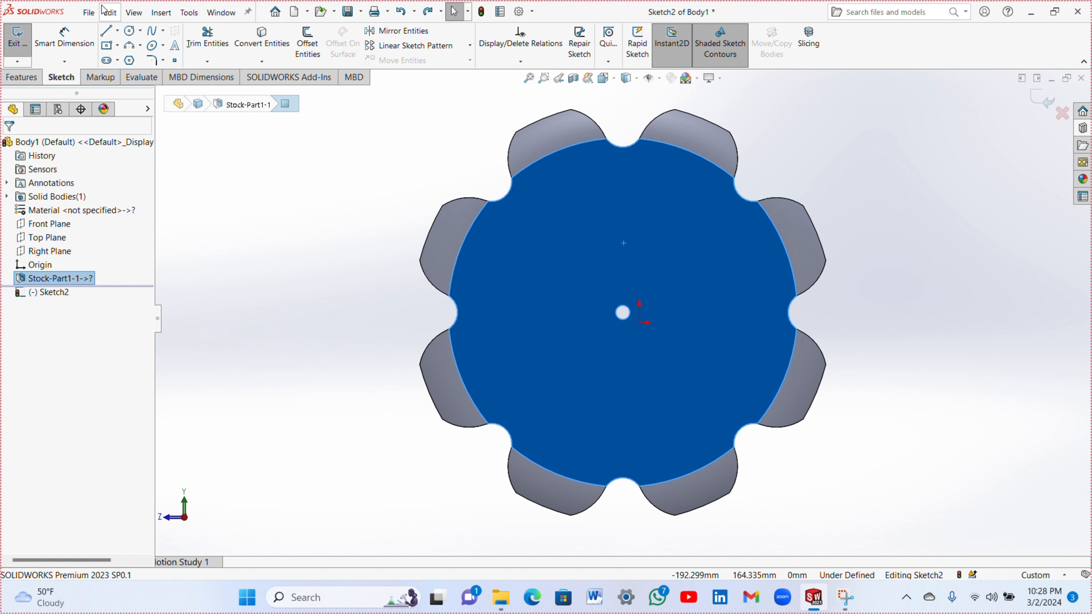
click(129, 30)
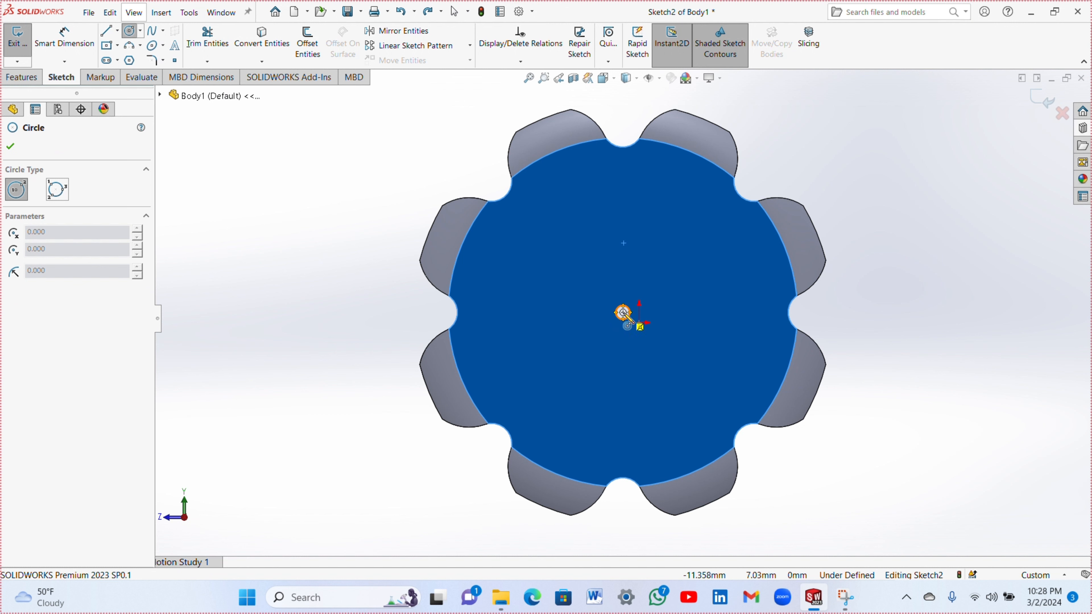
click(623, 313)
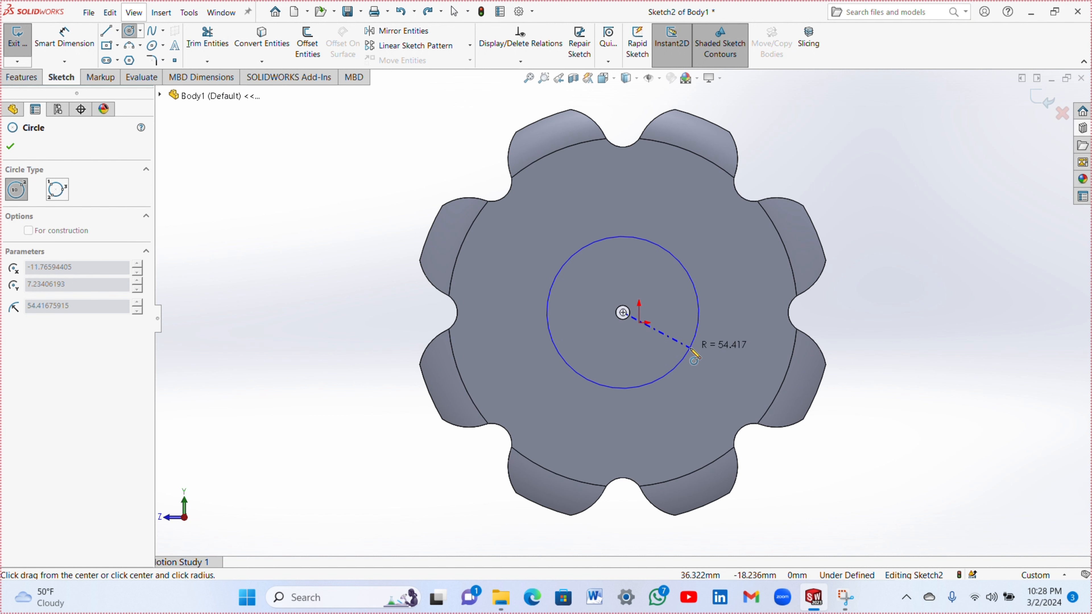
click(691, 348)
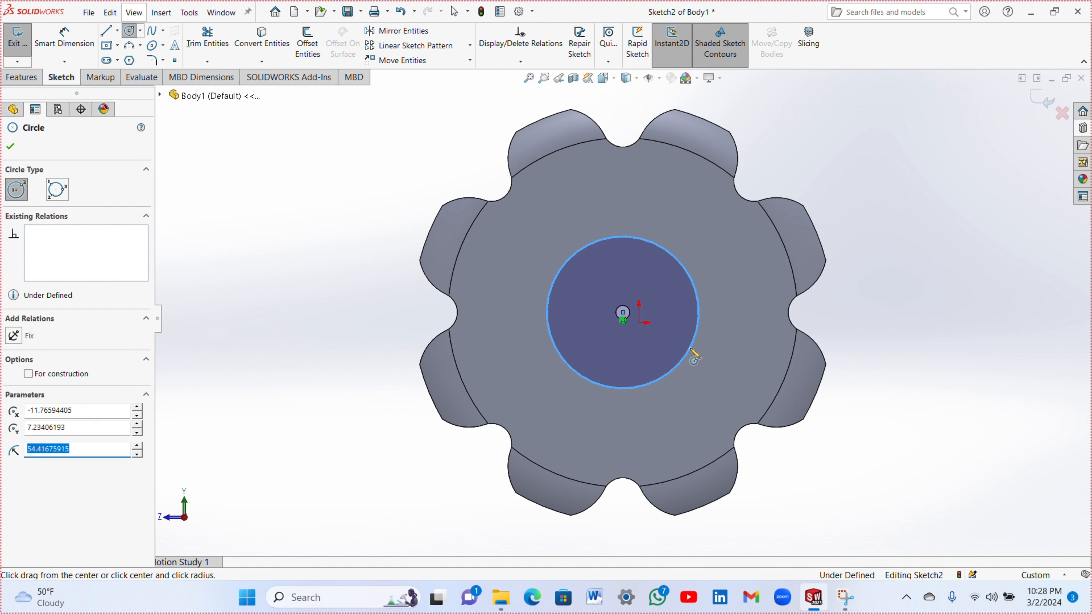
text(60)
click(10, 145)
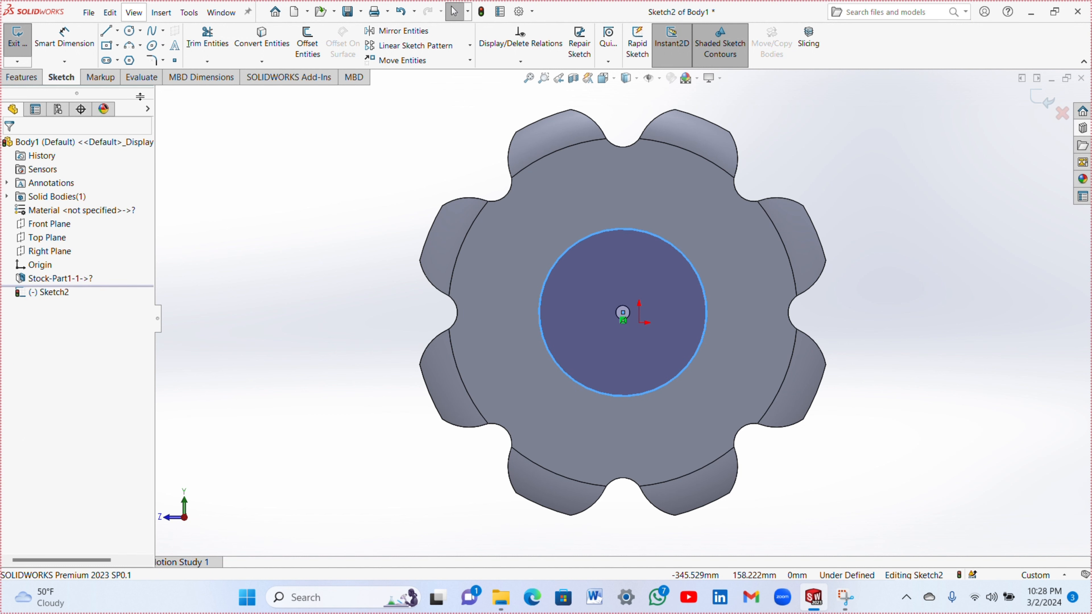
- Cut-extrude the circle through the wheel with the Up To Surface end condition, ending at the opposite flat face
click(22, 77)
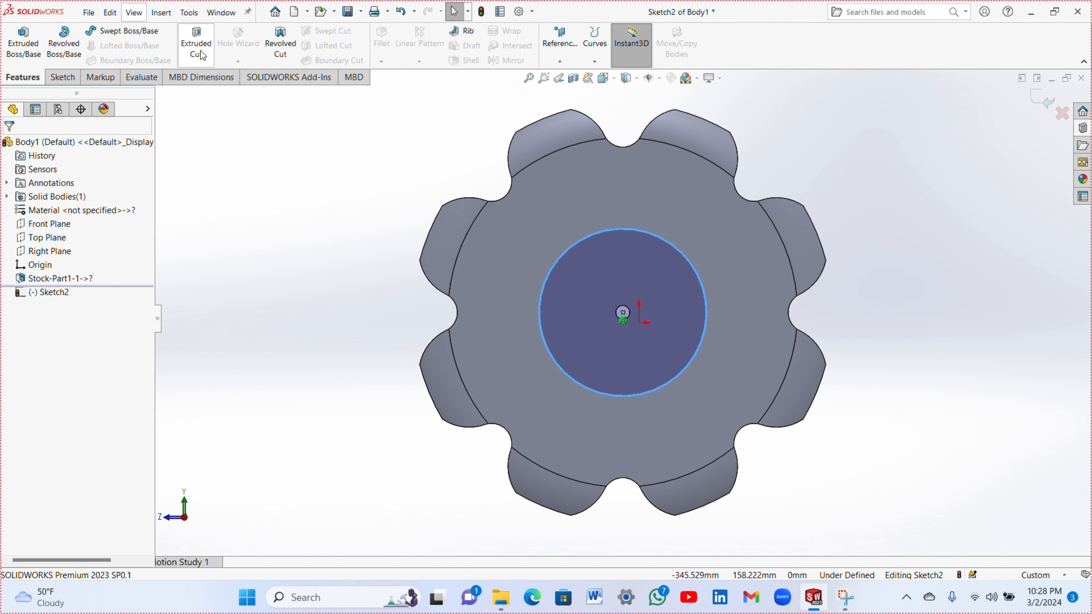
click(196, 43)
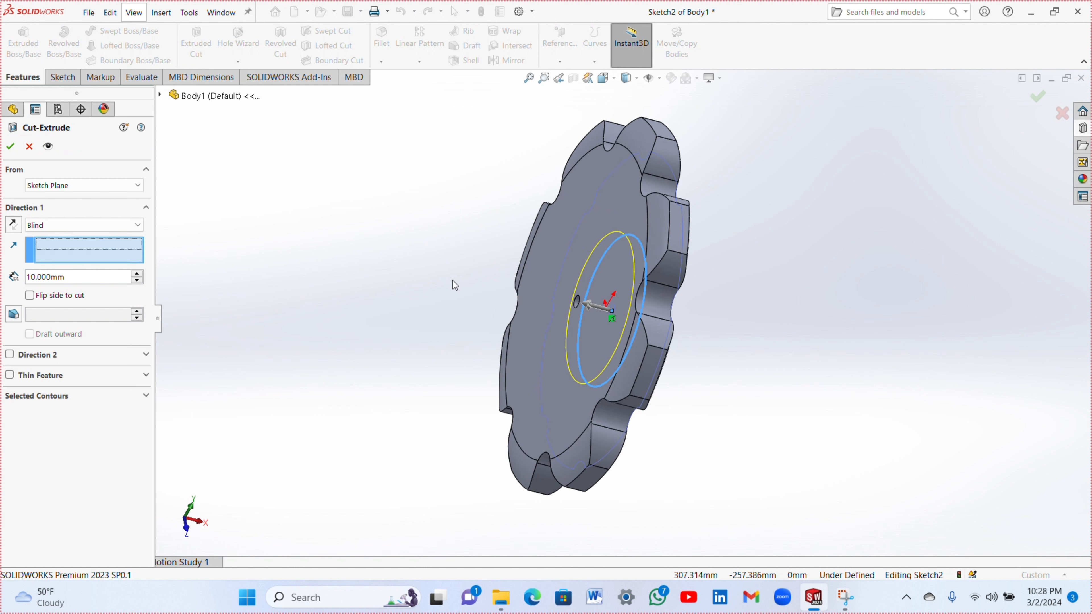
click(117, 229)
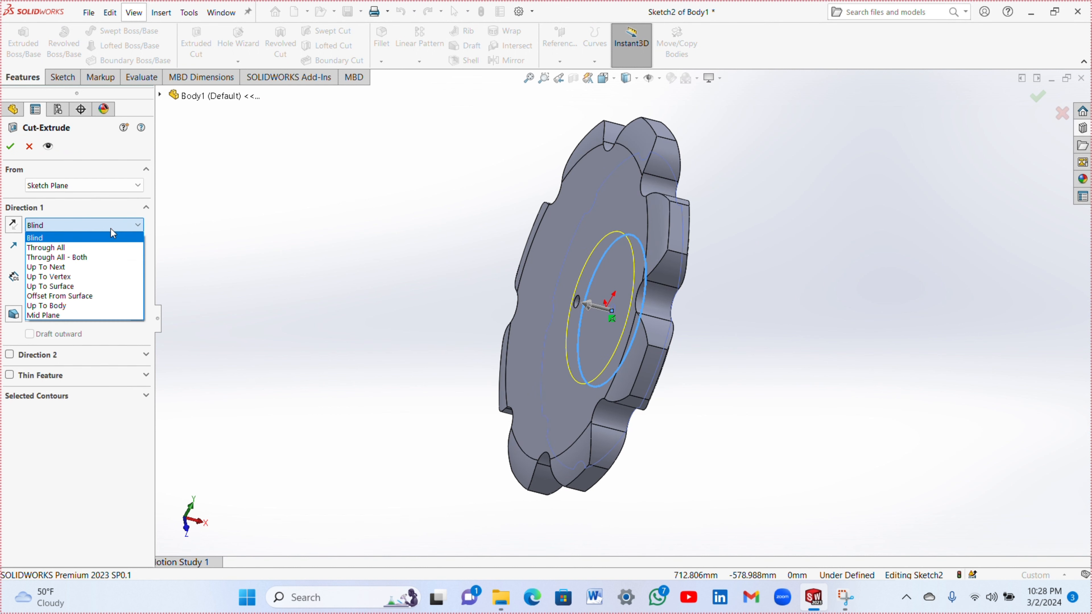
click(97, 287)
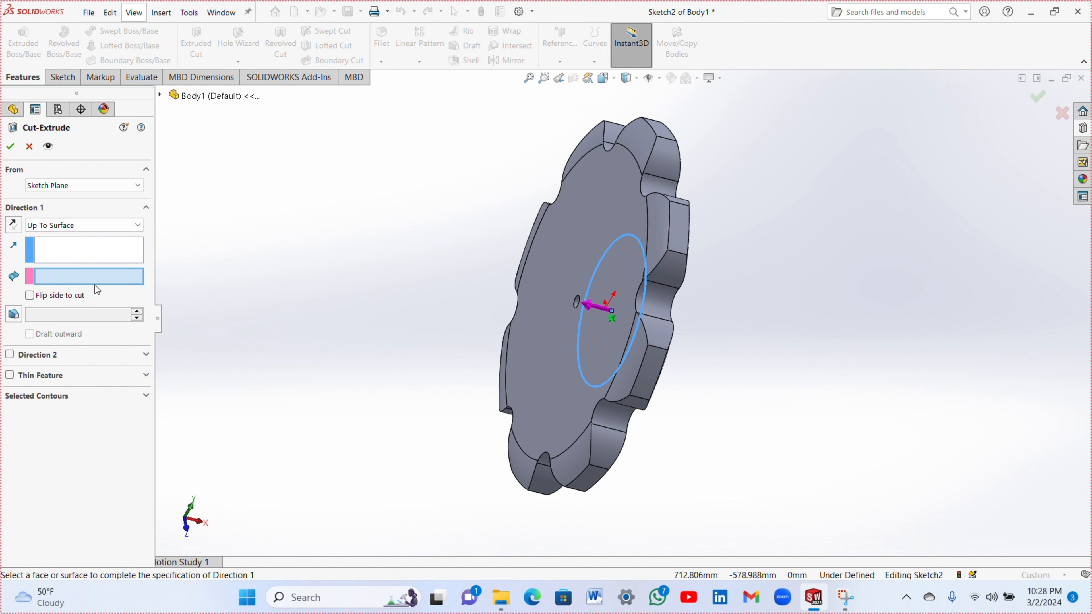
click(627, 223)
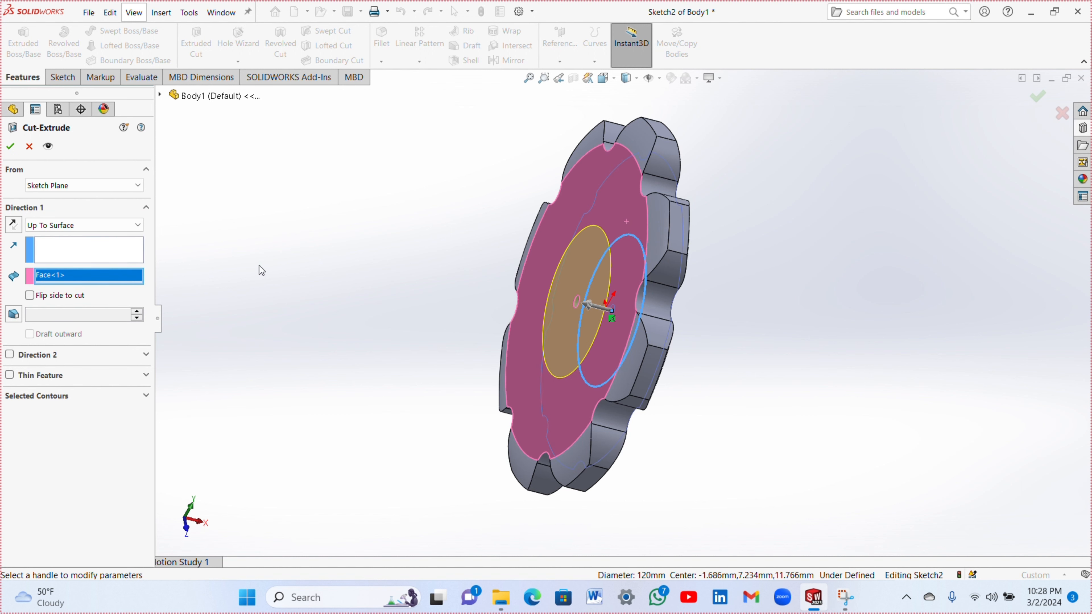
click(10, 146)
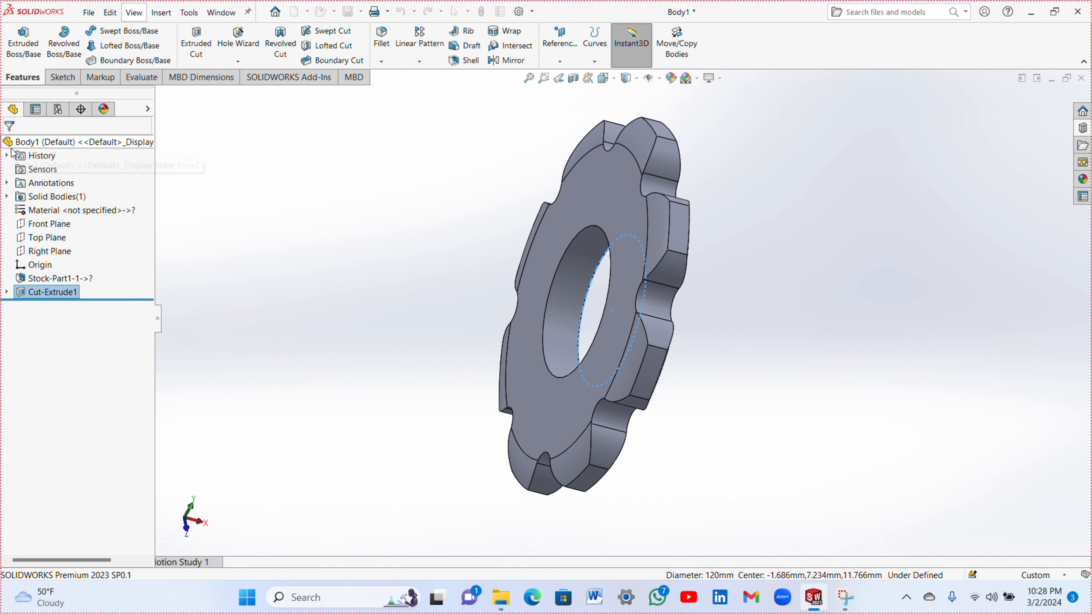
middle_drag(331, 297, 293, 280)
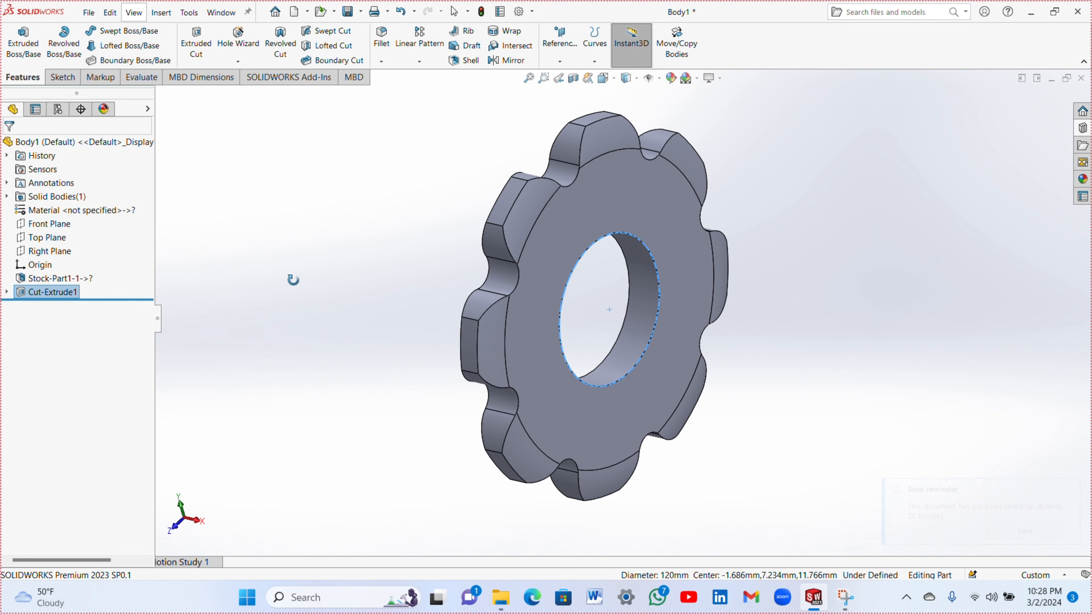
click(261, 249)
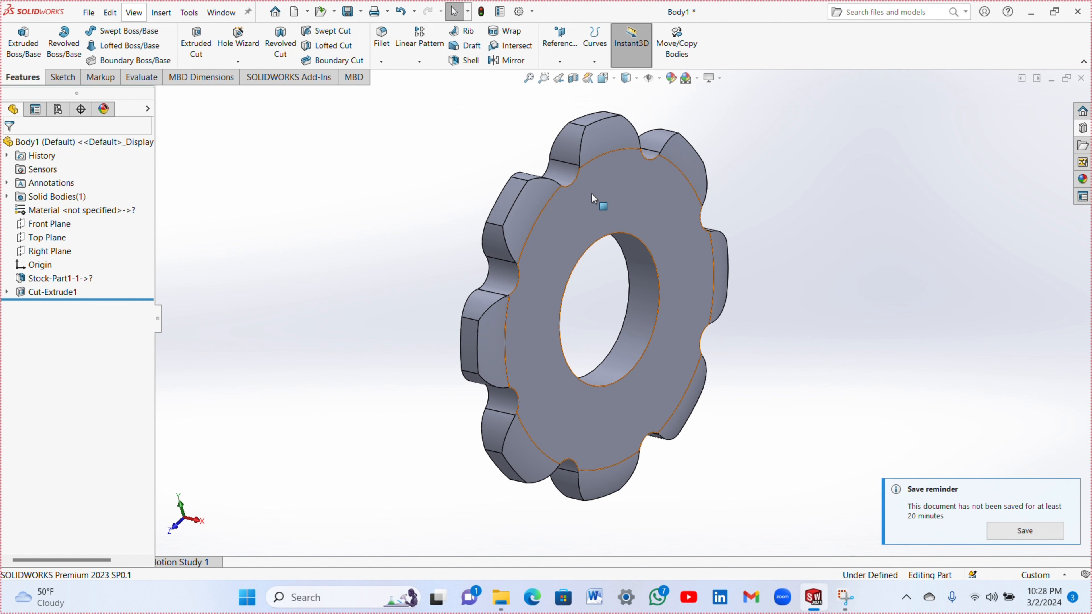
- Create a reference plane midway between the wheel's two flat faces
click(563, 60)
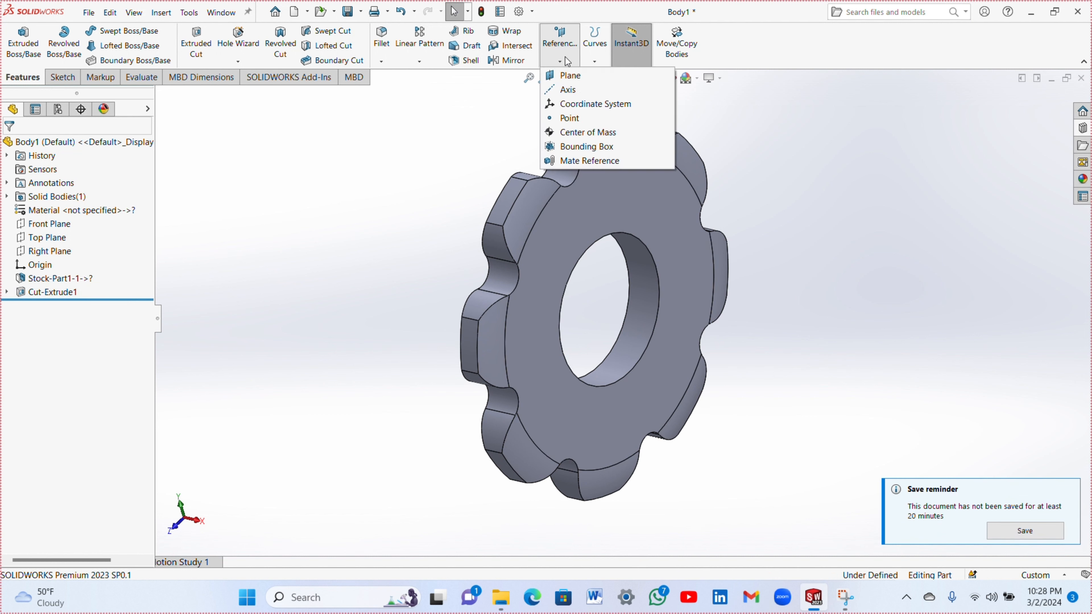
click(566, 77)
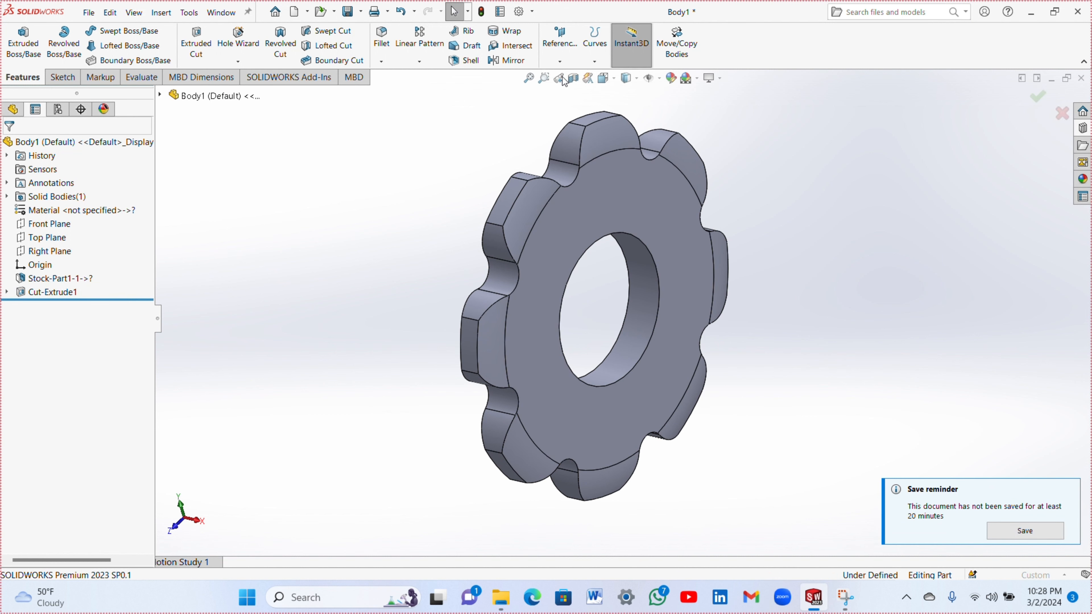
click(603, 200)
middle_drag(393, 171, 466, 237)
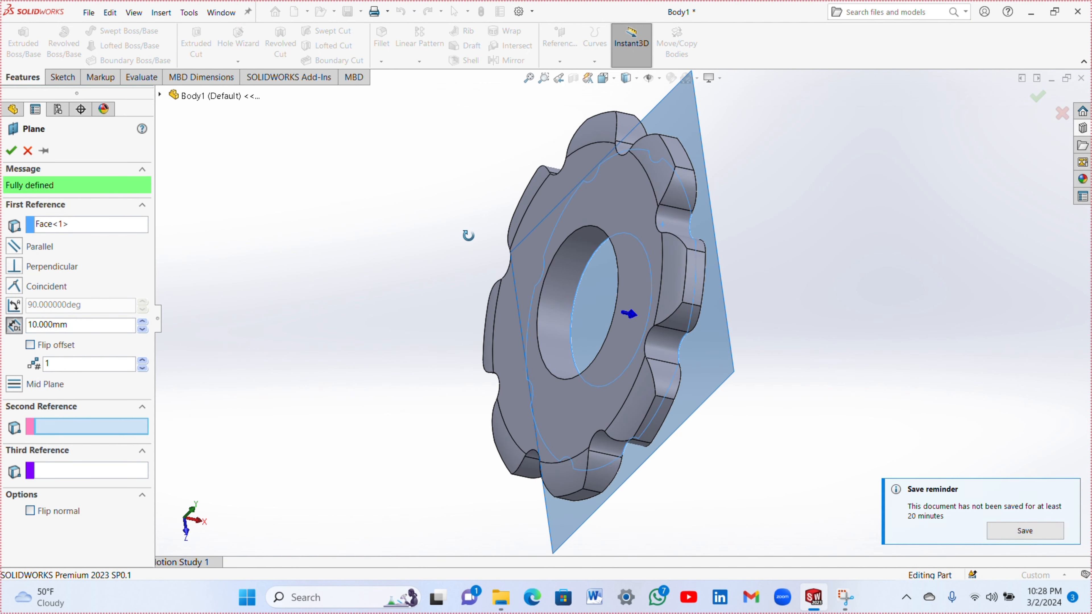
click(589, 209)
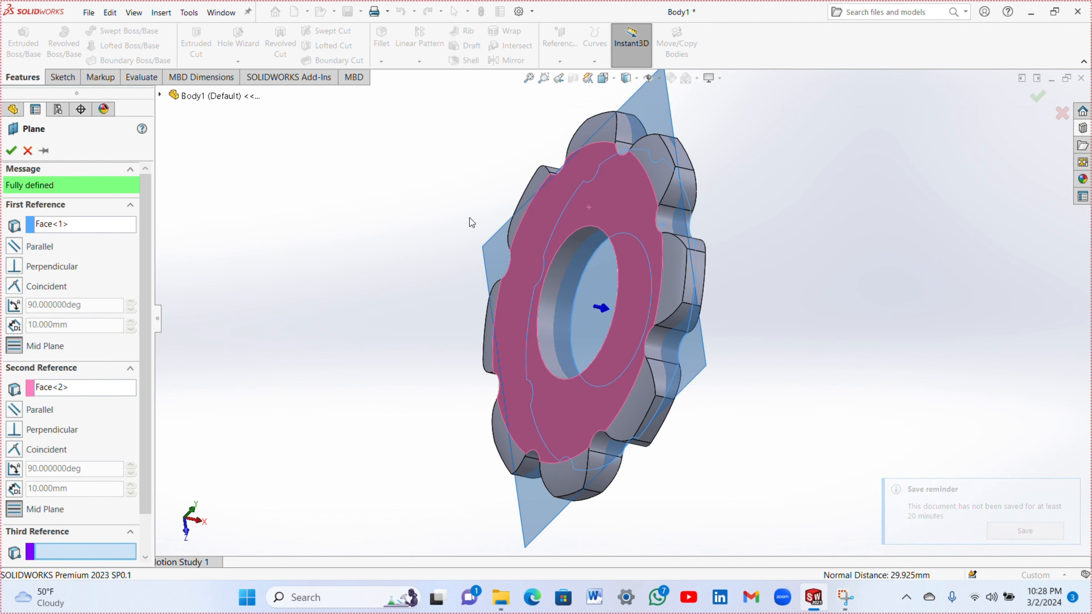
click(12, 151)
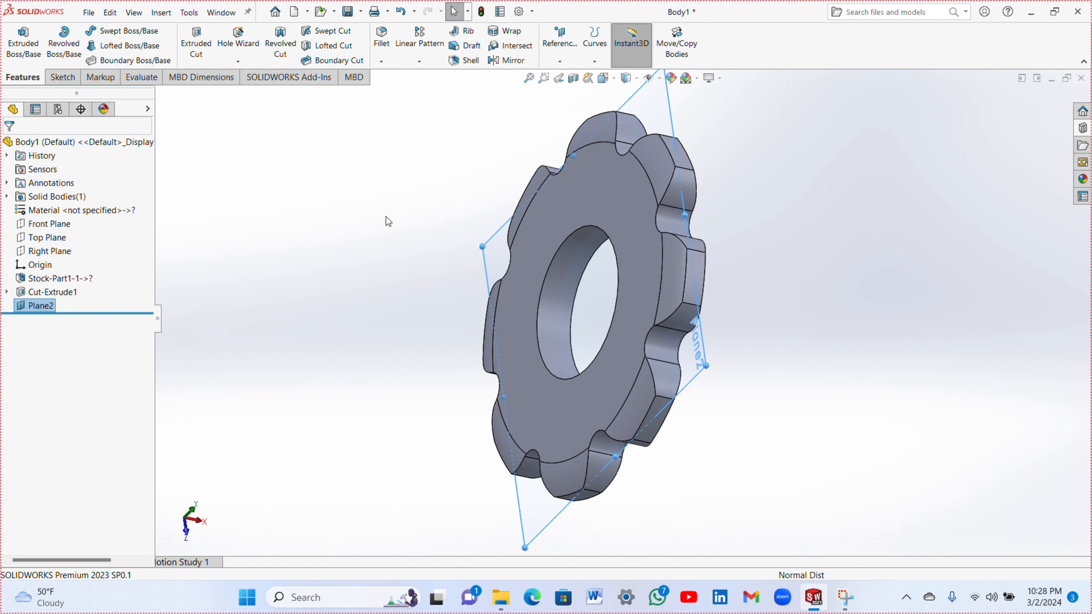
middle_drag(386, 217, 263, 195)
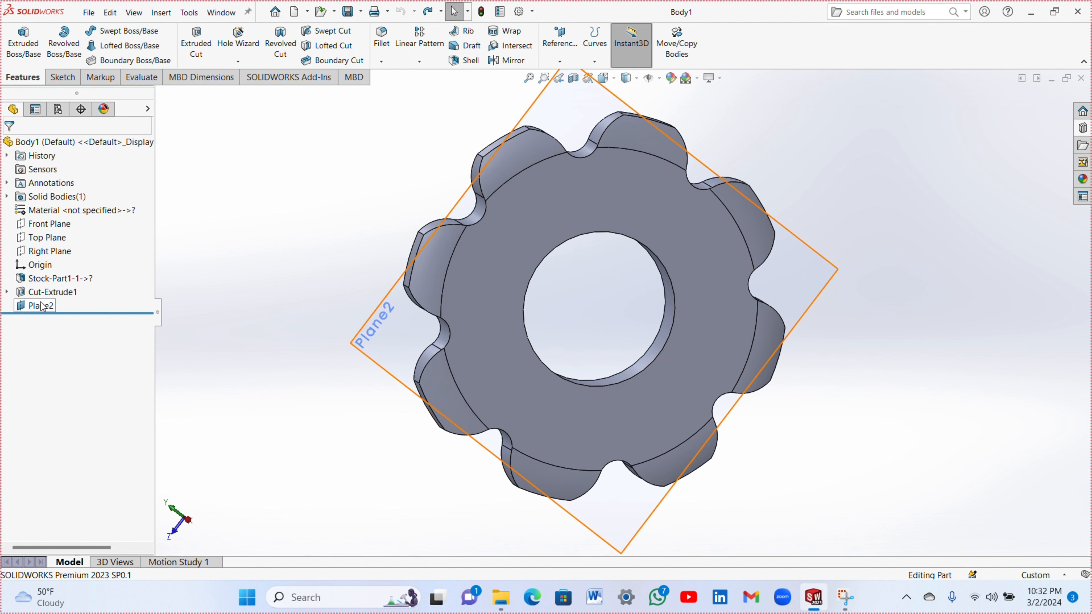
- Sketch a point on the wheel's mid plane at the centre of the 60 mm radius bore, save, and exit the sketch
click(41, 307)
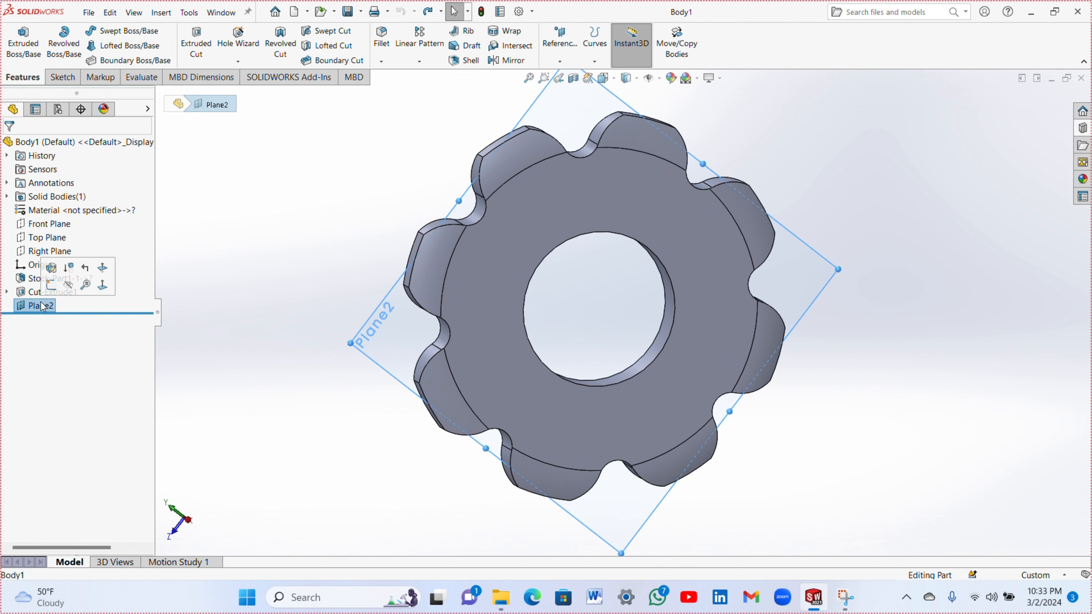
click(75, 278)
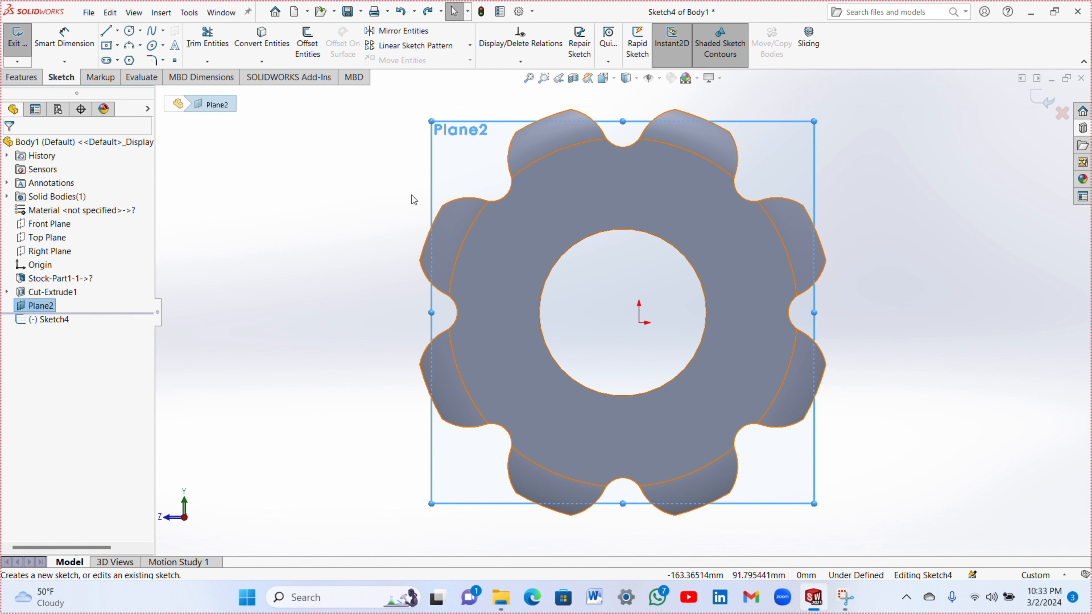
click(176, 61)
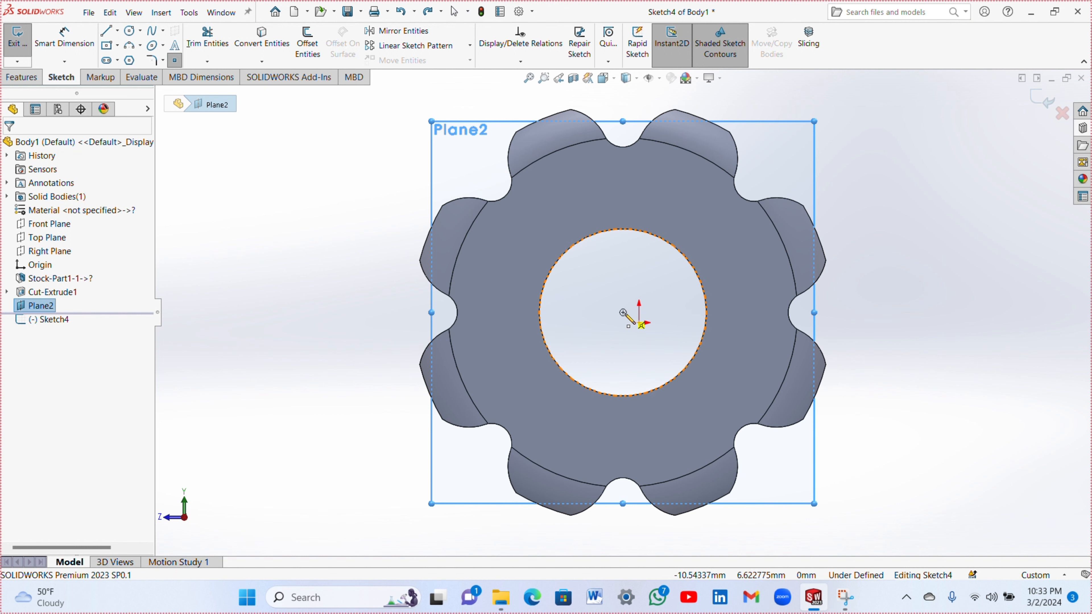
click(623, 313)
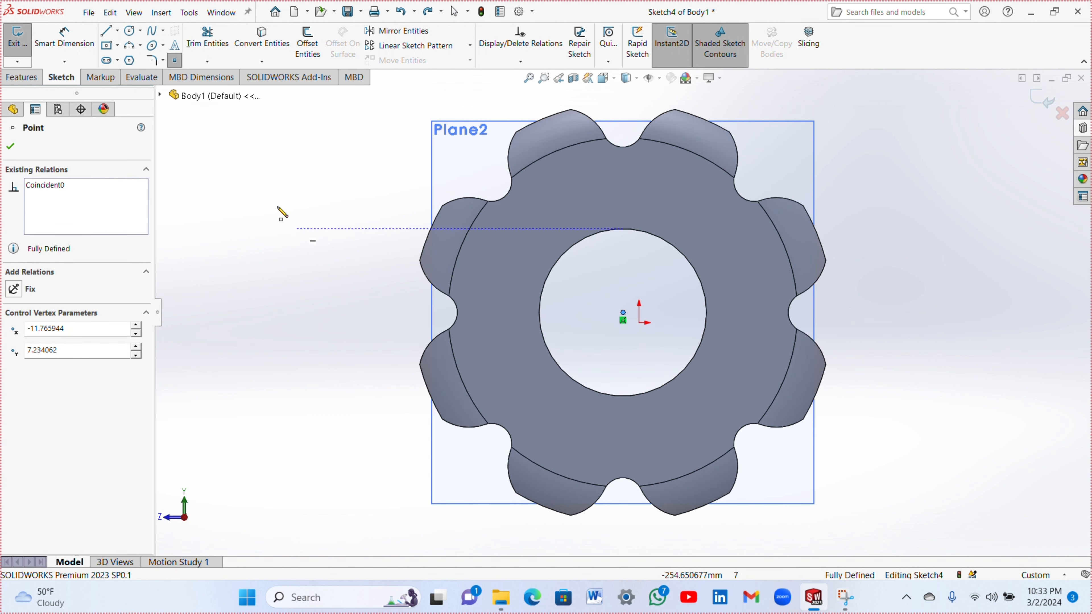
click(12, 147)
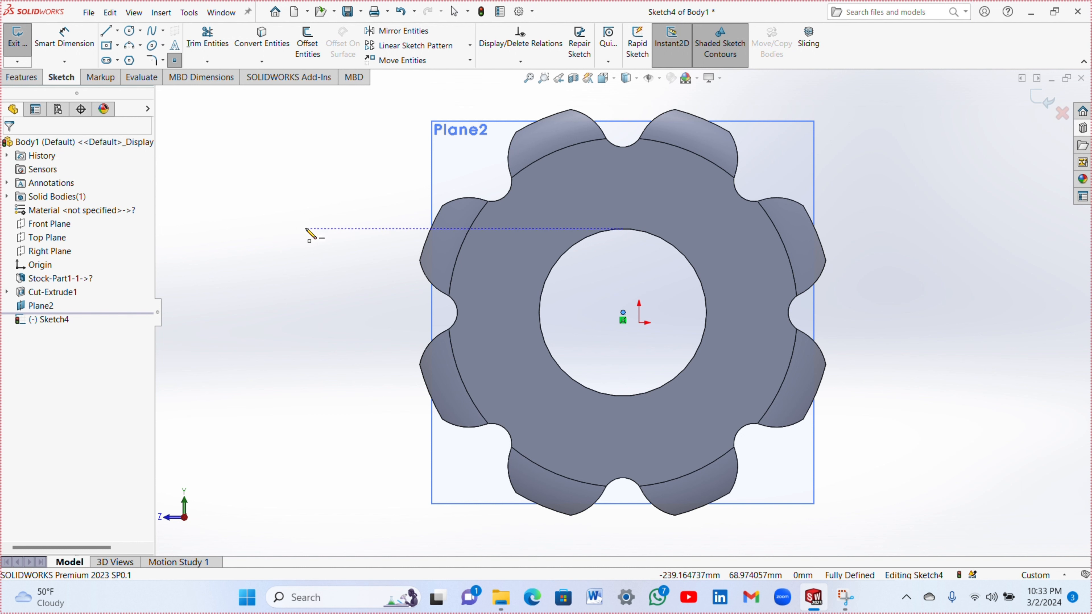
click(348, 12)
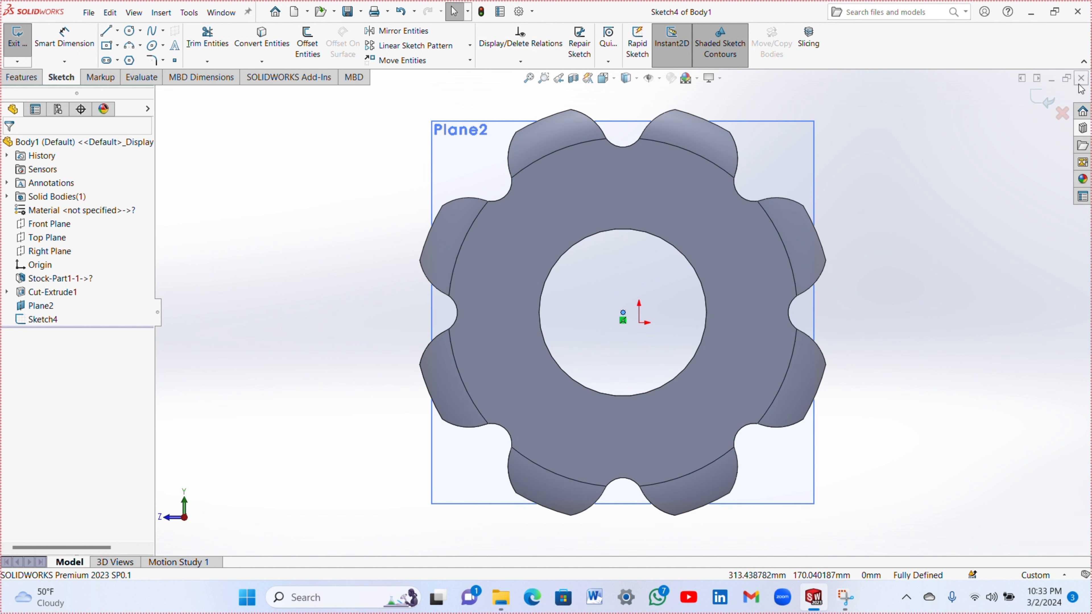
click(1044, 98)
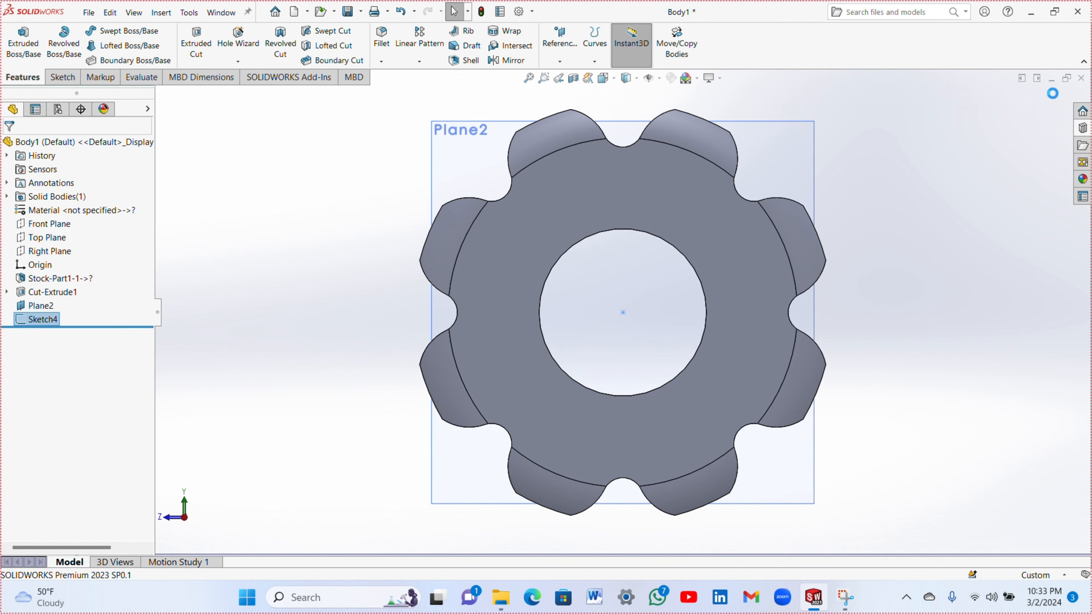
- Close the Body1 part with its changes saved and rebuild the Chain Spr Assembly
click(1082, 78)
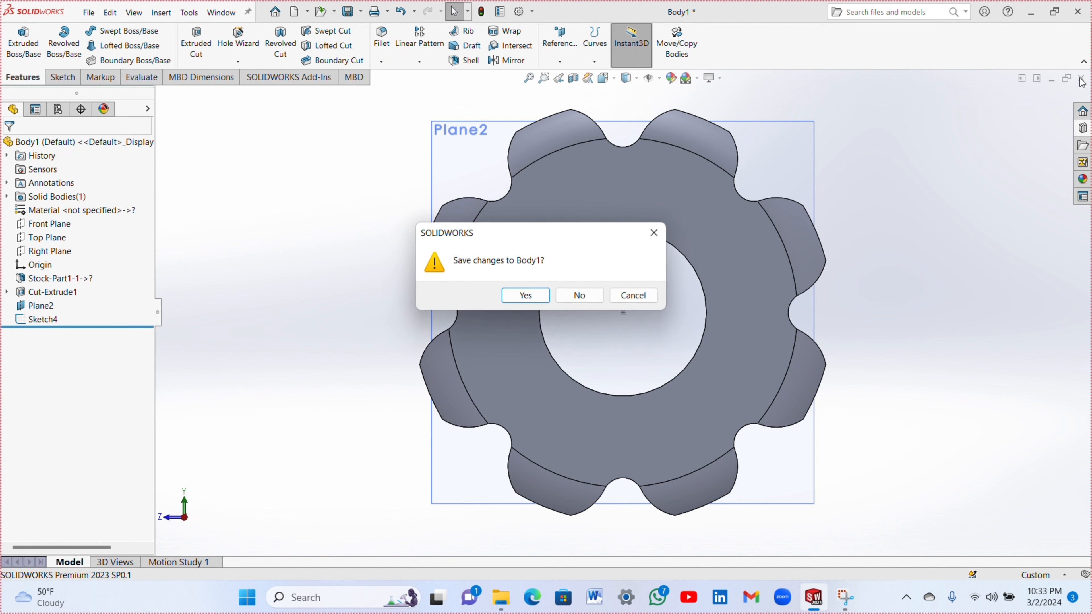
click(521, 295)
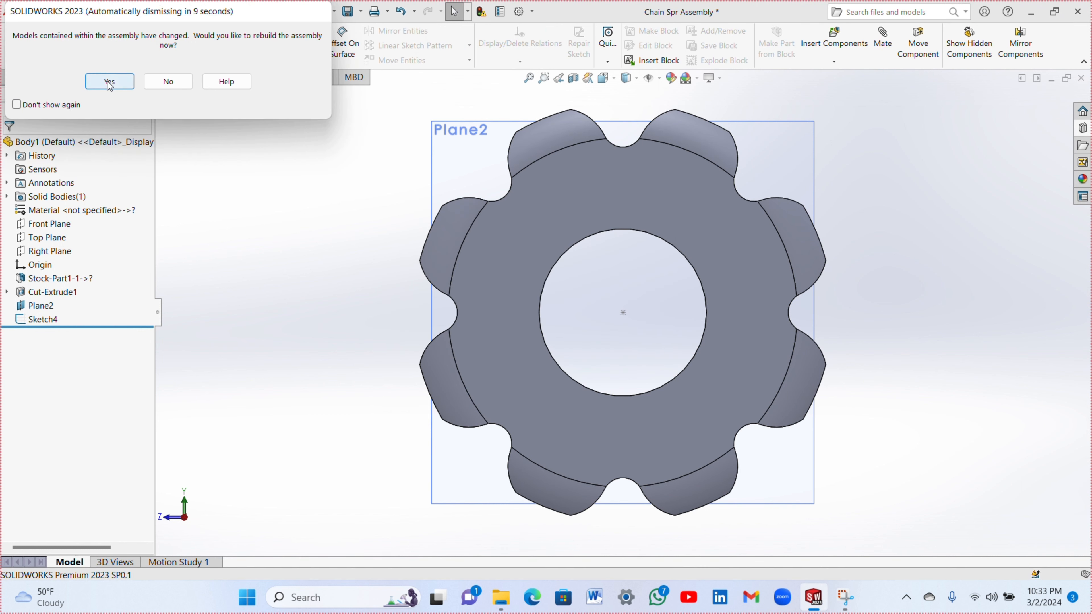
click(110, 82)
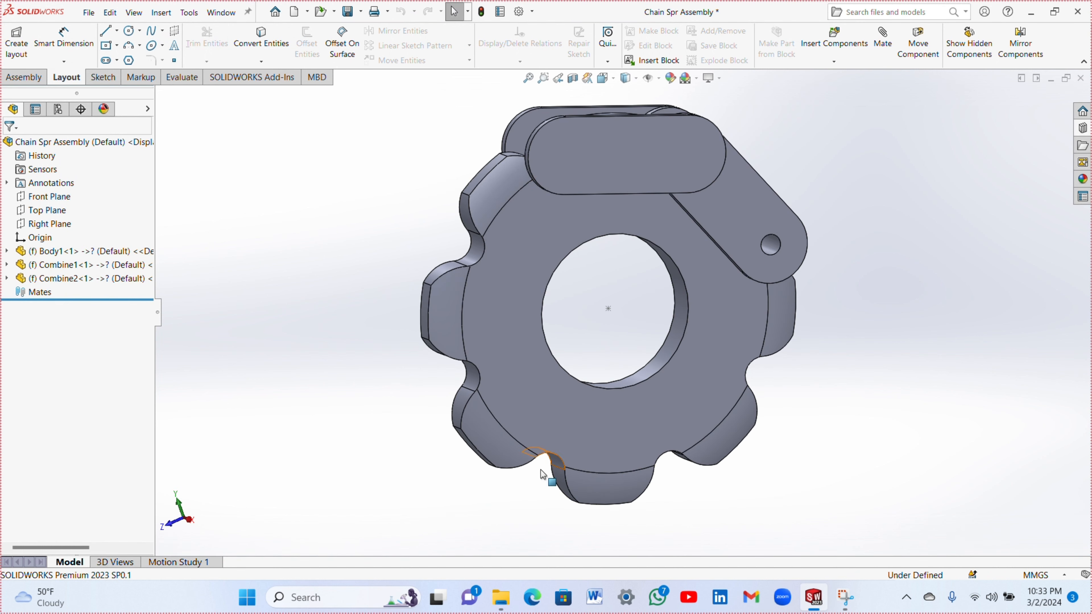
- Open the Combine1 part from the Chain and sprocket folder in File Explorer
right_click(593, 172)
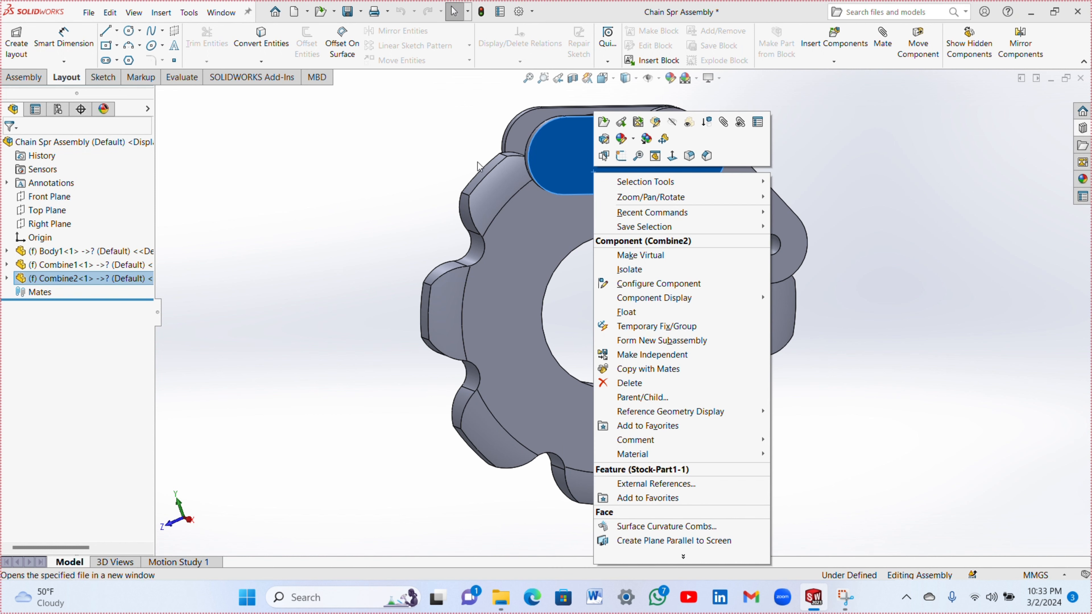
click(435, 160)
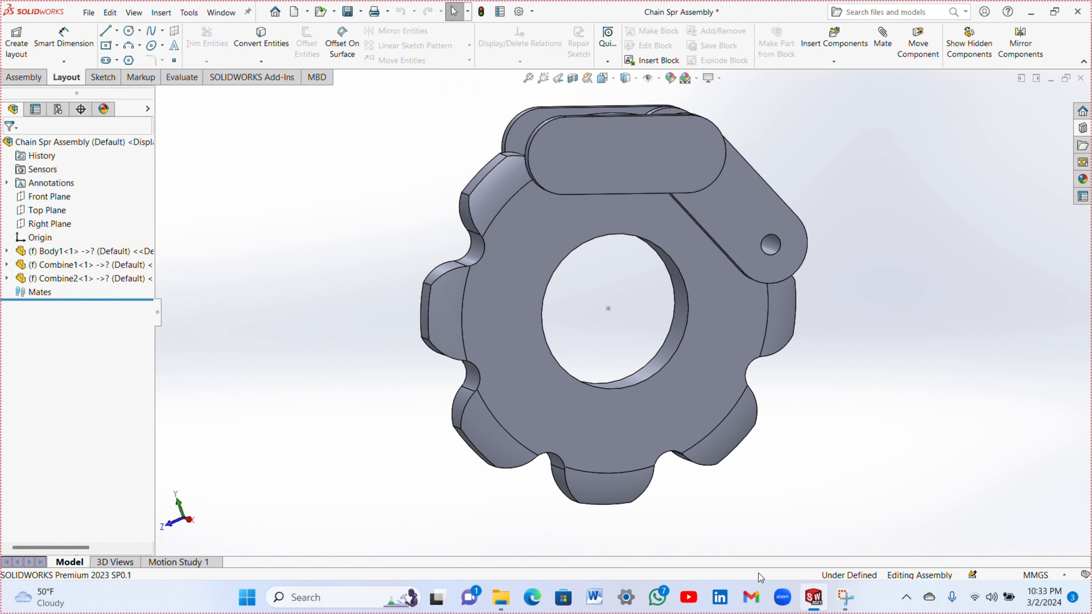
mouse_move(512, 596)
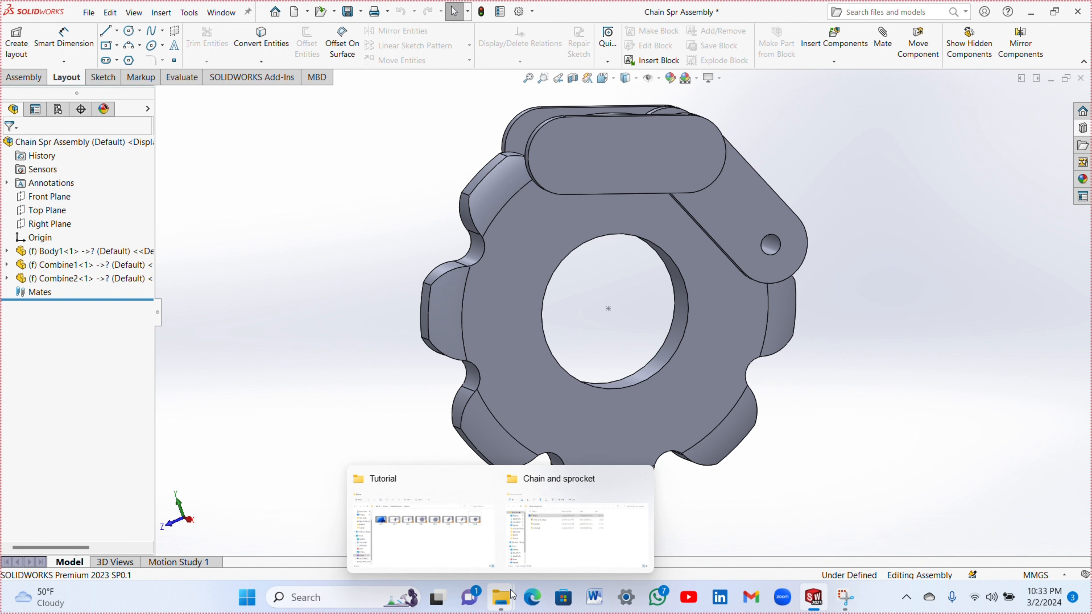
click(572, 518)
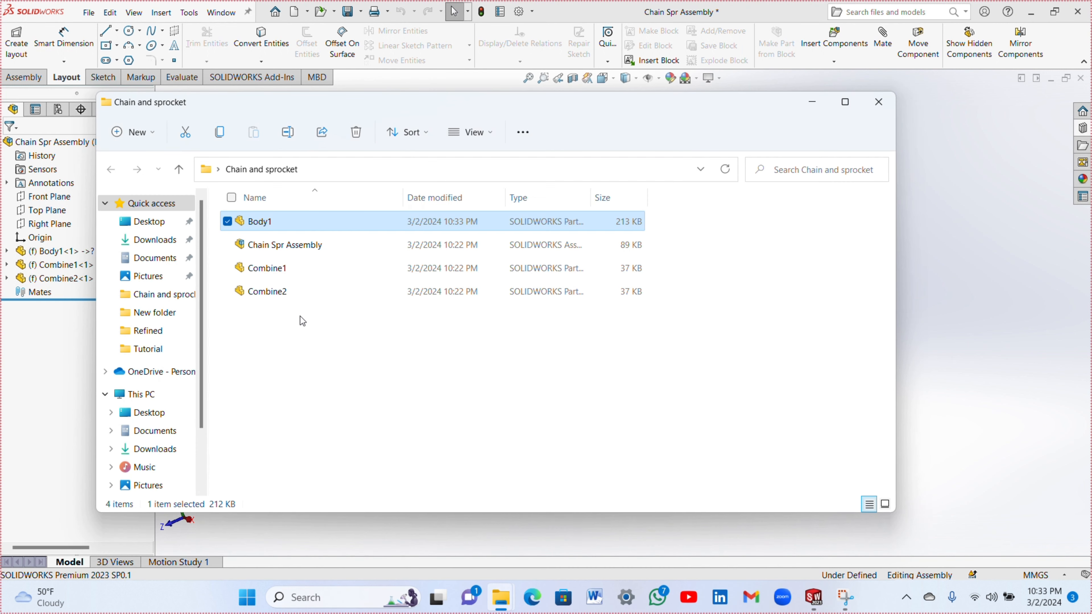
double_click(275, 269)
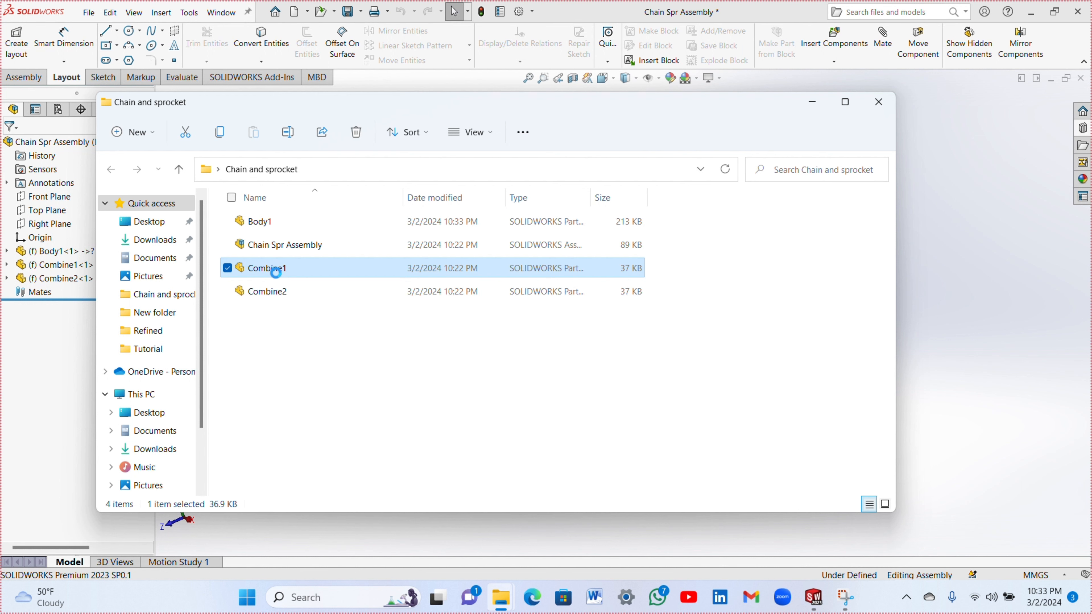
right_click(278, 279)
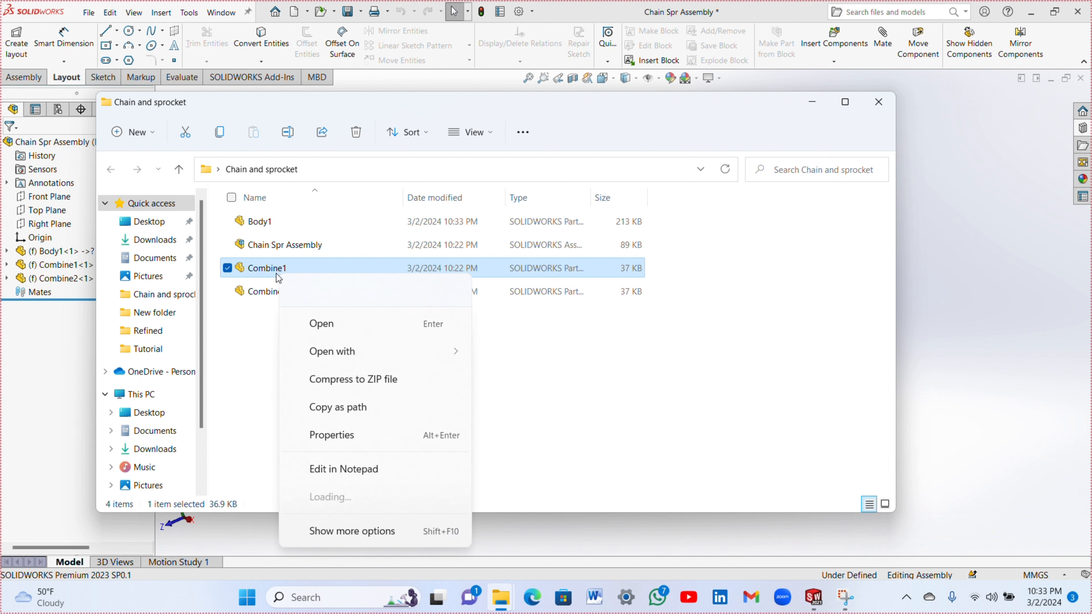
click(313, 321)
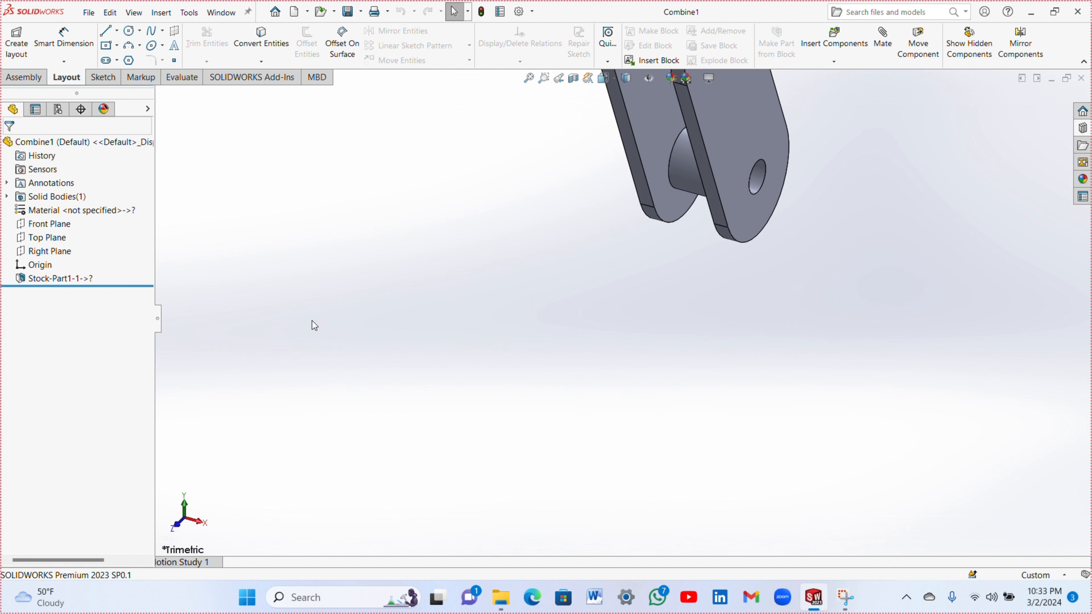
- Create a reference plane midway between the outer faces of the Combine1 link's two side plates
scroll(615, 215, up, 2)
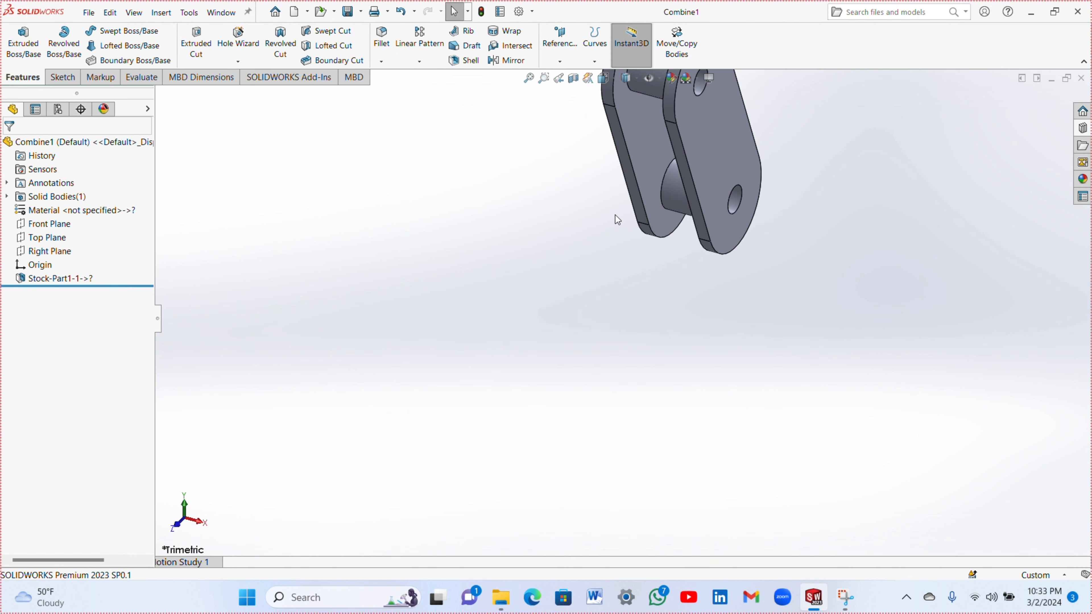
click(558, 58)
click(568, 73)
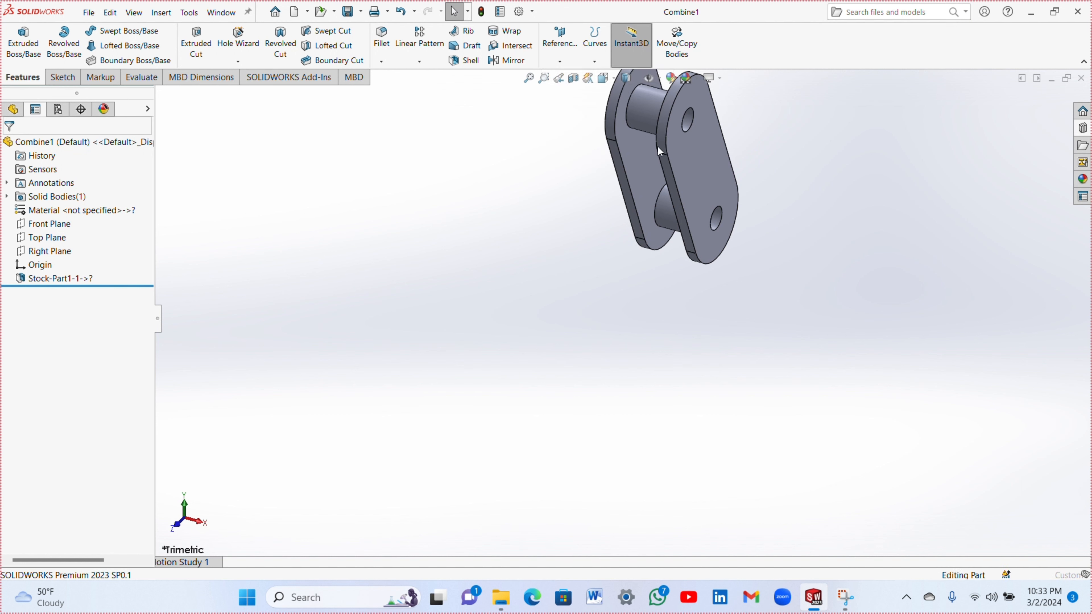
click(684, 163)
middle_drag(585, 163, 658, 231)
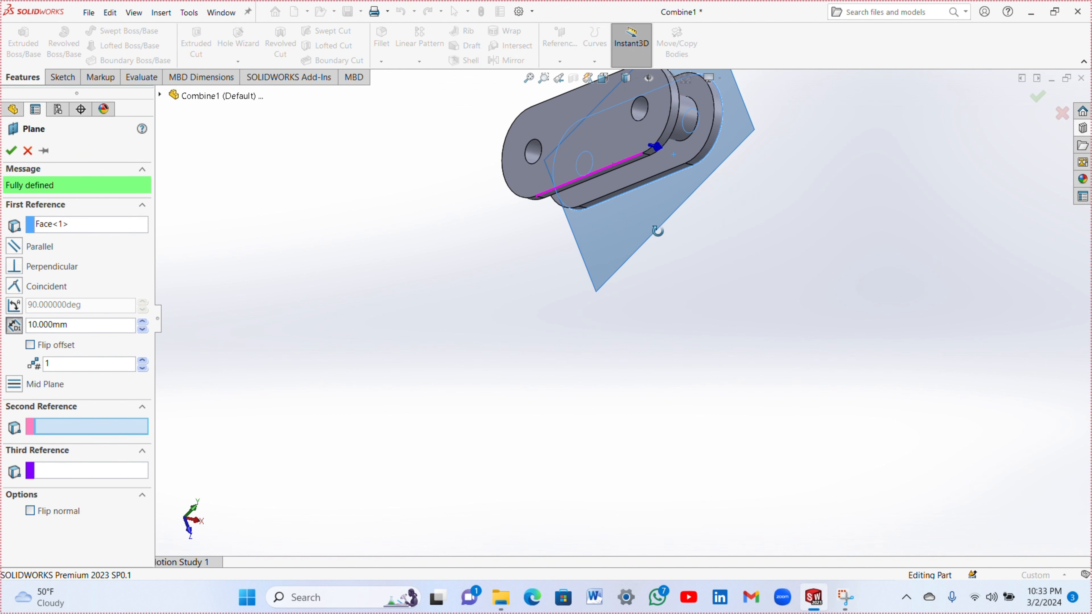
click(621, 124)
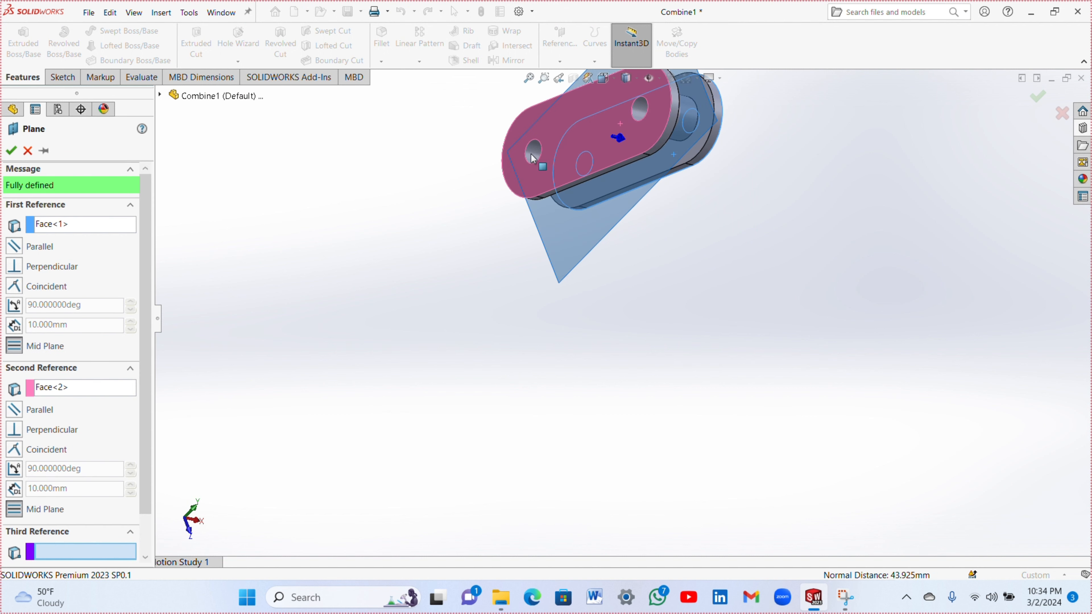
click(11, 151)
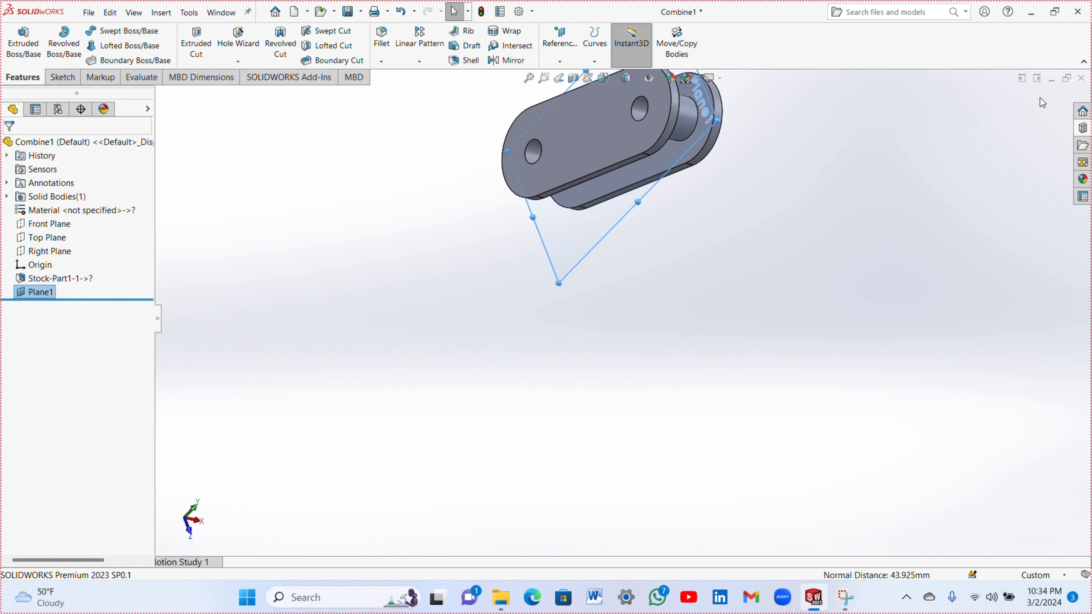
- Save and close the Combine1 part, and open Combine2 from the Chain and sprocket folder
click(354, 13)
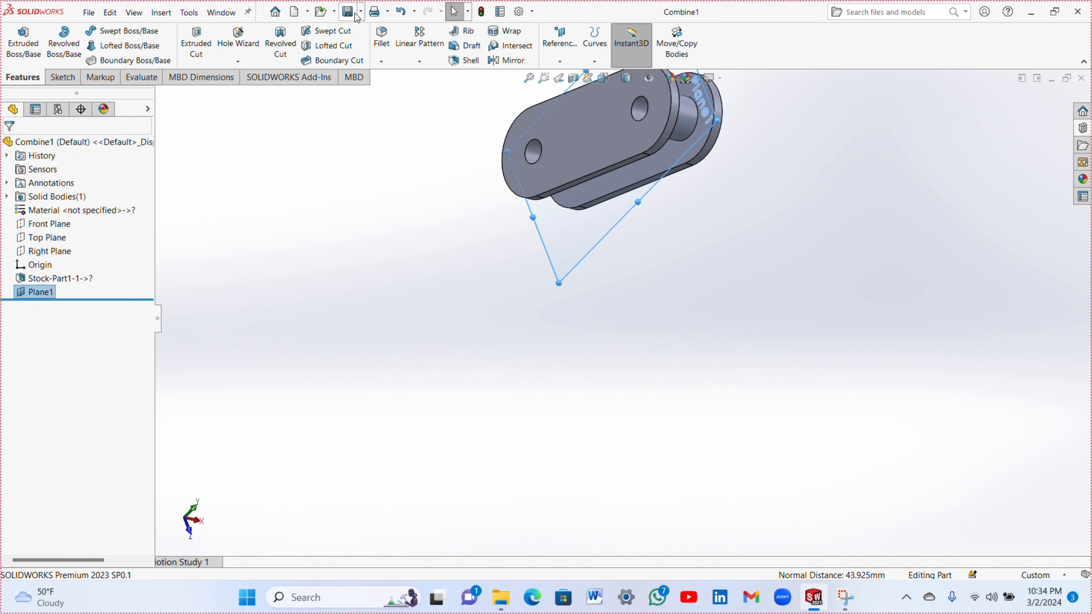
click(1082, 79)
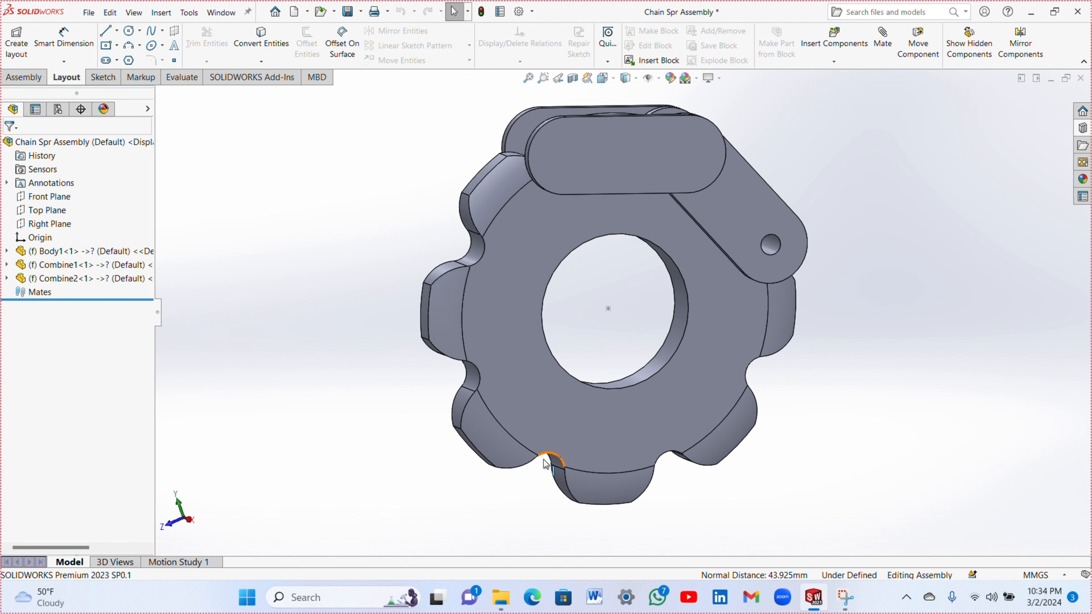
mouse_move(496, 604)
click(568, 524)
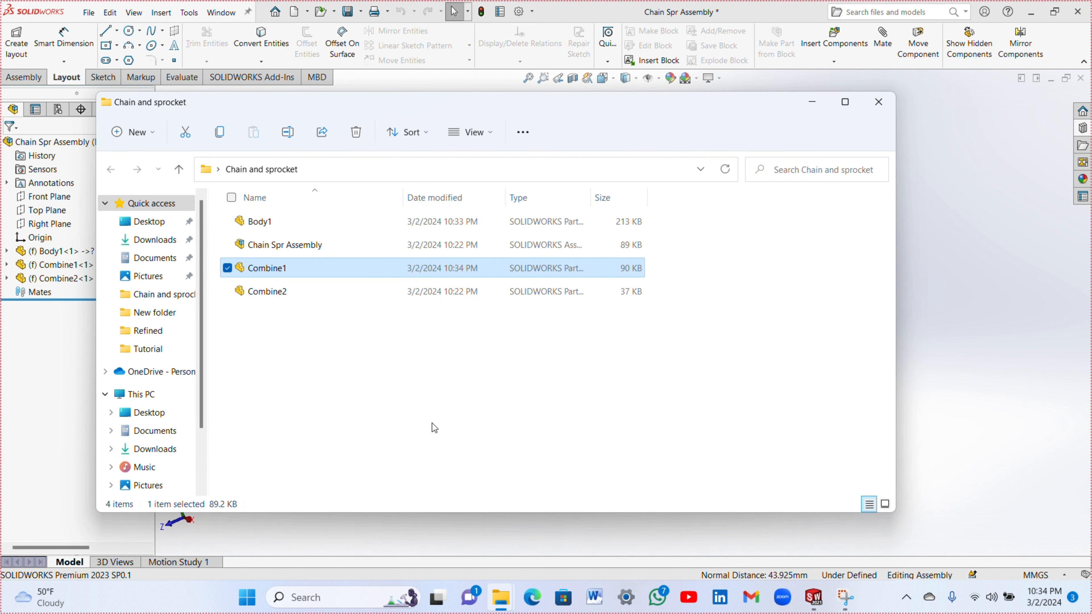
click(276, 293)
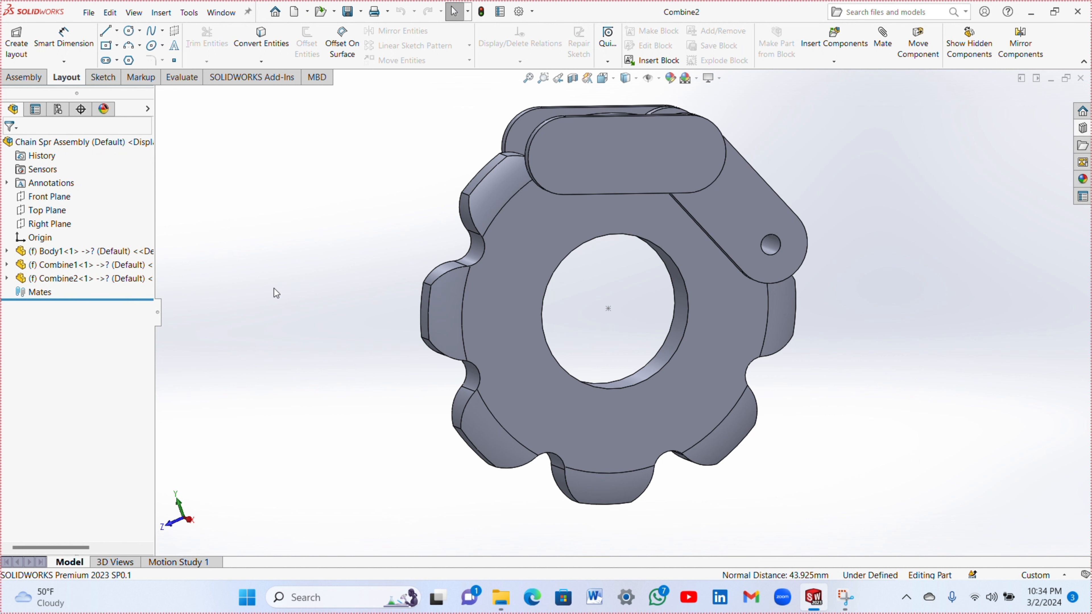
- Create a reference plane midway between the outer faces of the Combine2 link's two side plates
scroll(496, 215, up, 4)
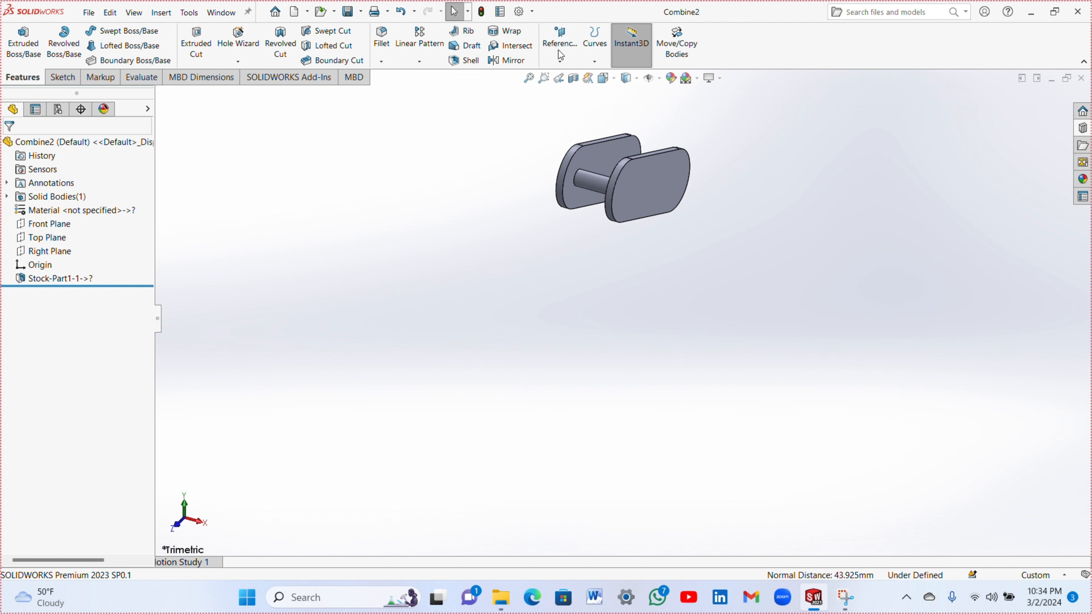
click(572, 62)
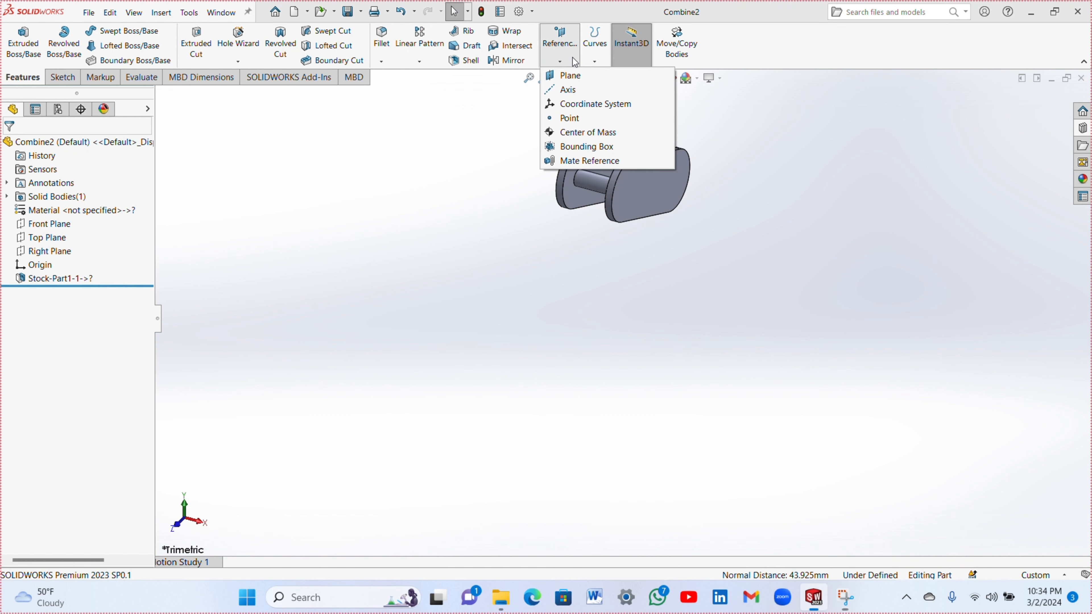
click(570, 76)
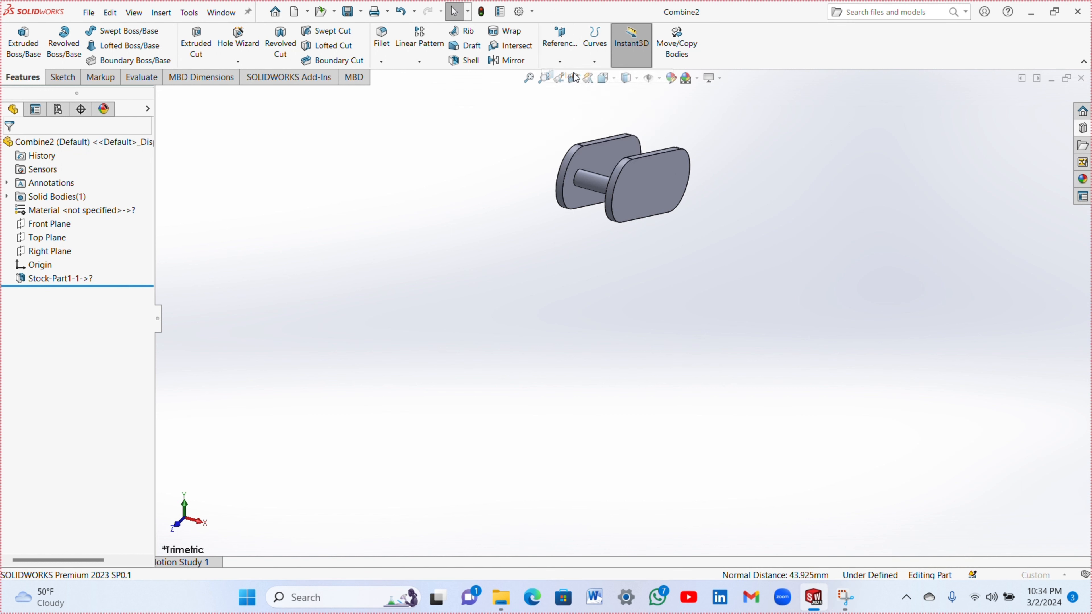
click(645, 179)
middle_drag(511, 151, 556, 215)
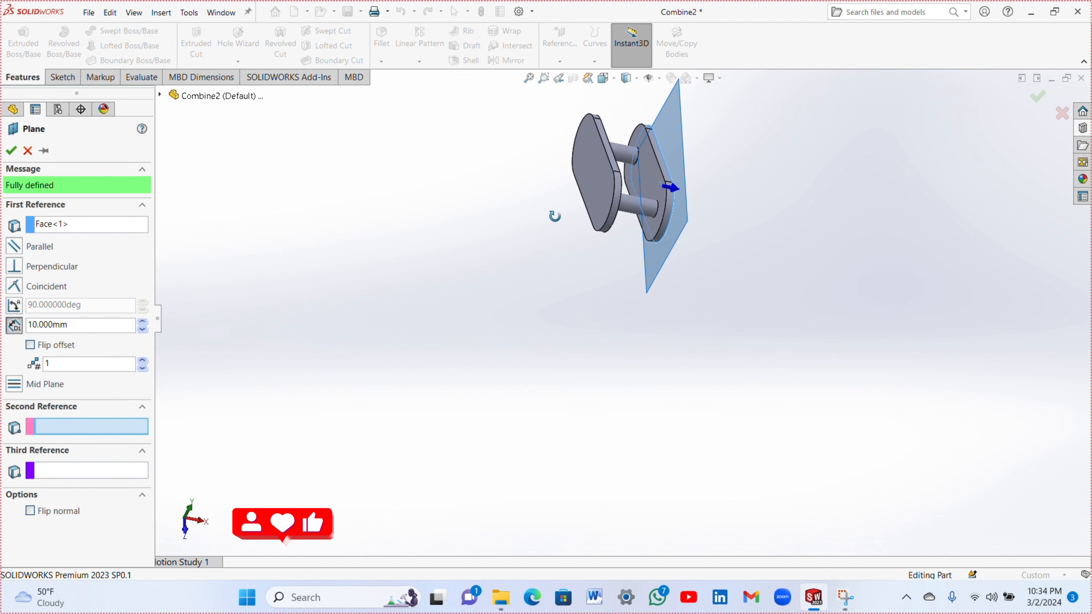
click(594, 181)
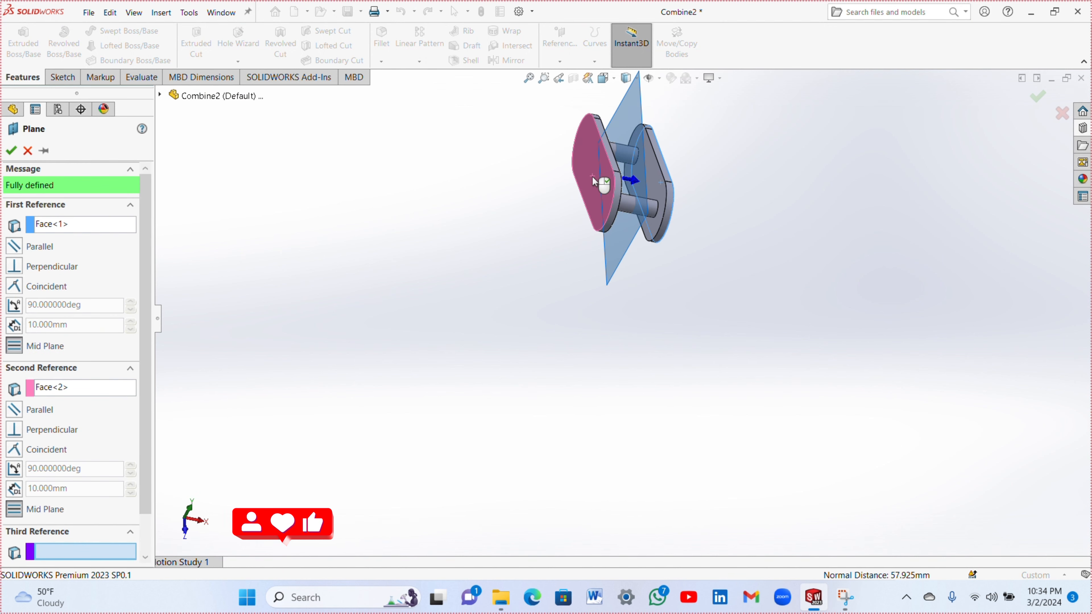
click(17, 150)
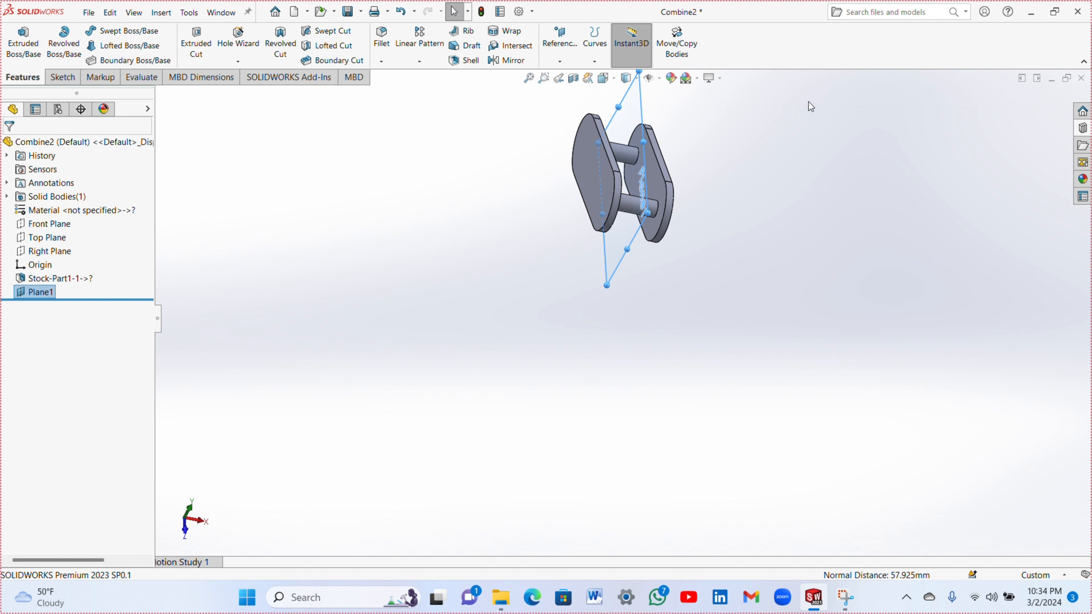
- Save and close the Combine2 part, and expand the Body1 component's features in the assembly tree
click(350, 17)
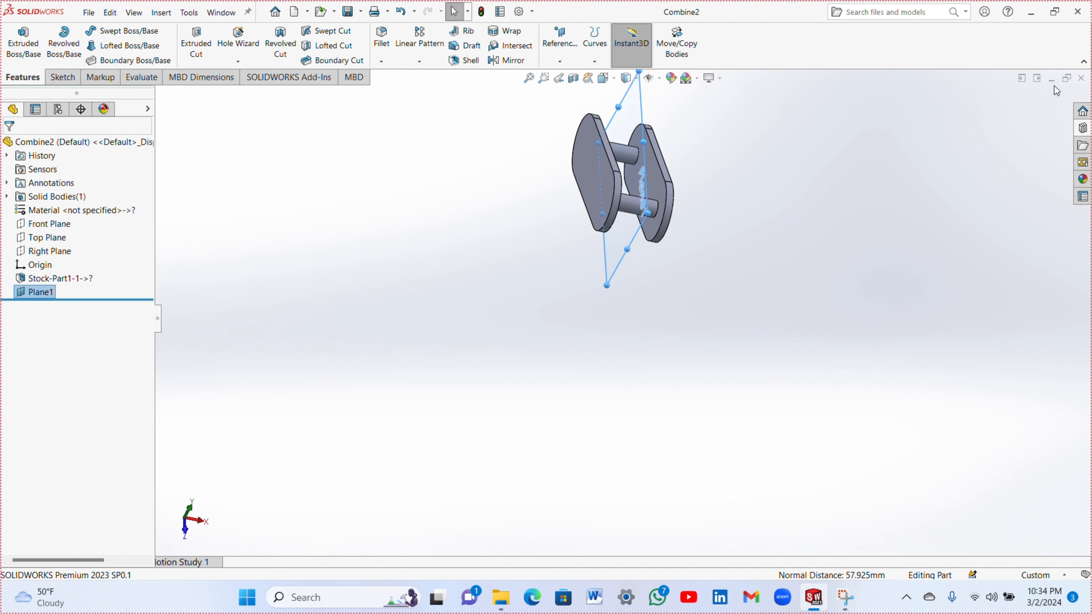
click(1082, 79)
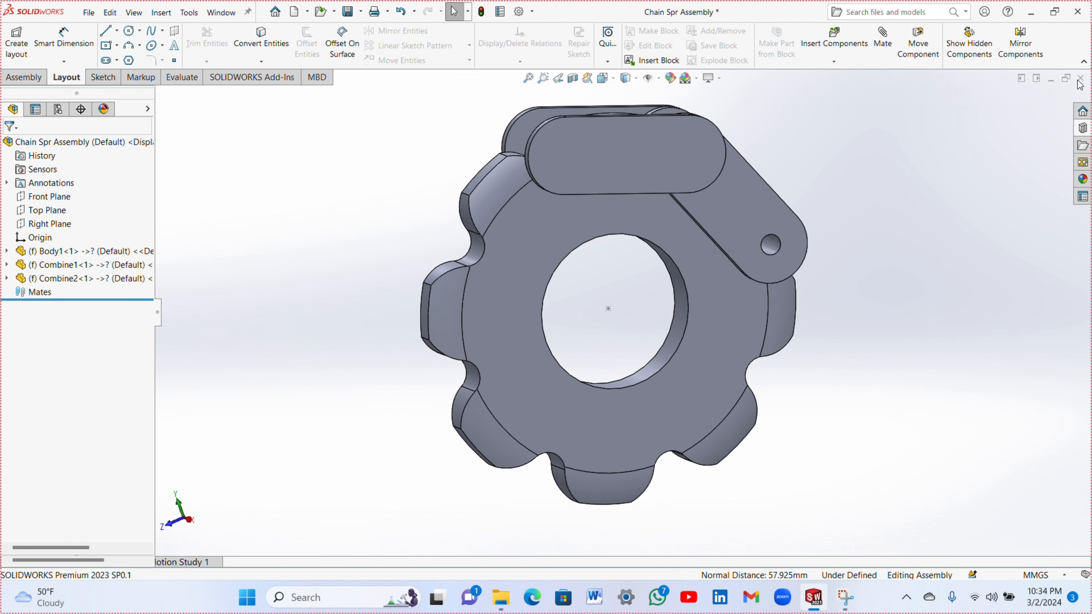
click(7, 251)
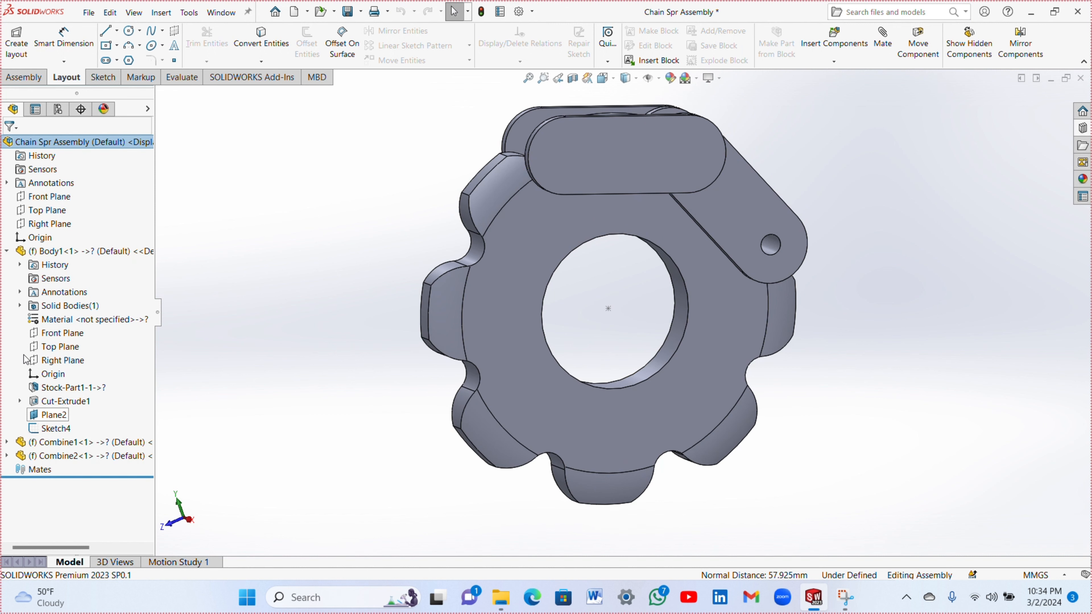
- Check the features of the Combine1 and Combine2 components in the assembly tree, leaving every component collapsed
click(8, 252)
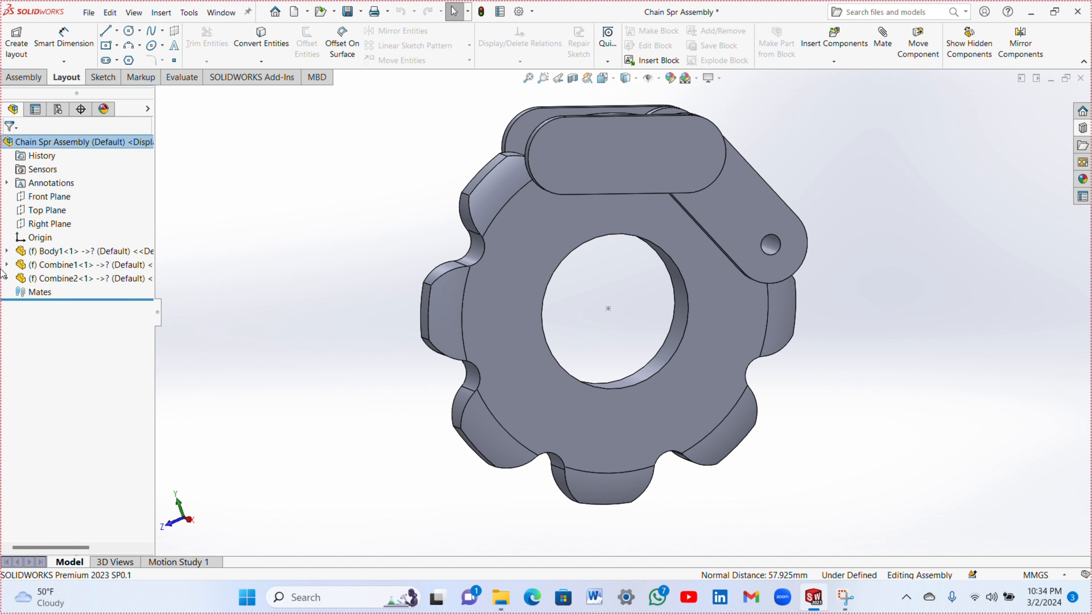
click(7, 265)
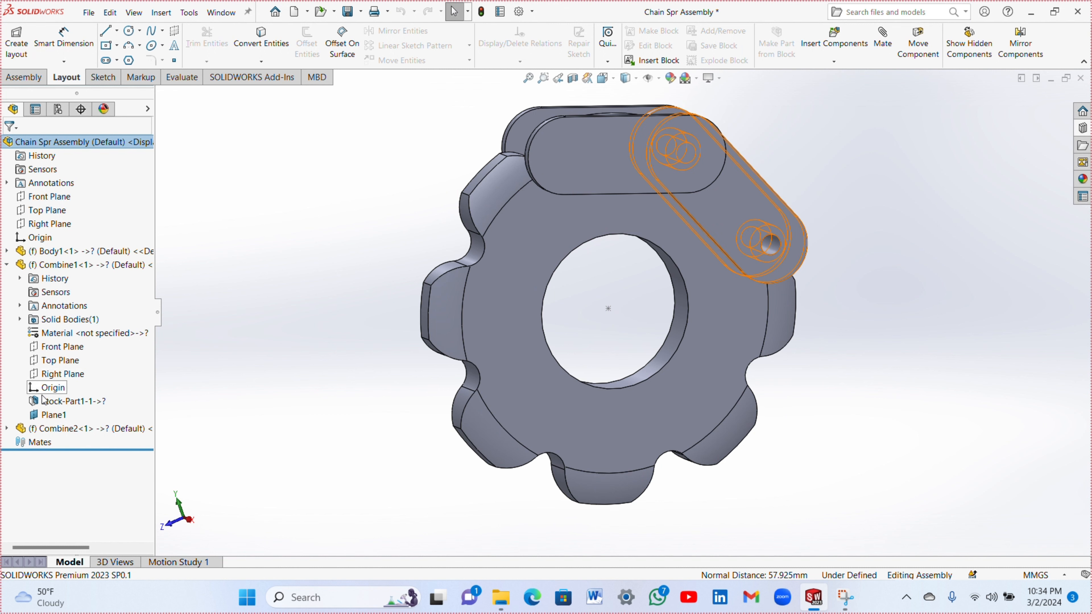
click(7, 265)
click(7, 279)
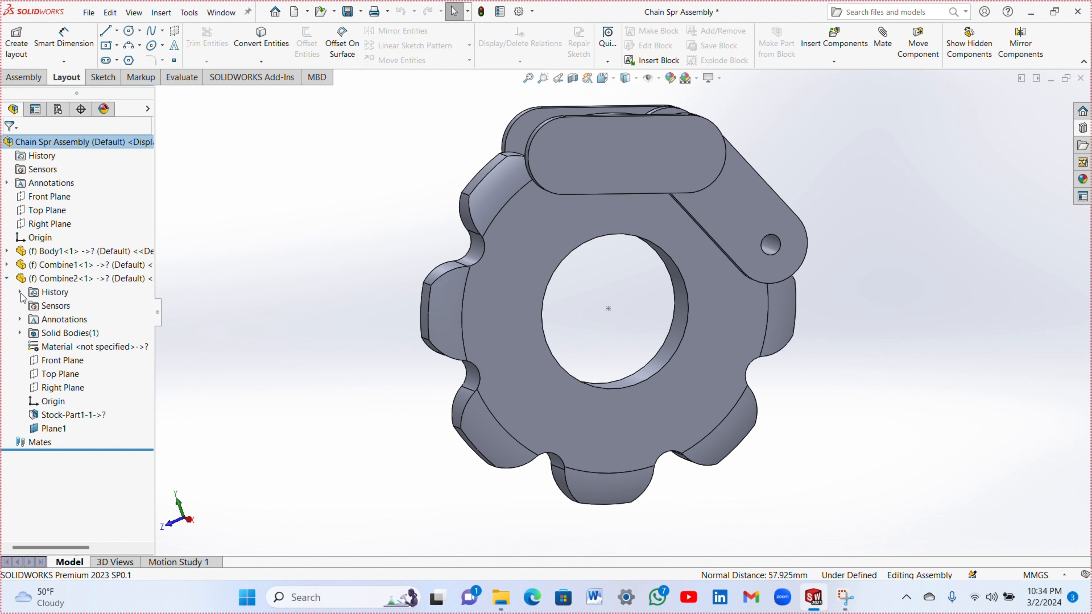
click(7, 279)
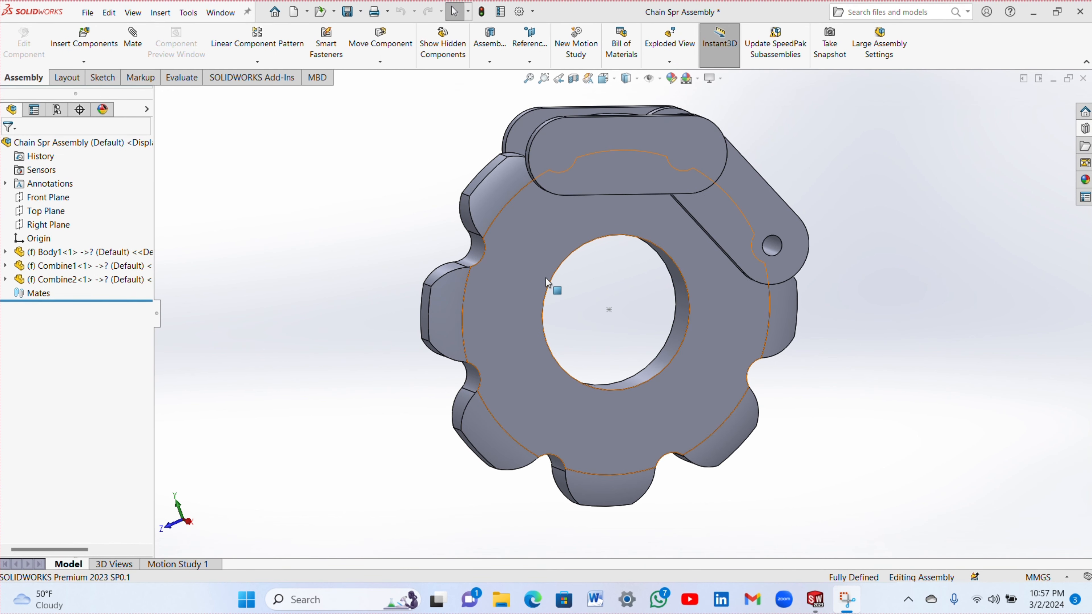
- Float the Body1, Combine1 and Combine2 components together so they are free to move in the assembly
drag(927, 109, 384, 505)
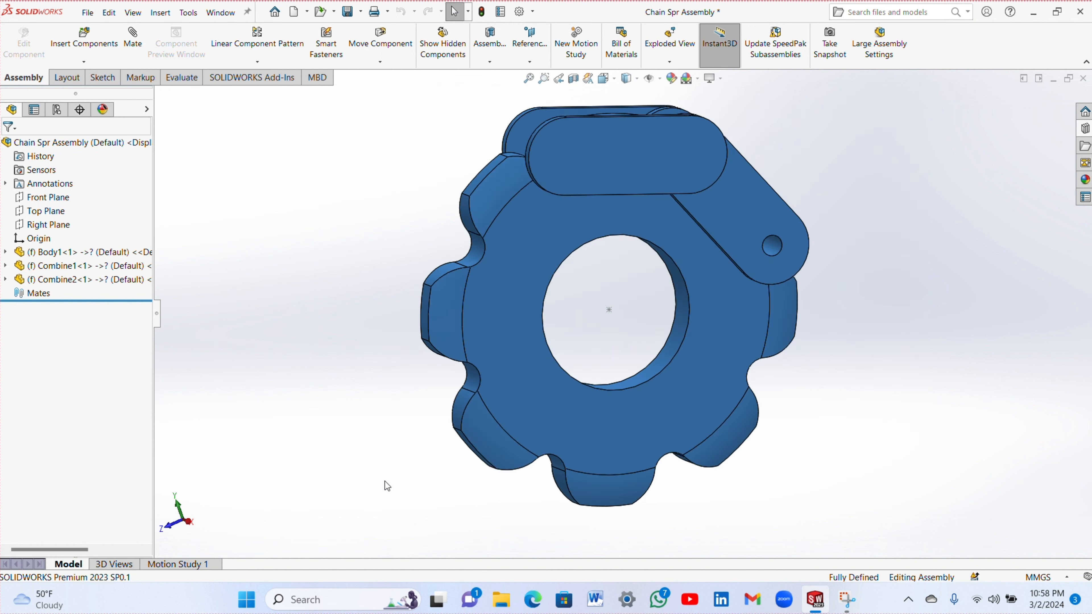
right_click(496, 315)
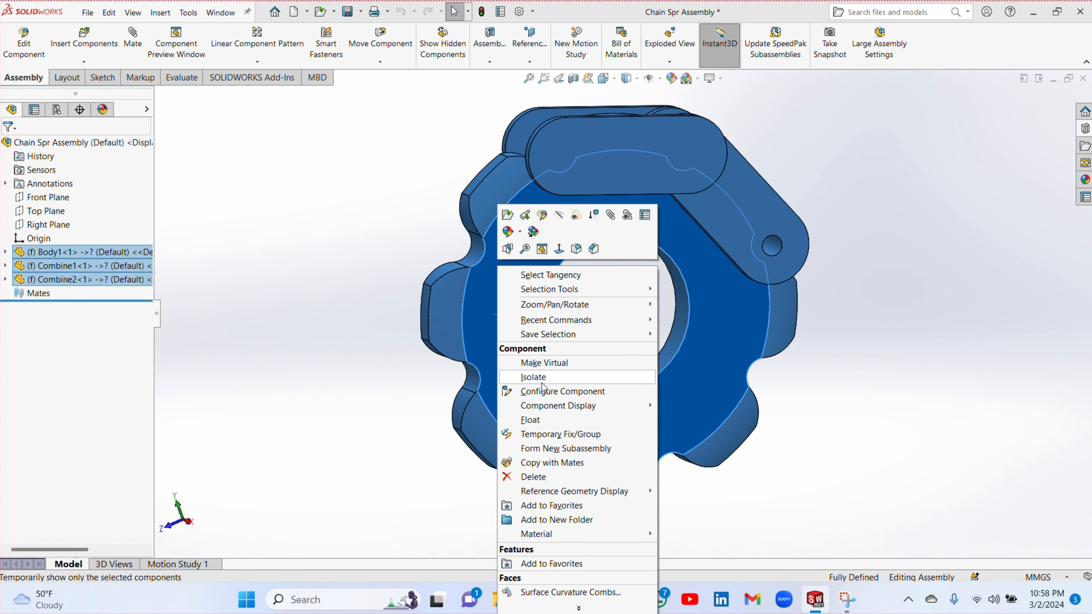
click(543, 425)
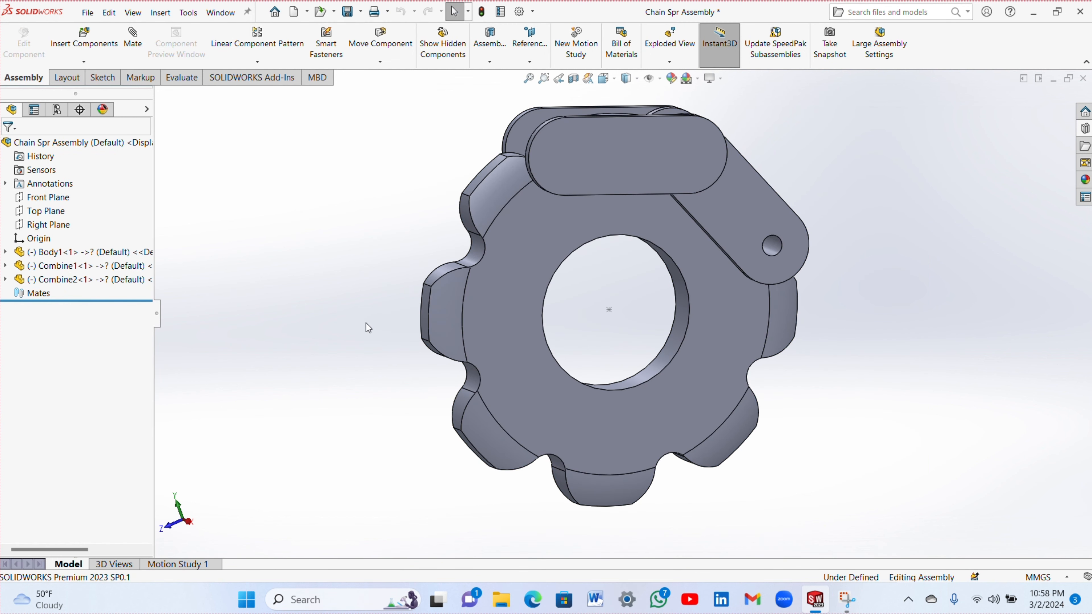
- Move the Combine2 and Combine1 links off the wheel, placing them beside it with Combine2 above Combine1
drag(633, 151, 361, 171)
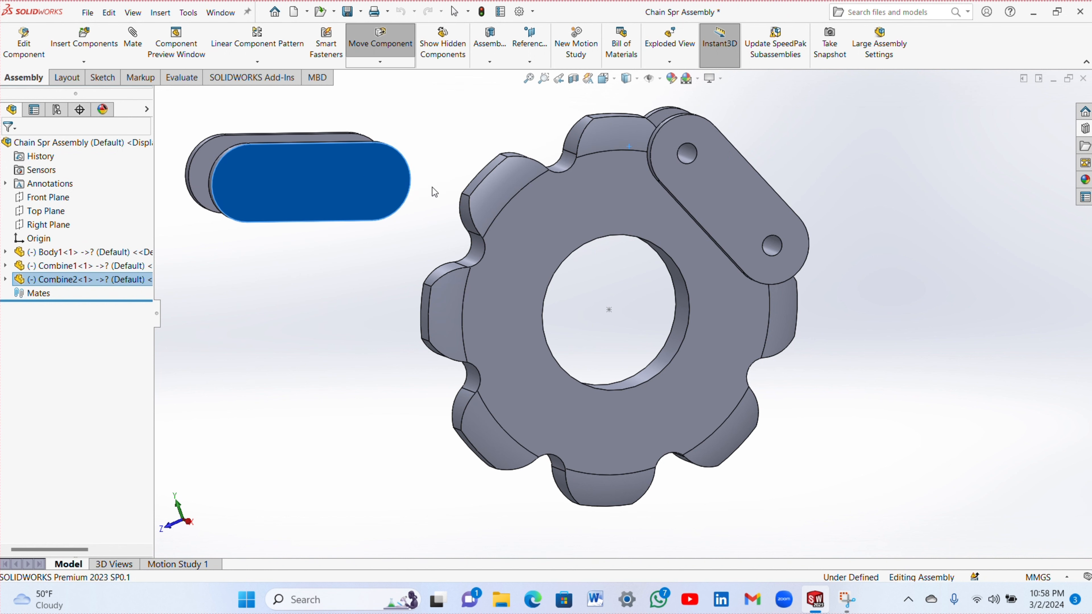
drag(781, 251, 320, 336)
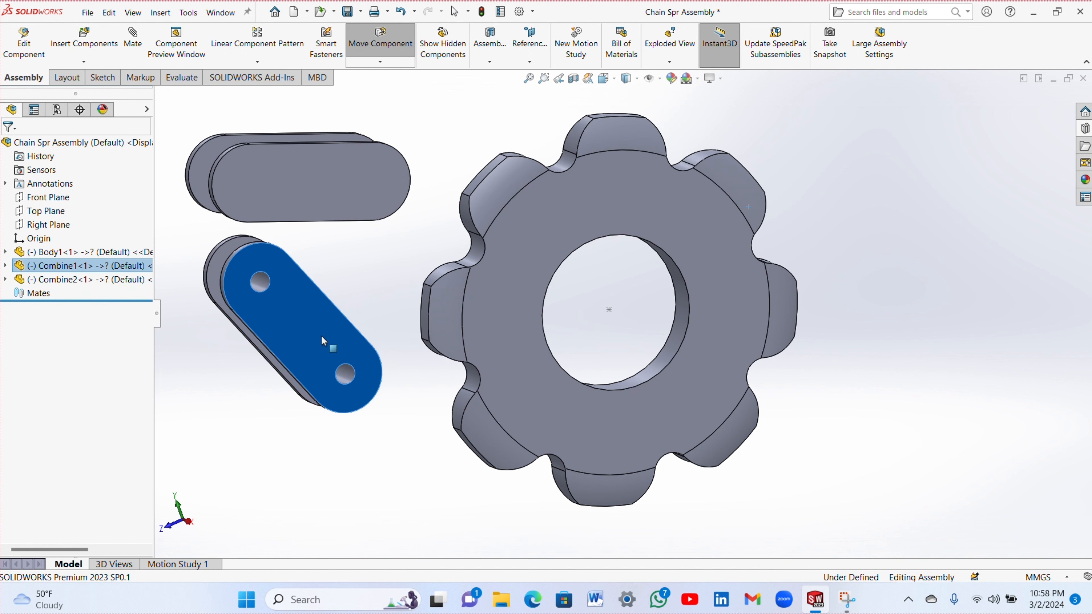
click(395, 262)
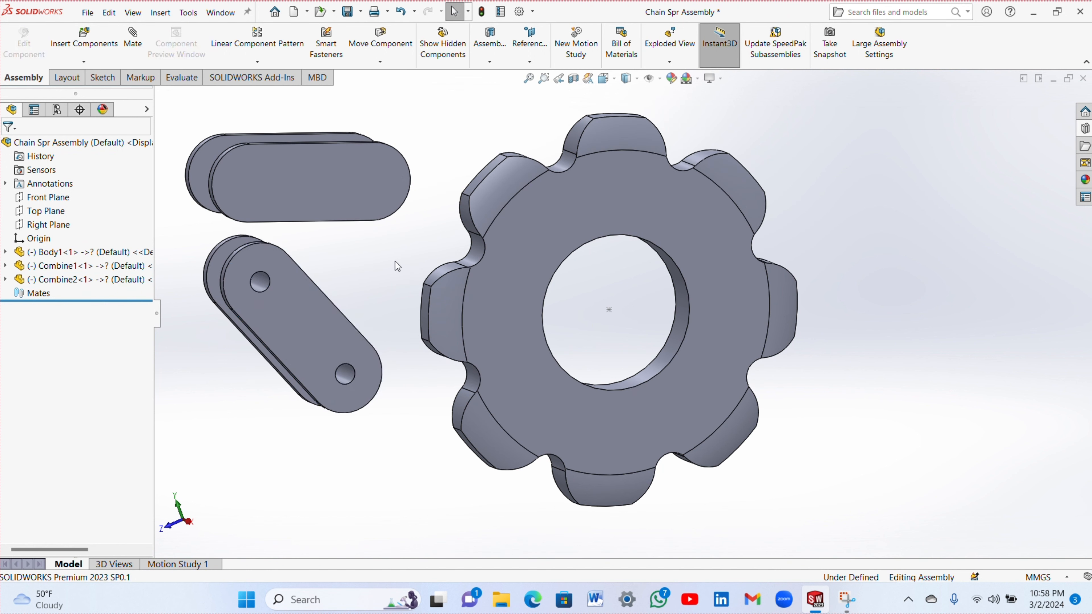
- Add a coincident mate between the wheel's centre sketch point and the assembly origin
click(133, 47)
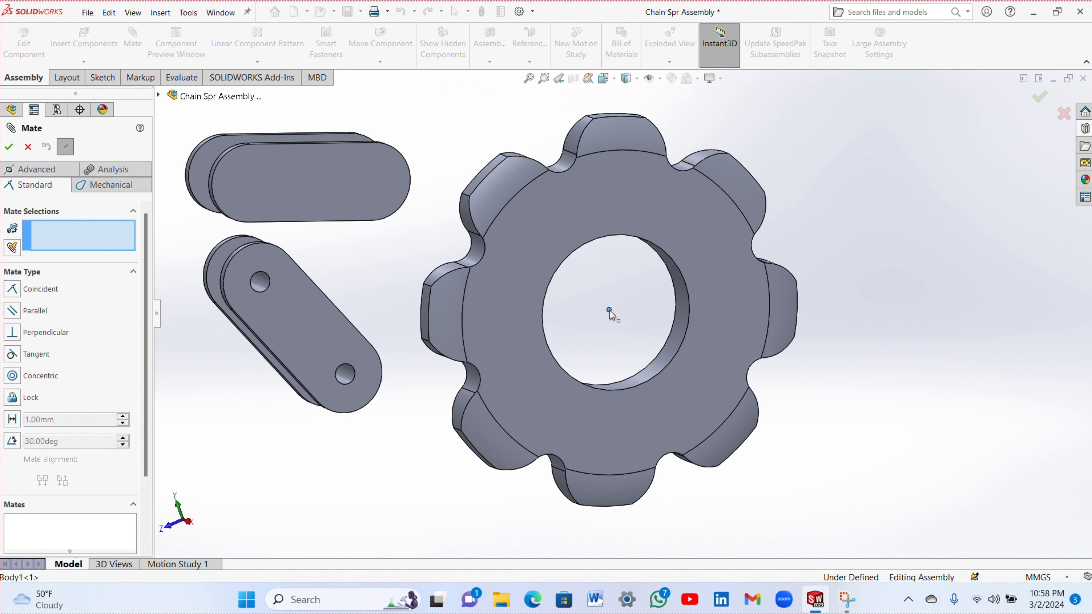
click(609, 310)
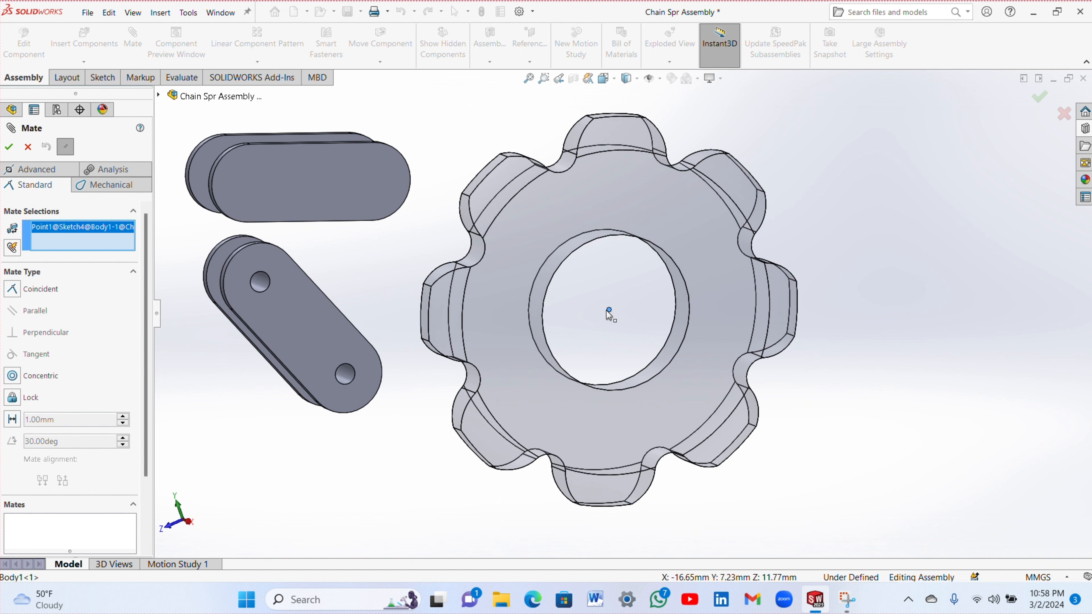
click(159, 95)
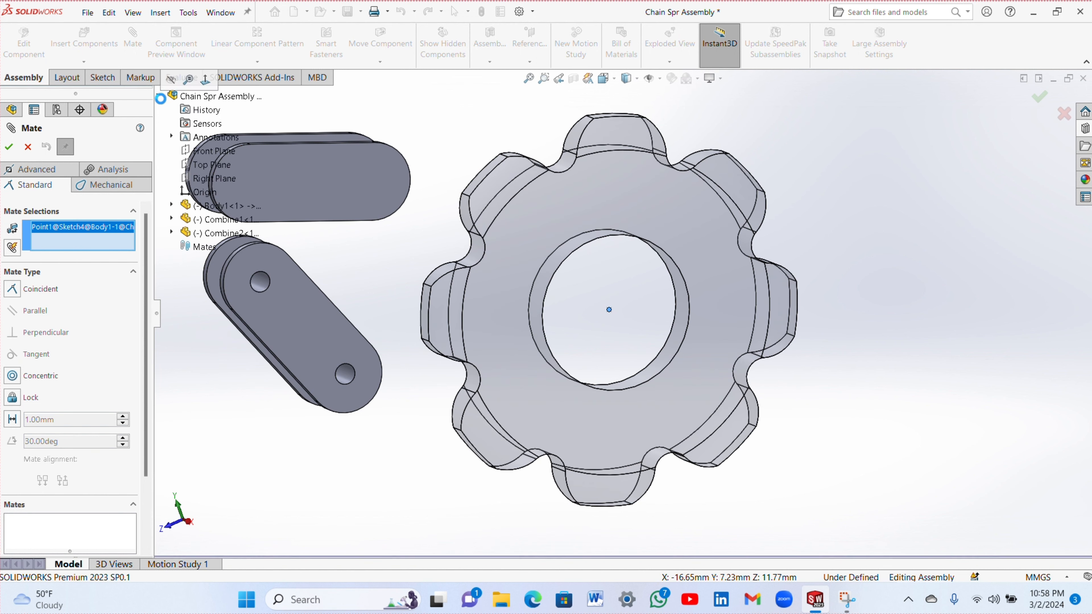
click(198, 195)
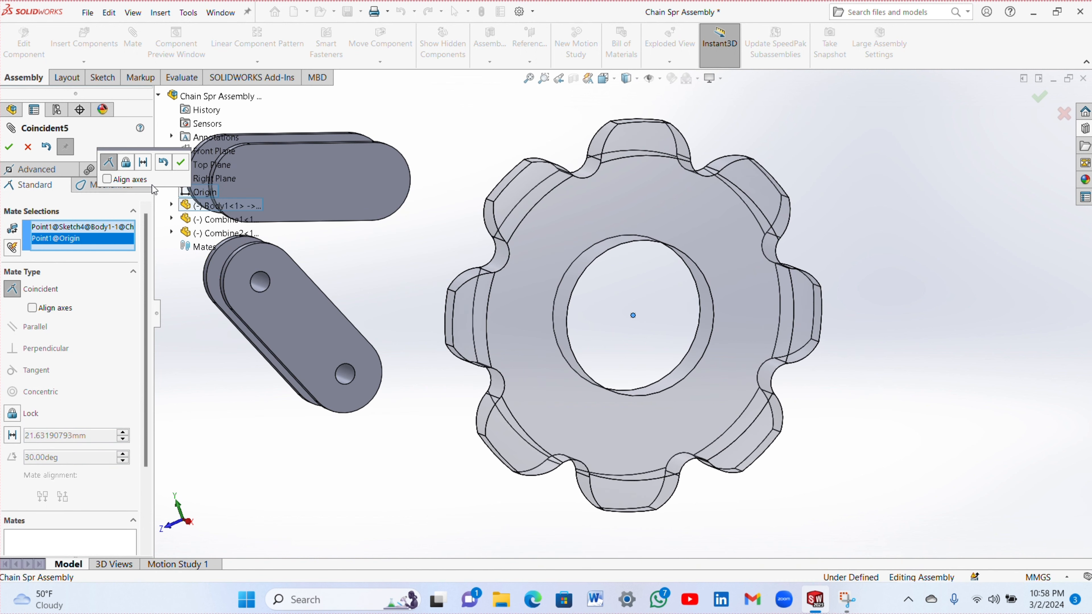
click(180, 162)
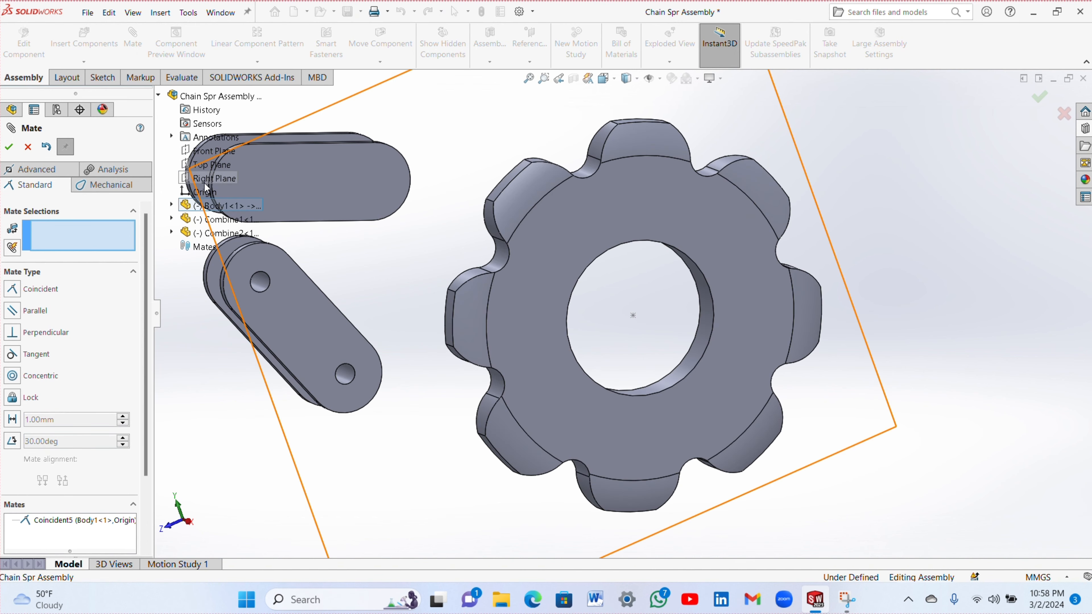
- Mate the assembly's Right Plane coincident with Plane2 of Body1, and turn the wheel about its centre
drag(555, 228, 631, 205)
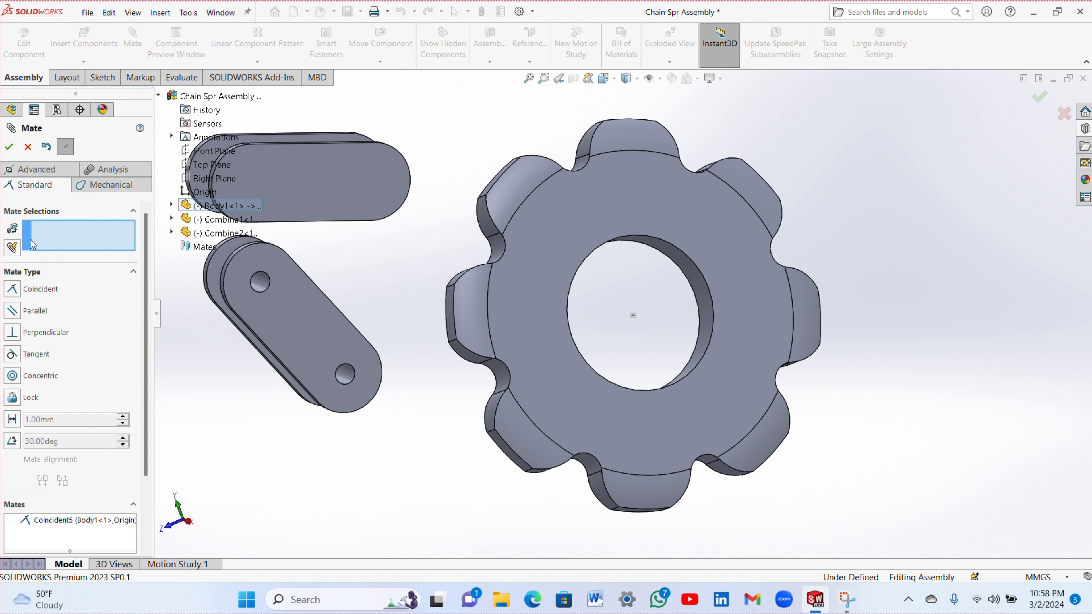
click(190, 178)
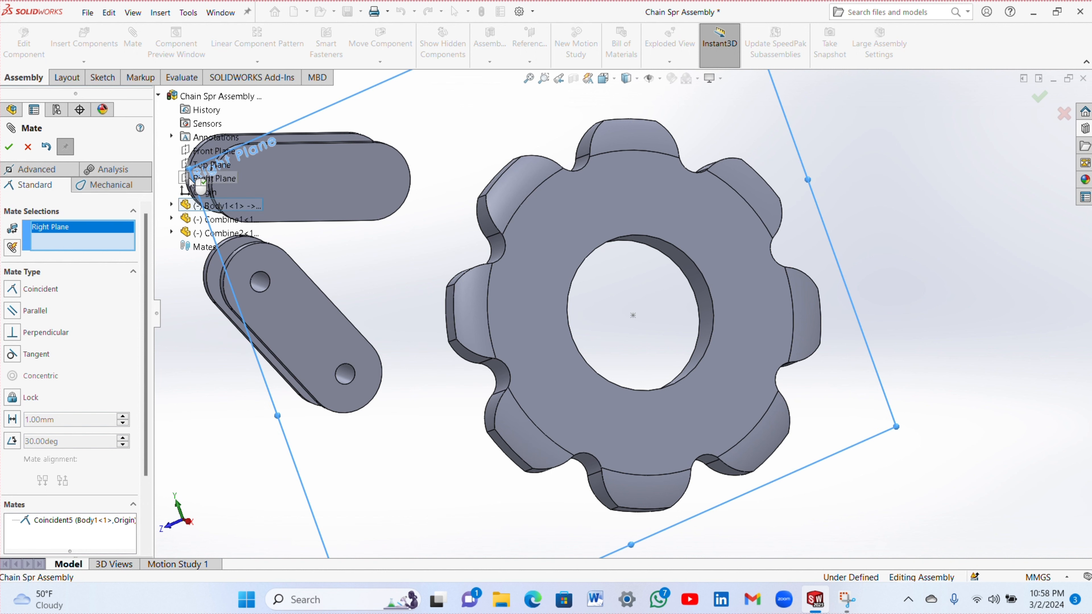
click(173, 206)
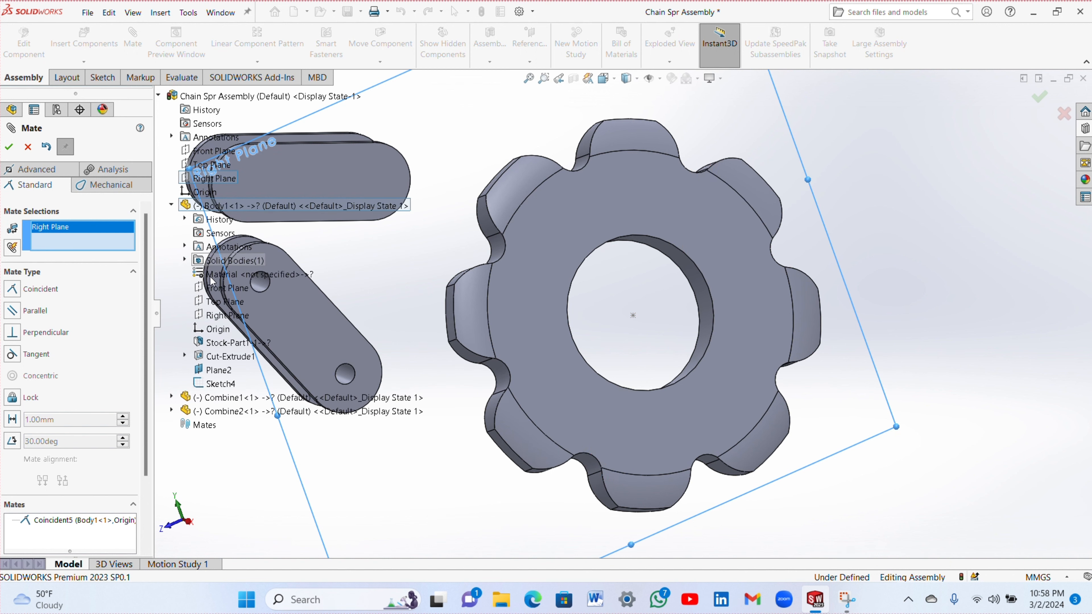
click(207, 371)
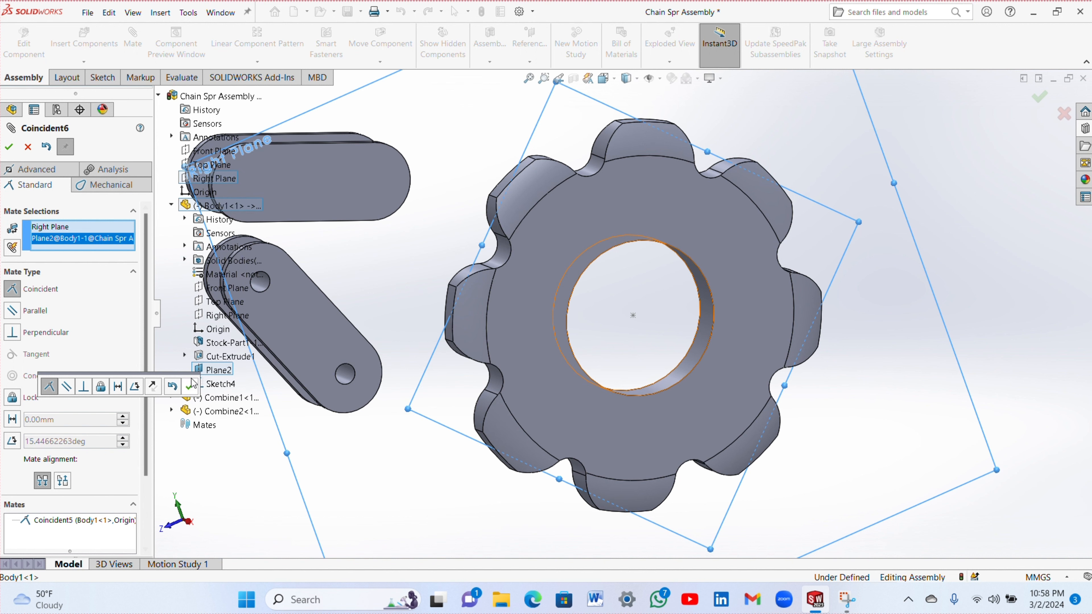
click(191, 387)
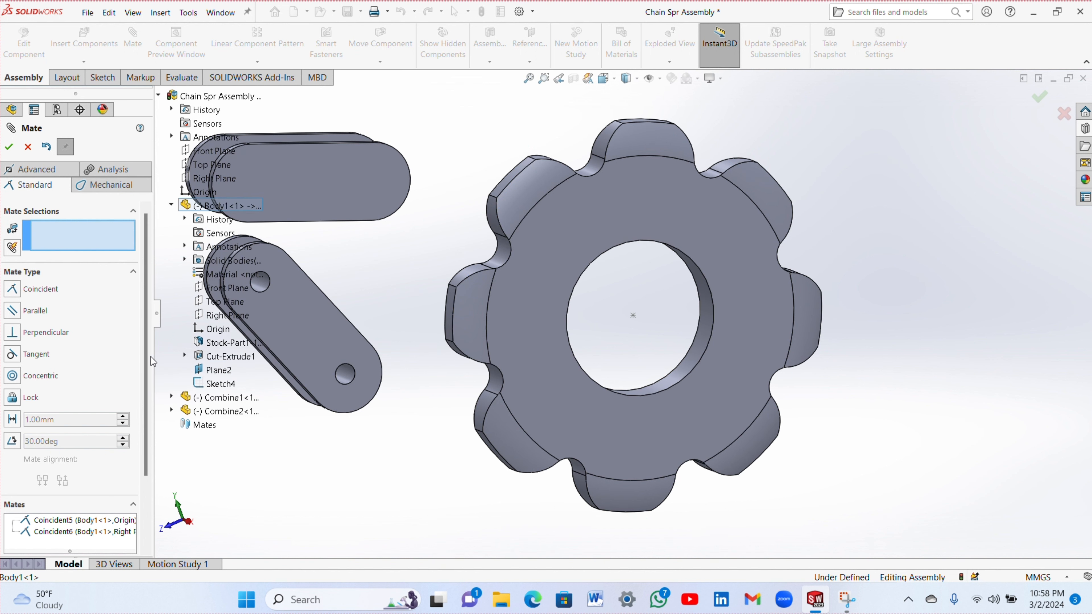
click(9, 148)
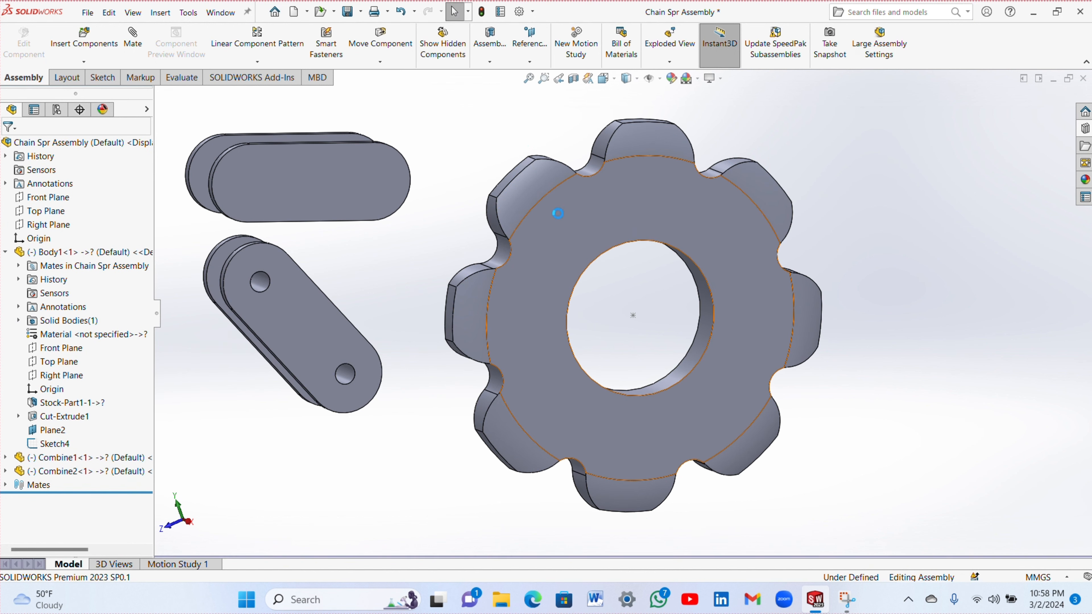
drag(529, 228, 646, 215)
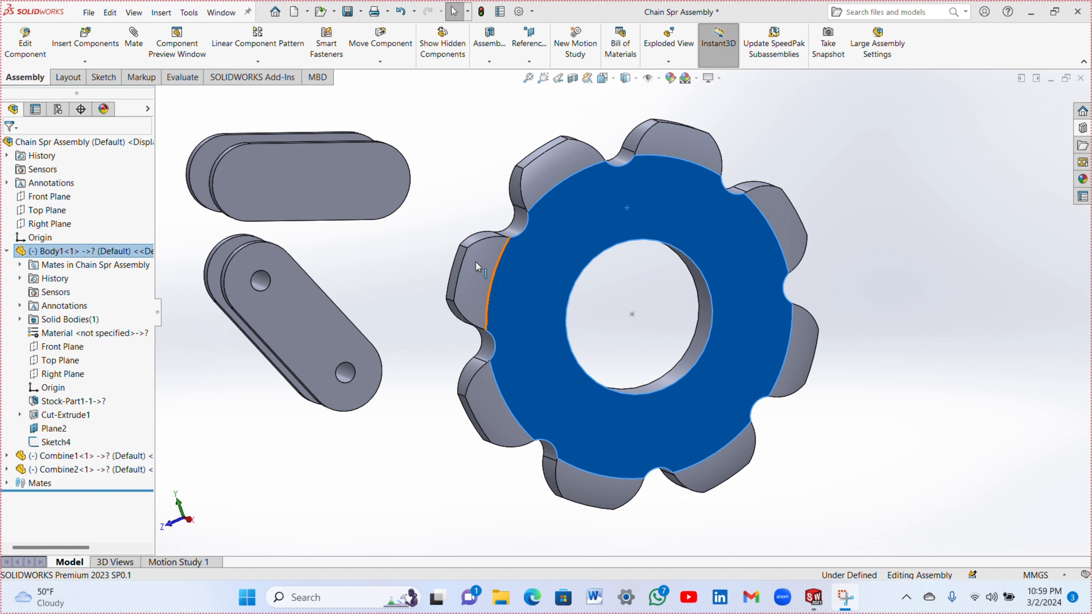
click(439, 230)
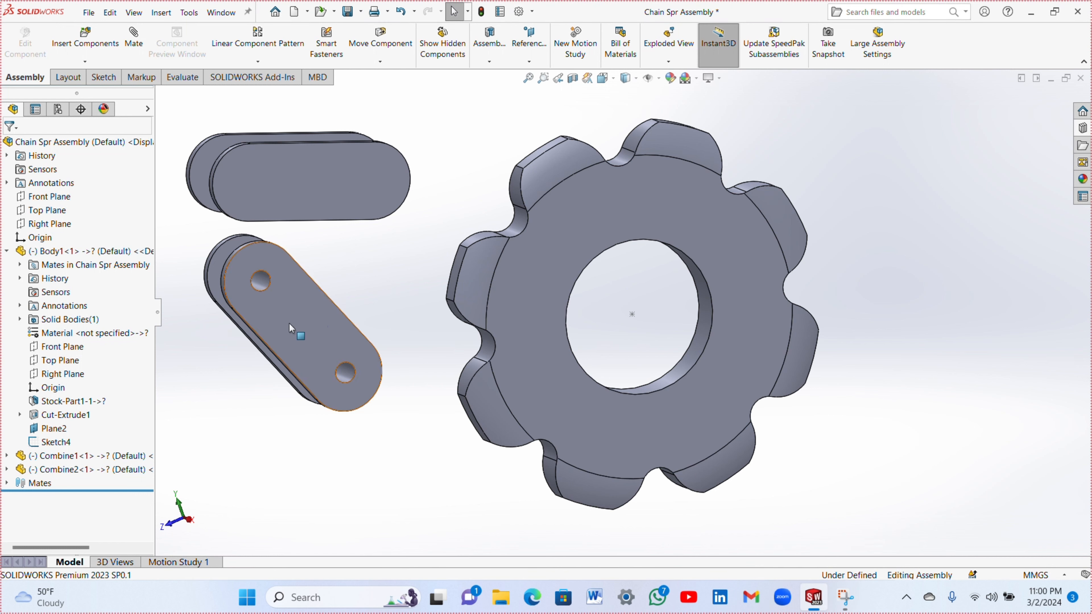
- On the assembly's Right Plane, sketch an origin-centred circle through a tooth gap's centre point, radius about 132.89 mm
click(39, 224)
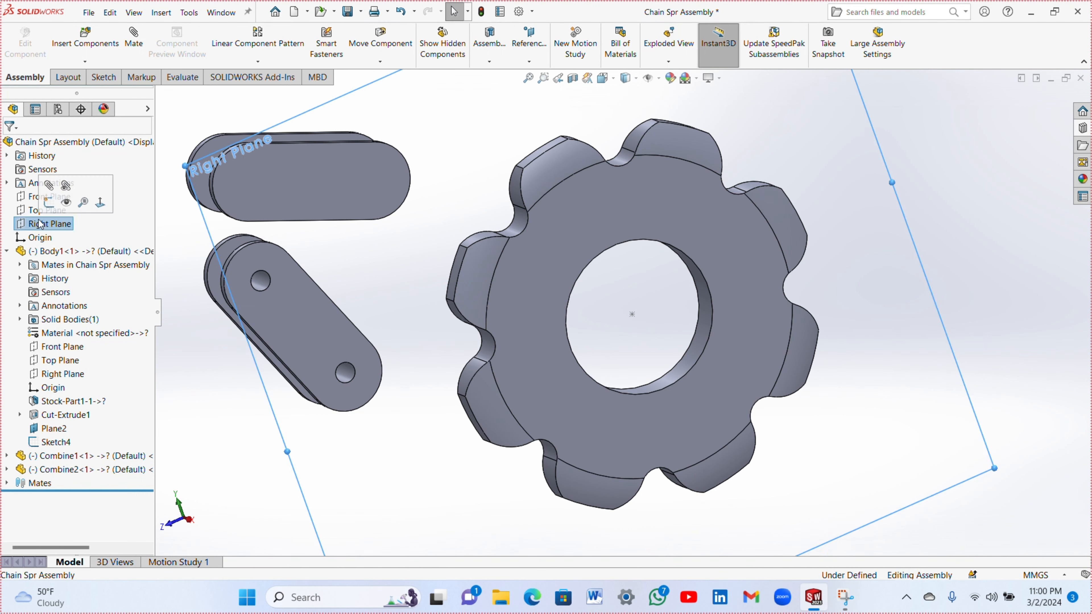
click(46, 210)
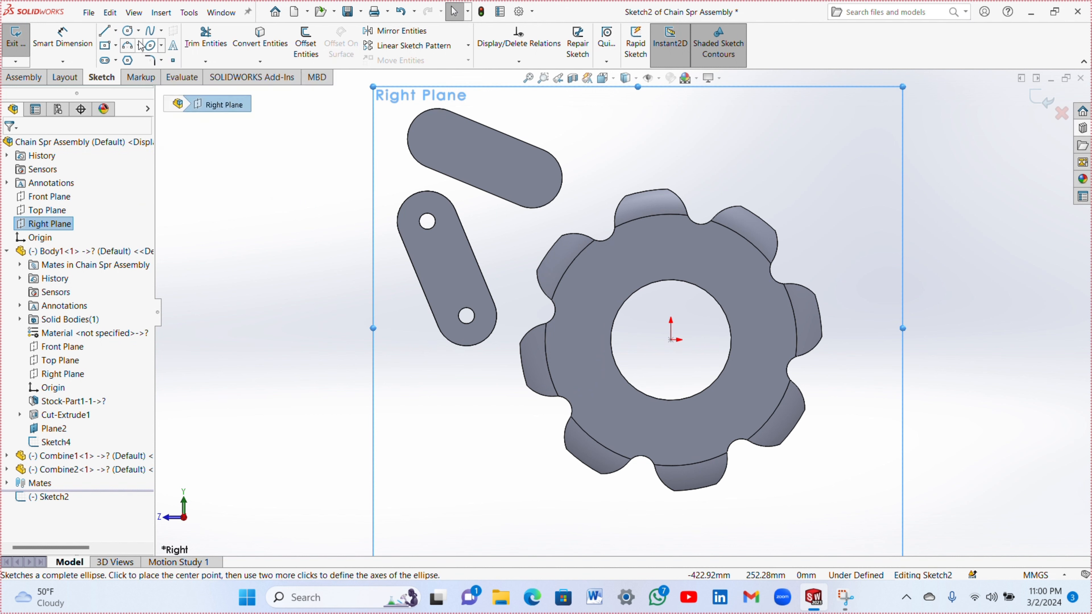
click(131, 37)
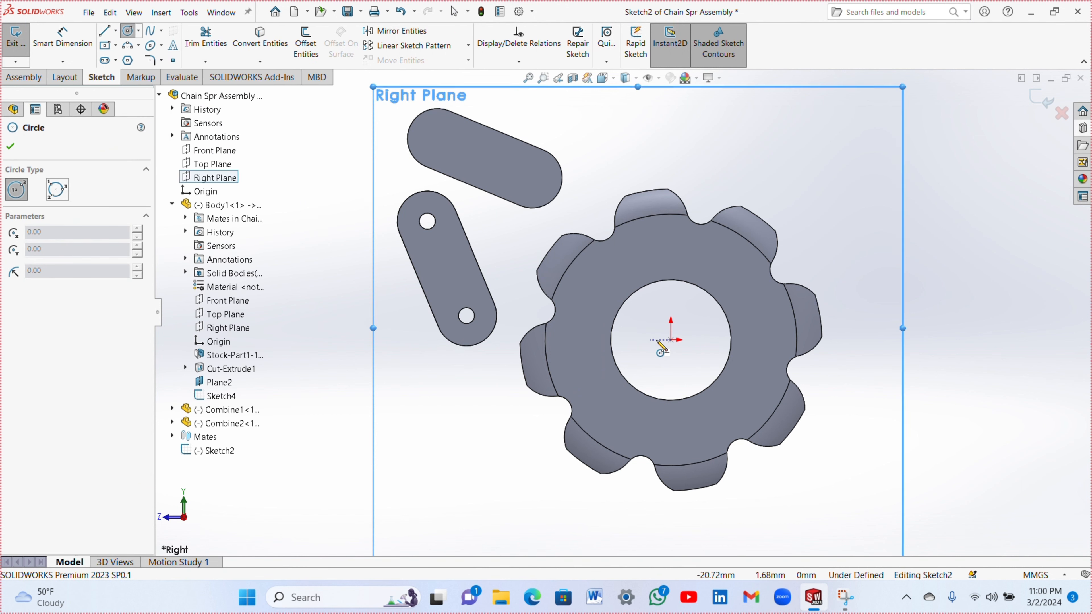
click(671, 340)
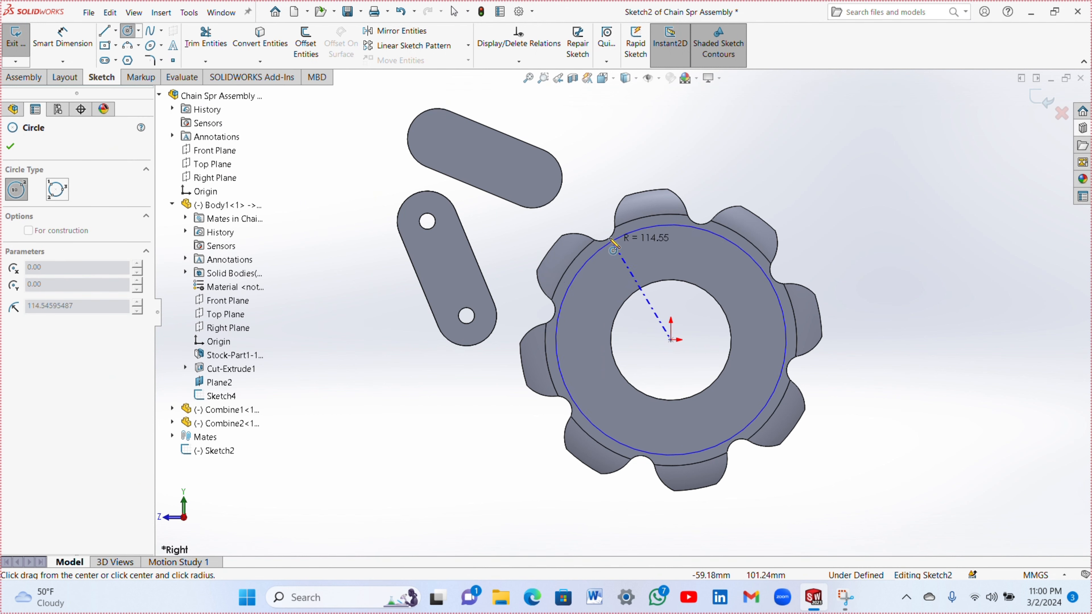
click(601, 226)
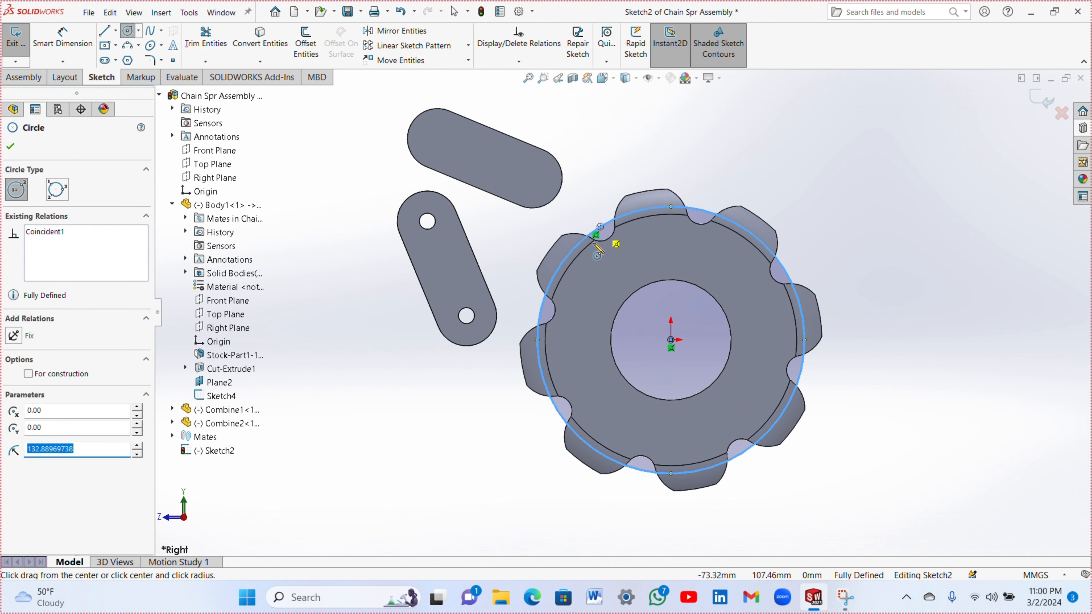
click(11, 151)
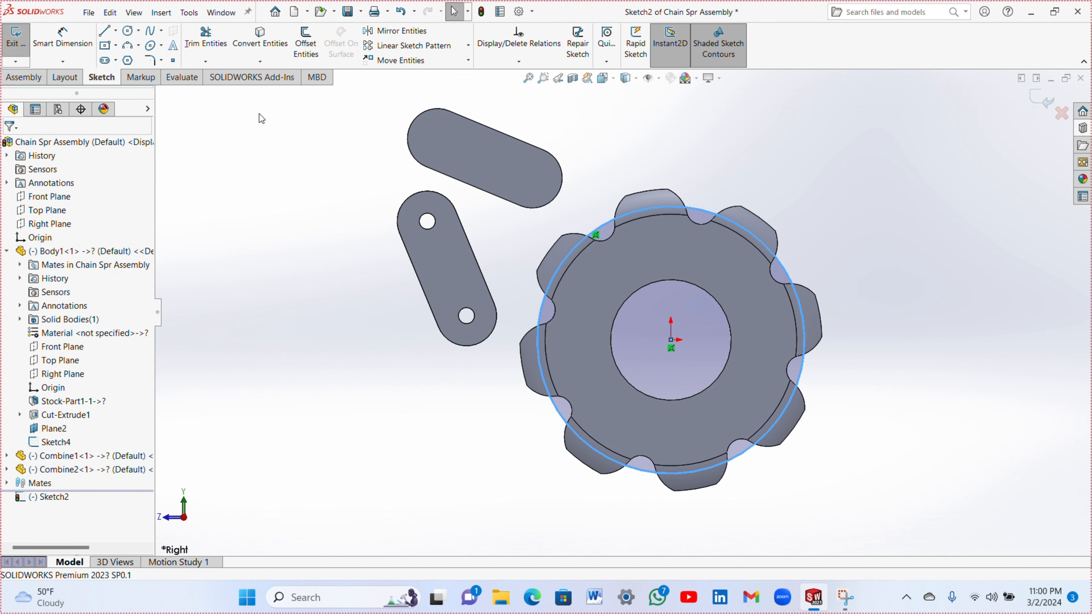
- Draw a line about 101.7 mm long on the circle between the centres of two neighbouring tooth gaps
click(103, 30)
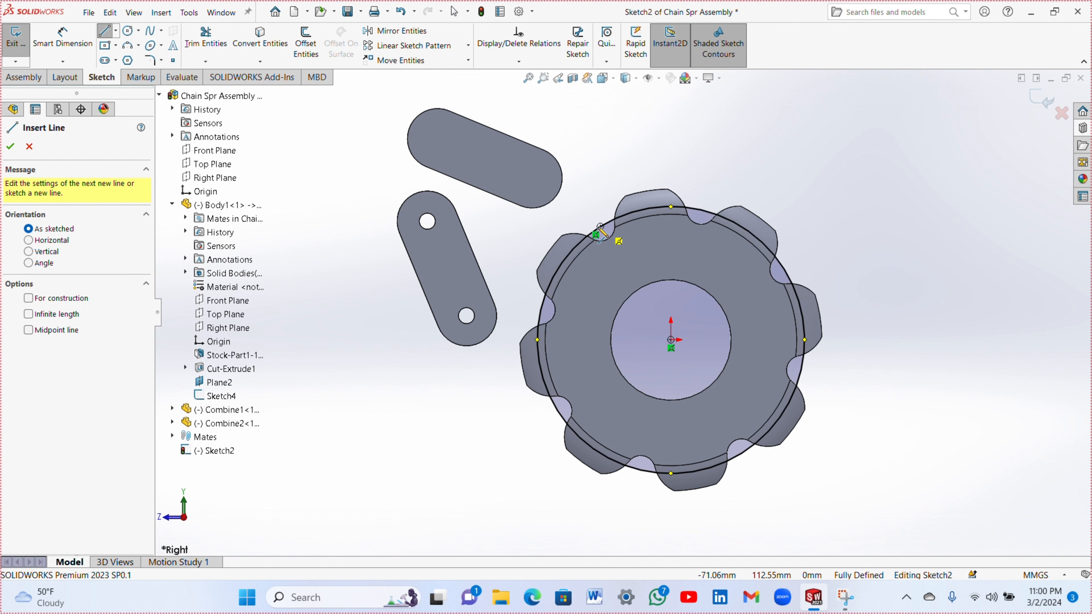
click(596, 234)
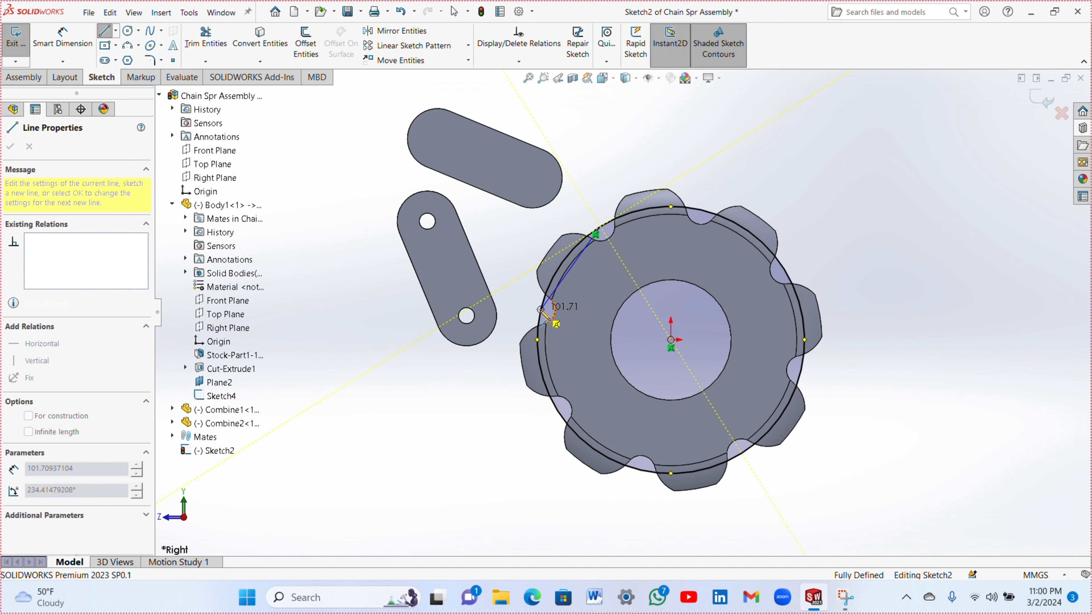
click(541, 310)
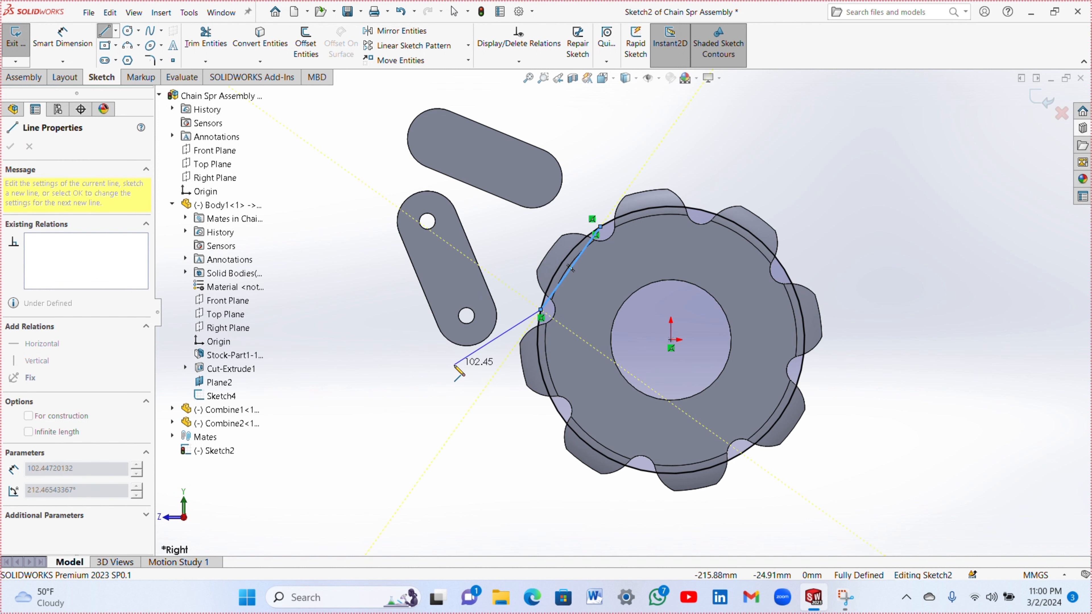
key(Escape)
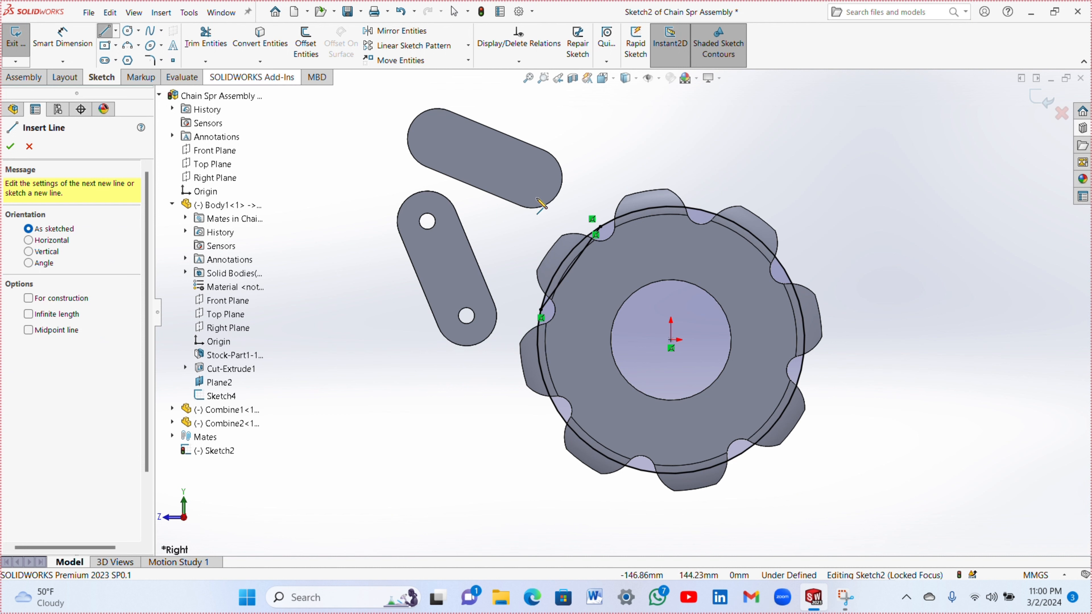
- Draw a horizontal line about 263 mm long, tangent to the circle and starting at its topmost point, extending away from the loose links
click(671, 206)
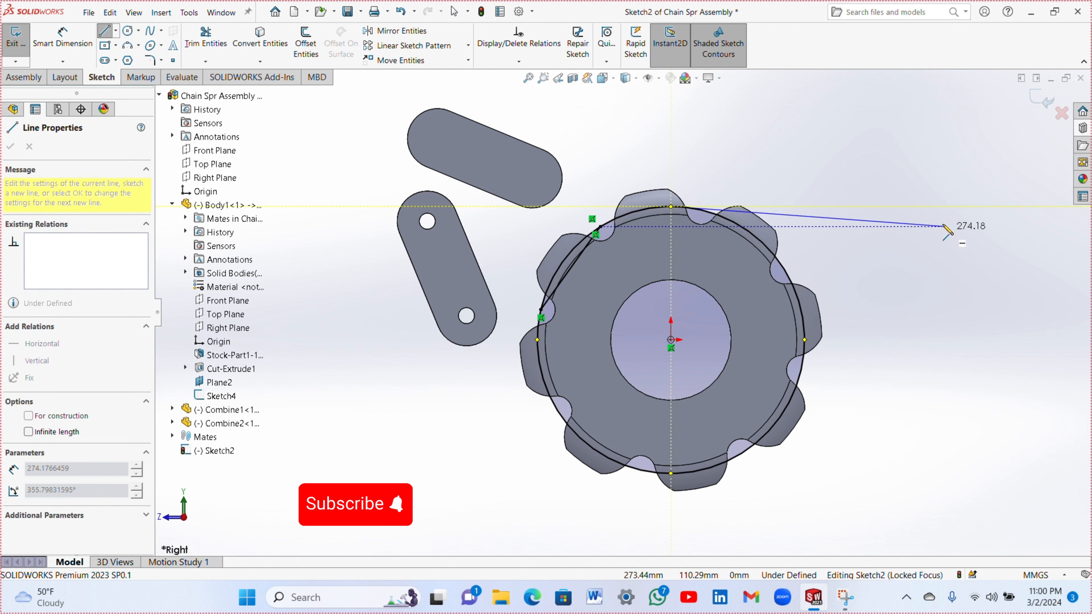
click(936, 206)
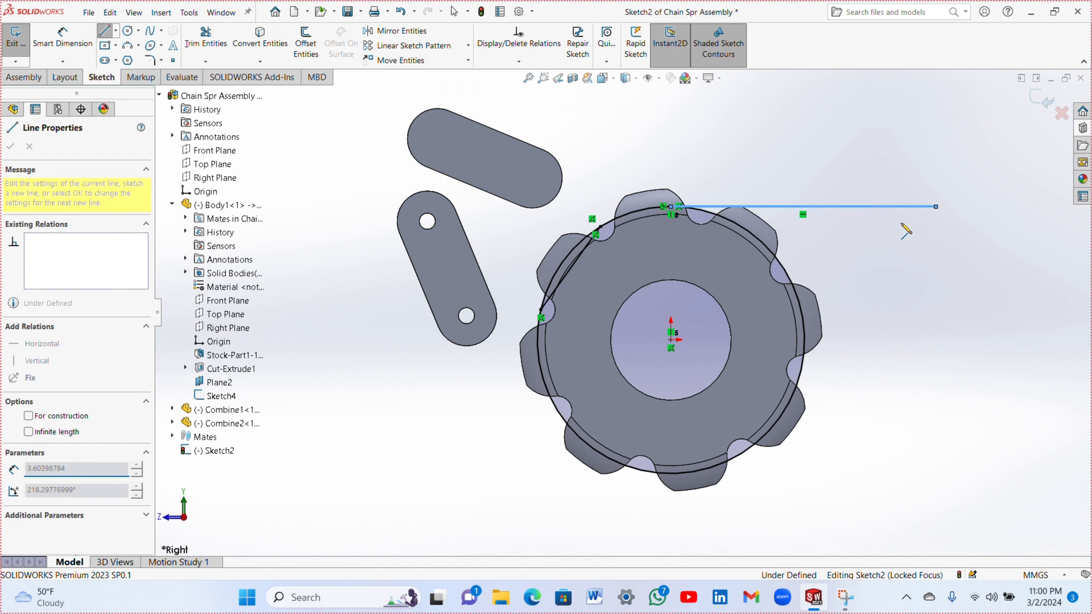
key(Escape)
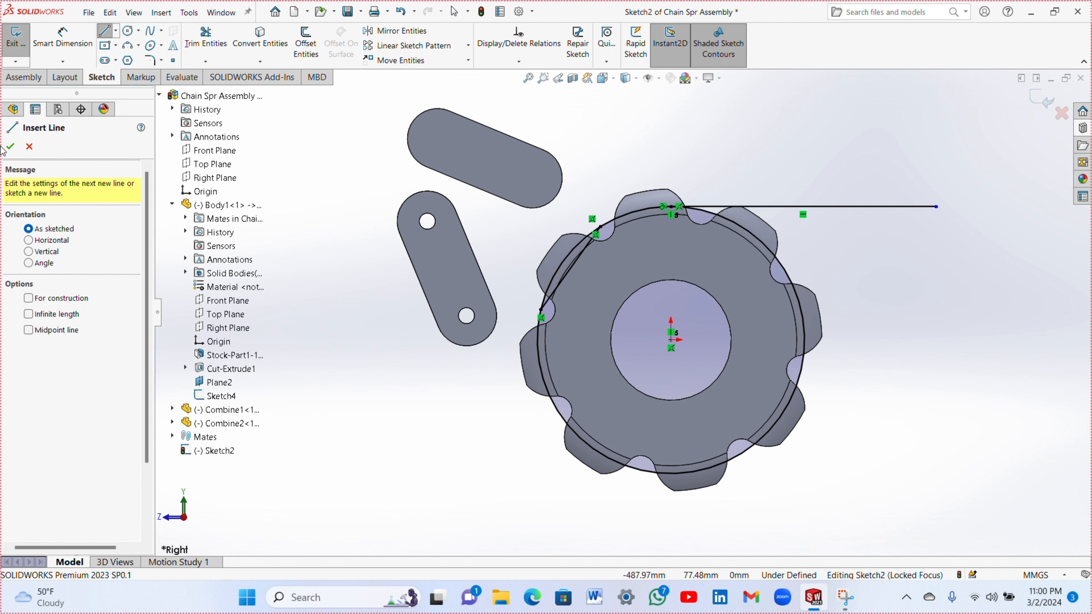
click(10, 147)
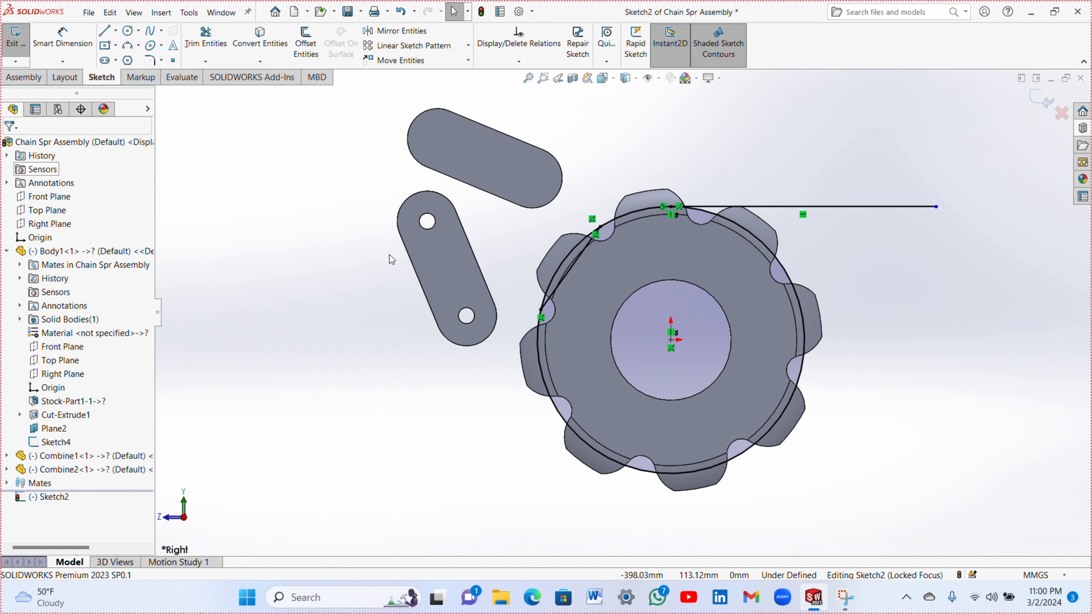
- Match the horizontal line's length to the tooth-gap chord with an Equal relation, and delete that relation again
click(836, 208)
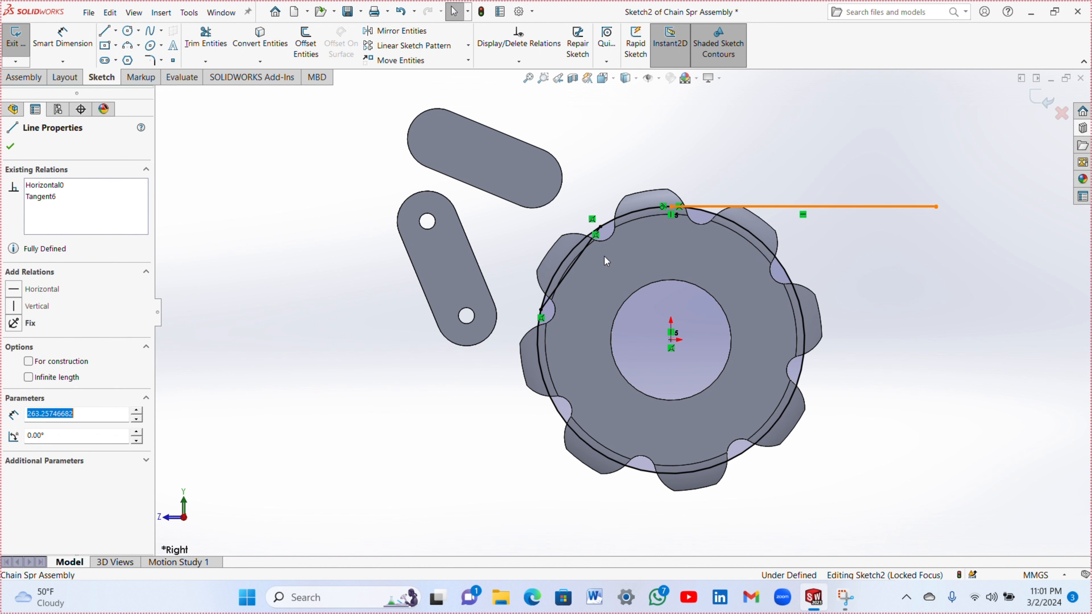
ctrl+click(566, 283)
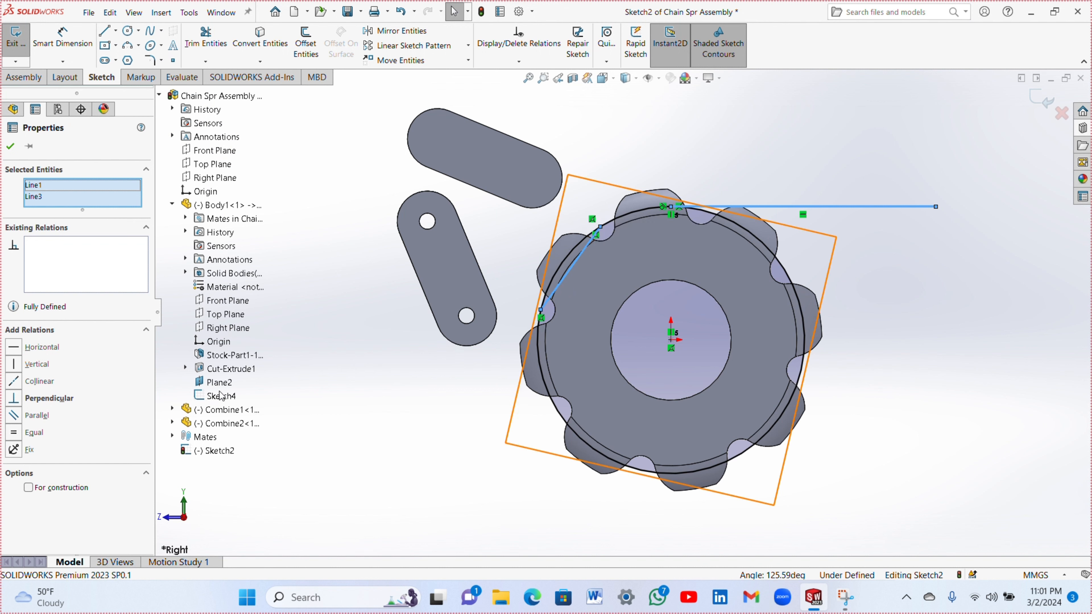
click(14, 435)
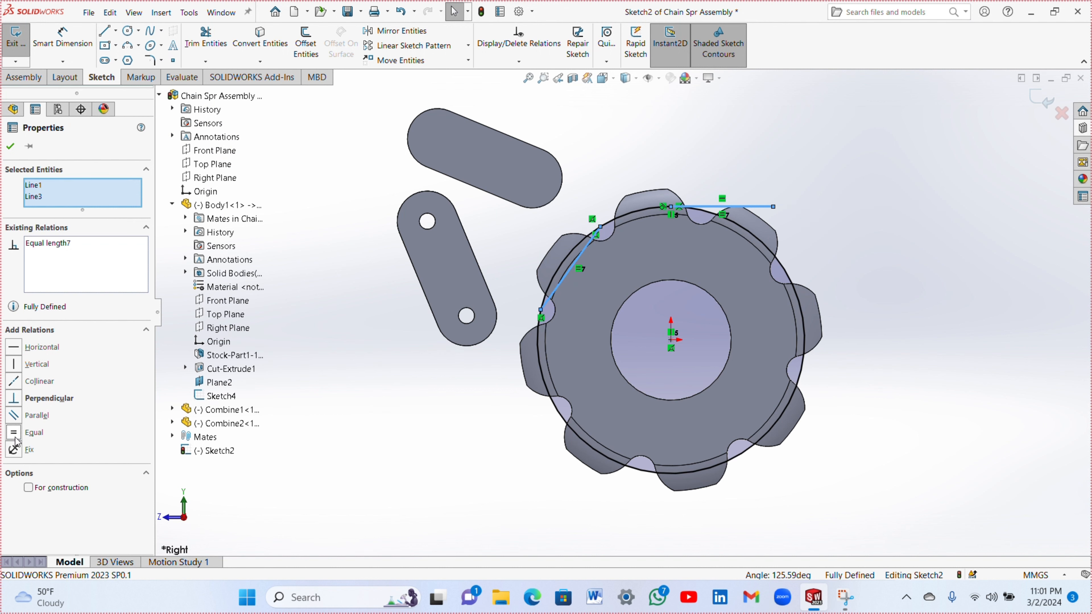
right_click(58, 247)
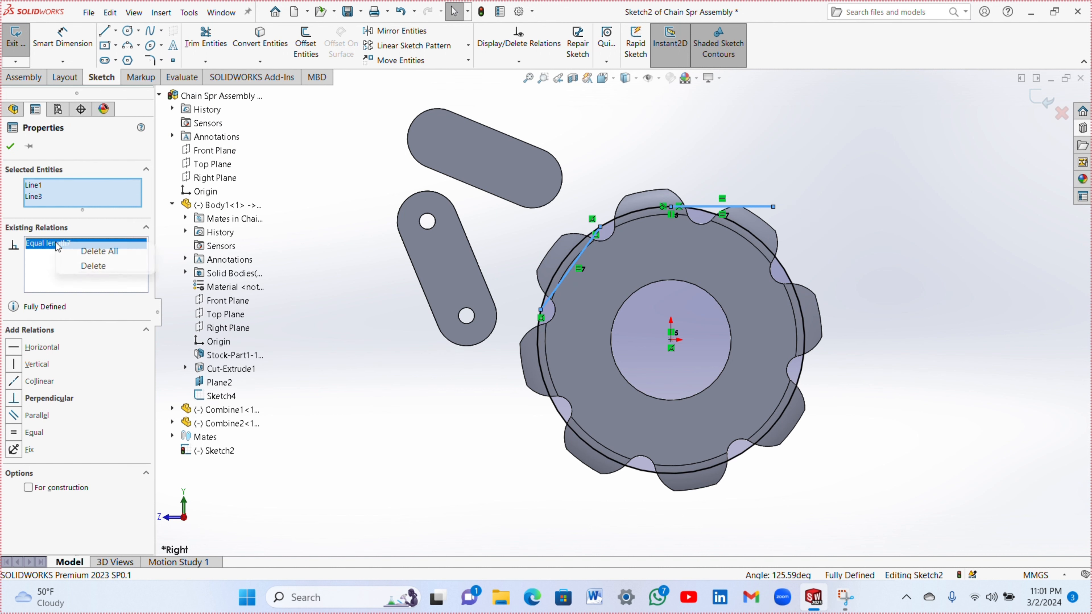
click(80, 264)
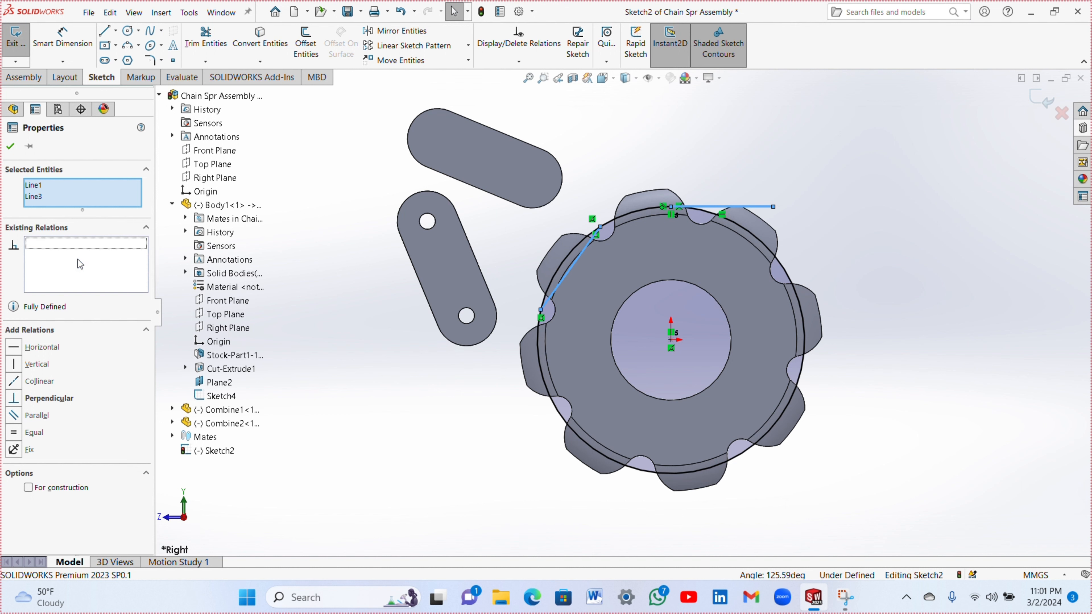
key(Escape)
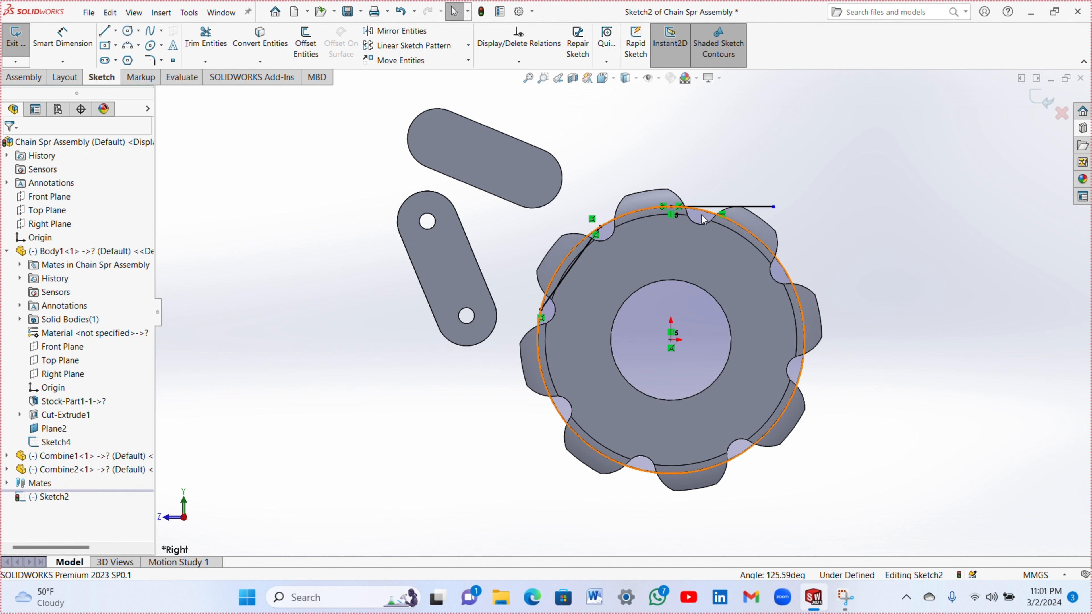
- Set the length of the horizontal tangent line to 101.70937104*6
click(716, 210)
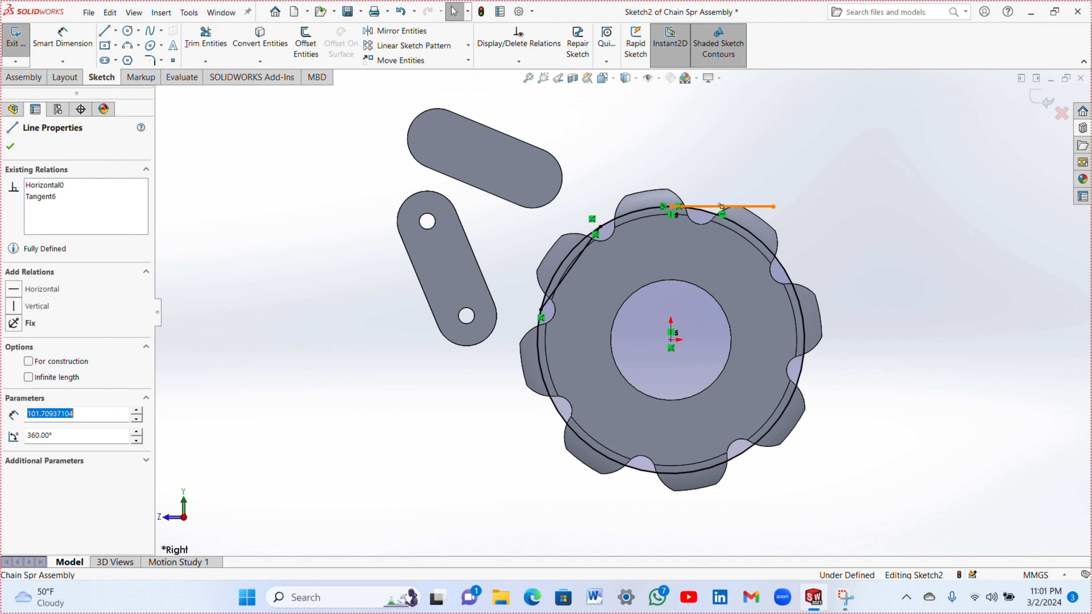
click(93, 417)
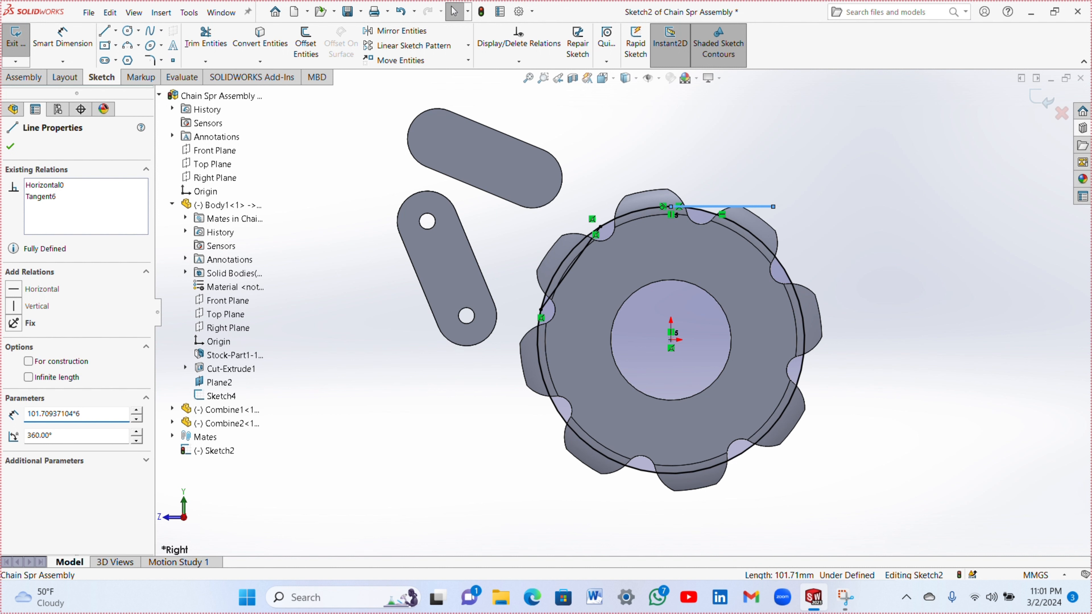
key(Return)
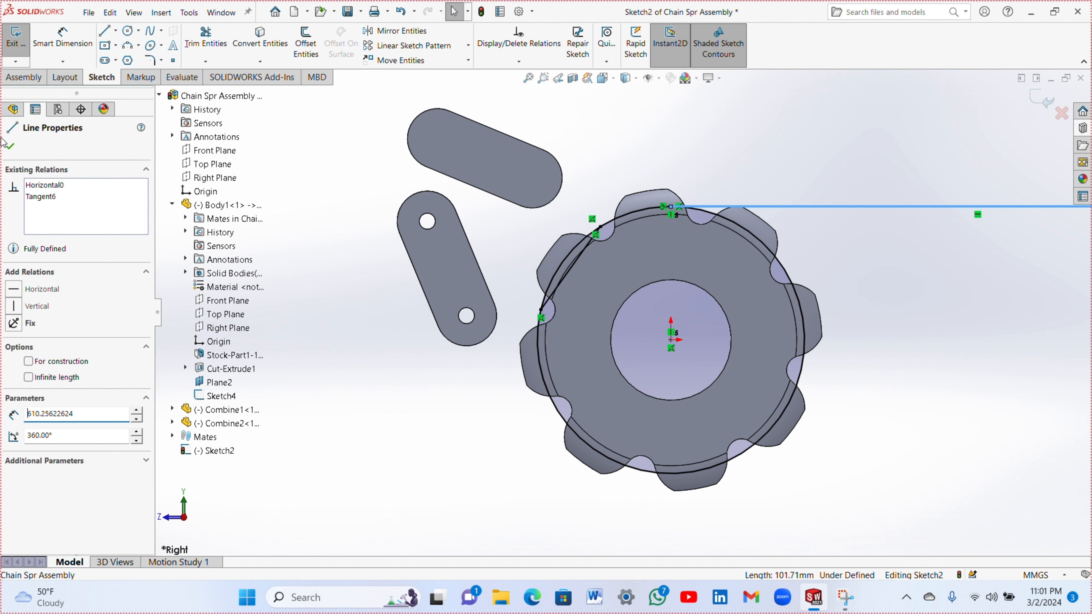
click(10, 146)
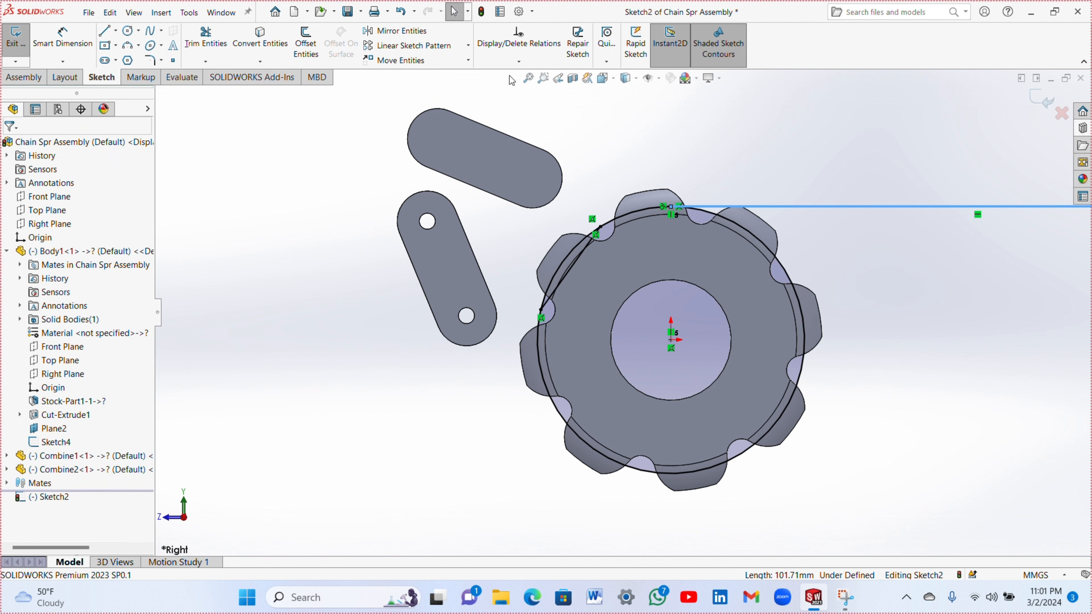
- Draw a vertical line upward from the midpoint of the horizontal tangent line
click(527, 79)
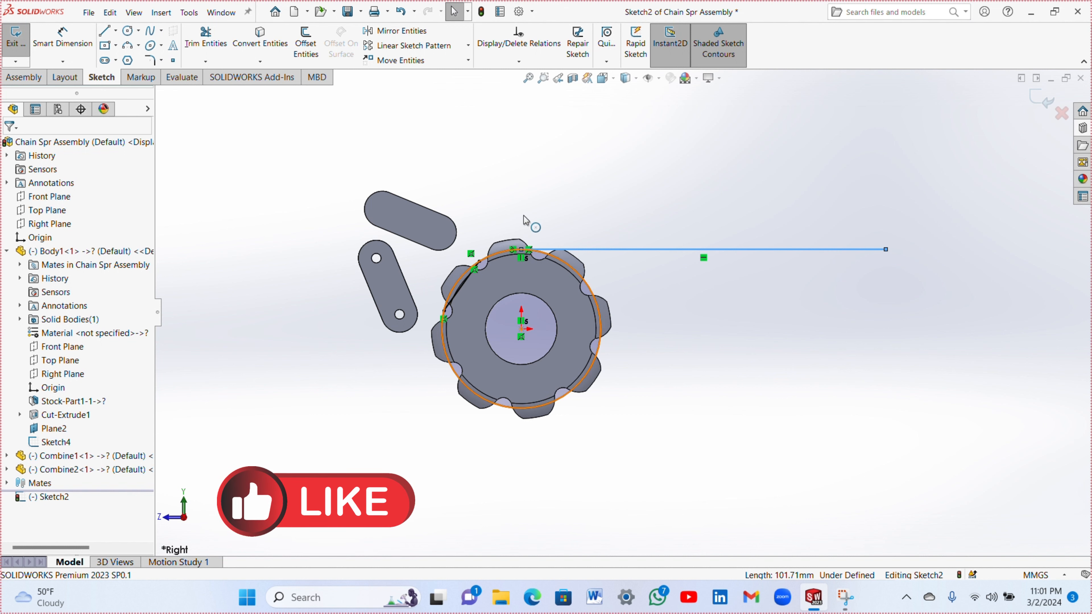
click(104, 31)
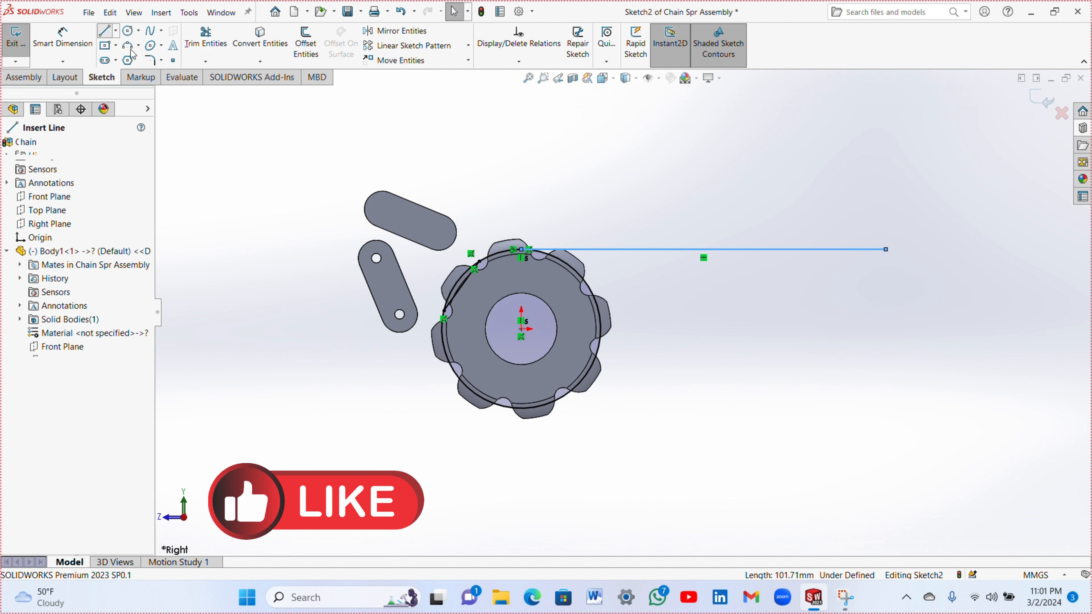
click(704, 249)
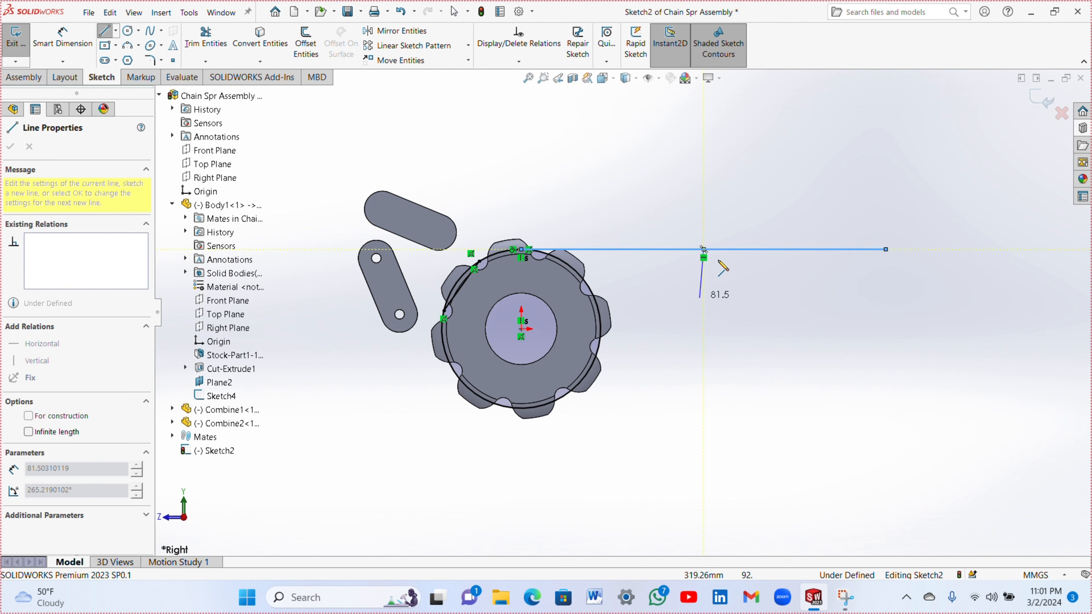
click(704, 187)
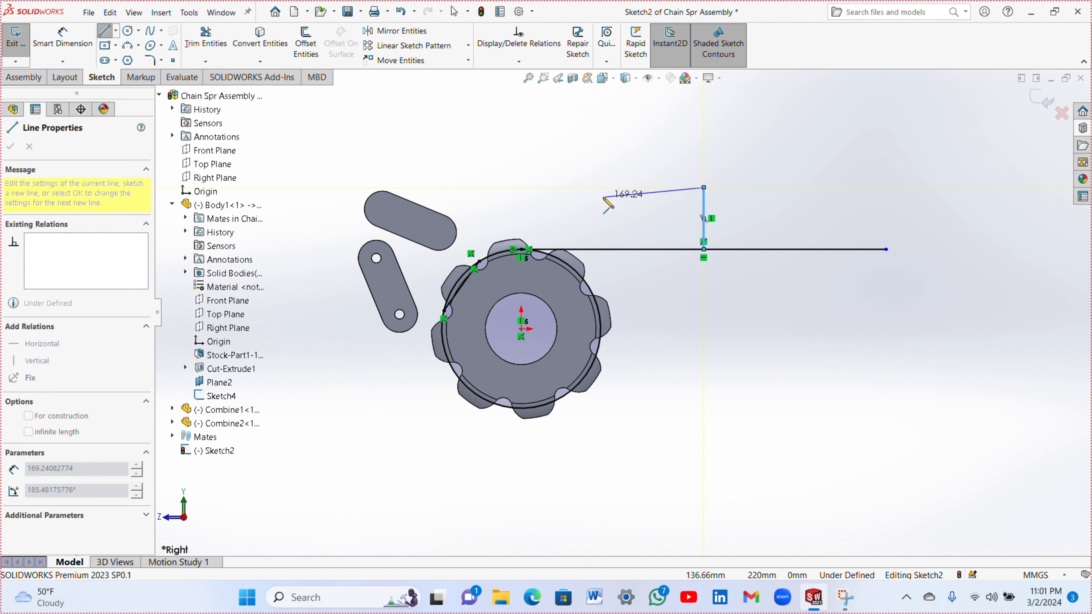
key(Escape)
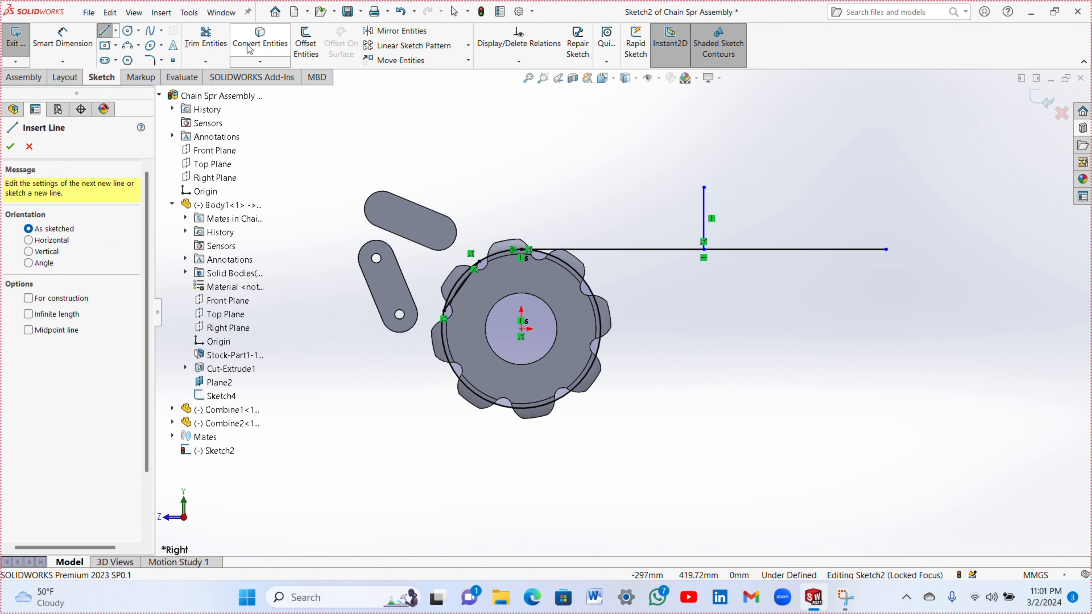
click(11, 147)
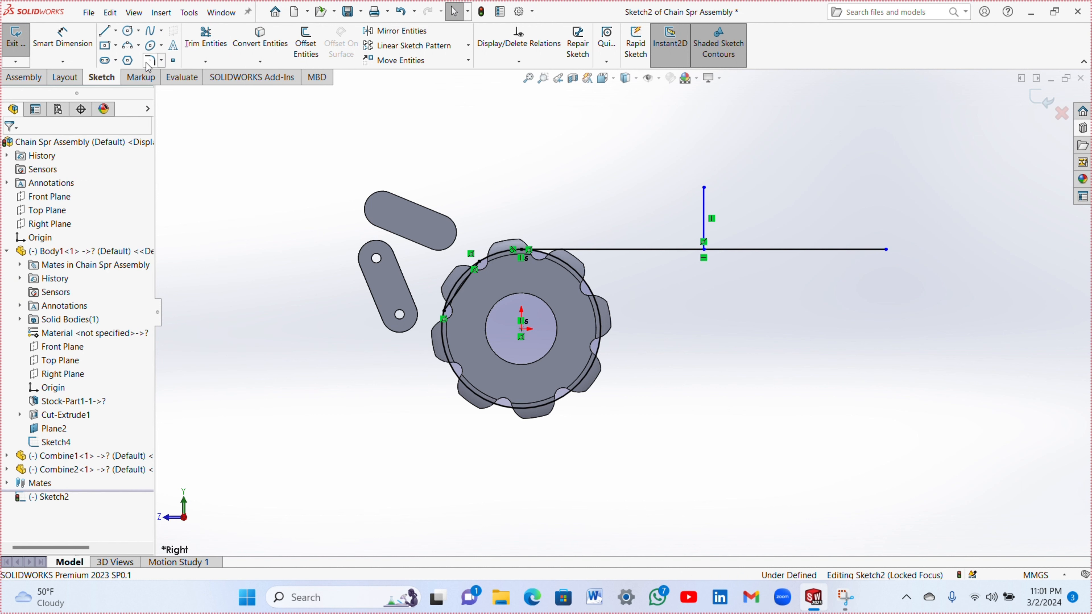
- Mirror the wheel's sketch circle about the vertical line, keeping the original
click(396, 31)
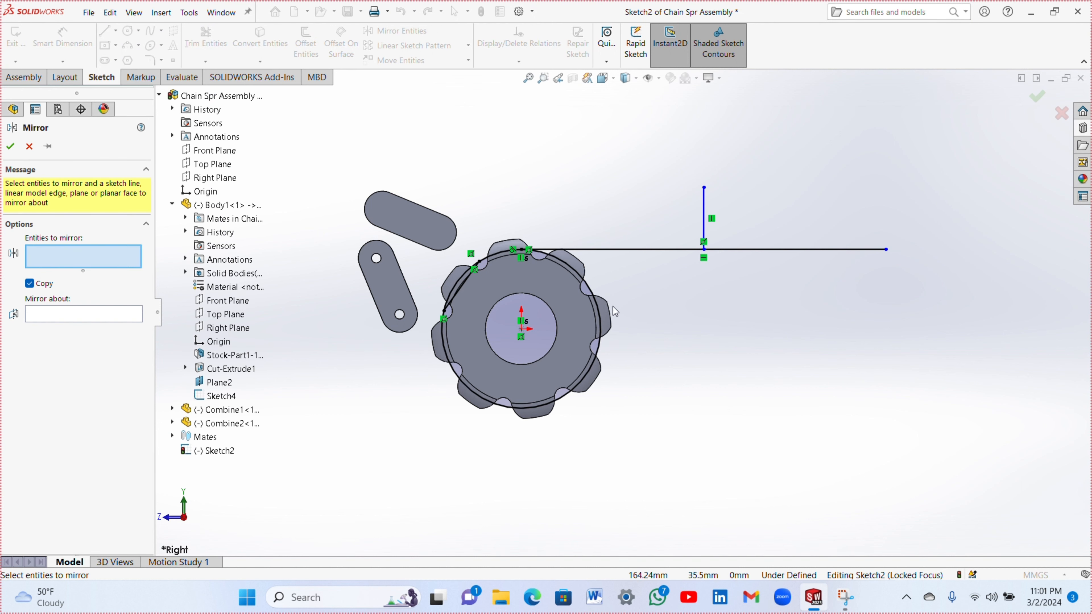
click(596, 297)
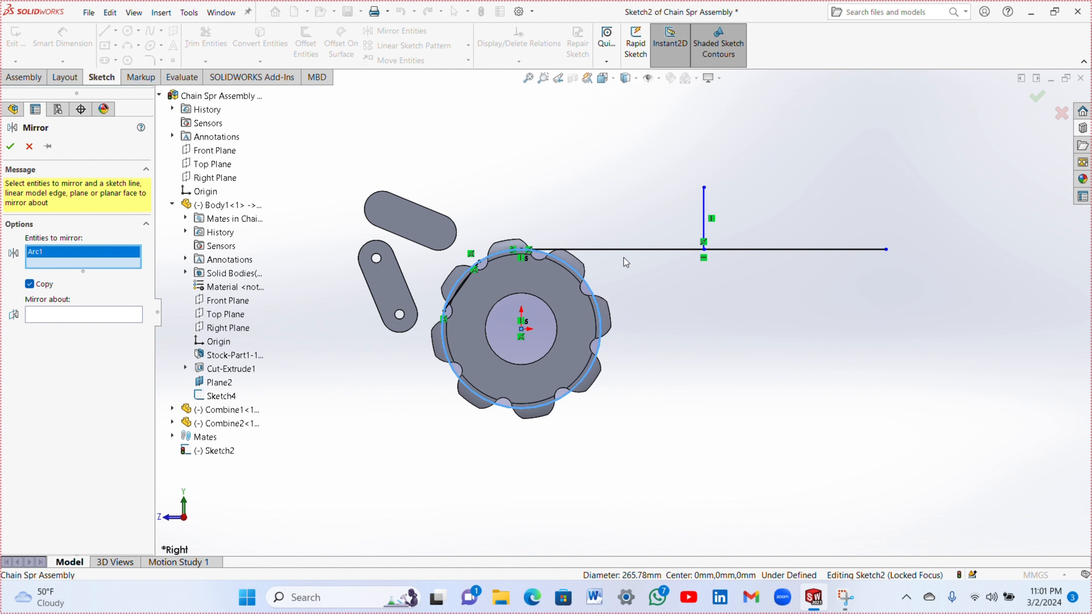
click(79, 313)
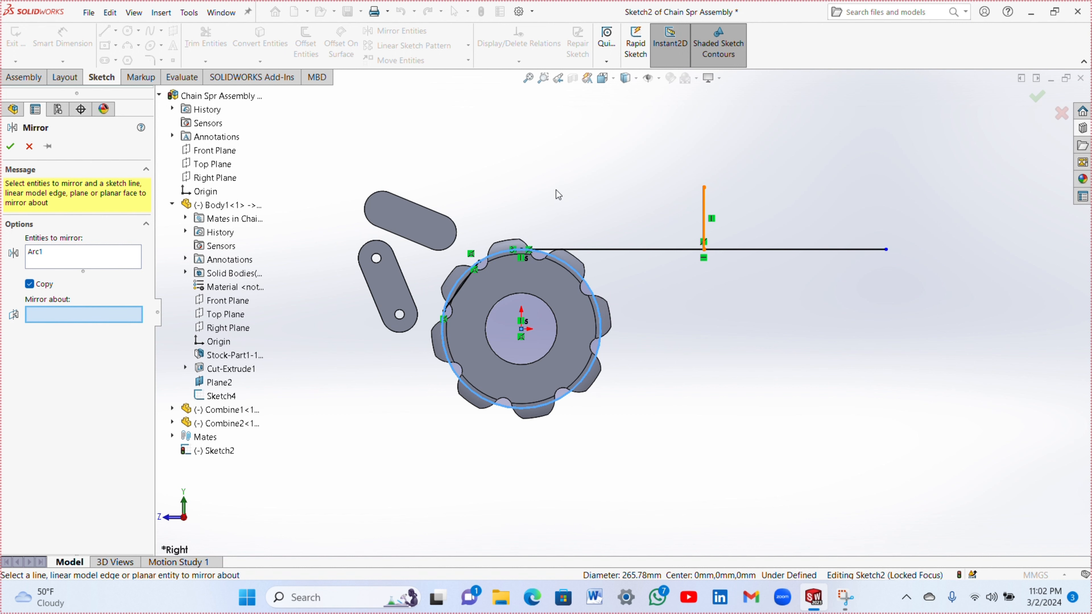
click(703, 215)
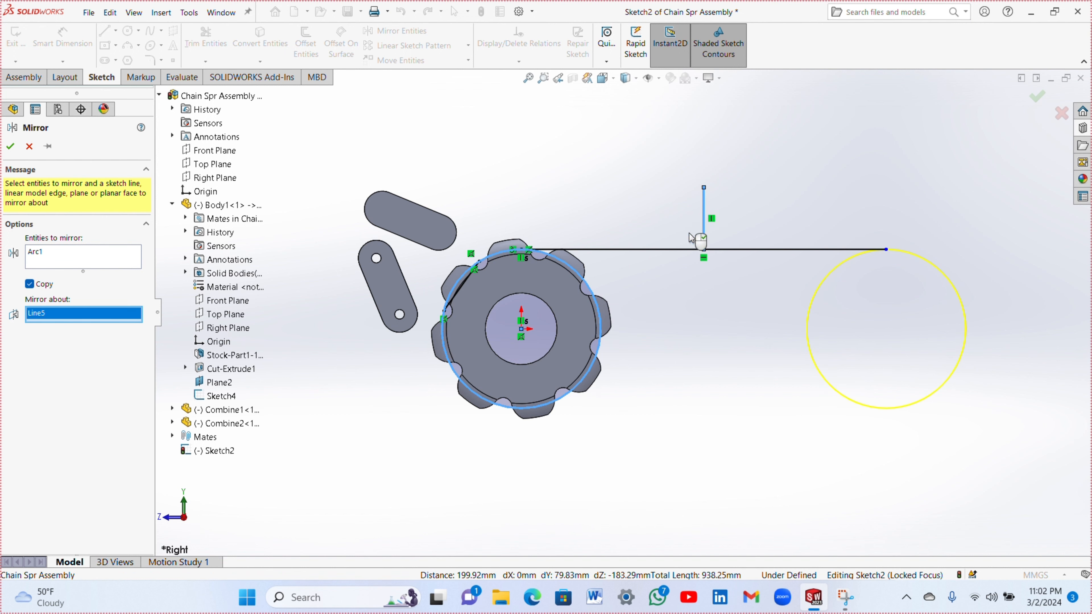
click(11, 146)
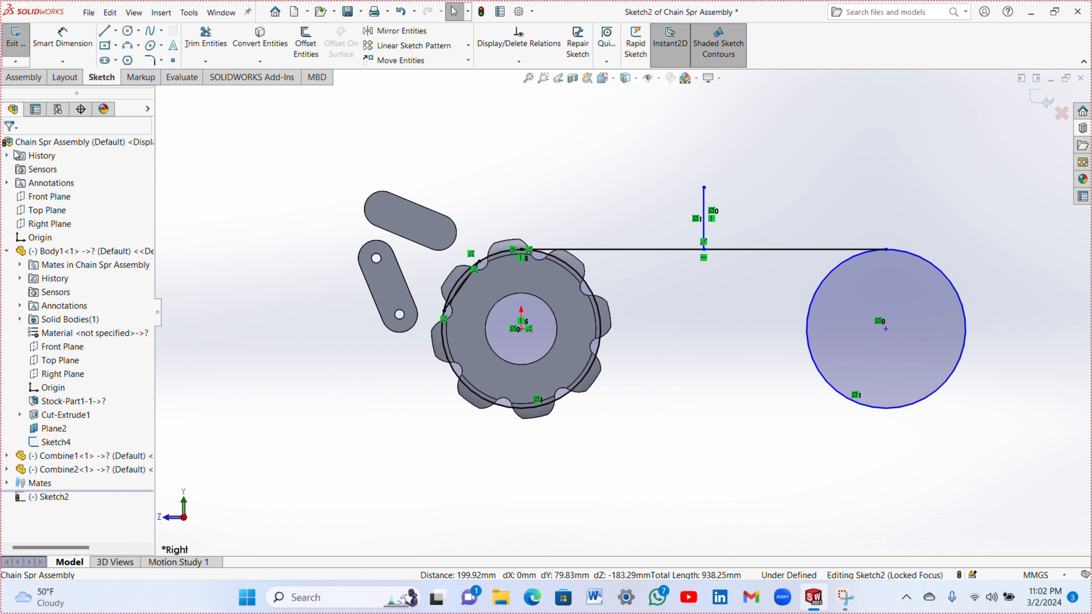
- Draw a horizontal line joining the lowest points of the wheel circle and the mirrored circle
click(104, 30)
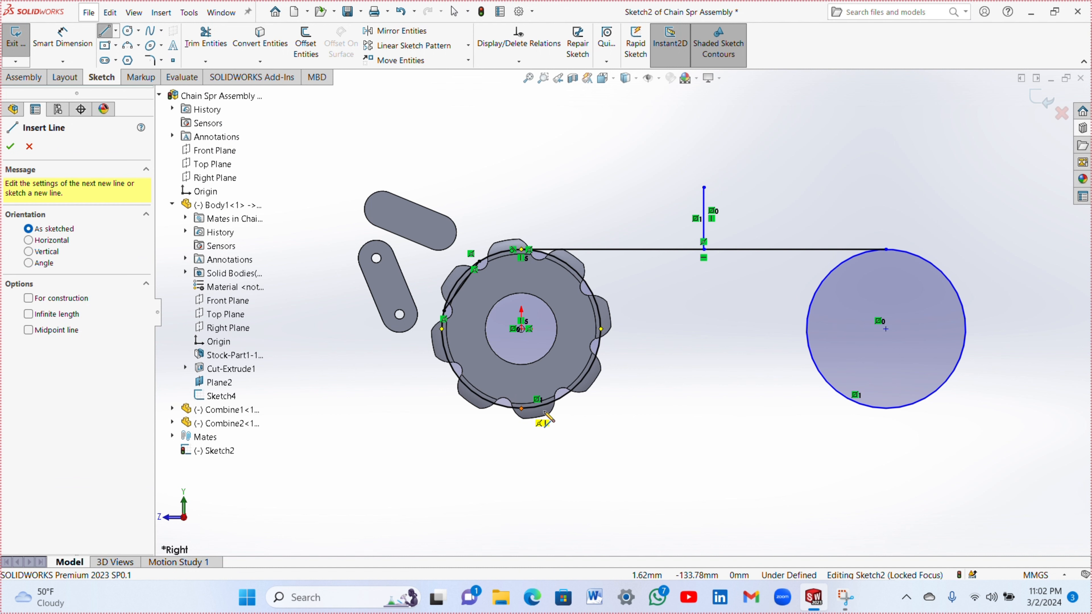
click(522, 409)
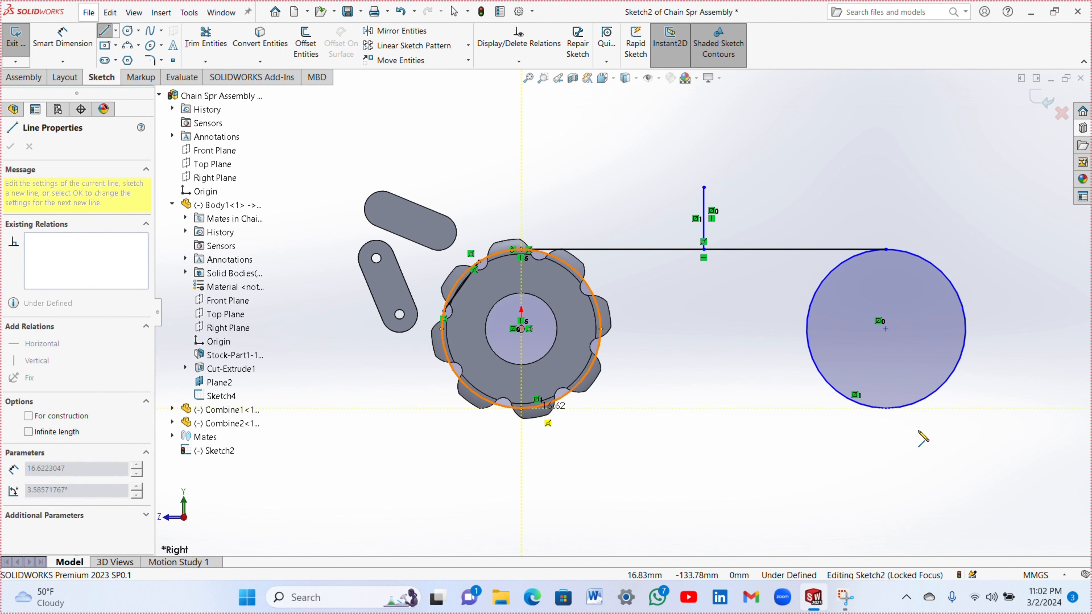
click(886, 409)
key(Escape)
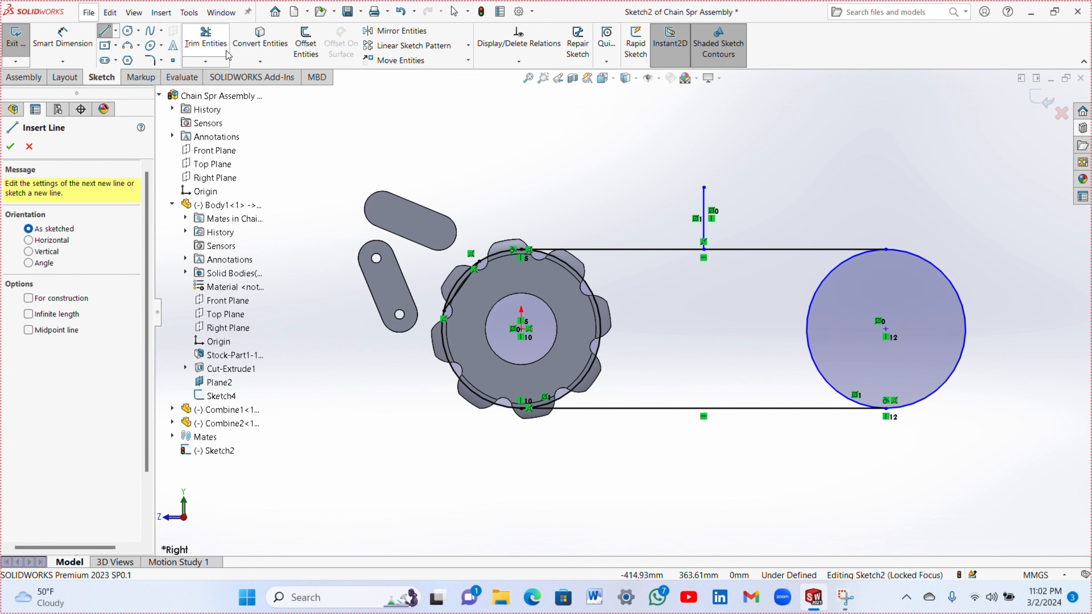
- Power trim the inner halves of both circles and the tooth-gap chord to leave a slot-shaped chain path
click(206, 39)
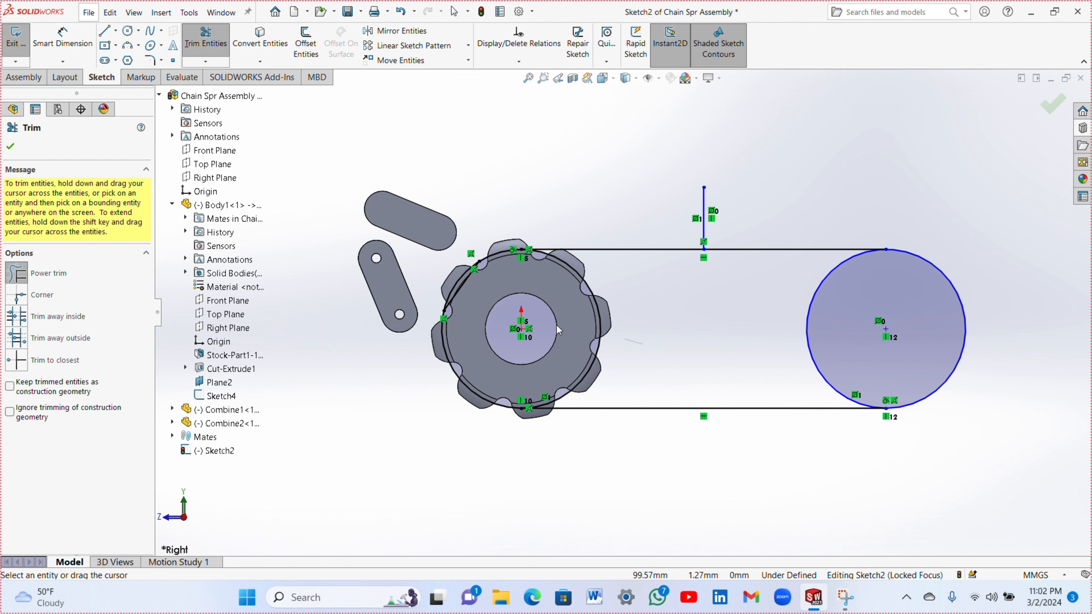
drag(638, 342, 567, 326)
click(807, 327)
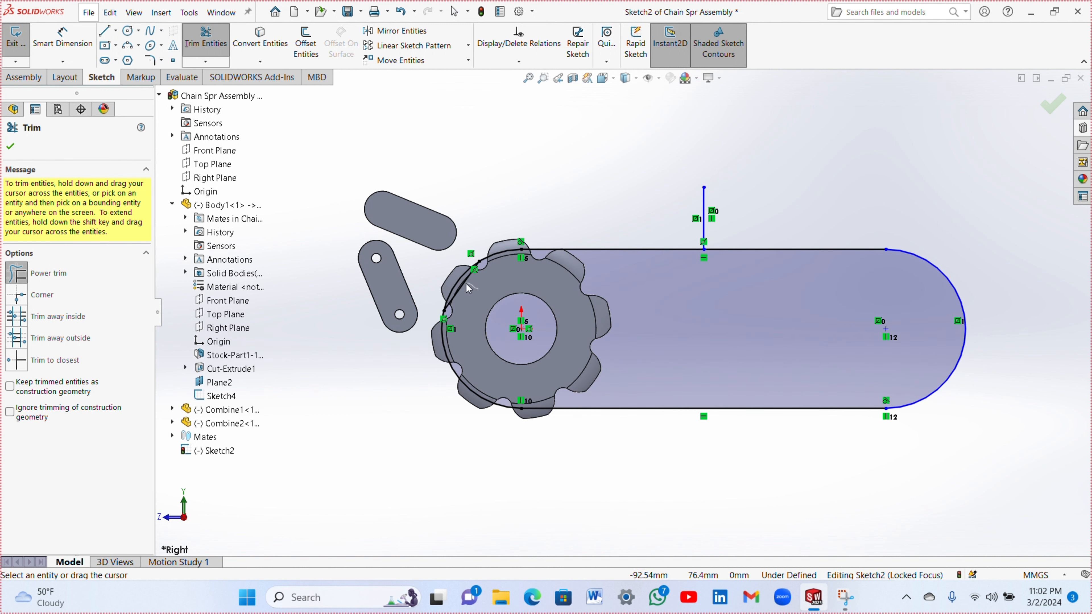
drag(469, 289, 430, 326)
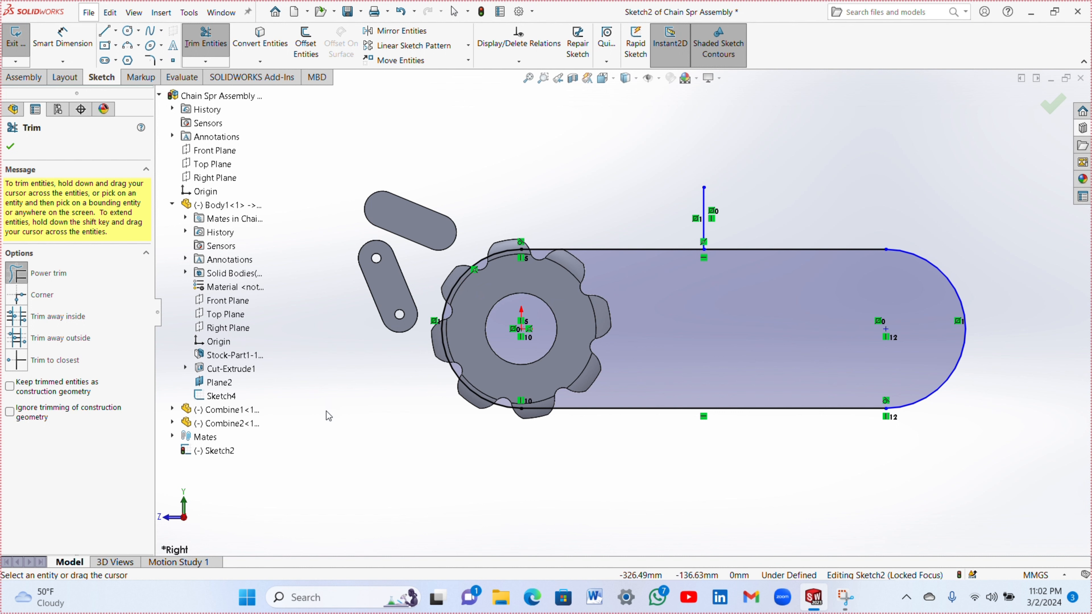
click(10, 149)
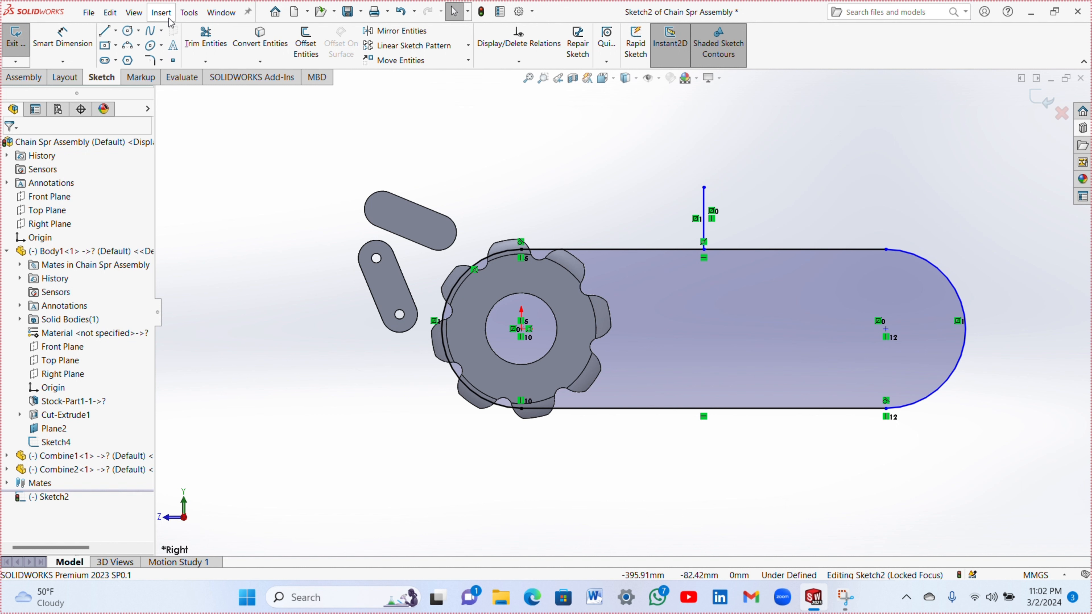
- Fit a constrained spline to the slot-shaped chain path with a 0.00015625 mm tolerance, deleting the original geometry
click(188, 13)
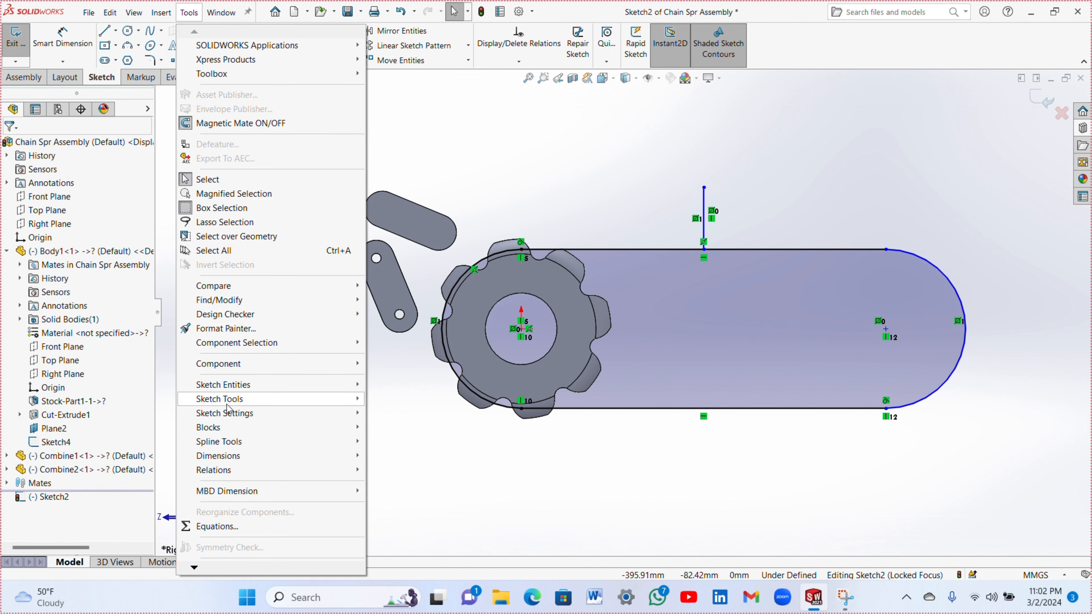
mouse_move(225, 440)
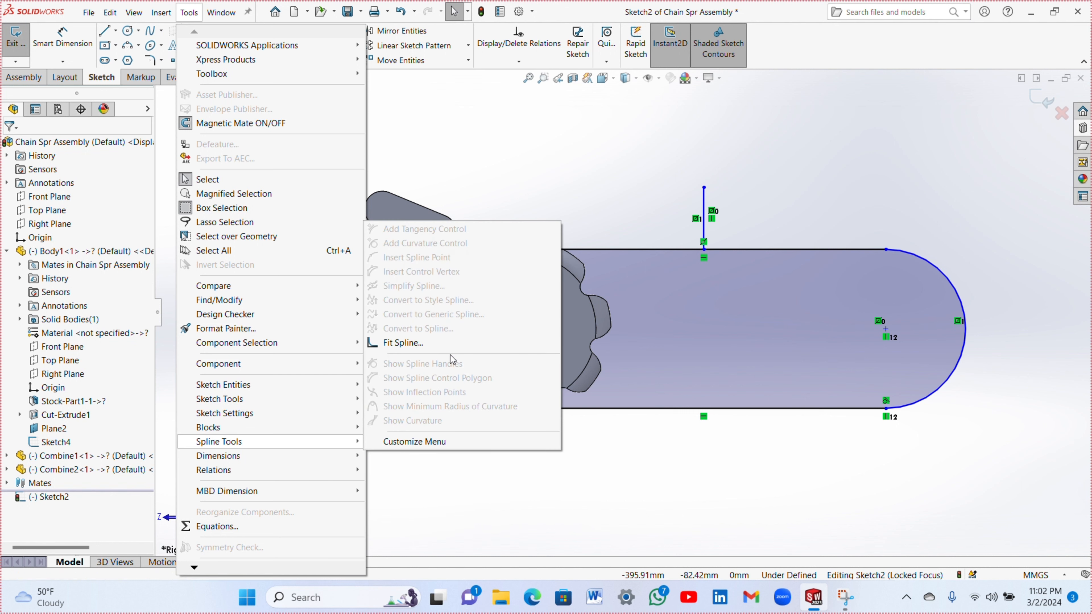
click(447, 345)
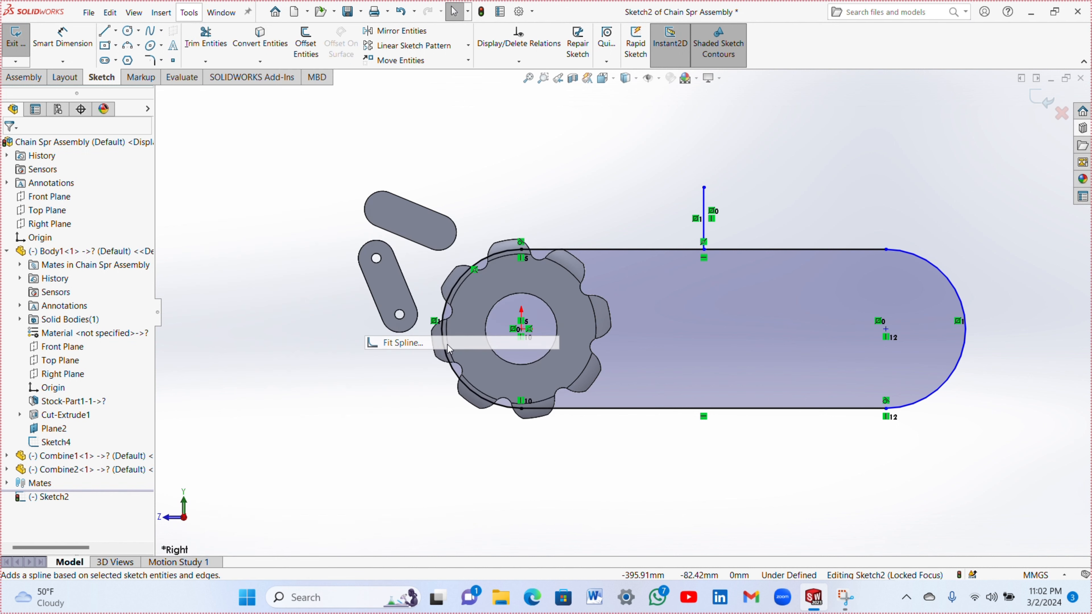
click(684, 305)
click(679, 306)
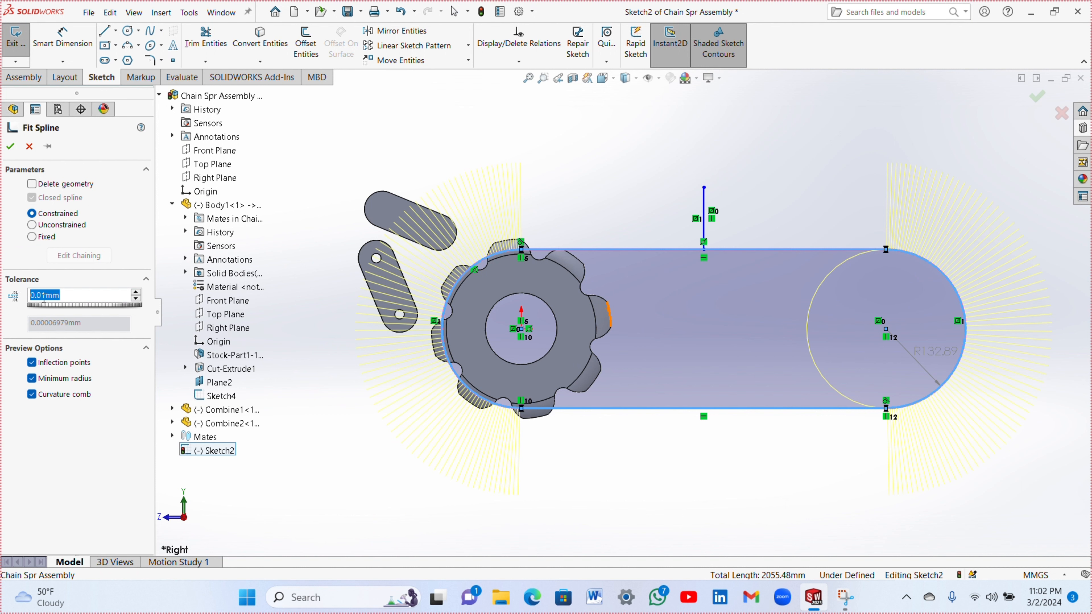
drag(97, 306, 2, 284)
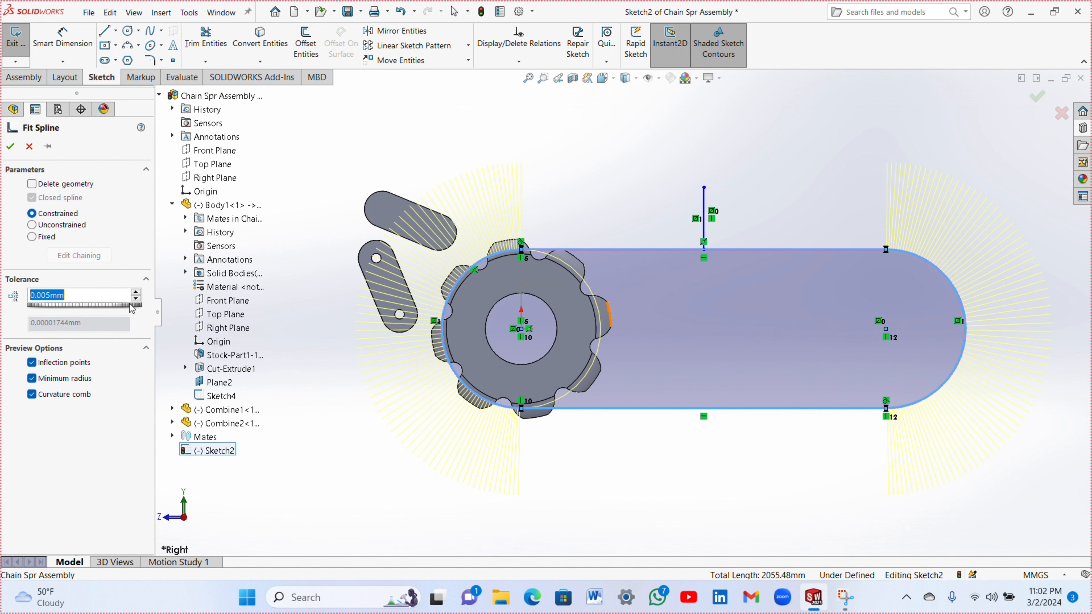
mouse_move(129, 304)
mouse_down()
mouse_move(30, 297)
mouse_move(16, 307)
mouse_up()
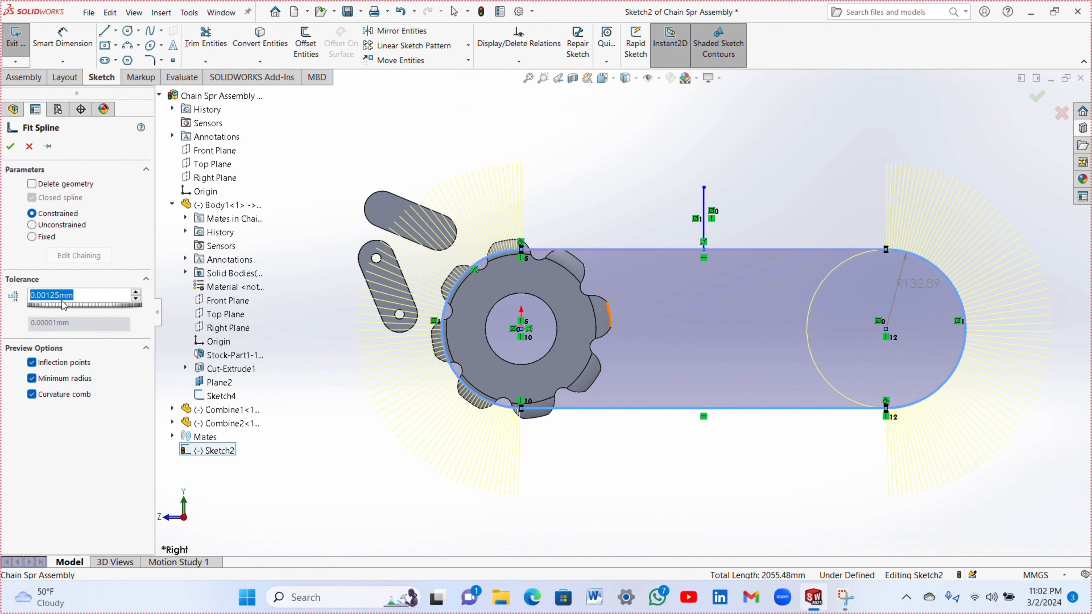
drag(64, 304, 3, 309)
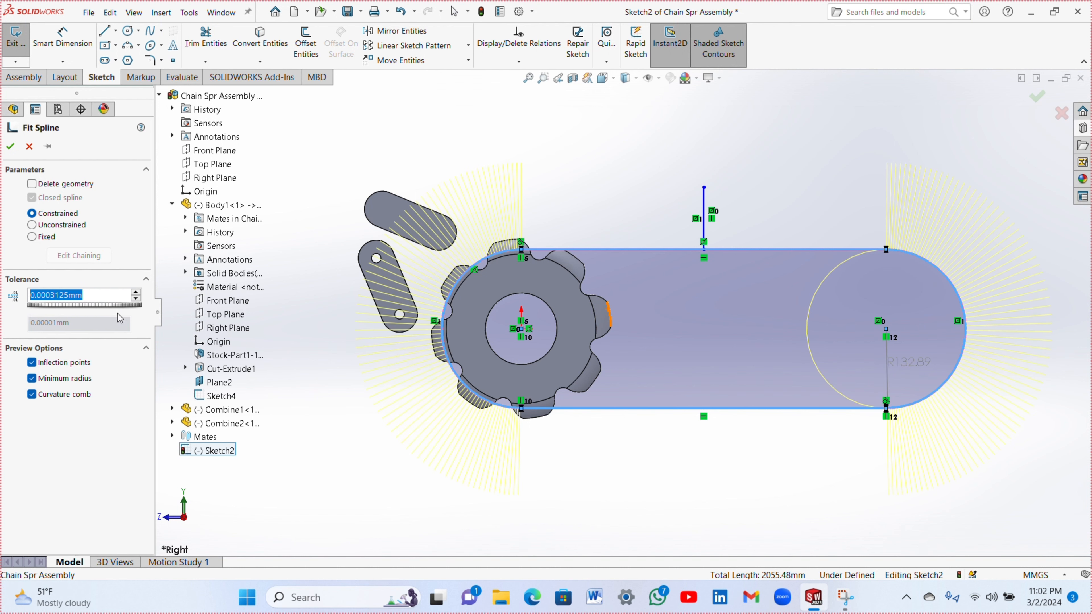
drag(127, 311, 33, 297)
click(32, 184)
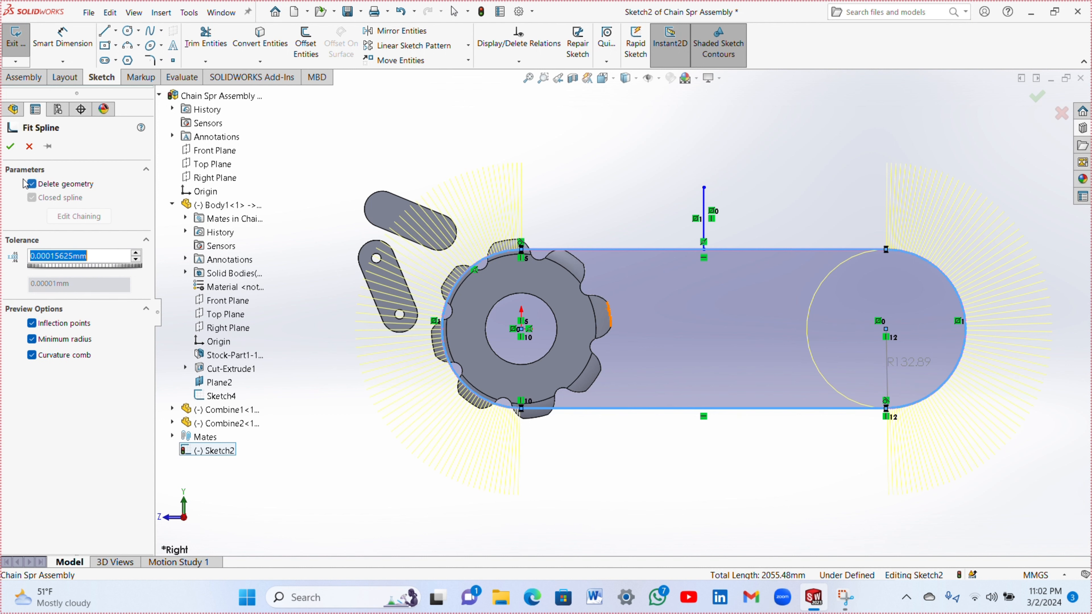
click(11, 147)
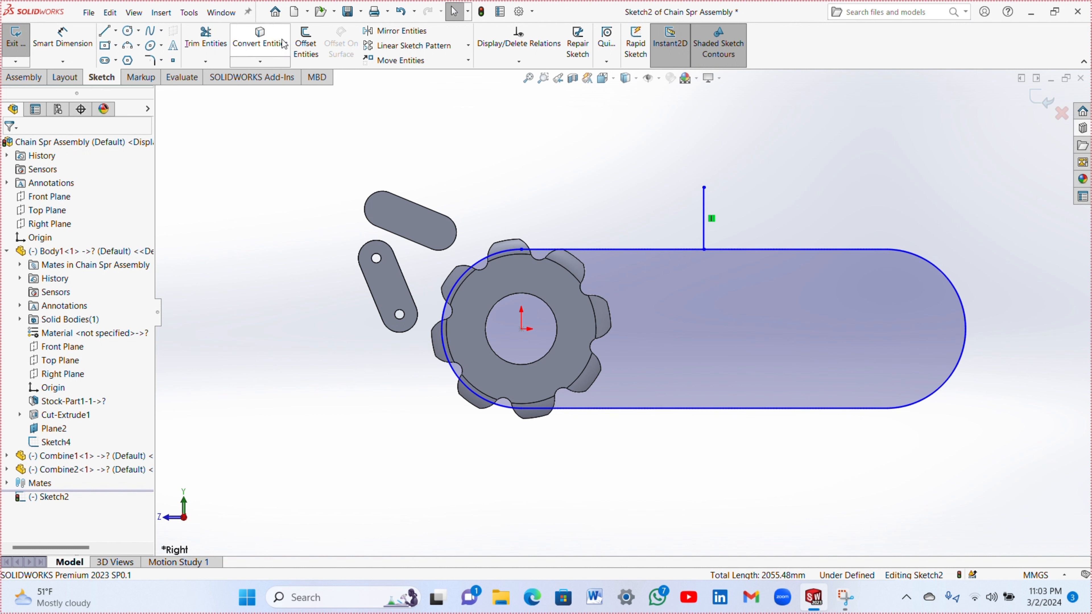
- Power trim away the vertical line above the chain path and exit the sketch
click(206, 42)
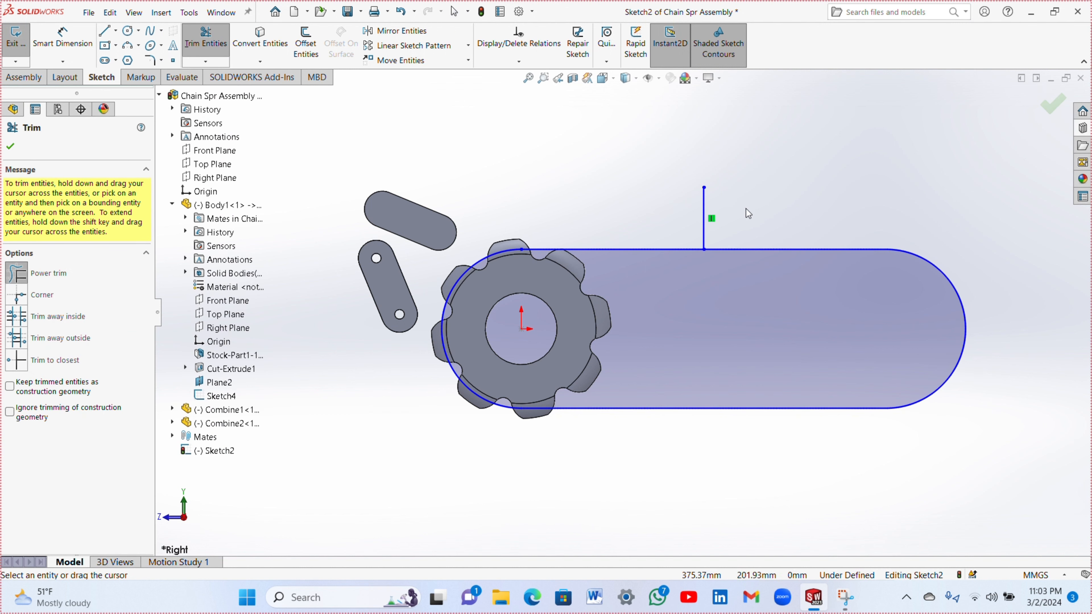
drag(746, 209, 644, 206)
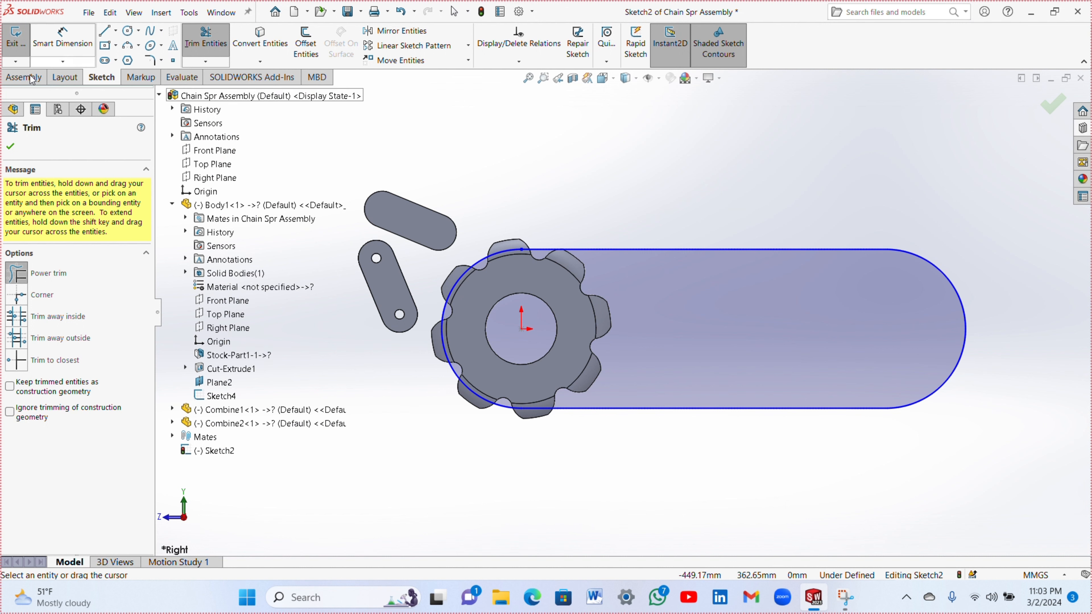
click(11, 148)
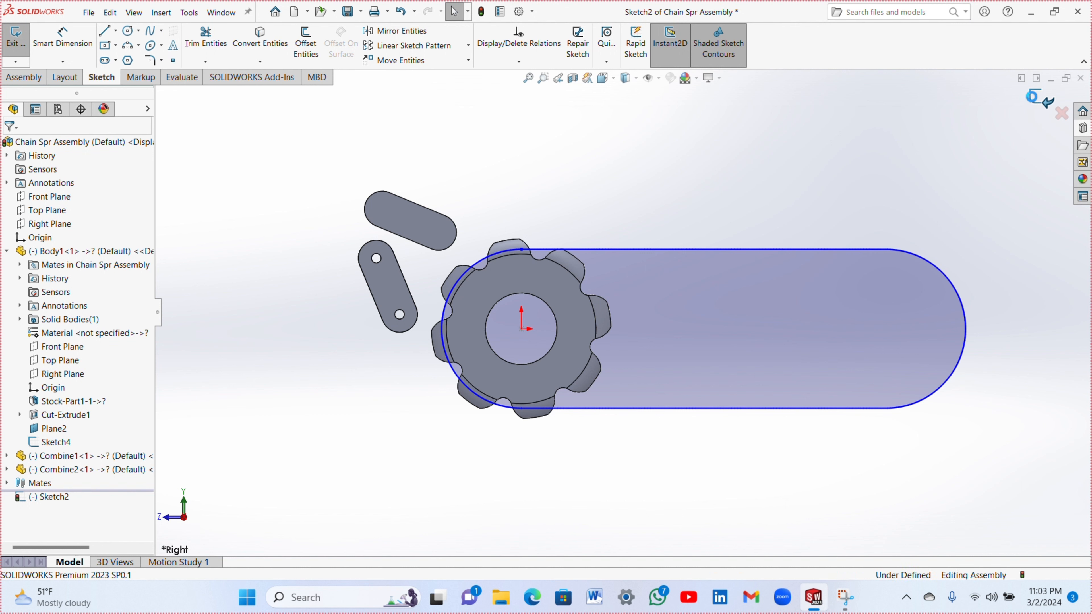
click(1033, 97)
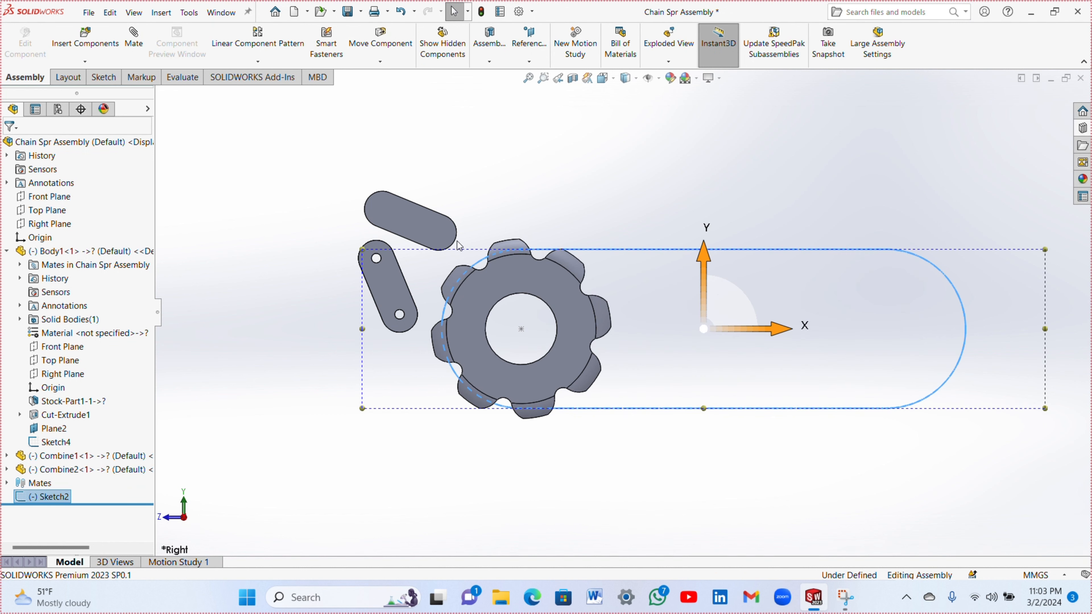
- Rename the chain path sketch as "Chain Path Temprory"
right_click(56, 500)
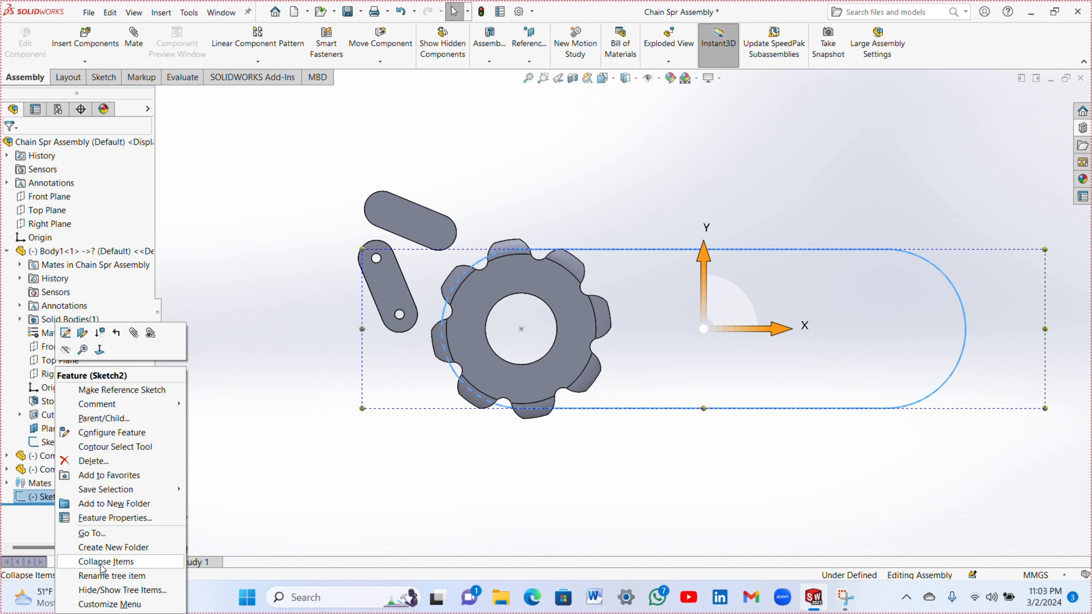
click(104, 575)
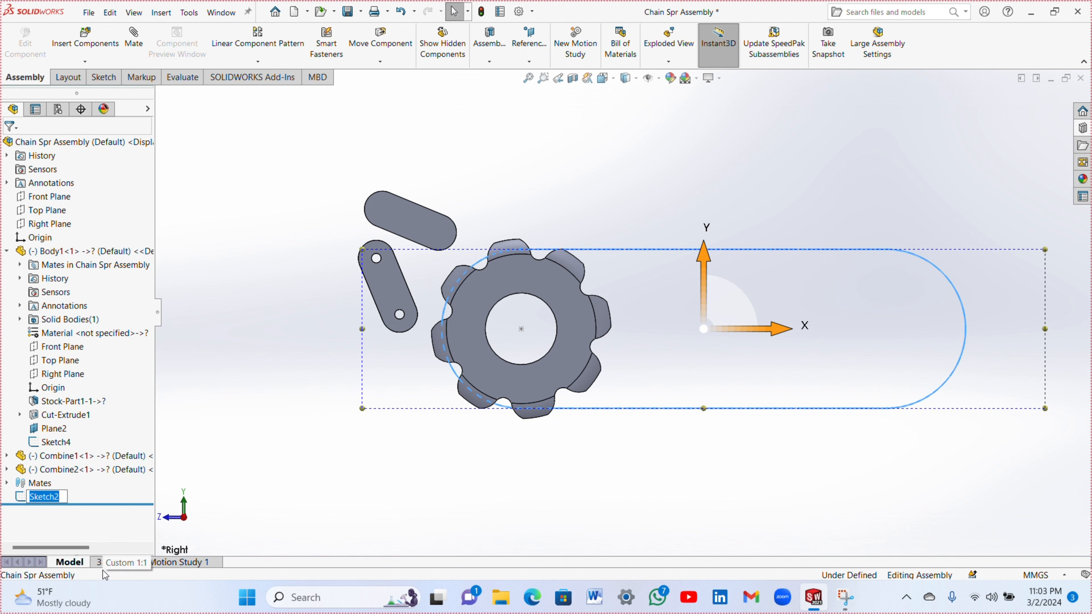
text(Chain Path Temprory)
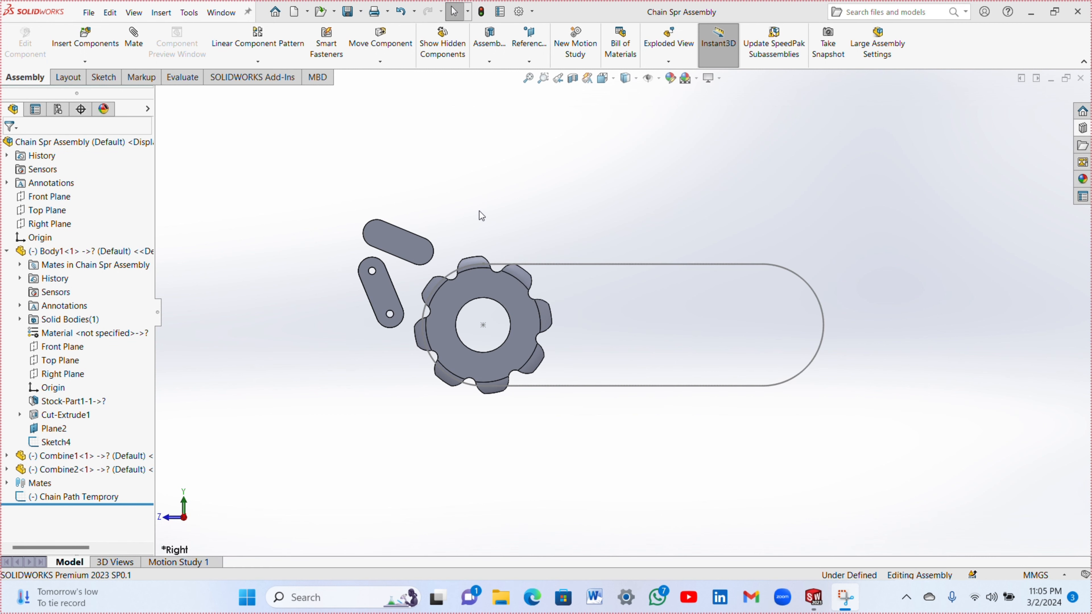
- Start a Chain Component Pattern with the connected linkage pitch method, using the slot-shaped spline as the chain path
click(259, 60)
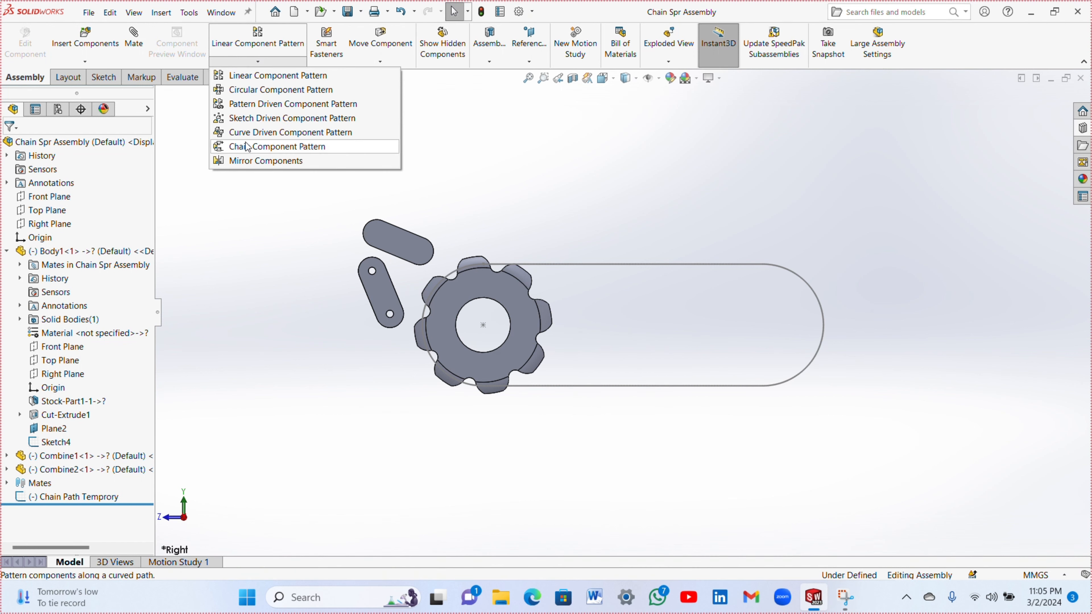
click(237, 146)
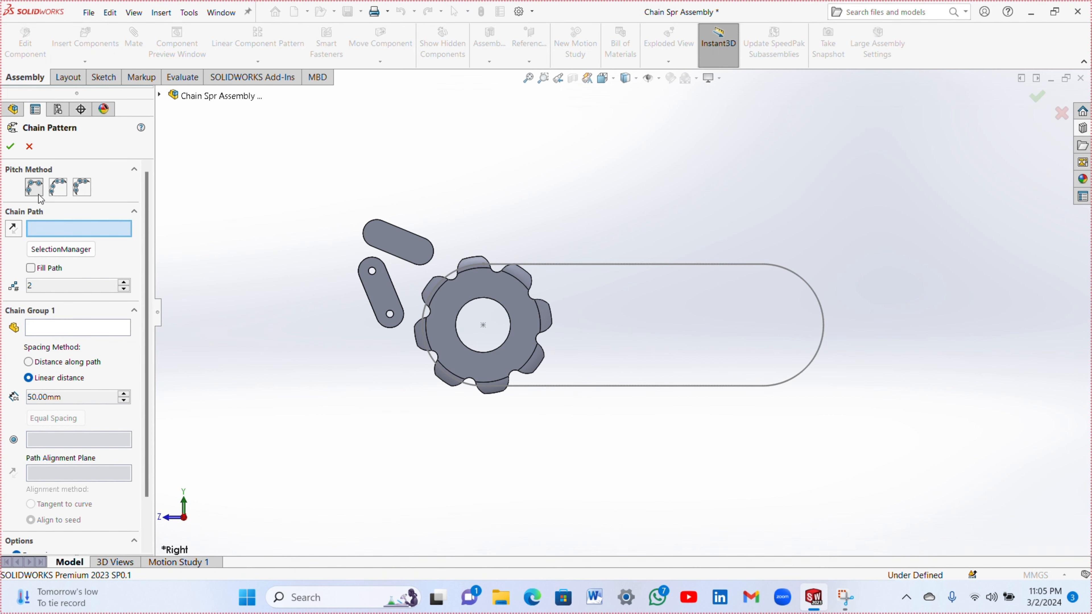
click(82, 188)
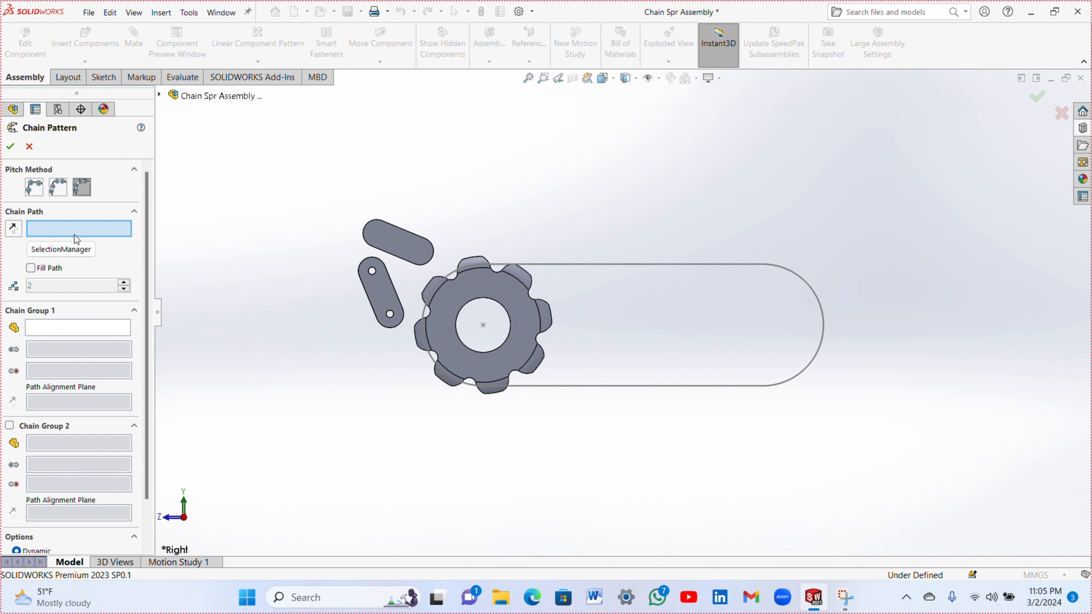
click(653, 265)
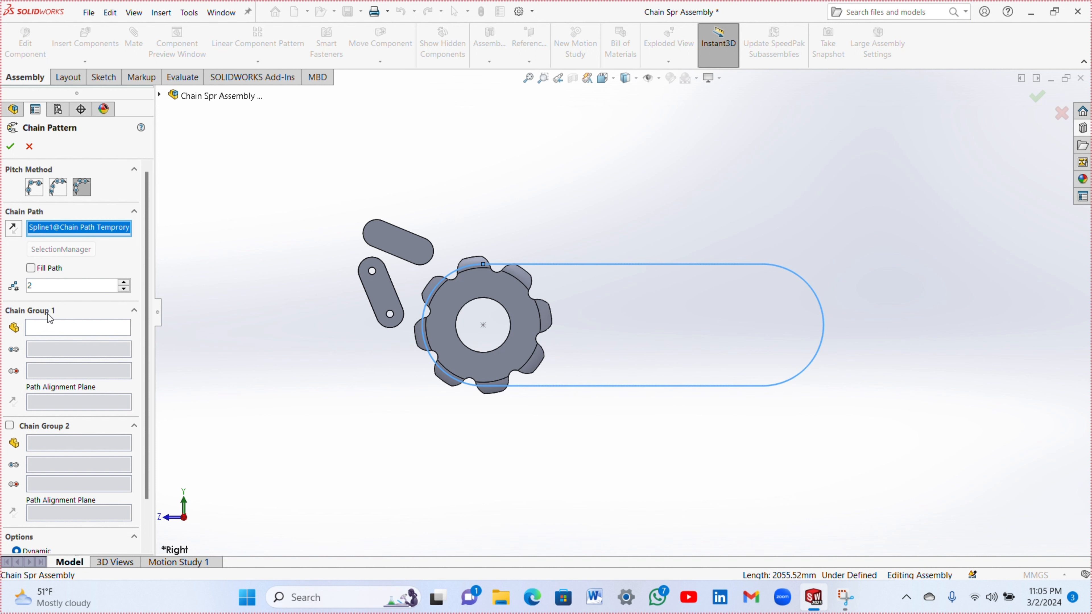
- Assign the pinned link Combine2 to Chain Group 1, with the cylindrical faces of its two pins as the path links
click(52, 331)
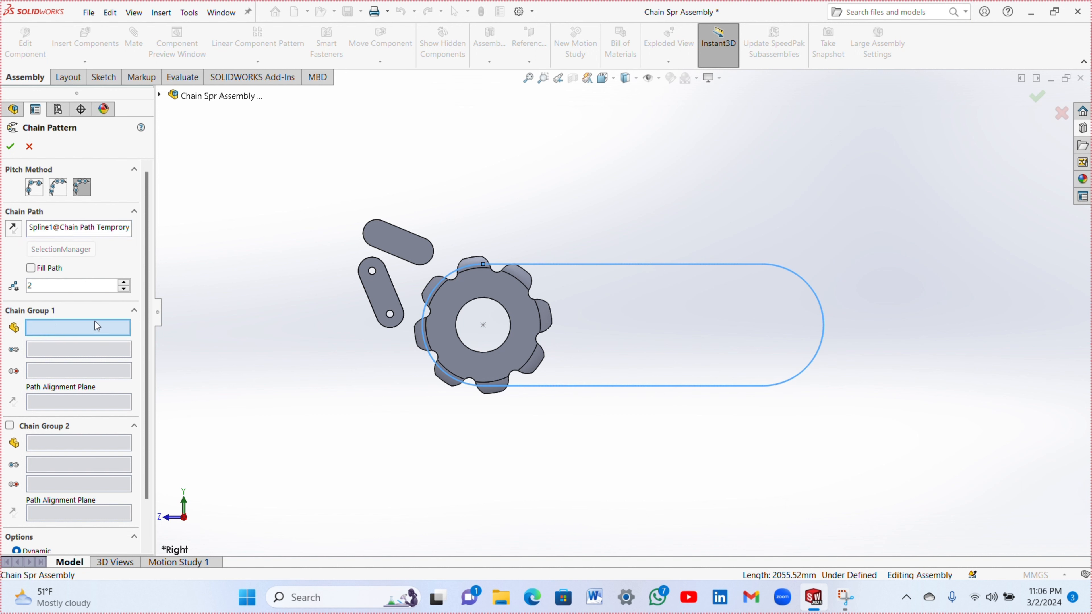
click(414, 245)
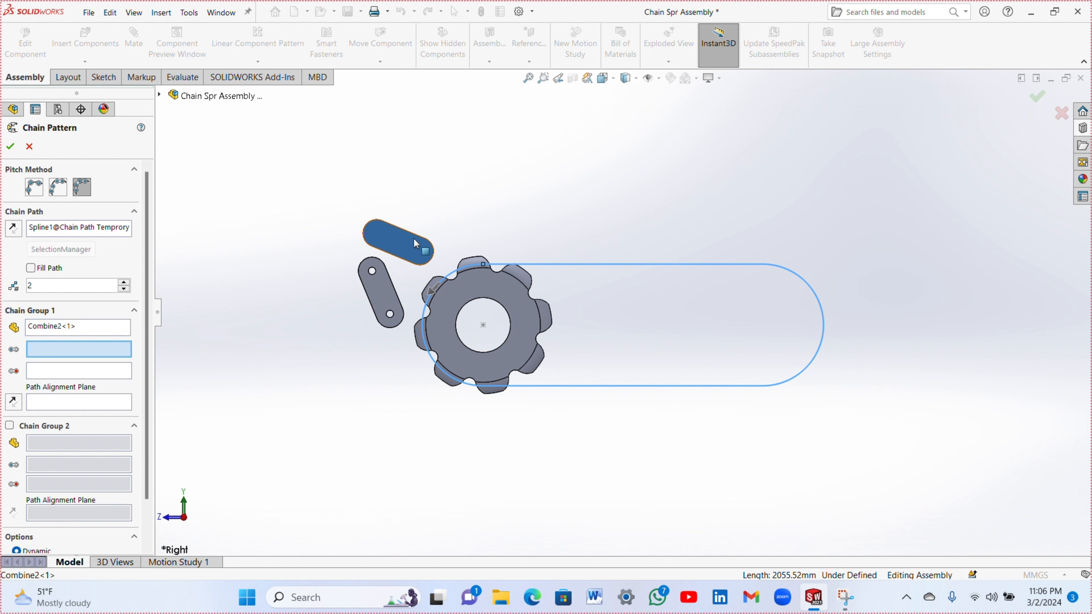
middle_drag(415, 243, 404, 395)
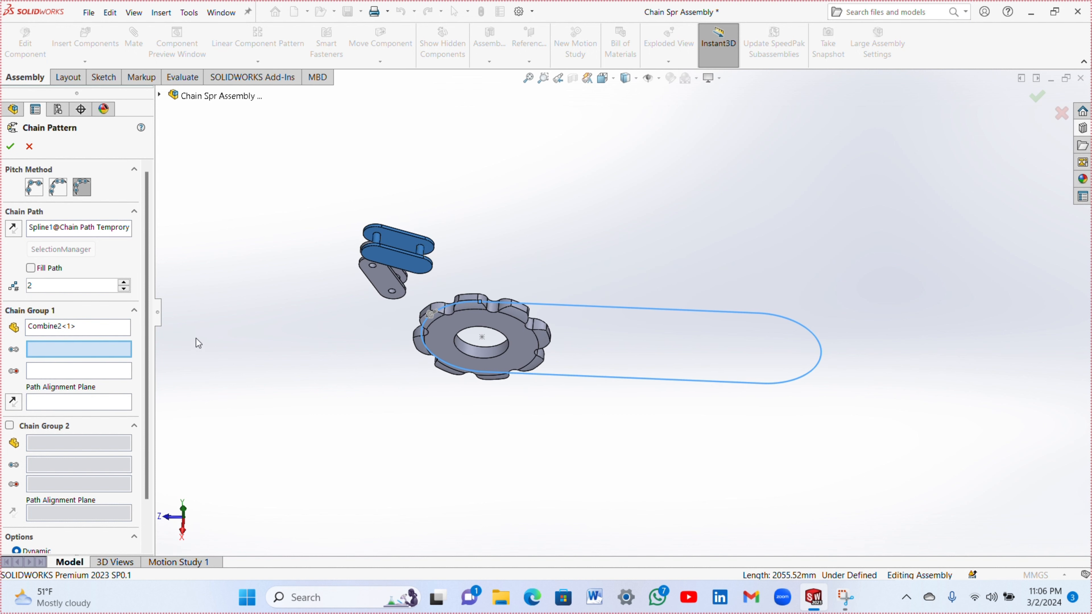
click(421, 252)
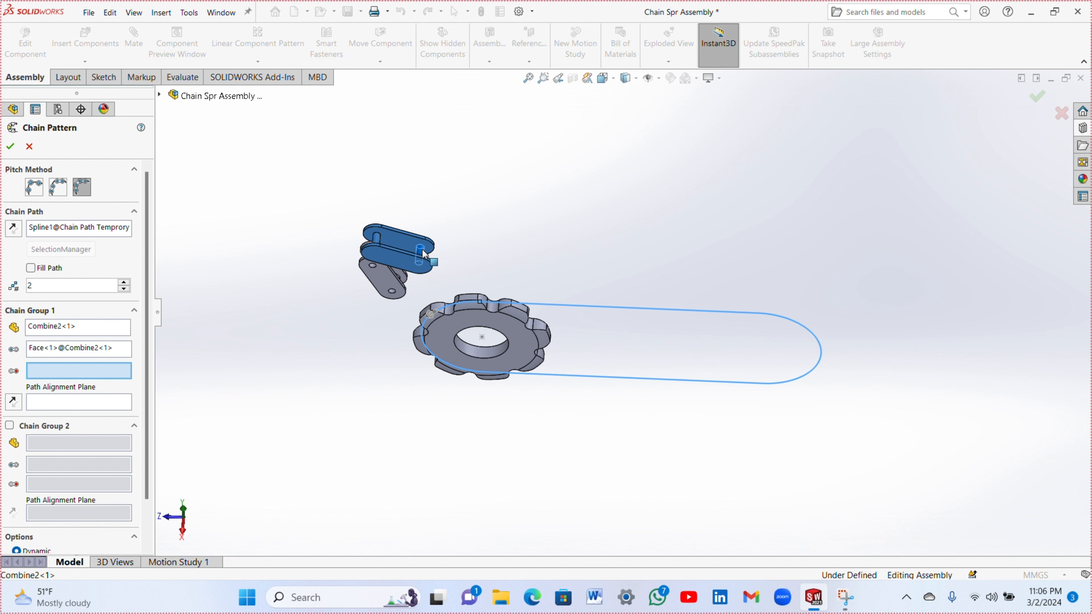
click(378, 243)
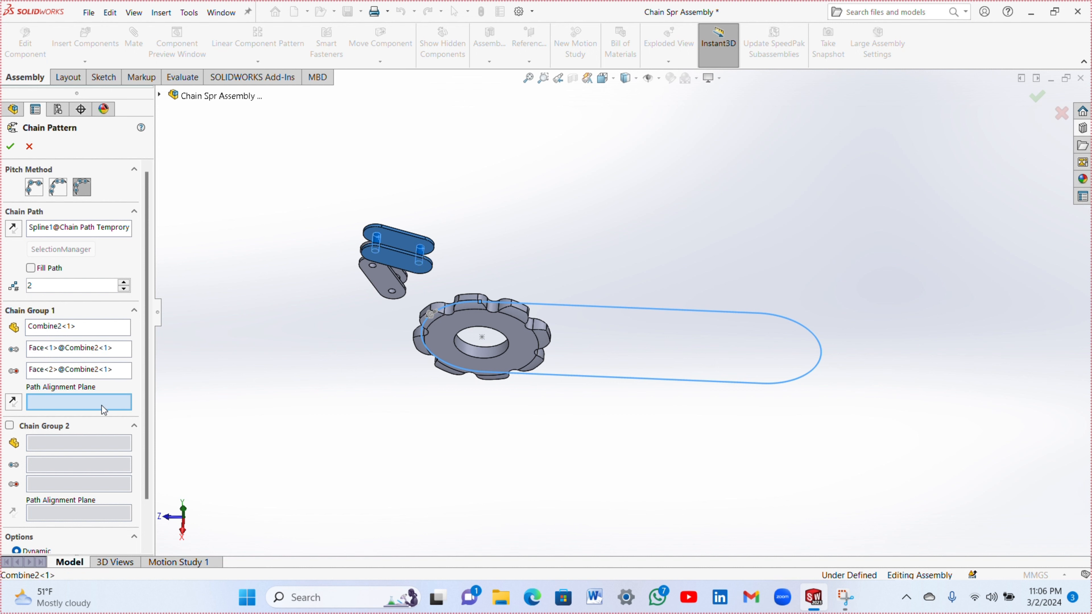
- Set Plane1 of the Combine2 link as the path alignment plane for Chain Group 1
click(161, 94)
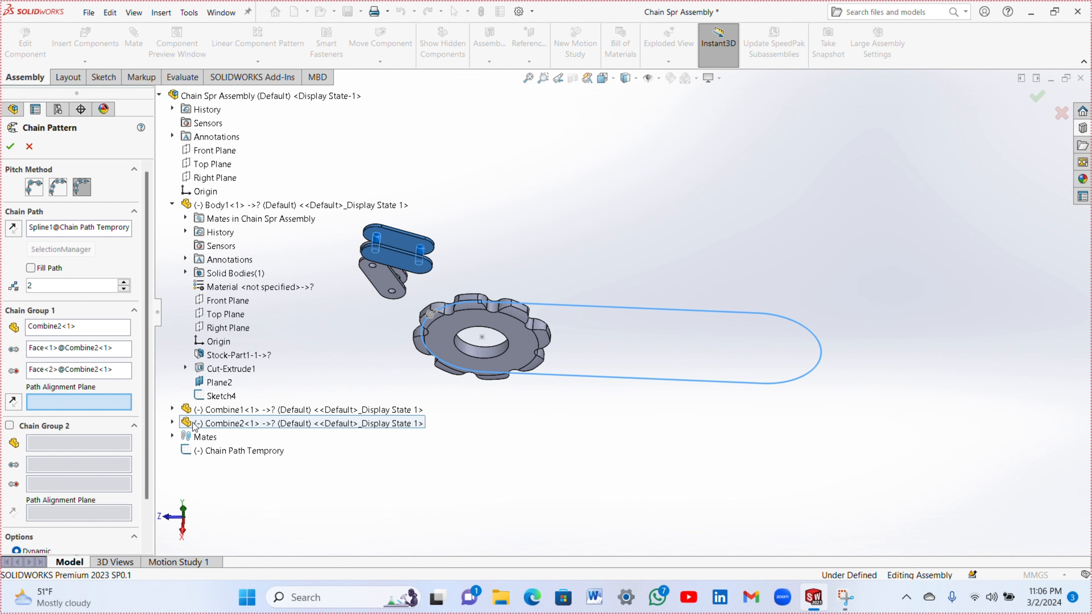
click(172, 424)
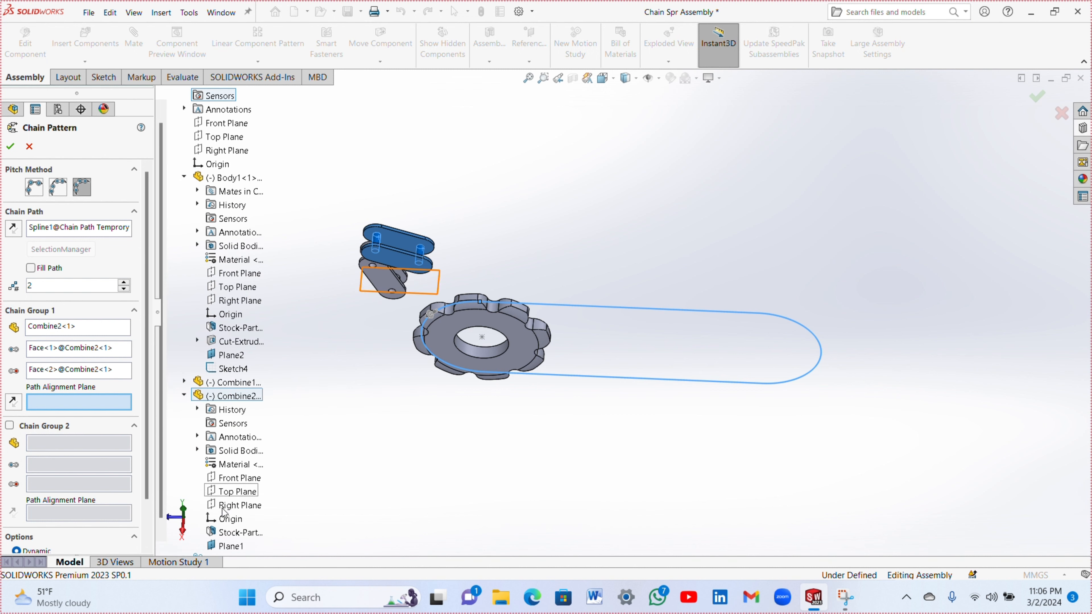
click(232, 546)
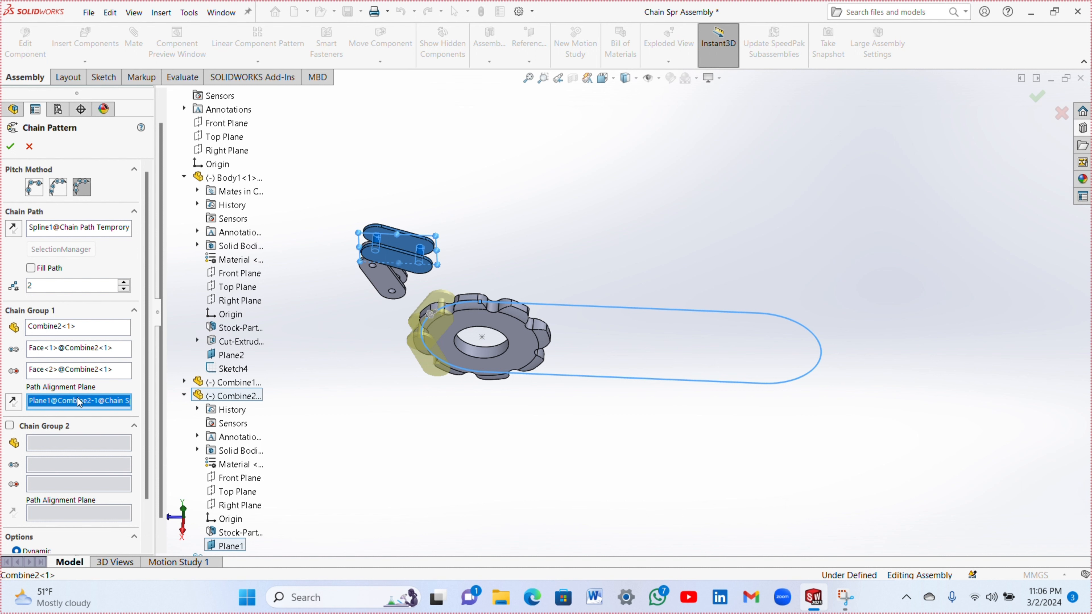
- Enable Chain Group 2 with component Combine1, its two pin faces as path links, and its Plane1 as the path alignment plane
click(10, 426)
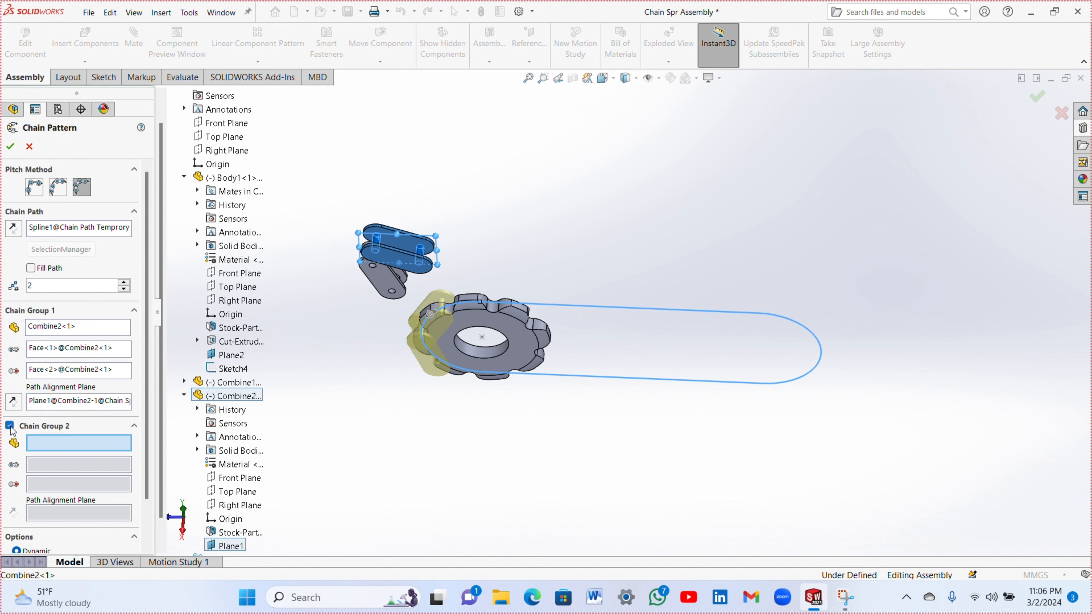
click(388, 286)
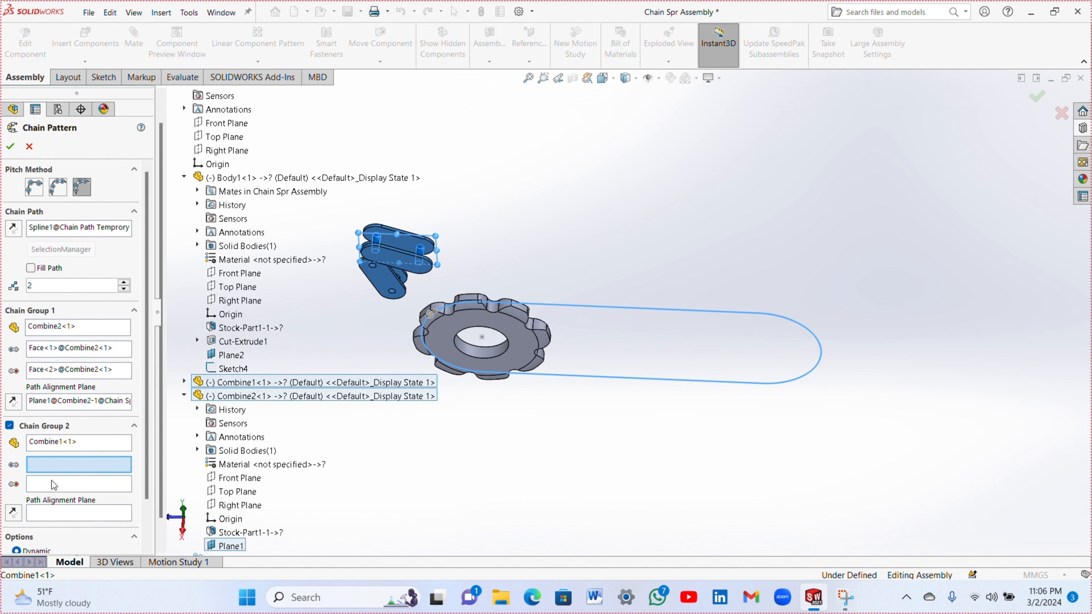
scroll(360, 297, down, 3)
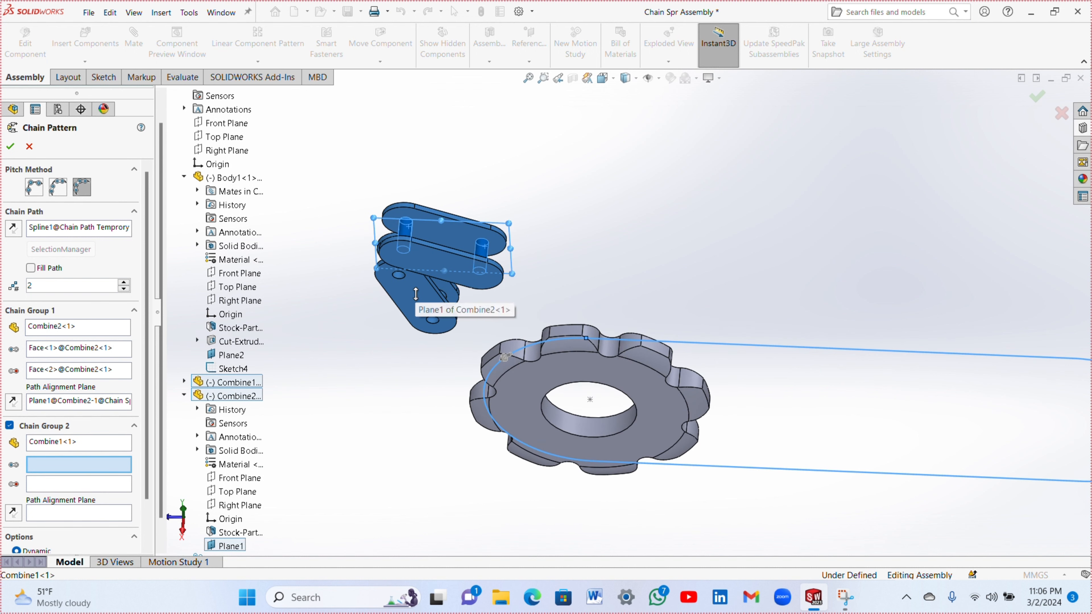
middle_drag(416, 293, 481, 342)
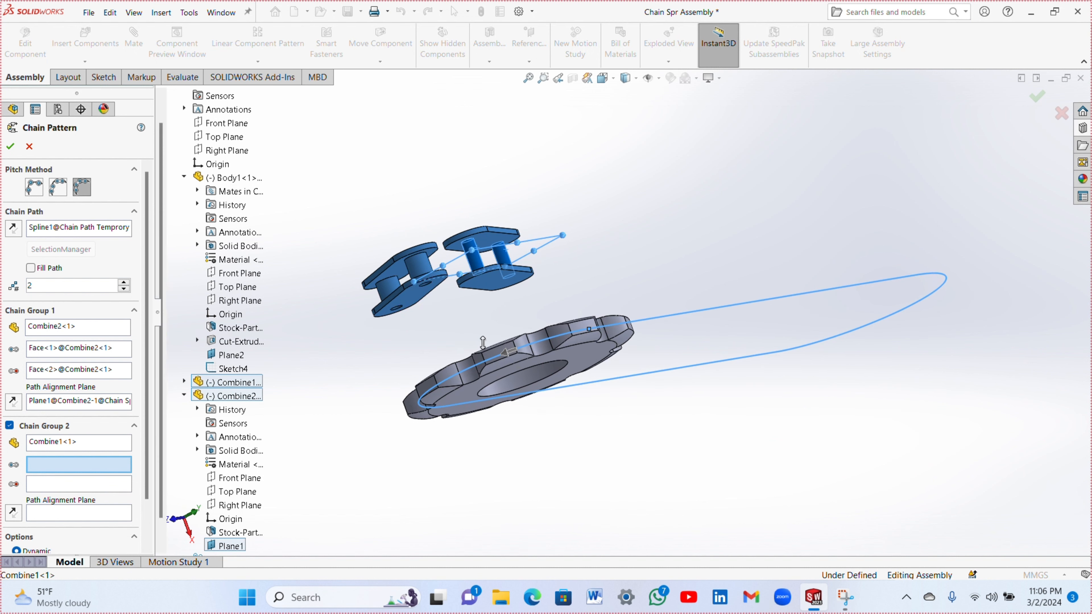
click(388, 294)
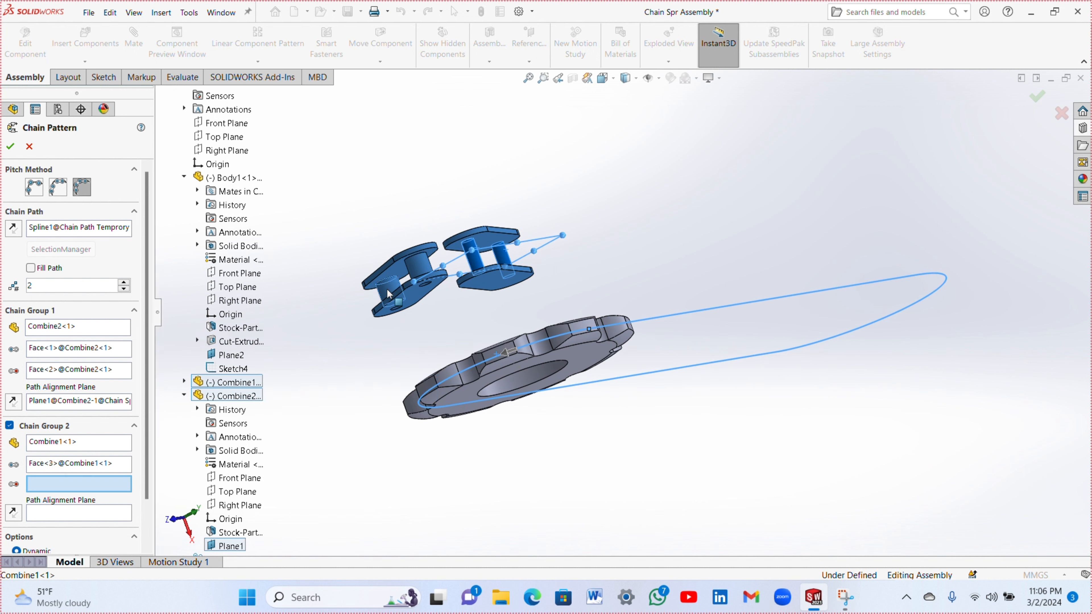
click(422, 272)
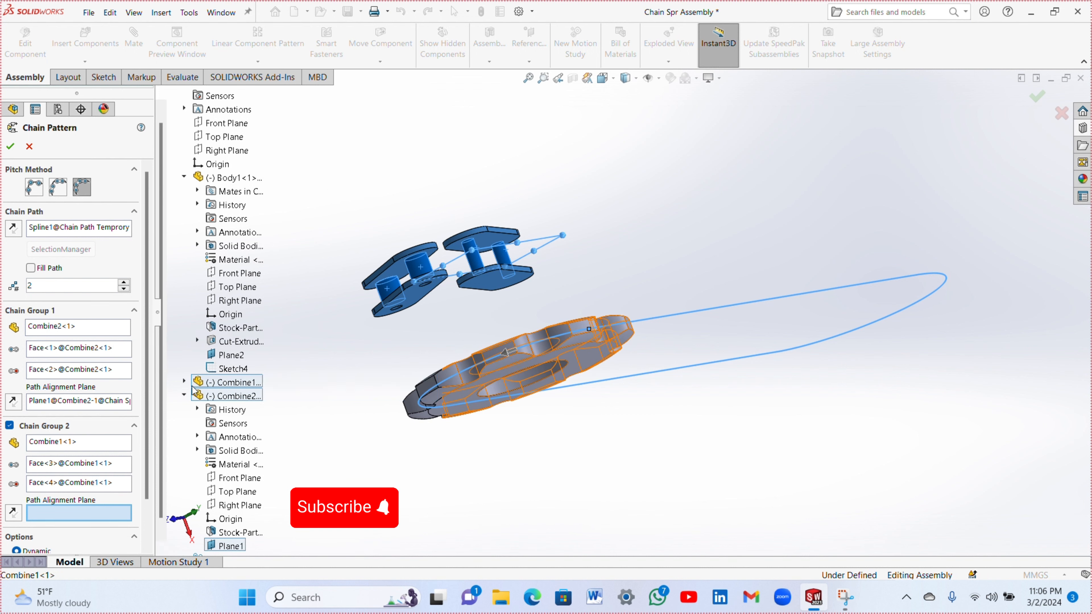
click(185, 382)
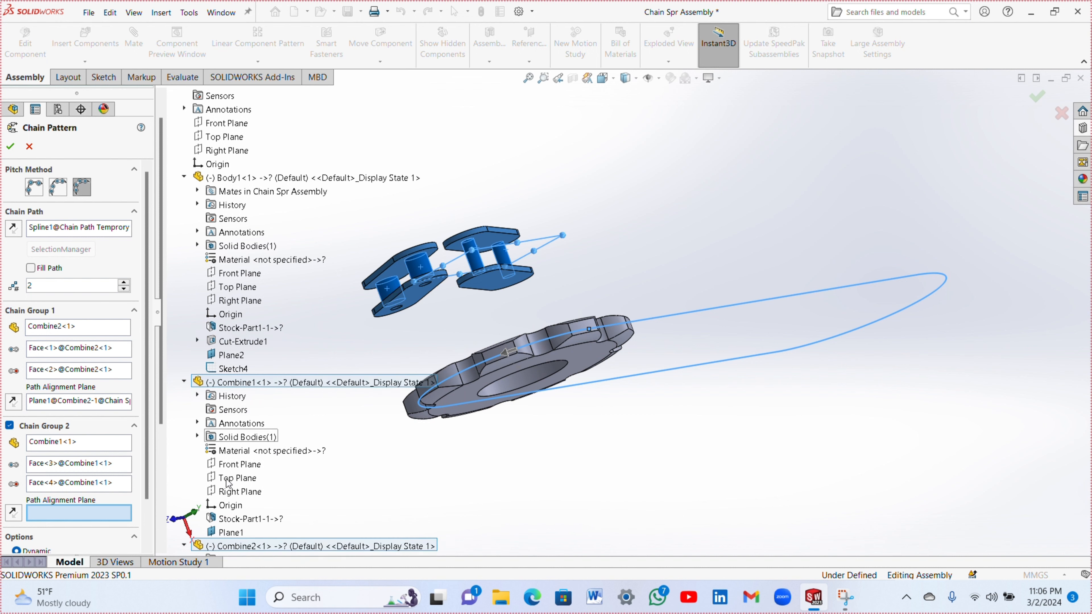
click(222, 533)
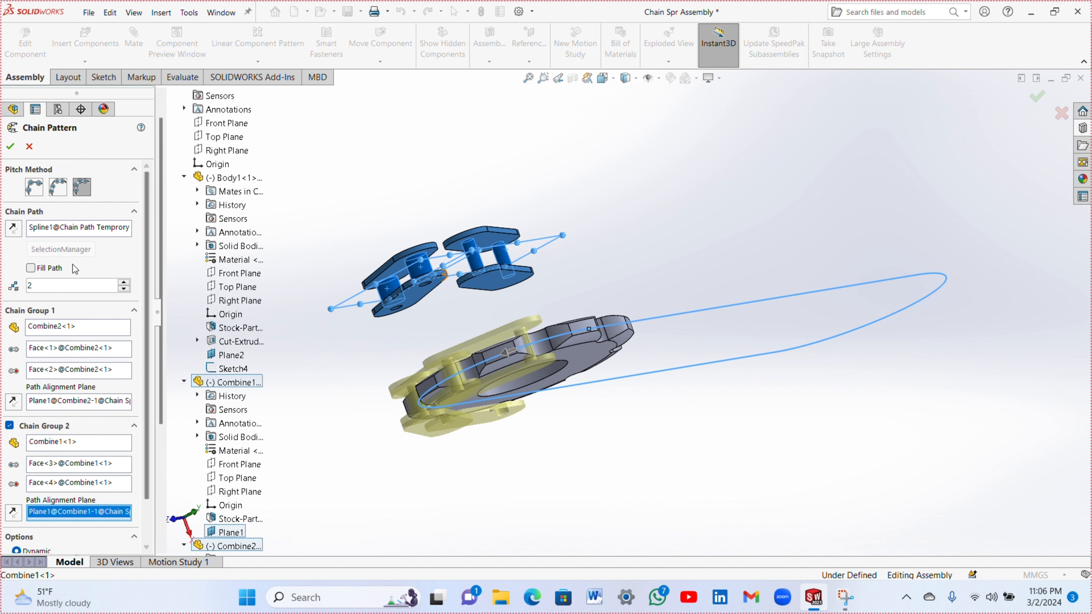
- Fill the whole chain path with links, keep the Dynamic option, and accept the chain pattern
click(31, 268)
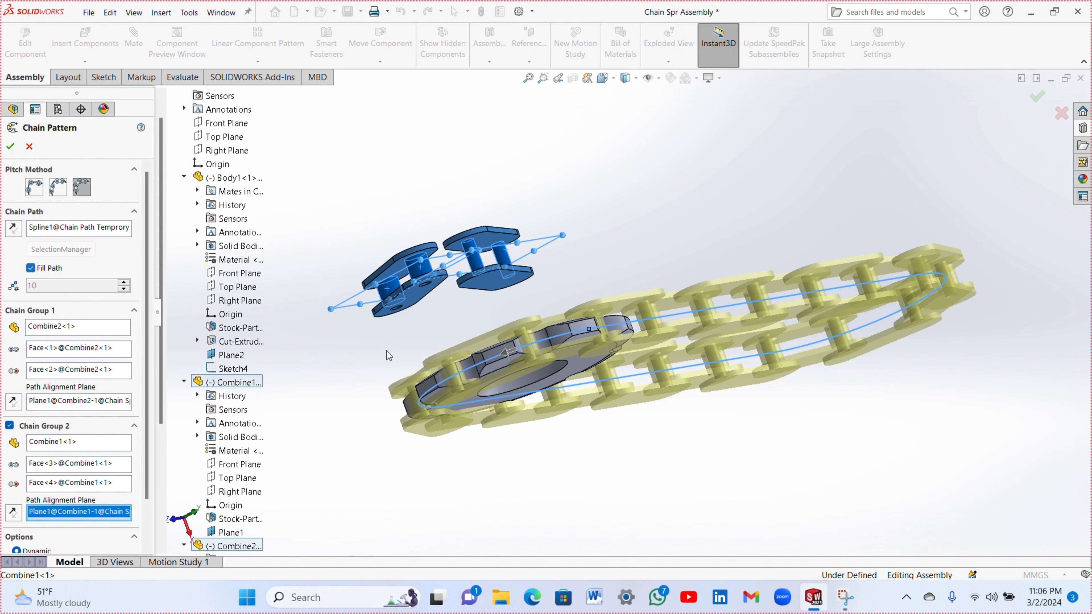
middle_drag(695, 468, 656, 390)
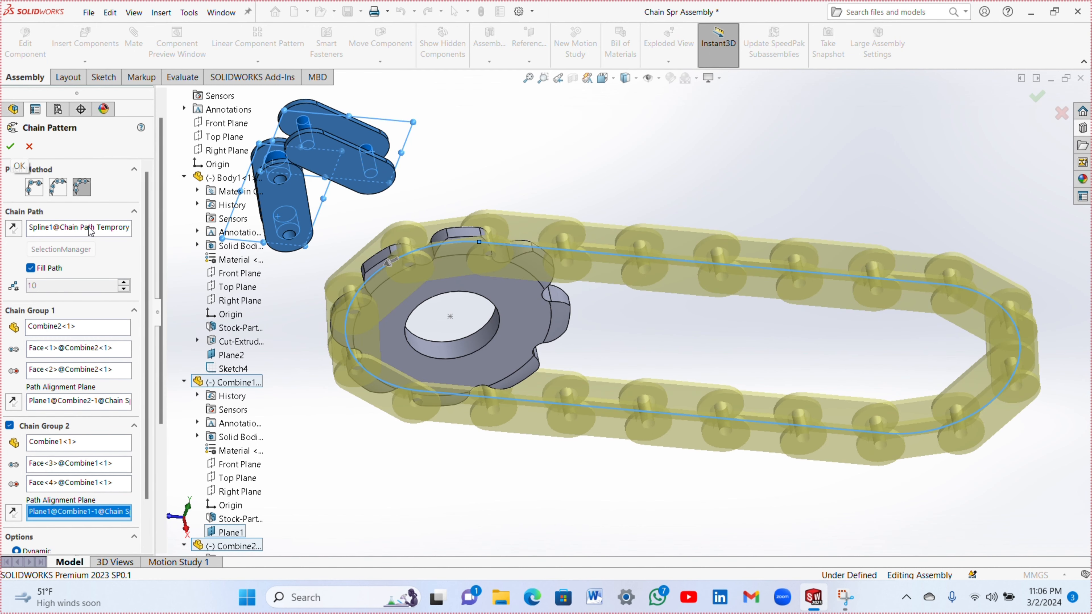
scroll(142, 301, down, 1)
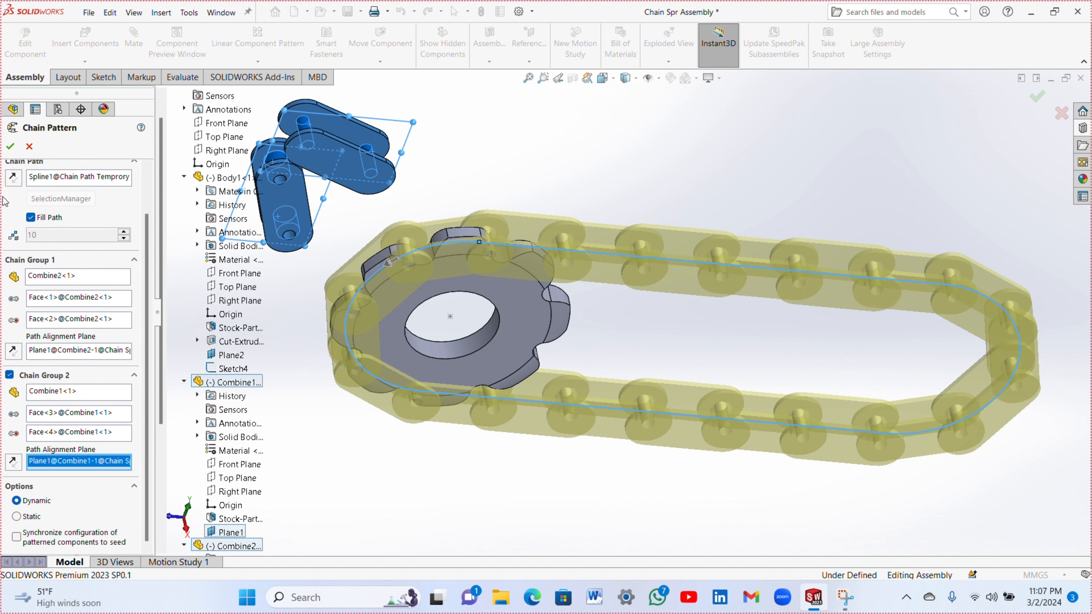
click(11, 147)
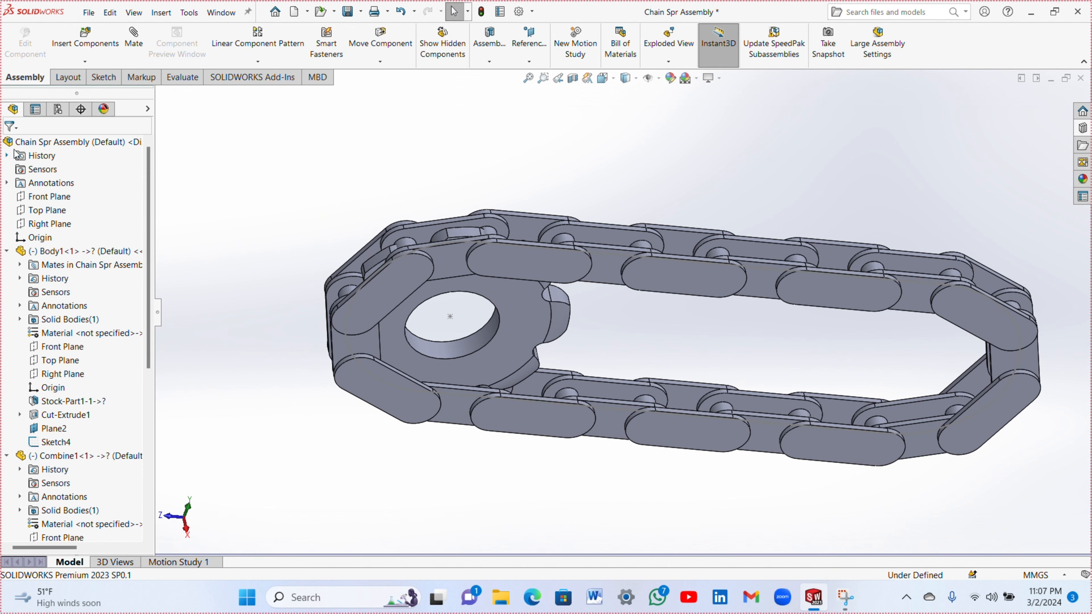
- Move a patterned link along the path to test the chain's motion around the sprocket
drag(526, 269, 485, 241)
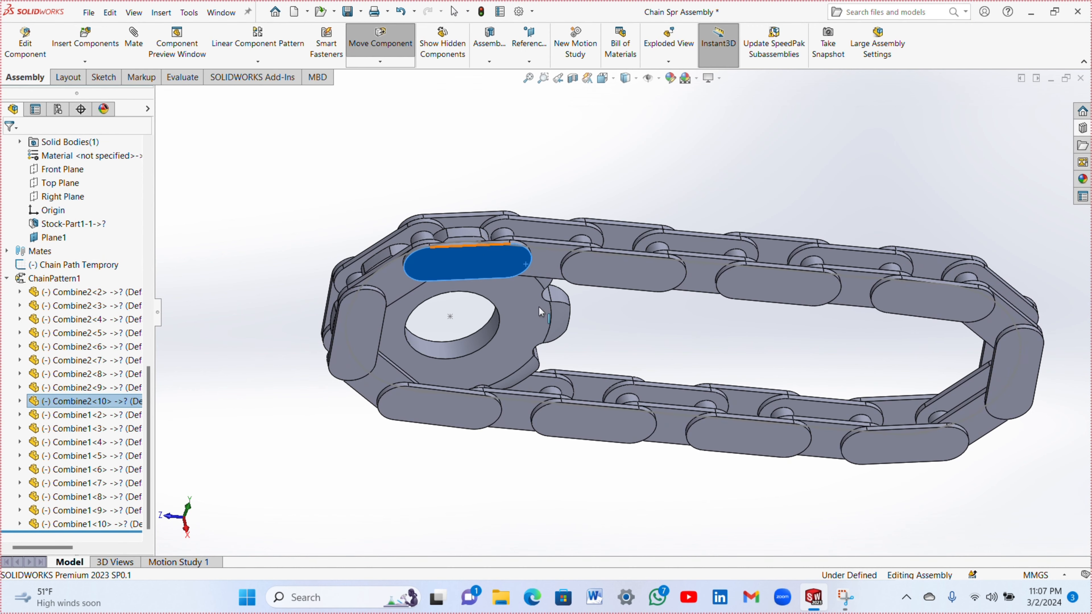
scroll(587, 358, down, 3)
middle_drag(820, 482, 817, 409)
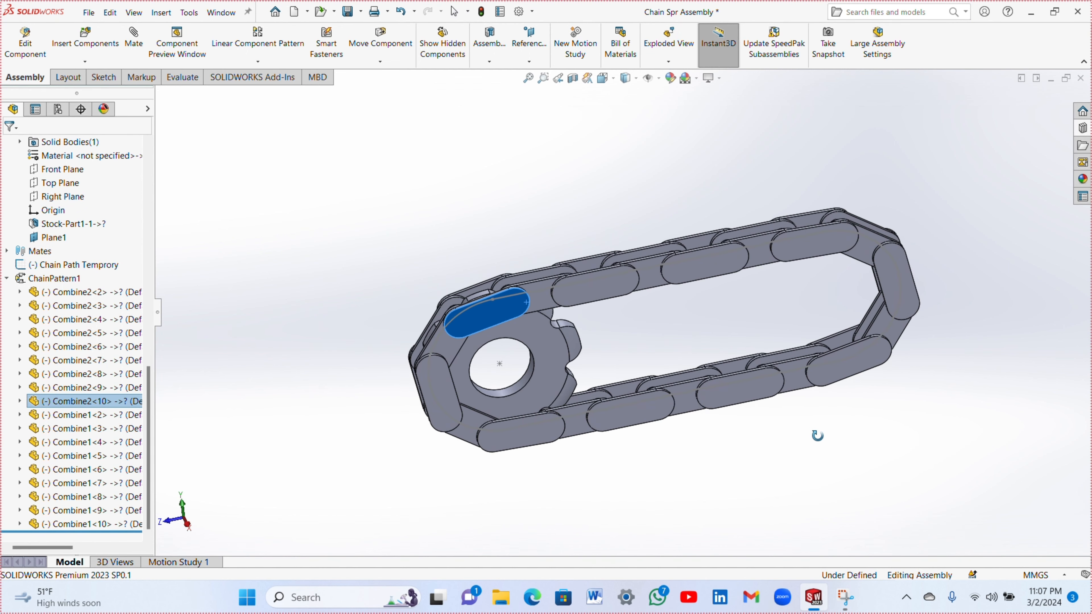
click(240, 297)
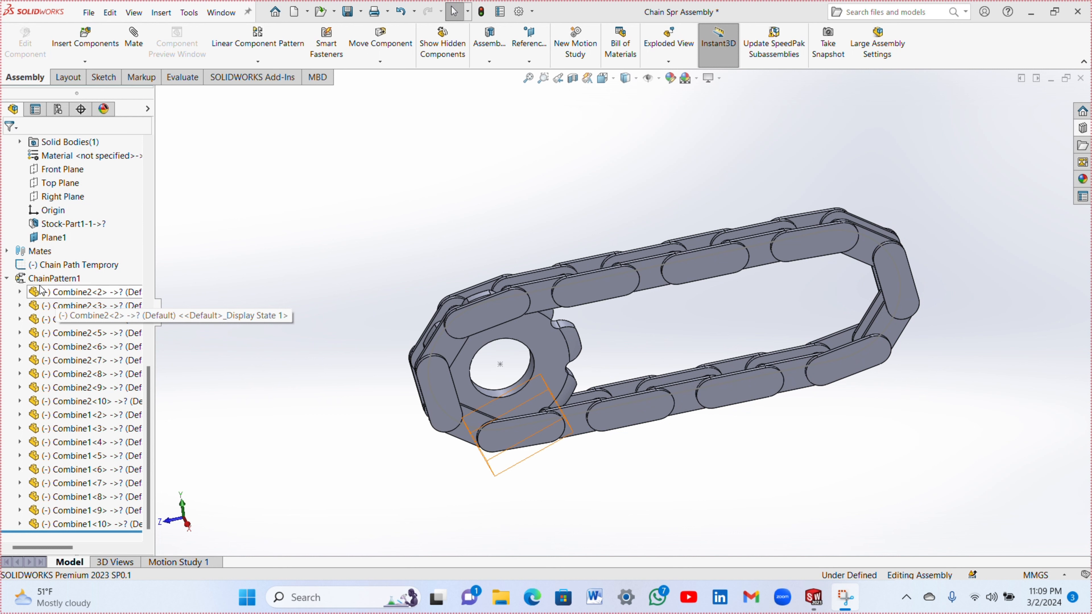
- Dissolve the chain pattern into individual components and fix all components of the assembly in place
right_click(31, 284)
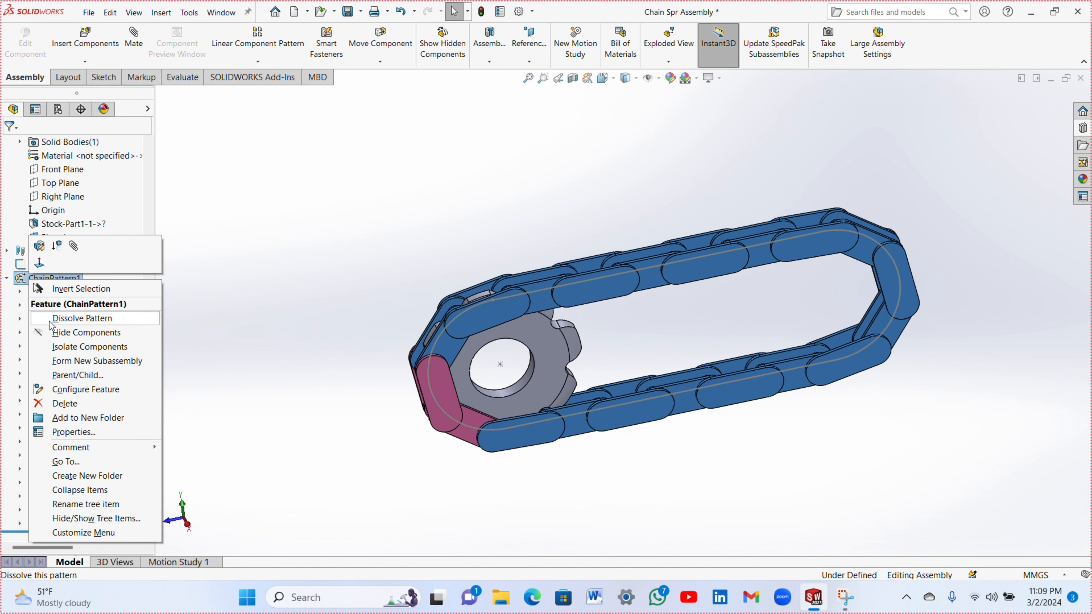
click(50, 321)
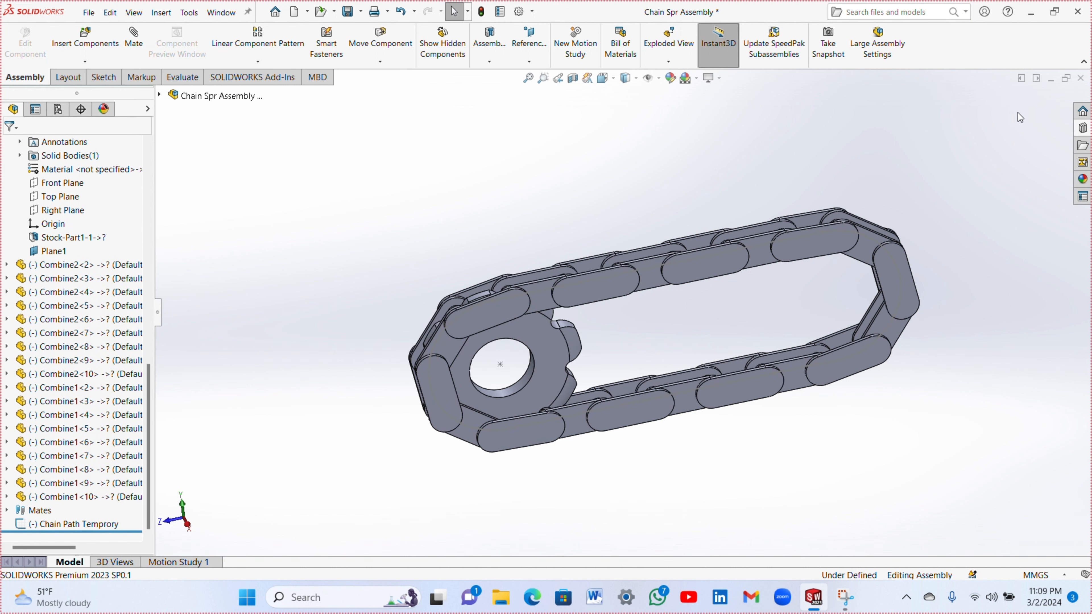
drag(1012, 118, 356, 492)
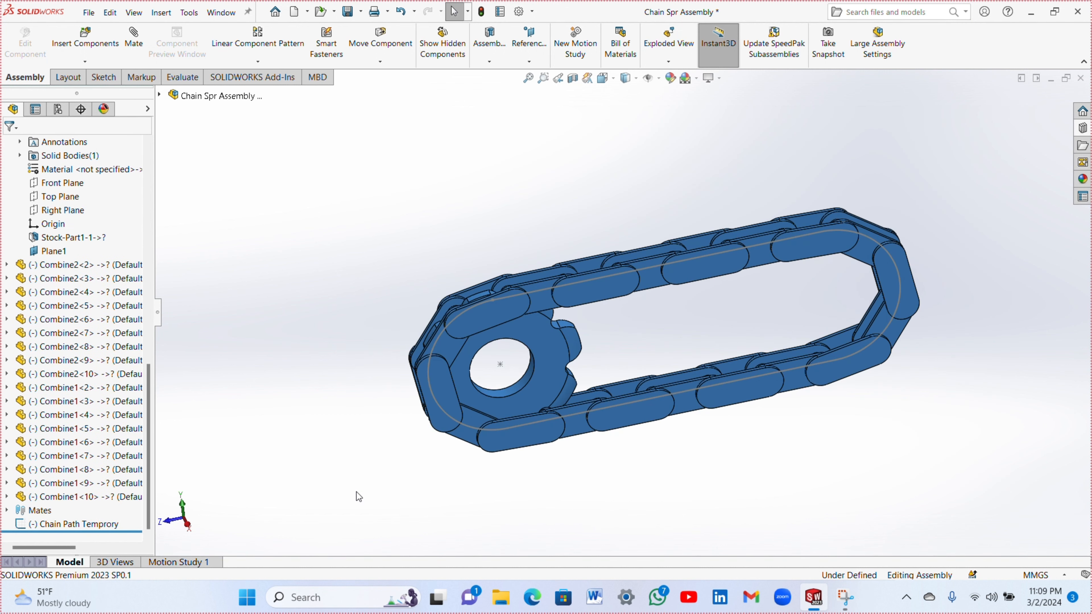
right_click(565, 364)
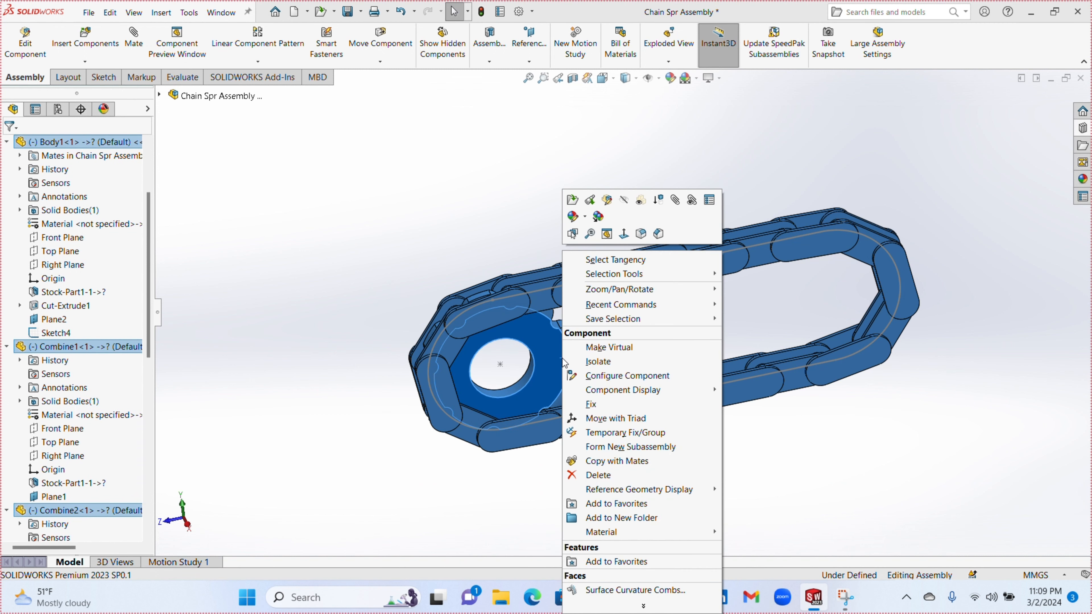
click(580, 416)
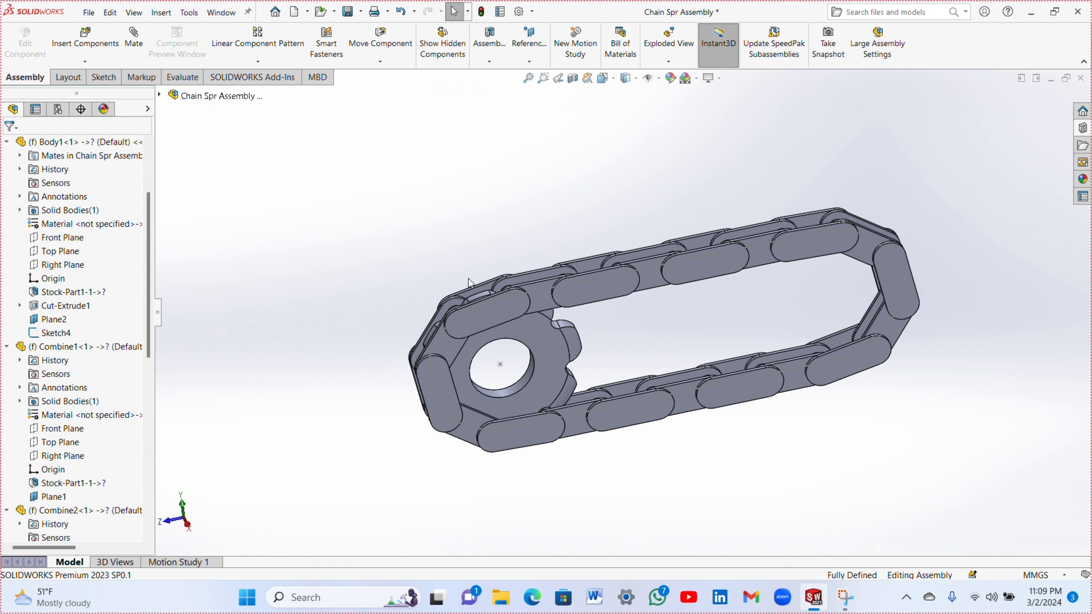
- Mate the pins of Combine1<10> and Combine1<9> concentrically with the rounded end faces of the outer link Combine2<10>
middle_drag(470, 282, 490, 311)
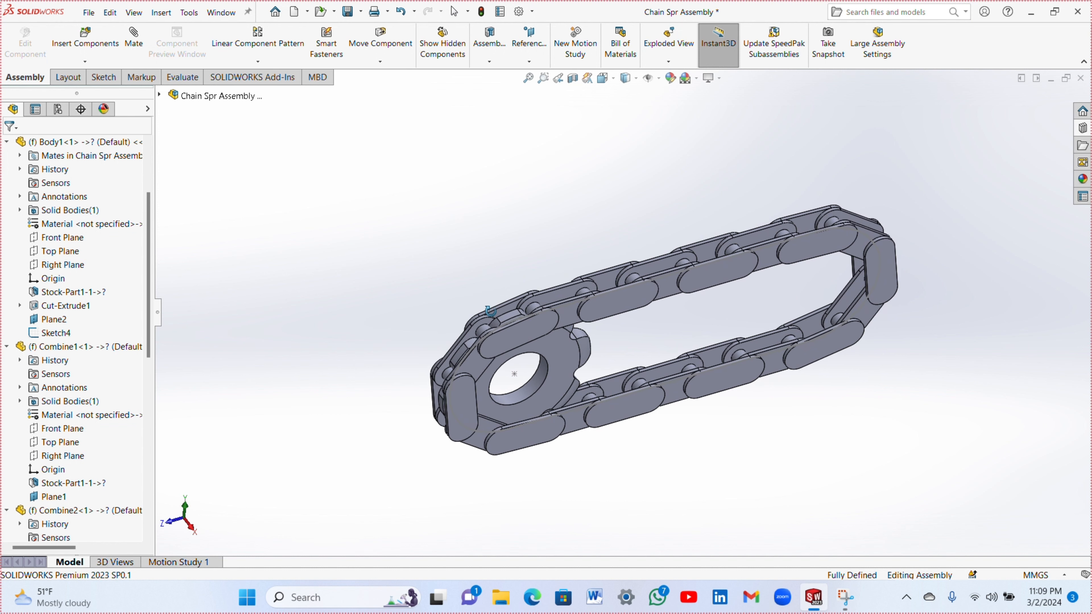
click(483, 333)
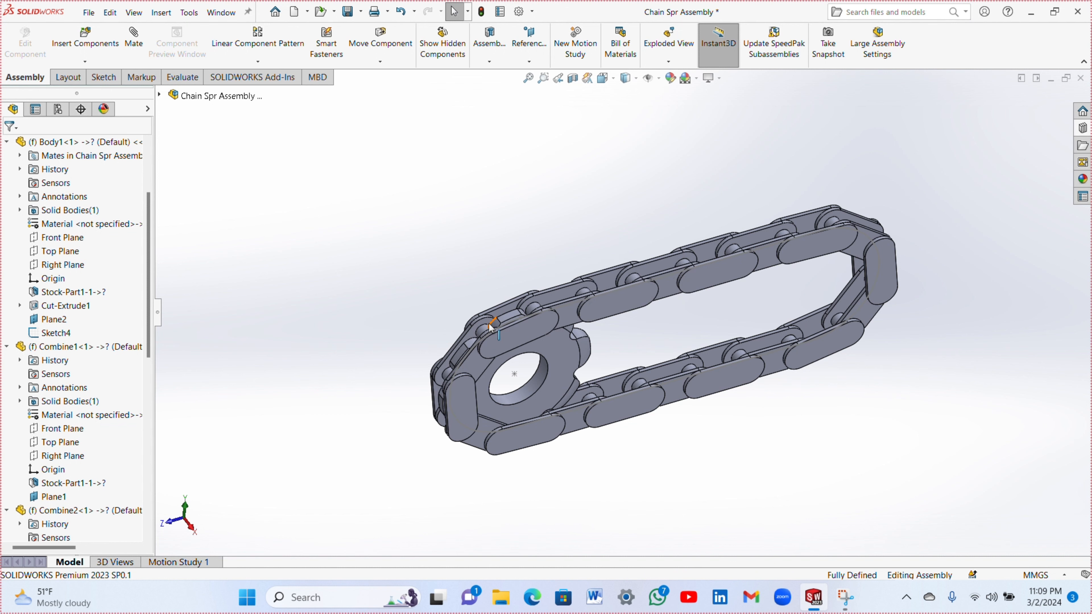
click(485, 333)
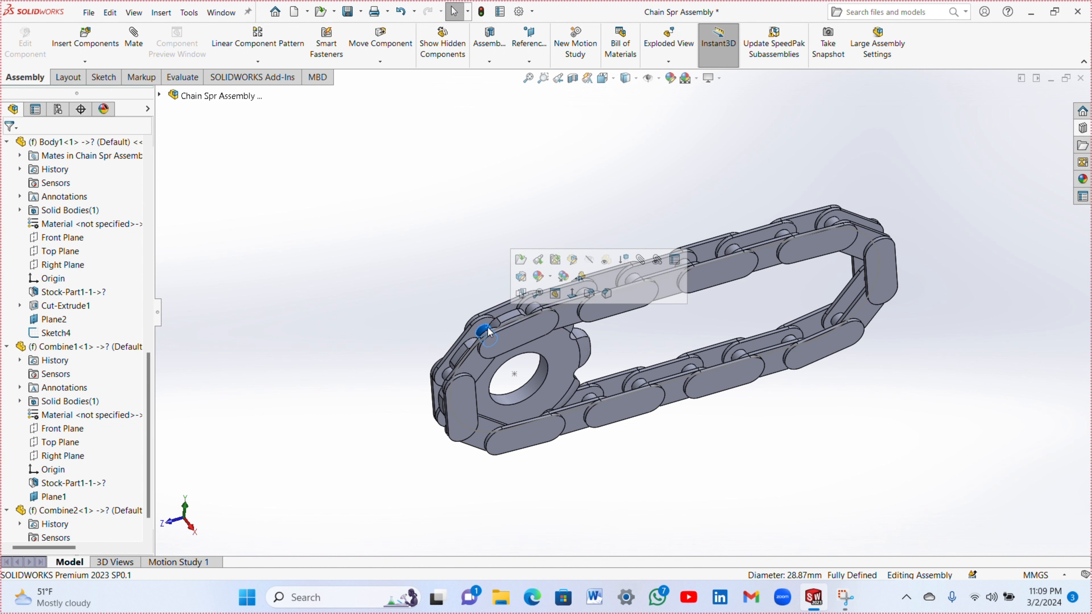
scroll(486, 344, down, 5)
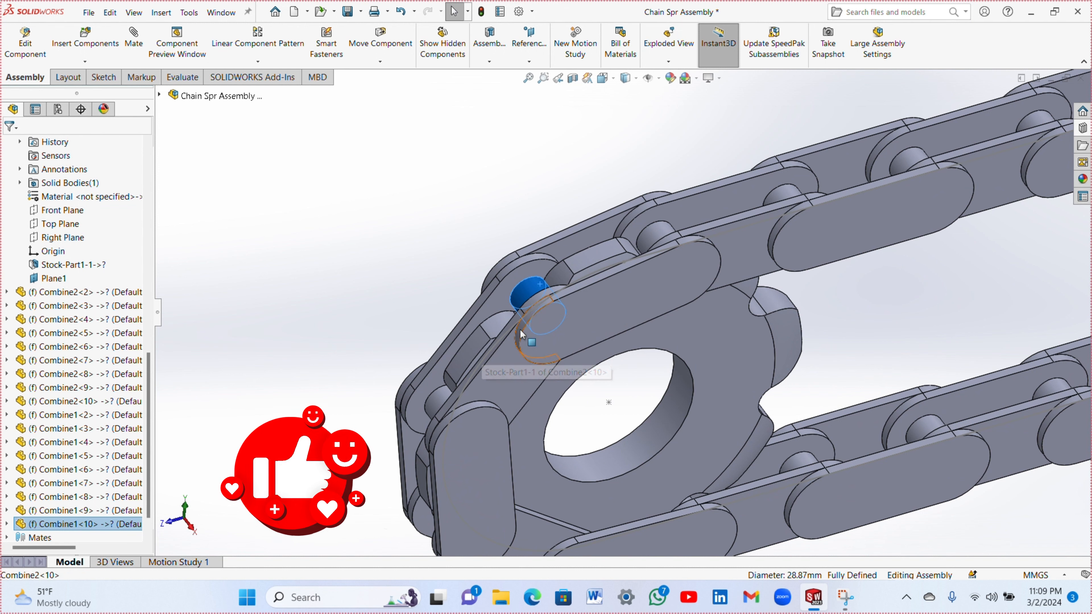
ctrl+click(527, 336)
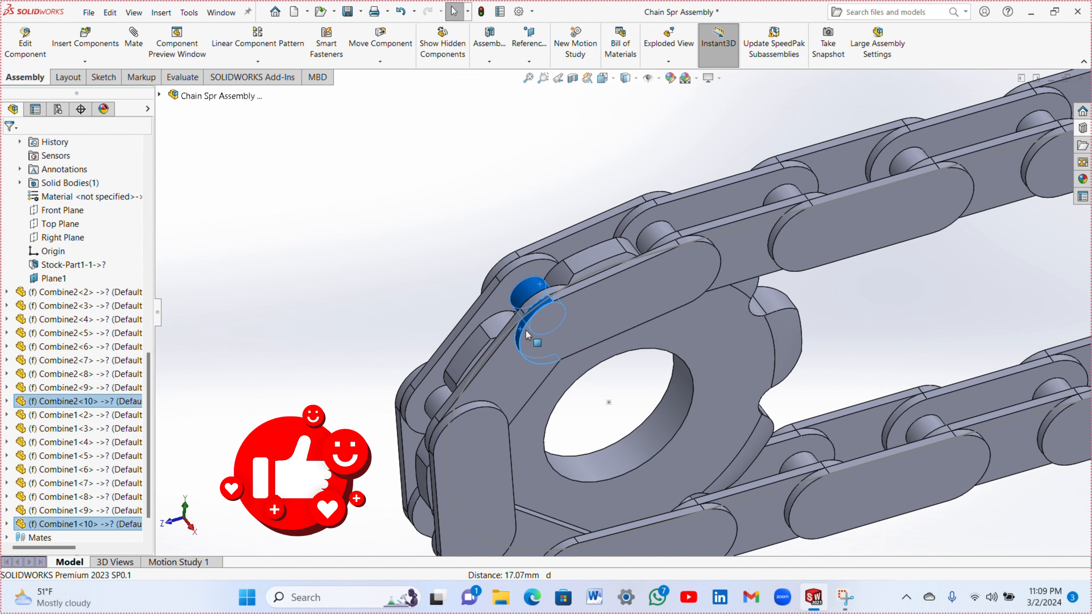
click(657, 233)
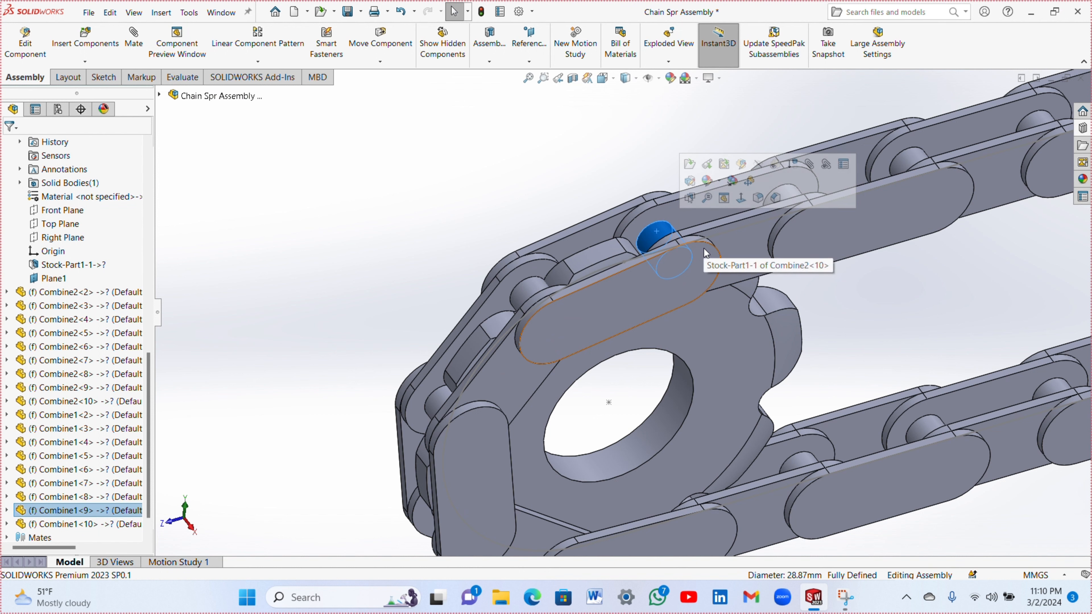
ctrl+click(686, 243)
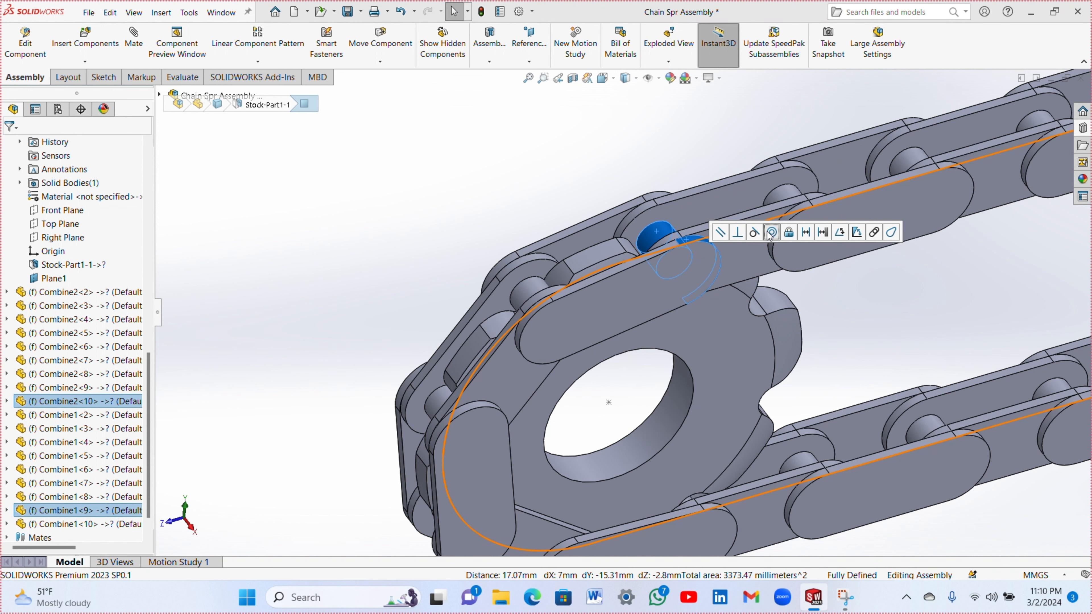
click(772, 232)
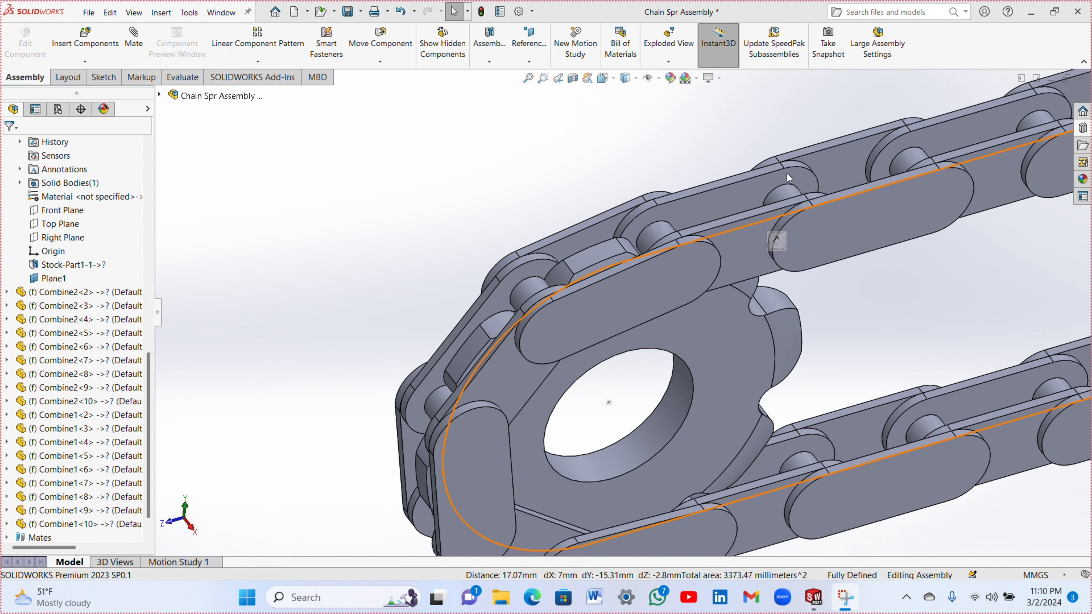
- Mate the next pins of Combine1<9> and Combine1<8> concentrically with the rounded end faces of the adjacent Combine2 link
click(786, 194)
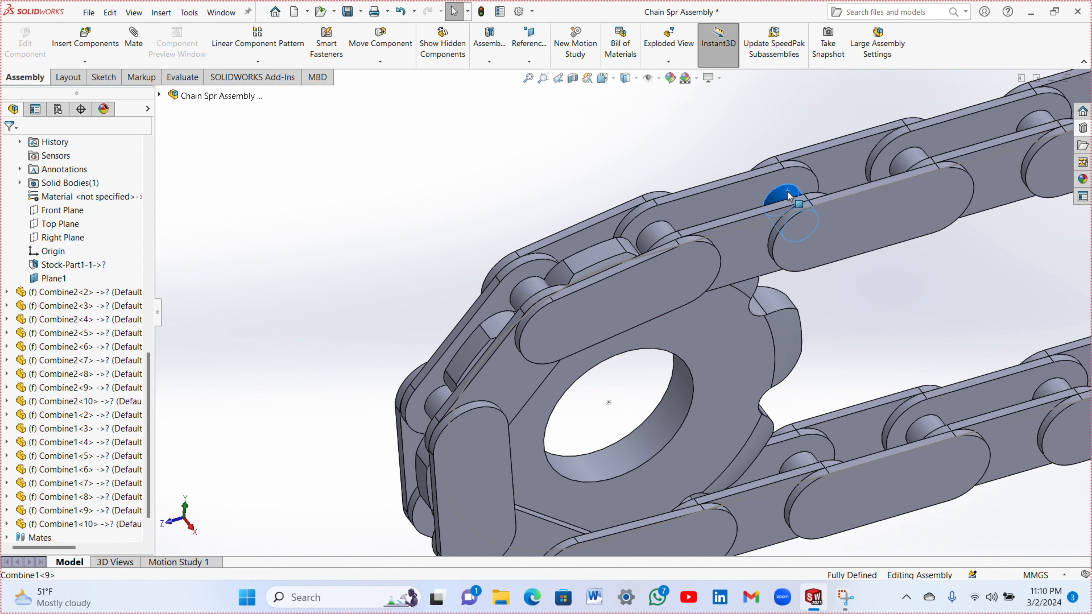
ctrl+click(772, 166)
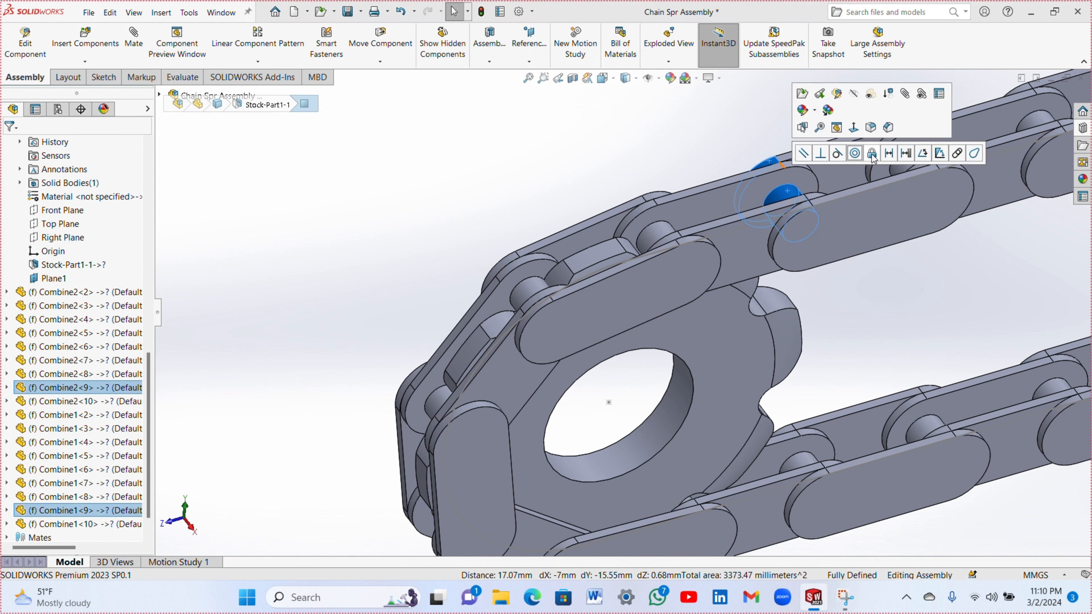
click(855, 154)
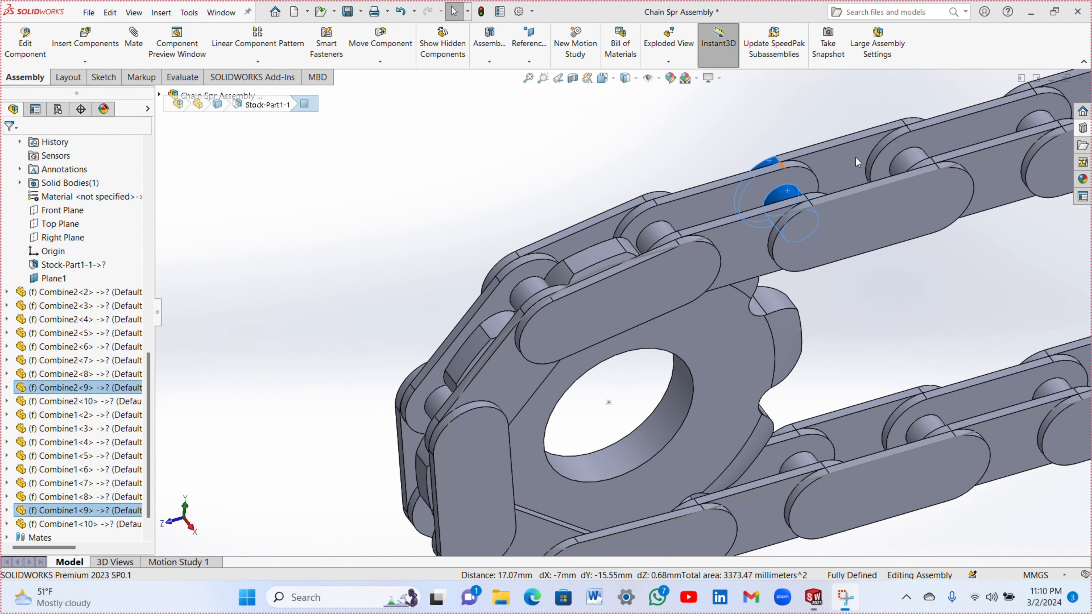
click(914, 159)
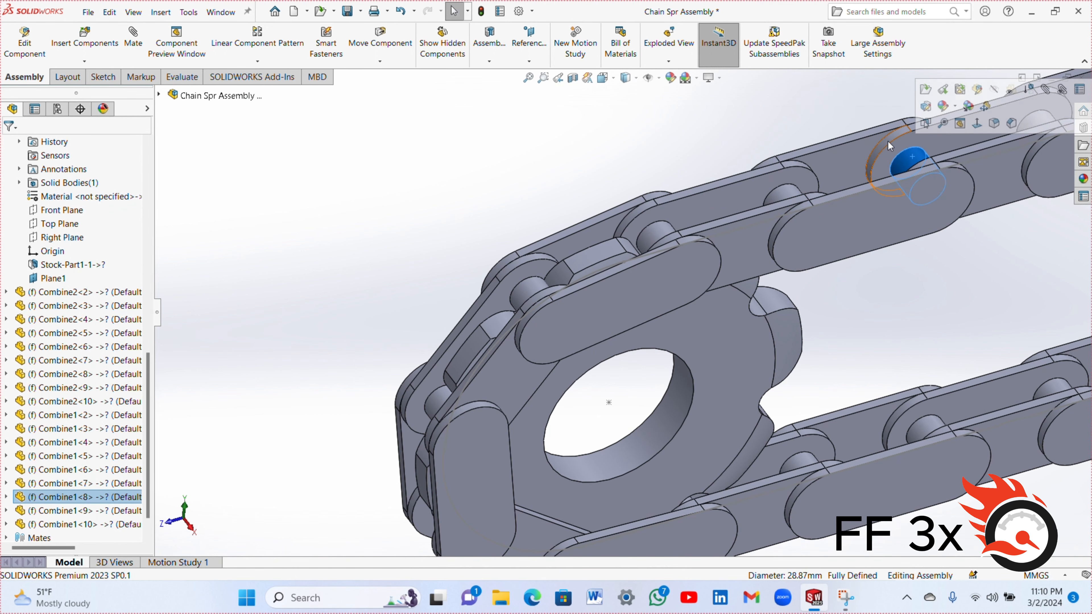
ctrl+click(911, 123)
click(977, 222)
- Expand the assembly's mates and add a concentric mate between the other Combine1<8> pin and the rounded end face of Combine2<8>
key(f)
scroll(974, 223, down, 2)
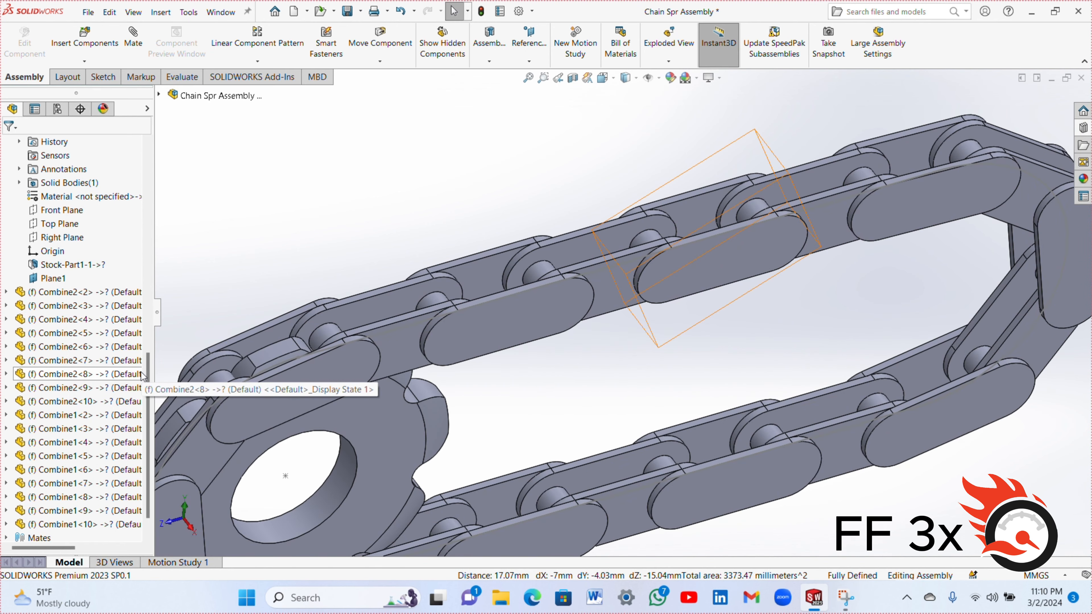
scroll(140, 373, down, 1)
click(6, 510)
click(647, 237)
ctrl+click(643, 213)
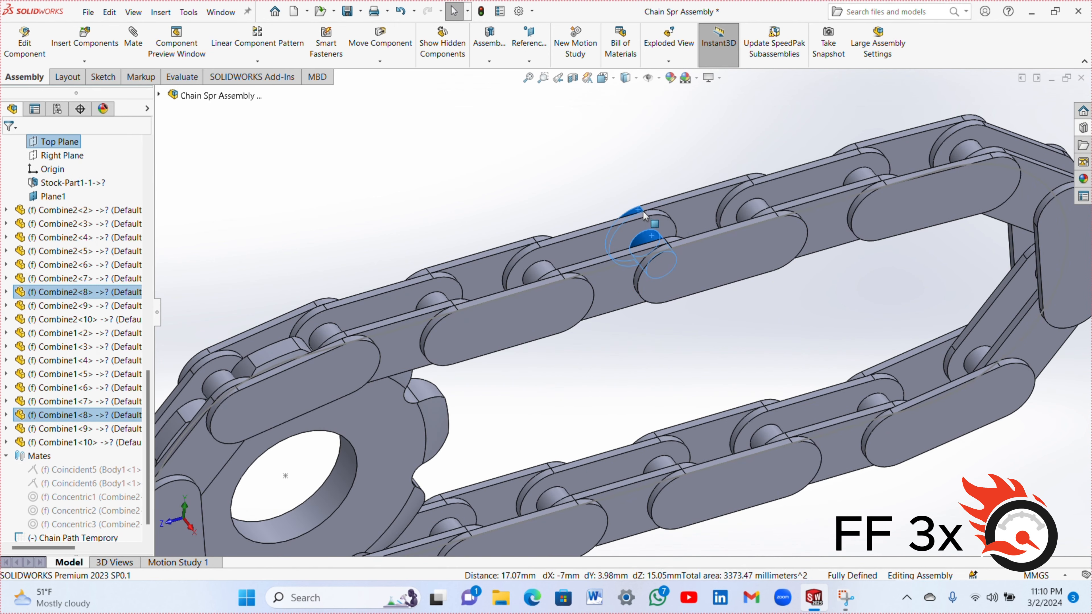
click(730, 222)
- Mate the two Combine1<7> pins concentrically with the rounded end faces of the adjoining links Combine2<8> and Combine2<7>
middle_drag(749, 187, 705, 305)
click(789, 189)
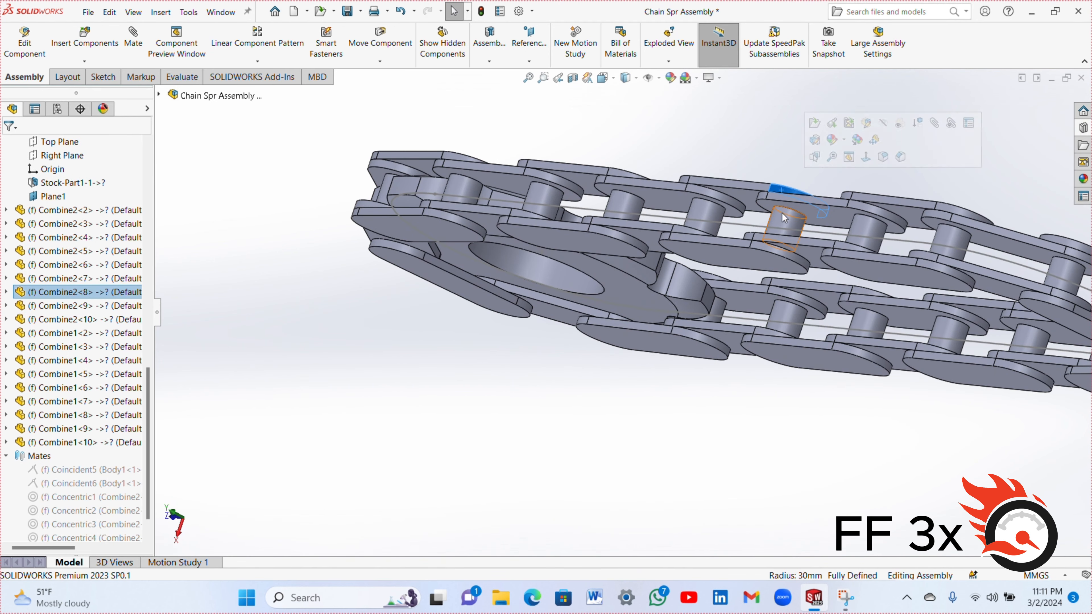
ctrl+click(784, 217)
click(868, 215)
scroll(903, 189, down, 4)
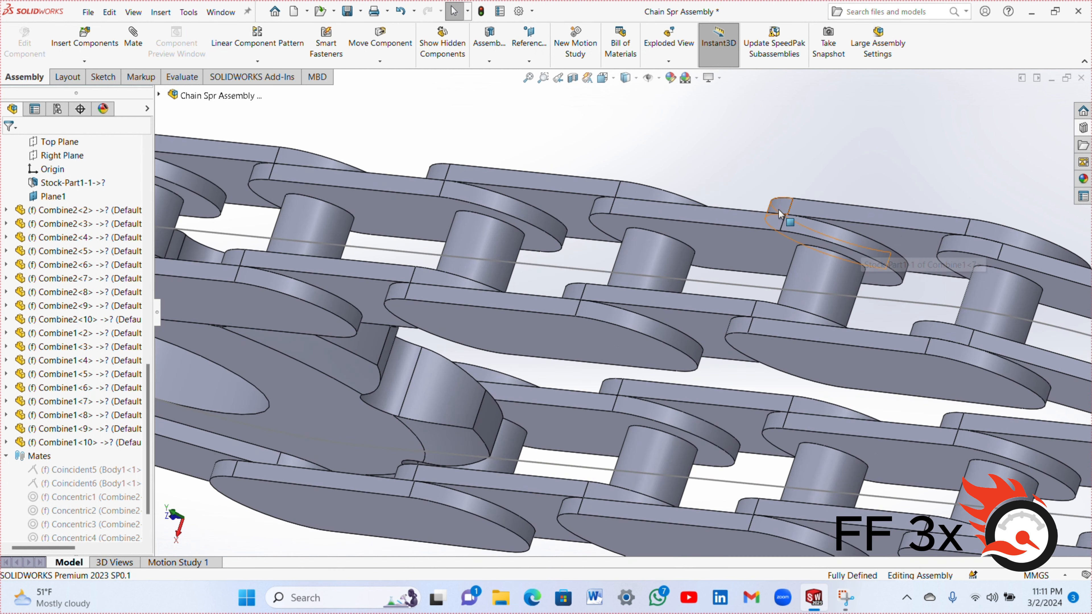
click(779, 208)
ctrl+click(828, 263)
click(905, 271)
- Add concentric mates between the two Combine1<6> pins and the rounded end faces of Combine2<7> and Combine2<6>
scroll(623, 312, up, 3)
click(853, 276)
ctrl+click(840, 306)
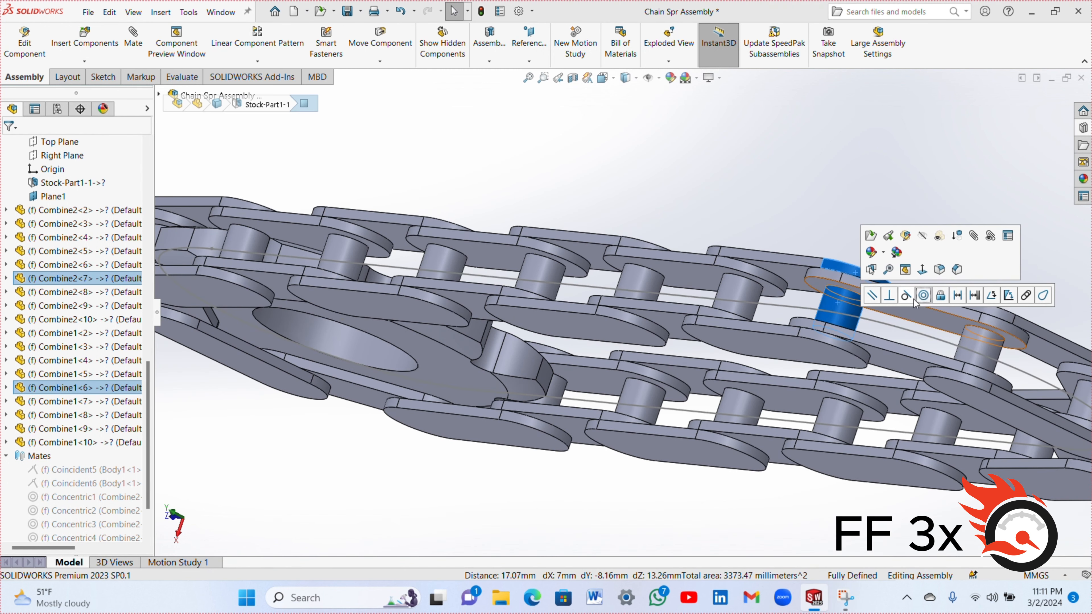
click(925, 297)
click(982, 342)
ctrl+click(978, 375)
click(961, 368)
scroll(865, 324, up, 1)
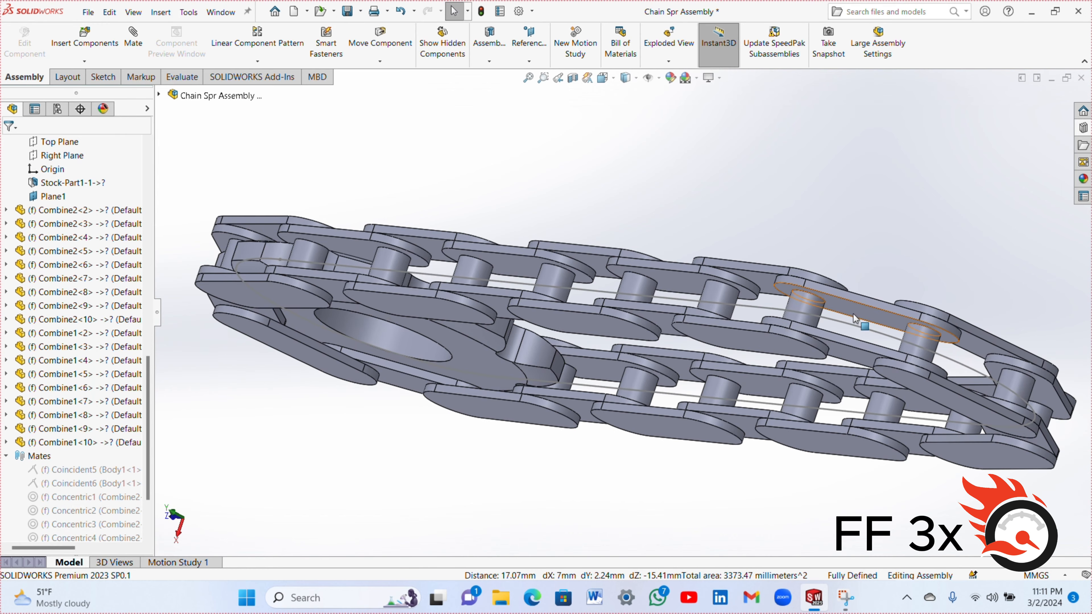
- Mate the Combine1<5> pins concentrically with the rounded end faces of Combine2<6> and Combine2<5> around the chain's far bend
click(1011, 387)
ctrl+click(1011, 425)
click(962, 420)
scroll(838, 379, up, 2)
scroll(838, 378, down, 3)
middle_drag(839, 378, 861, 267)
drag(149, 409, 149, 447)
click(936, 421)
ctrl+click(923, 411)
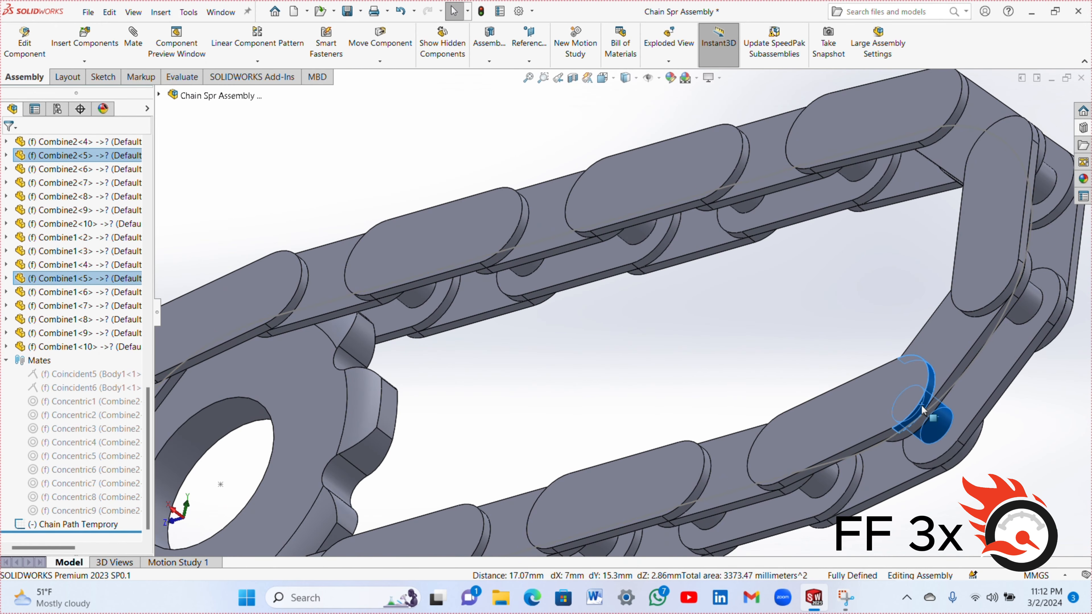
click(961, 404)
- Mate the Combine1<4> pins concentrically with the rounded end faces of Combine2<5> and Combine2<4>
middle_drag(824, 504, 709, 371)
click(708, 369)
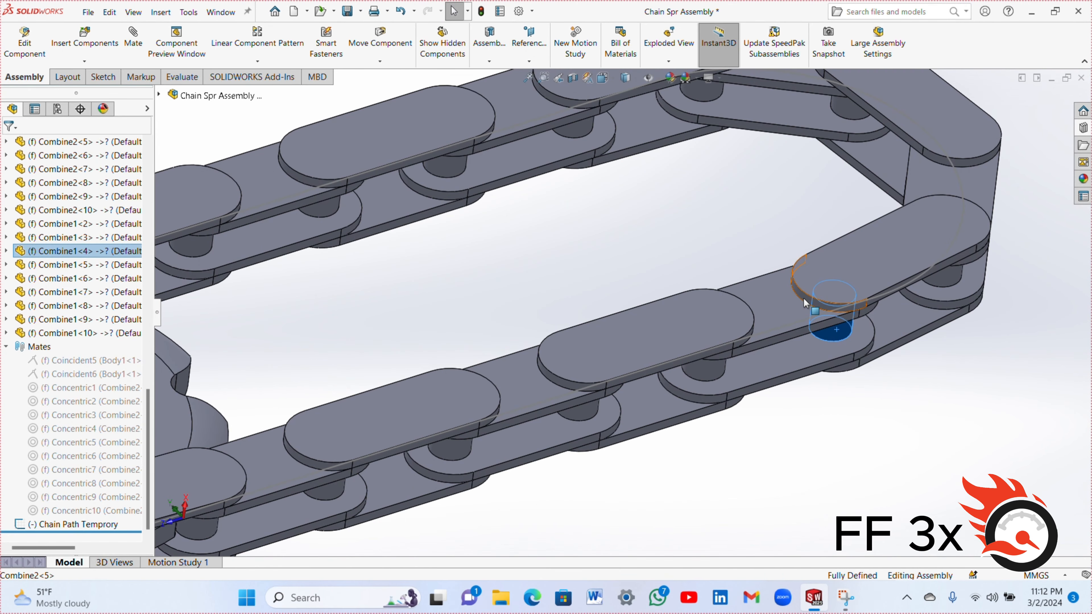
ctrl+click(734, 403)
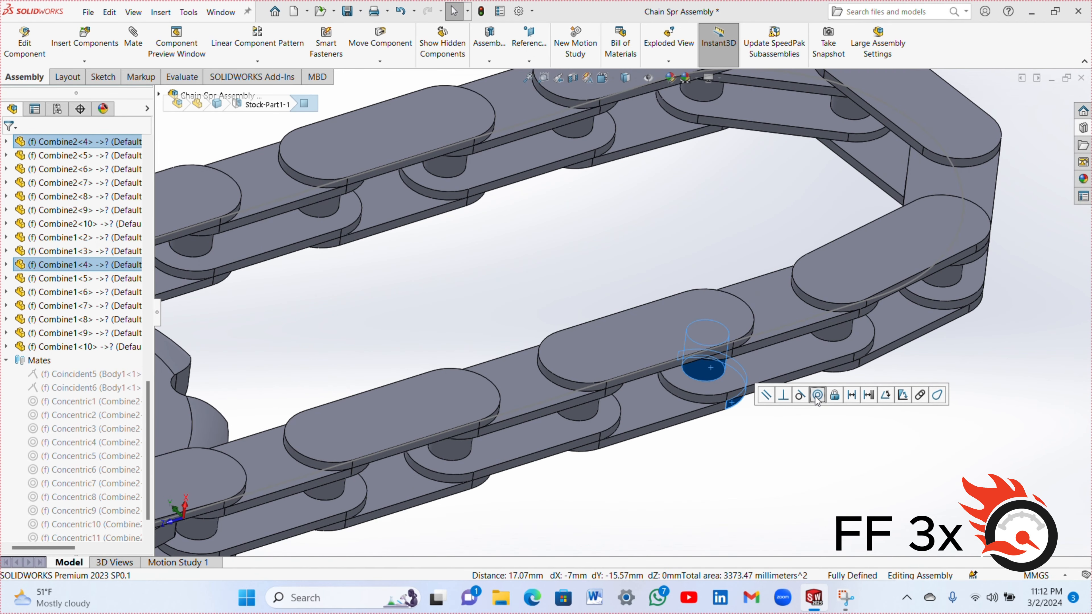
click(817, 393)
- Mate the Combine1<3> pins concentrically with the rounded end faces of Combine2<4> and Combine2<3>
click(590, 408)
ctrl+click(555, 380)
click(641, 369)
click(469, 449)
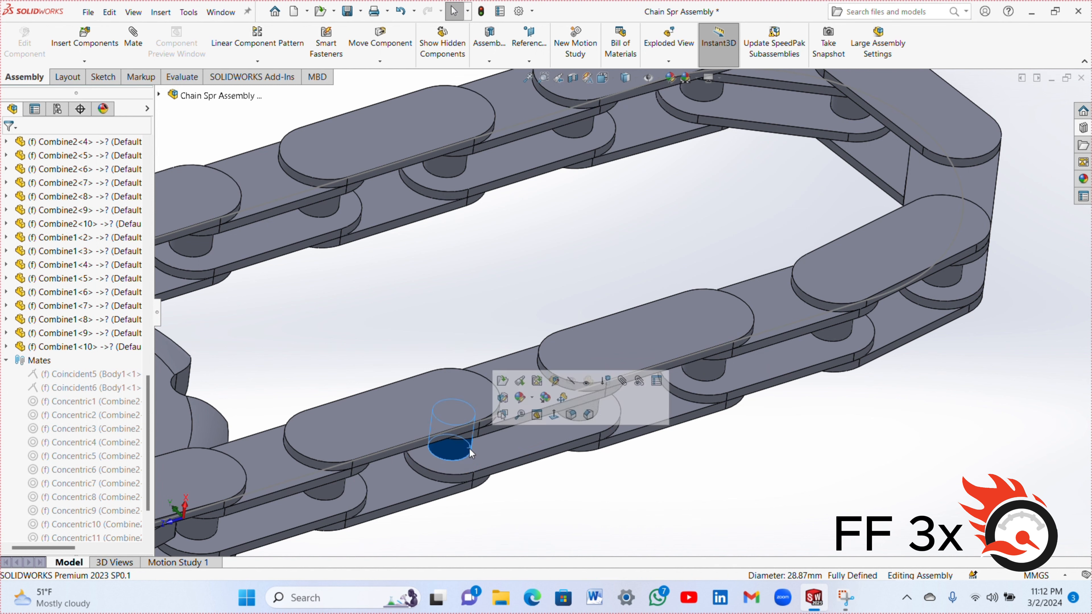
ctrl+click(480, 482)
click(569, 475)
- Mate the Combine1<2> pins concentrically with the rounded end faces of Combine2<3> and Combine2<2> near the sprocket
scroll(836, 291, up, 2)
scroll(356, 476, down, 3)
click(623, 330)
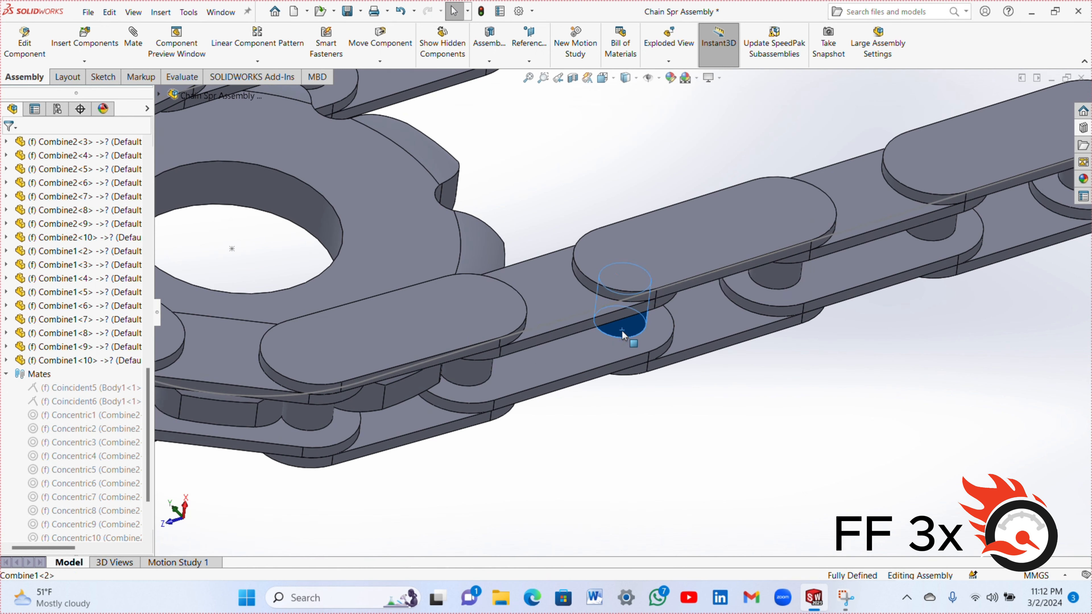
ctrl+click(598, 286)
click(681, 275)
click(475, 373)
ctrl+click(501, 415)
click(587, 408)
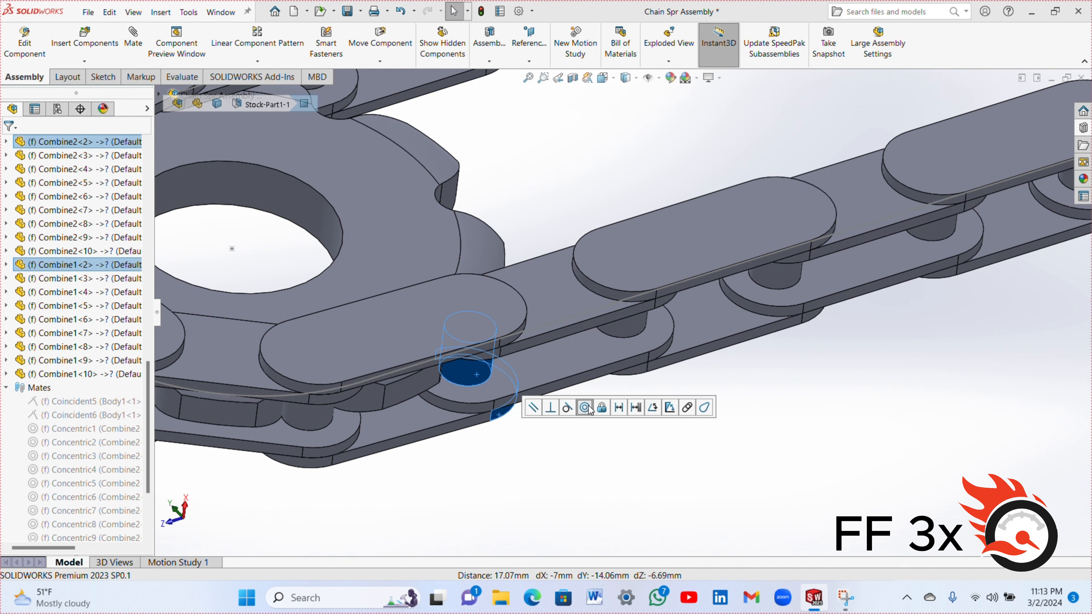
- Mate the Combine1<1> pins concentrically with the rounded end faces of Combine2<2> and Combine2<1> at the sprocket
click(321, 421)
ctrl+click(277, 375)
click(360, 366)
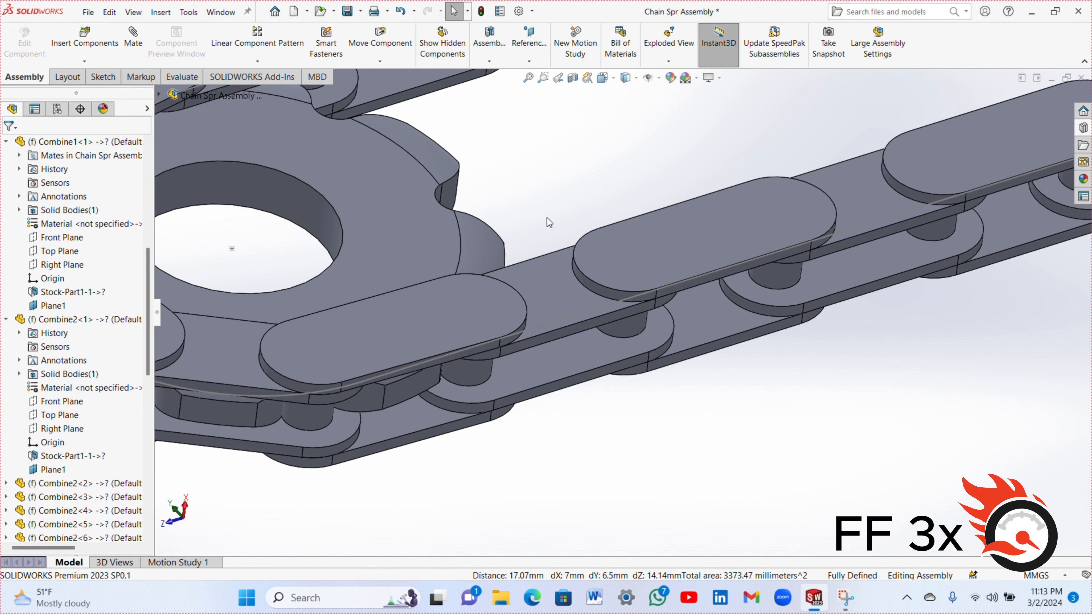
scroll(548, 218, up, 3)
click(337, 362)
ctrl+click(357, 343)
click(441, 334)
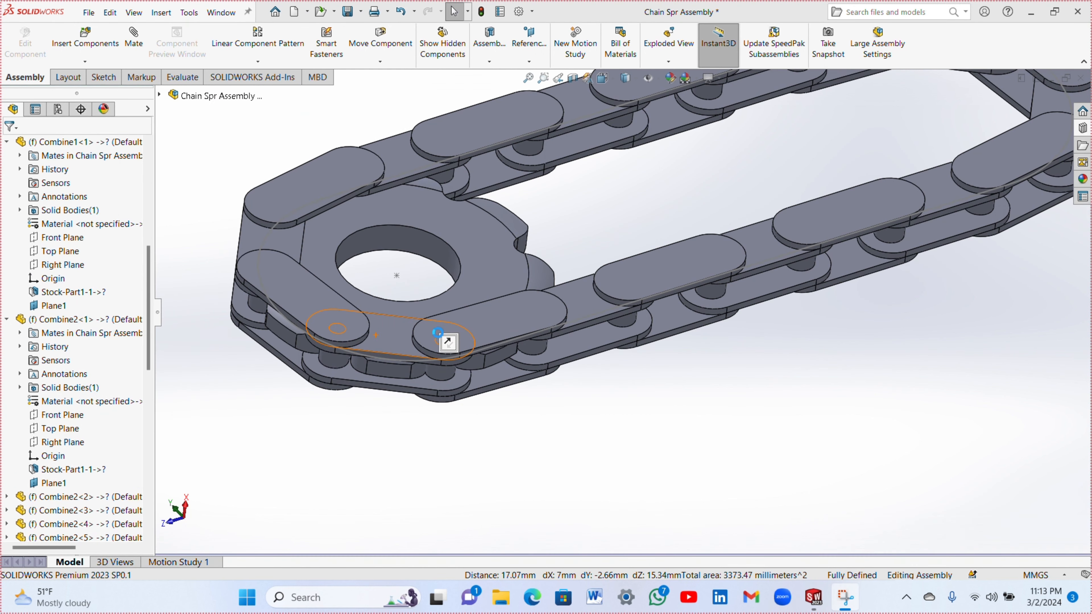
- Try to close the chain with a concentric mate between the fixed Combine1<10> pin and the rounded end face of Combine2<1>
click(257, 310)
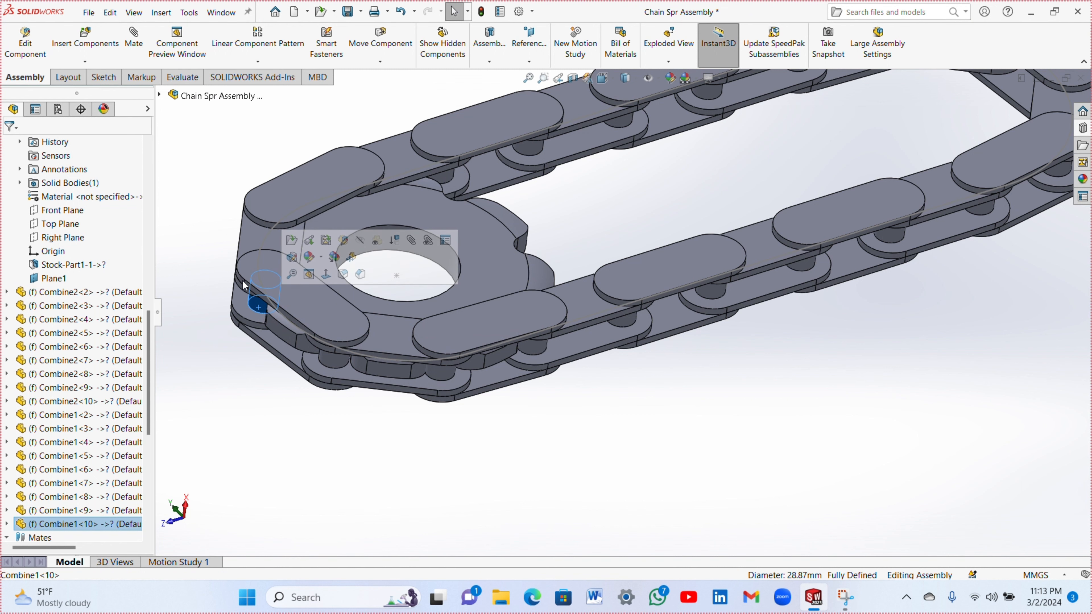
scroll(254, 282, down, 3)
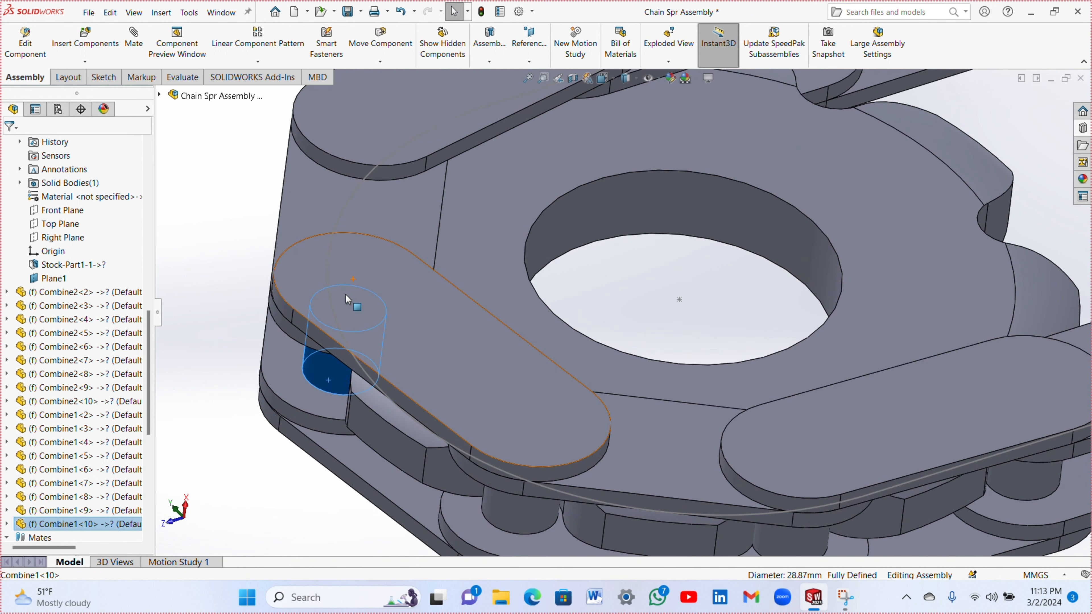
ctrl+click(282, 310)
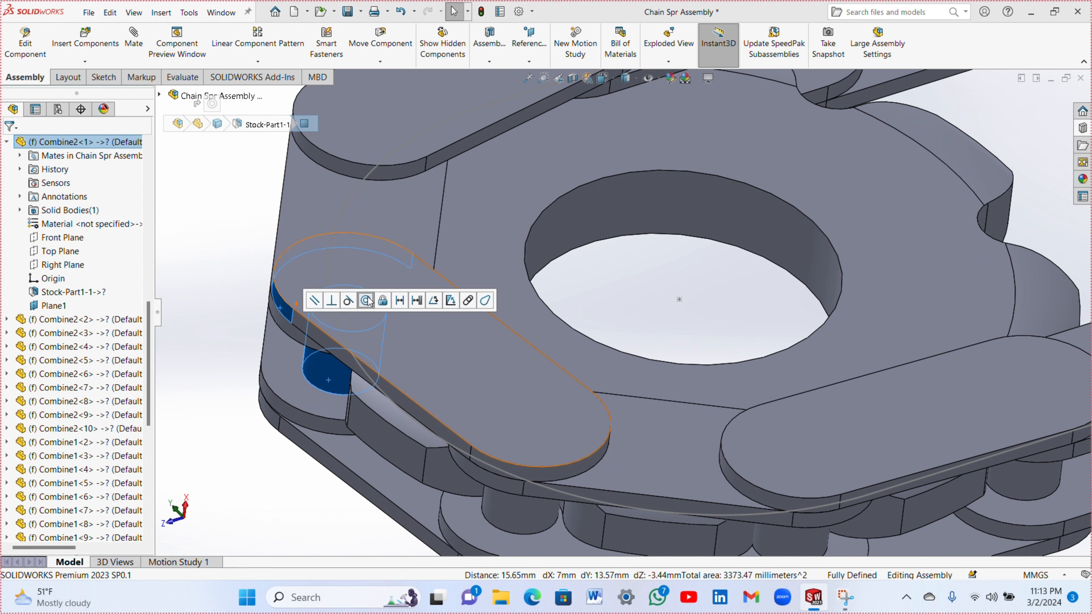
click(366, 301)
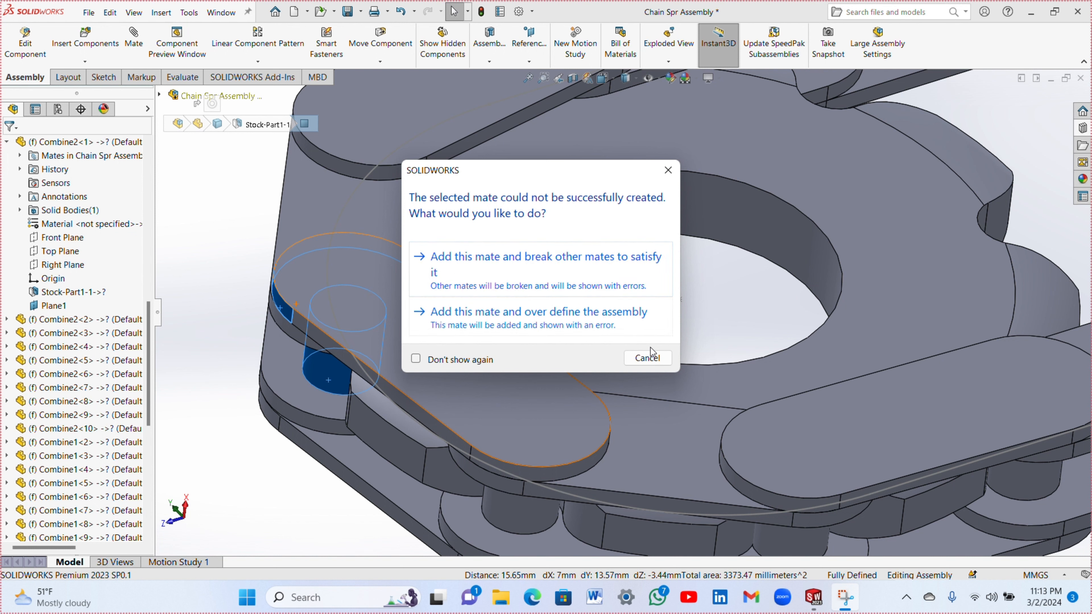
click(648, 358)
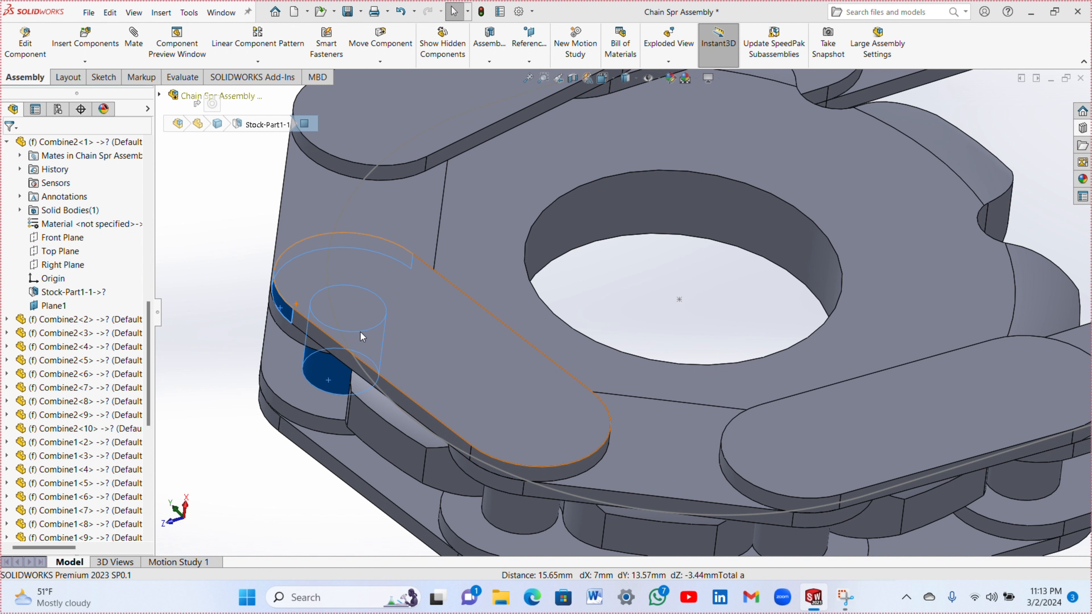
key(Escape)
key(z)
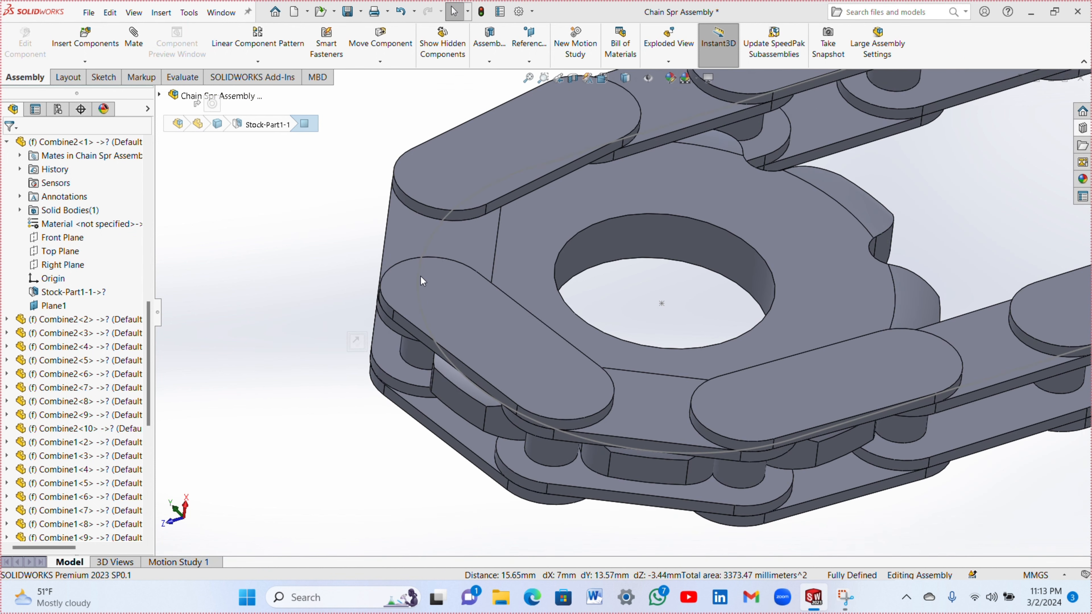
middle_drag(452, 300, 516, 340)
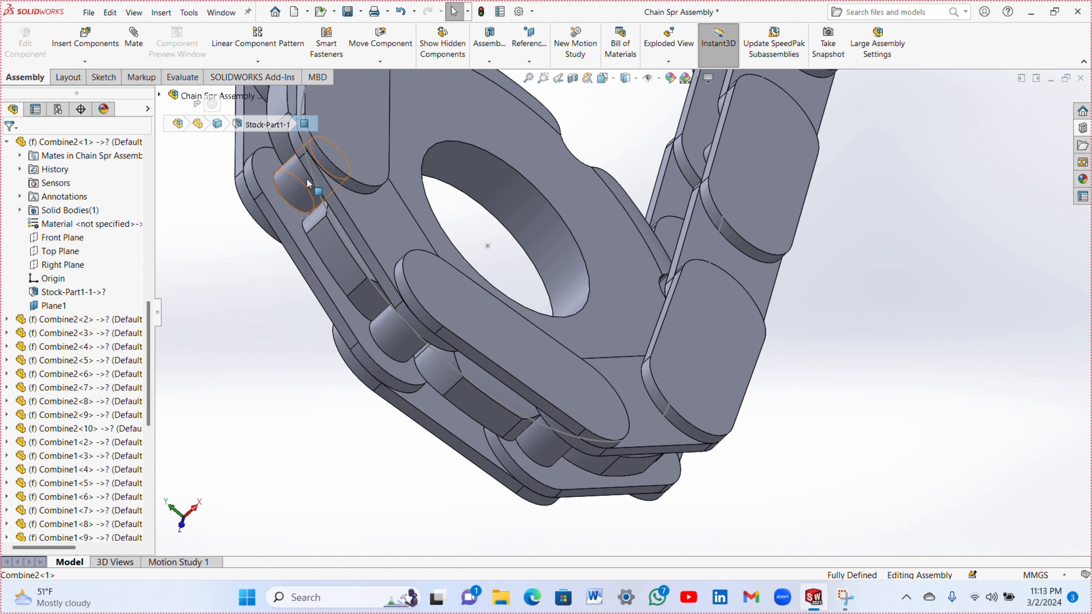
click(309, 185)
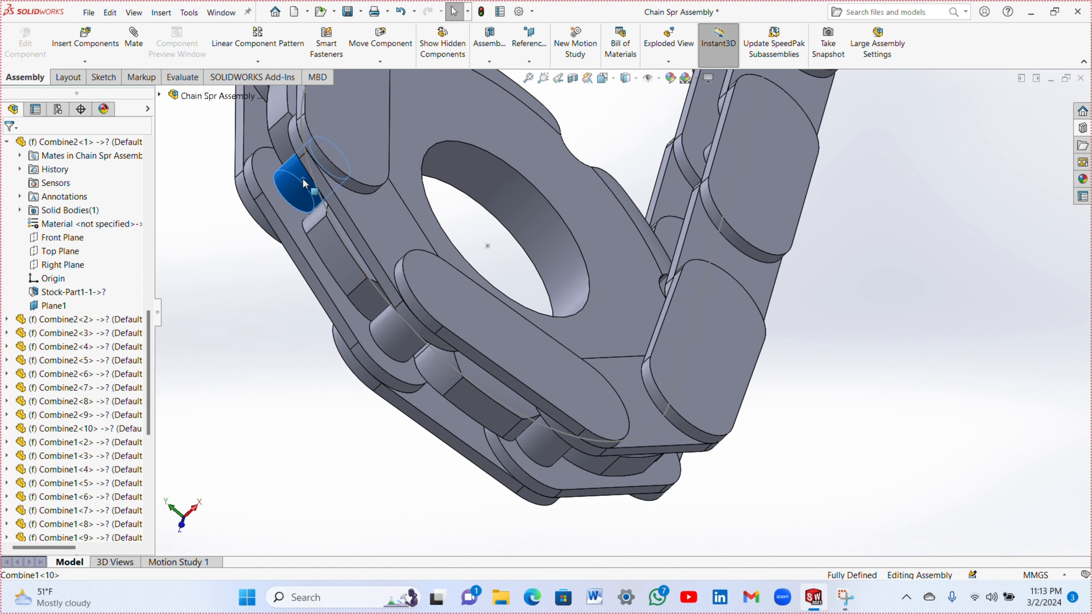
ctrl+click(327, 167)
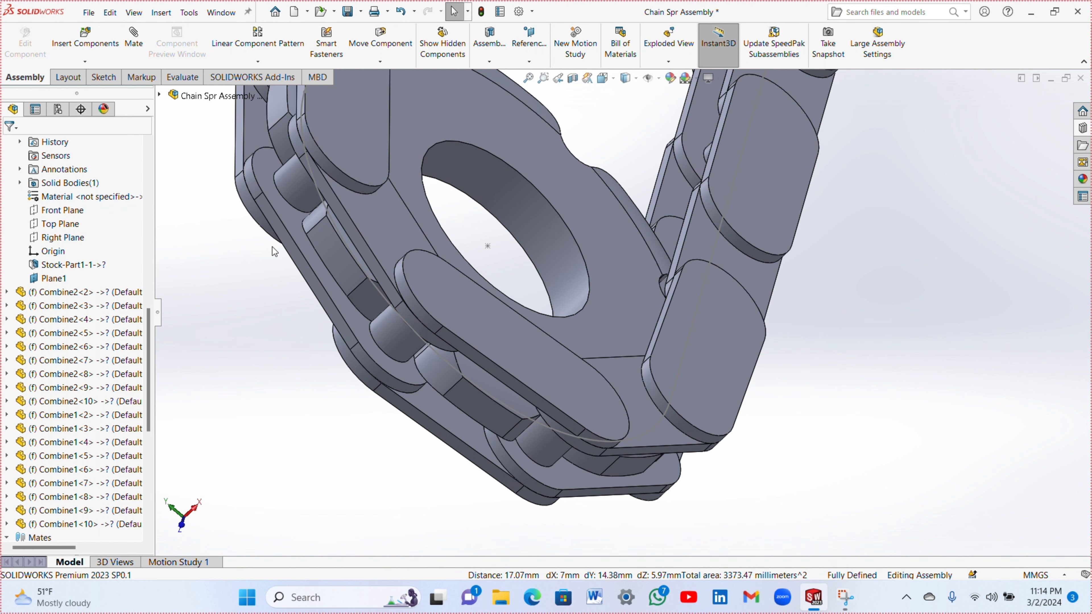
- Select the whole chain and sprocket assembly and float all its fixed components
key(z)
key(z)
key(z)
drag(148, 346, 144, 468)
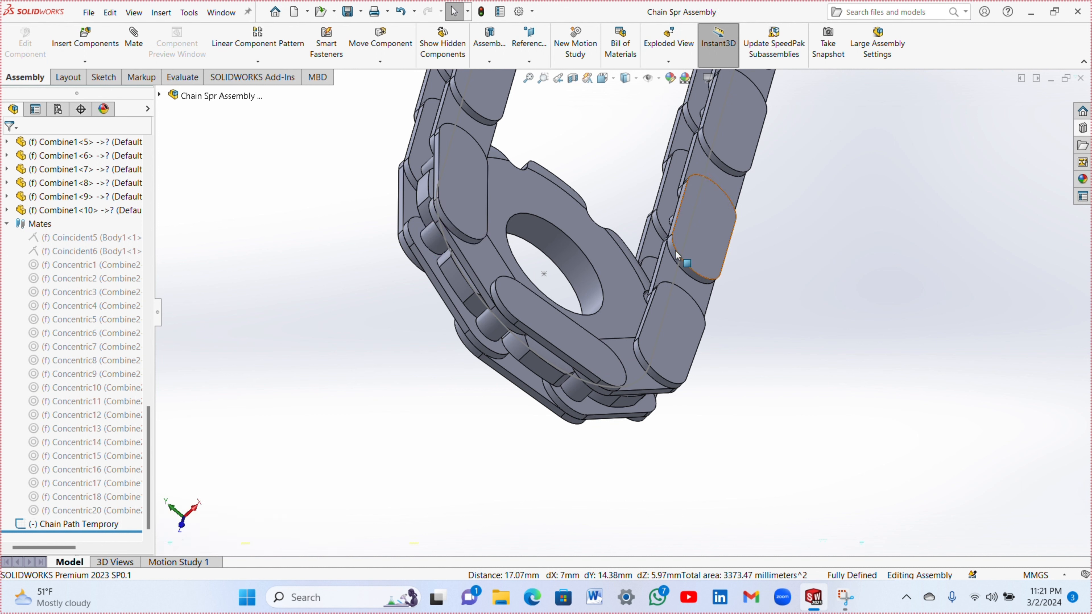
scroll(644, 346, up, 6)
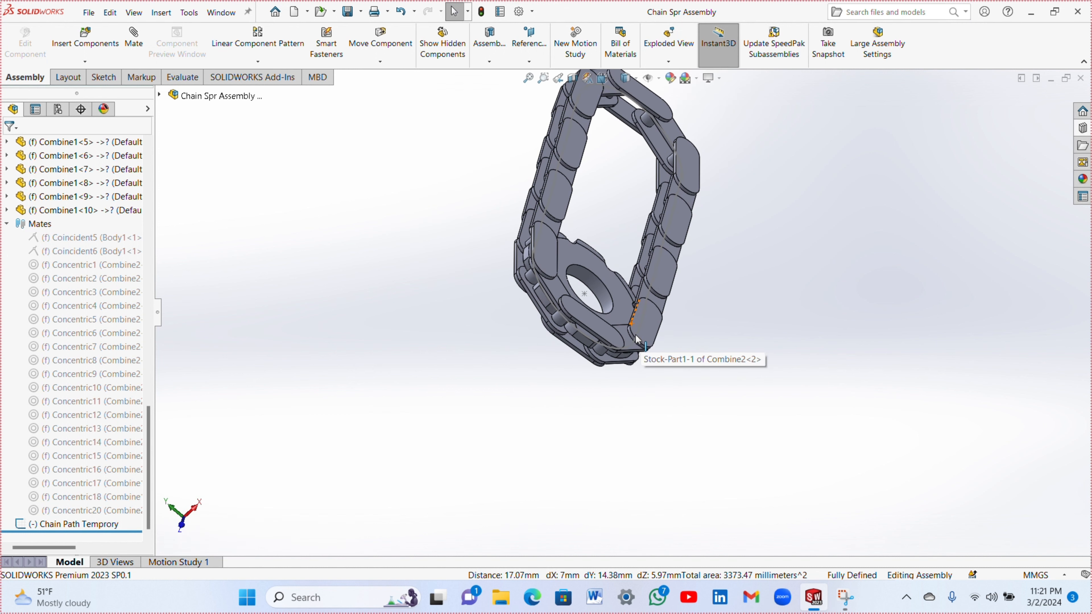
middle_drag(692, 287, 636, 431)
drag(852, 136, 378, 349)
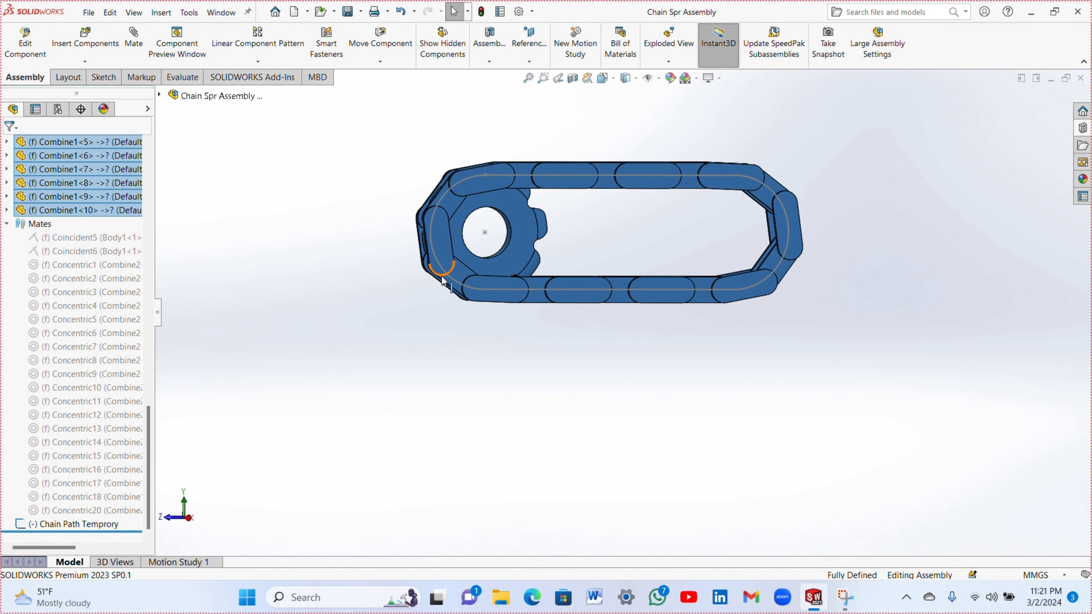
right_click(446, 238)
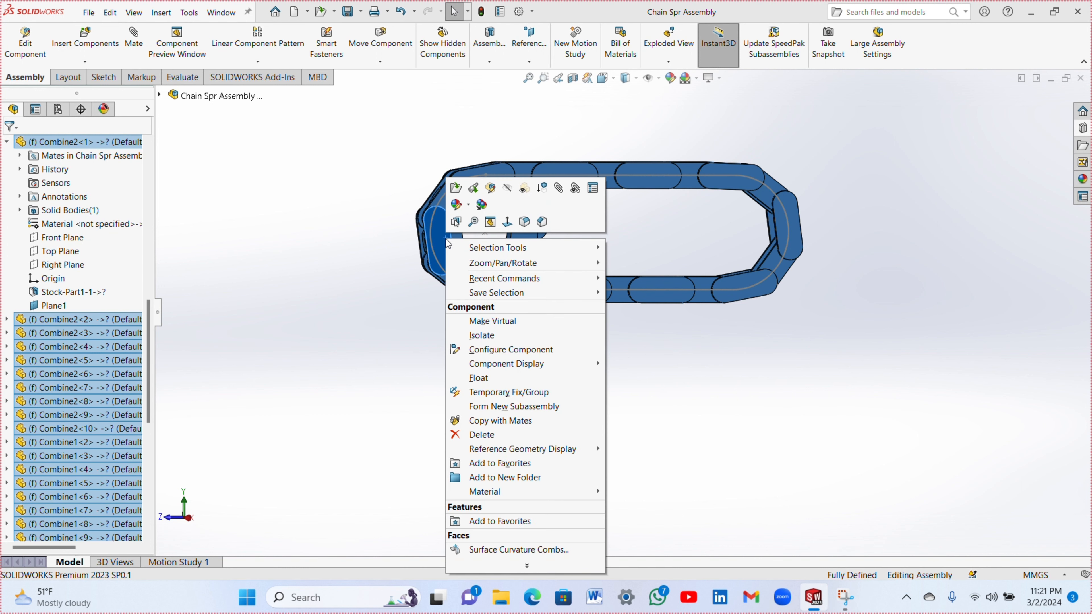
click(473, 378)
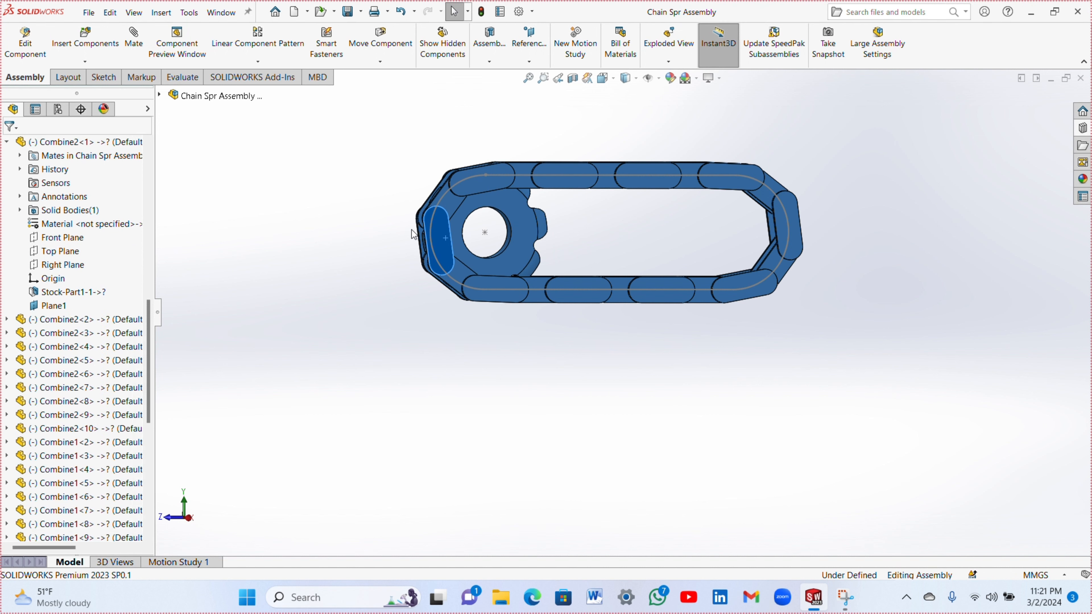
- Close the chain loop with a concentric mate between the free Combine1<10> pin and the rounded end face of Combine2<1>
scroll(412, 220, down, 5)
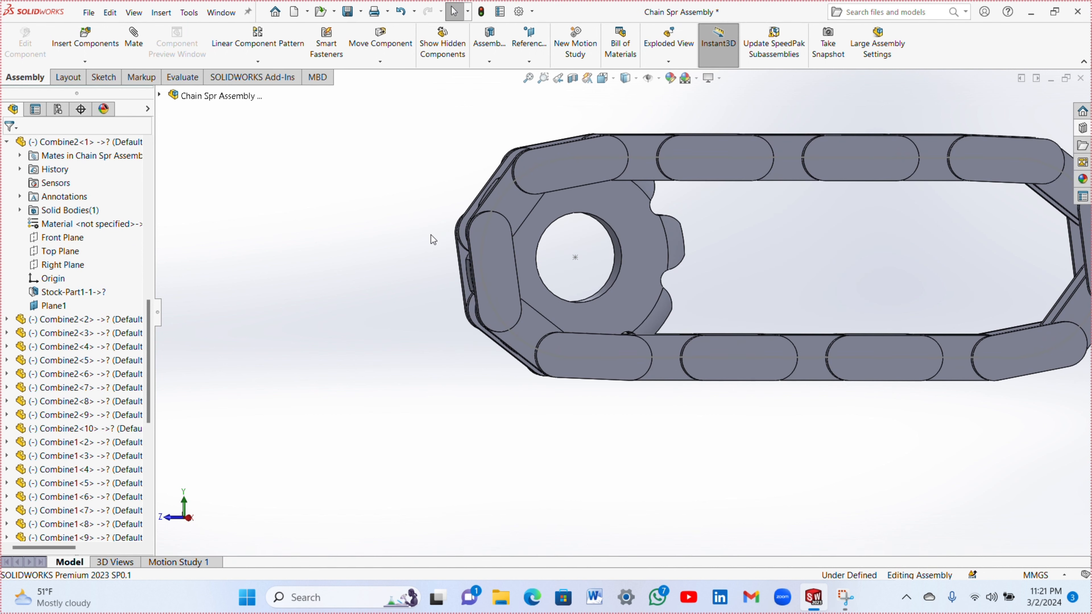
middle_drag(463, 237, 516, 242)
scroll(502, 237, down, 6)
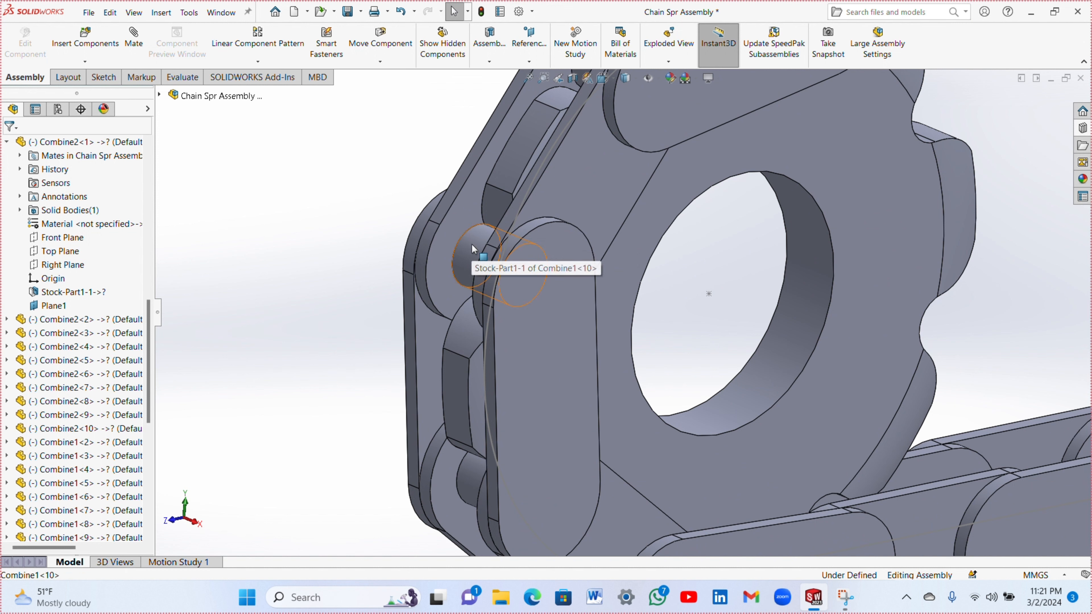
click(473, 252)
ctrl+click(525, 236)
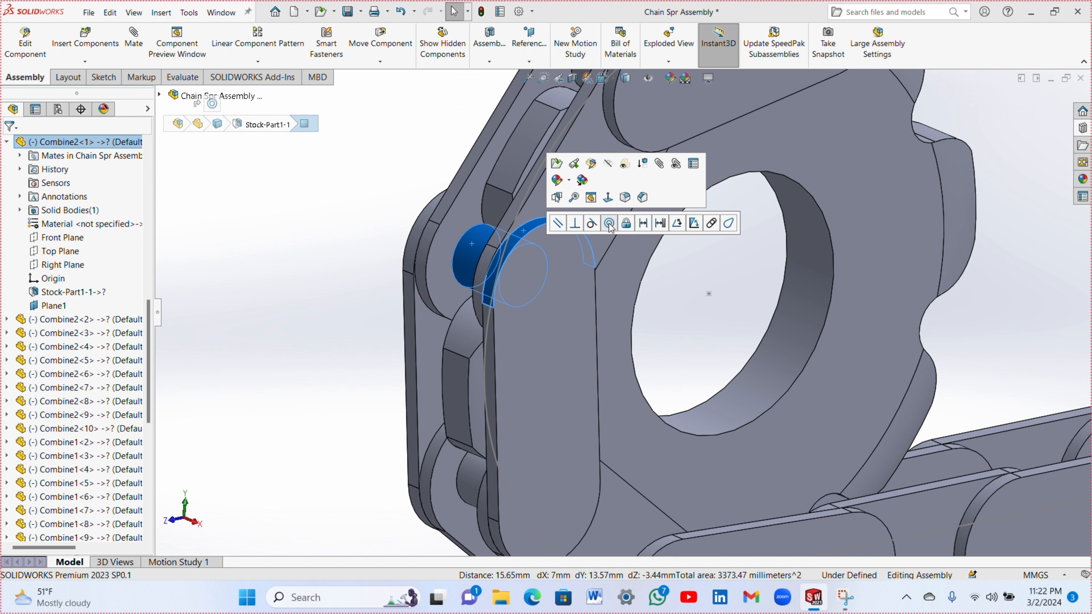
click(610, 225)
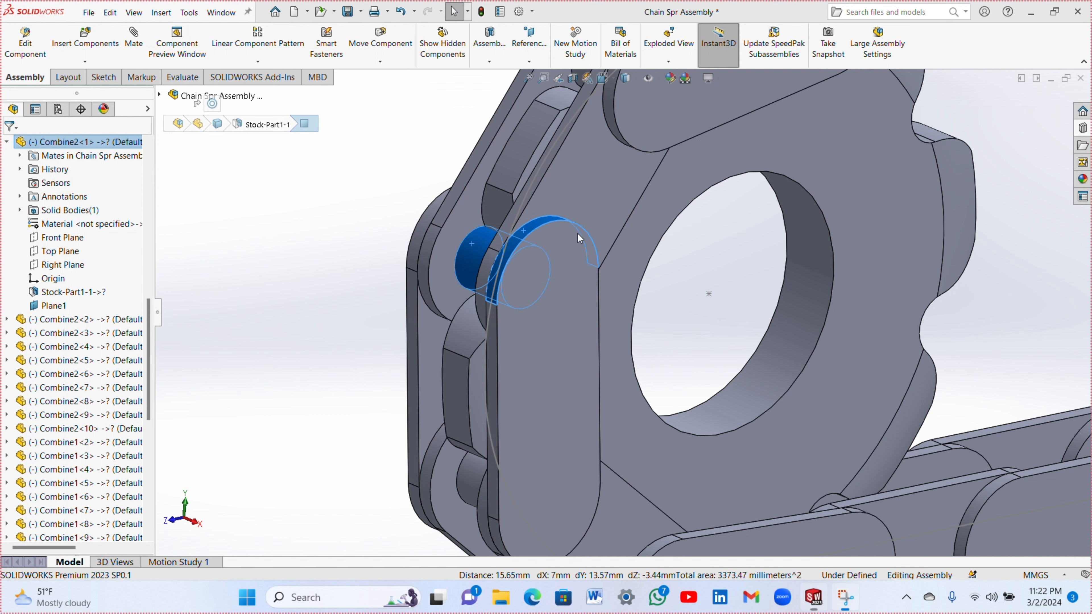
- Examine the alignment of the closed chain loop around the sprocket from several angles
scroll(469, 241, up, 3)
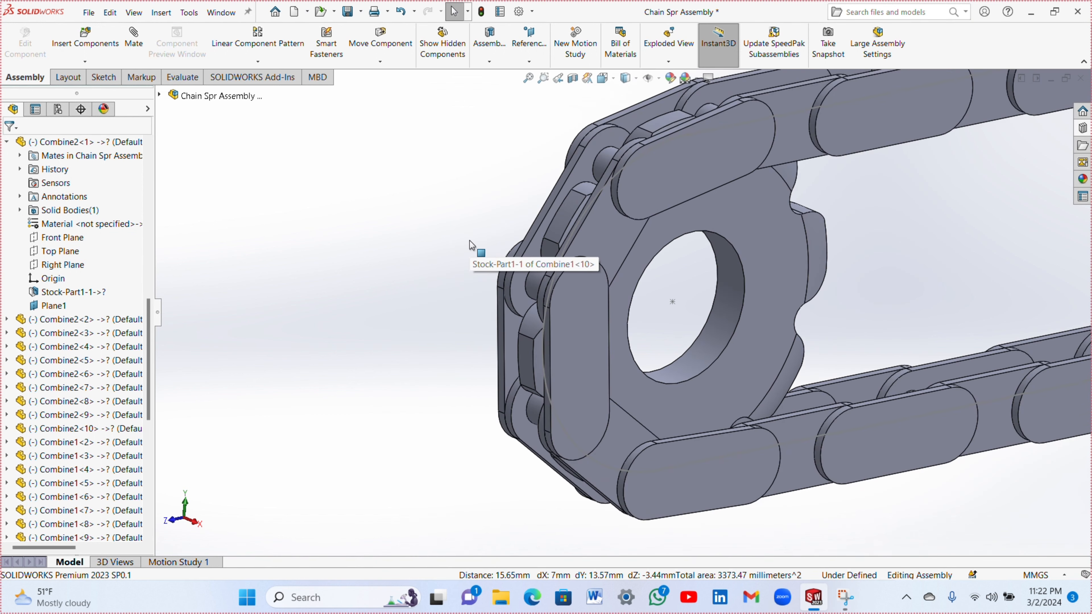
scroll(469, 241, up, 3)
scroll(469, 241, up, 1)
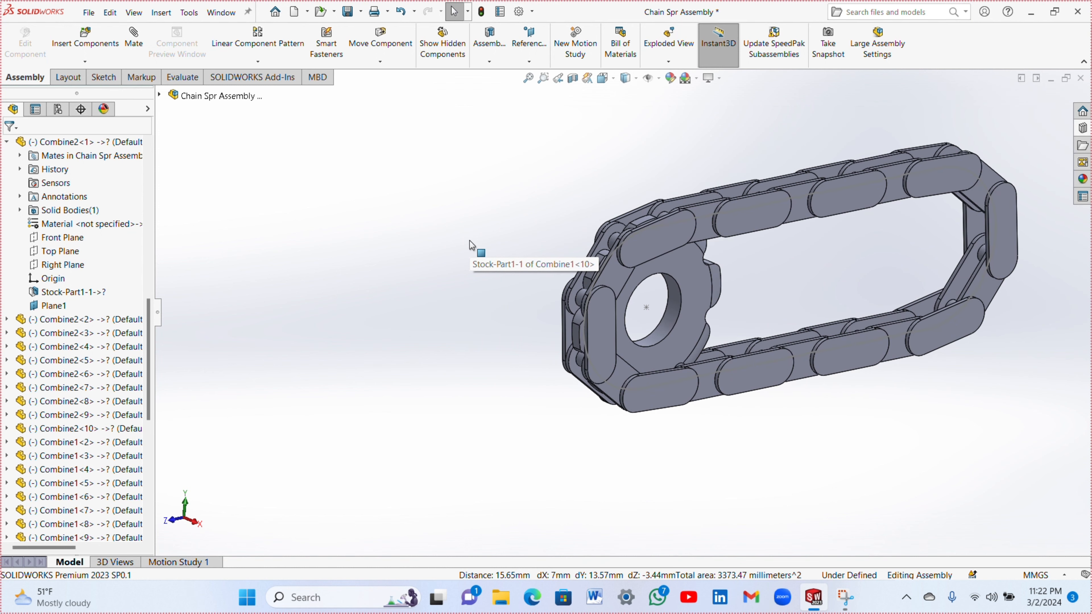
middle_drag(469, 241, 400, 183)
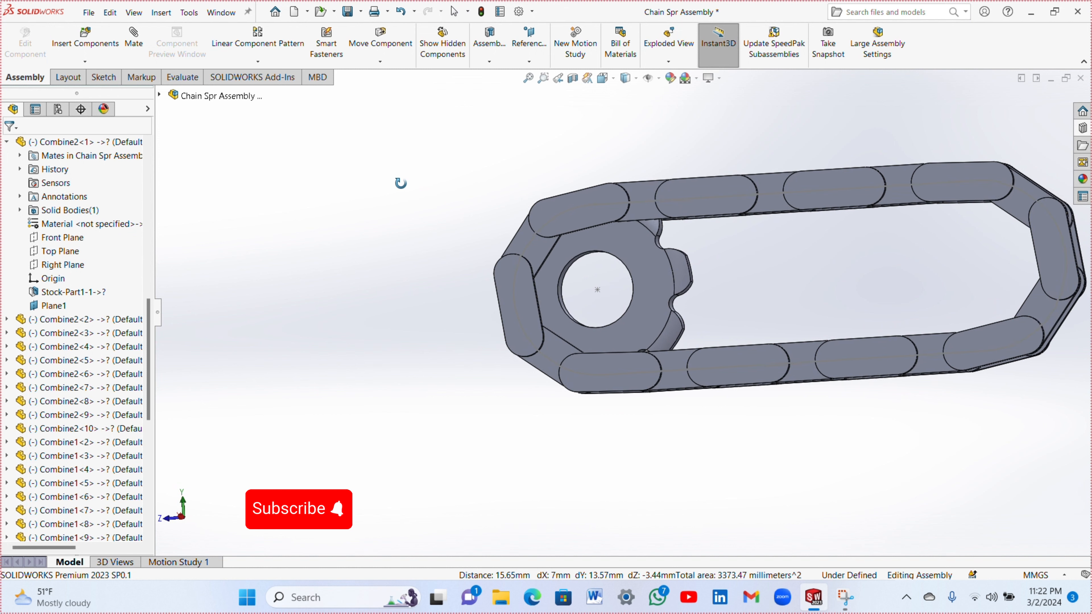
scroll(403, 189, up, 3)
scroll(680, 318, down, 3)
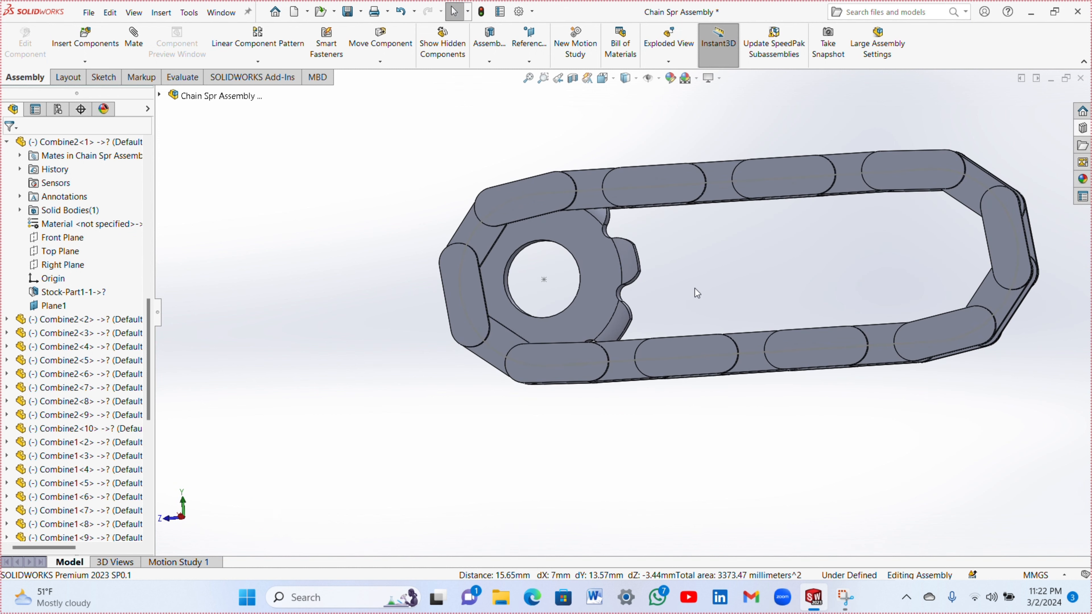
middle_drag(694, 288, 725, 345)
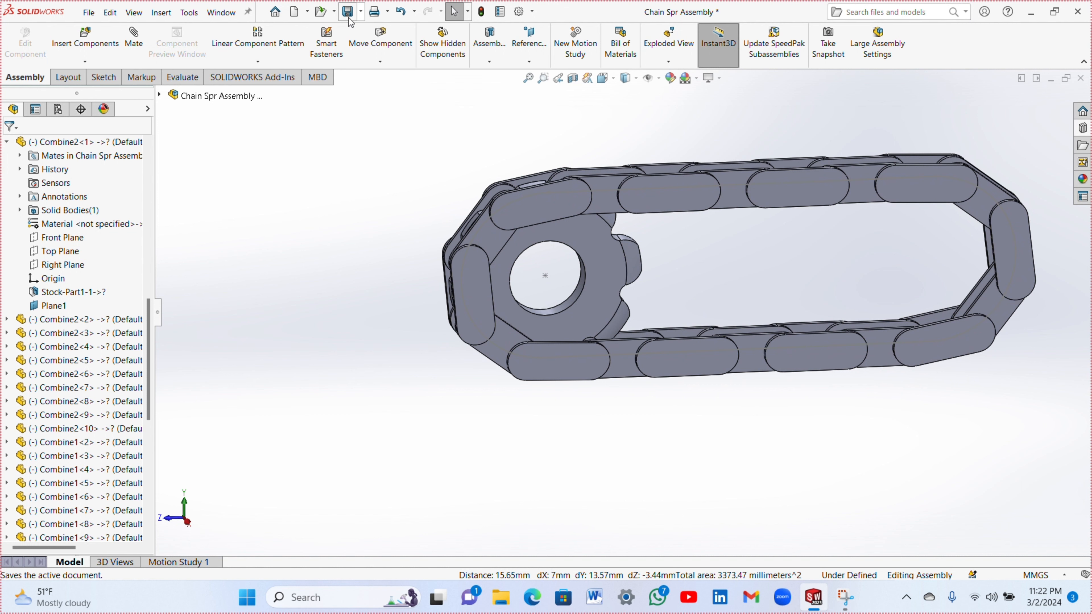
- Save the assembly and fix all the chain and sprocket components in place
click(350, 17)
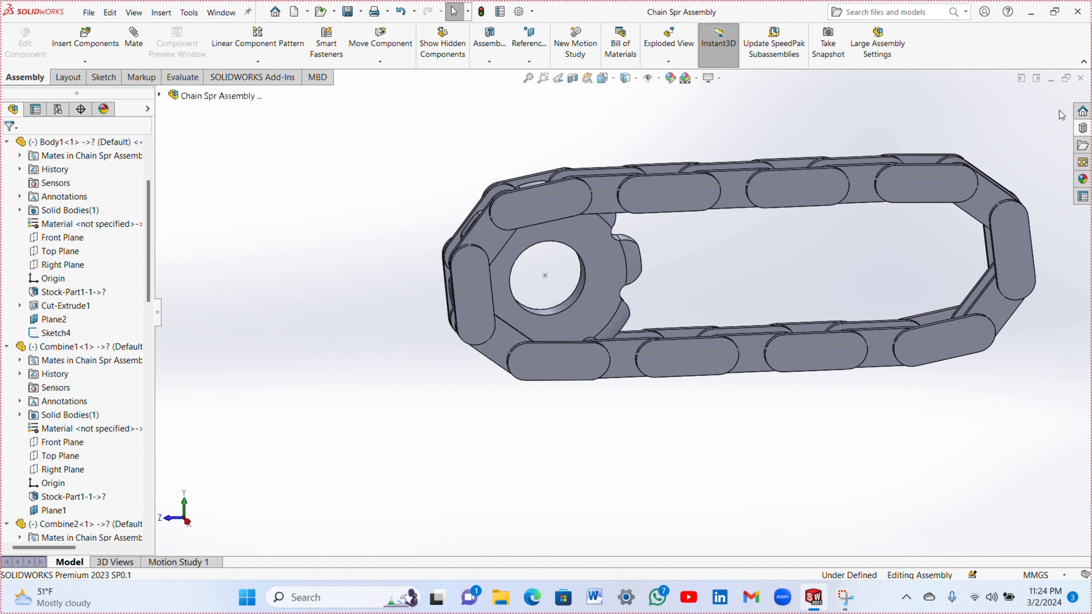
drag(1058, 109, 415, 441)
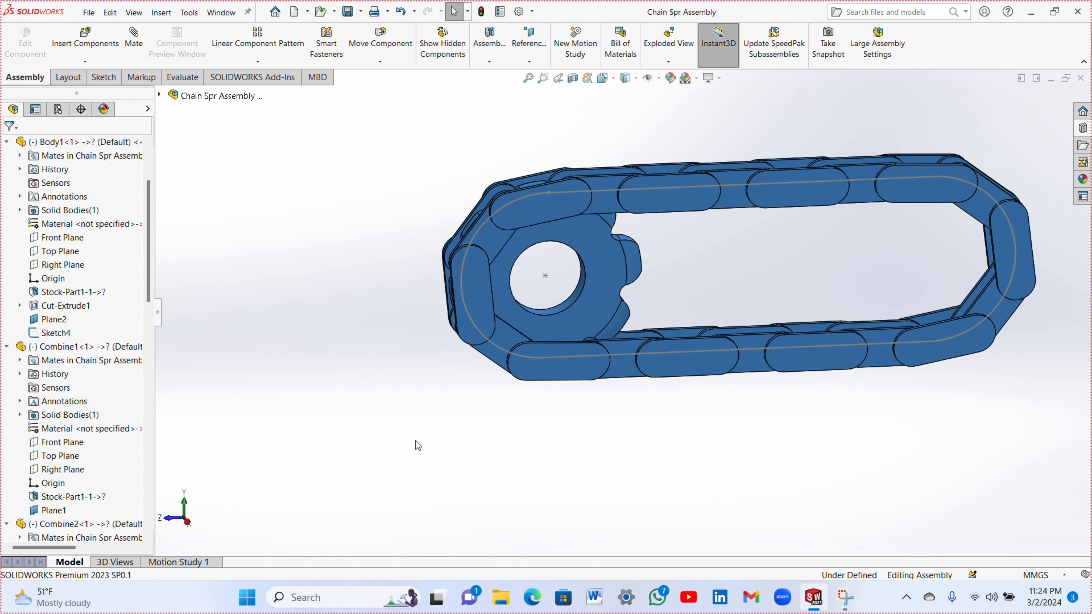
click(490, 298)
right_click(489, 304)
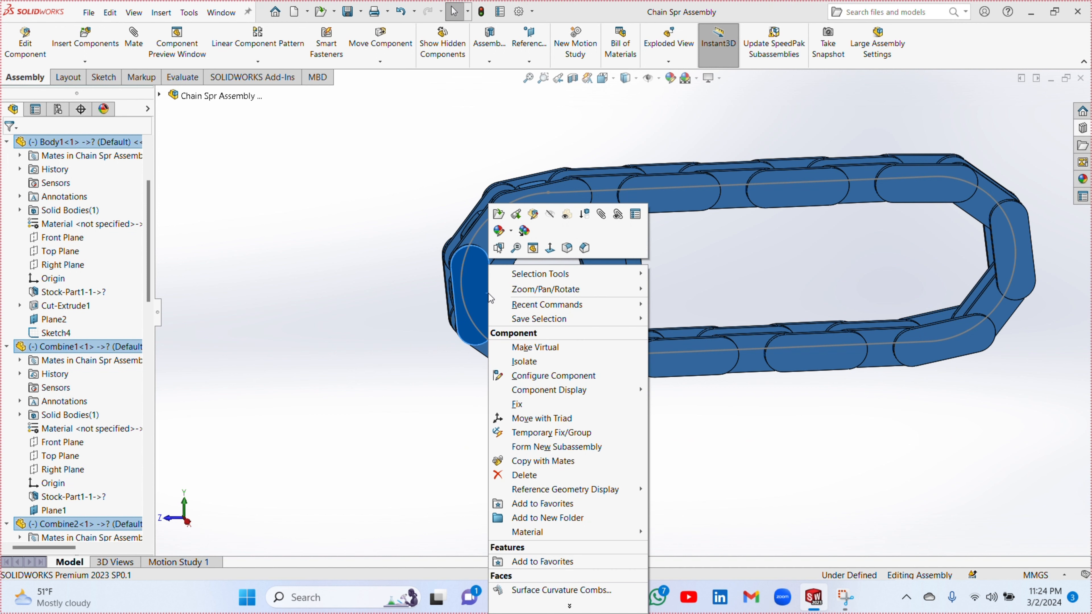
click(518, 404)
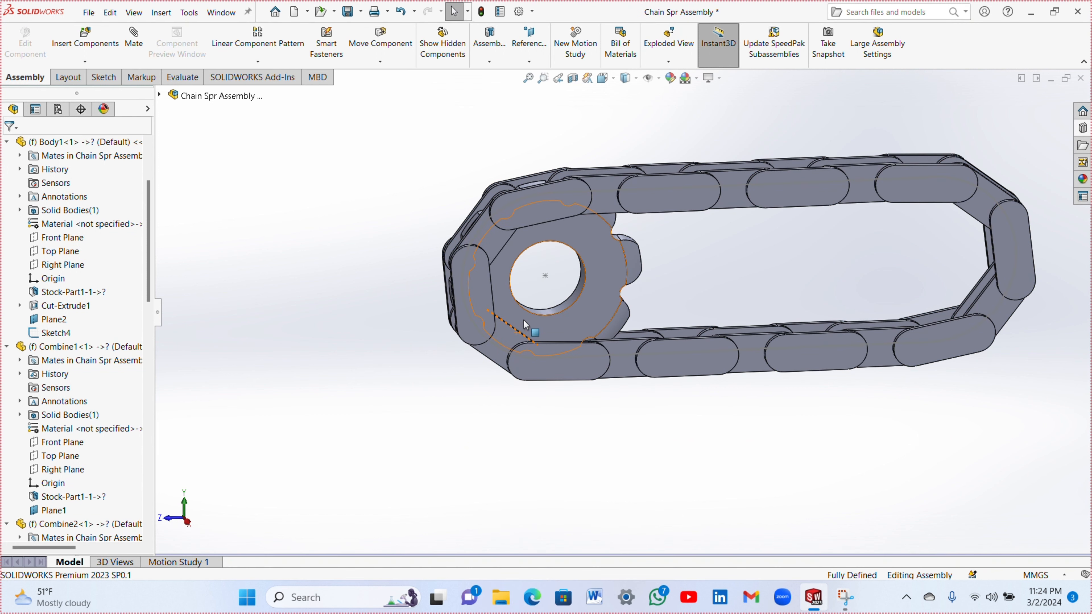
- Float the sprocket Body1<1> and place a second copy of it inside the opposite end of the chain loop
click(558, 325)
right_click(558, 325)
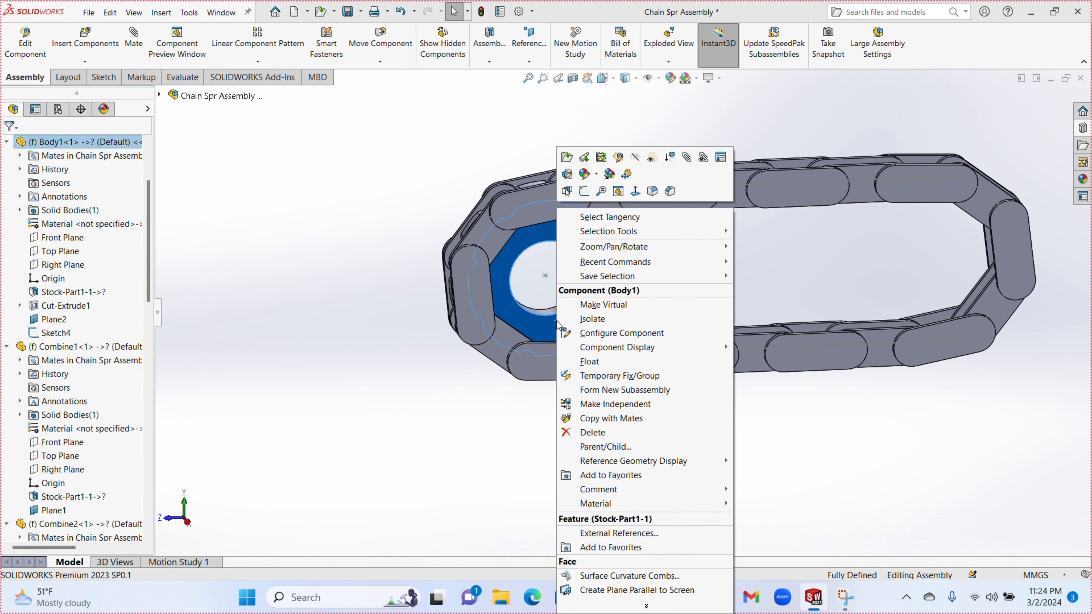
click(605, 362)
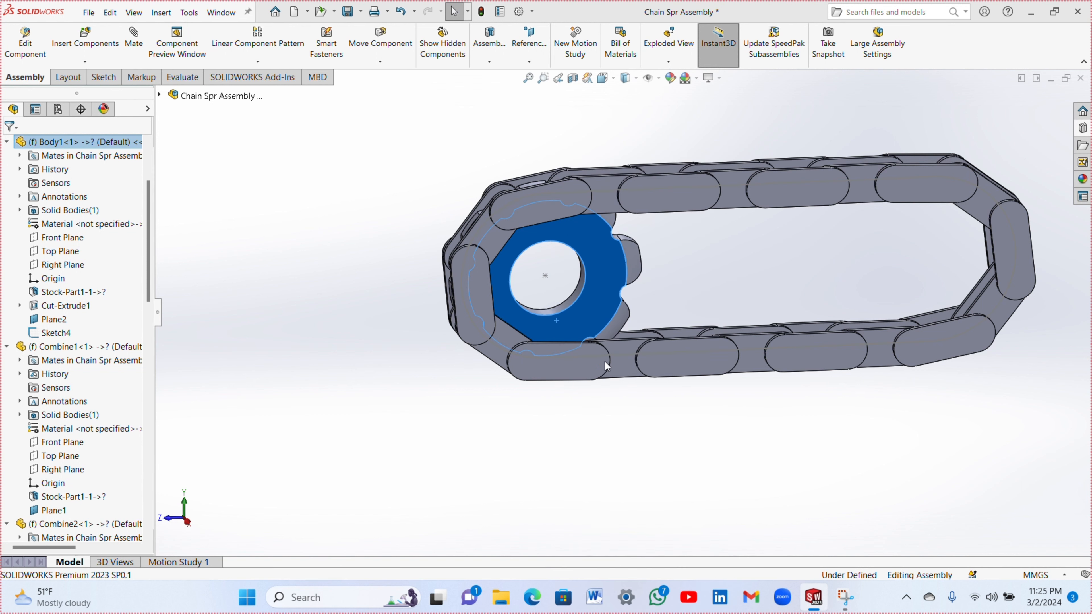
mouse_move(611, 275)
mouse_down()
mouse_move(595, 310)
mouse_move(606, 284)
mouse_up()
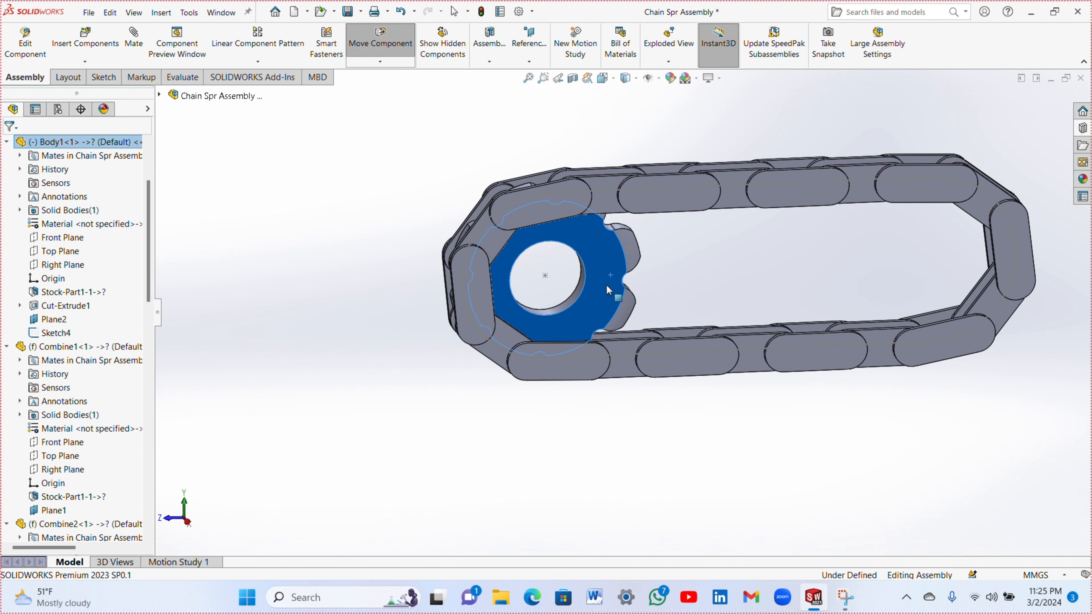
click(580, 422)
ctrl+drag(607, 273, 720, 292)
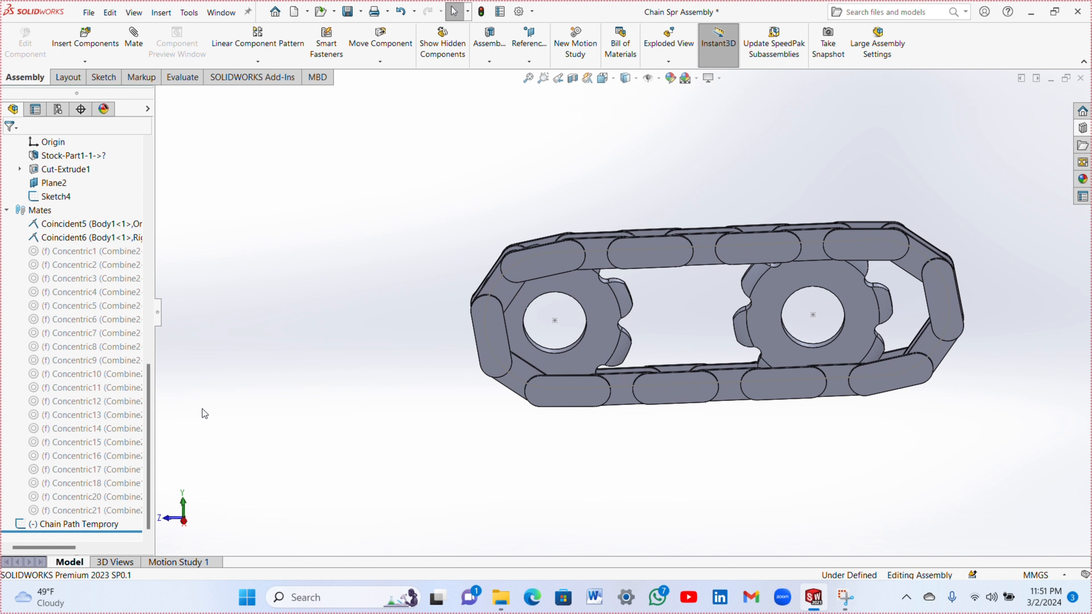
- Add a coincident mate between Plane2 of the copied sprocket Body1<2> and the assembly's Right Plane
drag(153, 404, 185, 313)
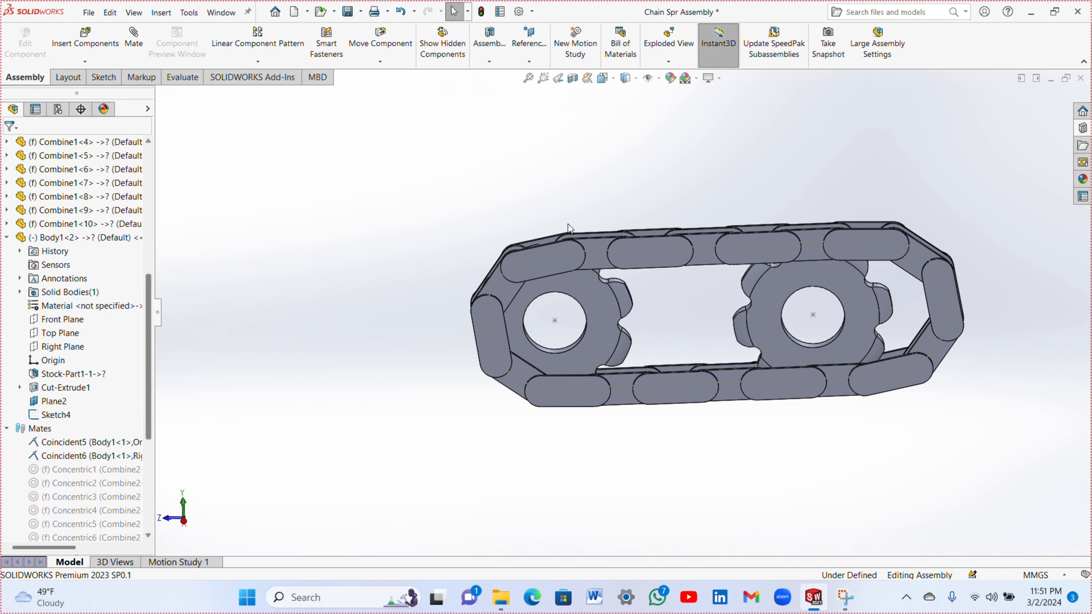
click(781, 275)
click(42, 241)
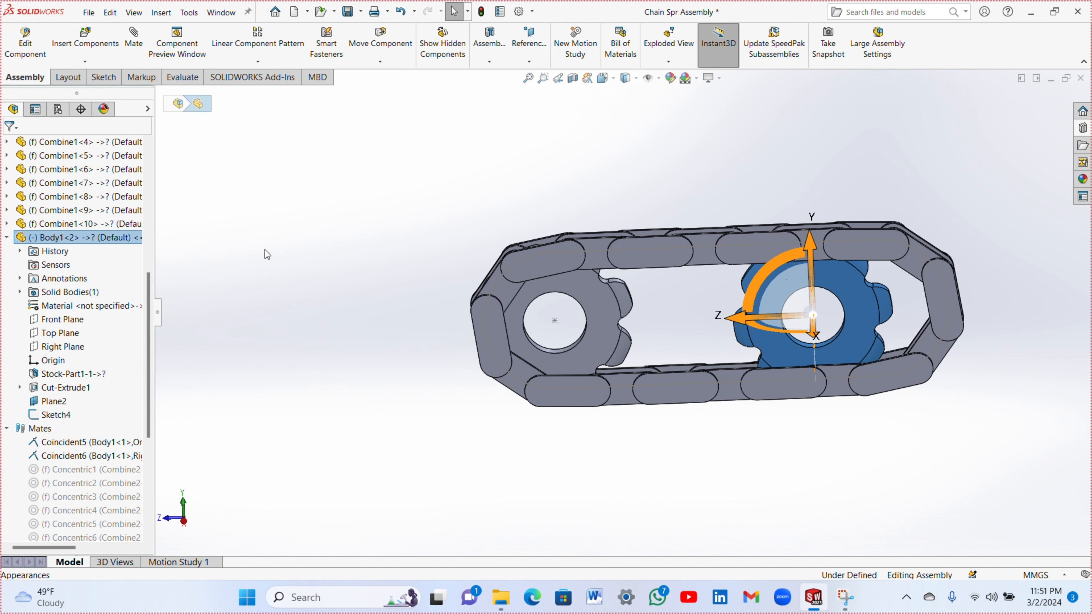
click(300, 264)
click(97, 238)
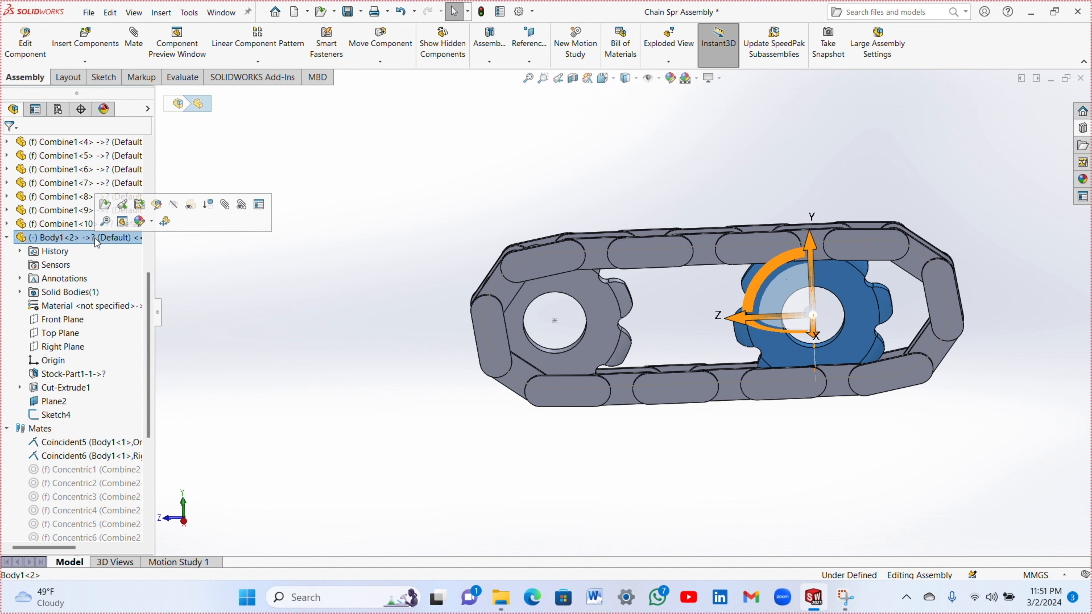
click(53, 400)
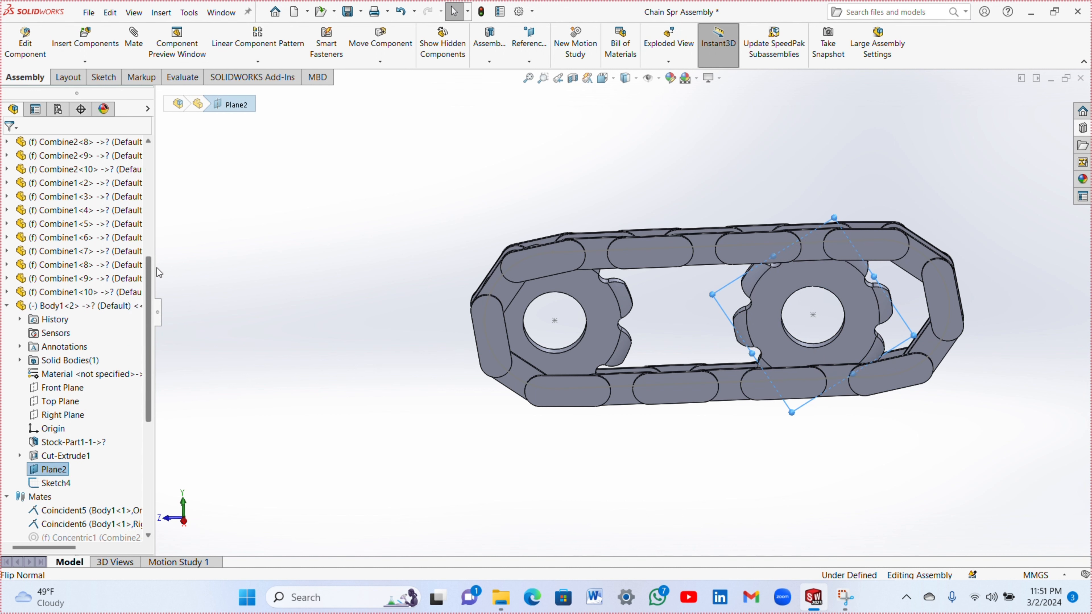
scroll(108, 259, up, 7)
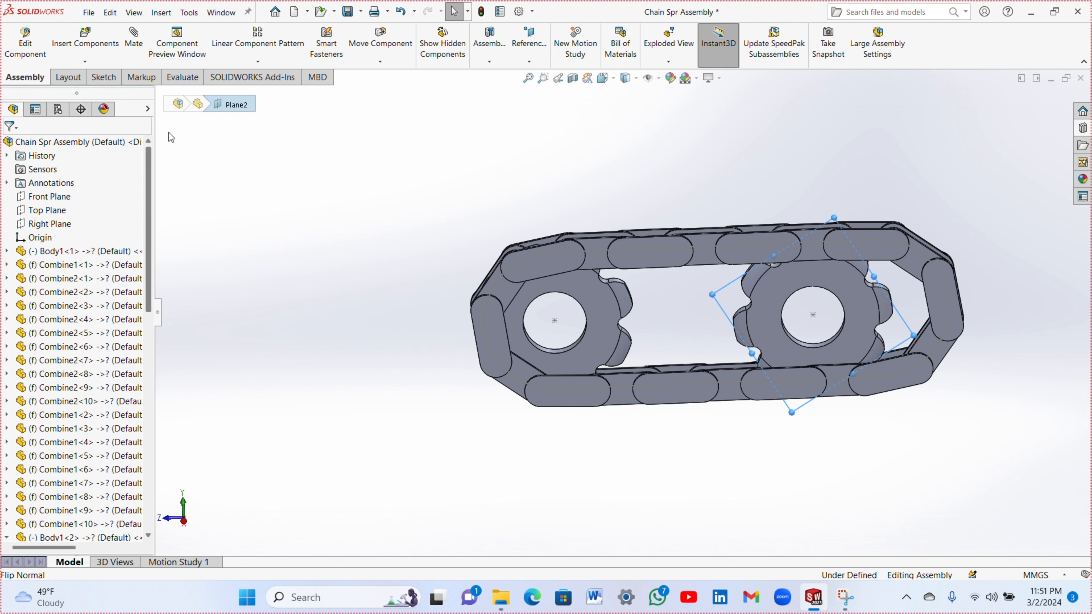
click(48, 225)
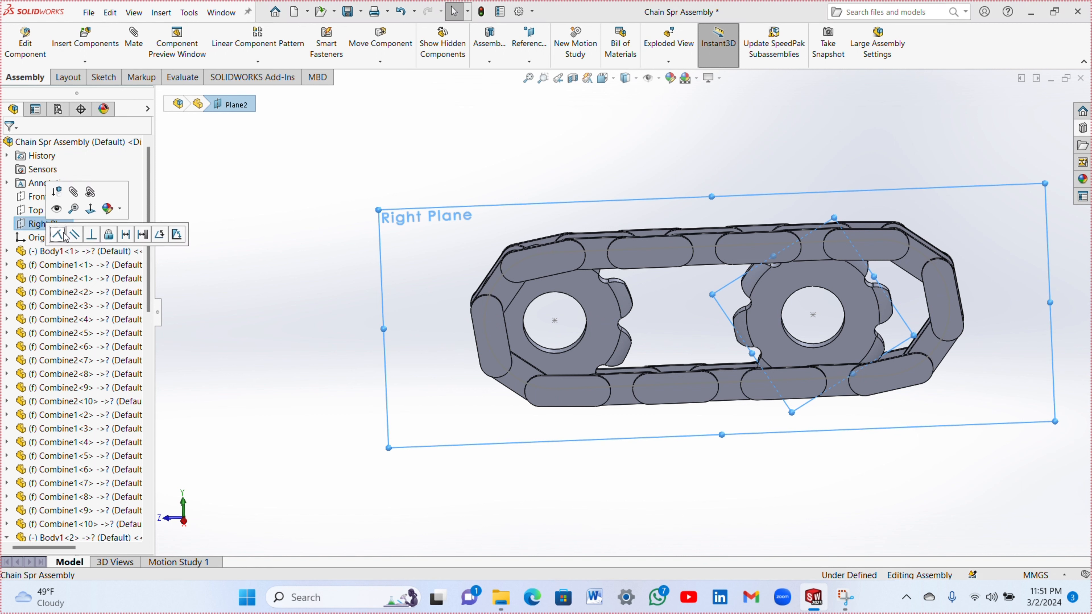
click(63, 236)
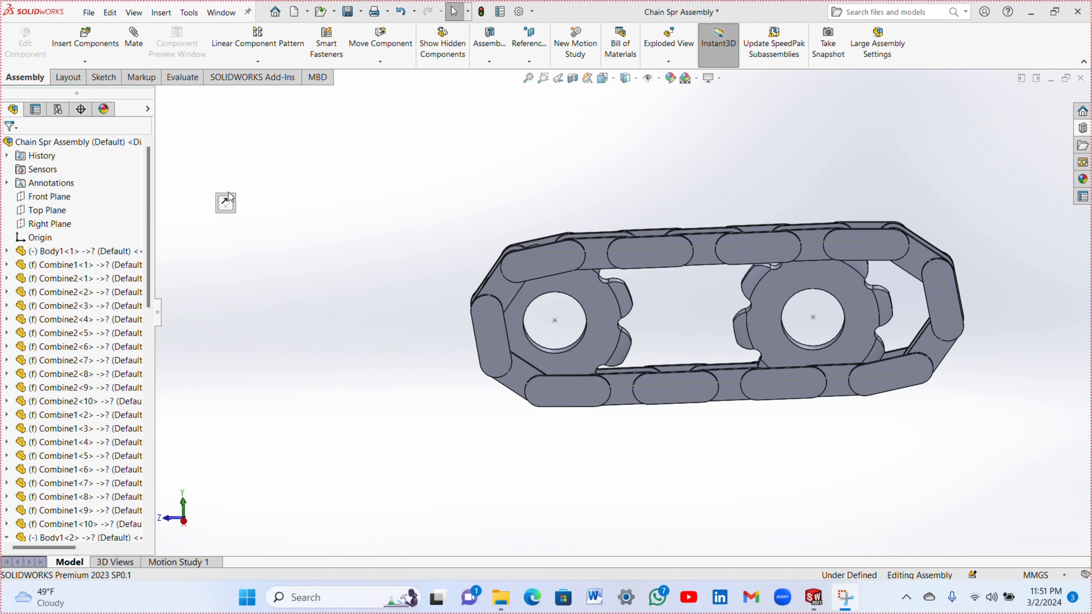
click(364, 209)
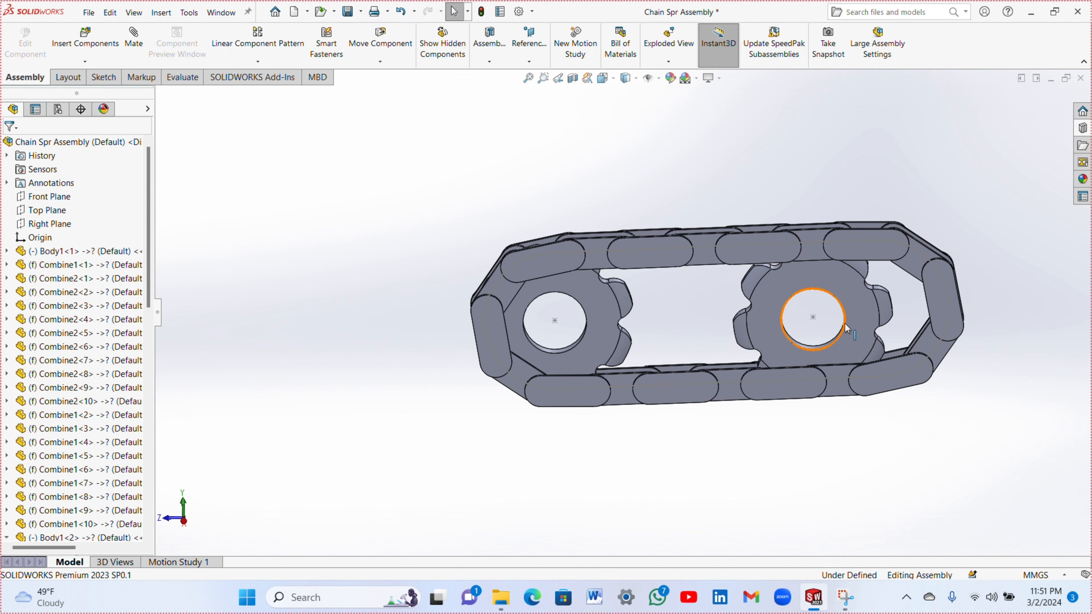
- Mate a tooth-gap face of the copied sprocket concentrically with the Combine1<6> chain pin
drag(852, 316, 903, 275)
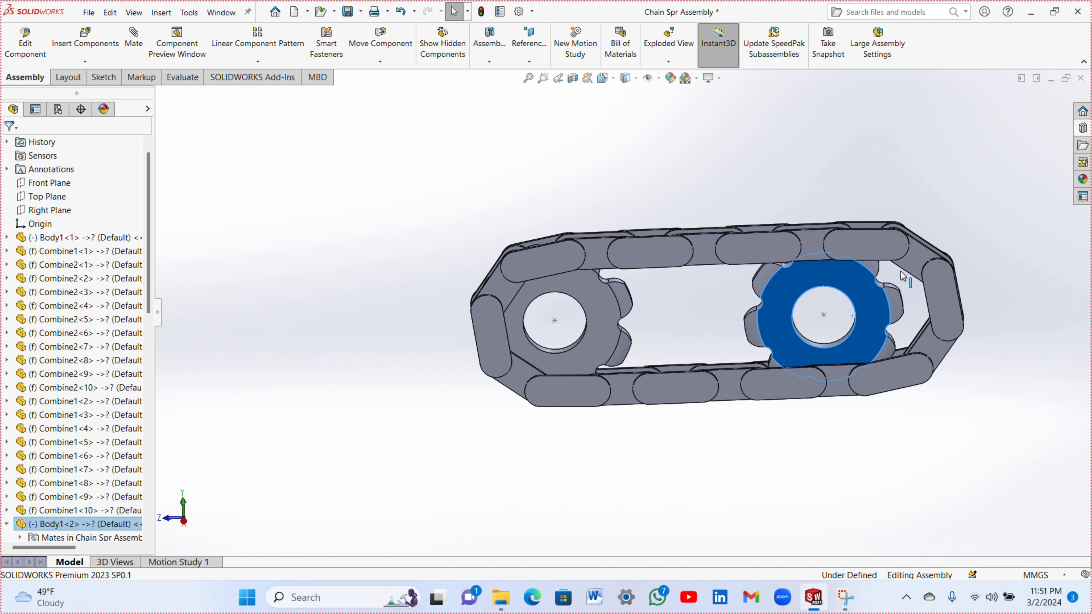
scroll(887, 288, down, 5)
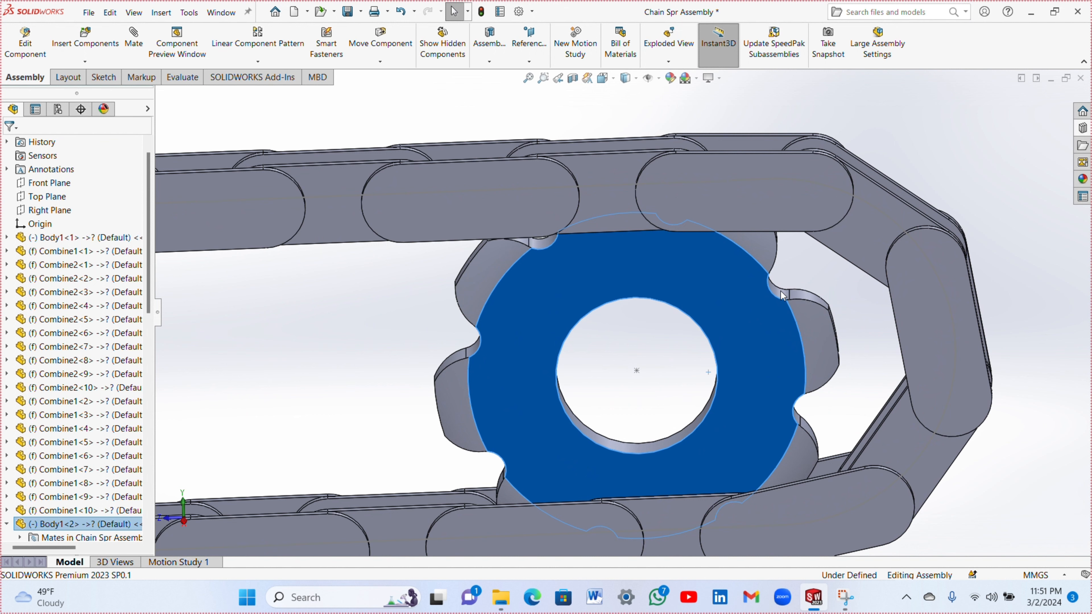
click(783, 297)
middle_drag(804, 275, 794, 237)
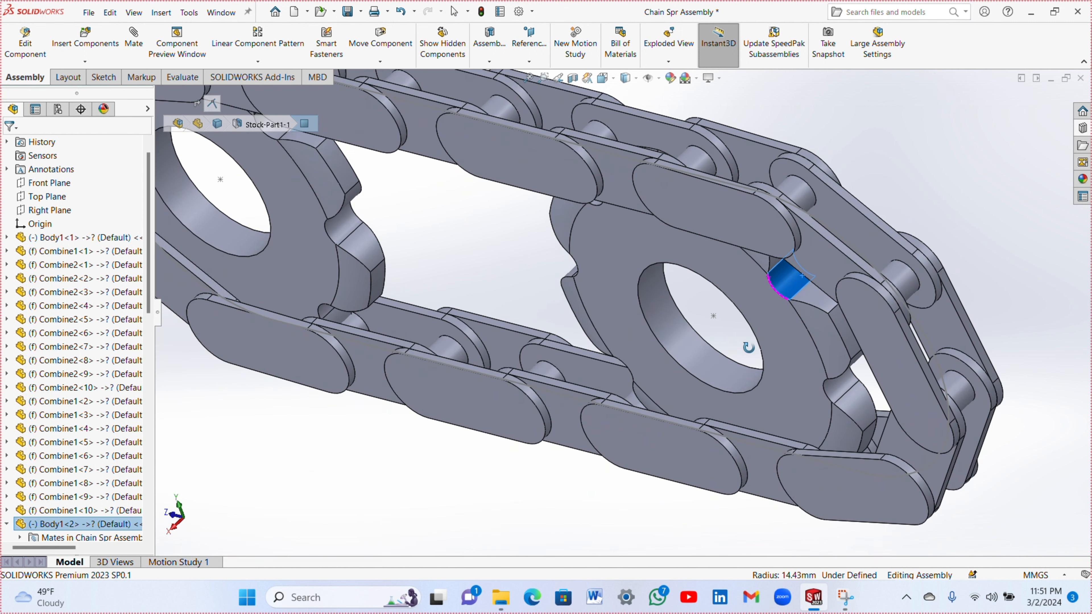
ctrl+click(801, 202)
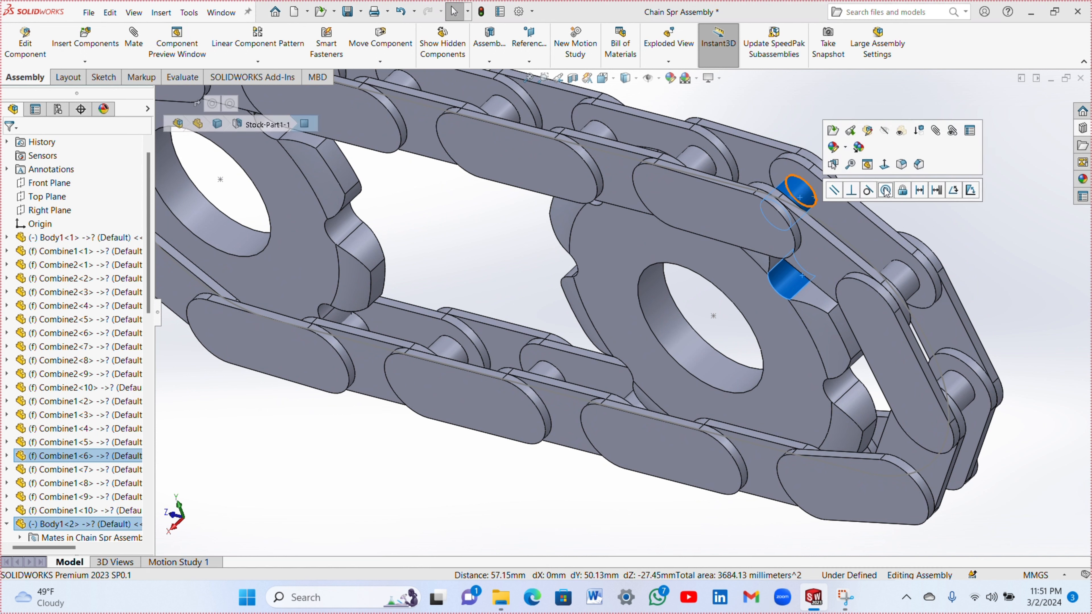
click(885, 190)
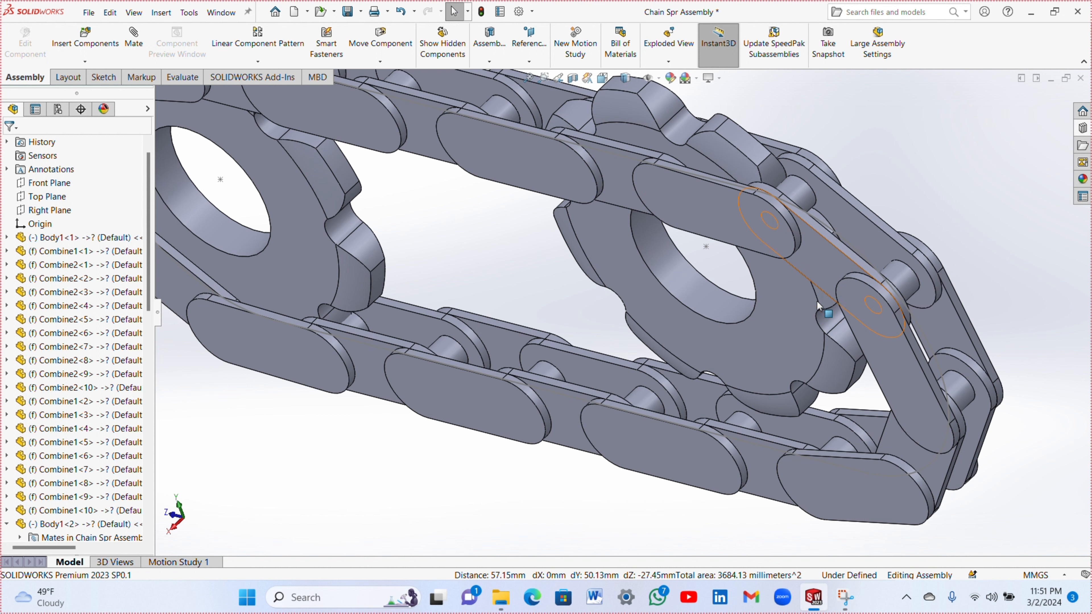
- Seat the copied sprocket in the chain with a concentric mate between another tooth-gap face and the Combine1<5> pin
middle_drag(817, 301, 804, 400)
scroll(806, 405, down, 3)
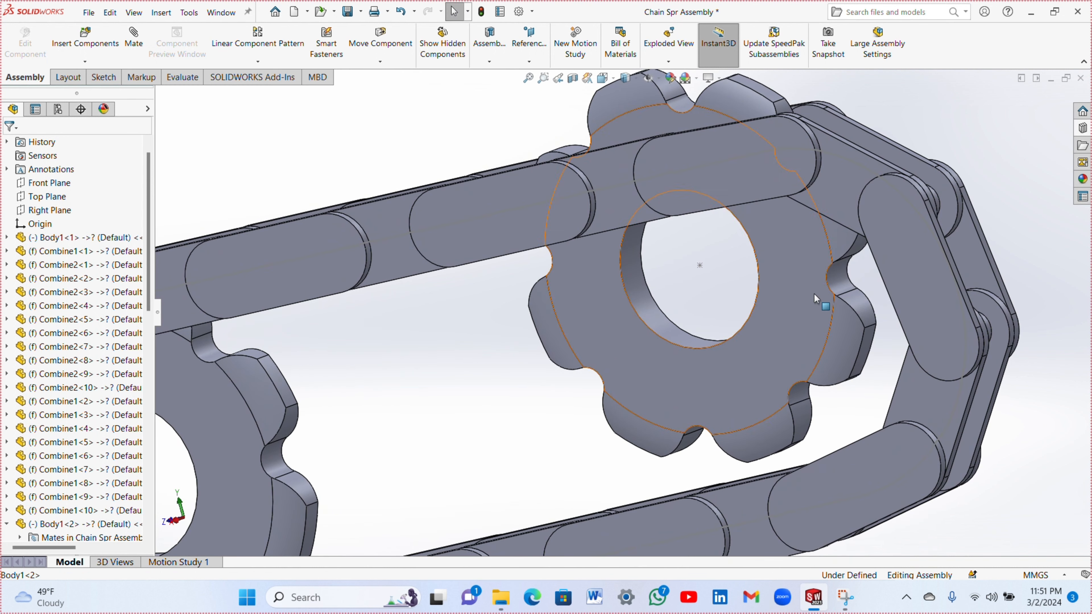
click(801, 398)
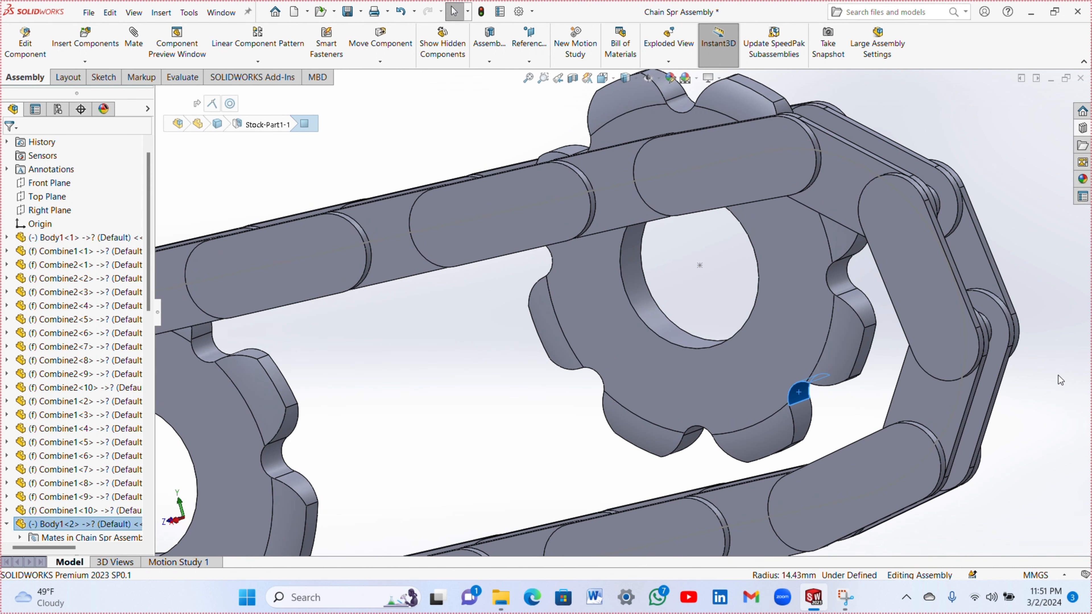
middle_drag(983, 328, 968, 334)
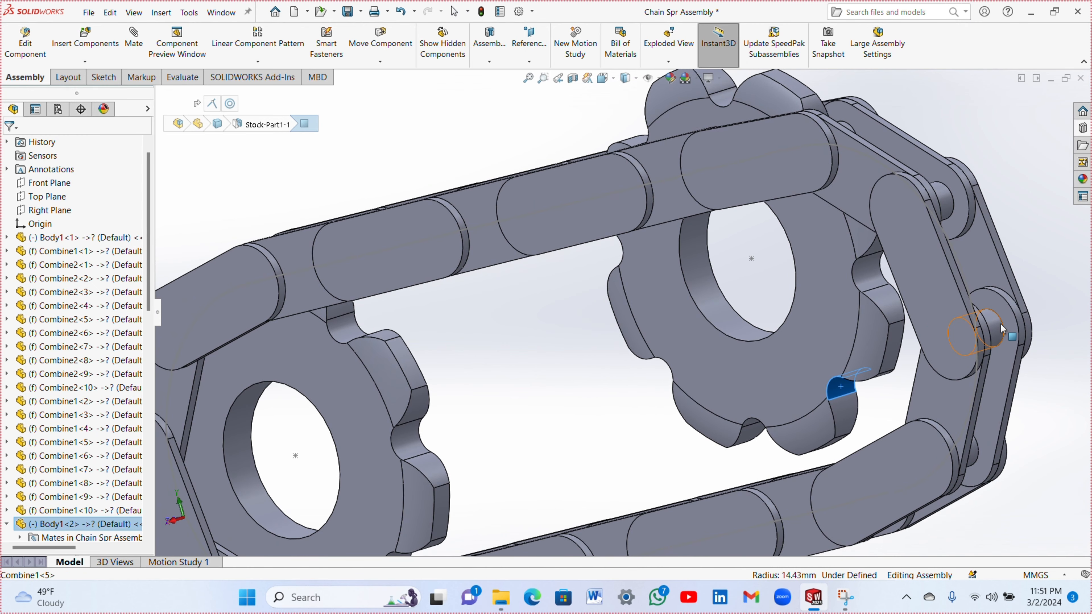
ctrl+click(995, 328)
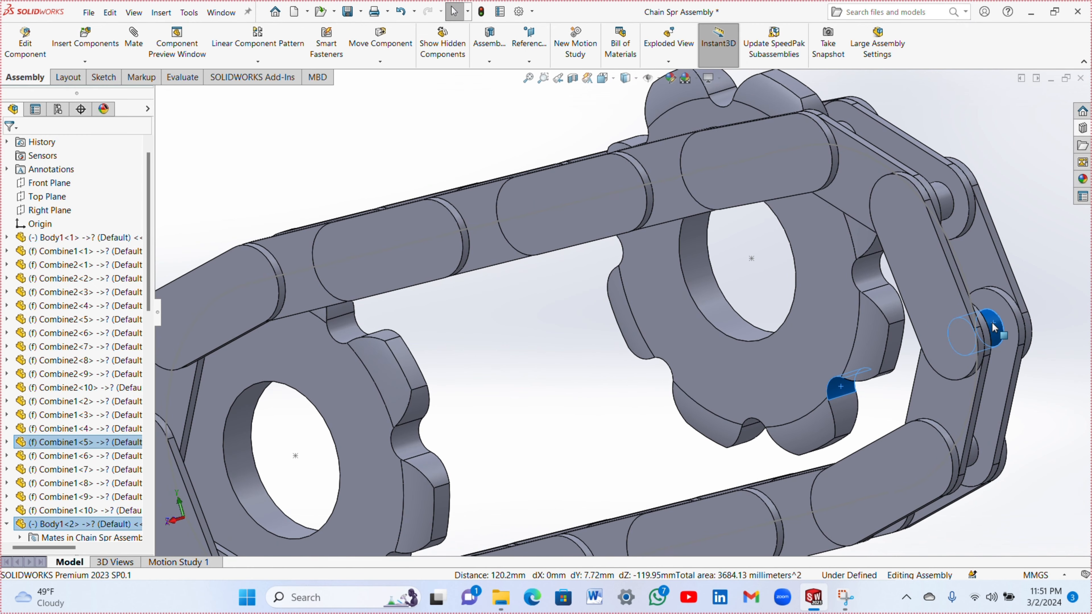
click(995, 316)
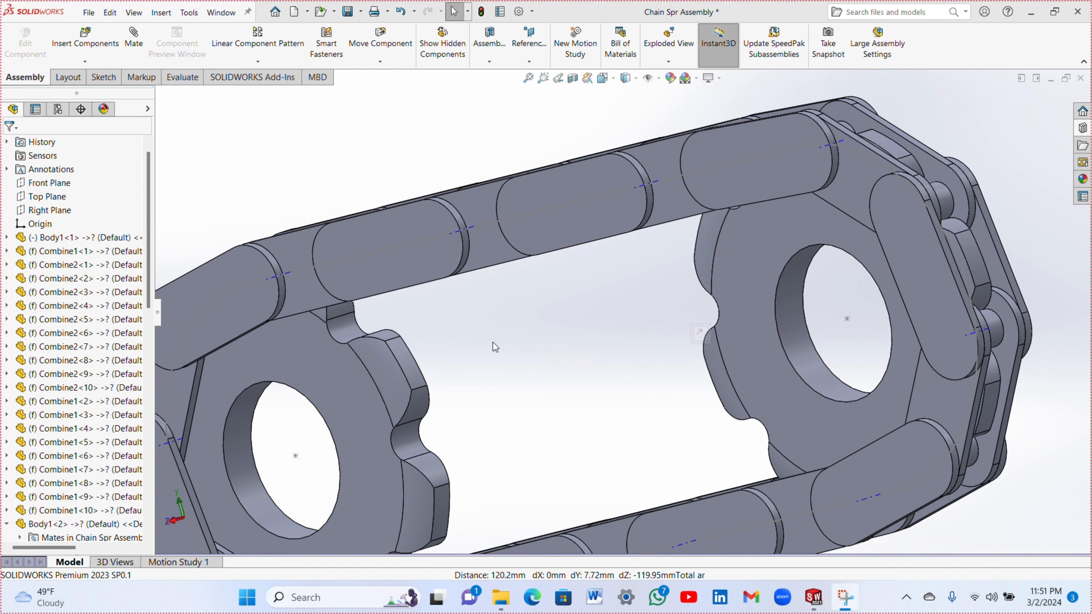
click(514, 335)
- Delete the concentric mates Concentric28 and Concentric29 that tie the copied sprocket to the chain pins
drag(148, 288, 120, 526)
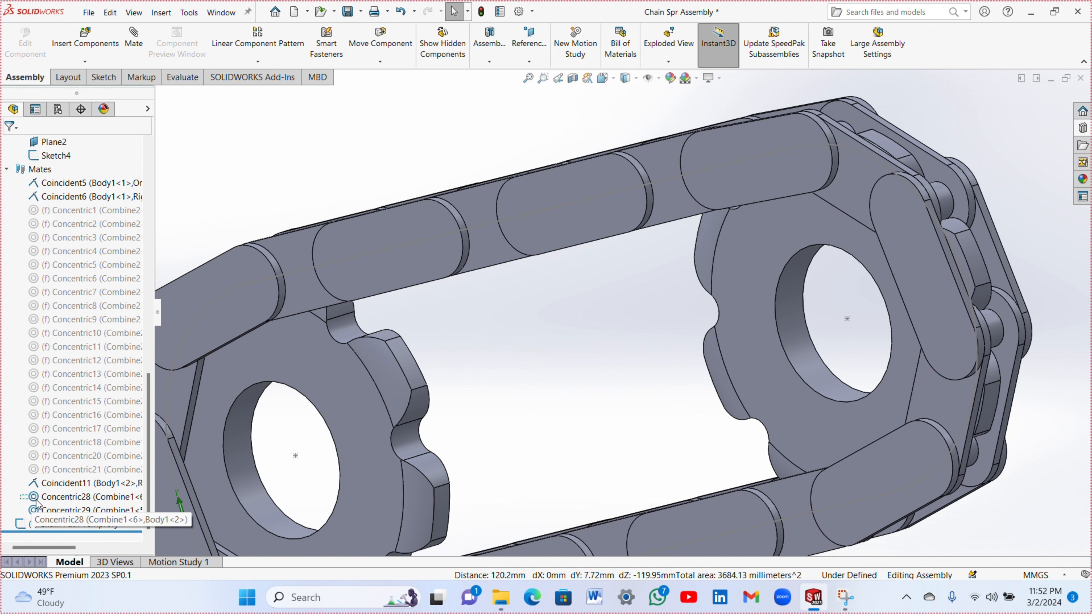
drag(36, 500, 44, 508)
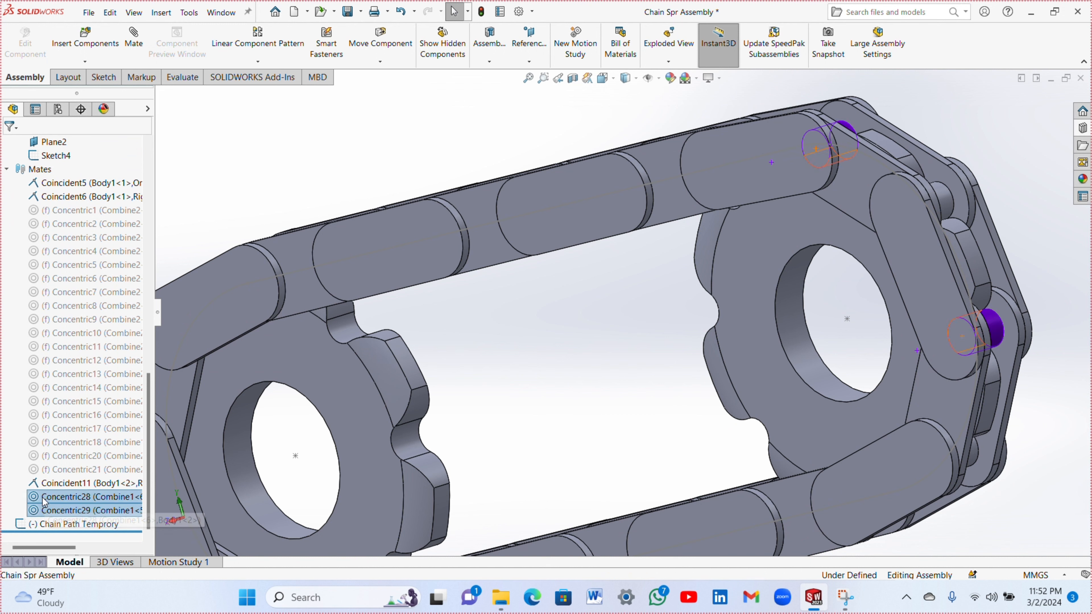
right_click(44, 500)
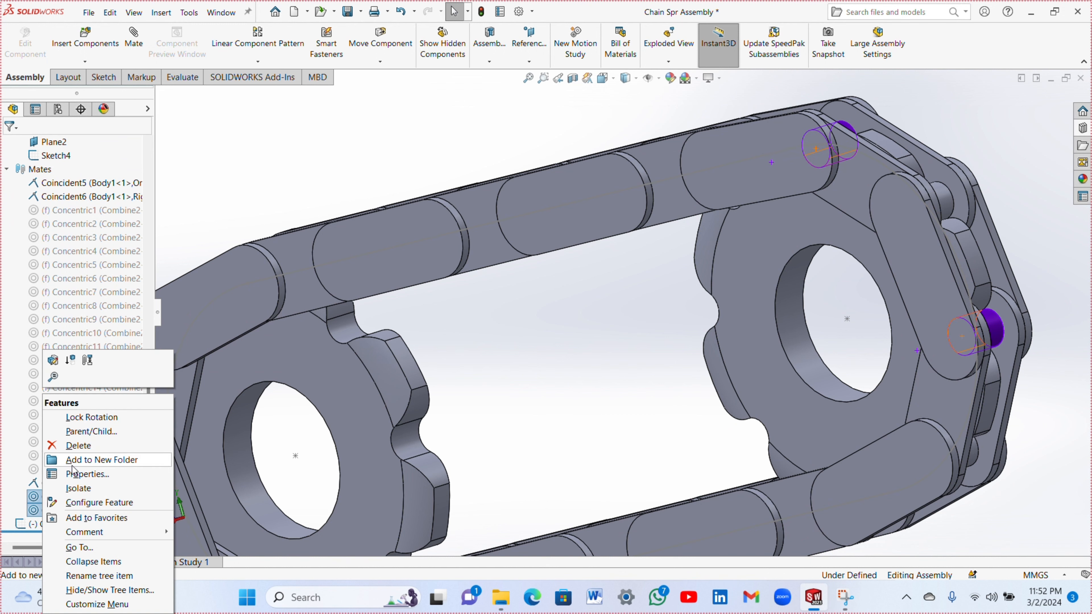
click(81, 446)
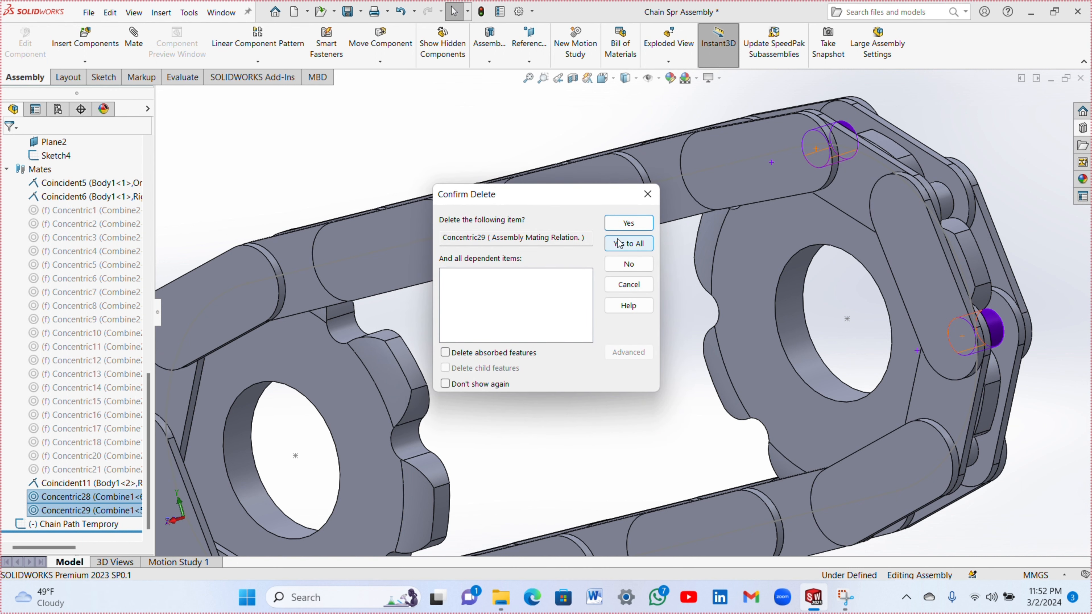
click(618, 244)
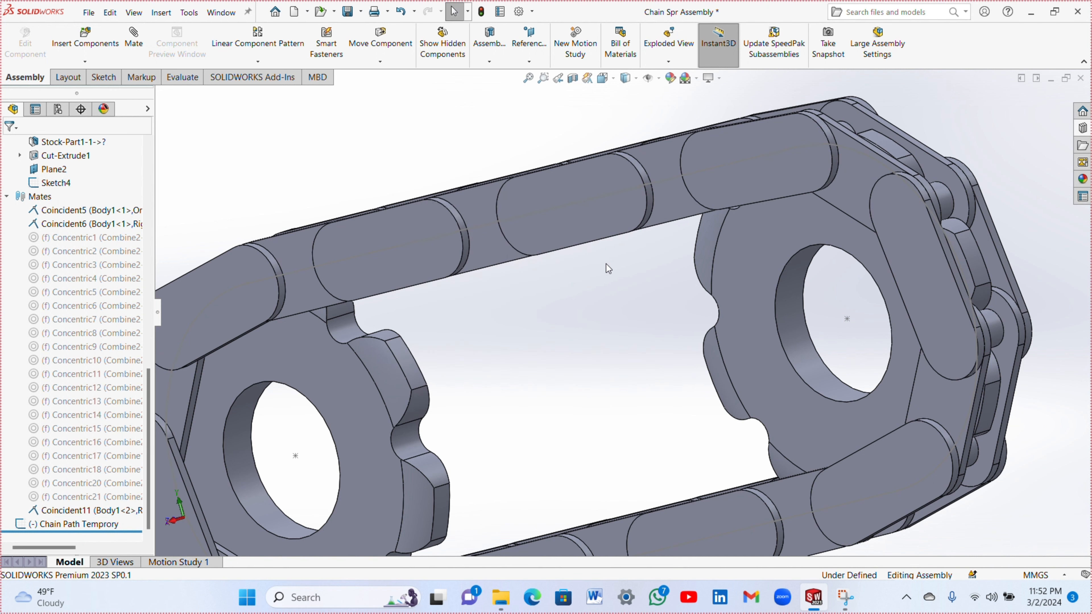
- Start a new sketch on the assembly's Top Plane
scroll(607, 264, up, 3)
middle_drag(593, 311, 652, 380)
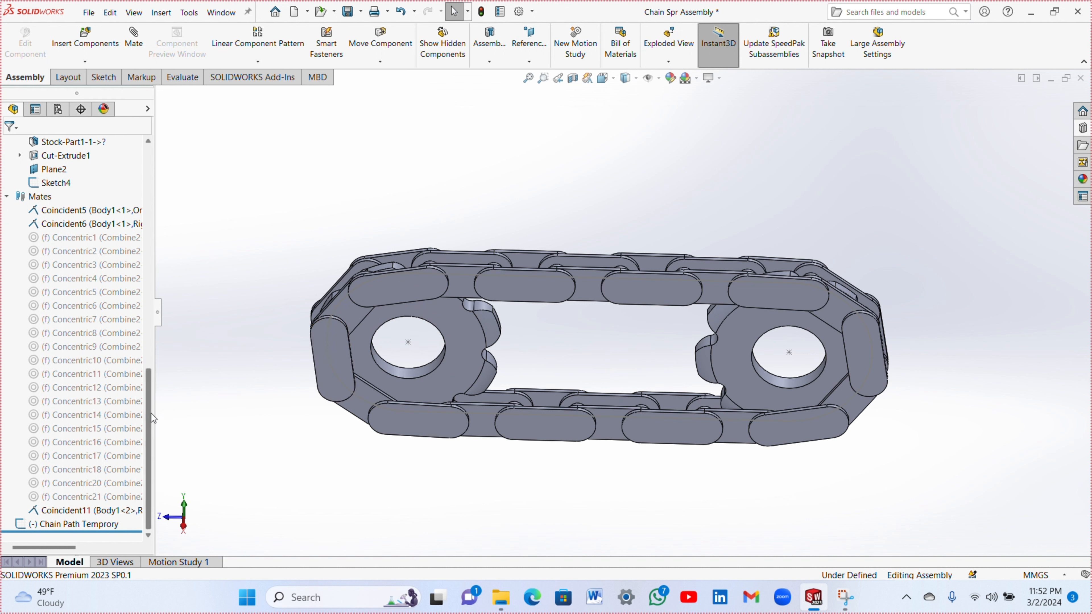
drag(150, 415, 166, 179)
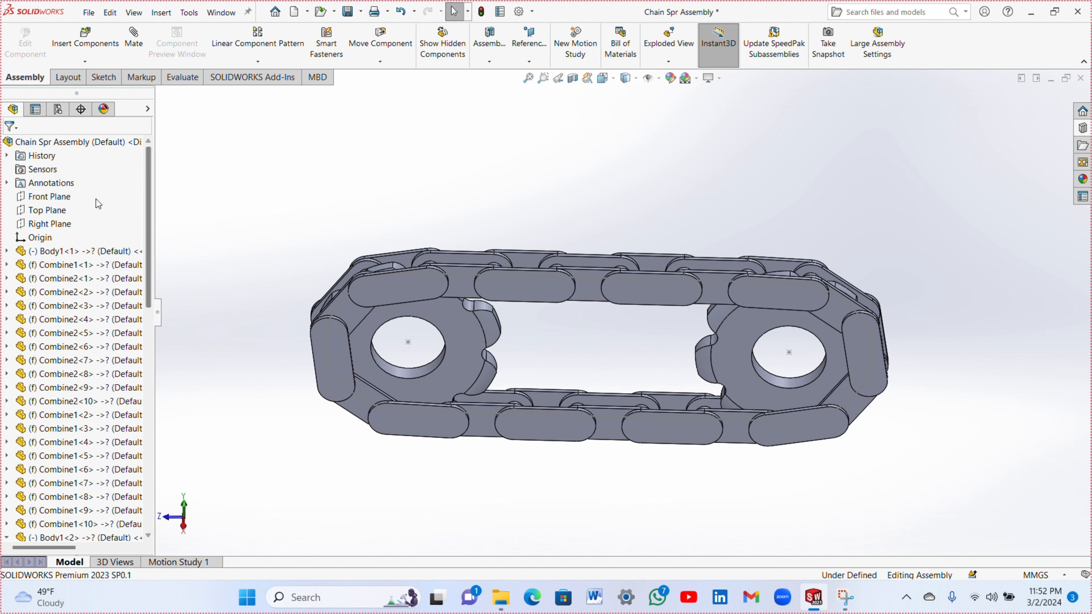
click(49, 212)
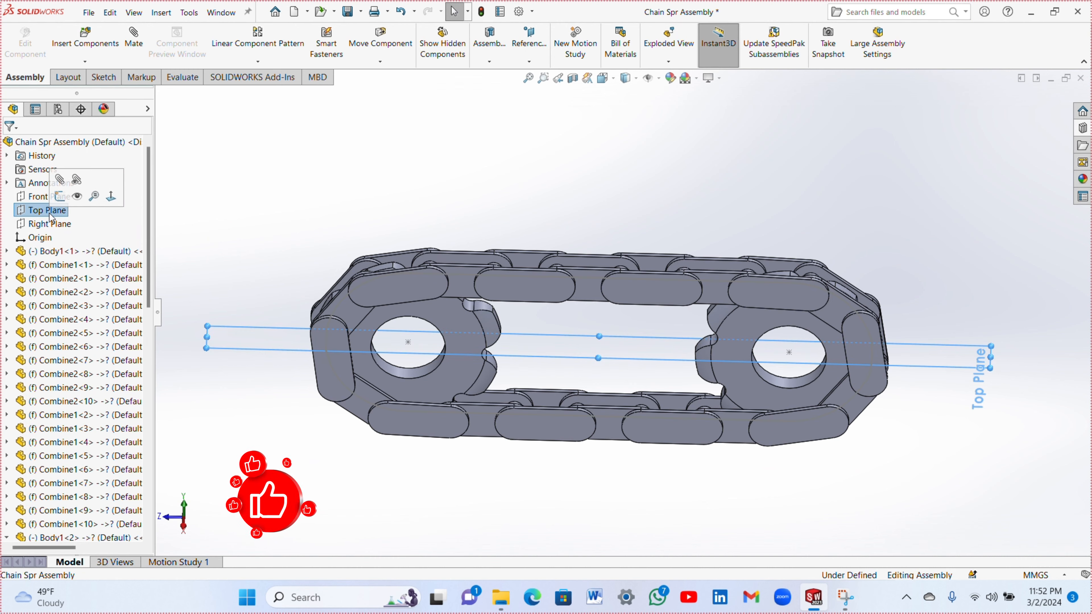
click(60, 196)
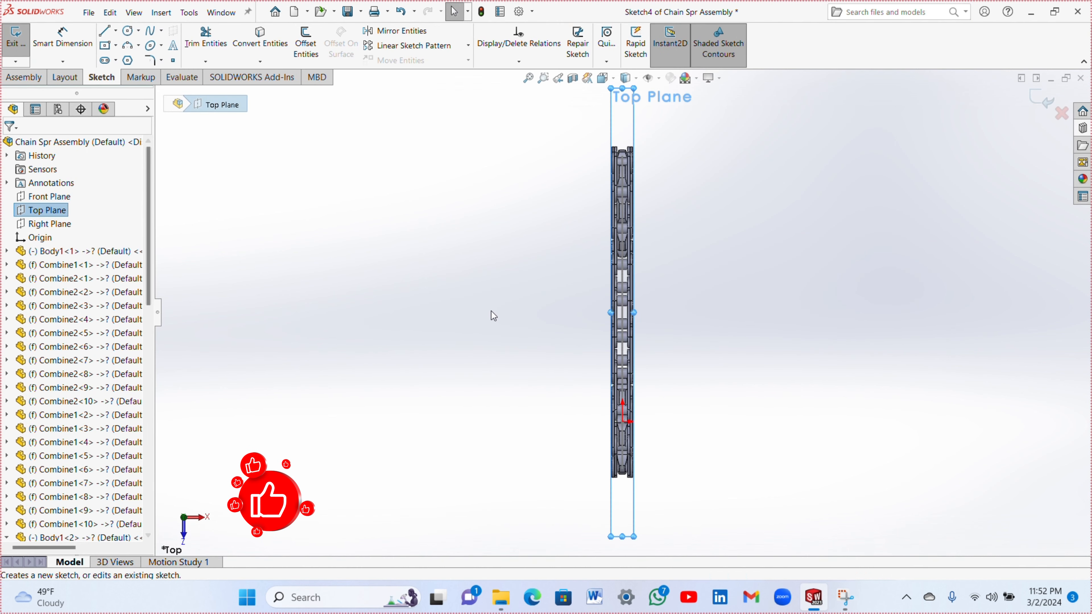
- Sketch a horizontal line about 402 mm long from the copied sprocket's centre and a line about 406 mm long from the first sprocket's centre
mouse_move(466, 300)
middle_down()
mouse_move(415, 246)
mouse_move(353, 241)
mouse_move(365, 365)
mouse_move(410, 396)
middle_up()
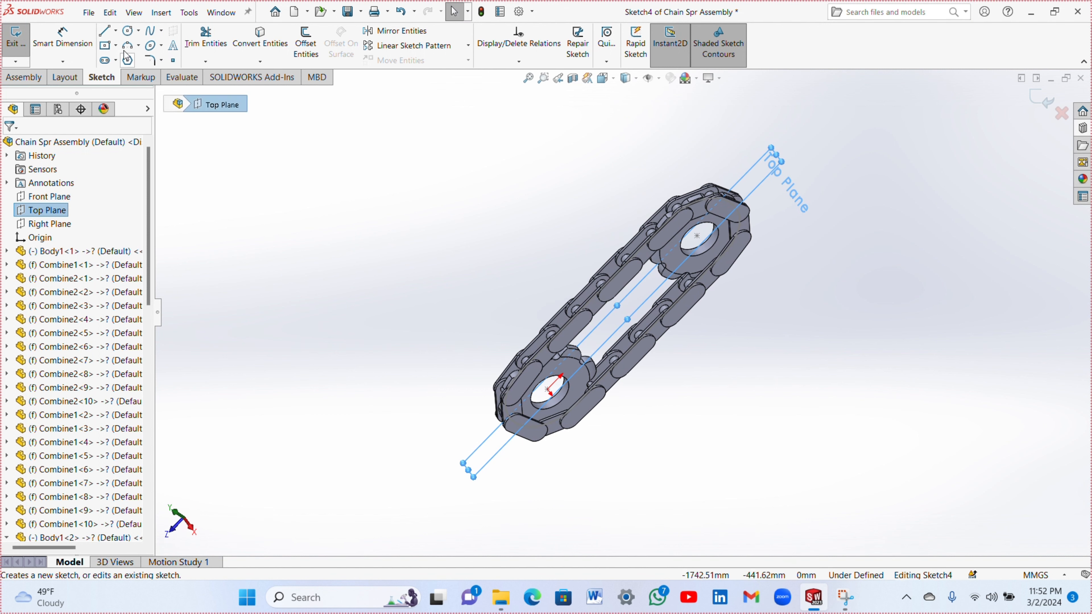
click(104, 30)
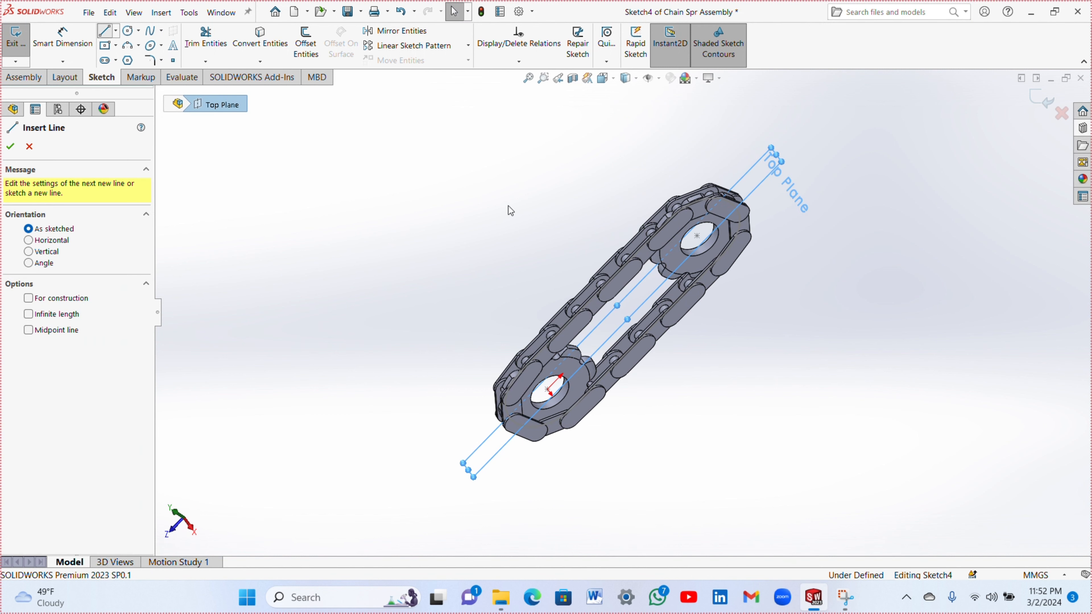
click(697, 236)
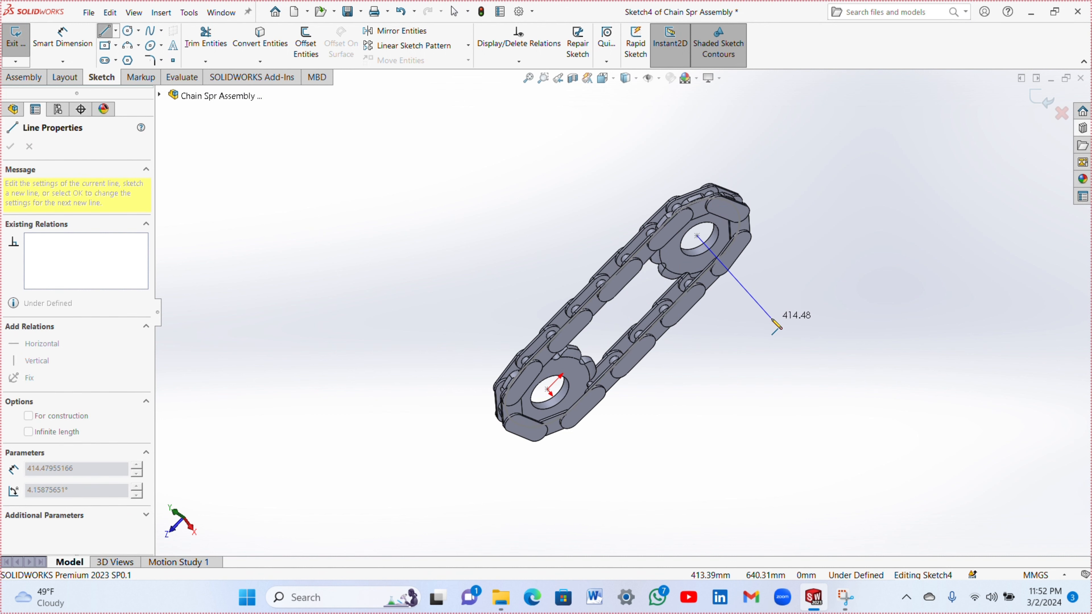
click(762, 324)
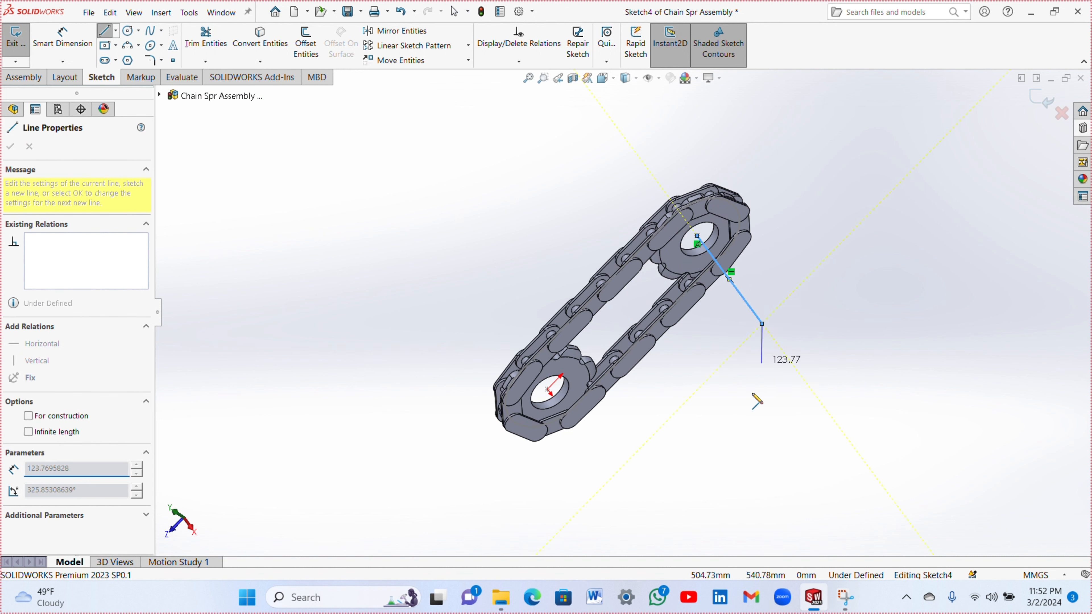
key(Escape)
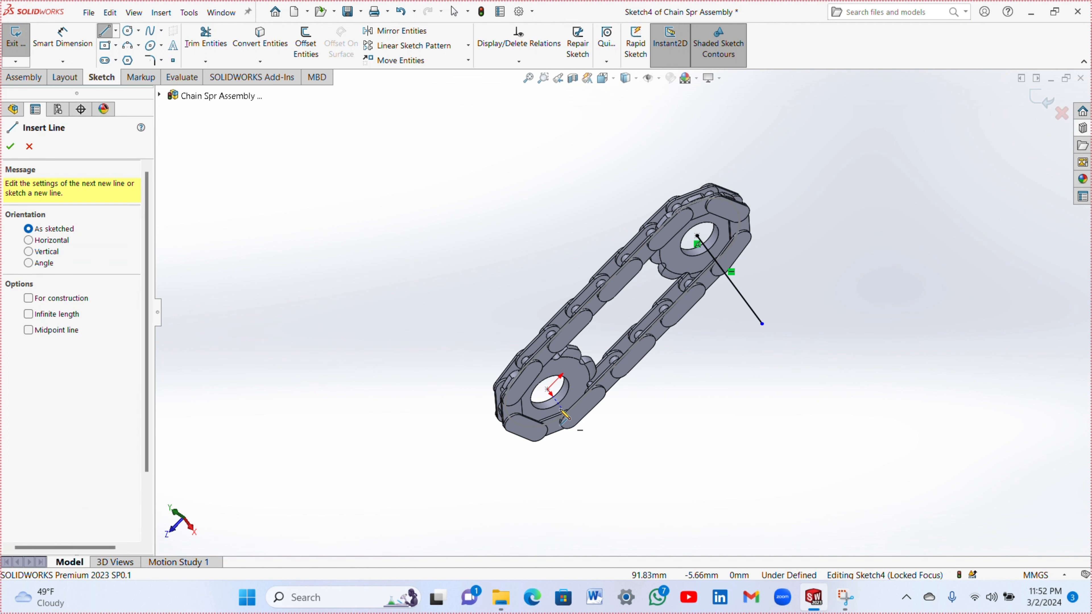
click(548, 389)
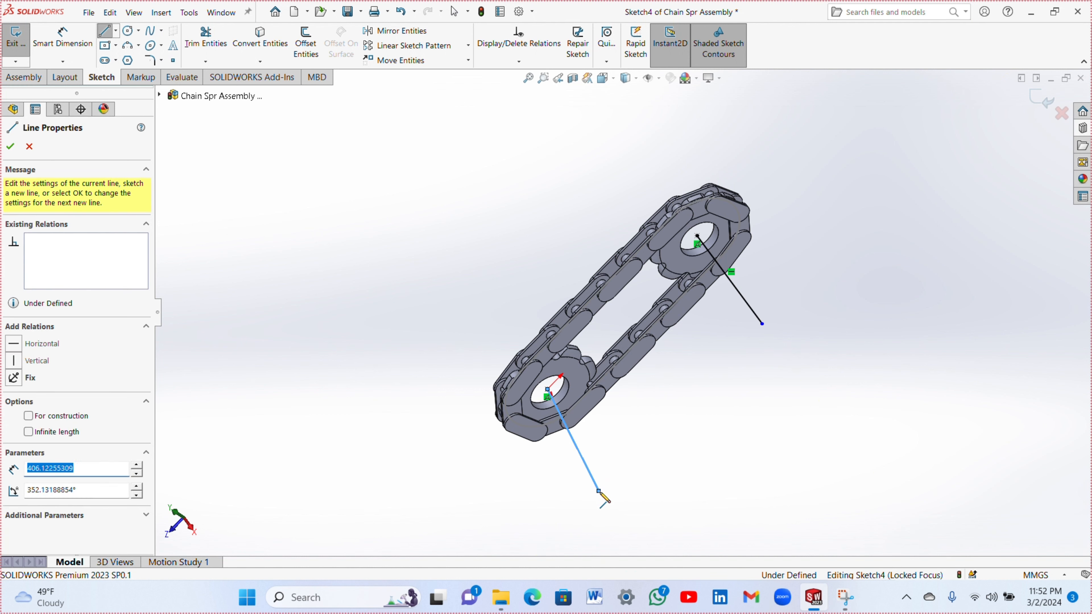
key(Escape)
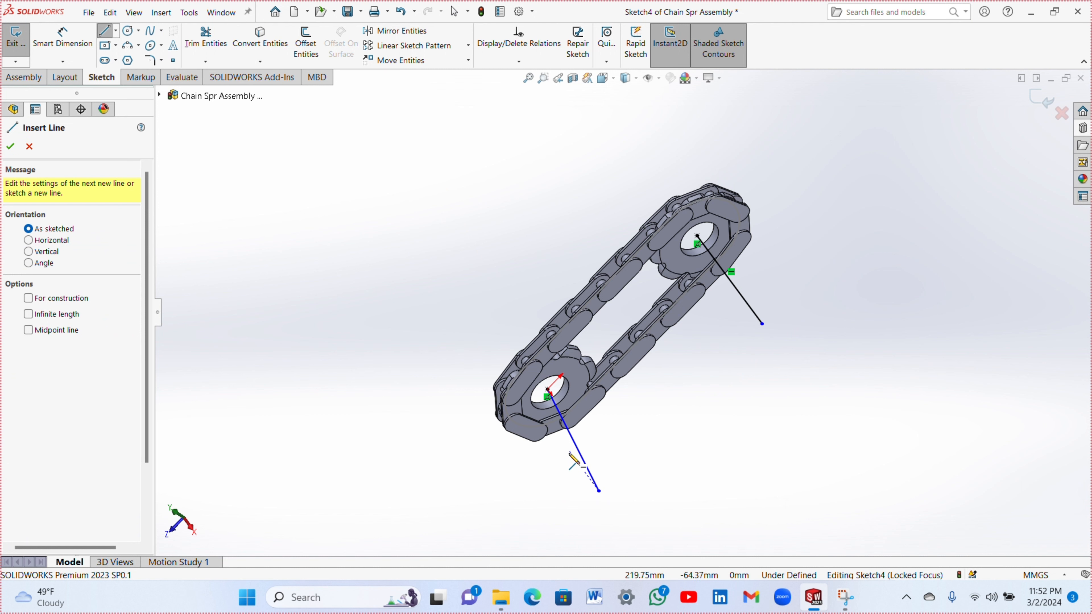
- Make the line through the first sprocket's centre horizontal and turn it into a construction line of infinite length
click(10, 147)
click(593, 481)
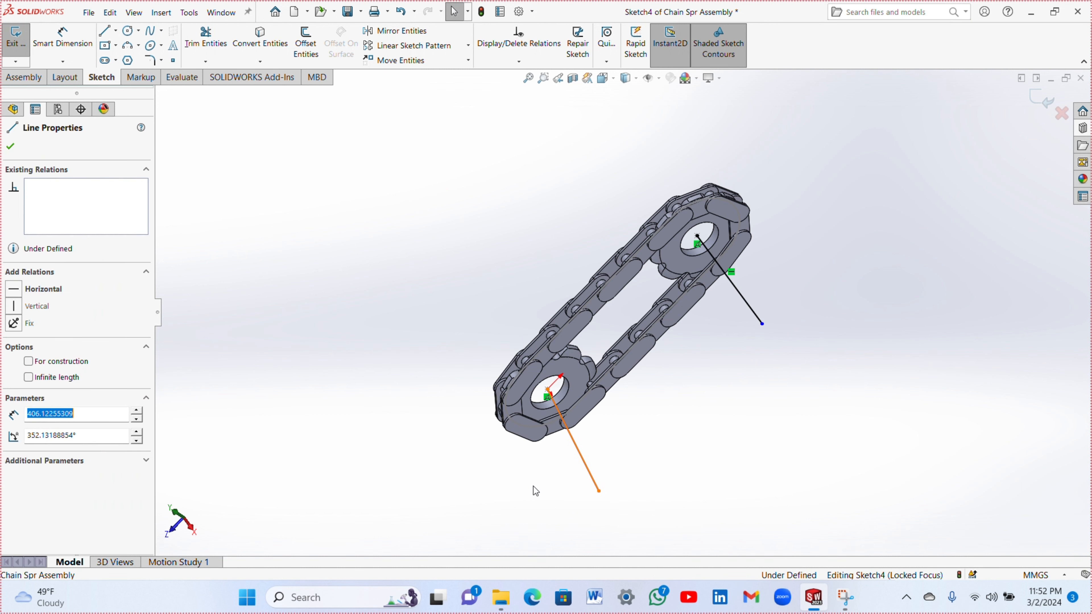
click(14, 289)
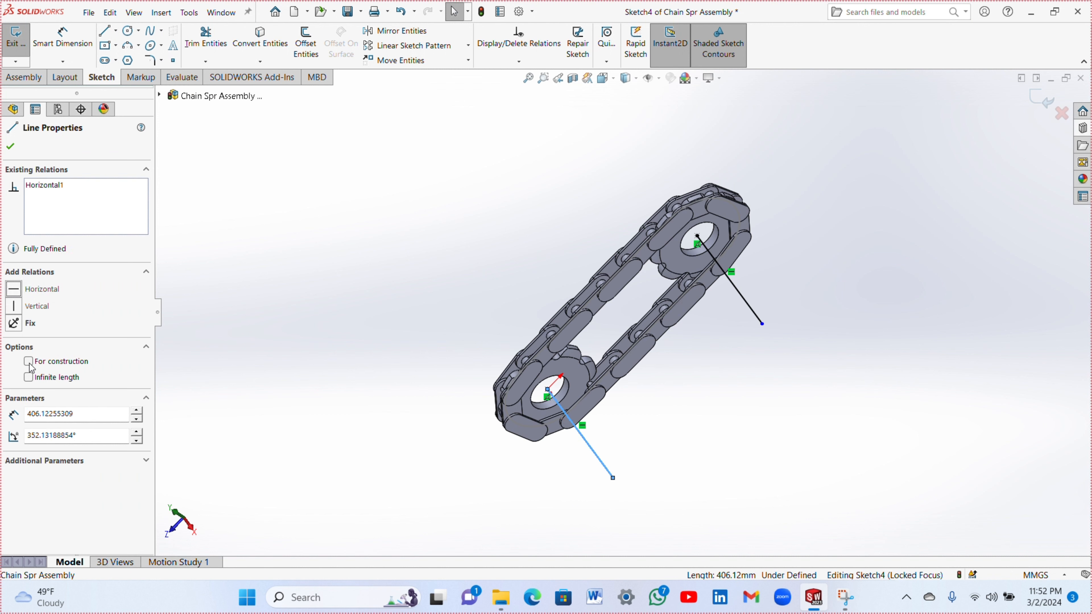
click(29, 377)
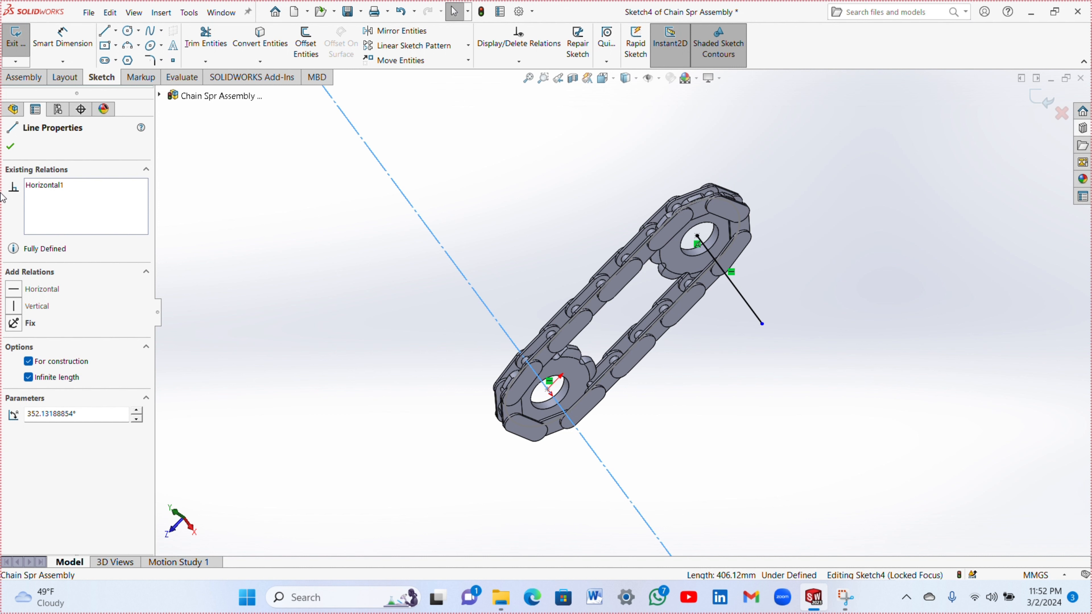
click(10, 146)
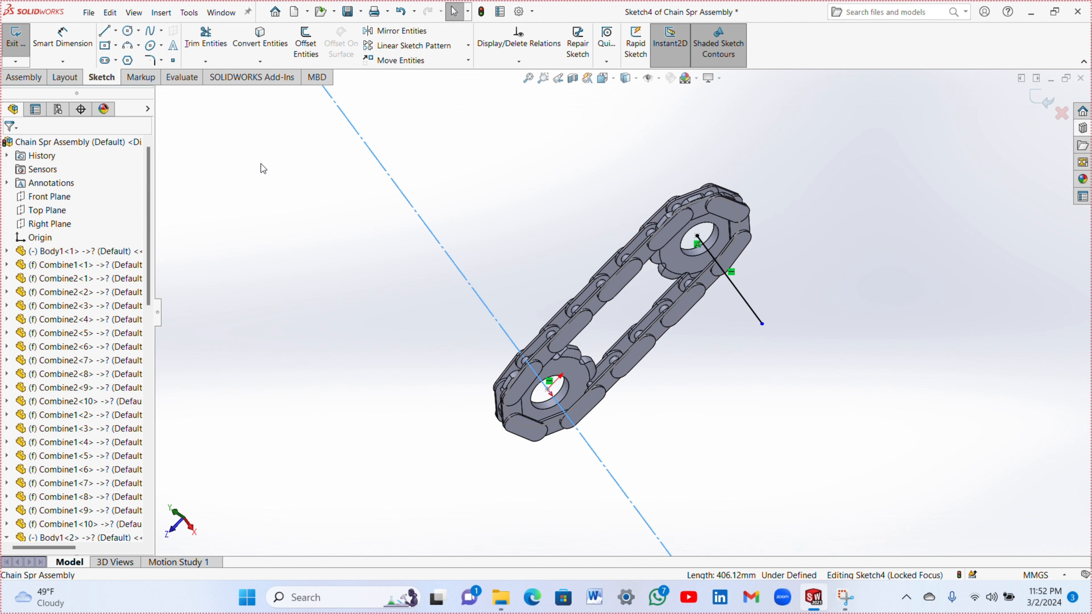
- Give the line through the copied sprocket's centre infinite length and finish the sketch
click(747, 307)
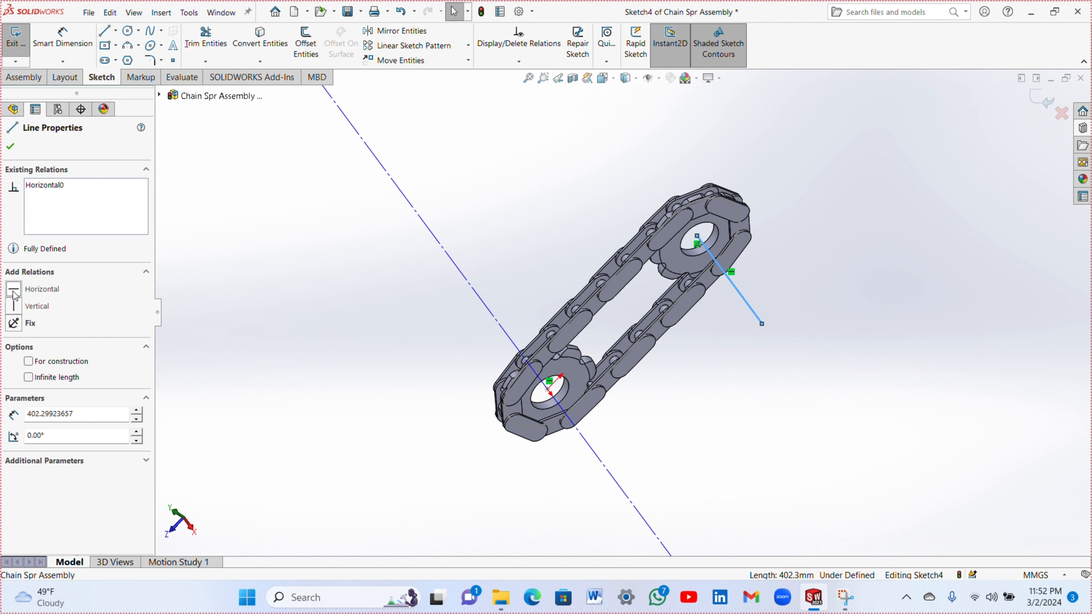
click(29, 378)
click(10, 150)
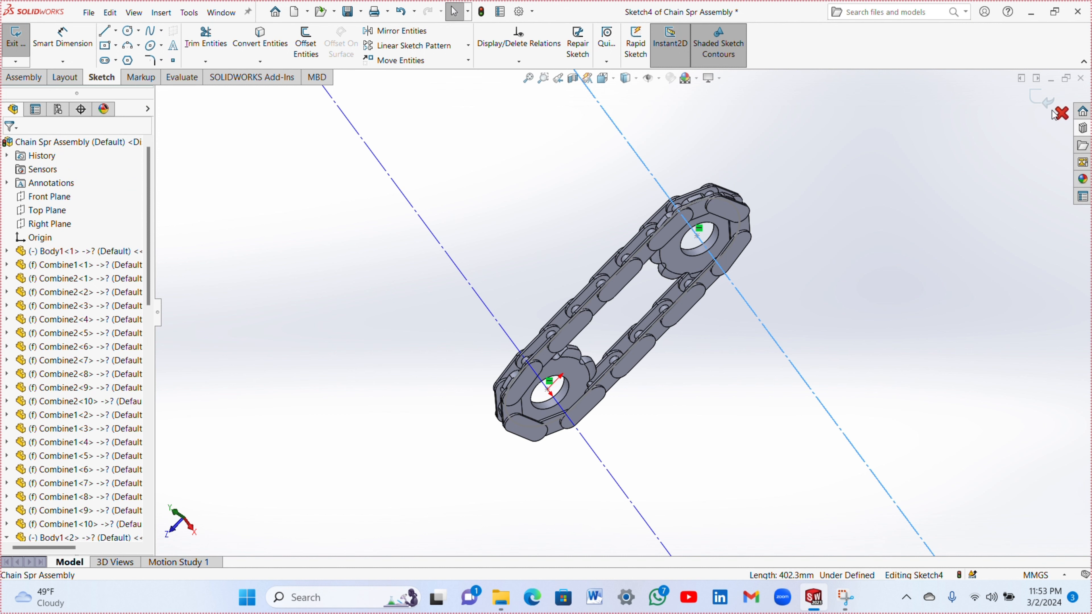
click(1044, 105)
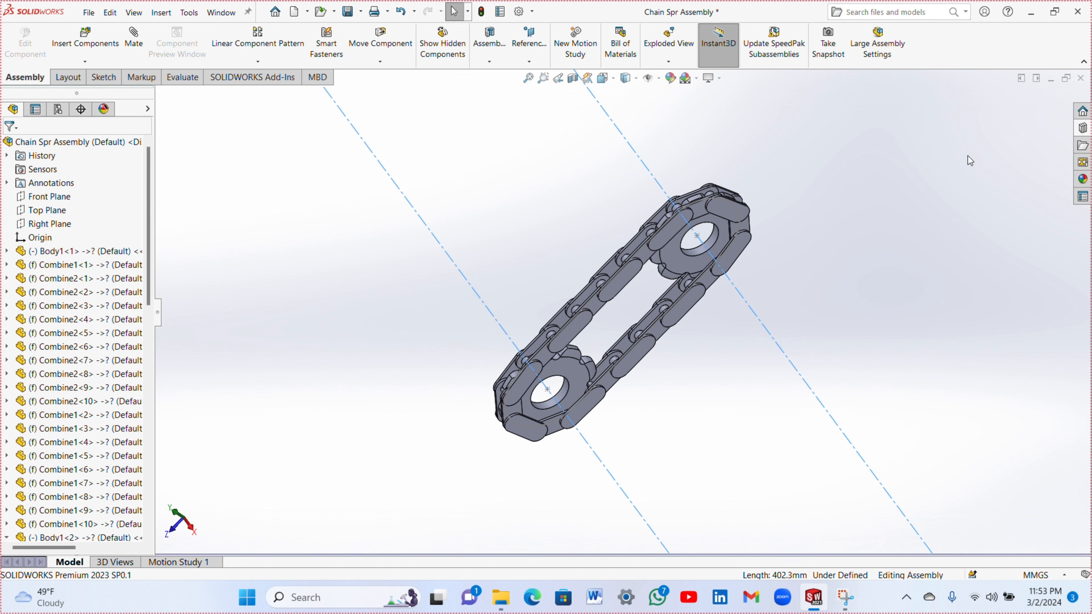
- Mate the copied sprocket's bore concentrically with the infinite sketch line through its centre
click(703, 255)
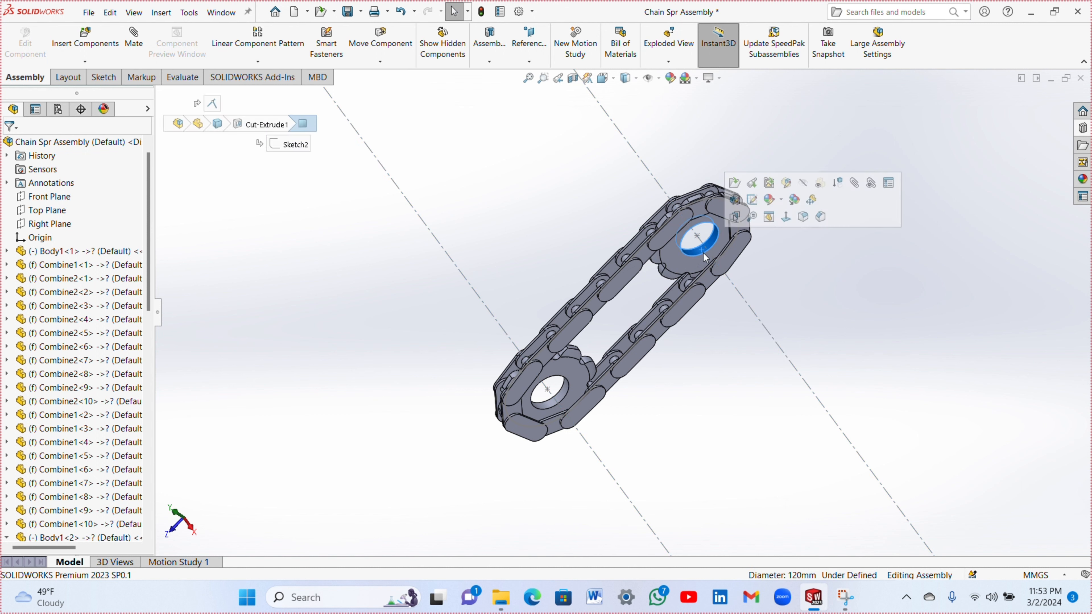
ctrl+click(778, 347)
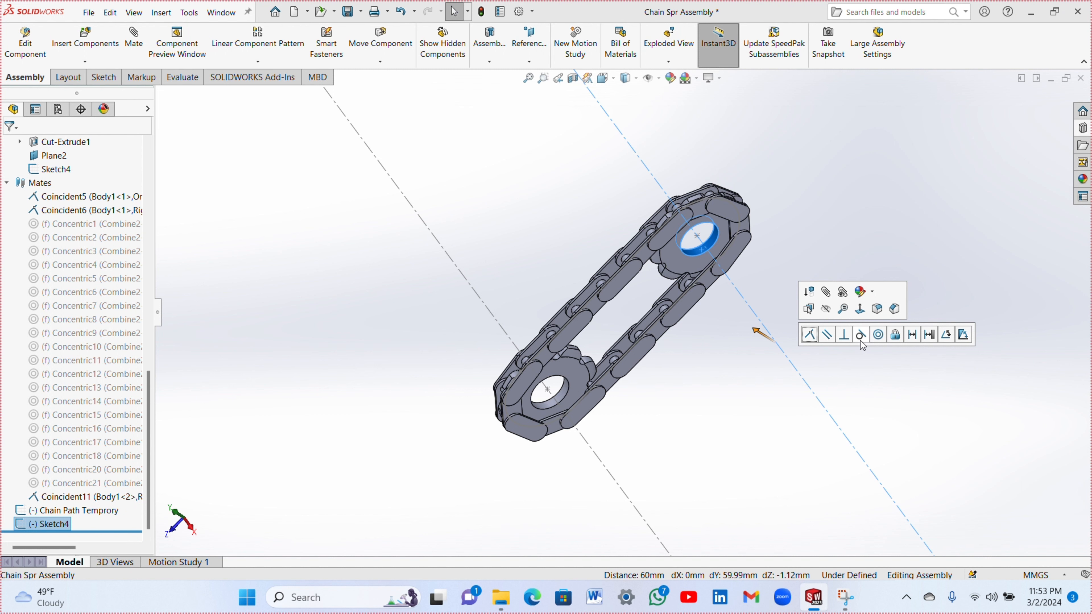
click(879, 334)
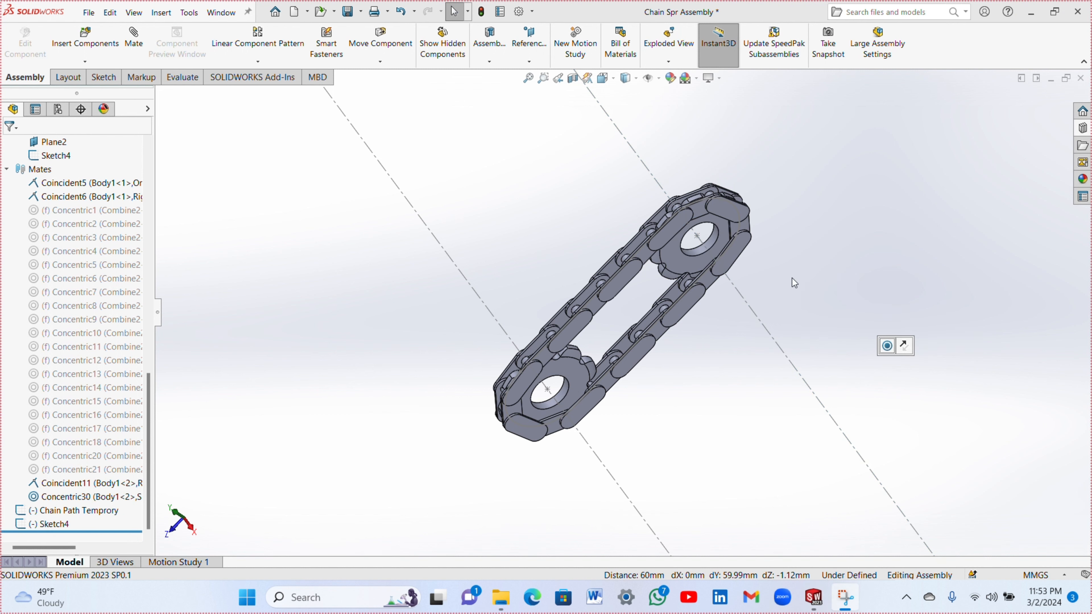
- Align the first sprocket Body1<1> with the chain by a concentric mate between a tooth-gap face and the Combine1<10> pin
scroll(753, 260, down, 3)
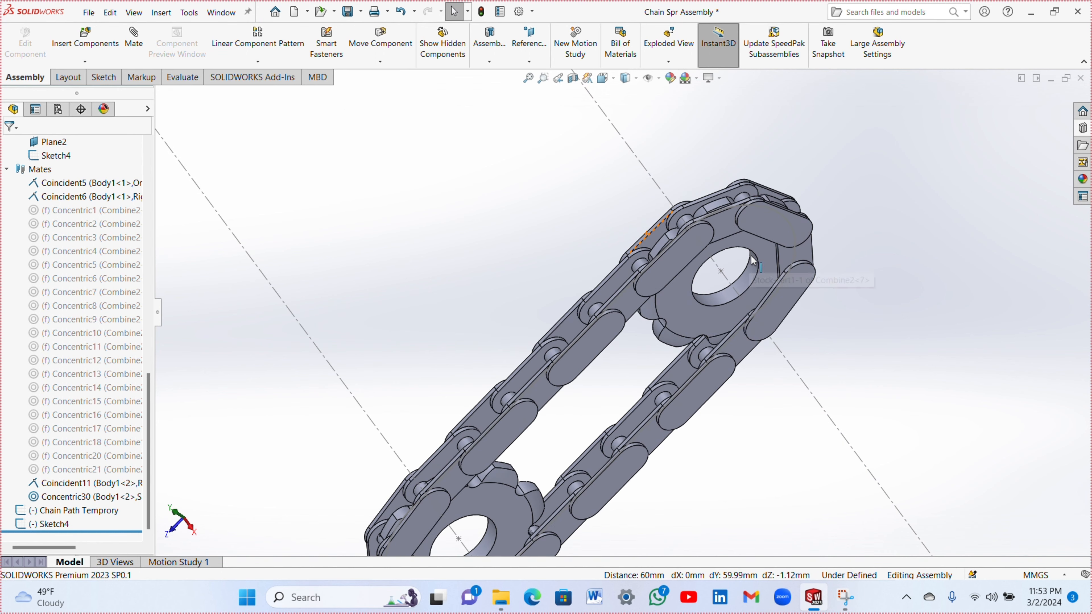
scroll(733, 249, down, 1)
middle_drag(708, 229, 775, 214)
scroll(596, 222, up, 3)
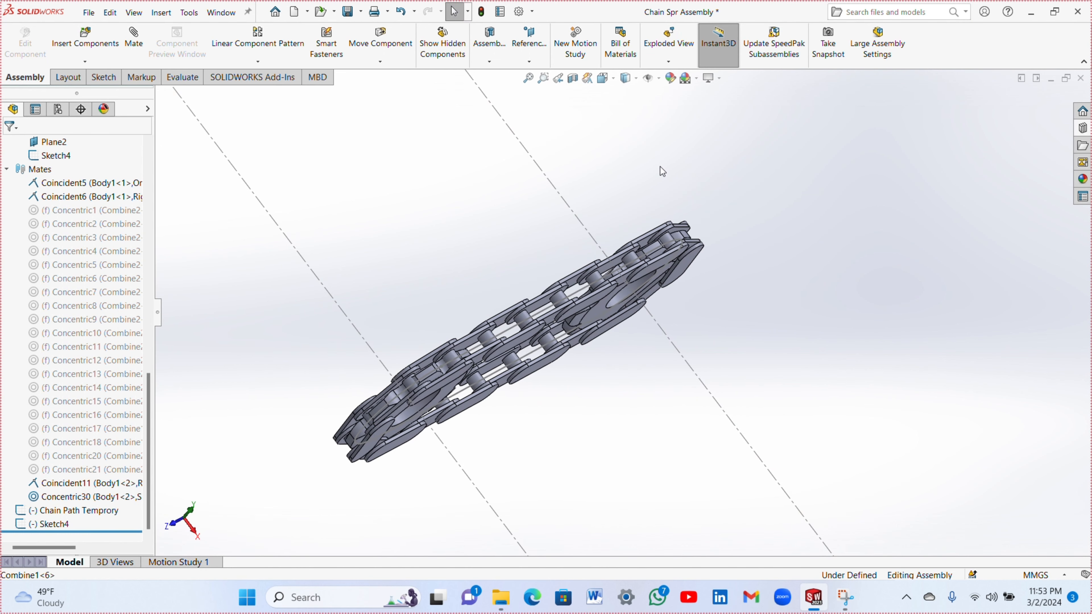
scroll(485, 331, down, 5)
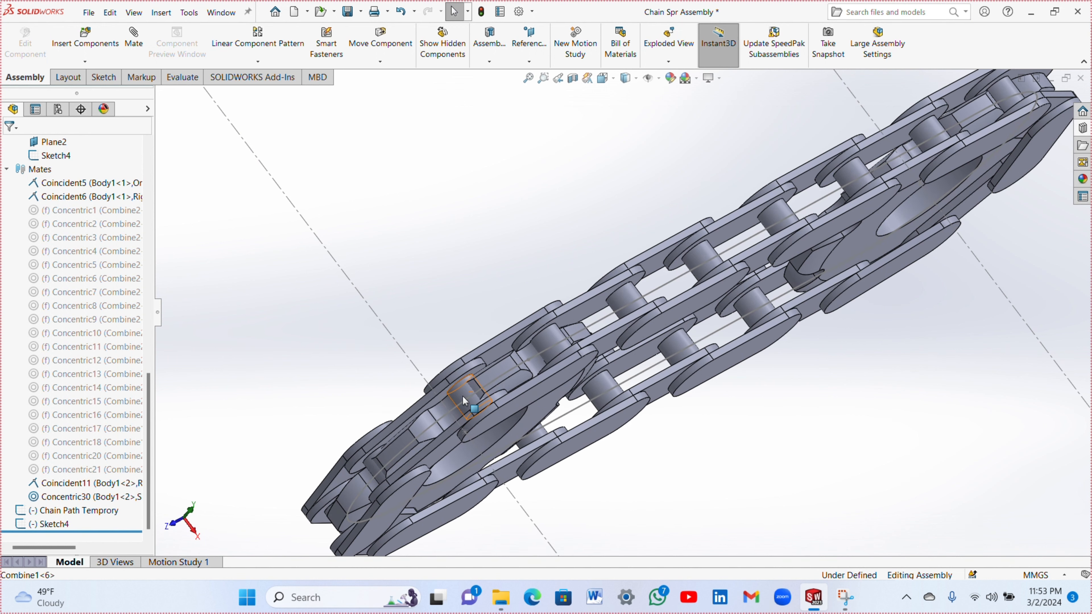
scroll(456, 400, down, 3)
click(444, 414)
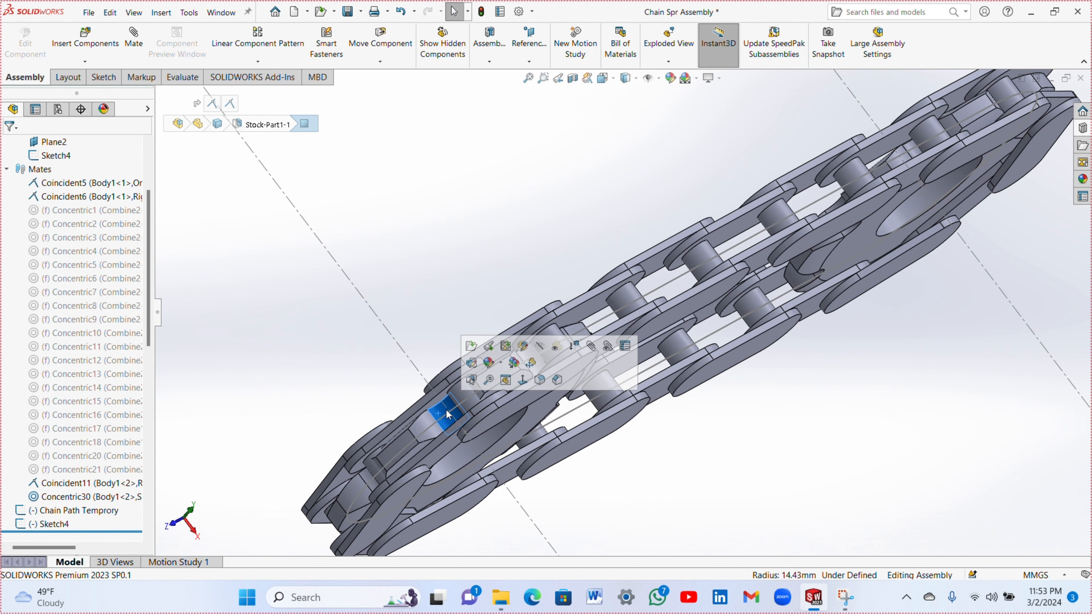
ctrl+click(468, 403)
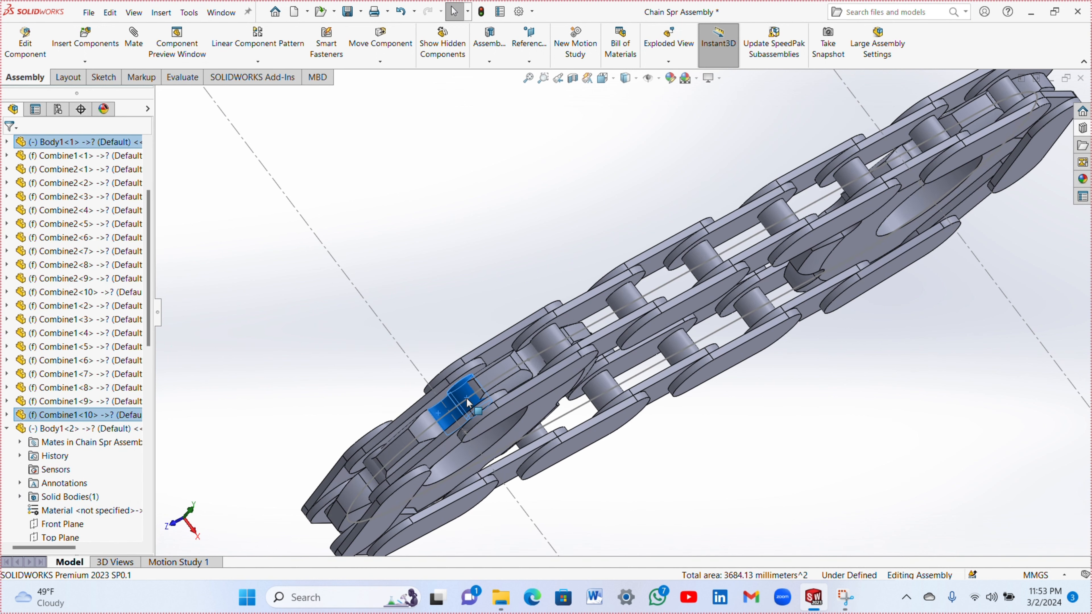
click(553, 390)
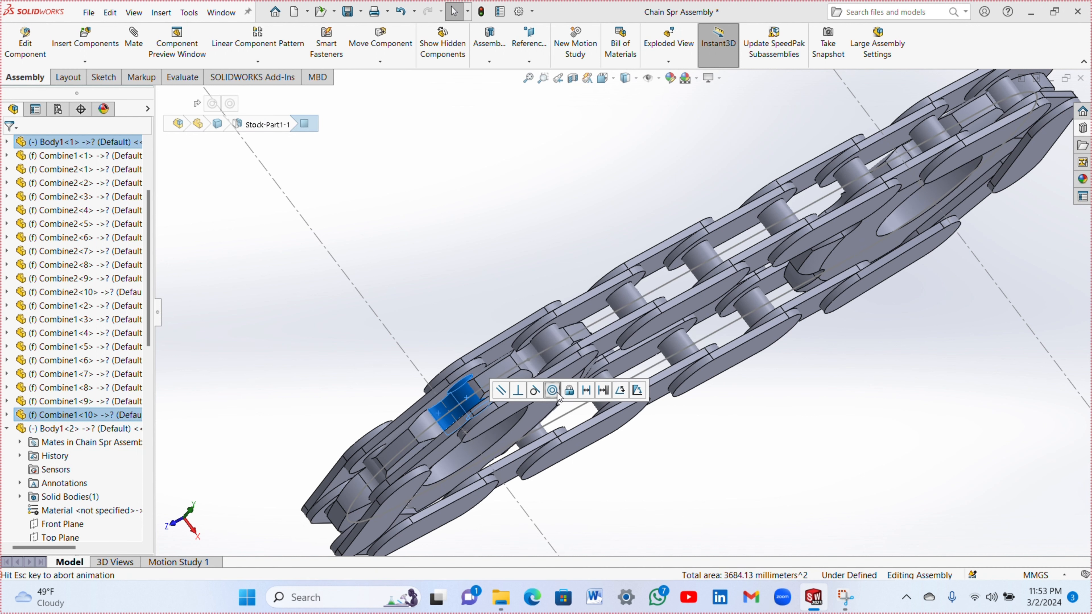
- Delete the concentric mate Concentric31 that ties the first sprocket to the chain pin
scroll(822, 434, up, 5)
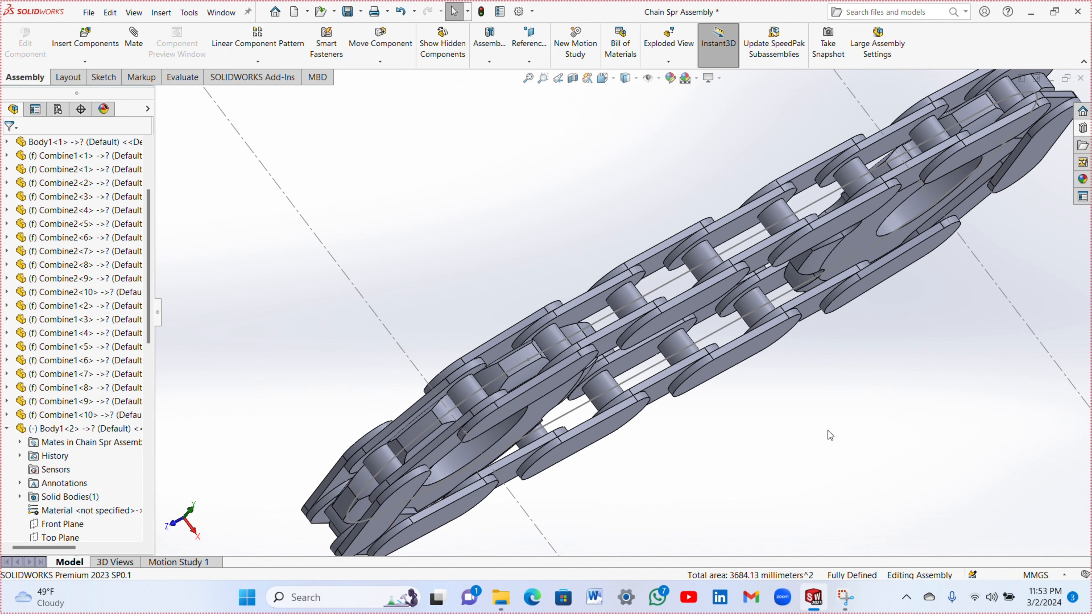
middle_drag(804, 422, 711, 482)
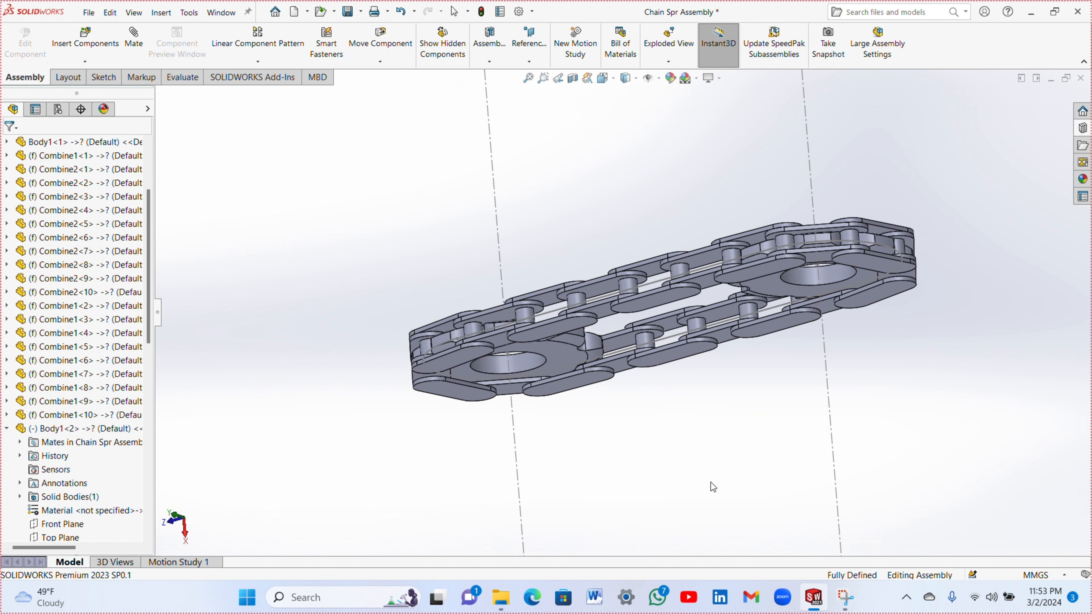
drag(147, 278, 147, 463)
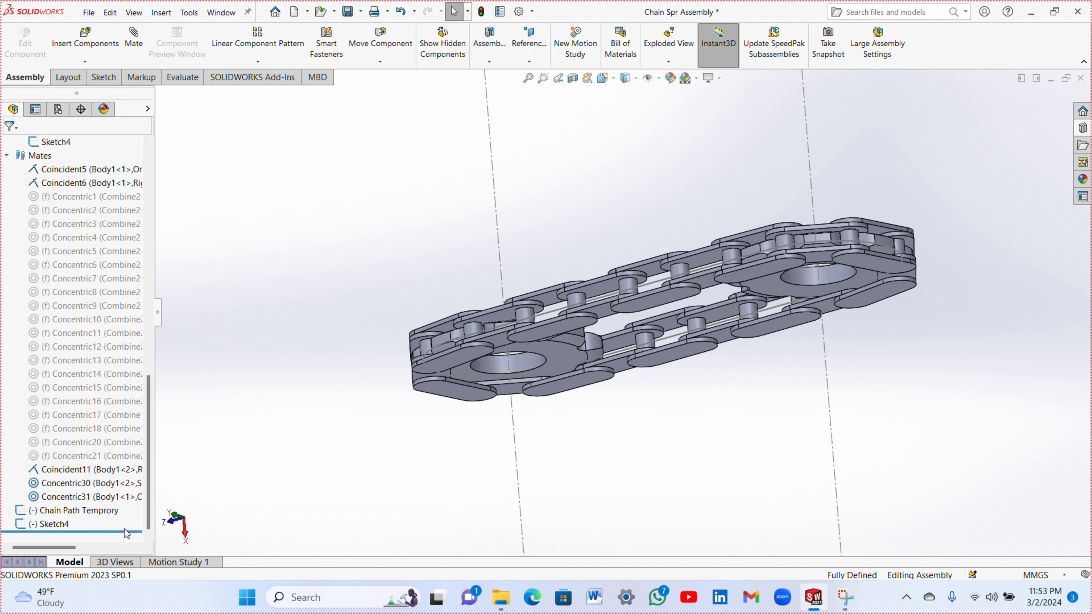
right_click(75, 500)
click(111, 431)
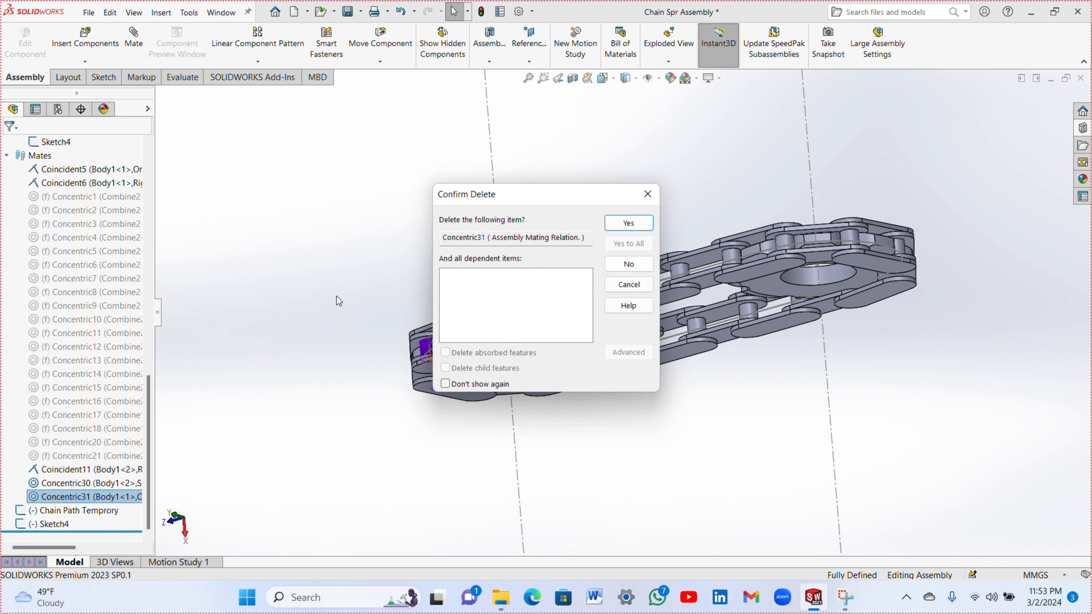
click(611, 227)
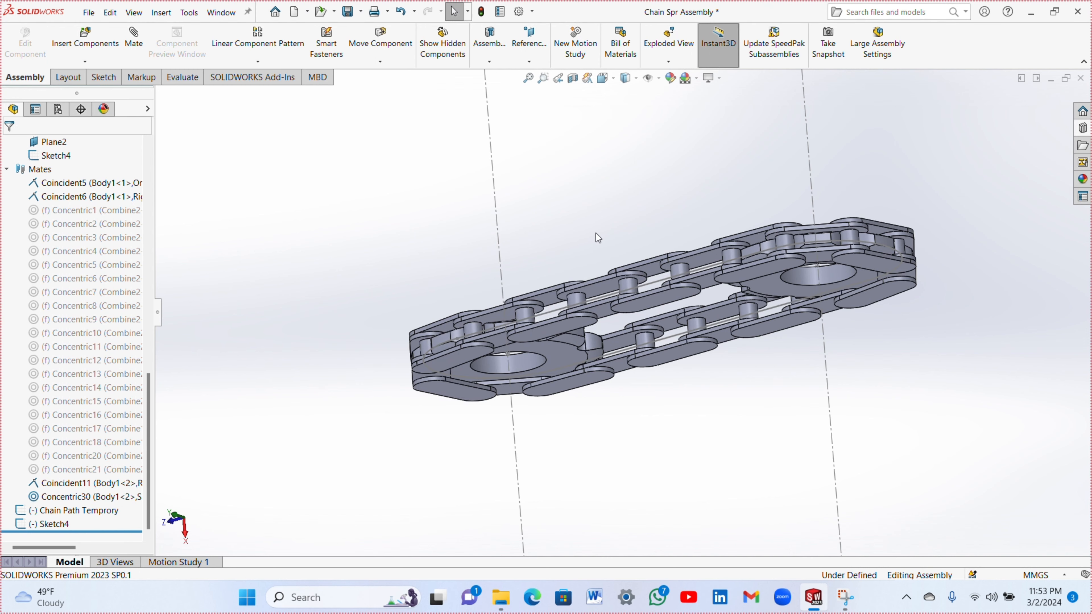
- Float all fixed chain links and both sprockets of the assembly together
middle_drag(596, 238, 624, 151)
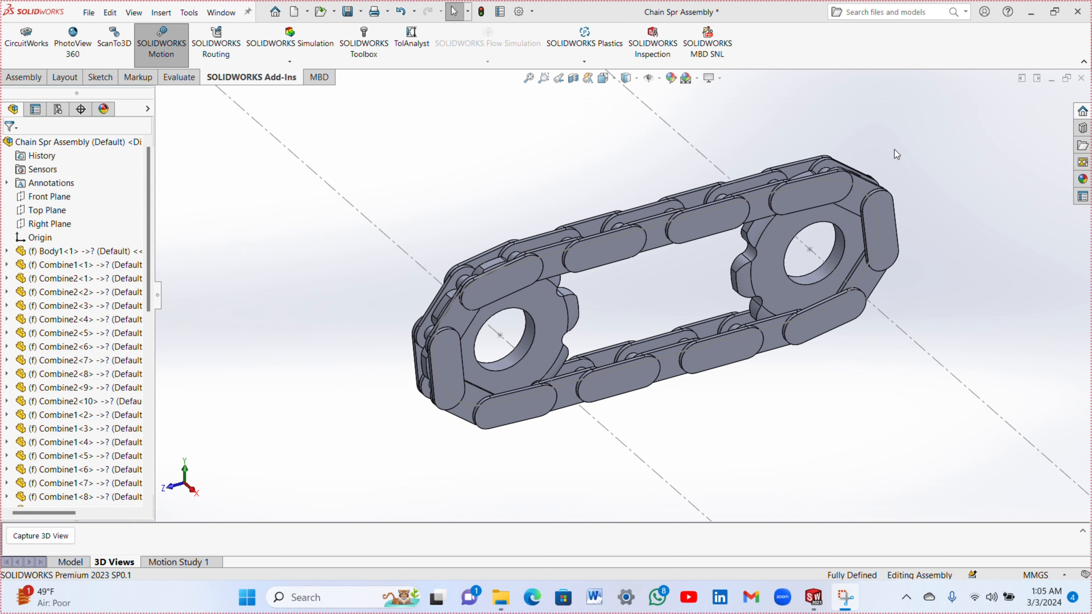
drag(952, 139, 390, 471)
right_click(450, 369)
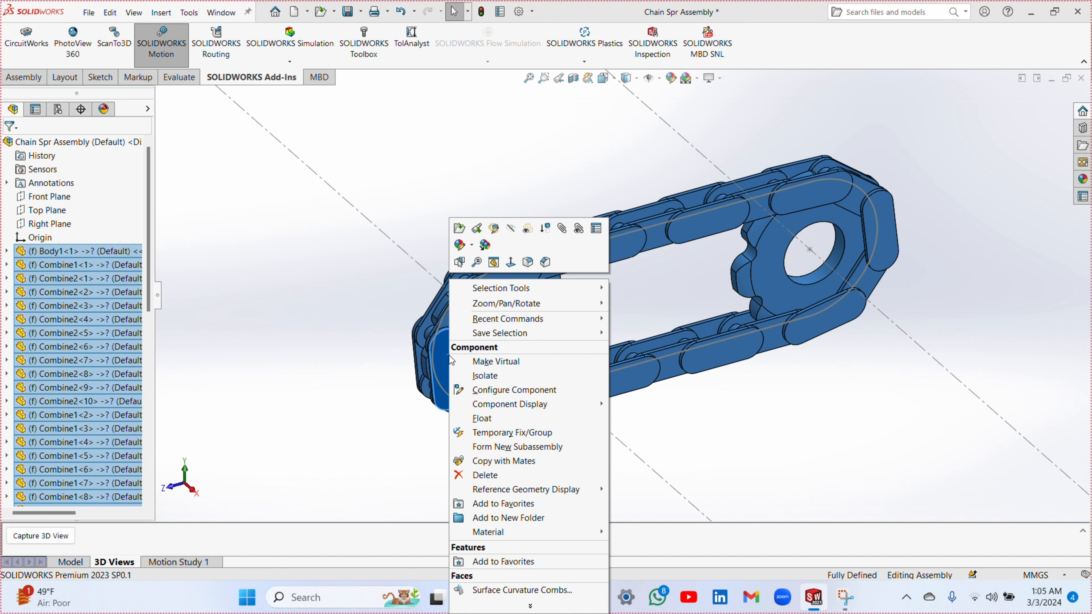
click(475, 418)
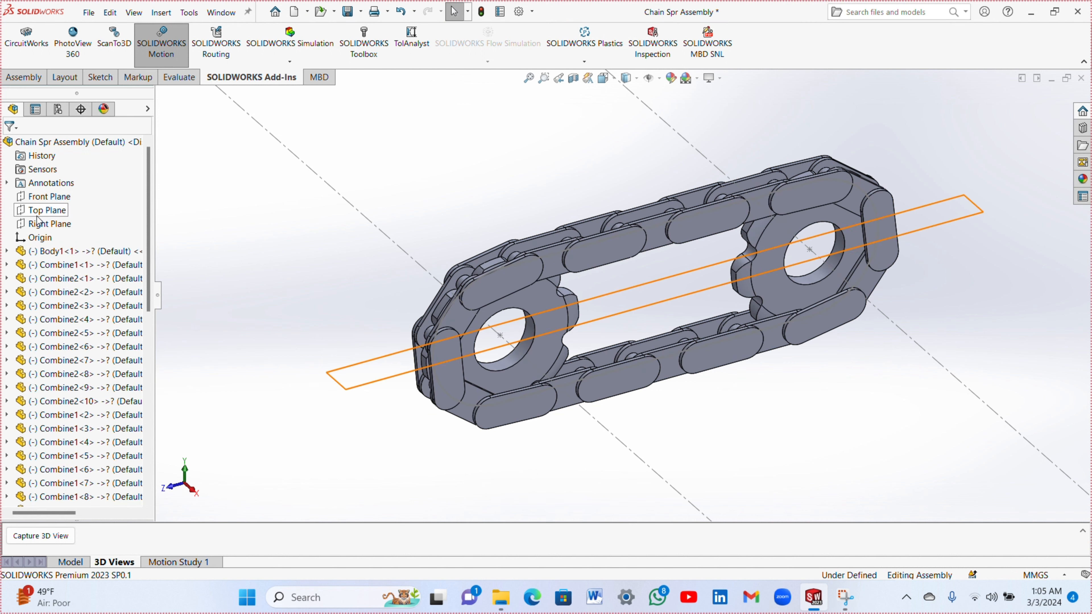
- Start a multiple mate with the assembly's Right Plane as common entity and add Plane1 of Combine1<10> as coincident
click(39, 226)
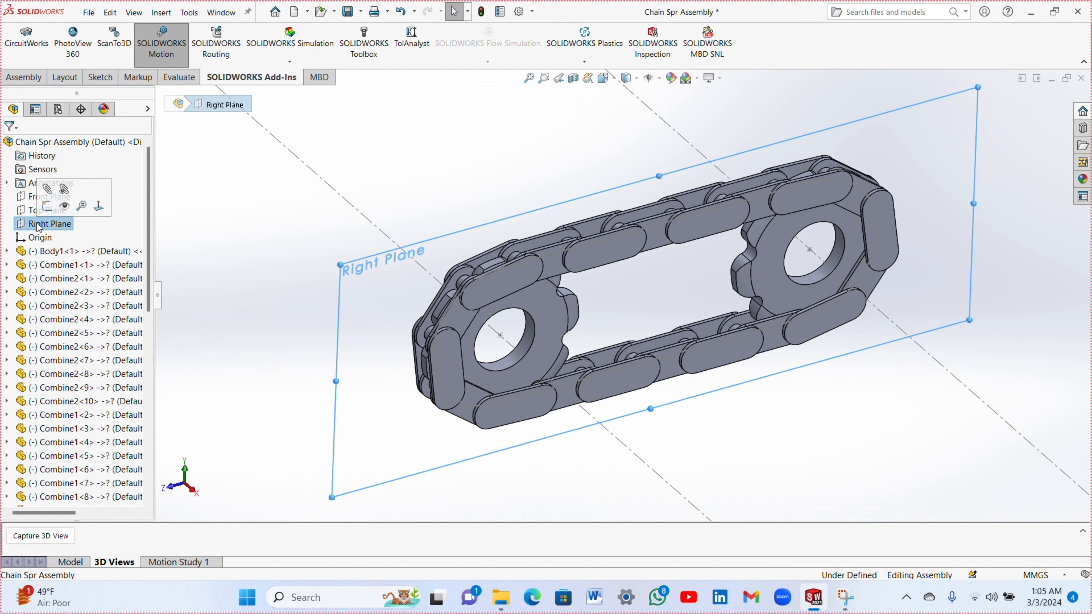
click(47, 191)
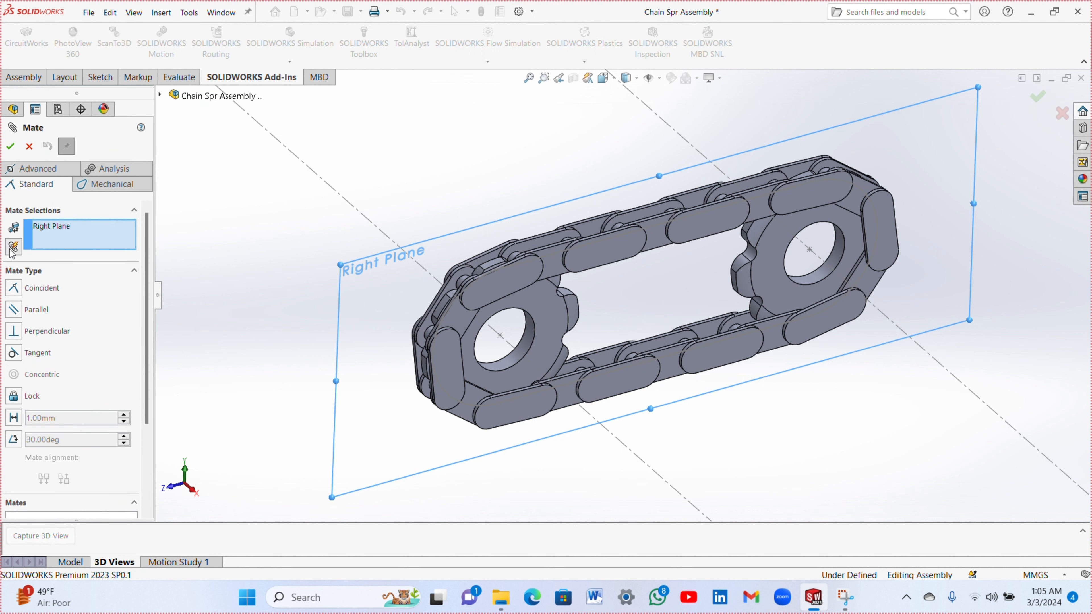
click(12, 249)
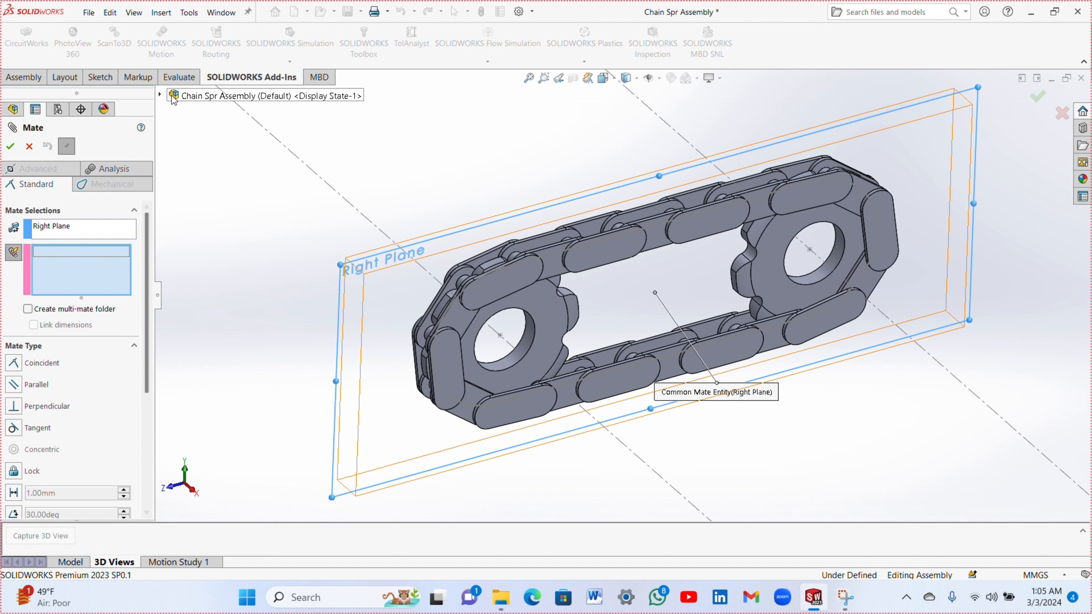
click(161, 96)
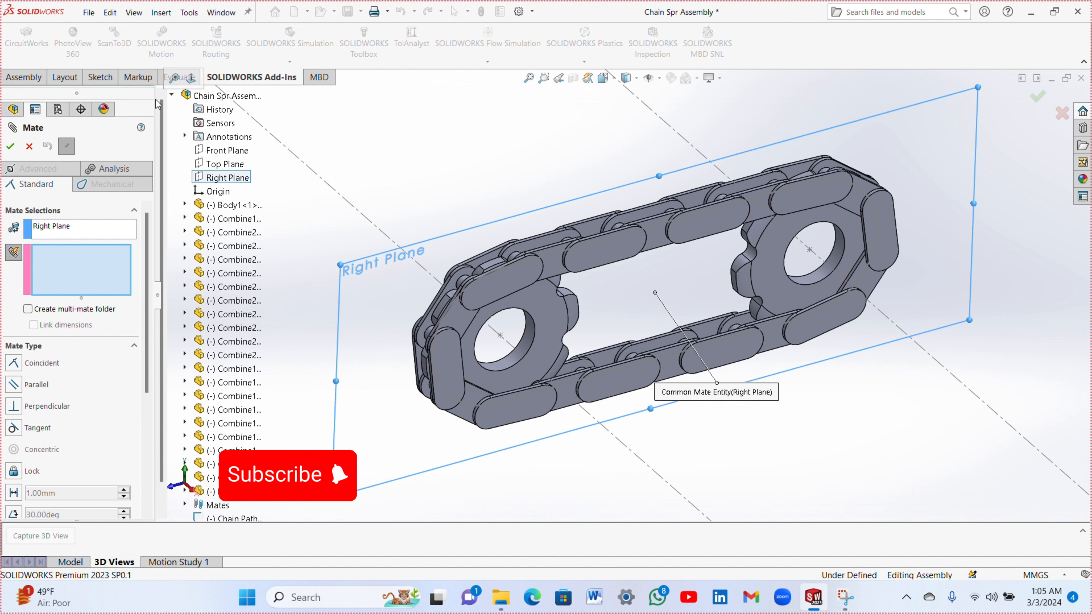
scroll(162, 181, down, 2)
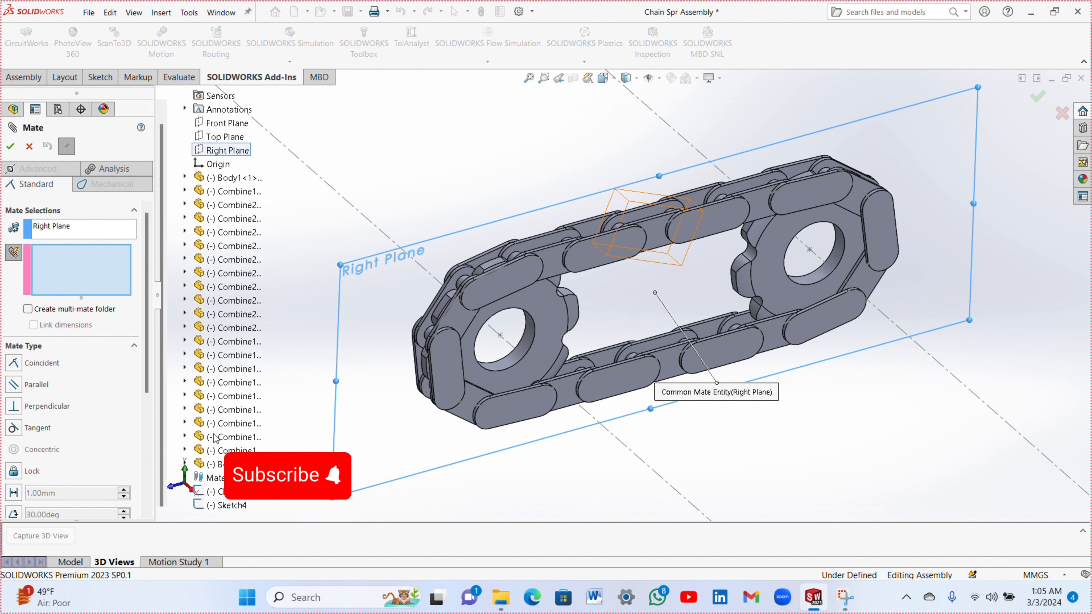
click(184, 450)
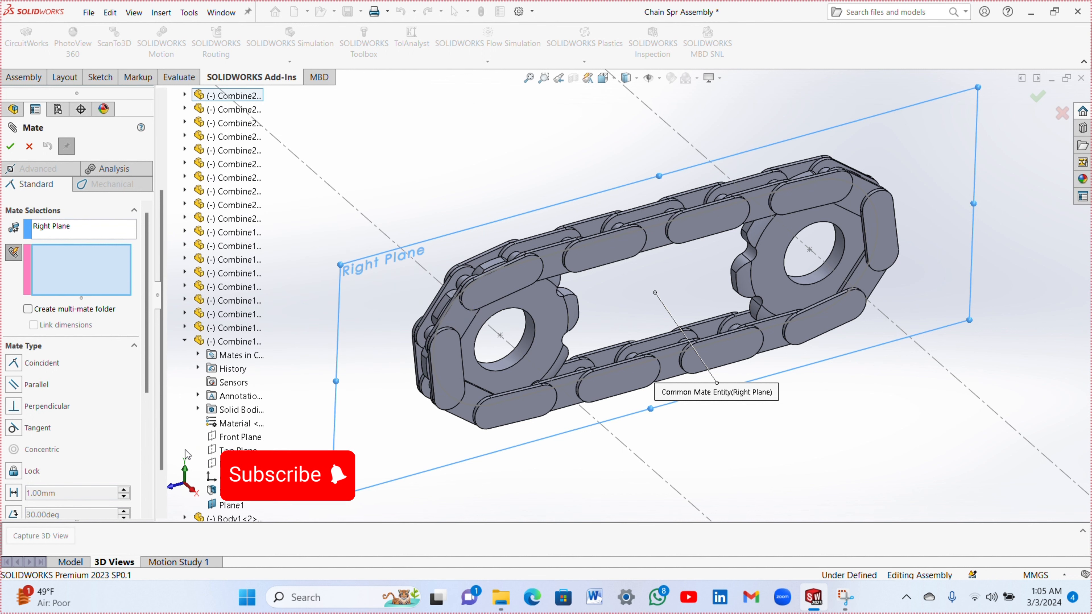
click(236, 506)
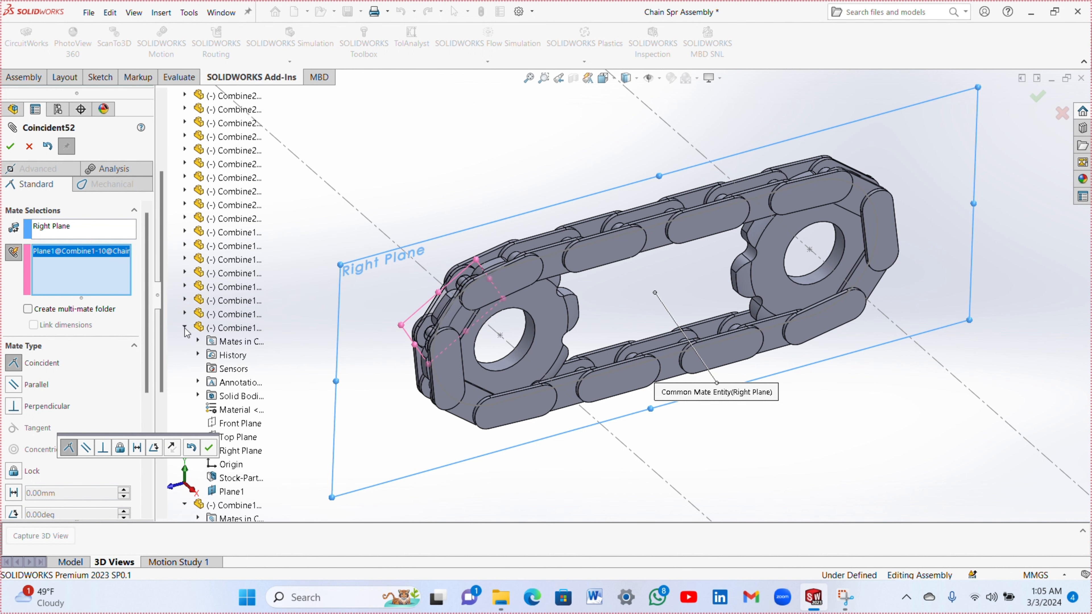
- Add Plane1 of the outer links Combine1<9> through Combine1<2> to the coincident multiple mate with the Right Plane
click(229, 495)
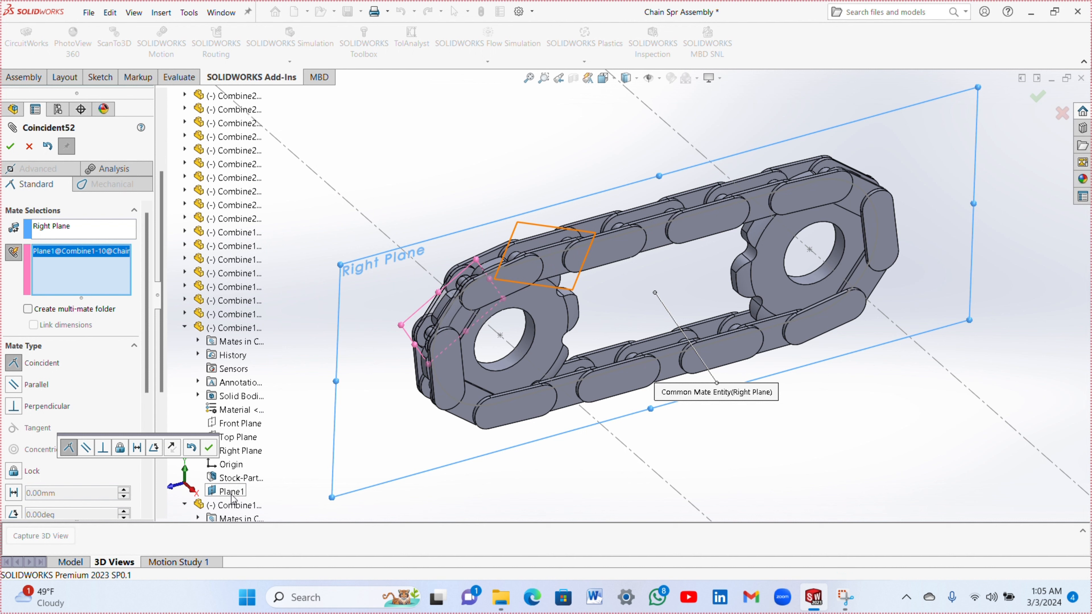
click(184, 314)
click(233, 477)
click(185, 300)
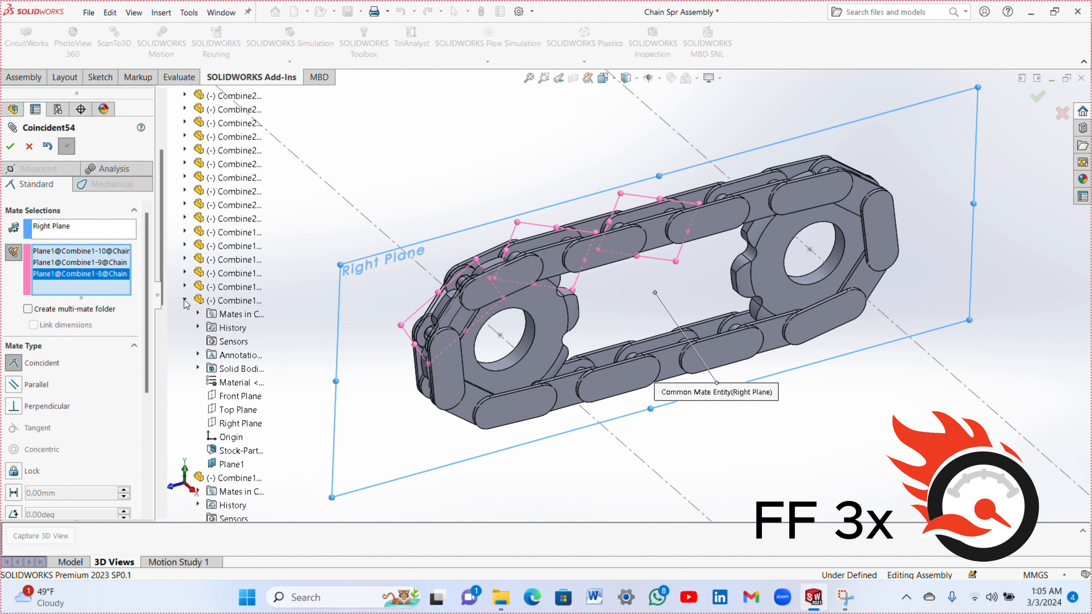
click(232, 465)
click(184, 287)
click(232, 451)
click(184, 274)
click(232, 437)
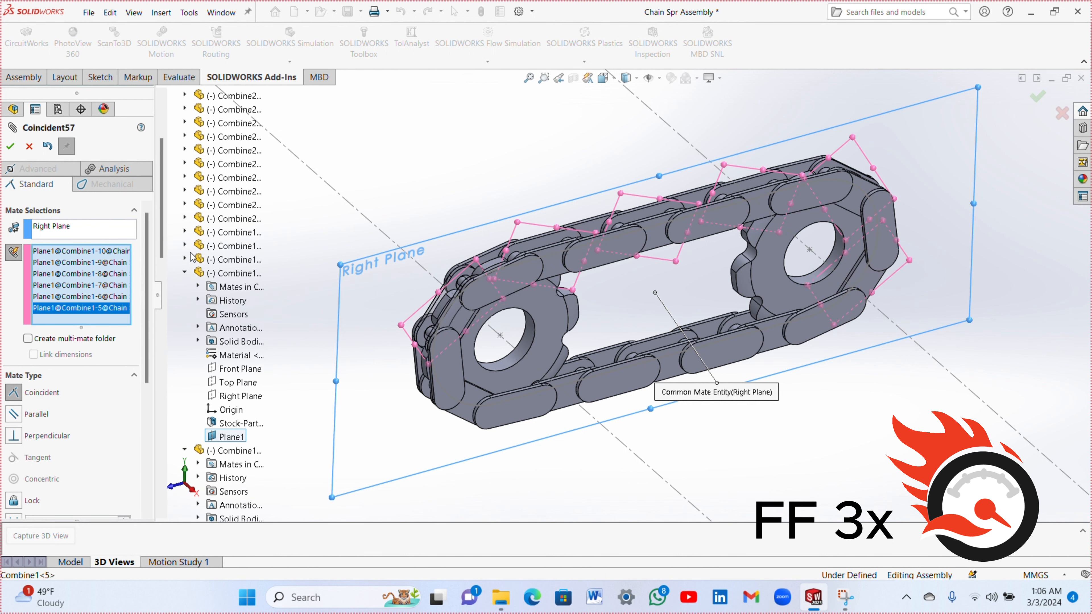
click(184, 260)
click(233, 424)
click(184, 246)
click(232, 410)
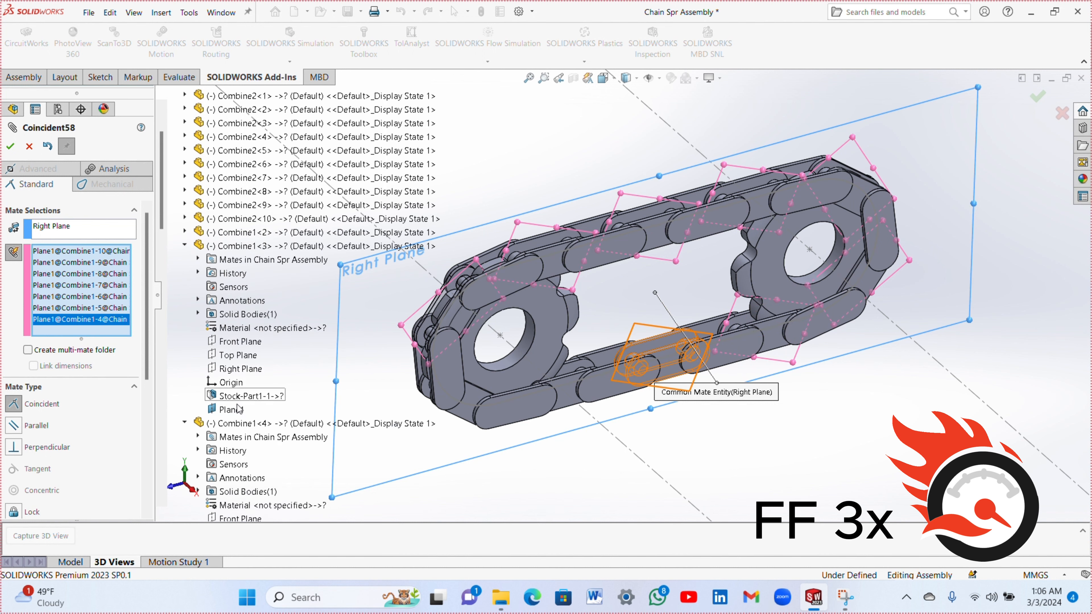
click(184, 232)
click(233, 396)
- Add Plane1 of the links Combine2<10> through Combine2<1> to the coincident multiple mate with the Right Plane
click(184, 219)
click(232, 383)
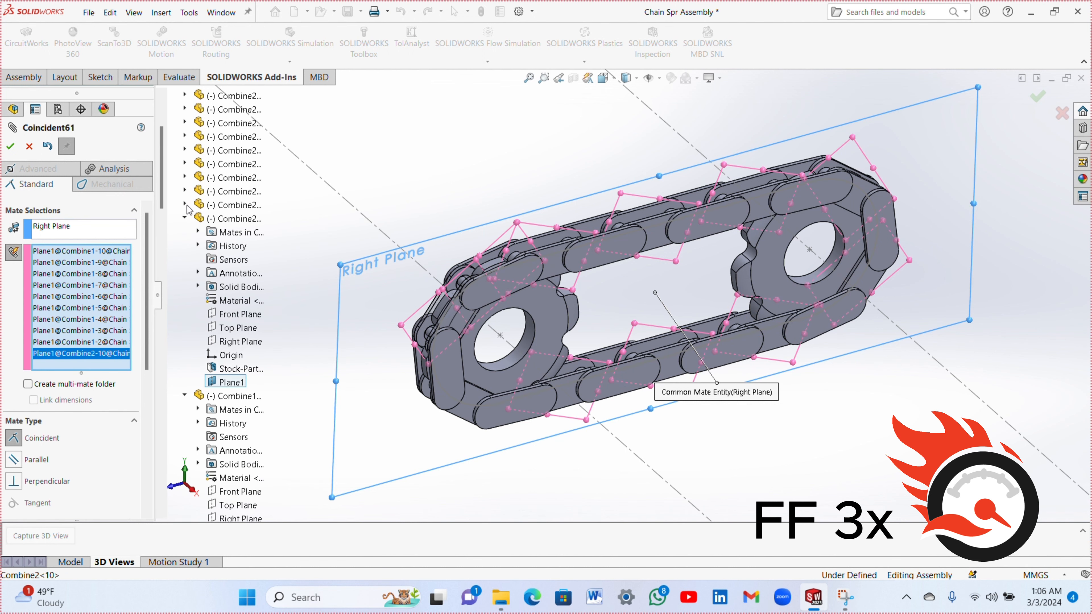
click(184, 205)
click(232, 369)
click(184, 192)
click(233, 355)
click(184, 178)
click(232, 341)
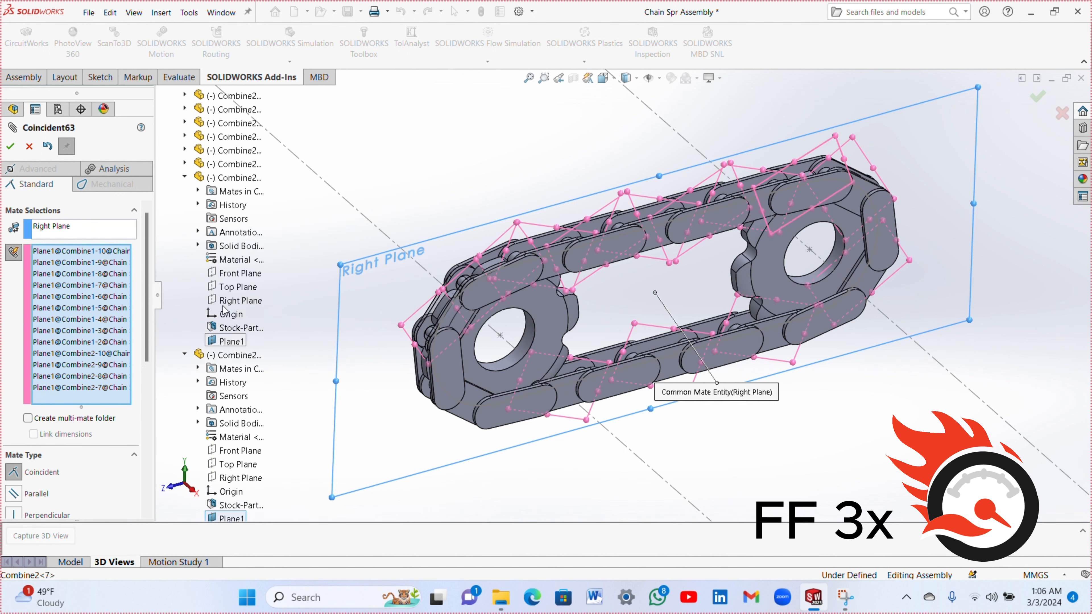
click(184, 164)
click(232, 328)
click(184, 150)
click(233, 314)
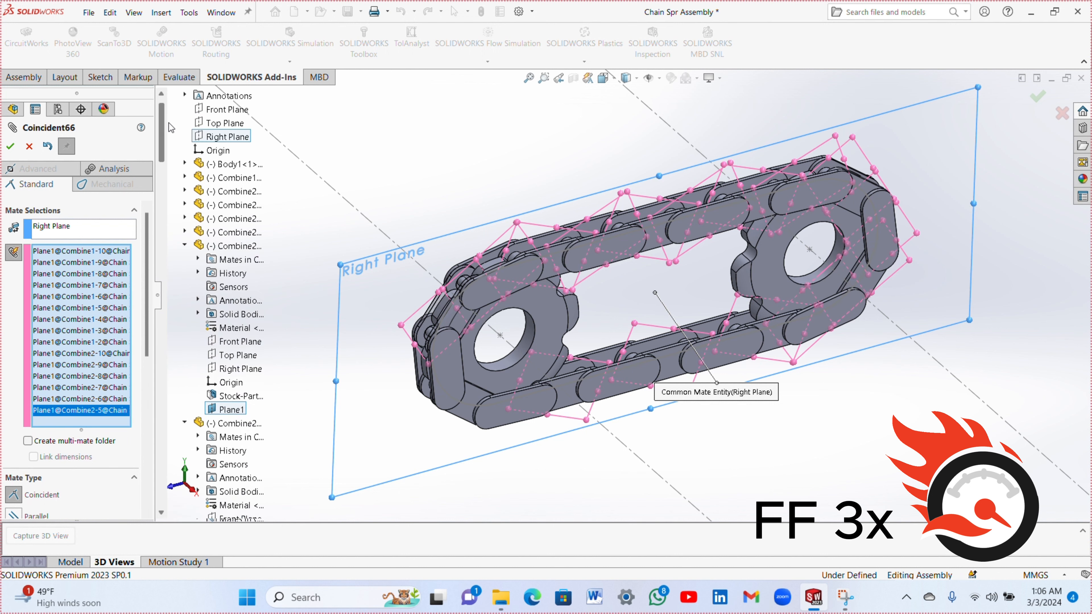
click(185, 273)
click(232, 437)
click(184, 260)
click(232, 423)
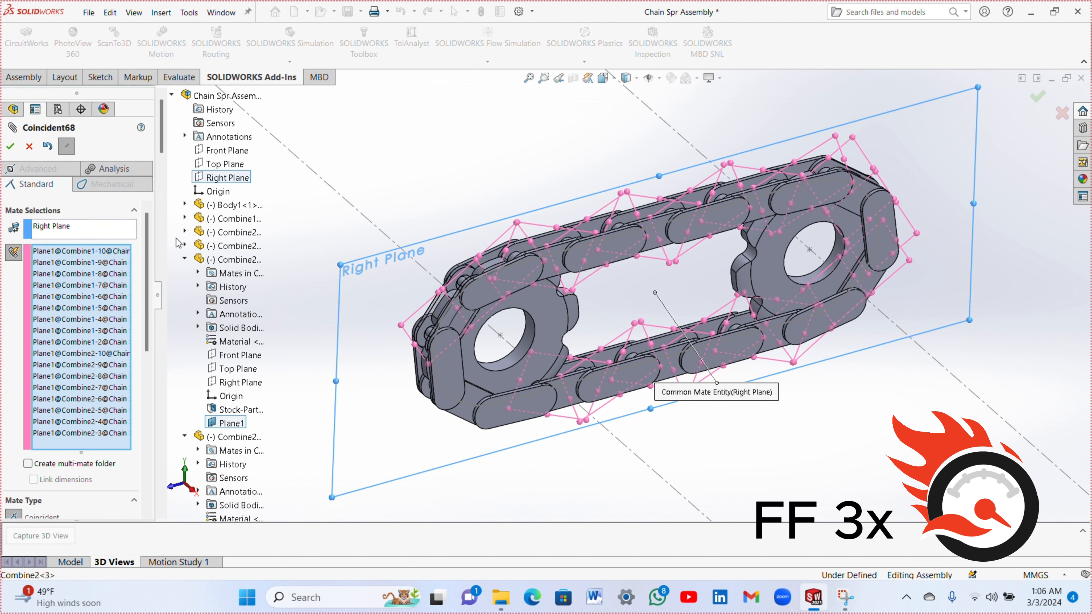
click(184, 246)
click(233, 409)
click(184, 232)
click(232, 396)
- Add Plane1 of Combine1<1> to the multiple mate and create the coincident mates for all chain links
click(184, 218)
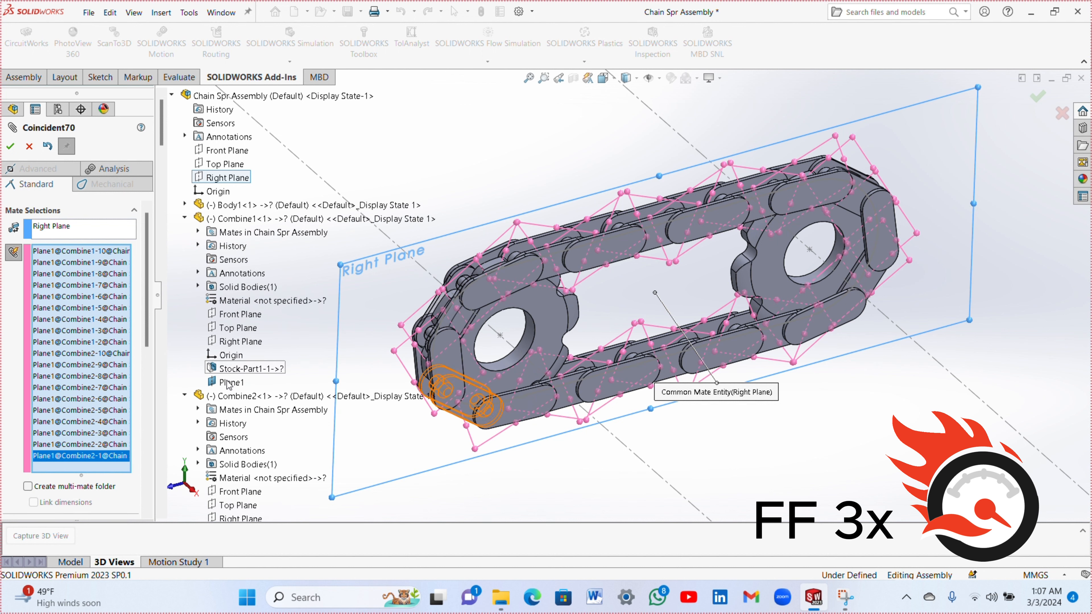
click(232, 382)
scroll(144, 303, down, 2)
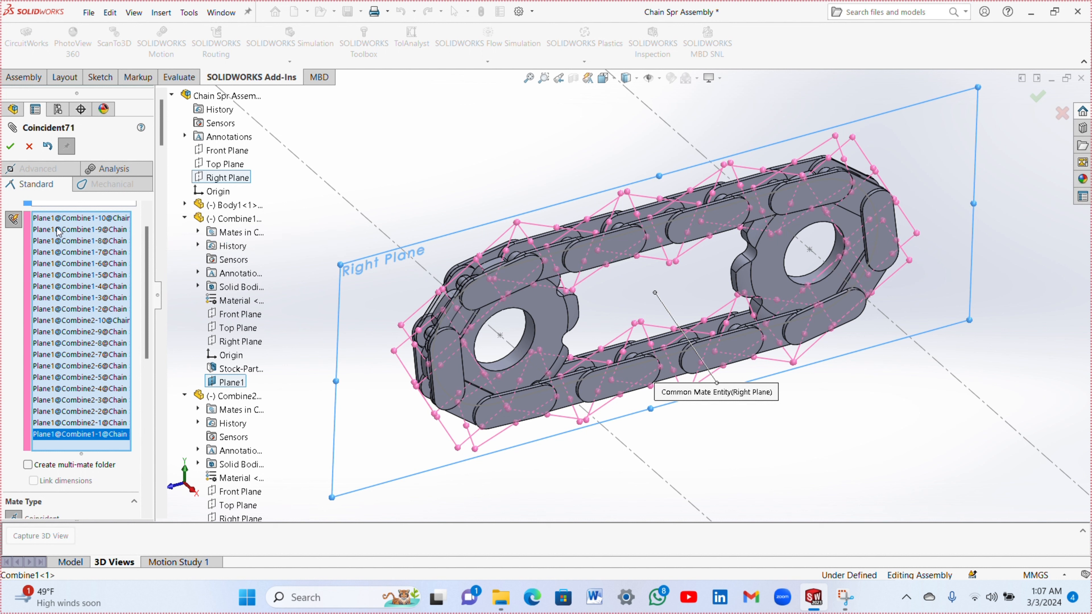
drag(143, 270, 146, 303)
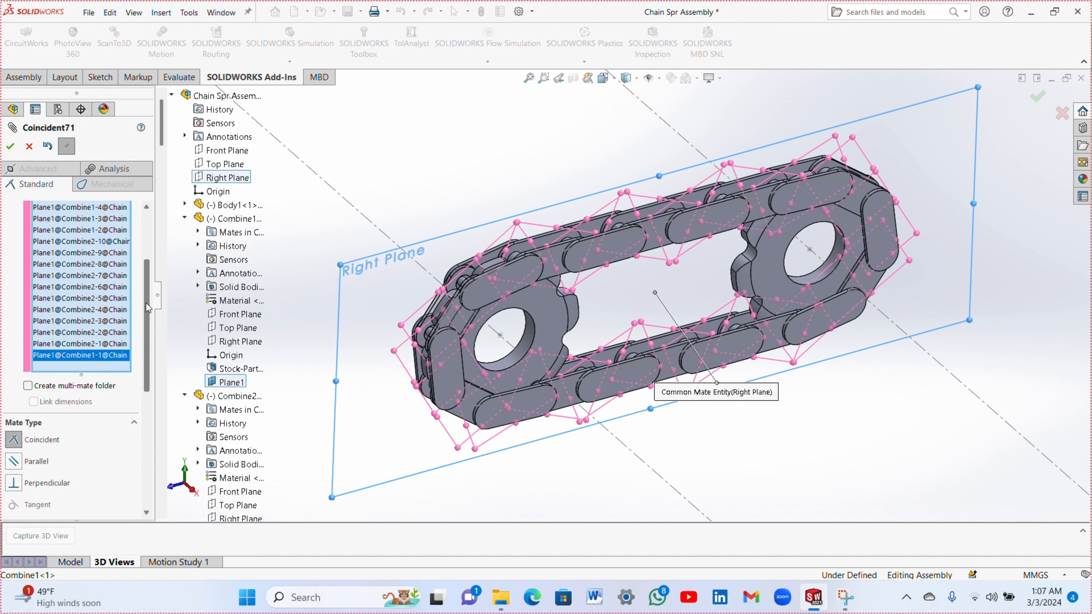
click(13, 145)
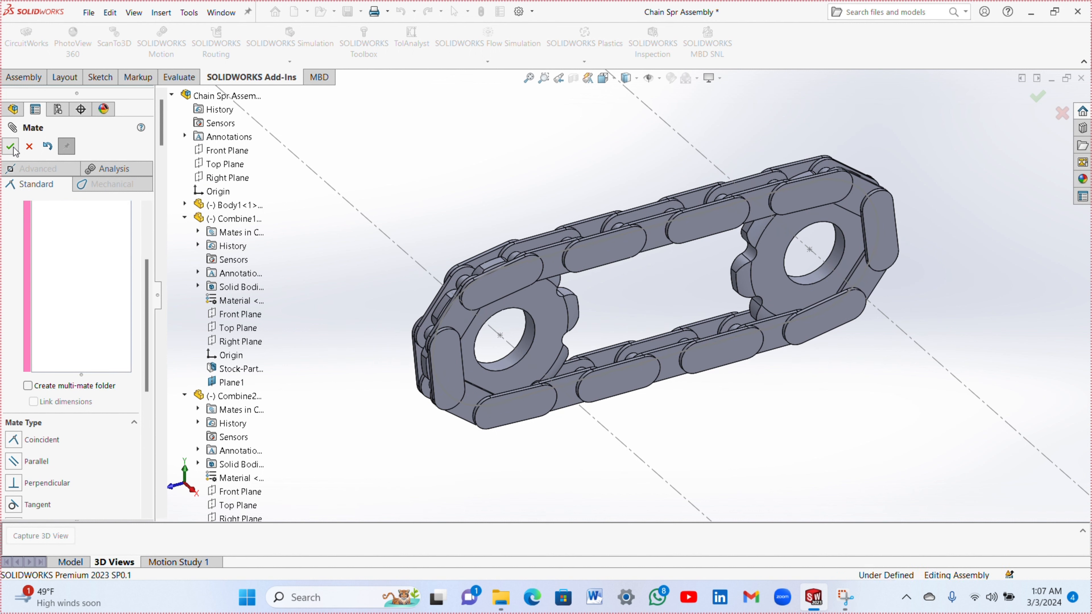
click(12, 146)
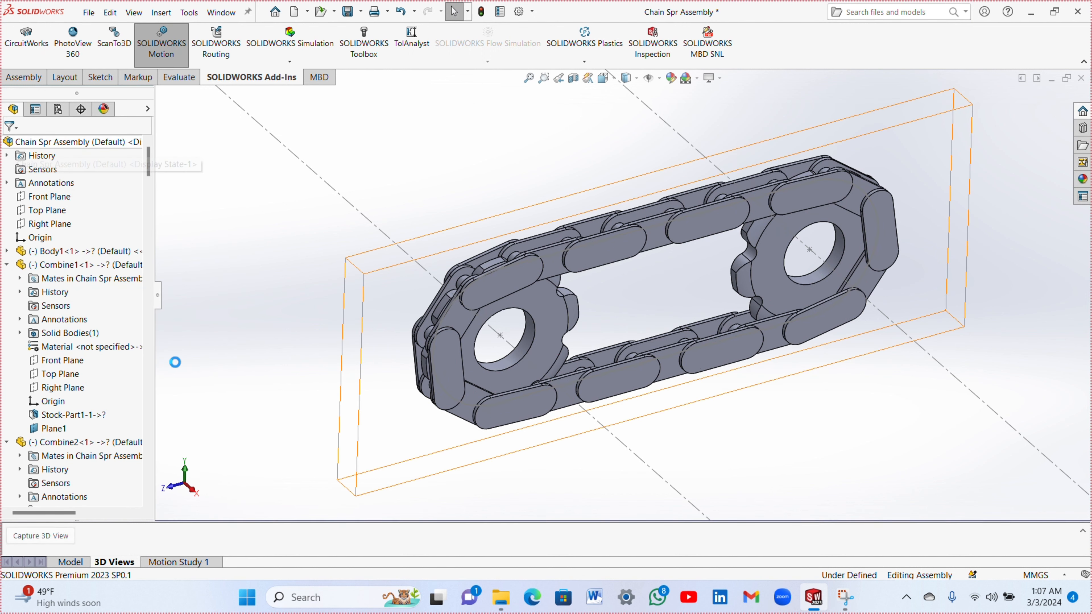
drag(148, 169, 139, 489)
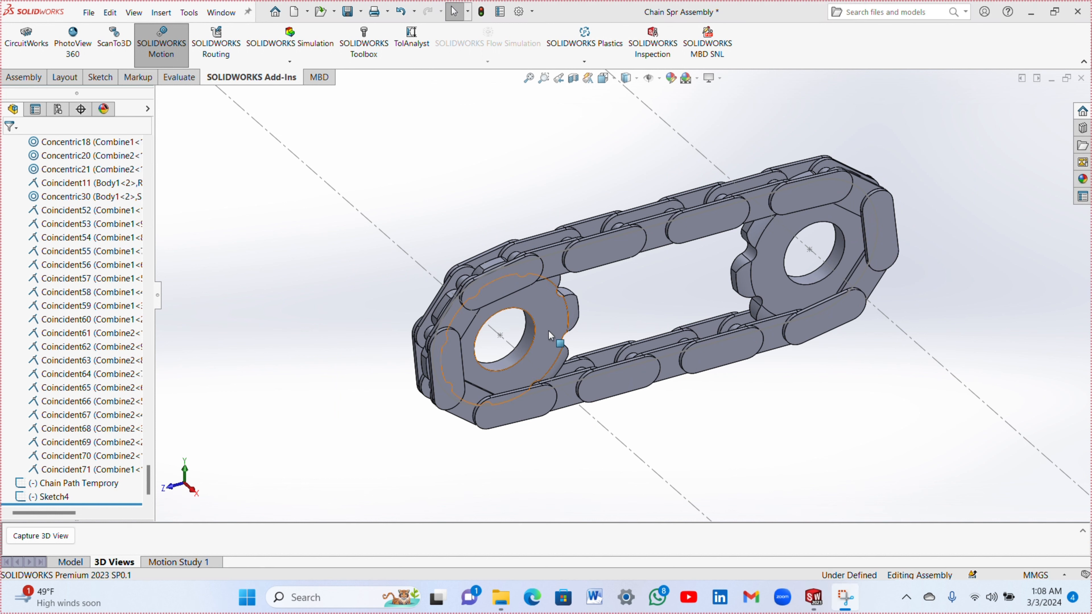
- Apply the polished steel appearance to the body of sprocket Body1<1> at part document level
click(552, 318)
right_click(551, 319)
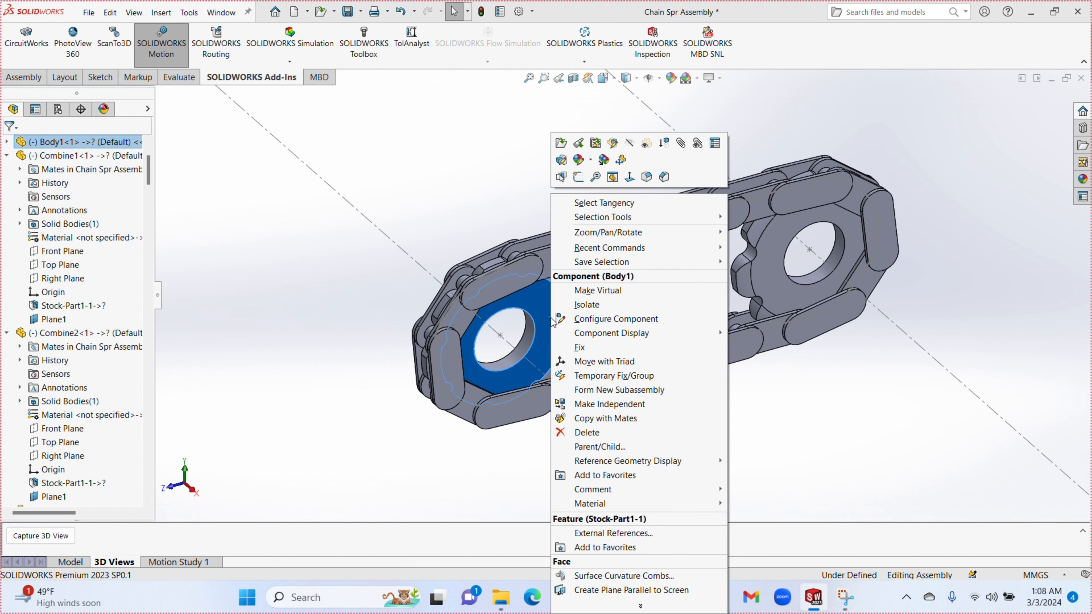
click(587, 162)
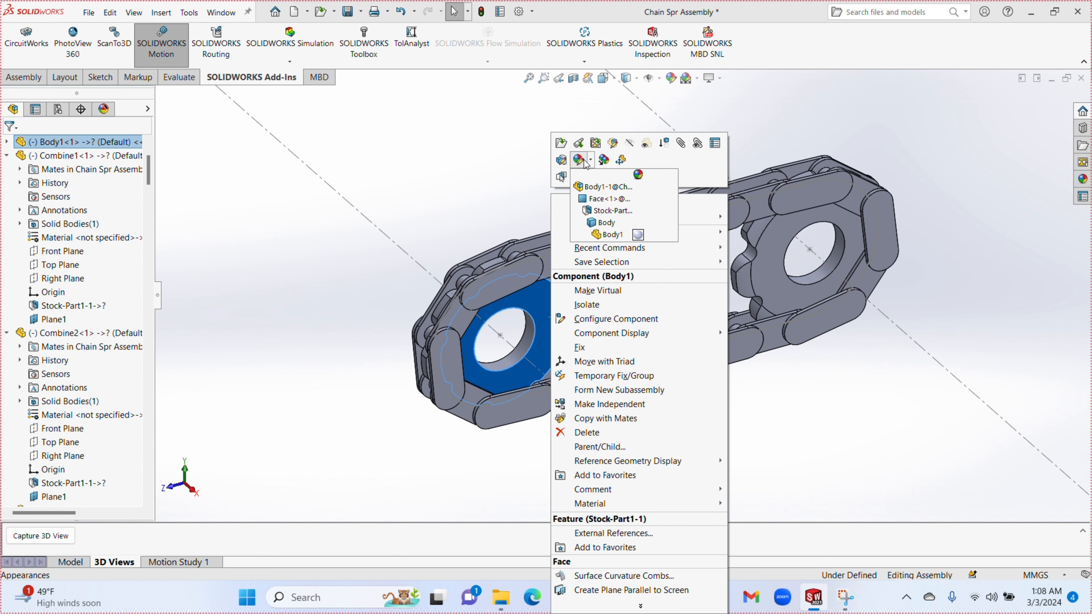
click(604, 223)
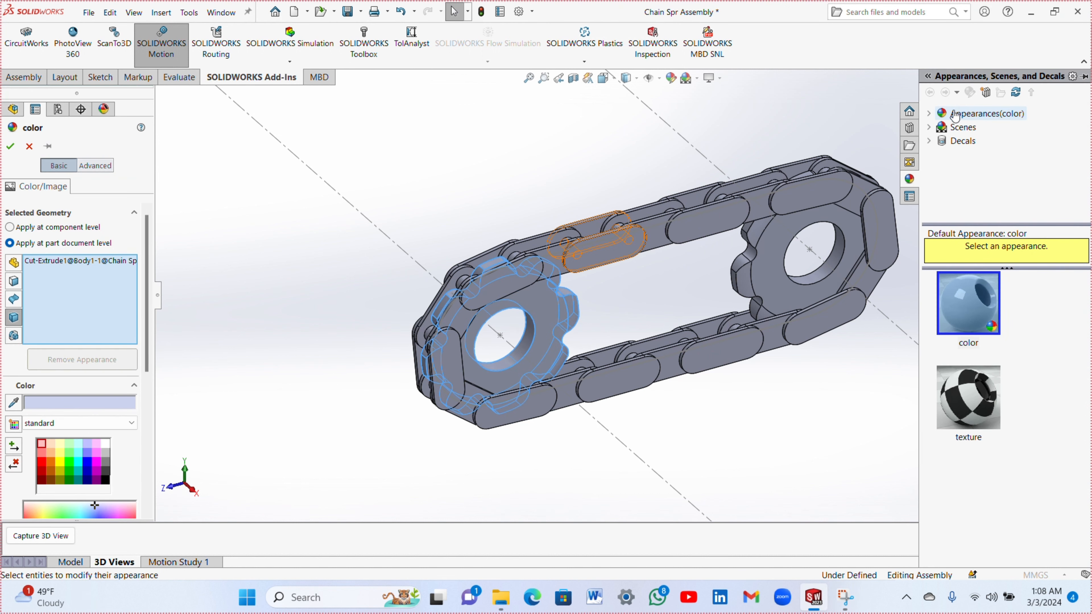
click(929, 113)
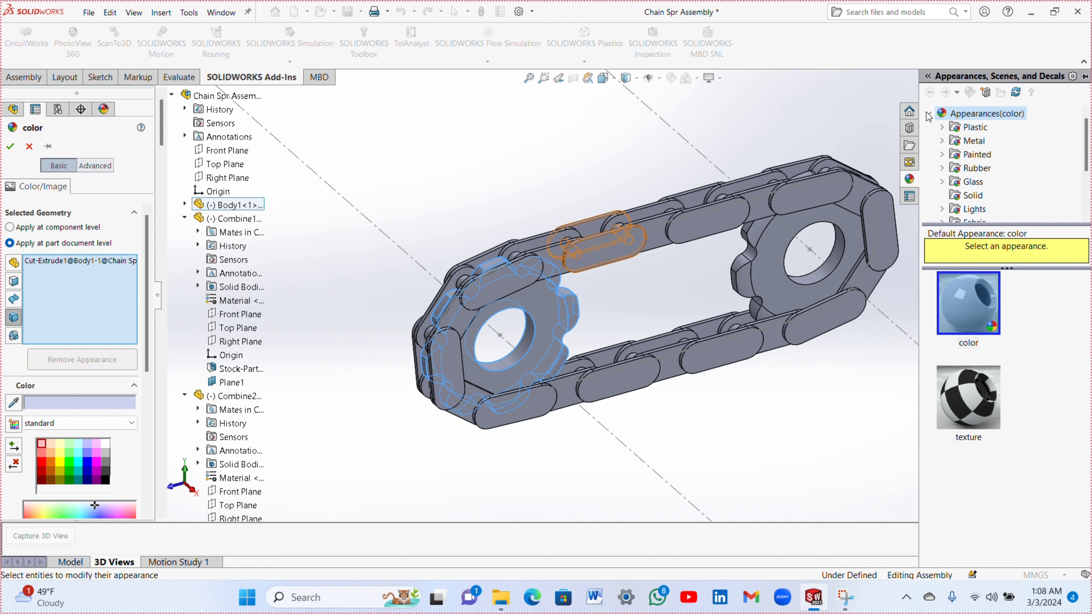
click(942, 141)
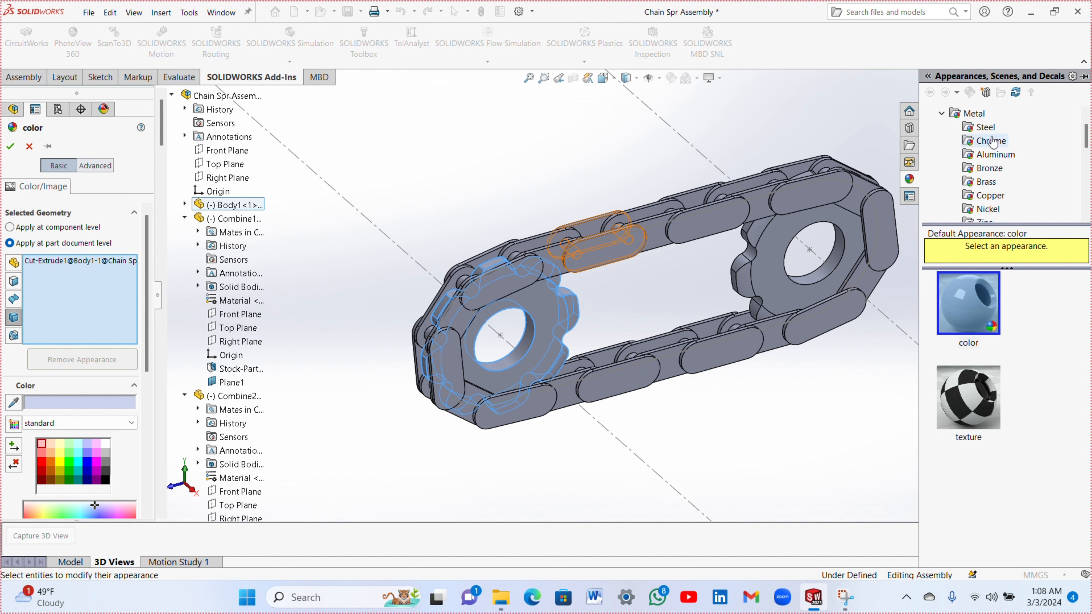
click(986, 128)
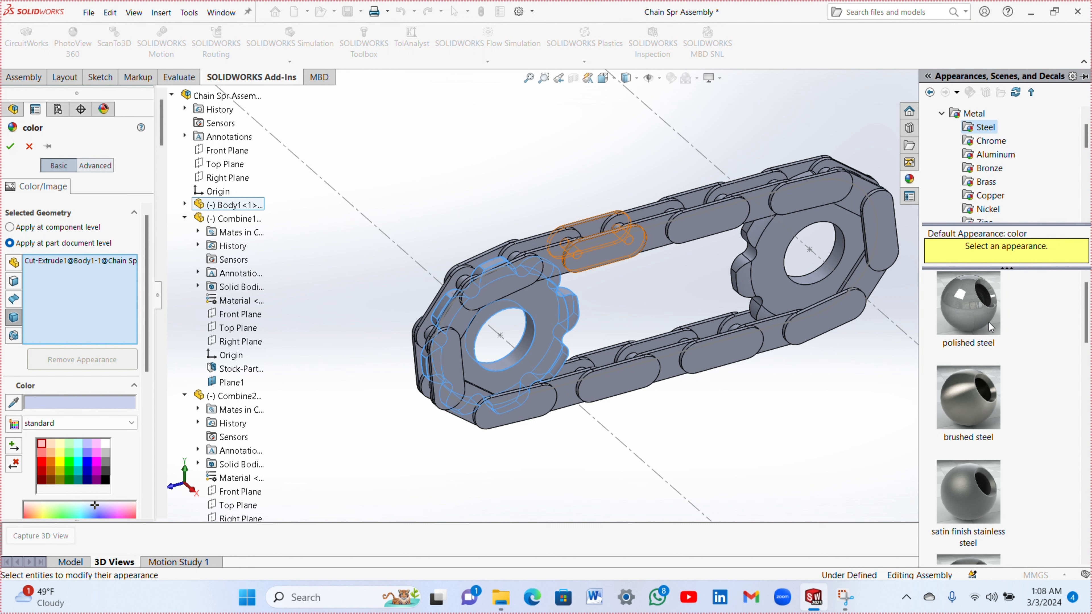
click(989, 322)
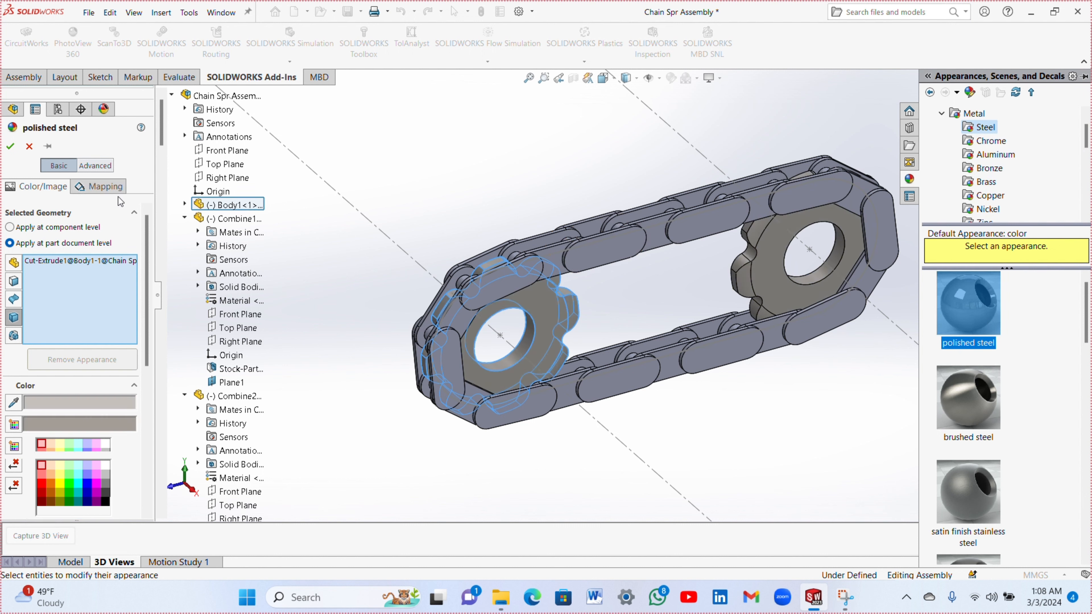
click(12, 147)
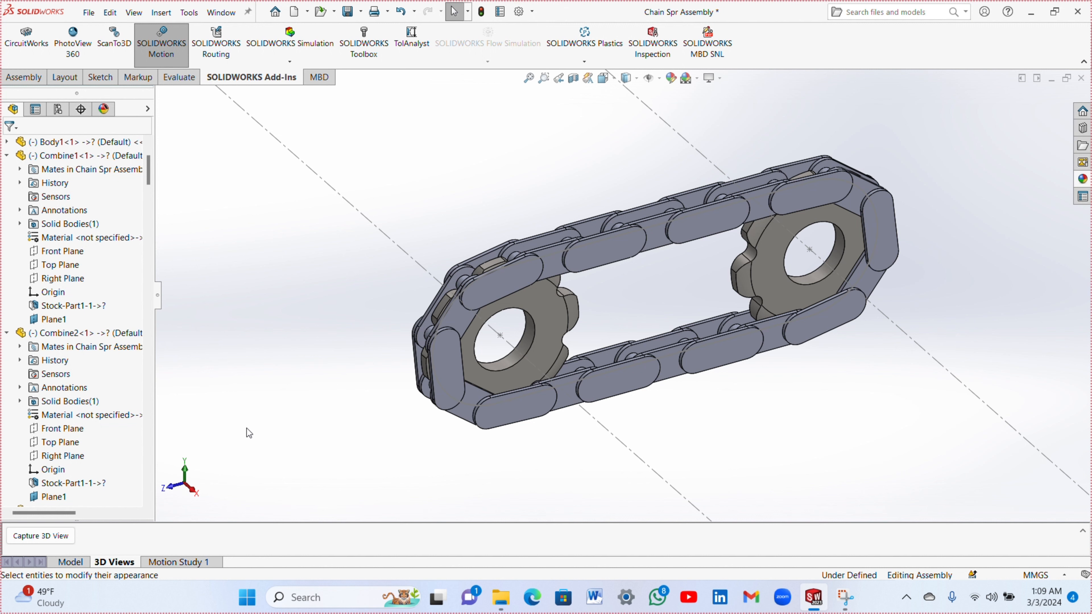
- Open Motion Study 1 and set its study type to Motion Analysis
click(194, 562)
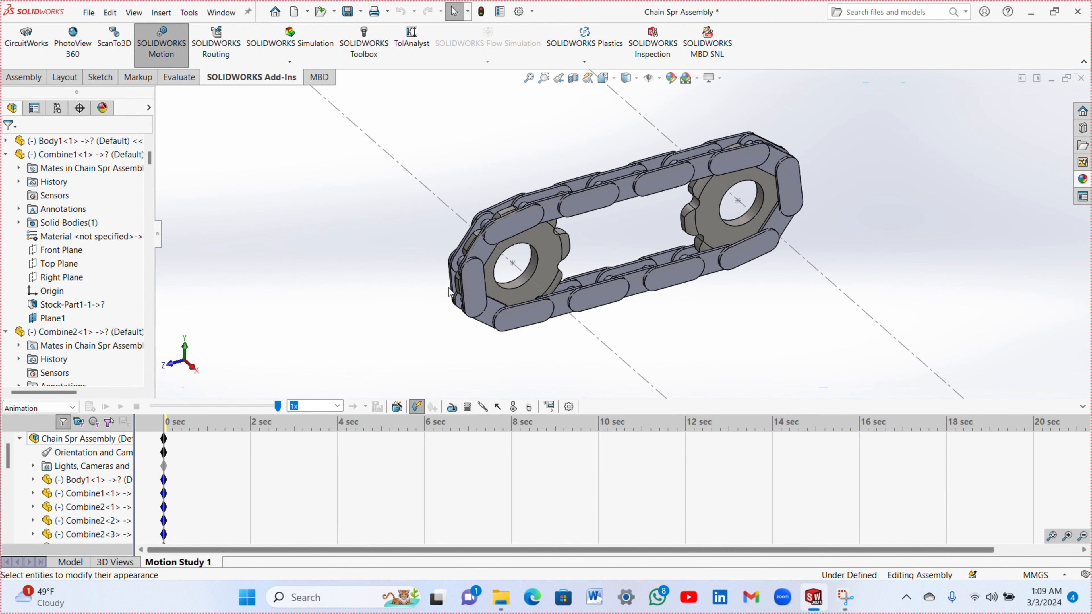
right_click(473, 282)
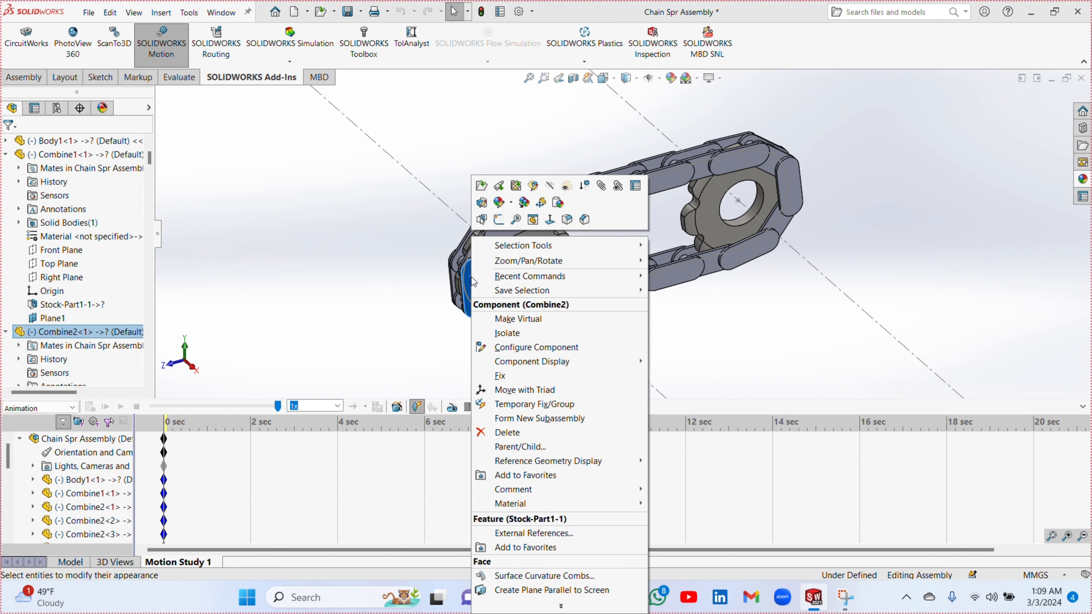
click(412, 297)
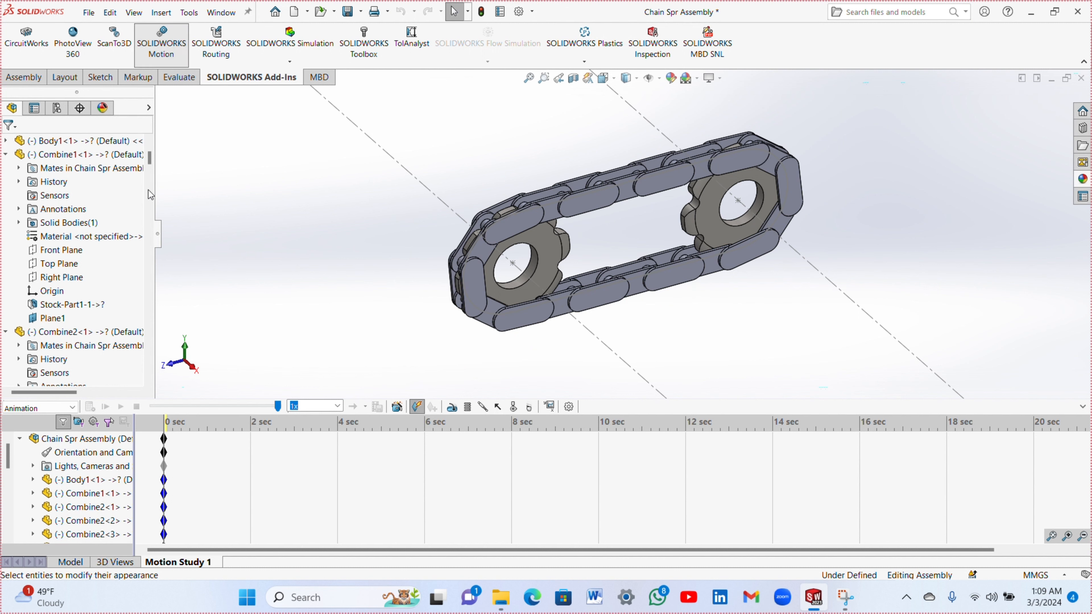
click(76, 408)
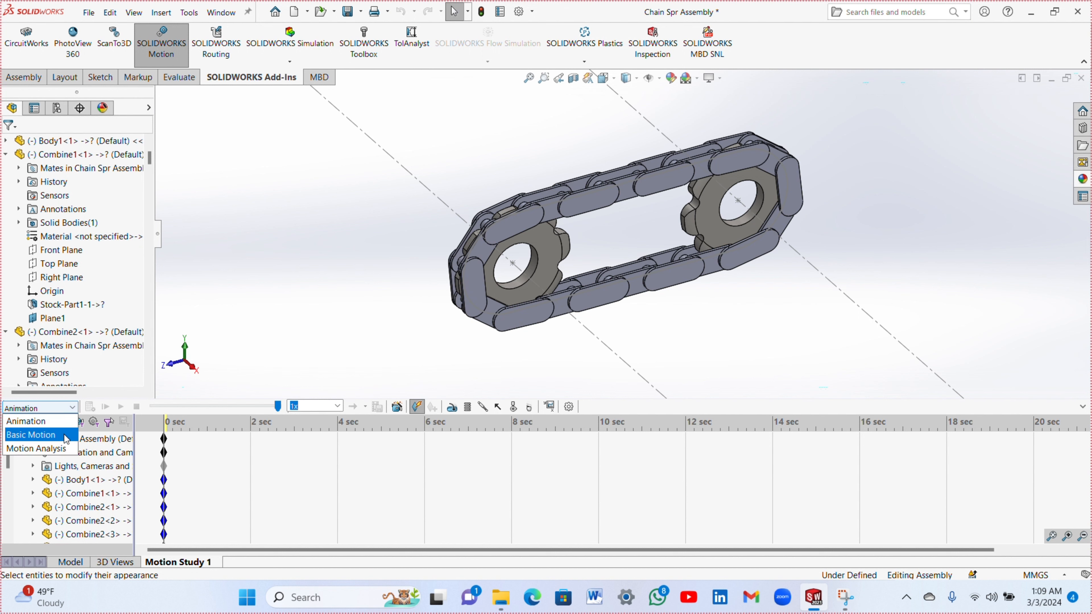
click(63, 449)
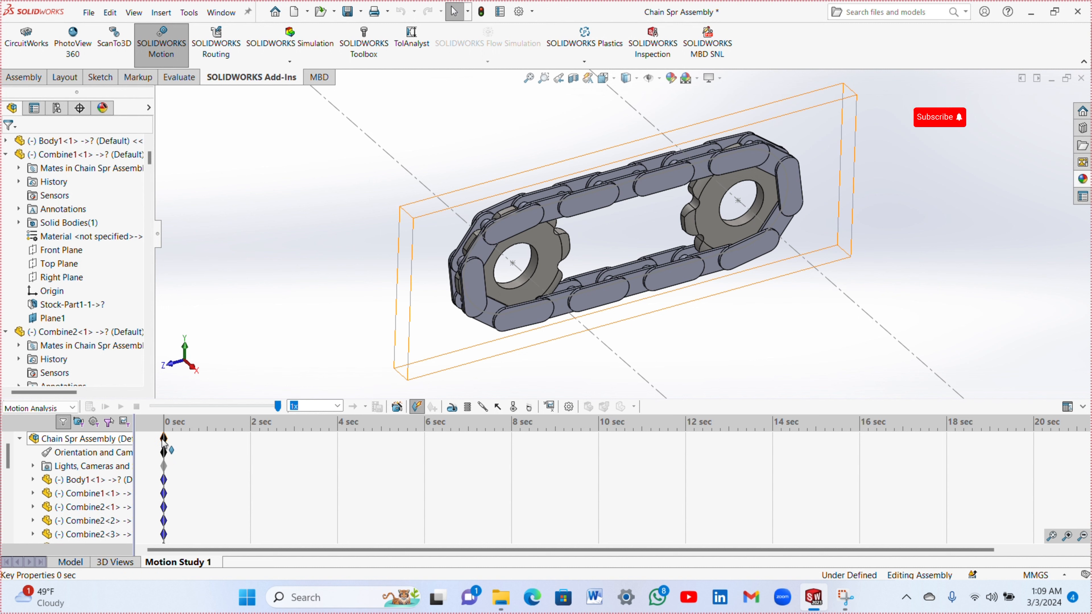
- Extend the motion study duration of the chain and sprocket assembly to 18 seconds
drag(165, 441, 421, 448)
mouse_move(591, 485)
mouse_down()
mouse_move(635, 489)
mouse_move(612, 487)
mouse_up()
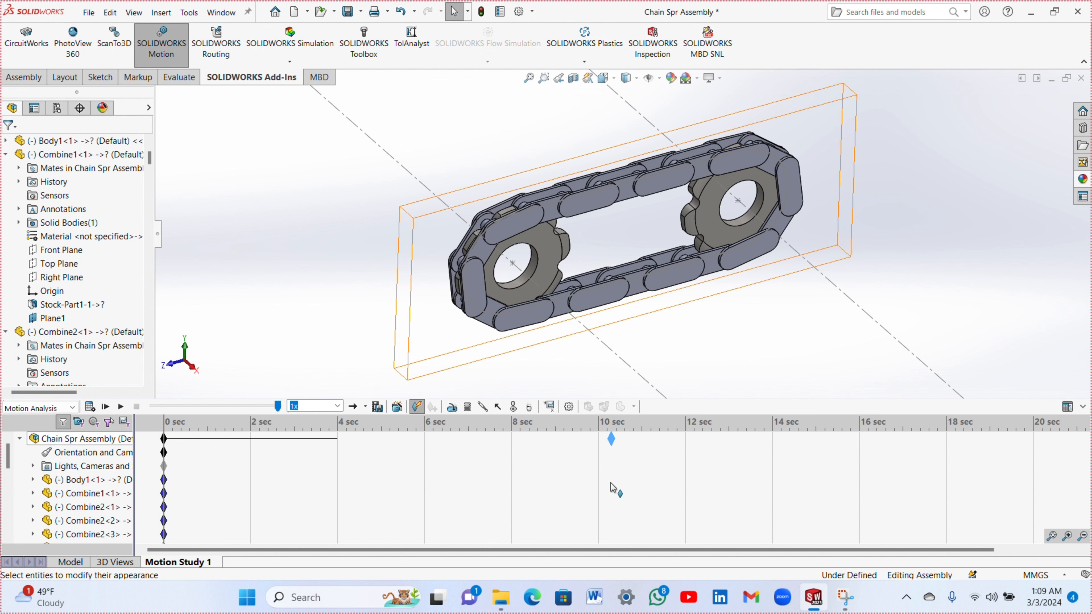
drag(836, 484, 951, 482)
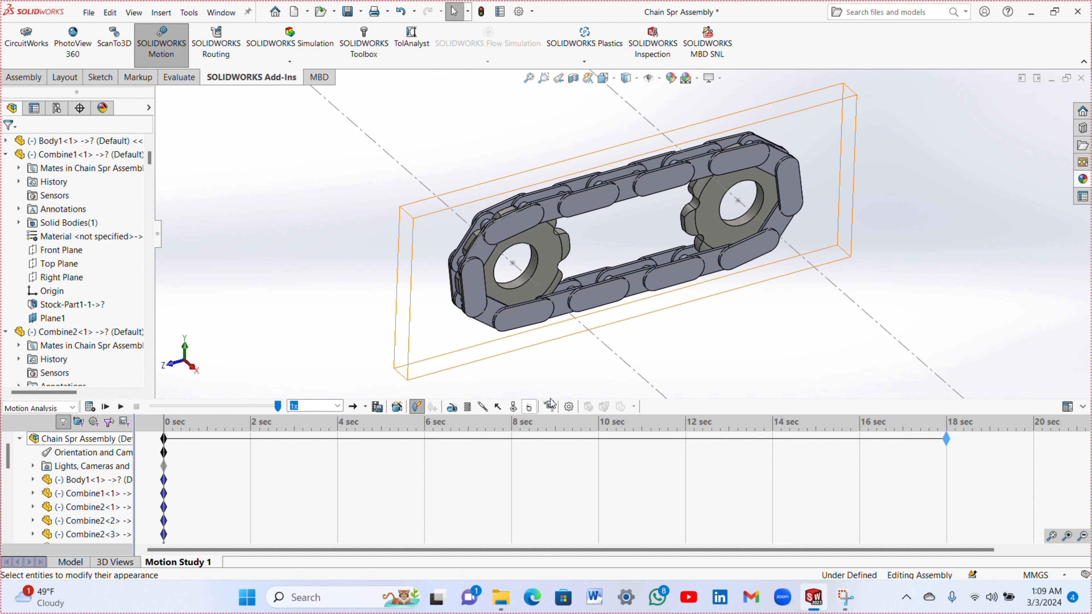
- Raise the 3D contact resolution for Motion Analysis in the motion study properties
click(569, 407)
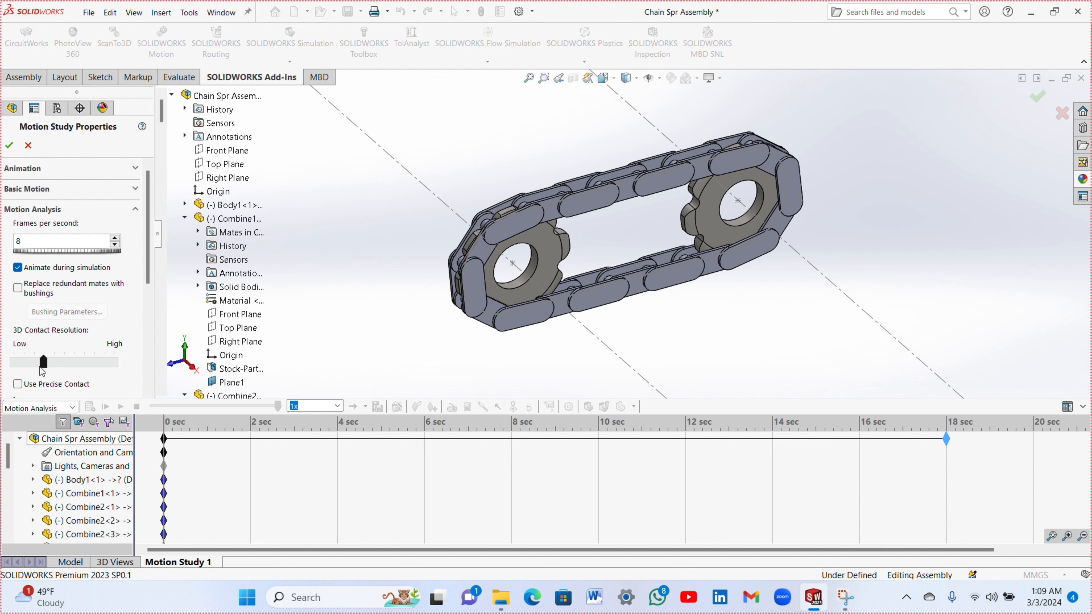
drag(40, 368, 70, 362)
click(9, 145)
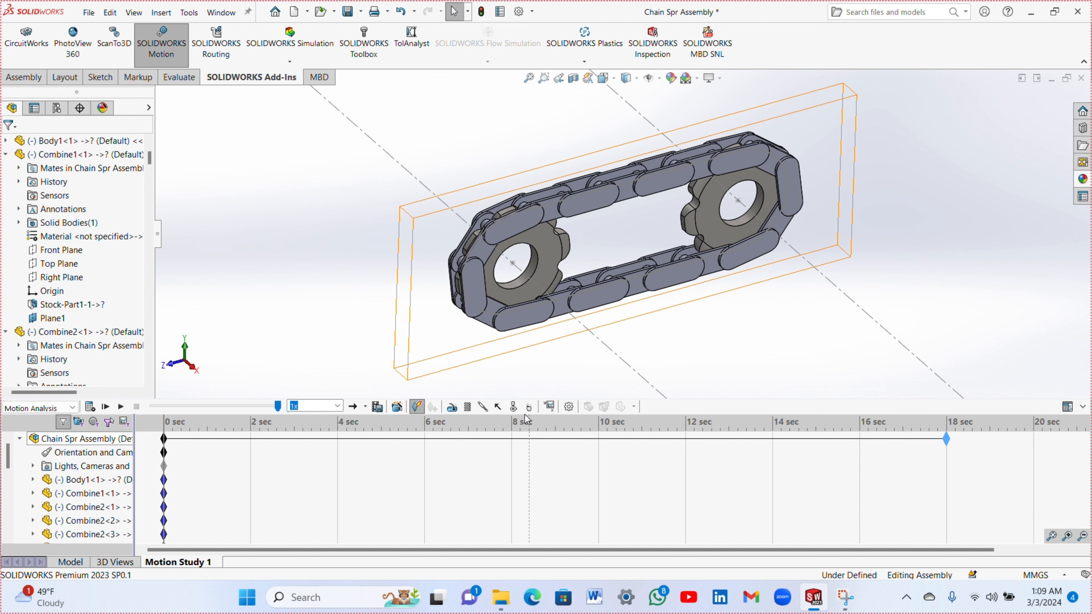
- Add gravity of 9806.65 mm/s^2 to the study, acting downward along the Y axis
click(530, 407)
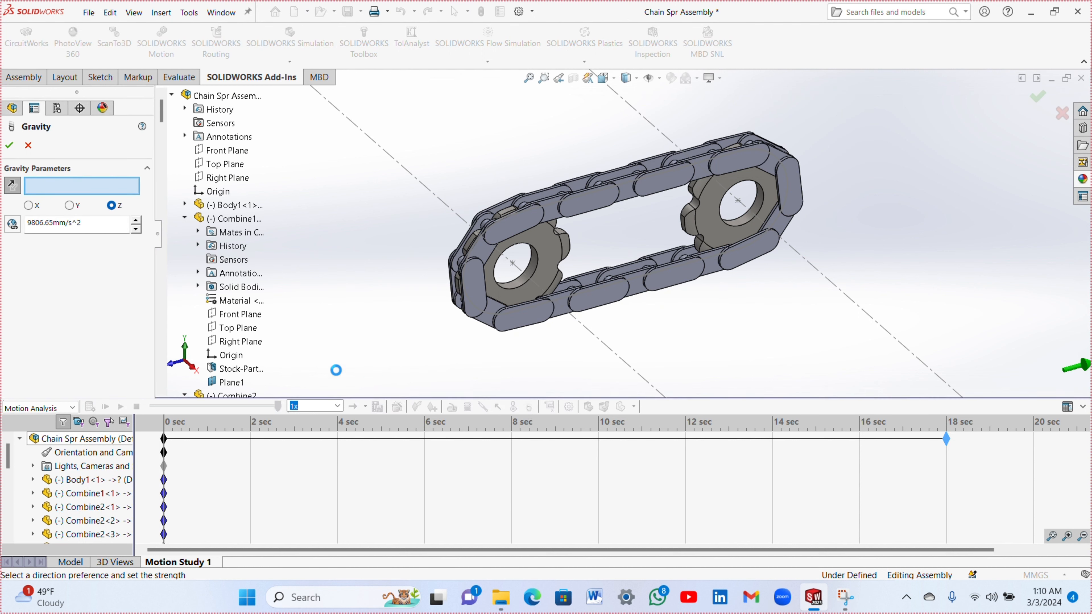
click(70, 205)
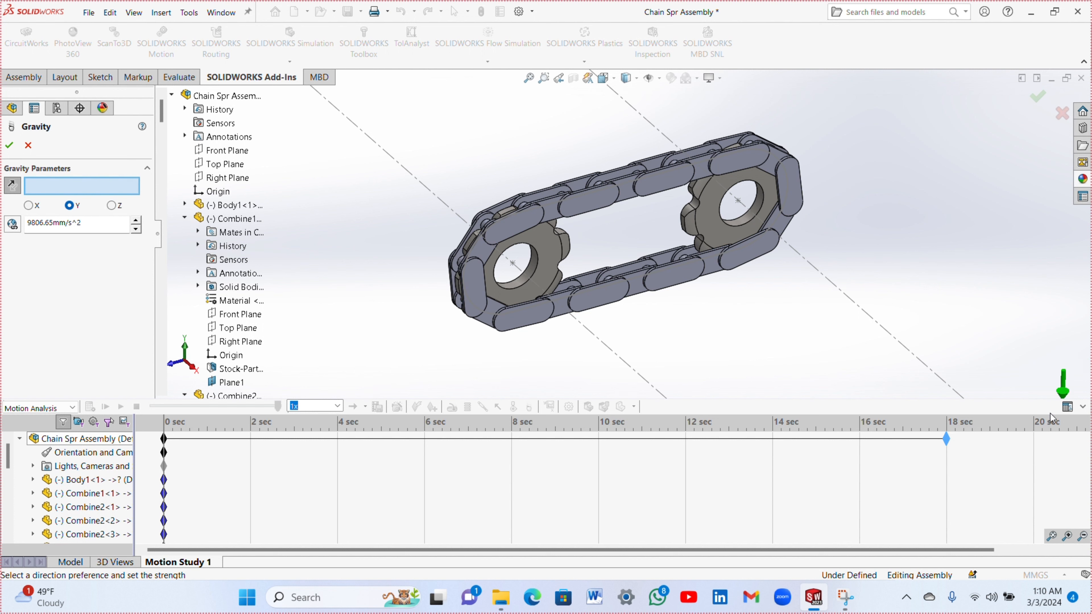
click(8, 148)
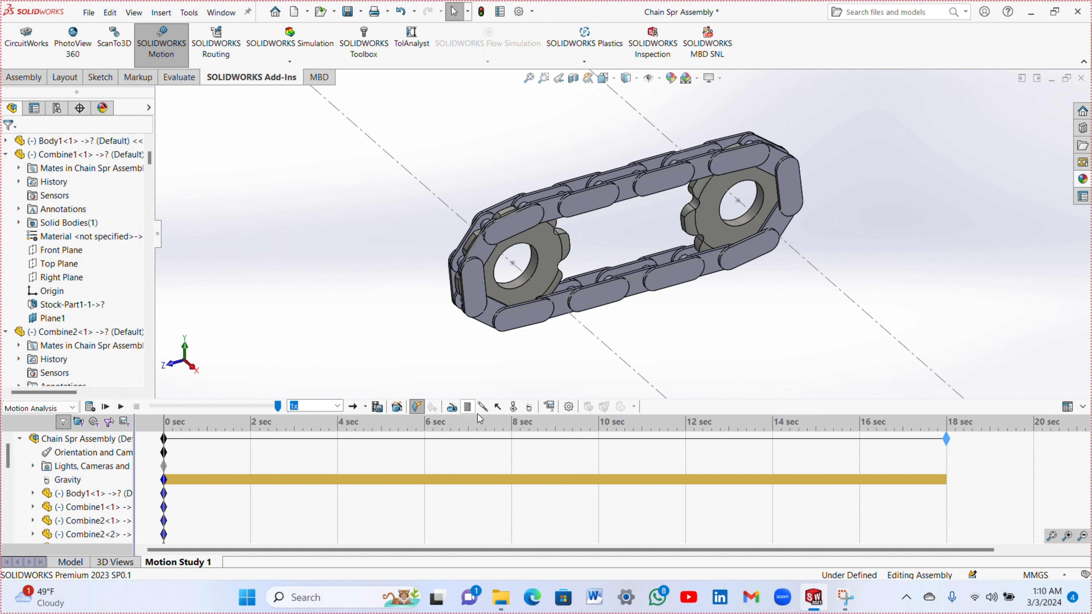
- Start a solid body contact using contact groups and put all chain links, without the sprockets, in the second group
click(514, 408)
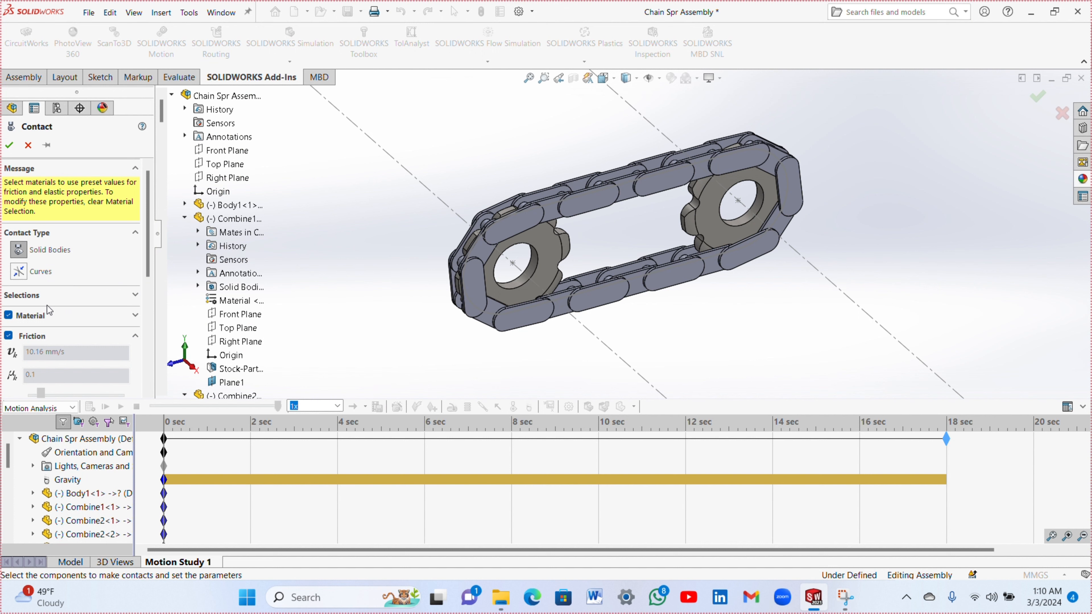
click(135, 295)
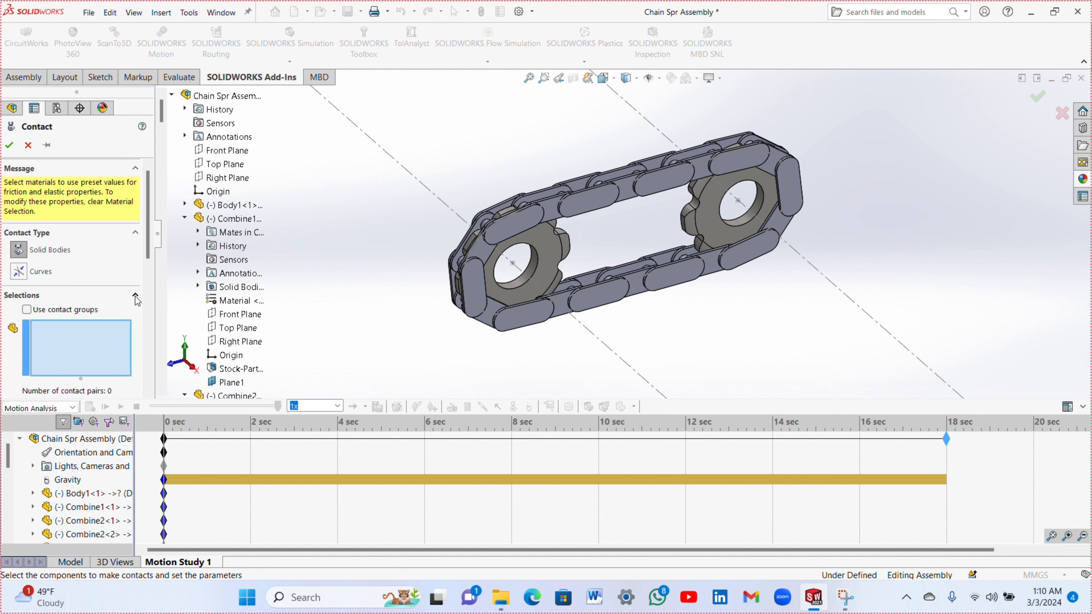
click(27, 310)
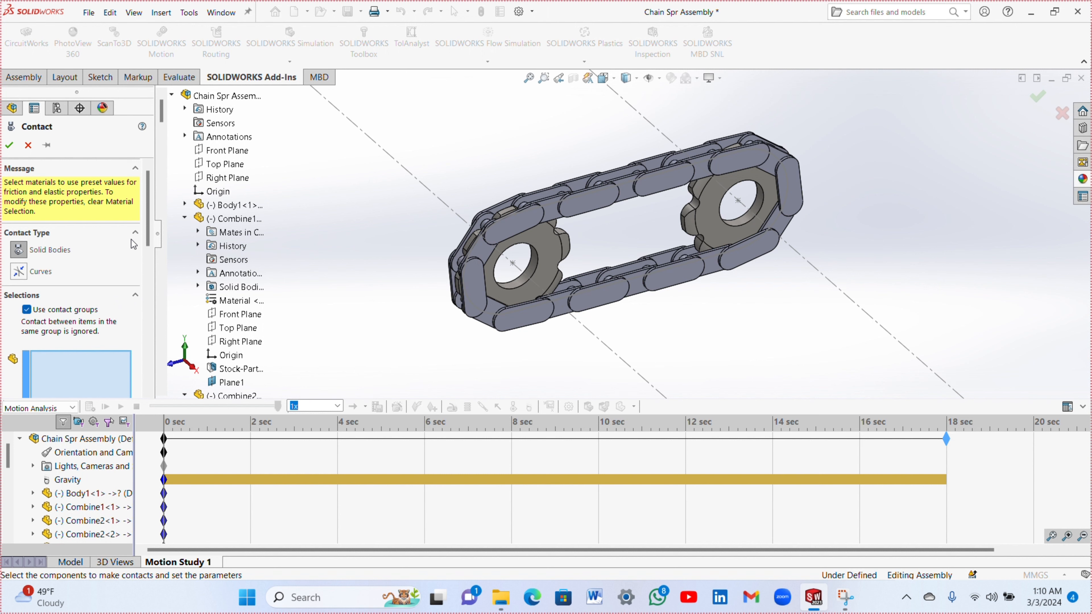
scroll(147, 215, down, 3)
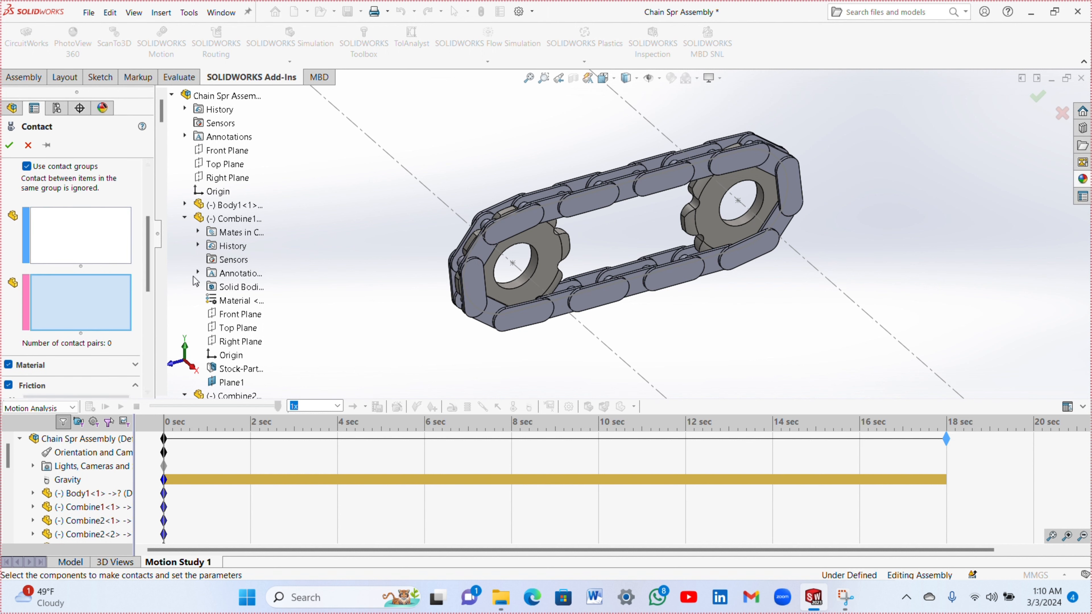
drag(831, 92, 420, 344)
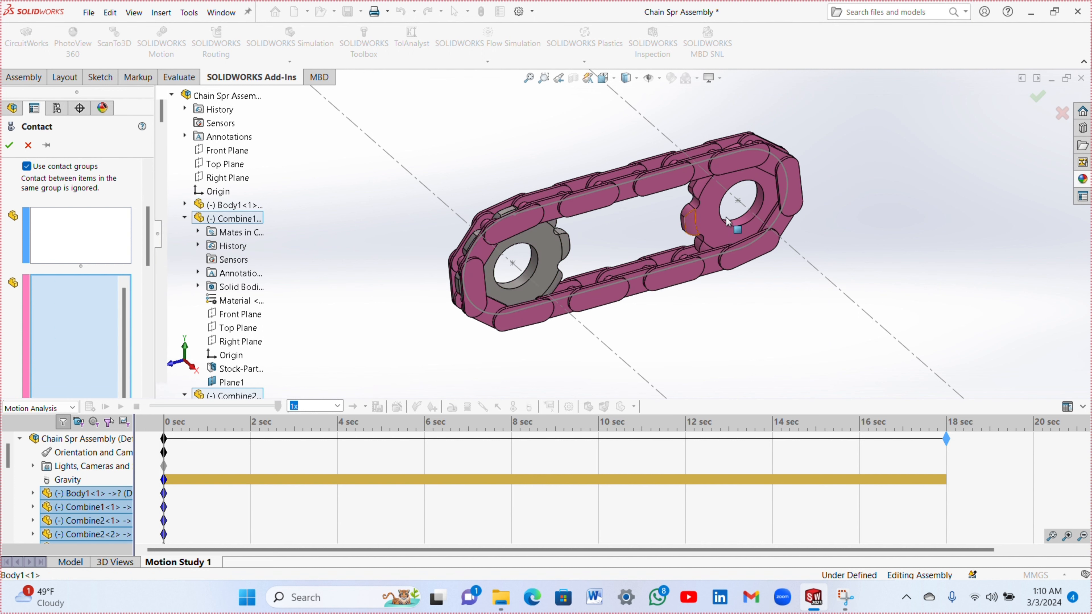
click(709, 218)
- Add the sprockets Body1<1> and Body1<2> to the first contact group
click(95, 236)
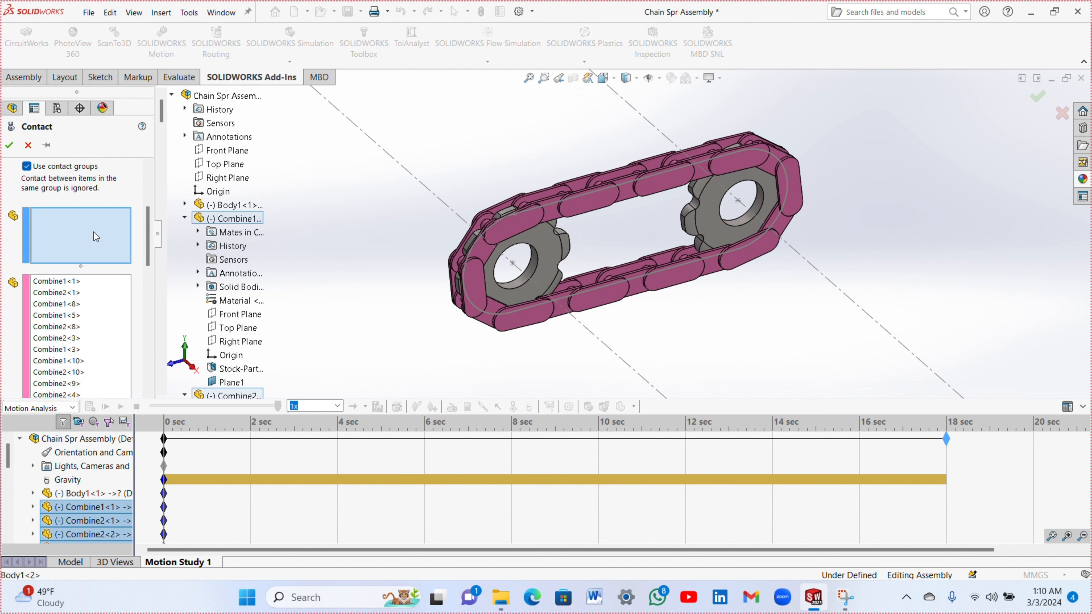
click(493, 282)
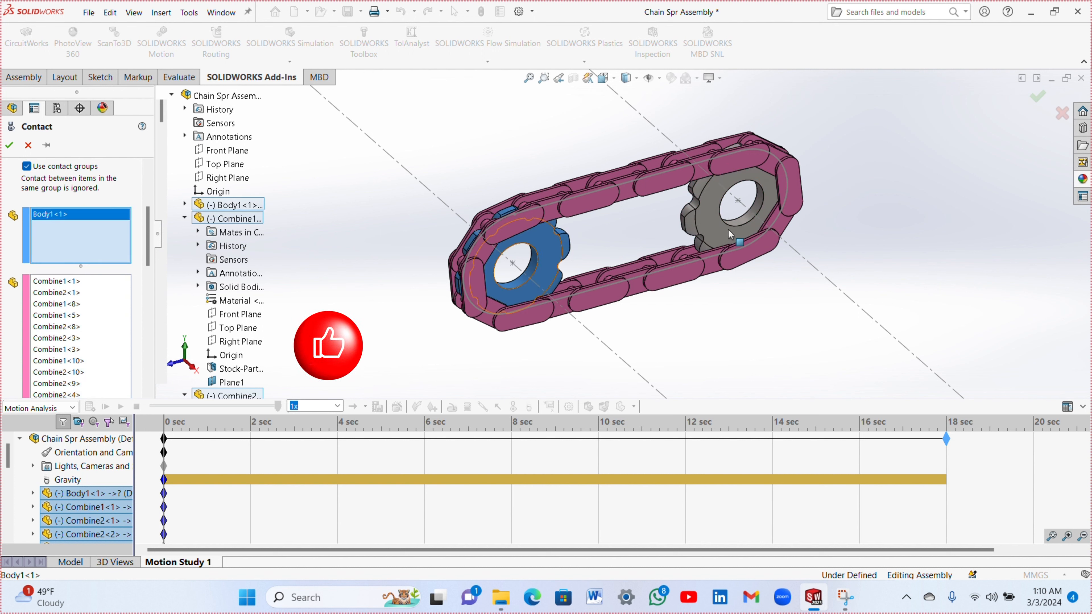
click(709, 225)
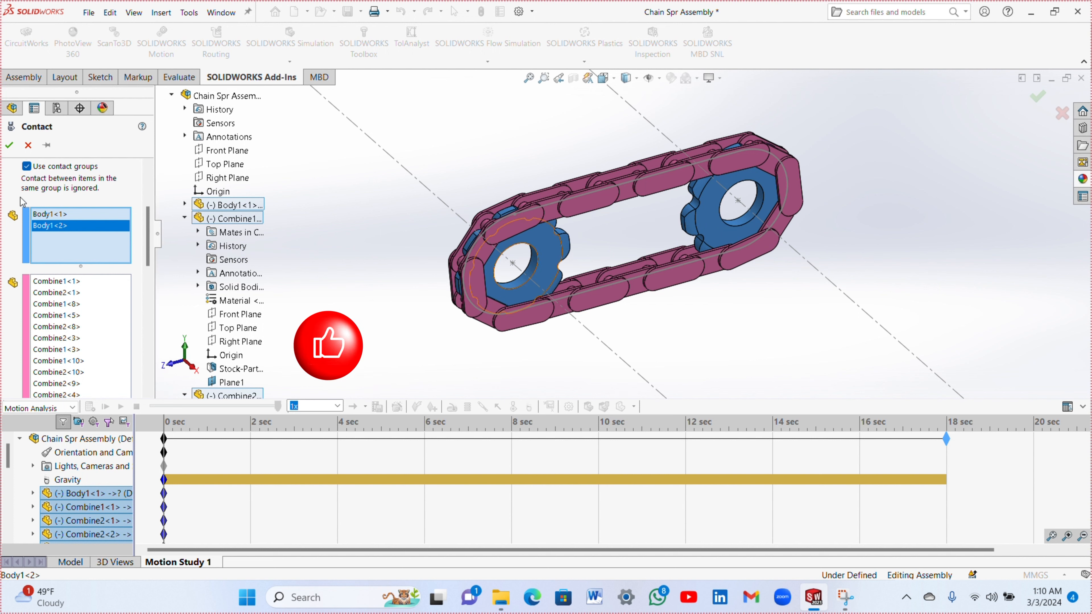
- Turn off material and friction for the contact and create the solid body contact
drag(147, 252, 147, 334)
click(8, 222)
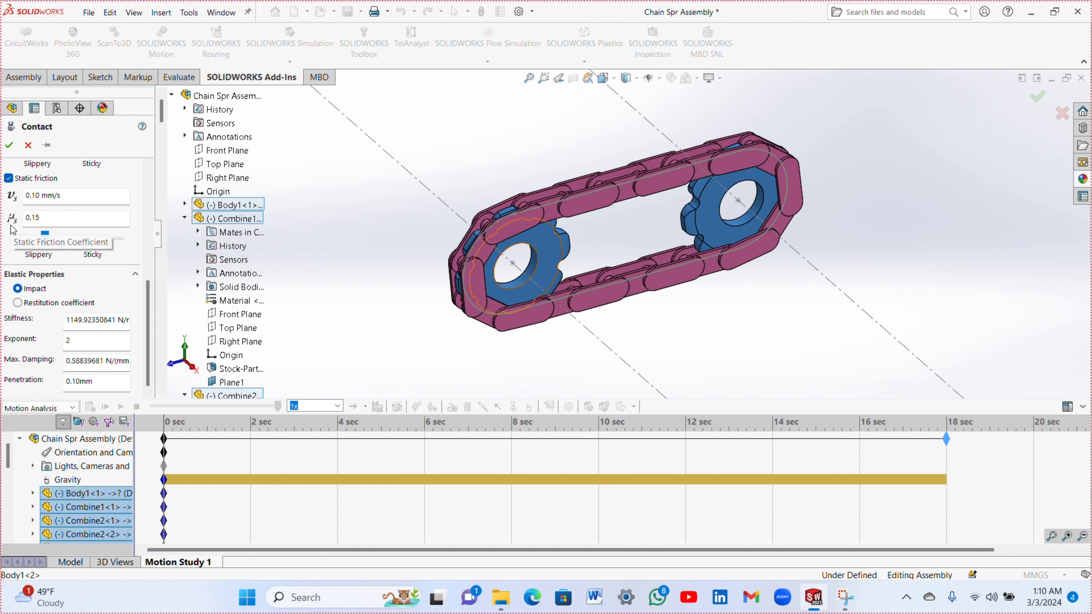
scroll(154, 308, down, 3)
scroll(154, 308, up, 3)
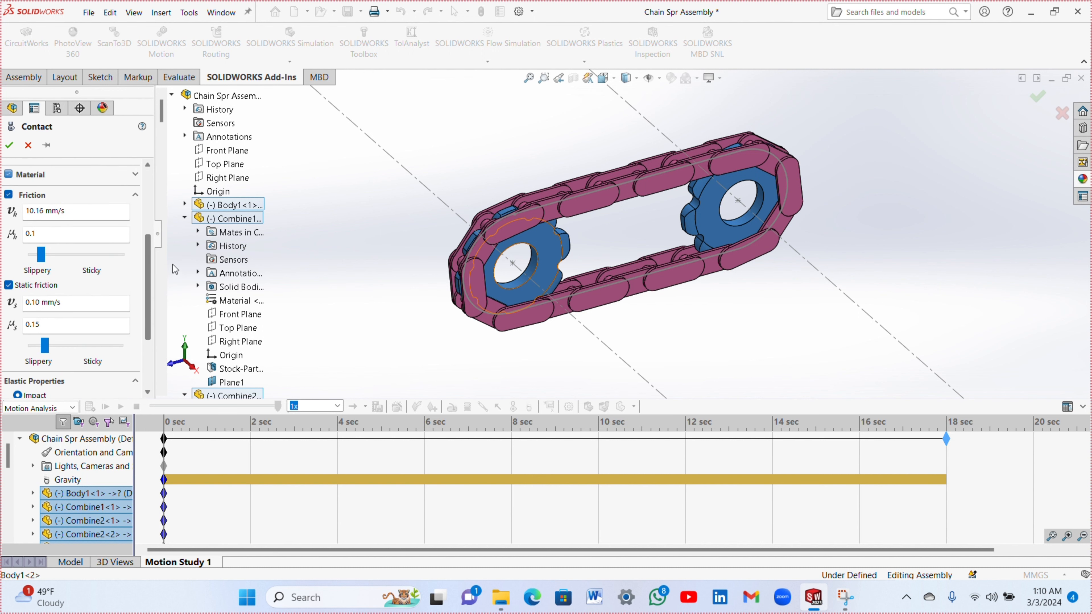
click(9, 218)
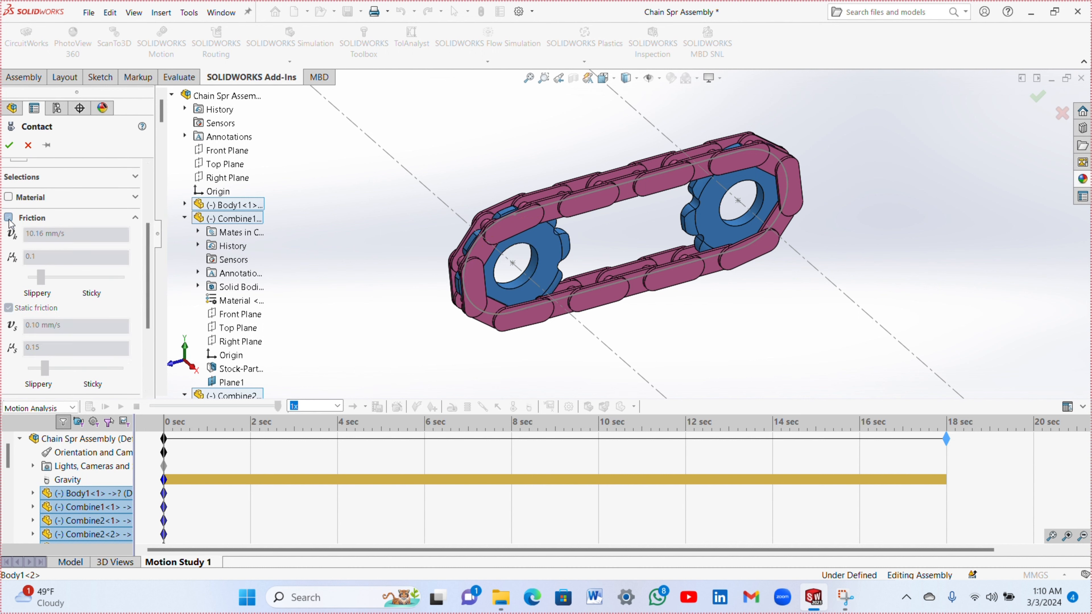
click(10, 146)
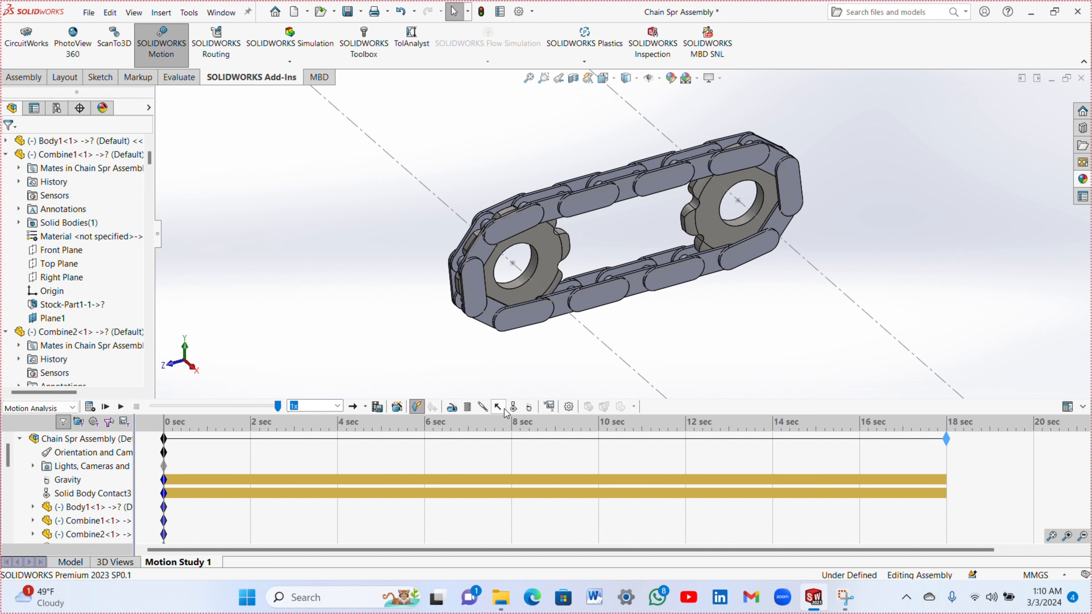
- Add a constant-speed rotary motor of 20 RPM to the face of sprocket Body1<2>, with its direction reversed
click(459, 408)
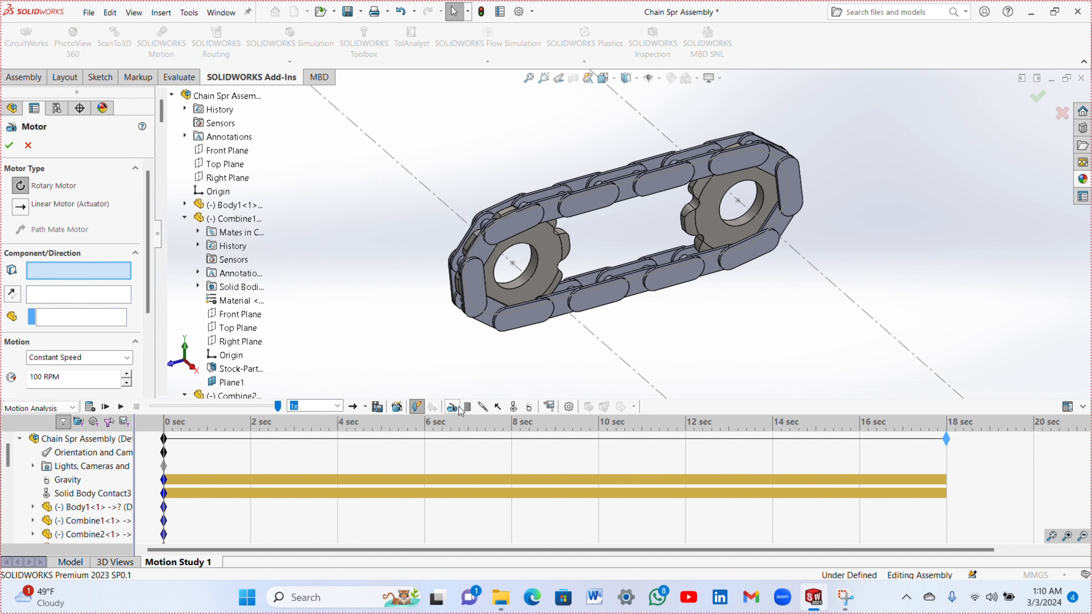
click(716, 229)
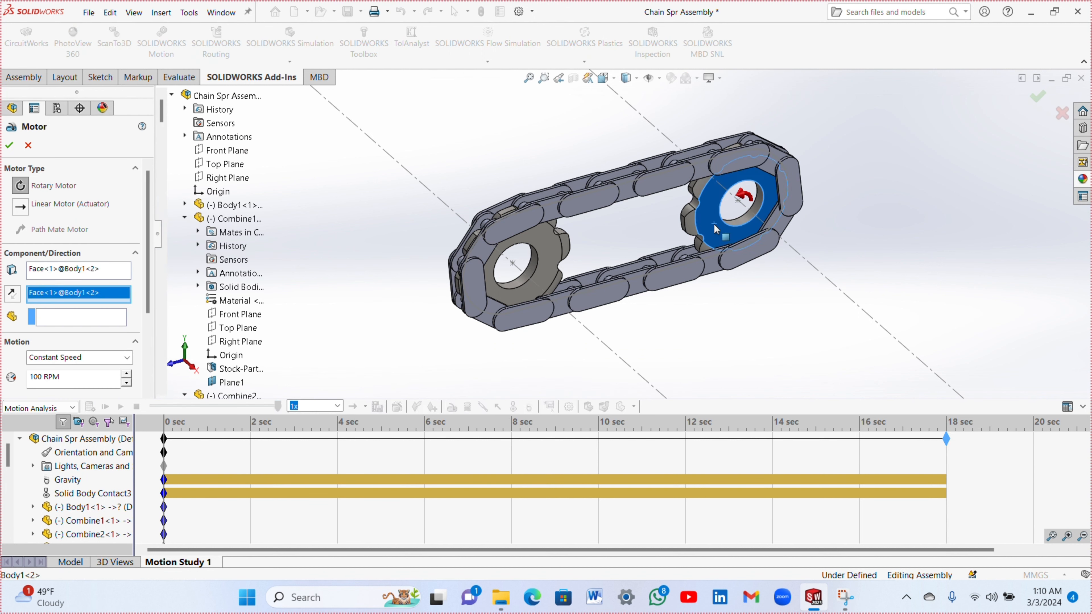
click(14, 296)
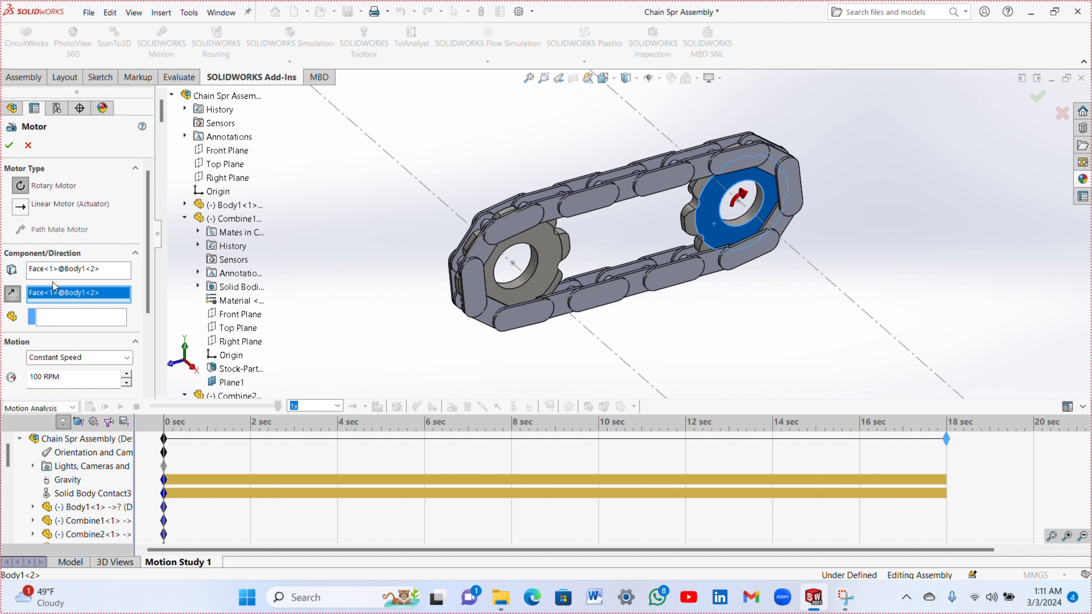
click(75, 383)
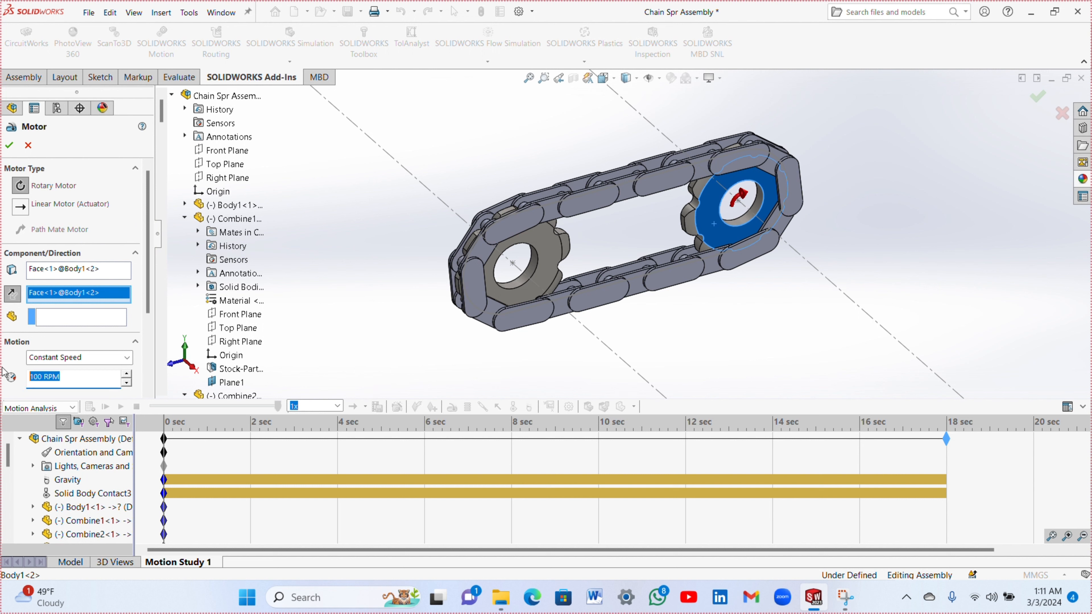
text(20)
click(10, 145)
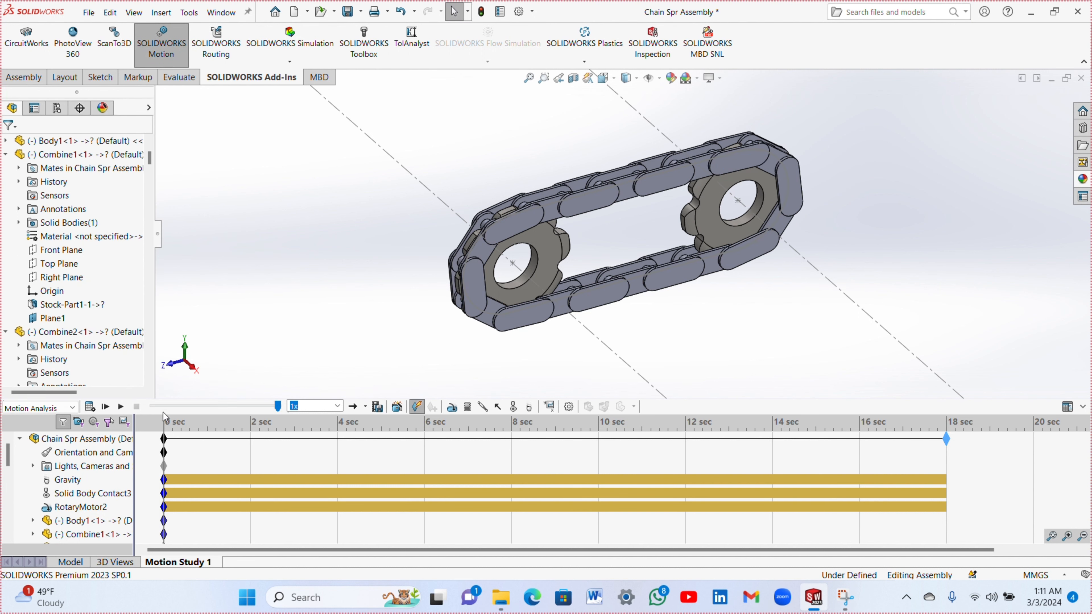
- Calculate the motion study and play back the chain movement
click(88, 407)
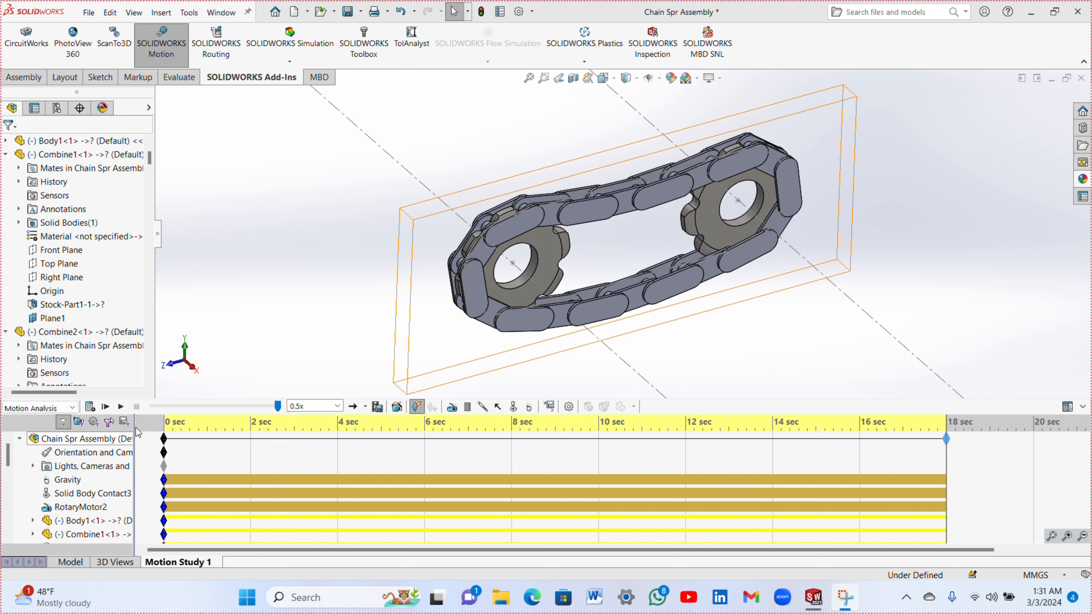
click(121, 407)
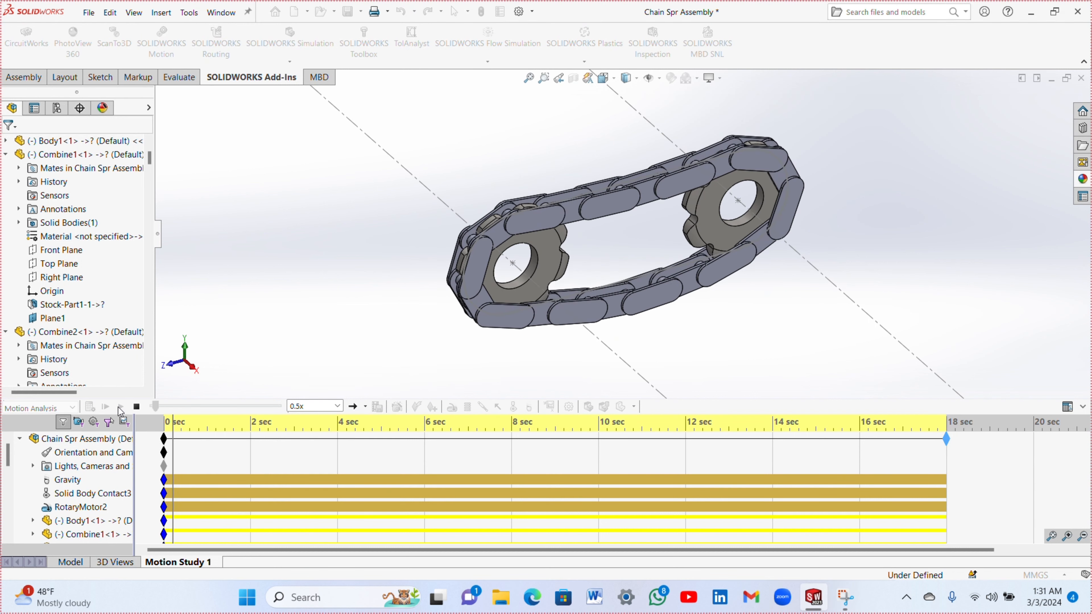
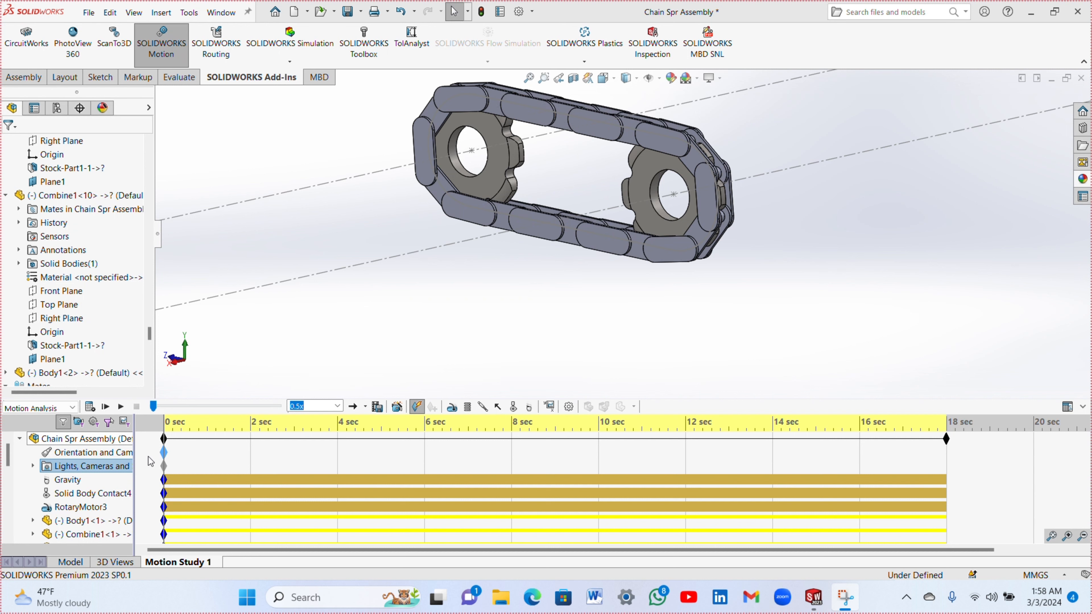
- Open Camera3 of the motion study for editing and reposition the camera about 1835 mm from its target
right_click(53, 469)
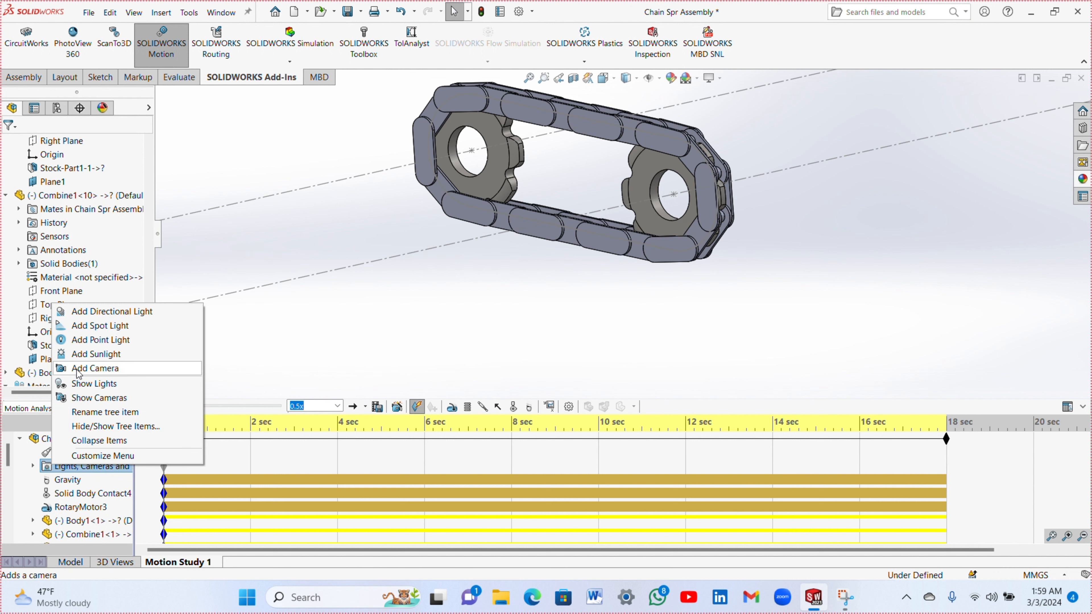
click(28, 465)
click(33, 467)
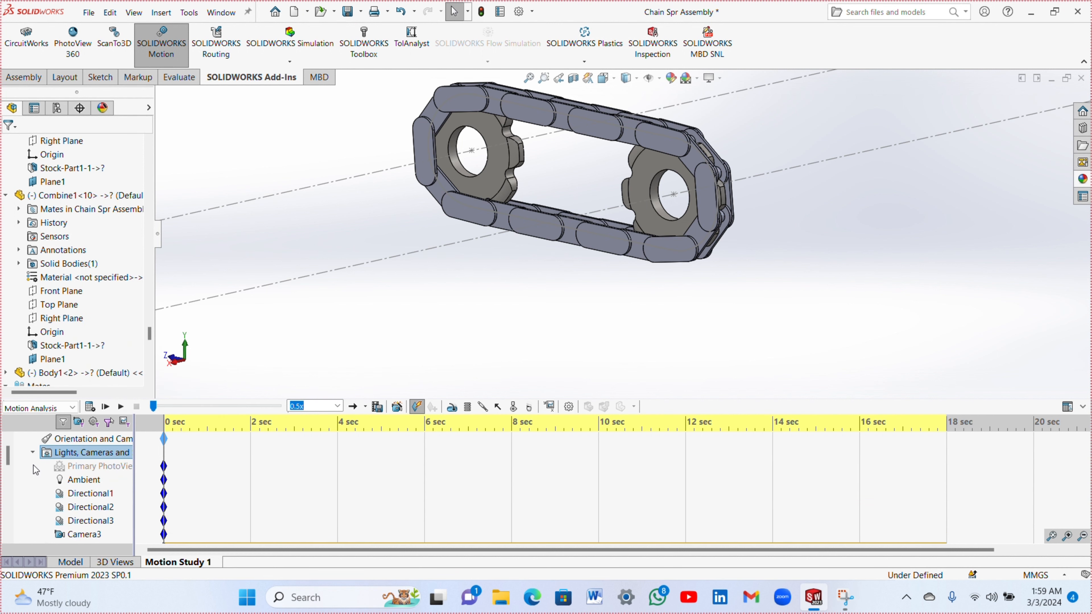
click(76, 536)
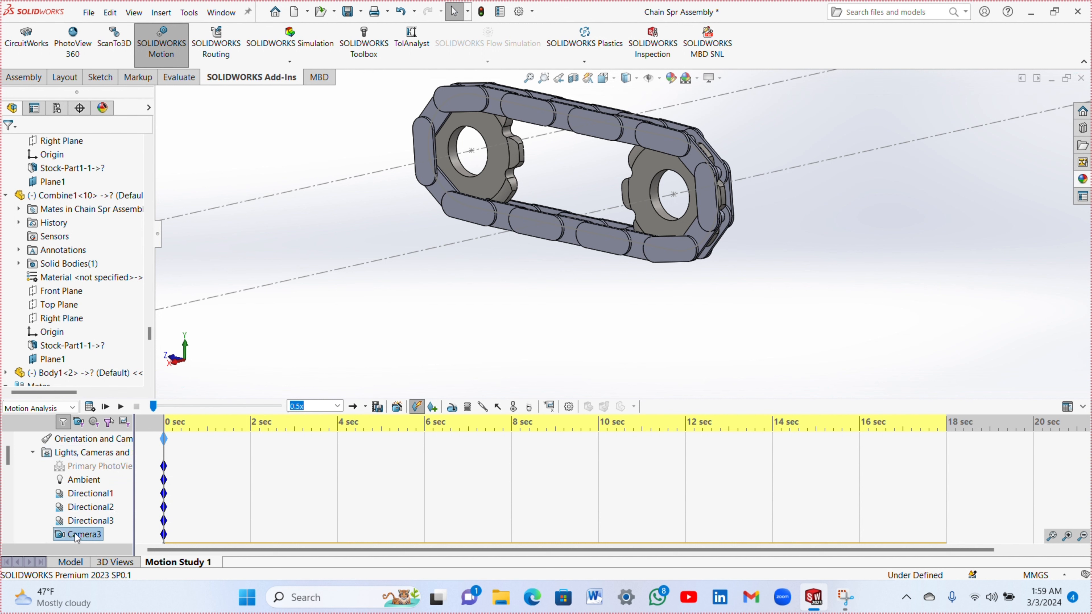
right_click(77, 535)
click(120, 439)
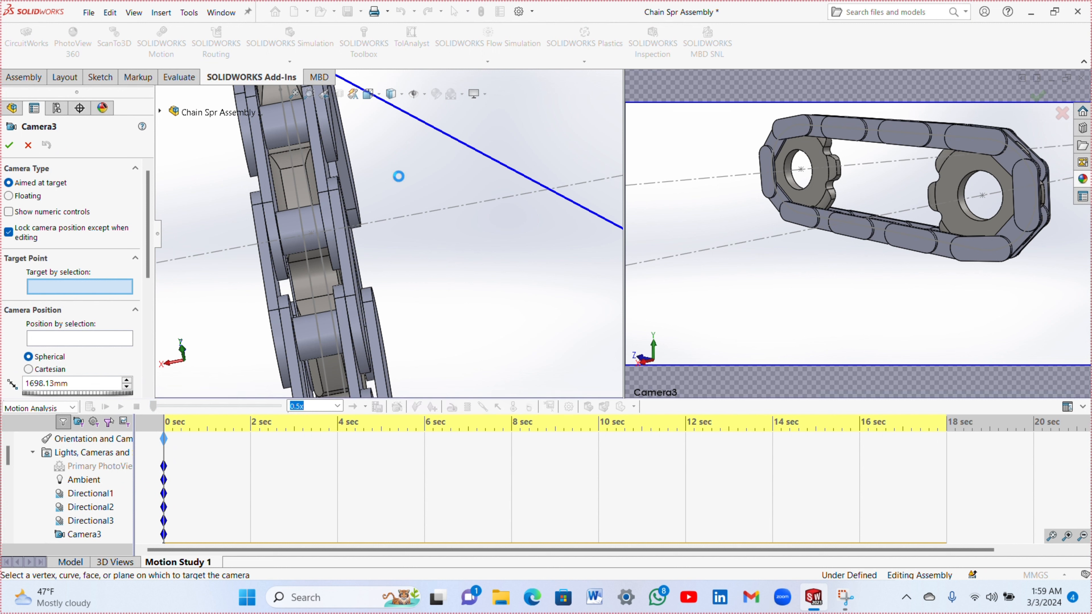
click(297, 92)
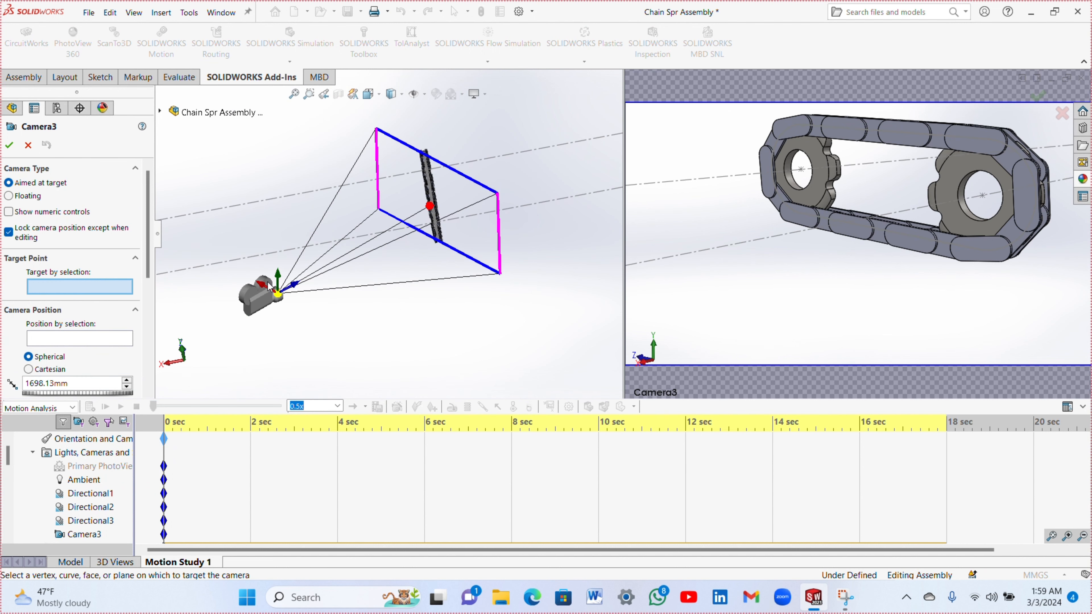
drag(278, 297, 243, 265)
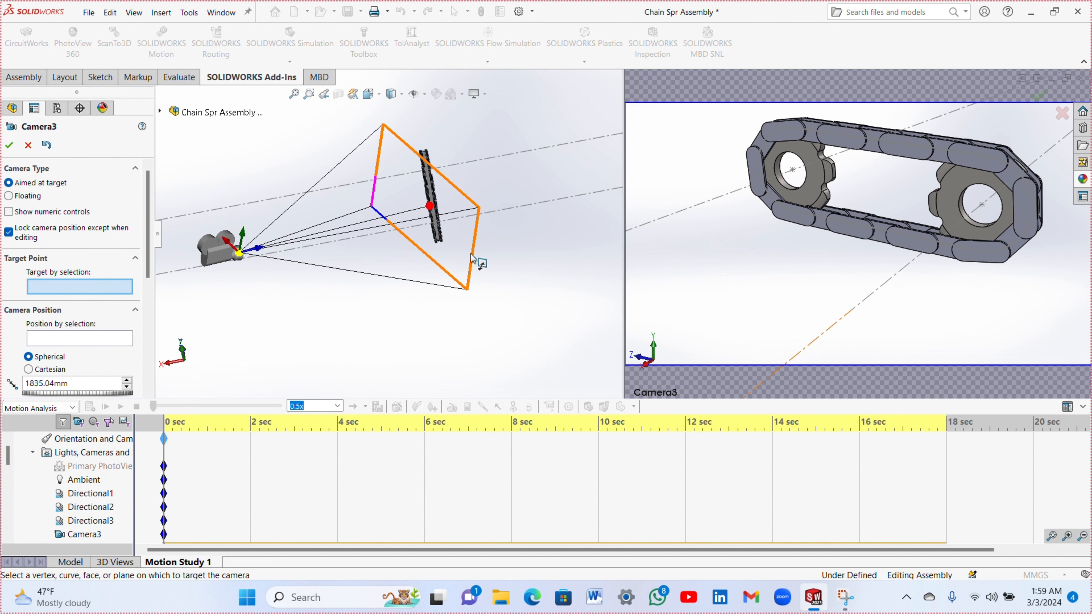
- Reposition Camera3's target point and aim the camera at the face of sprocket Body1<1>
drag(472, 258, 422, 244)
middle_drag(460, 197, 426, 207)
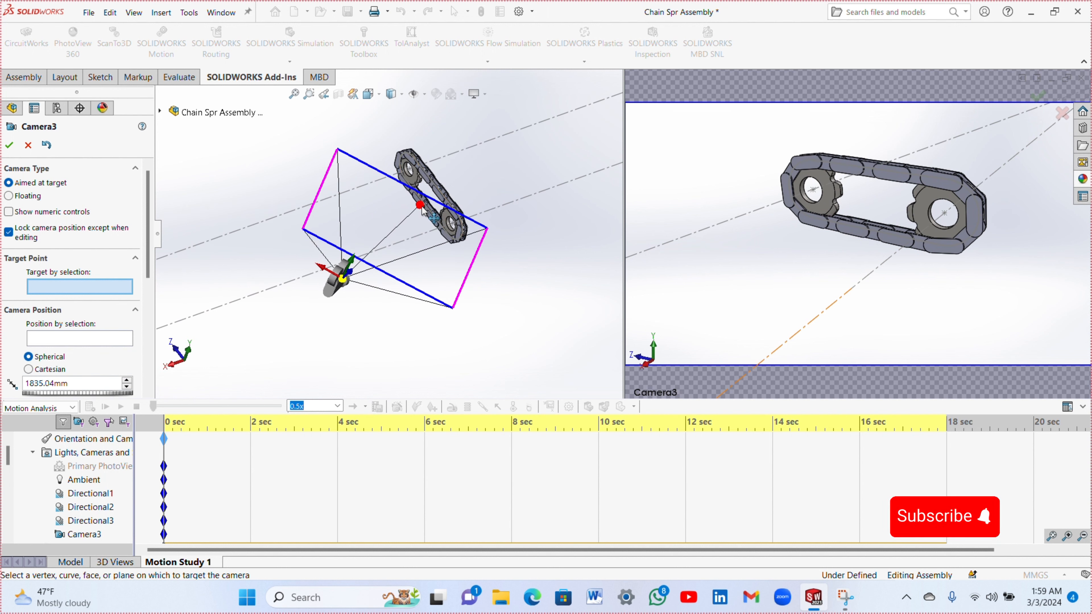
mouse_move(424, 211)
mouse_down()
mouse_move(416, 223)
mouse_move(430, 197)
mouse_up()
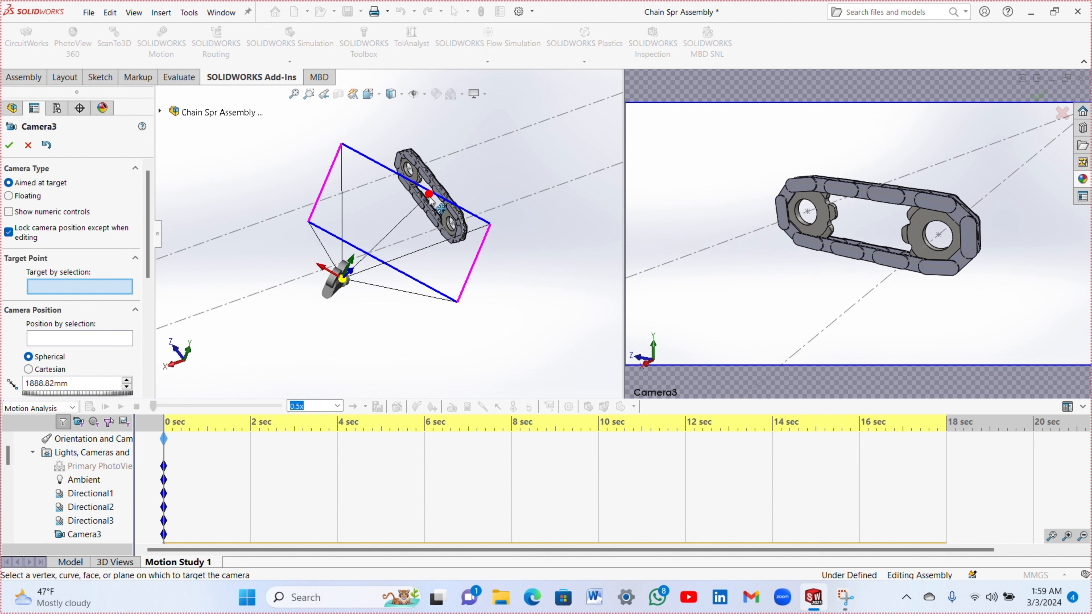
click(417, 177)
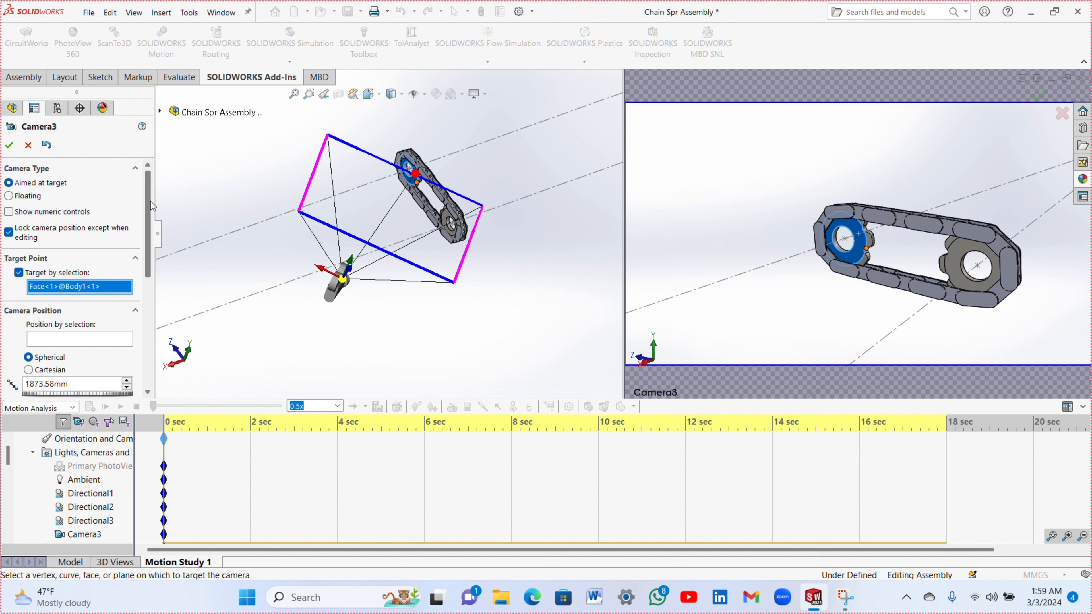
- Compare the 4:3 and 1:1 aspect ratios in the camera's field of view, restore 16:9 and accept the camera settings
drag(151, 206, 148, 315)
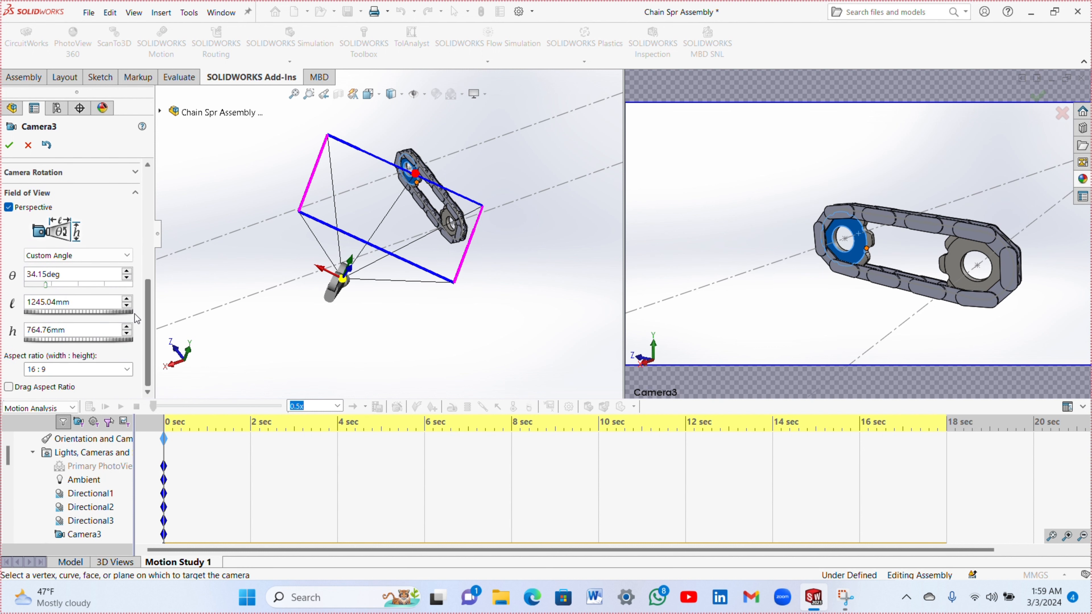
click(126, 368)
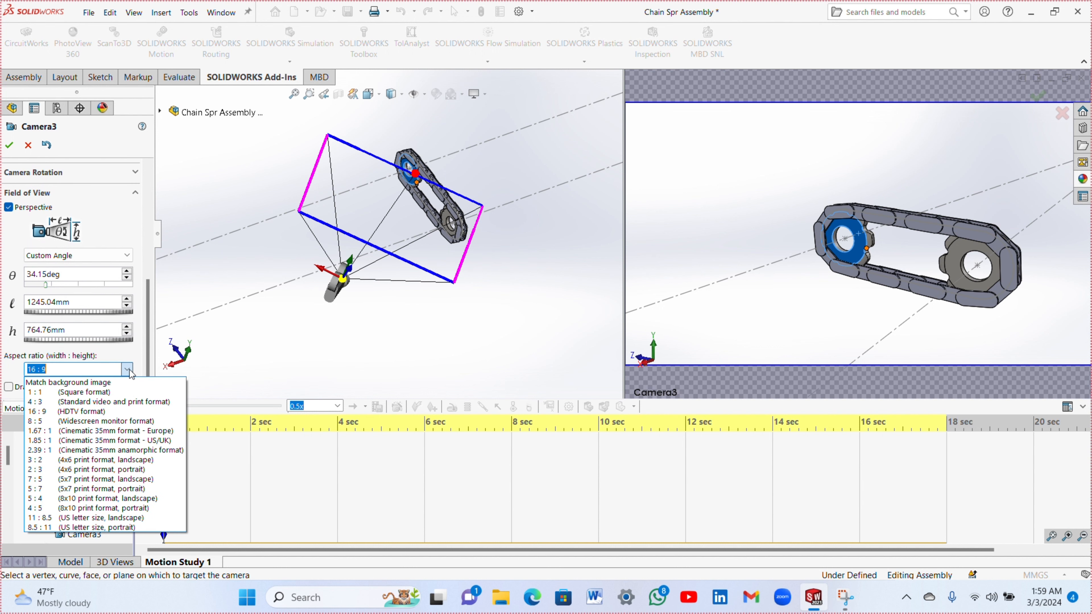
click(90, 402)
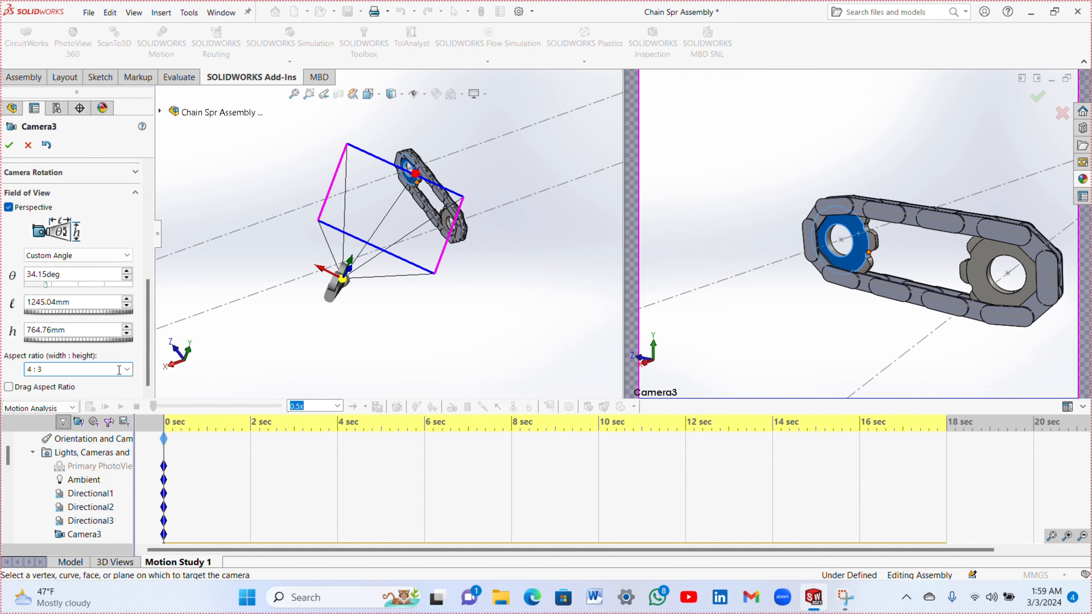
click(126, 370)
click(114, 392)
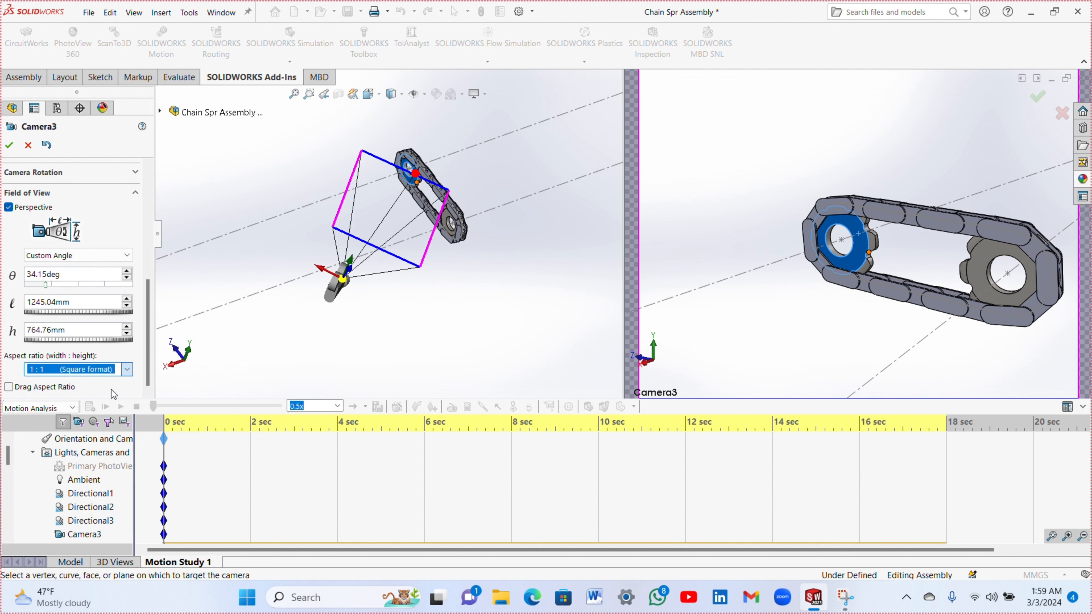
click(124, 371)
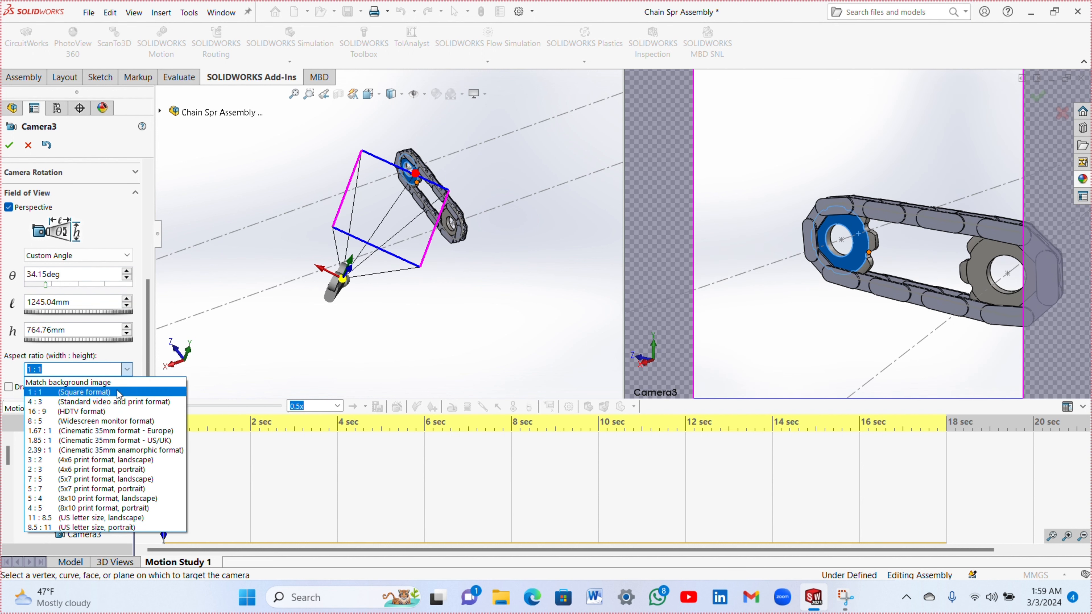
click(112, 412)
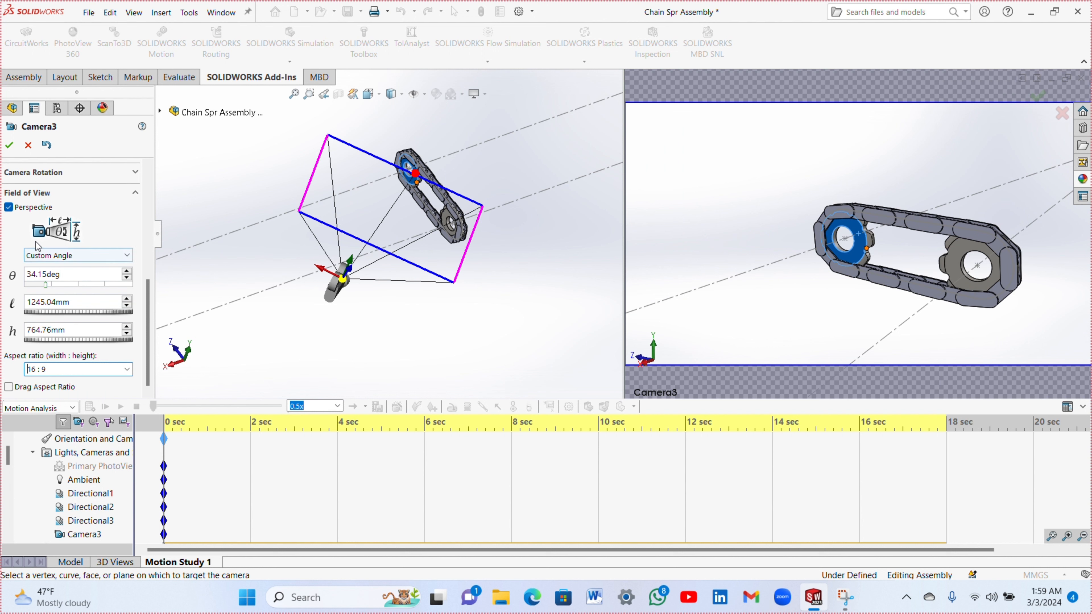
click(13, 148)
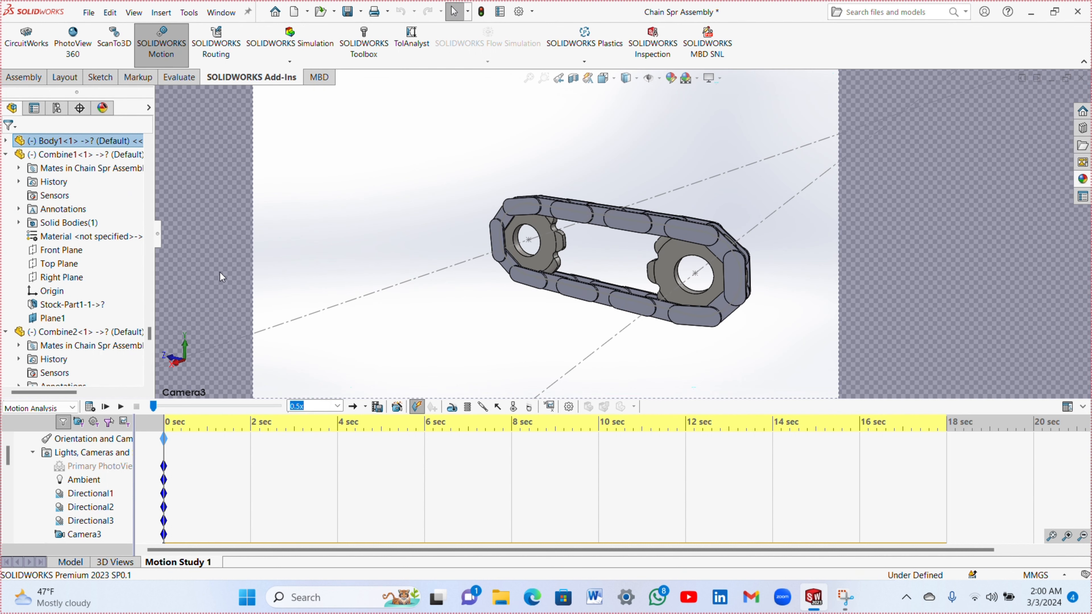
- Start a new sketch on the assembly's Top Plane
scroll(98, 241, down, 5)
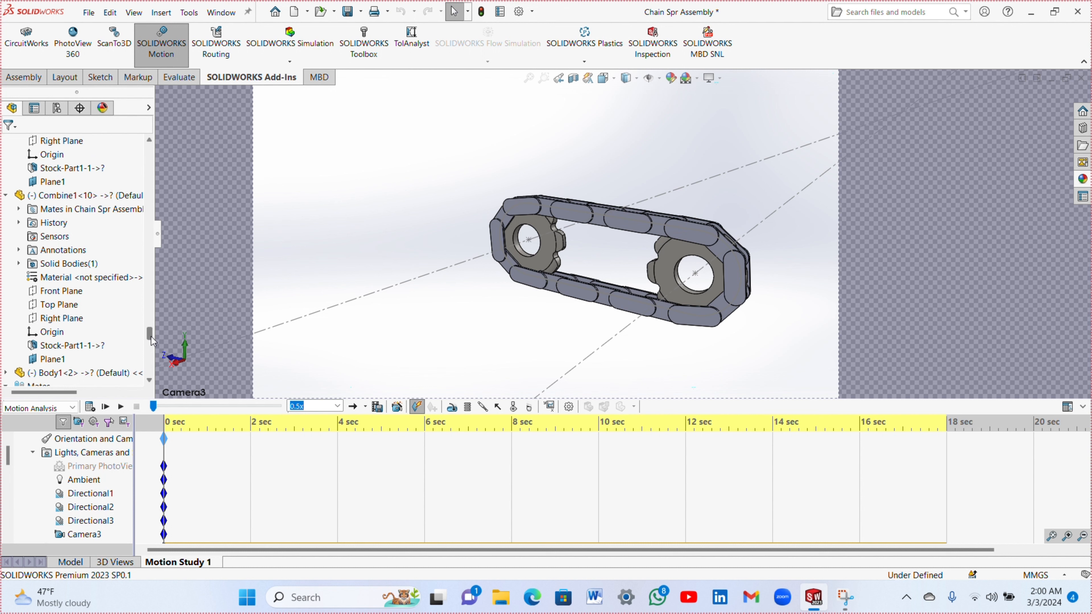
mouse_move(151, 339)
mouse_down()
mouse_move(175, 201)
mouse_move(166, 137)
mouse_up()
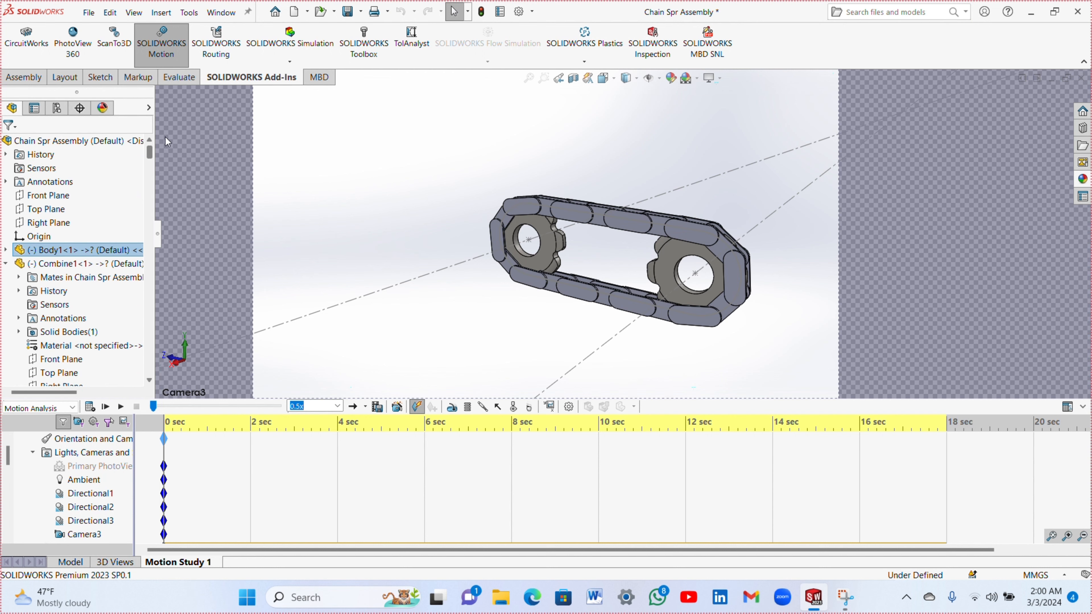
click(49, 209)
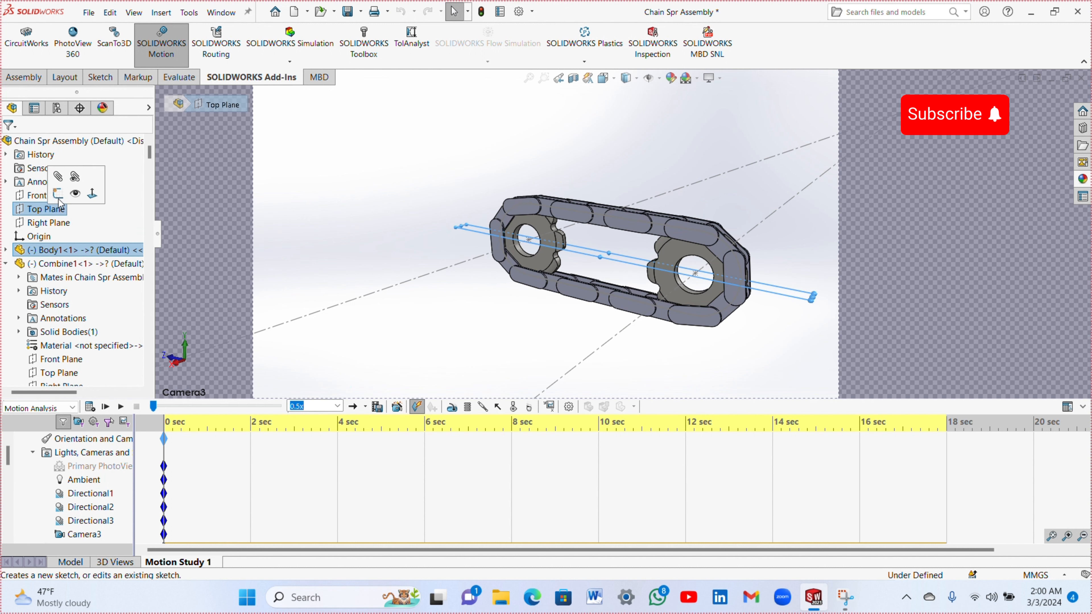
click(88, 192)
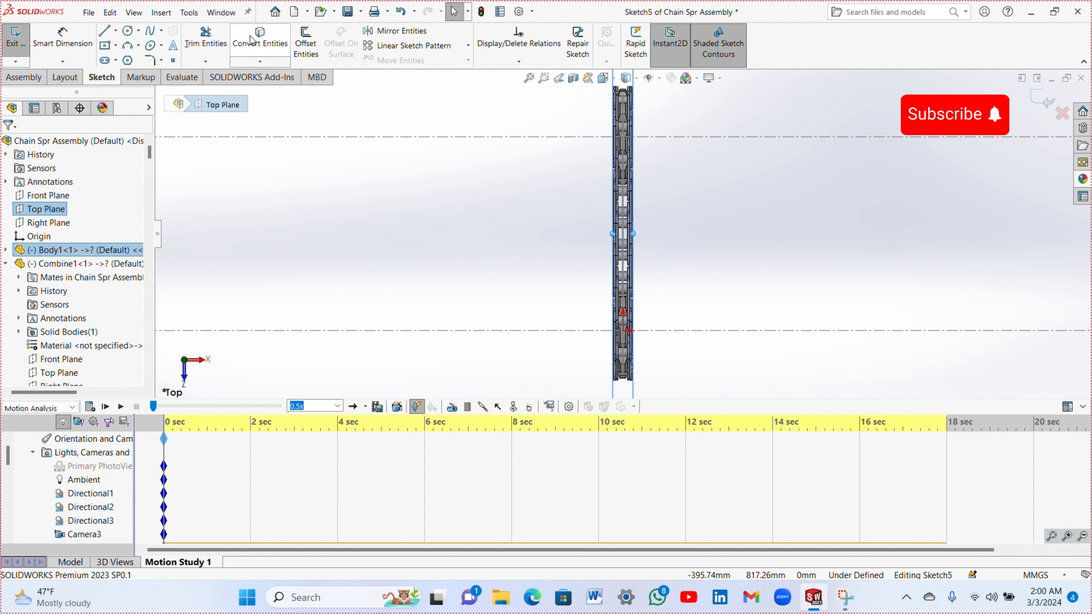
- Sketch an open winding spline about 3517 mm long that weaves across both sides of the chain through the origin, and exit the sketch
click(150, 30)
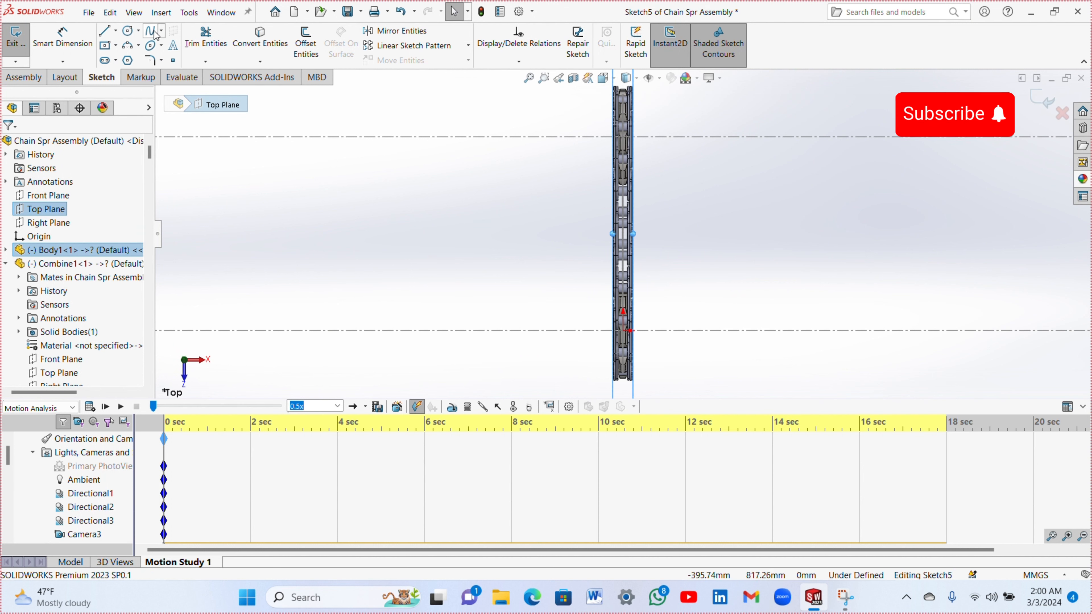
key(Escape)
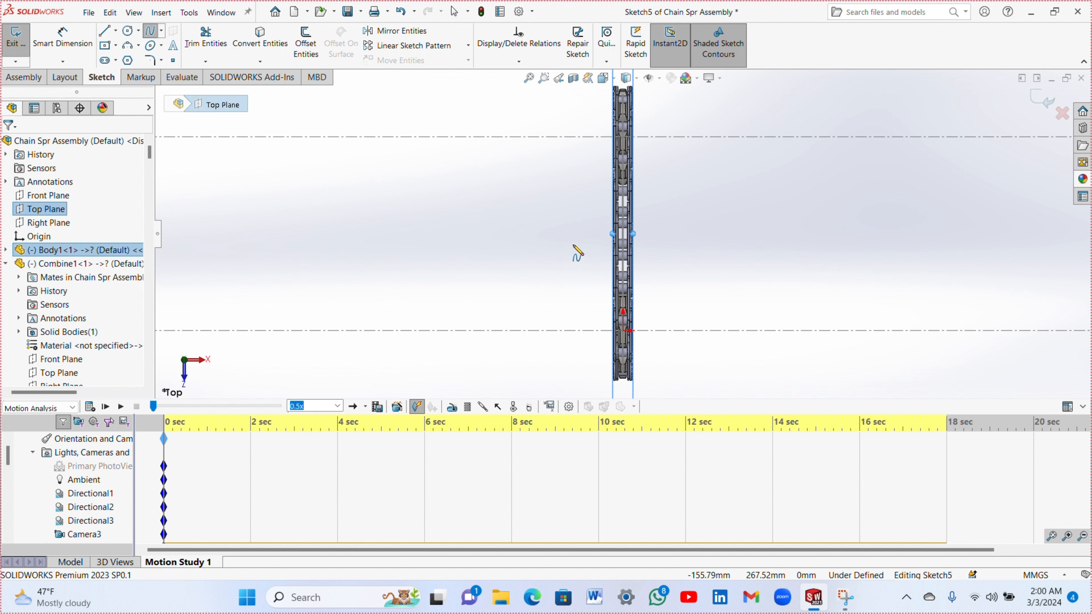
mouse_move(578, 251)
middle_down()
mouse_move(539, 205)
mouse_move(546, 191)
middle_up()
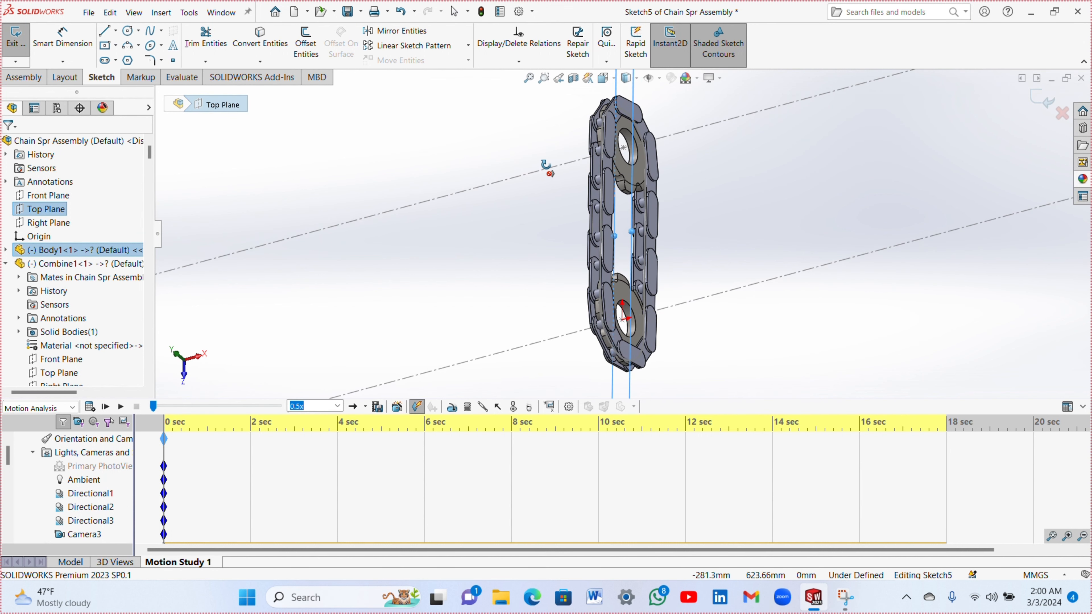
click(557, 238)
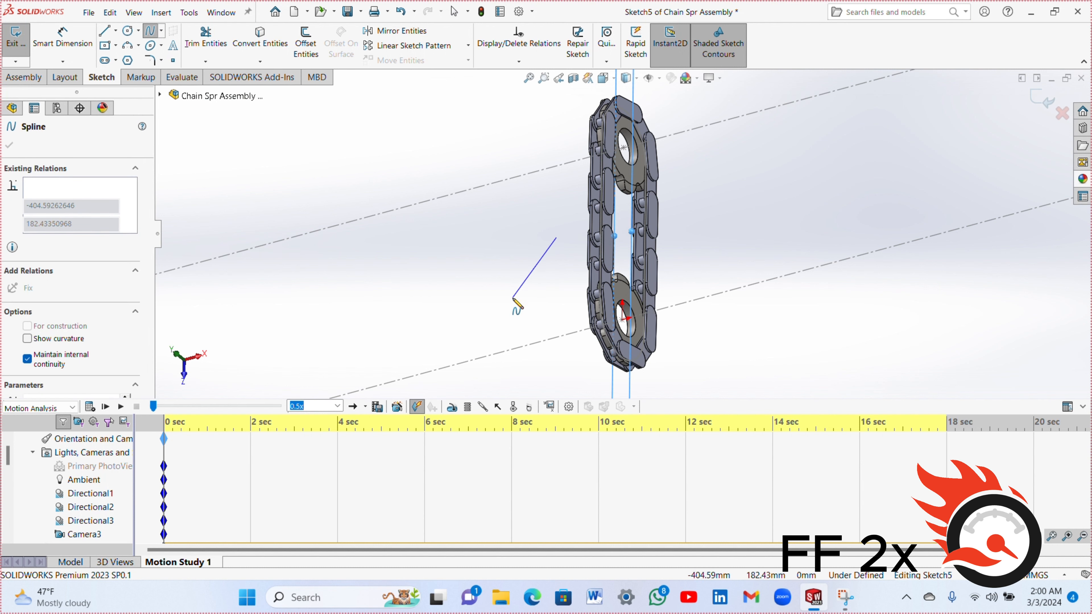
click(503, 306)
click(580, 340)
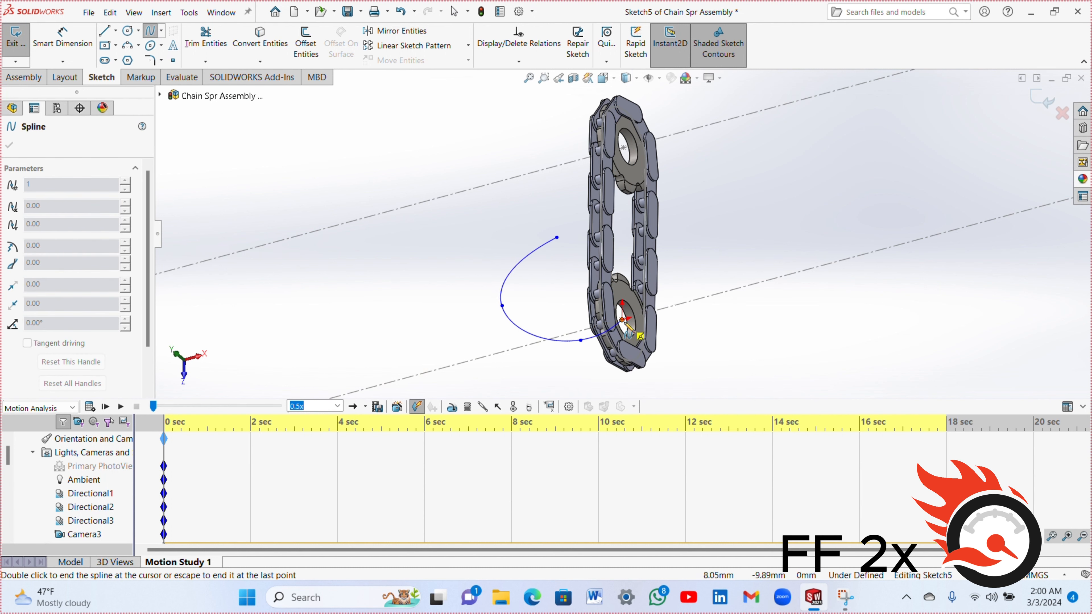
click(712, 289)
click(769, 230)
click(623, 220)
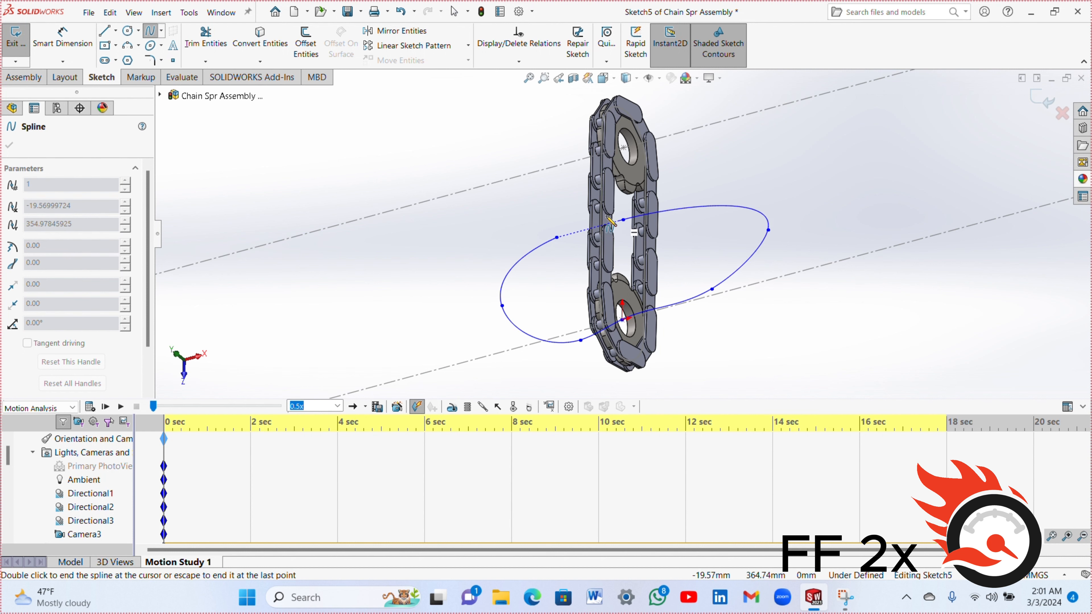
click(546, 194)
click(582, 153)
click(624, 138)
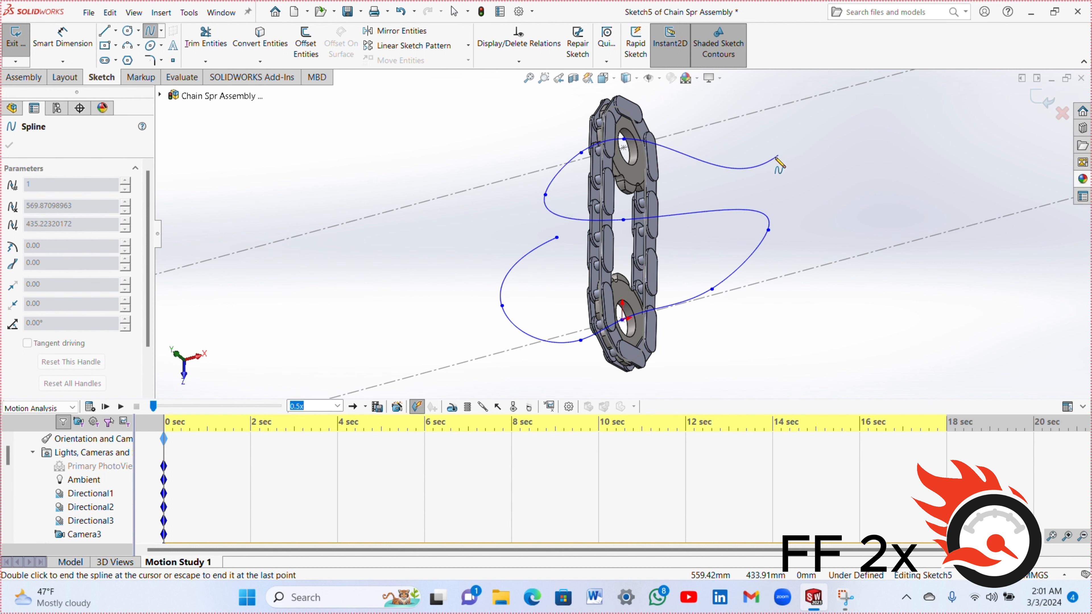
click(810, 135)
double_click(822, 141)
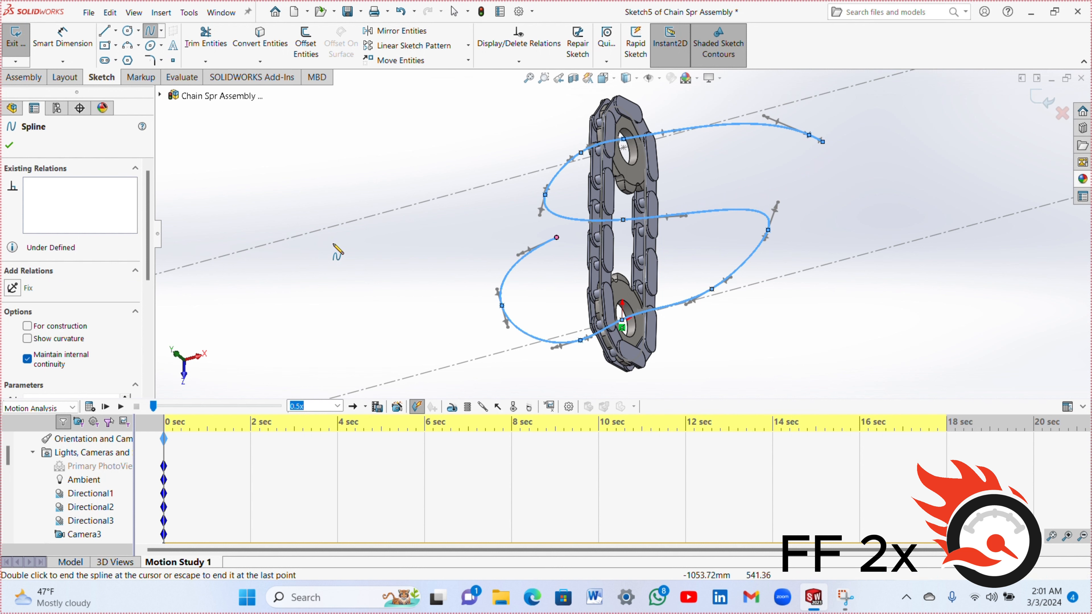
click(8, 146)
click(1042, 99)
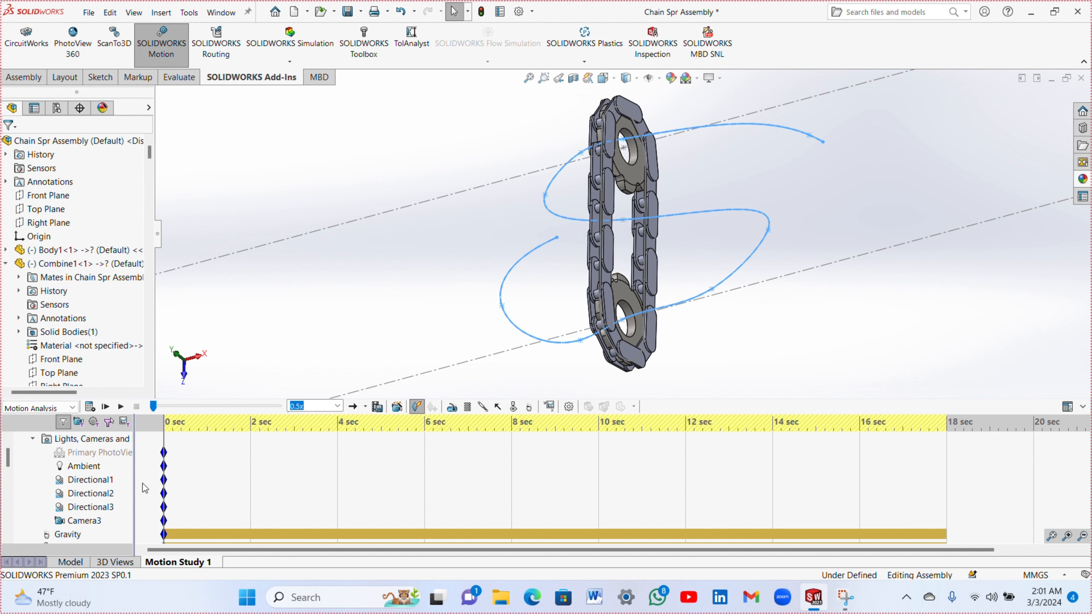
- Reopen Camera3's properties and attach the camera position to the sketched spline at 96.2 percent along the curve
right_click(67, 520)
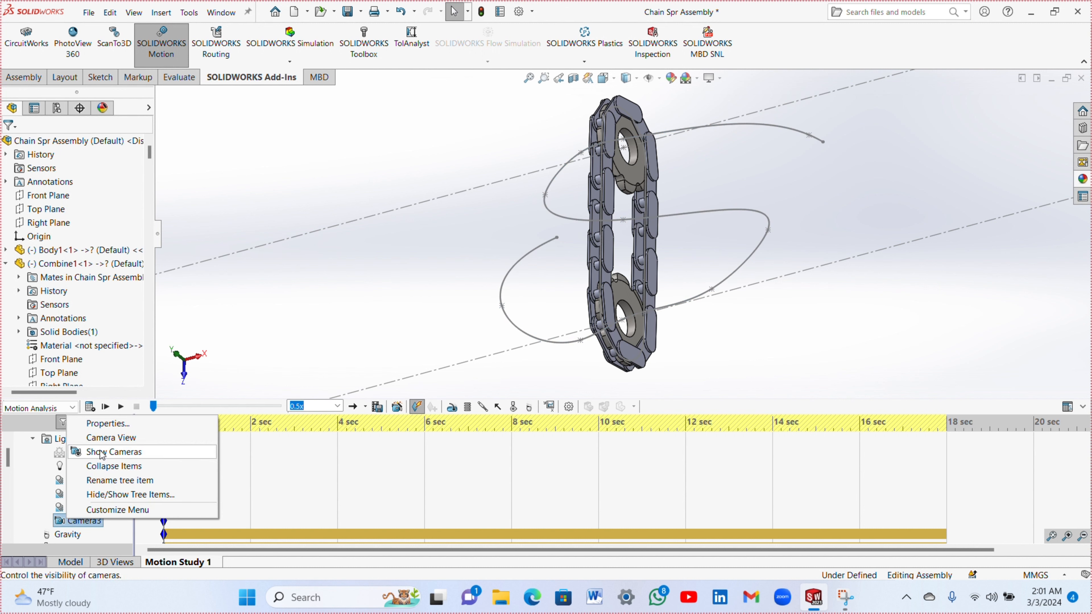
click(106, 425)
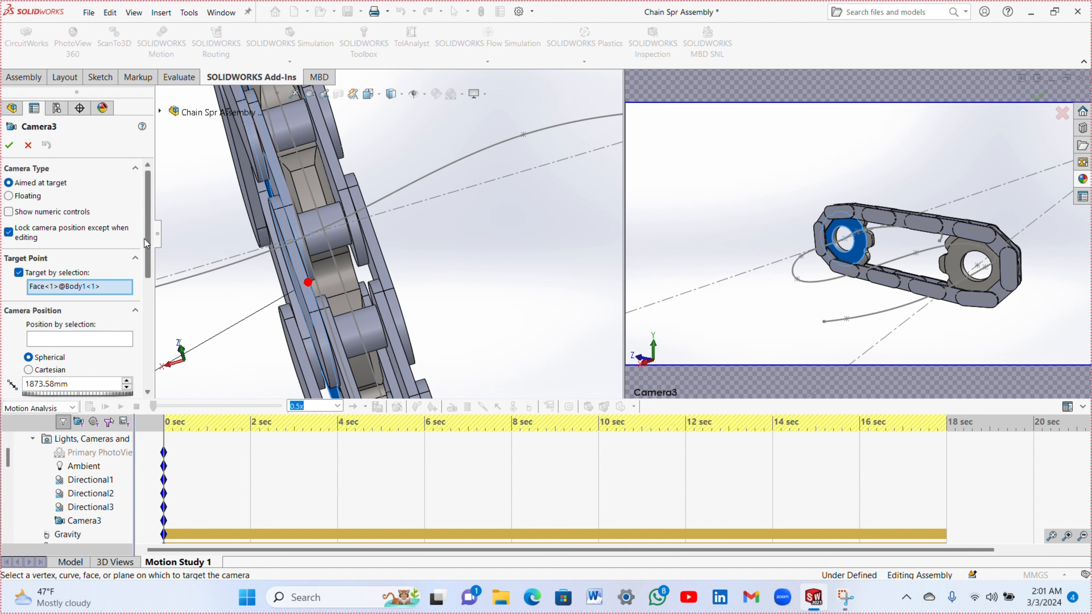
drag(148, 239, 147, 248)
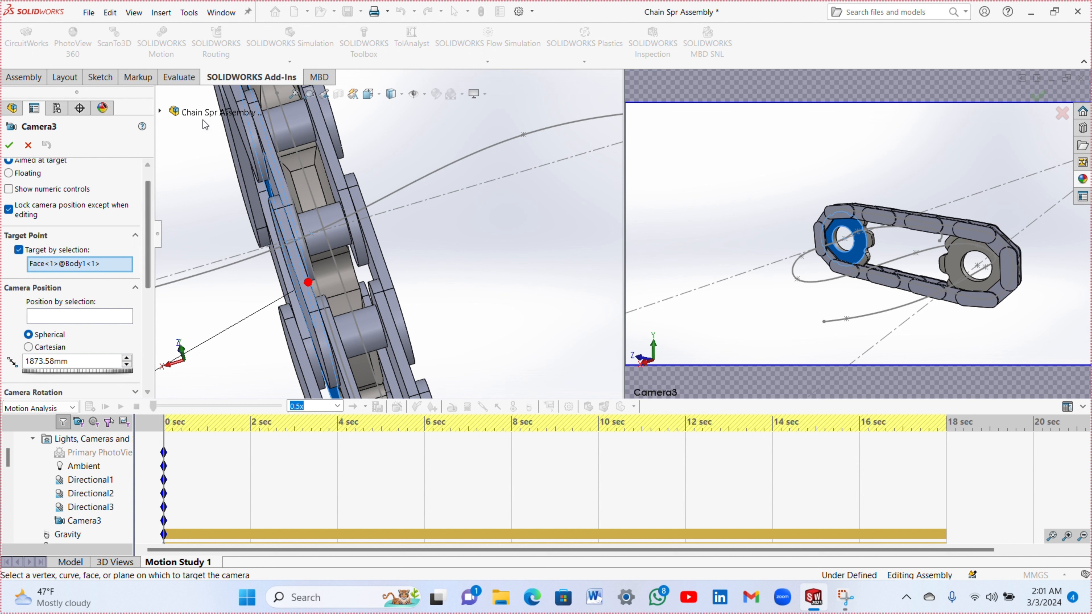
click(294, 92)
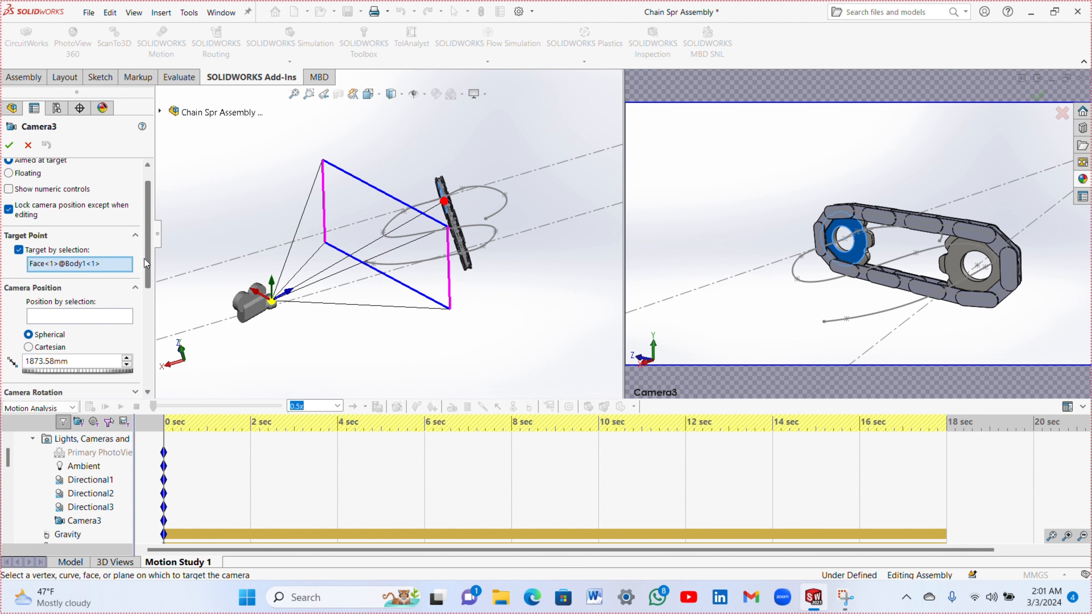
click(48, 318)
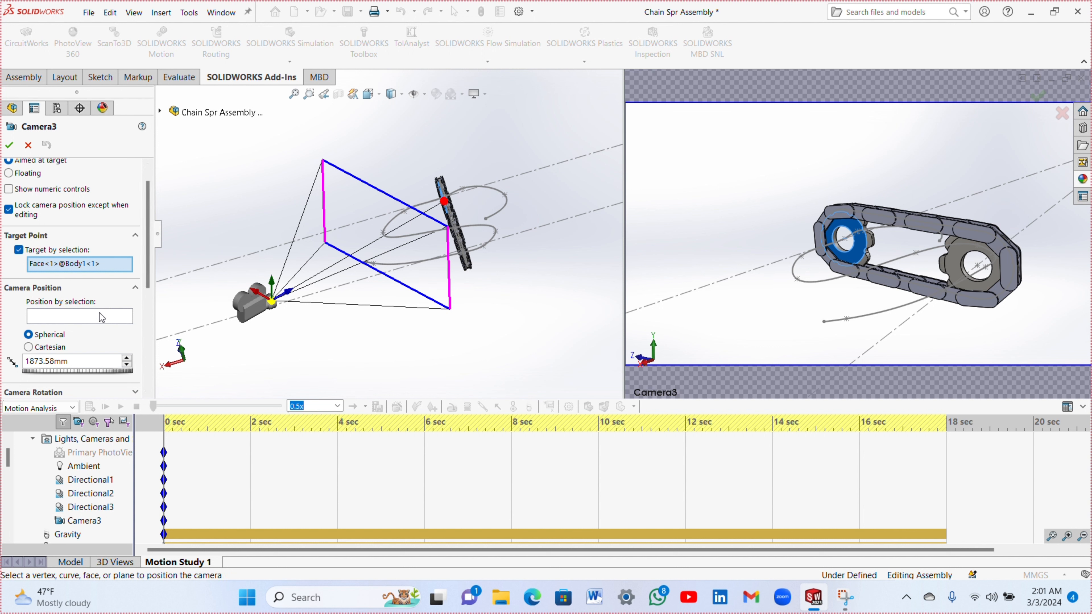
click(394, 264)
click(394, 265)
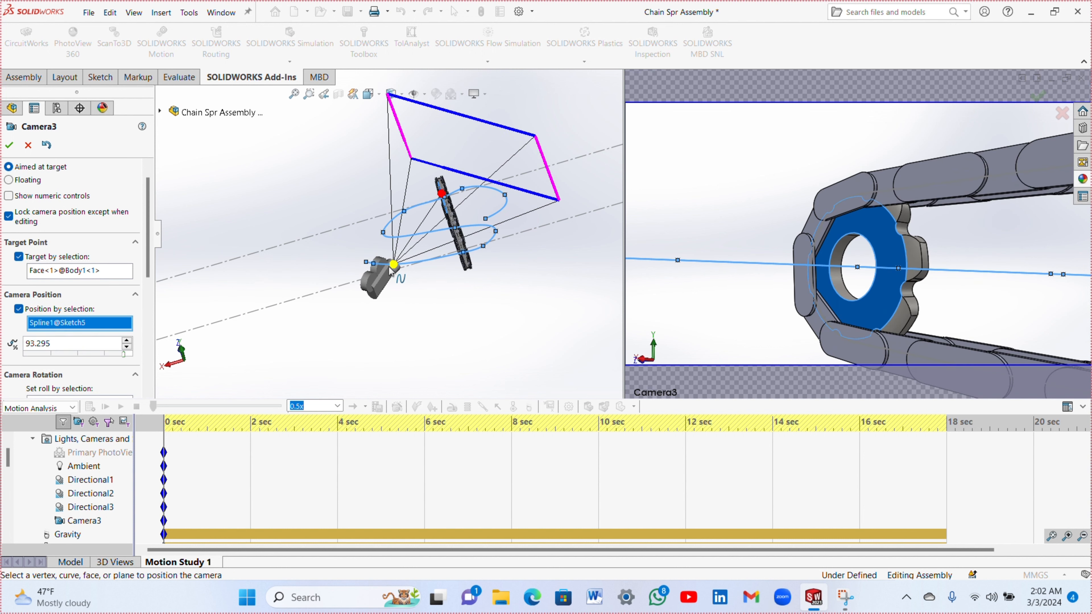
drag(384, 266, 374, 267)
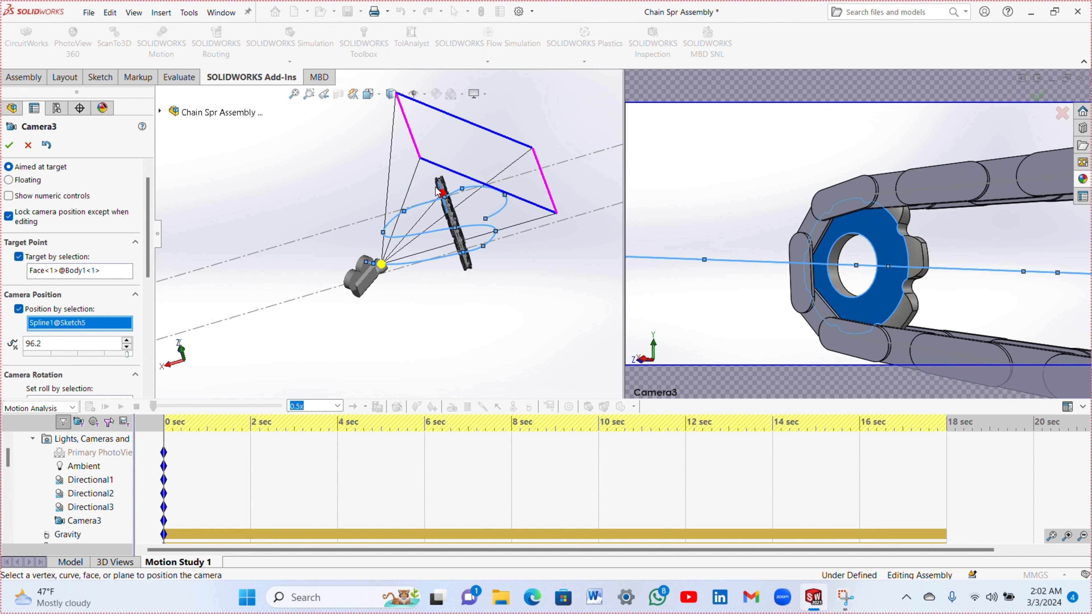
- Remove the sprocket face from the camera's target selection
drag(443, 200, 427, 232)
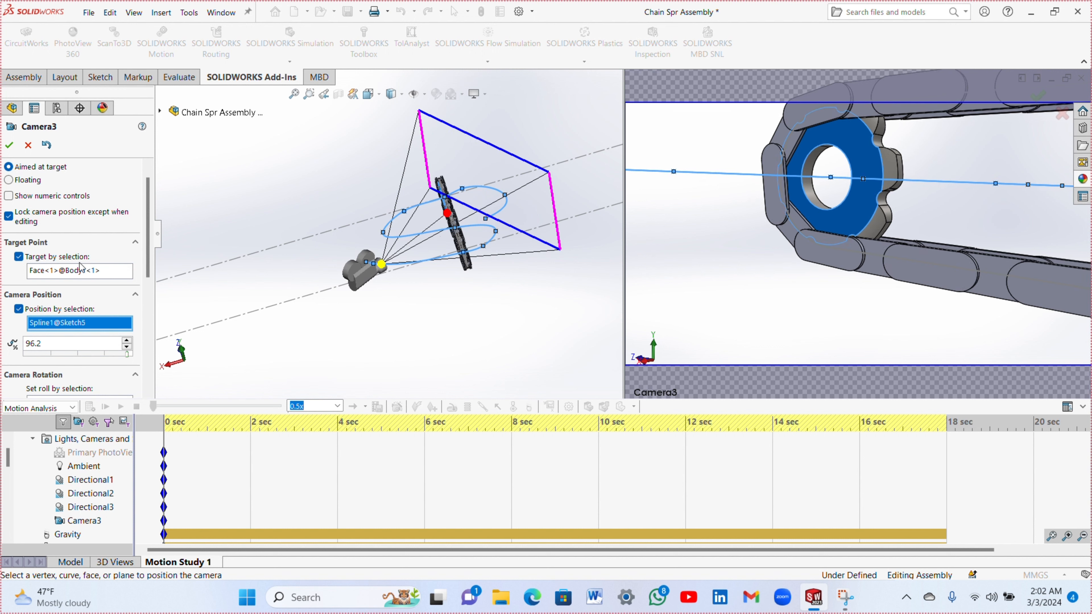
right_click(81, 277)
click(96, 283)
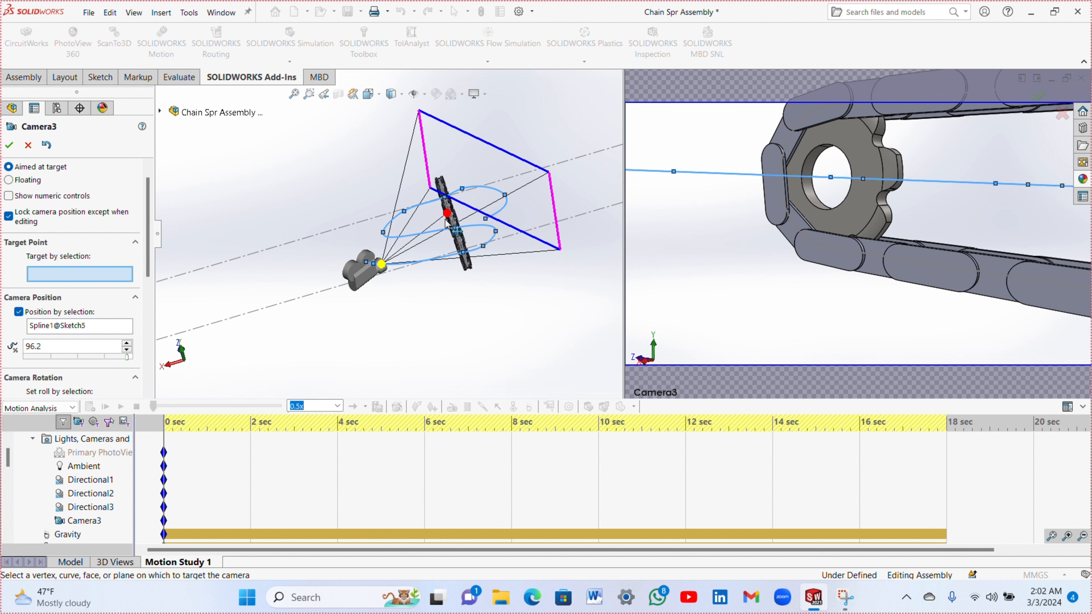
- Move the camera's target point beyond the chain to frame the whole chain and both sprockets in the camera view
drag(446, 221, 464, 251)
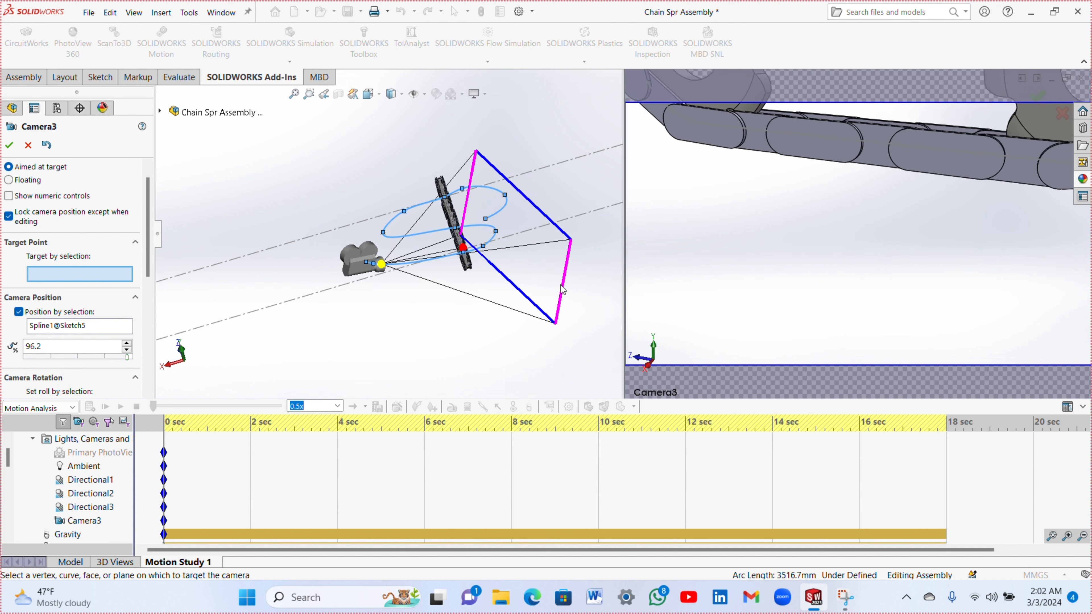
drag(542, 291, 520, 215)
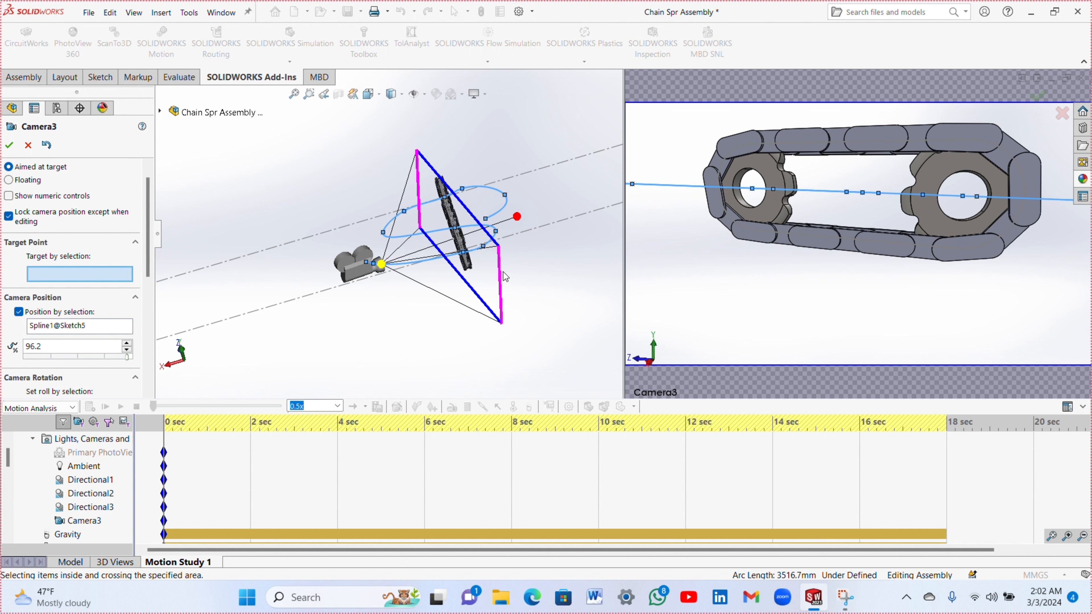
drag(516, 218, 517, 218)
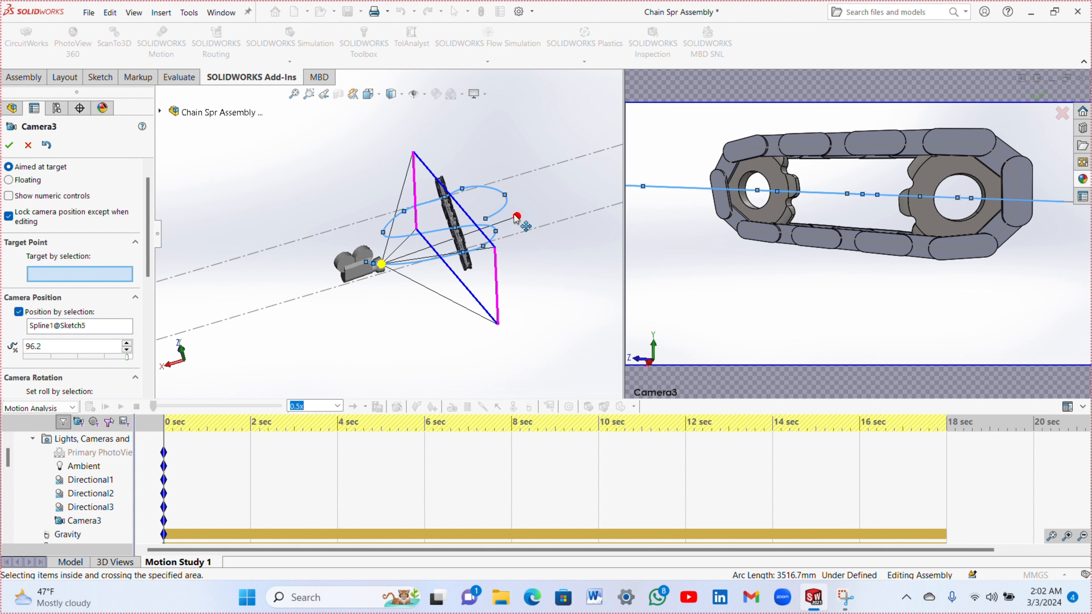
- Fine-tune Camera3's target point, and set the camera position to 85 percent along the spline at 4 seconds in the motion study
drag(516, 217, 516, 215)
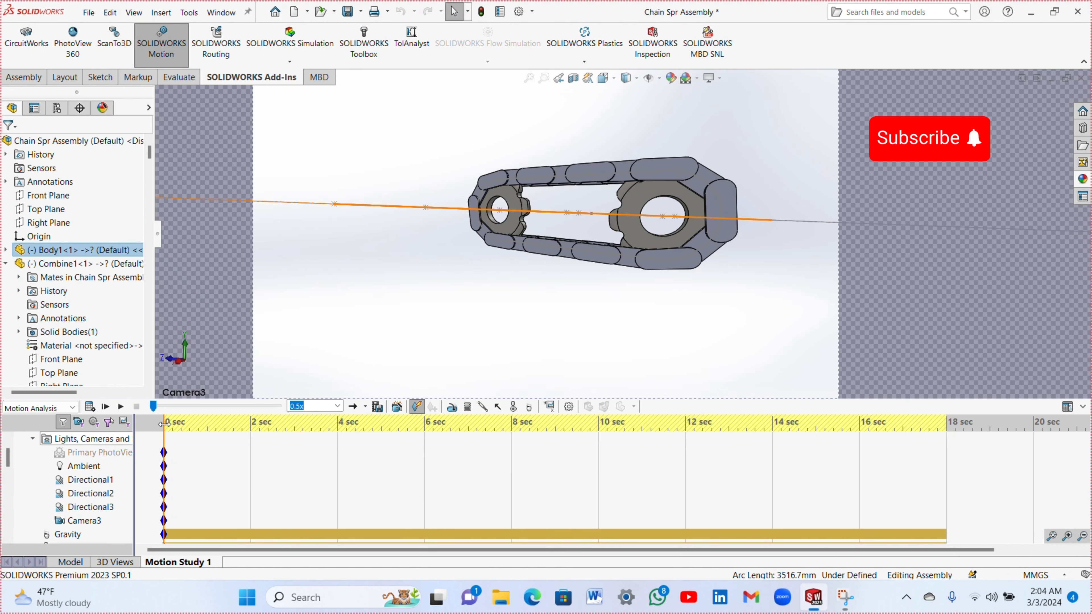
drag(162, 423, 336, 439)
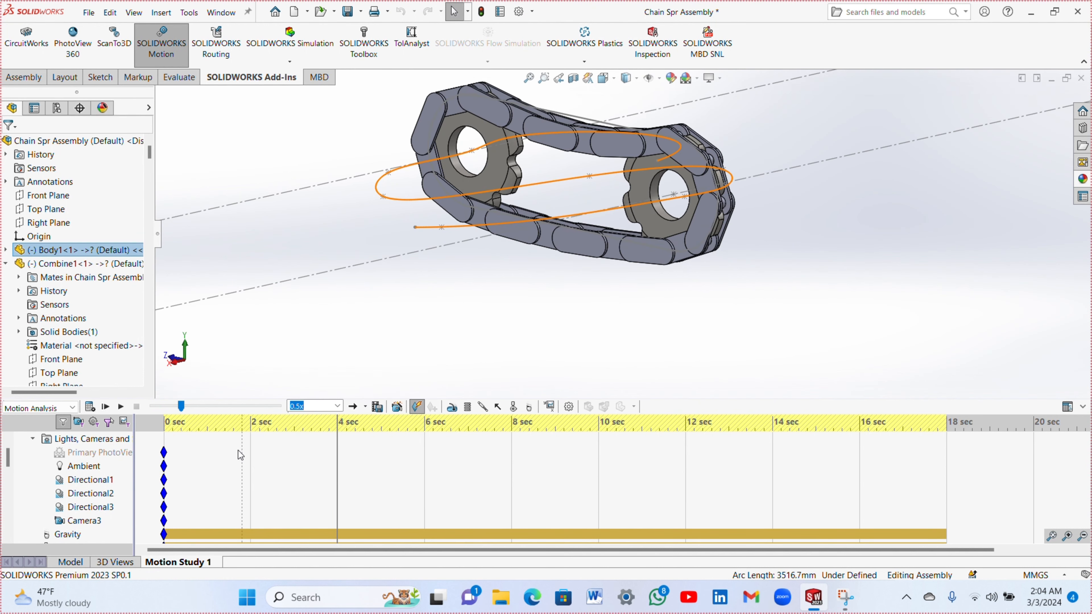
right_click(83, 522)
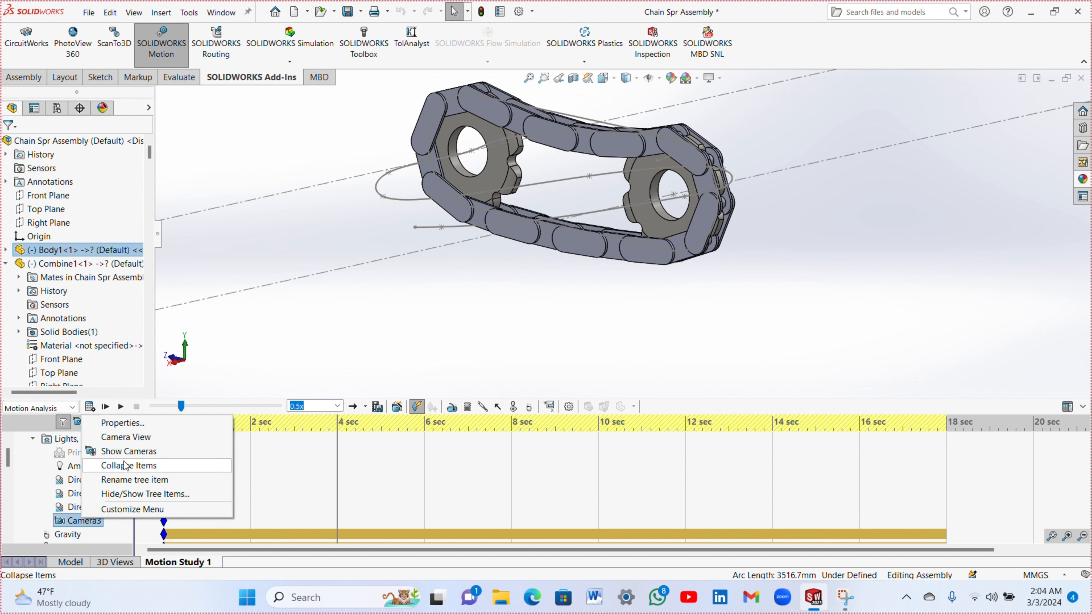
click(123, 423)
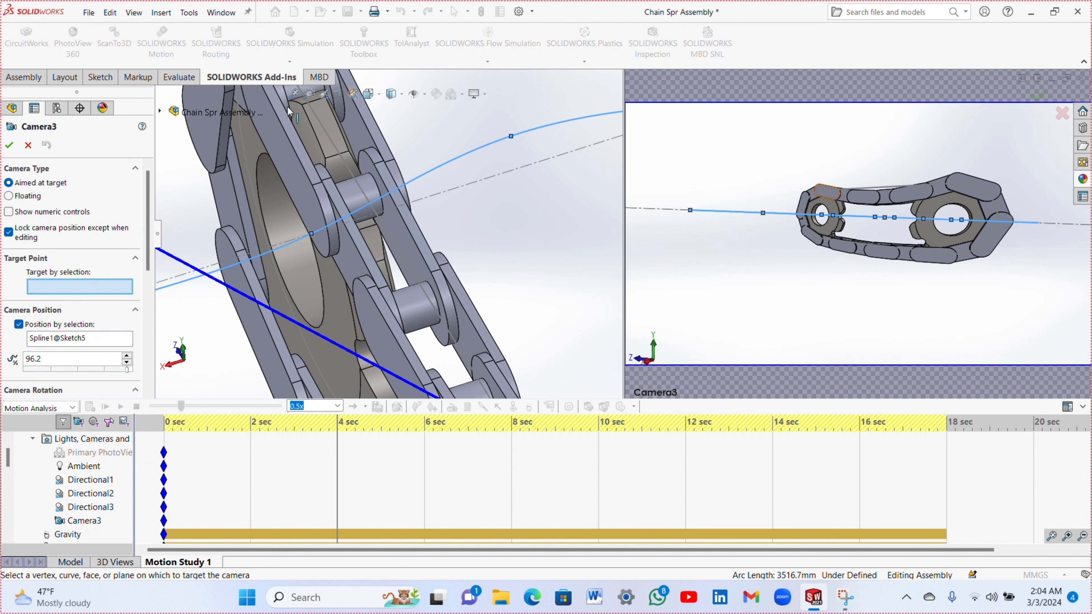
click(294, 94)
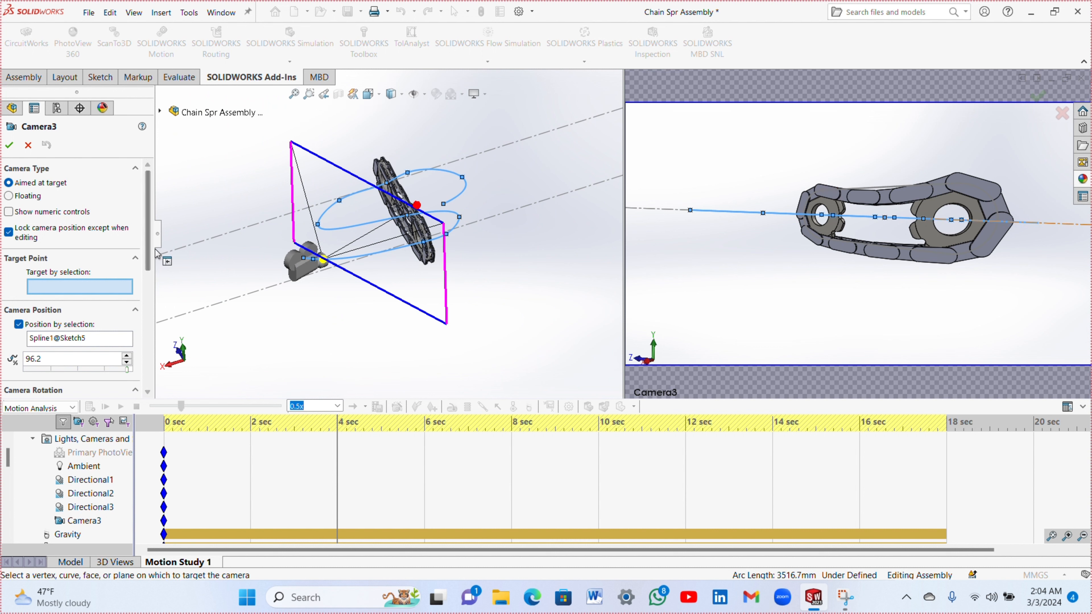
drag(151, 240, 151, 287)
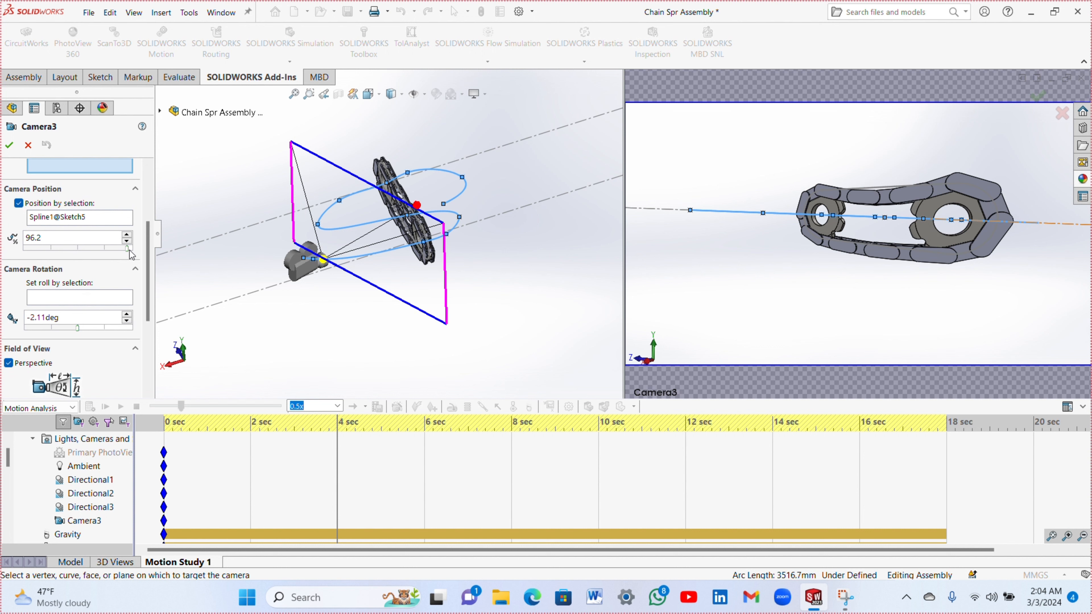
mouse_move(127, 250)
mouse_down()
mouse_move(88, 247)
mouse_move(117, 256)
mouse_up()
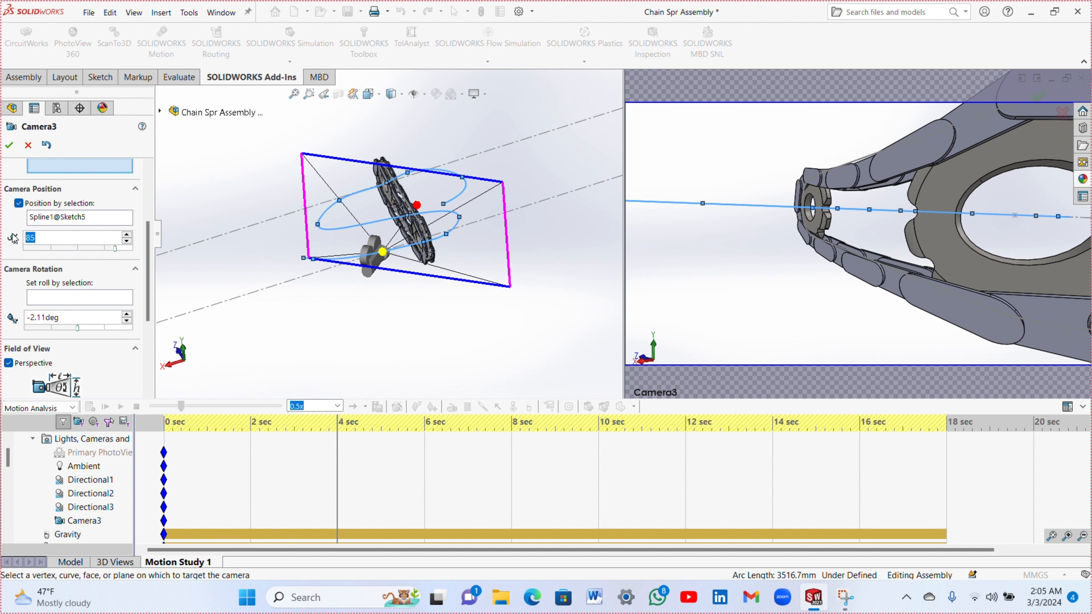
click(10, 146)
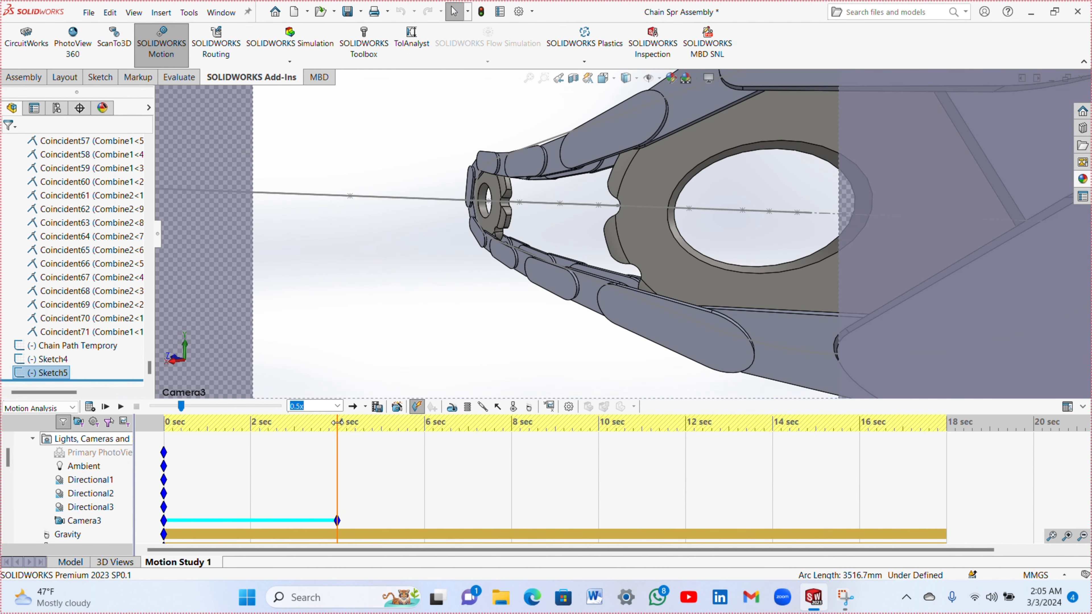
- Set Camera3's position to 50 percent along the spline at 8 seconds in the motion study
drag(337, 422, 512, 446)
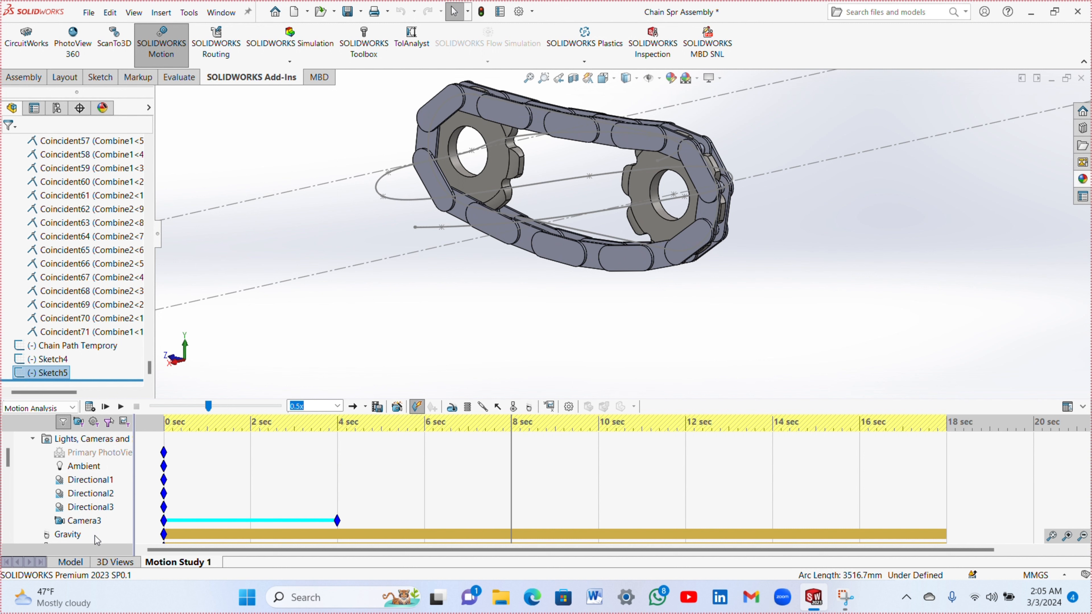
right_click(84, 522)
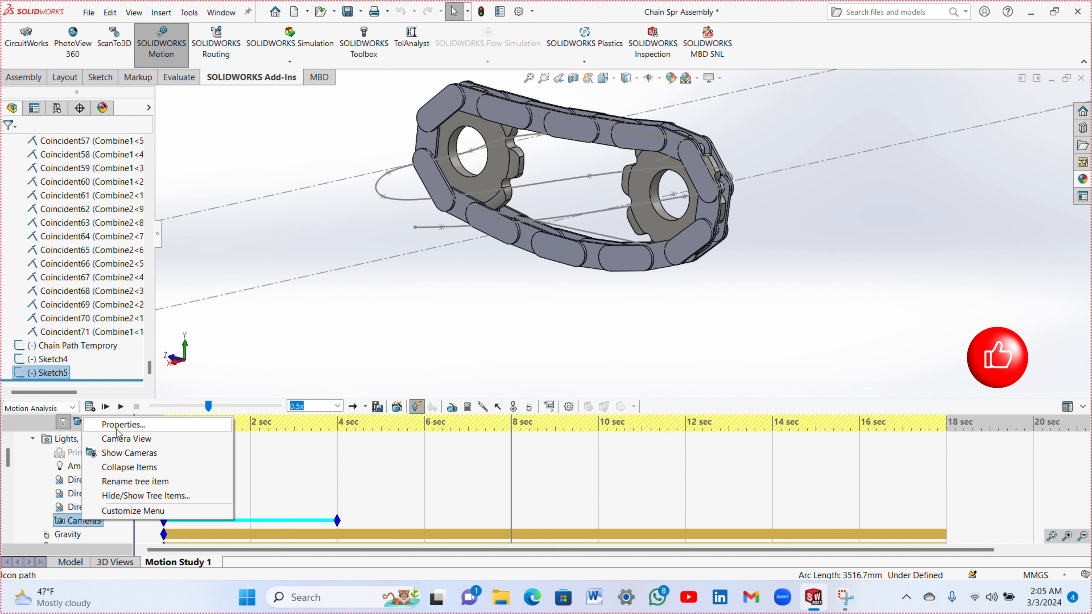
key(Escape)
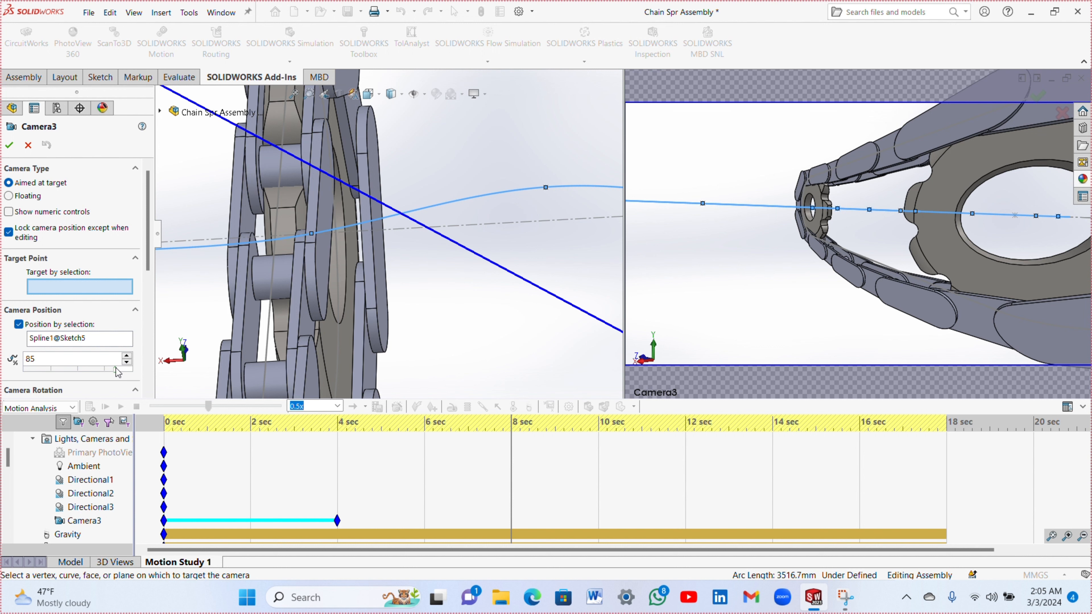
drag(116, 368, 81, 390)
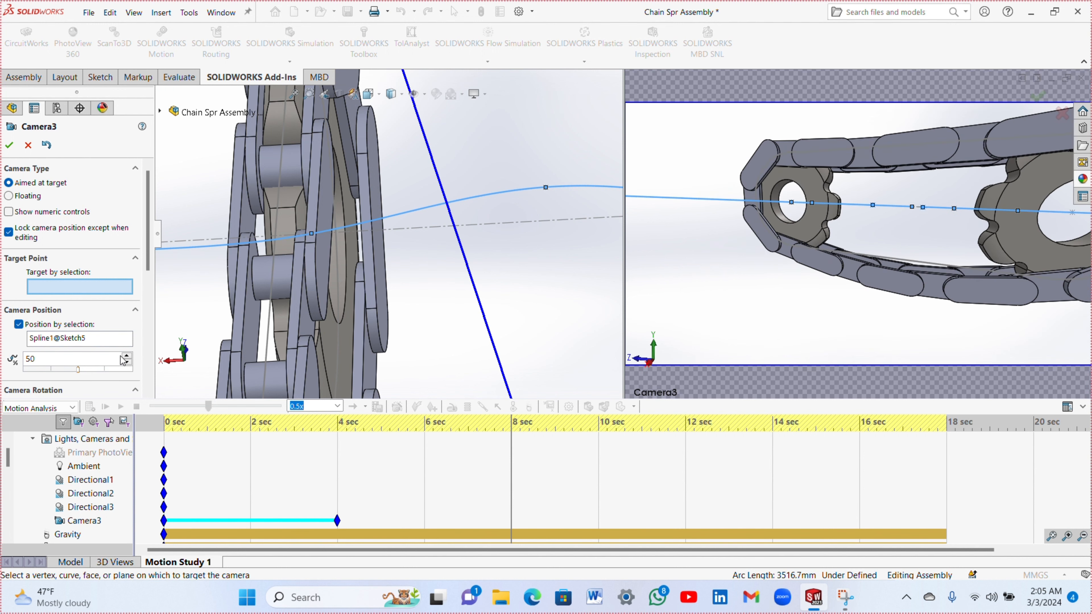
click(294, 94)
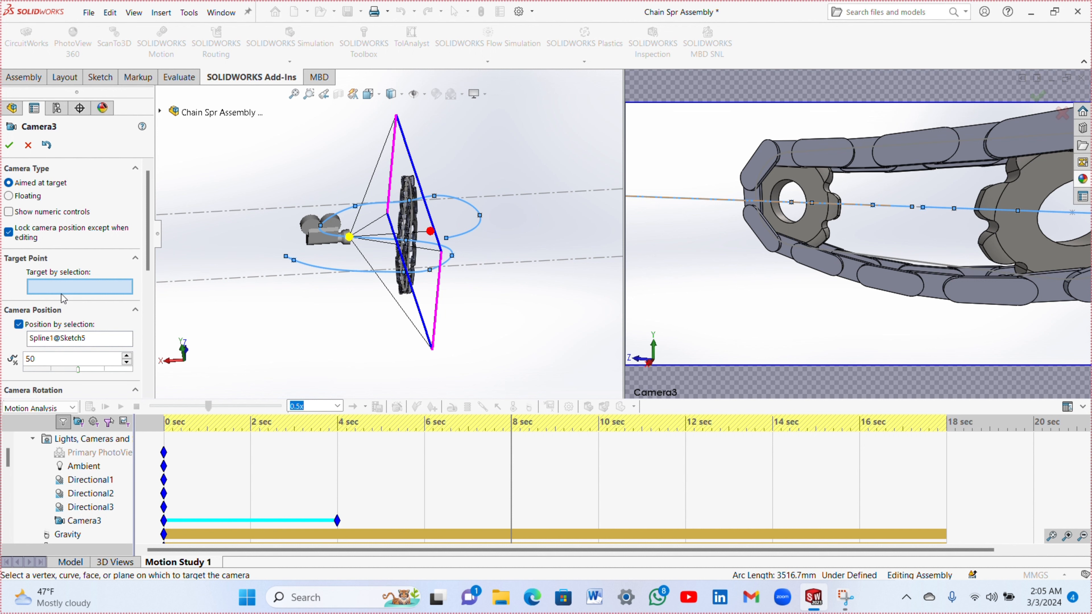
click(10, 146)
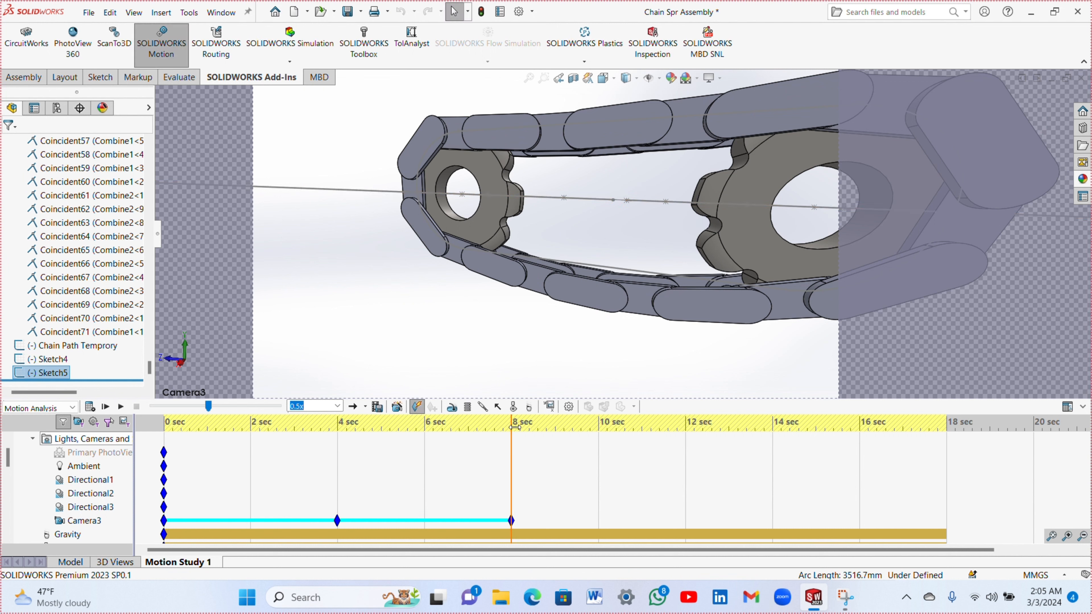
- Copy Camera3's 8-second key point to 10 seconds to hold the camera in place between them
drag(515, 426, 771, 442)
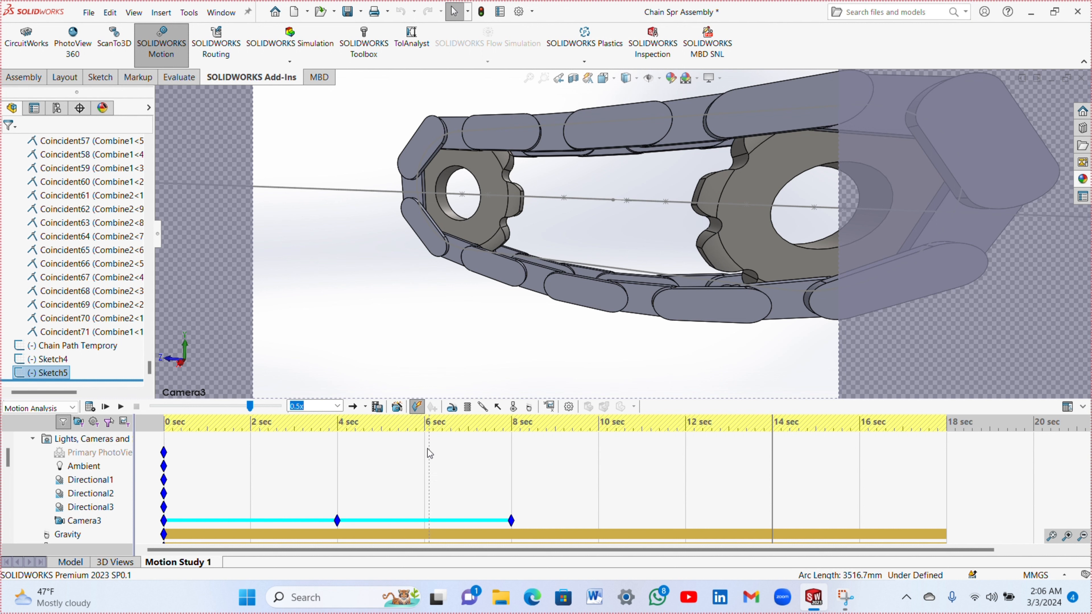
drag(767, 426, 604, 435)
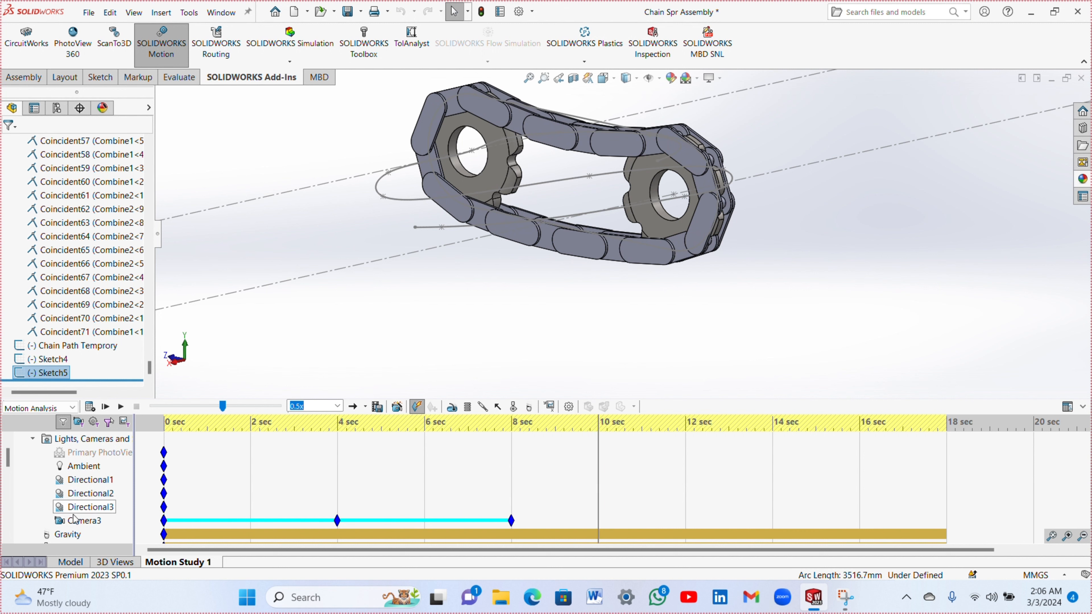
right_click(511, 522)
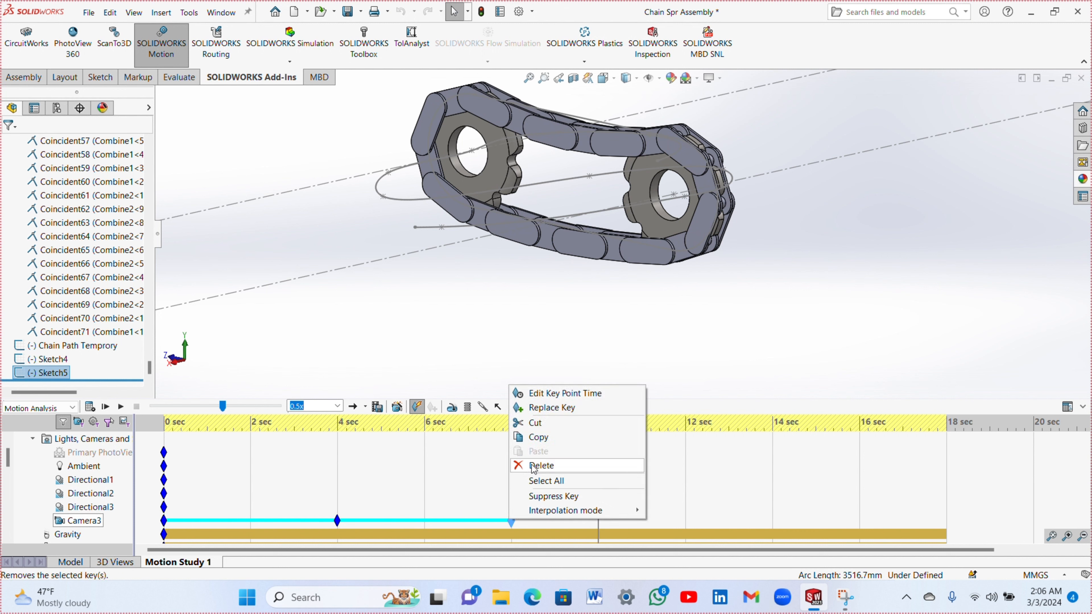
click(543, 438)
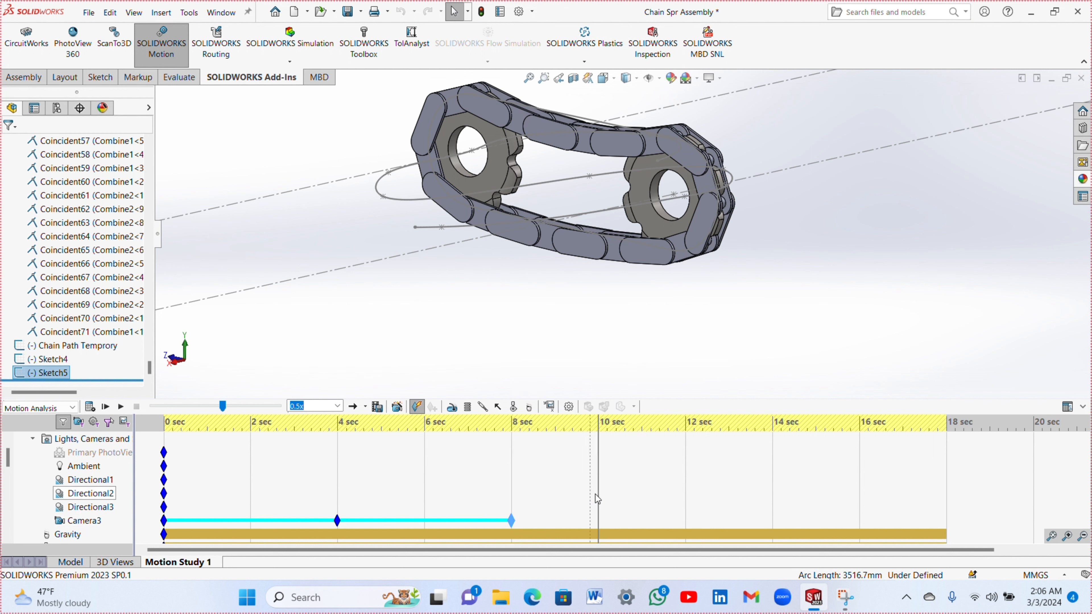
right_click(599, 516)
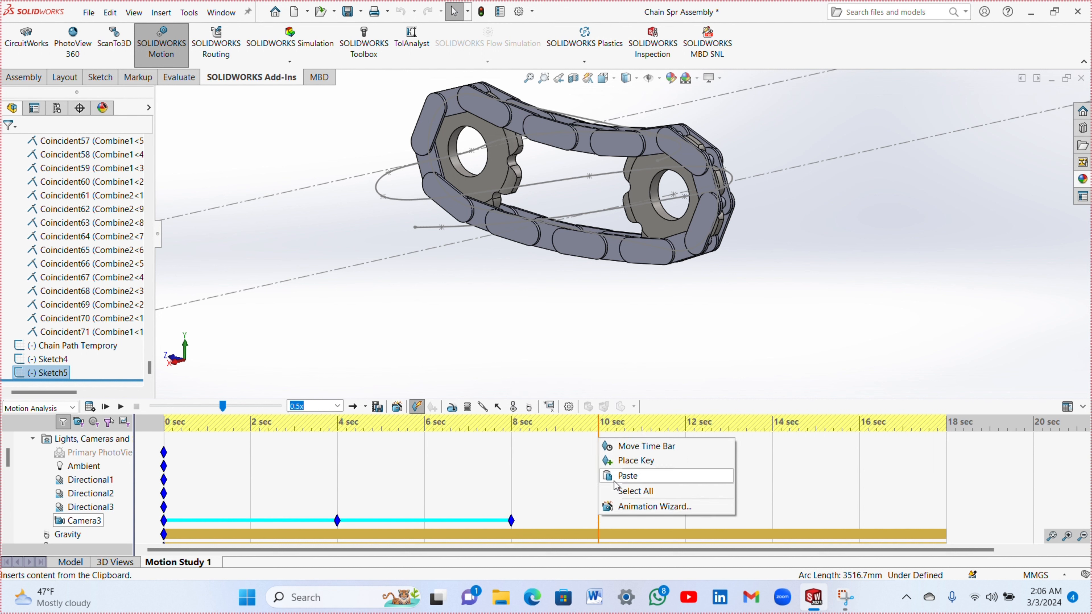
click(627, 476)
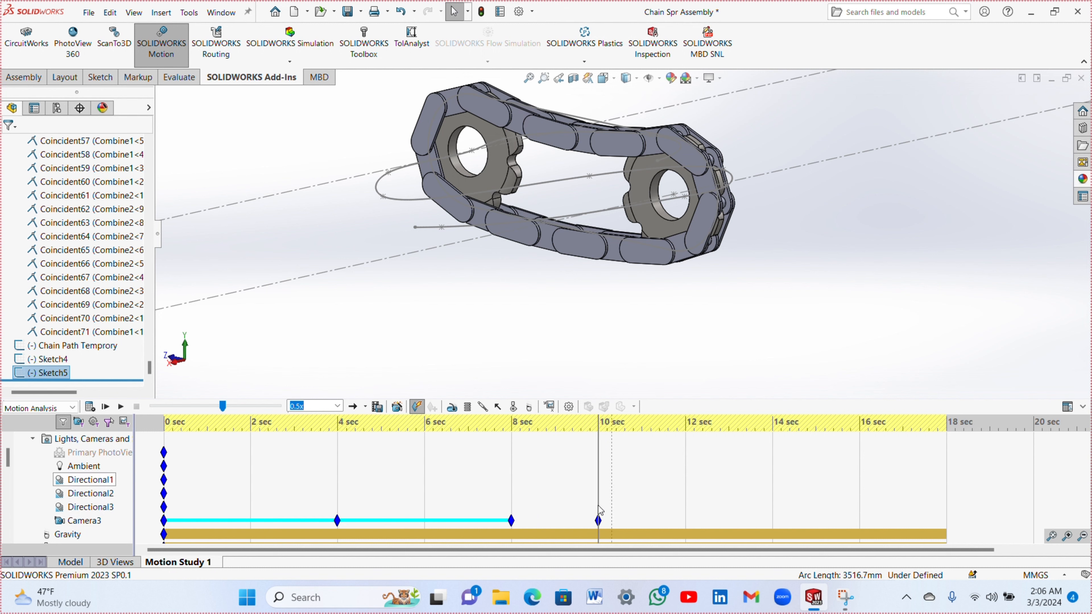
- Set Camera3's position to 26 percent along the spline at 12 seconds in the motion study
drag(594, 429, 687, 429)
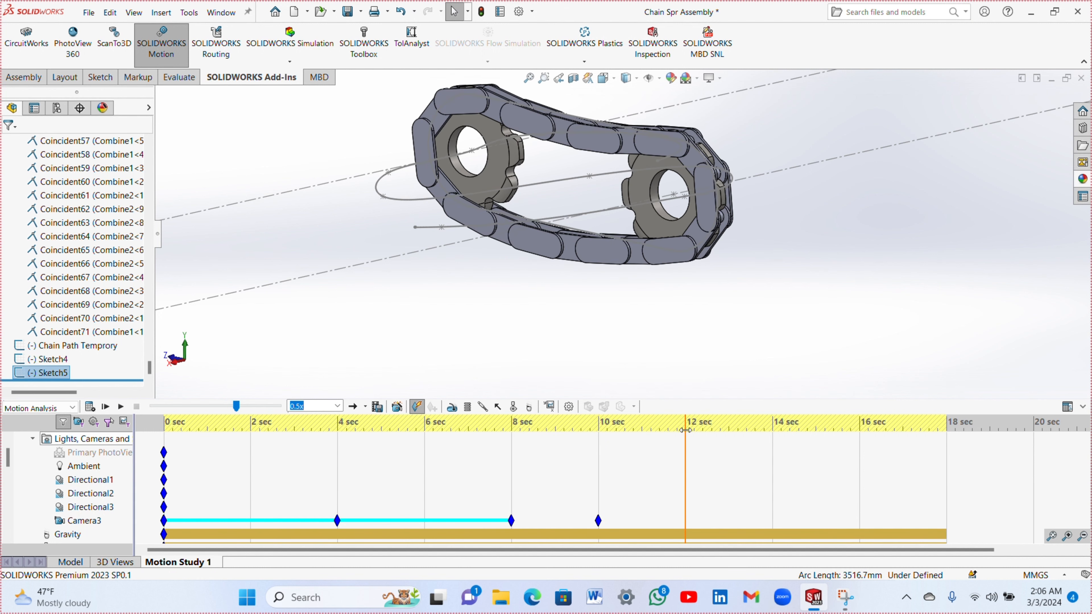
click(599, 521)
right_click(86, 522)
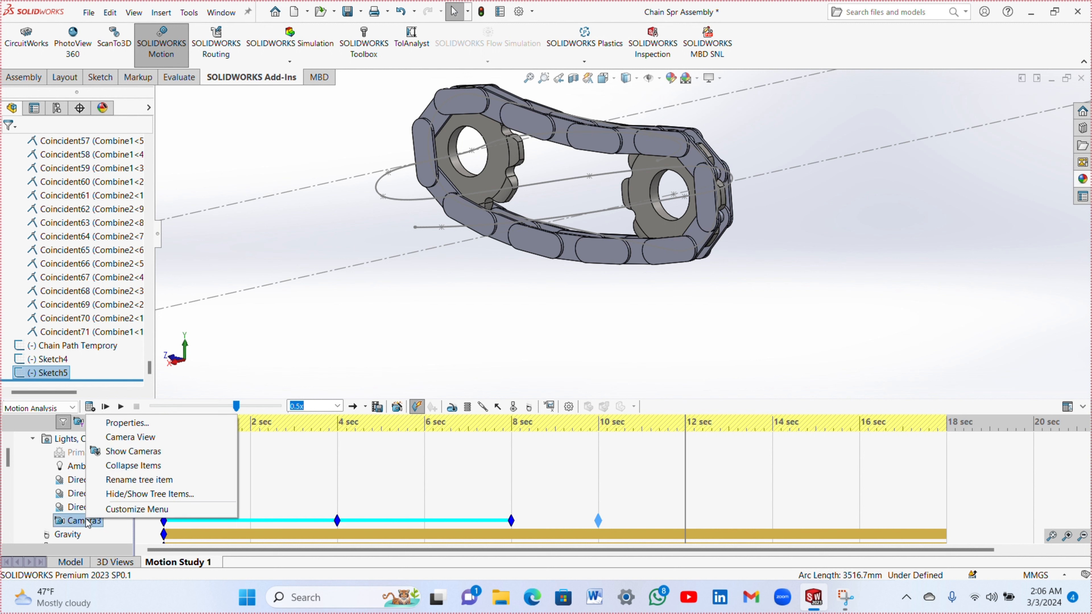
click(116, 424)
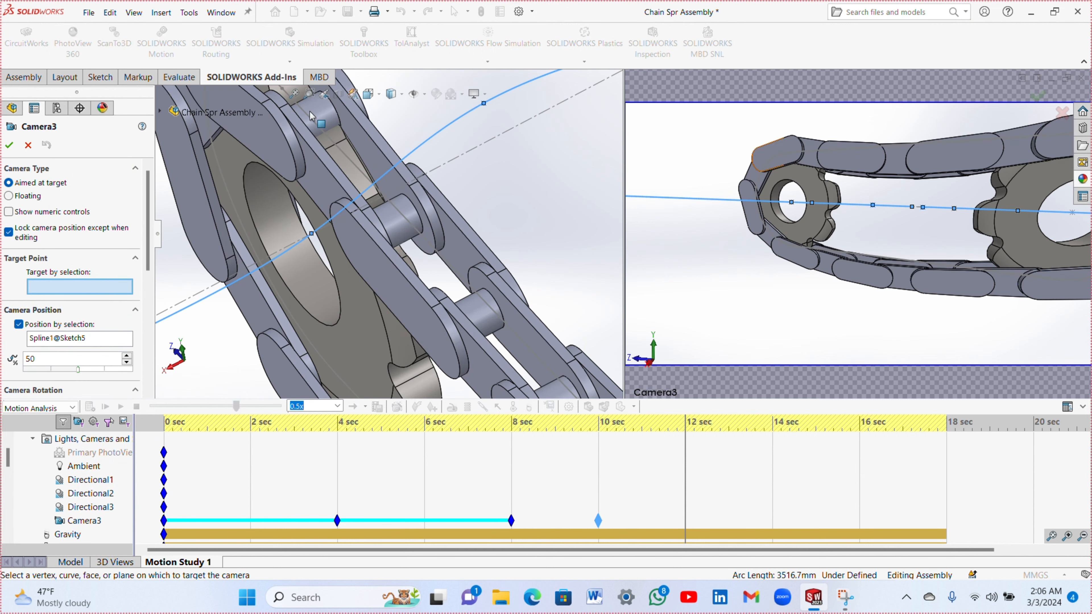
click(295, 93)
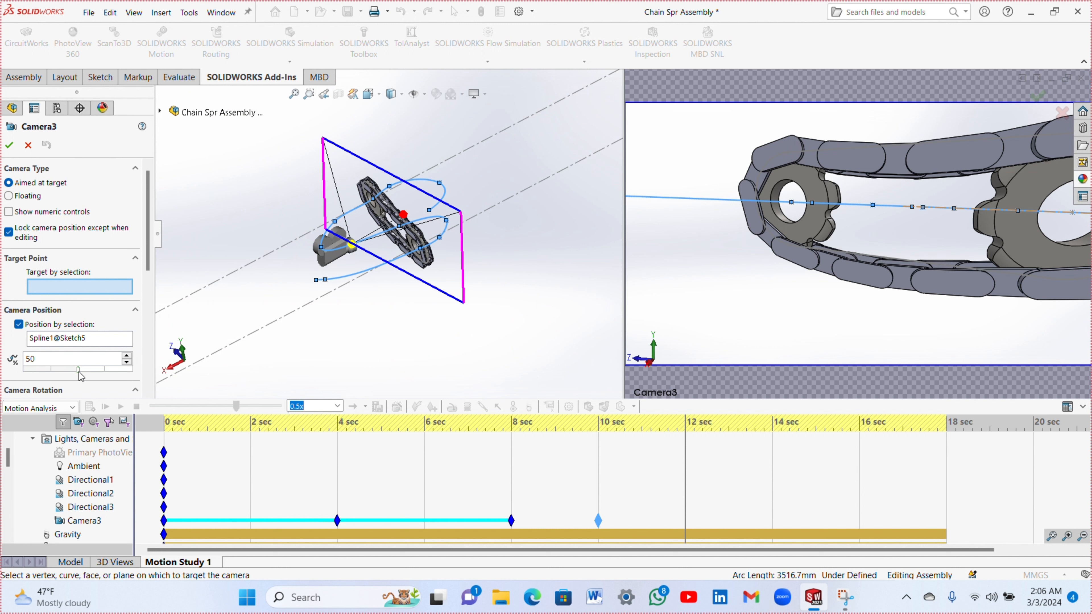
drag(78, 370, 53, 371)
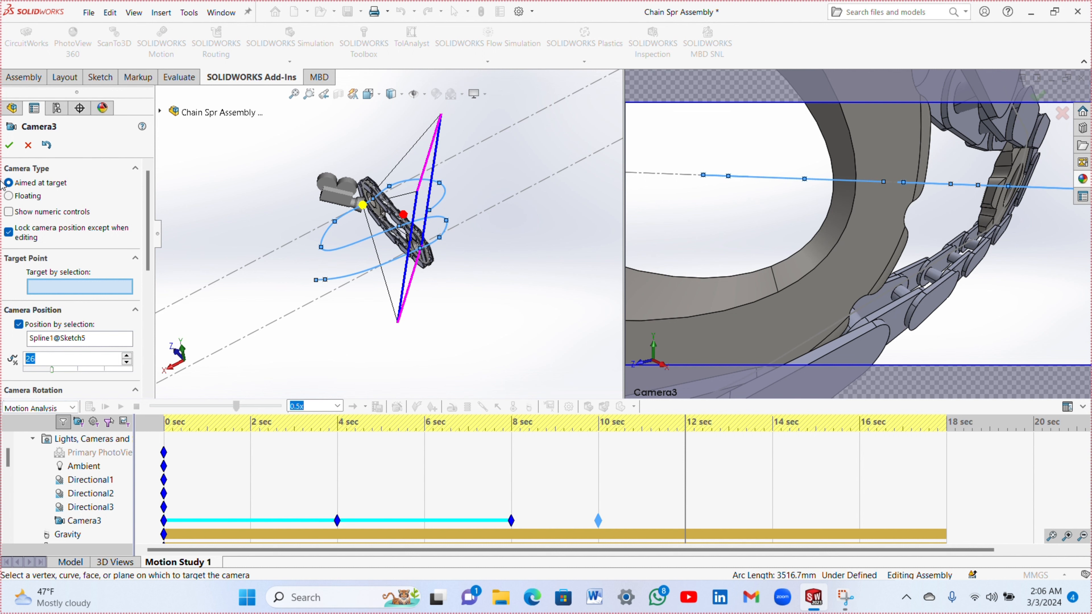
click(9, 145)
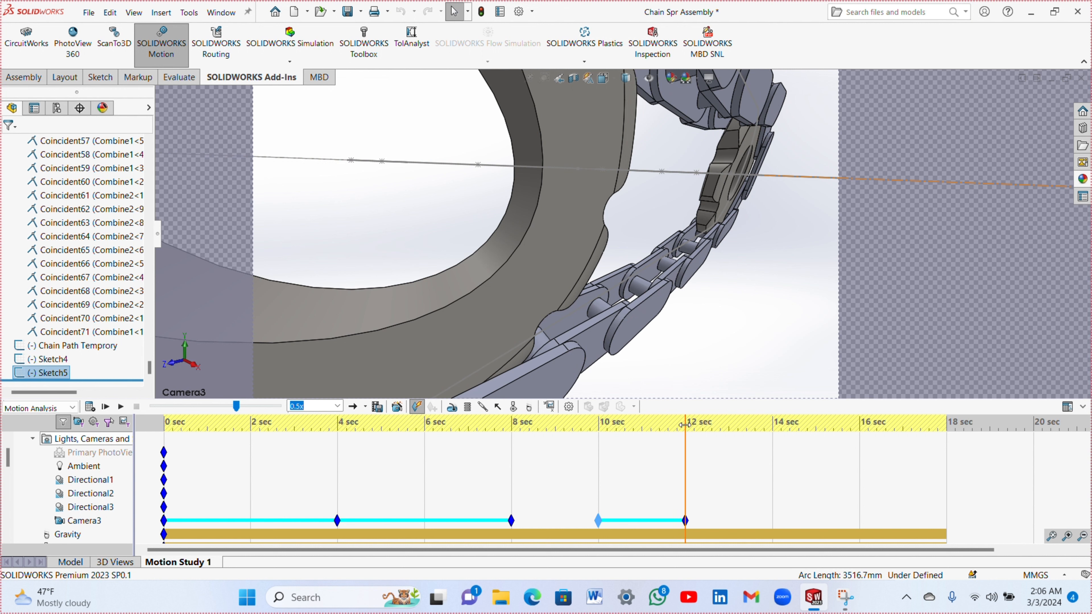
- Copy Camera3's 12-second key point to about 12.9 seconds to hold that camera position briefly
drag(685, 425, 810, 434)
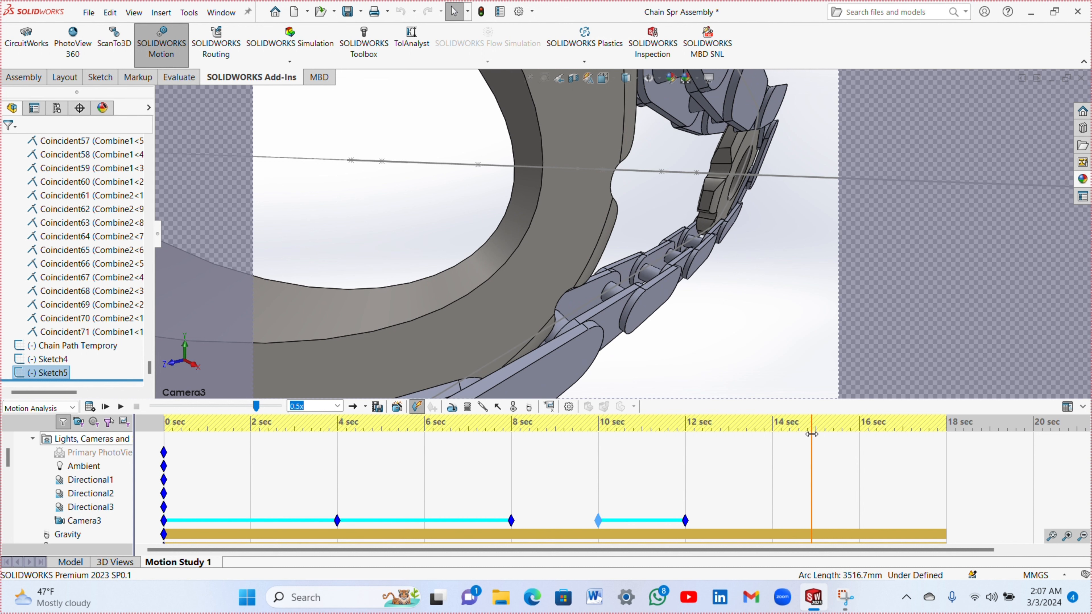
drag(811, 434, 723, 438)
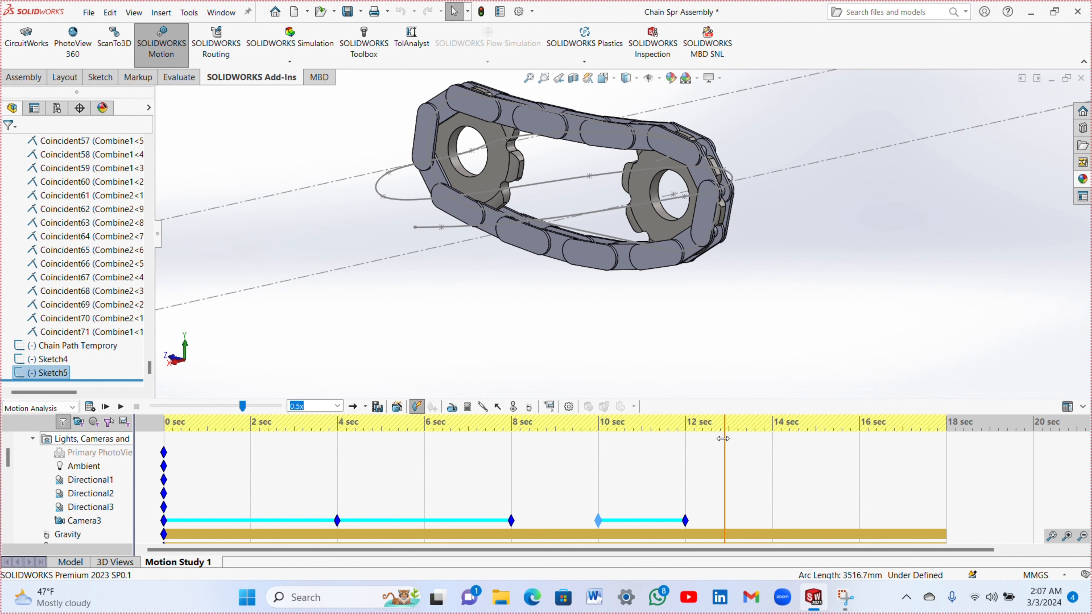
click(724, 508)
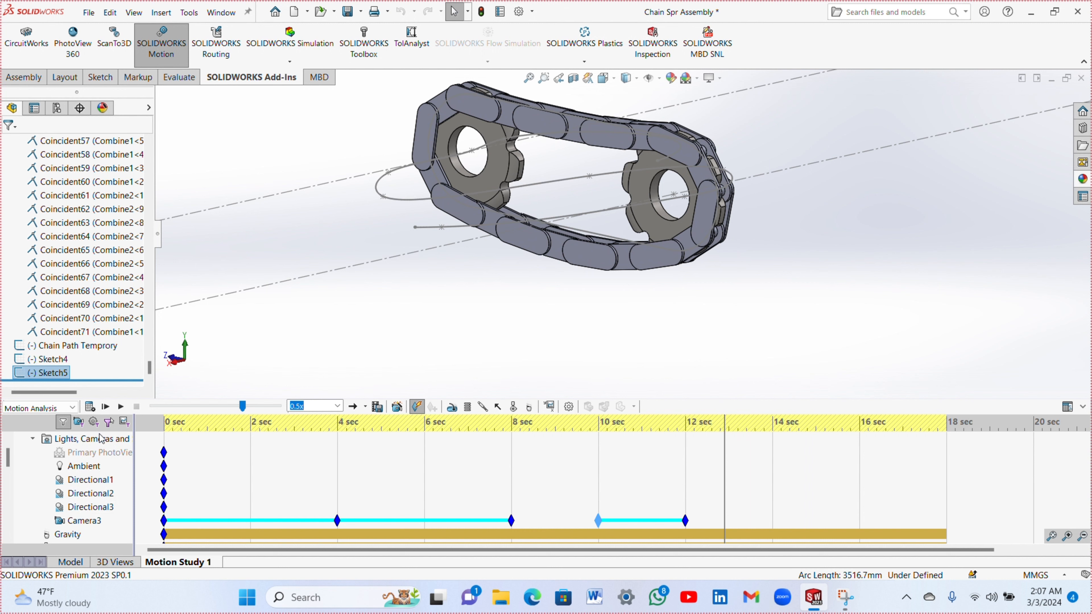
right_click(685, 521)
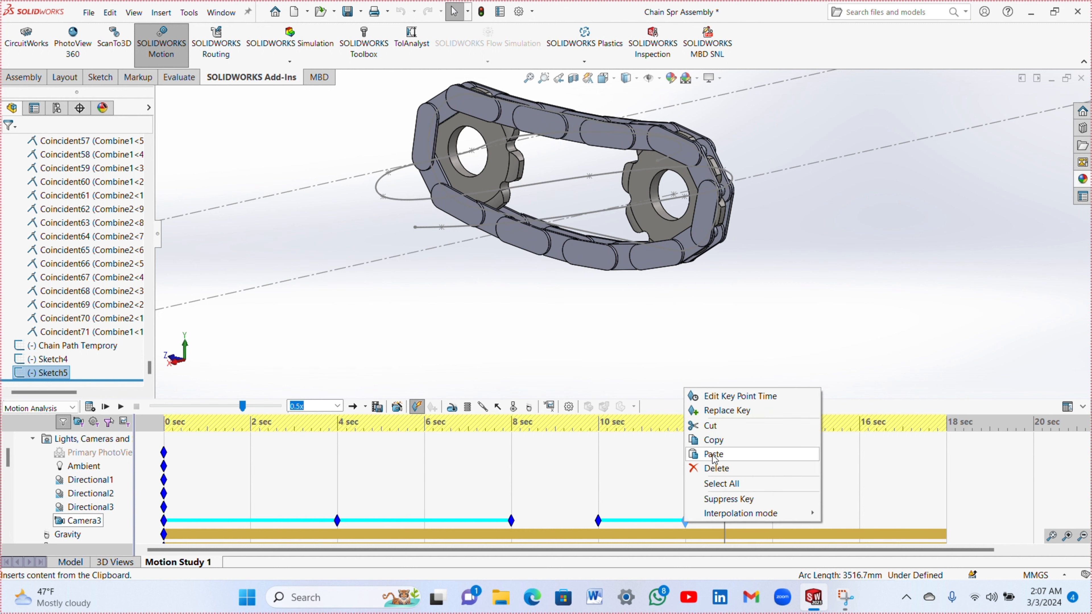
click(714, 440)
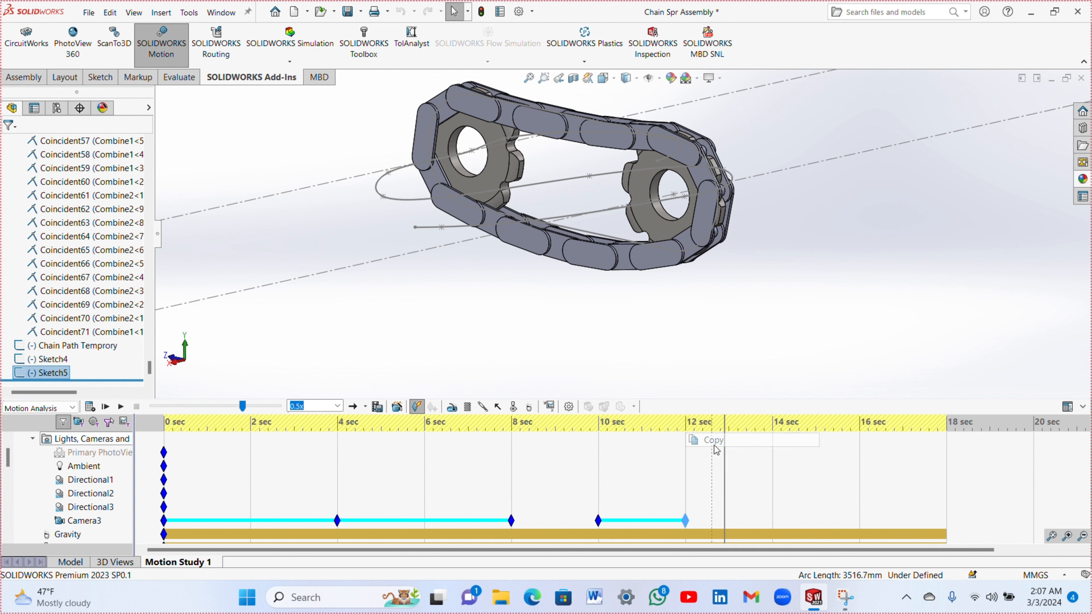
right_click(729, 512)
click(735, 473)
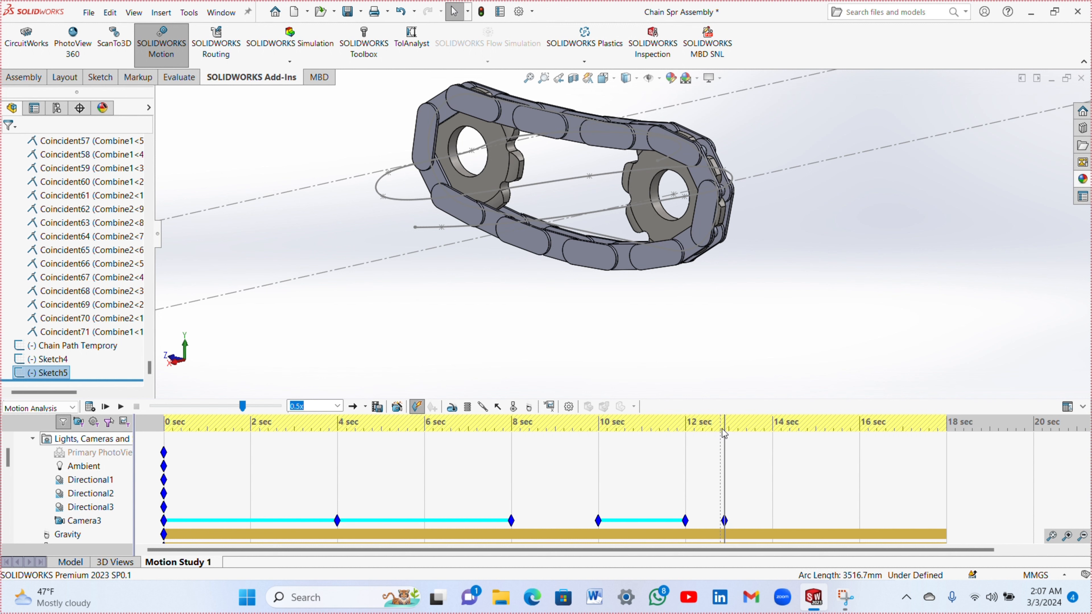
- Set Camera3's position to 0 percent along the spline at 18 seconds in the motion study
drag(724, 433, 946, 466)
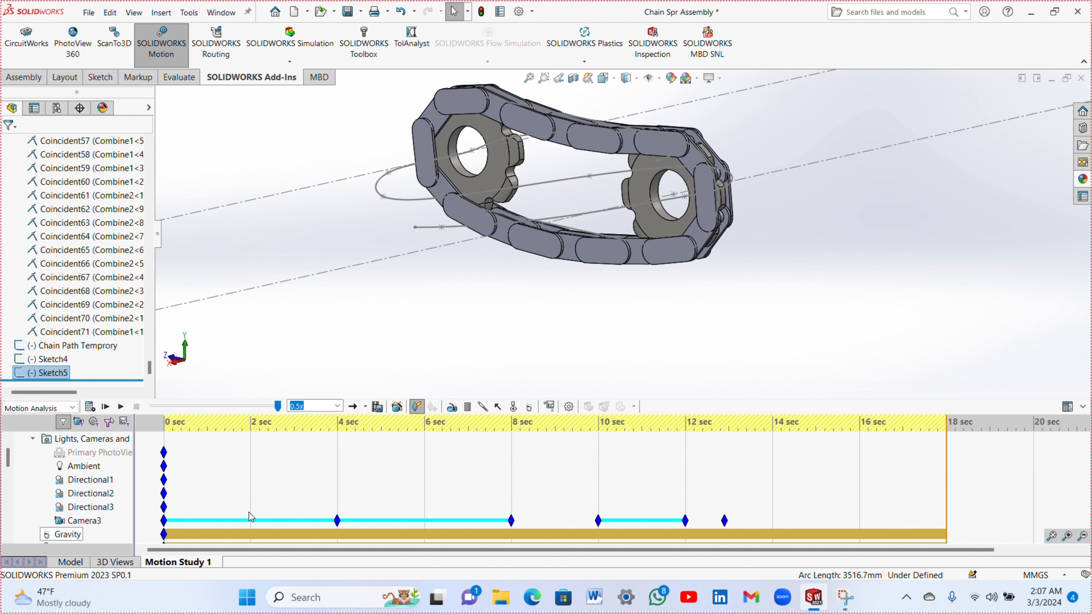
right_click(80, 522)
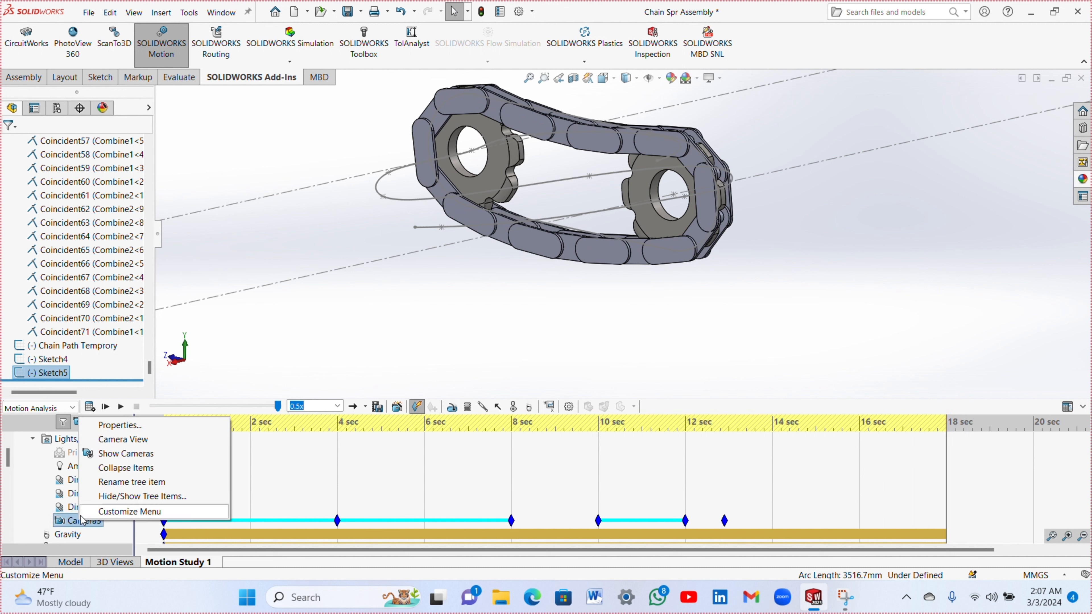
click(123, 424)
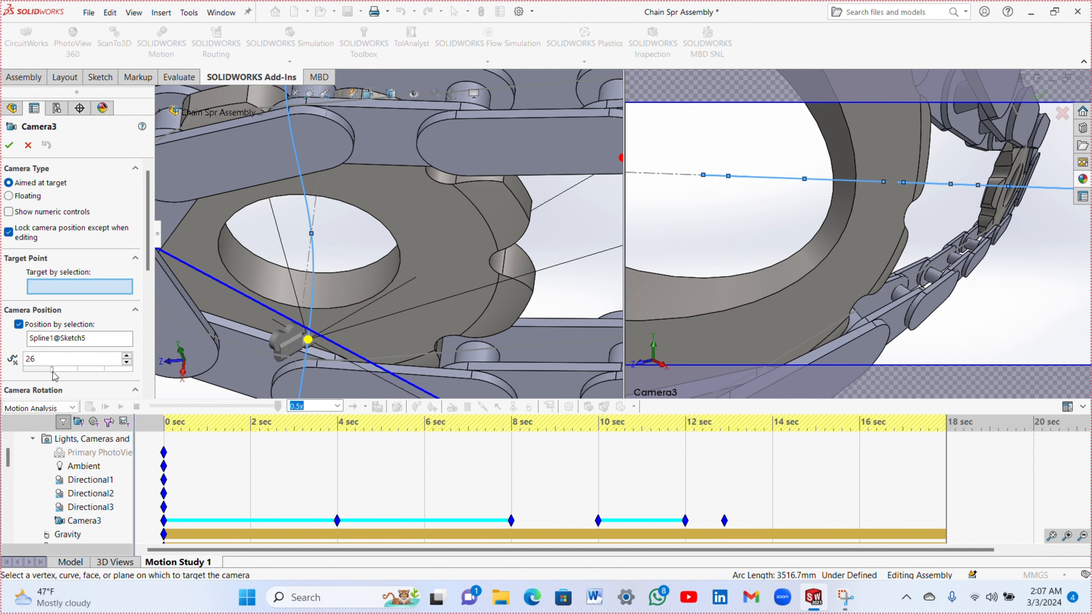
drag(54, 376, 24, 379)
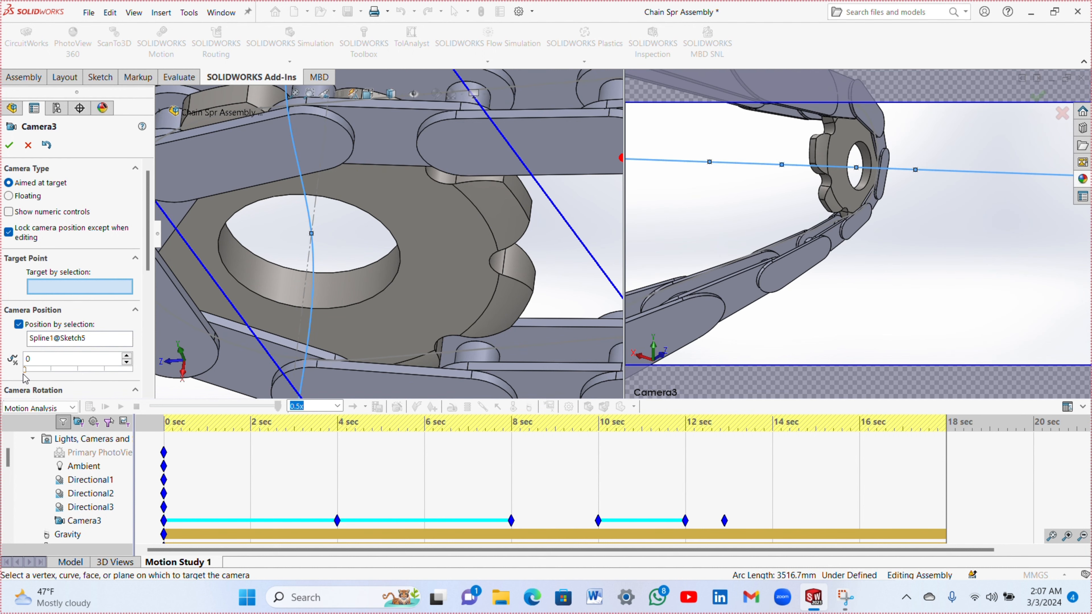
click(295, 94)
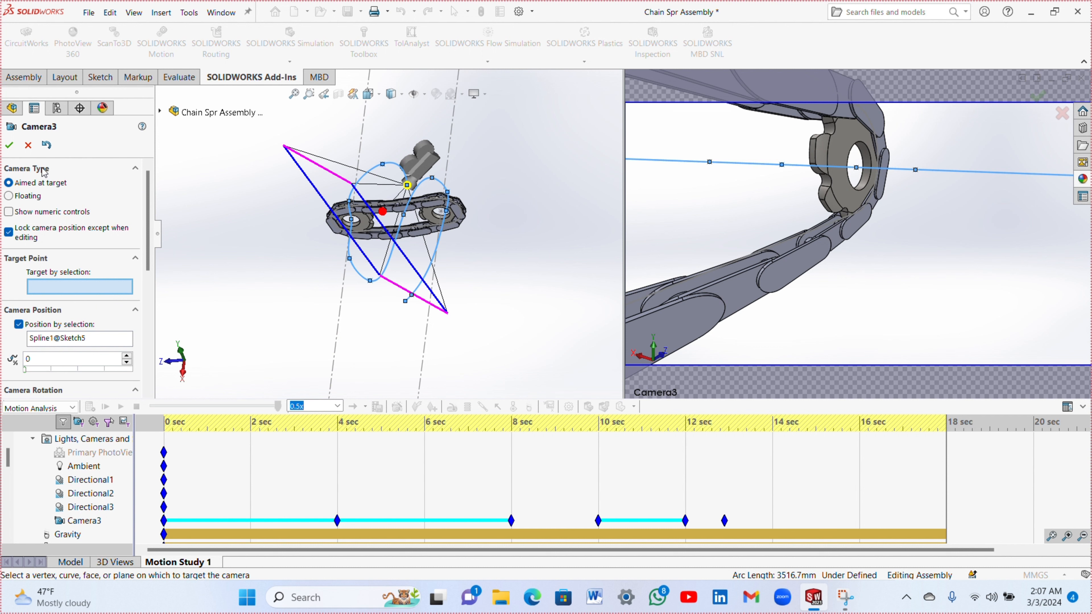
click(5, 150)
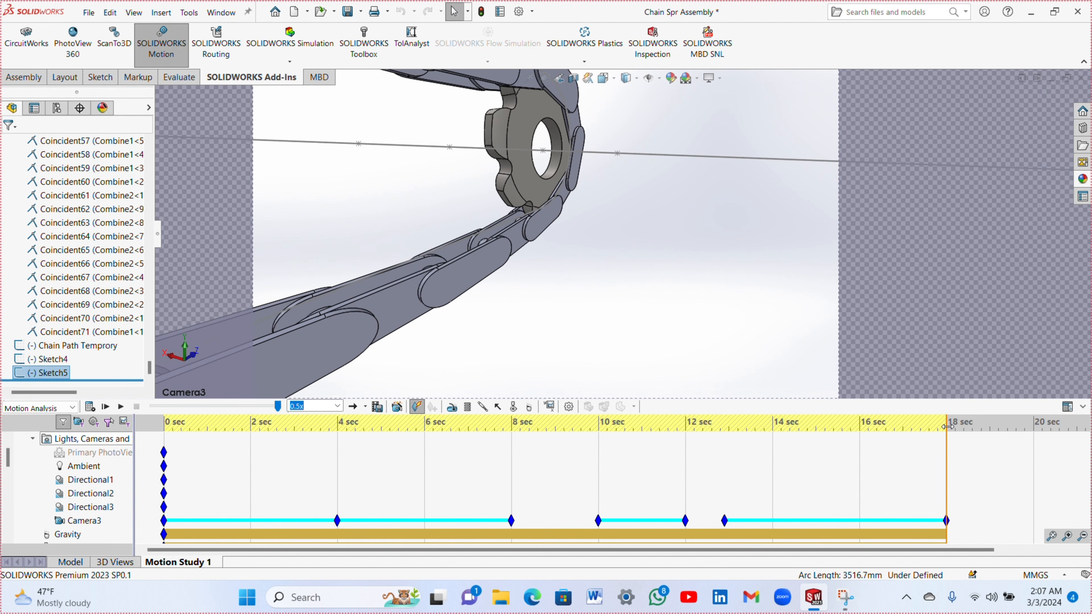
- Switch the orientation key point at 0 seconds to Camera View so the animation is seen through Camera3
drag(948, 448, 167, 435)
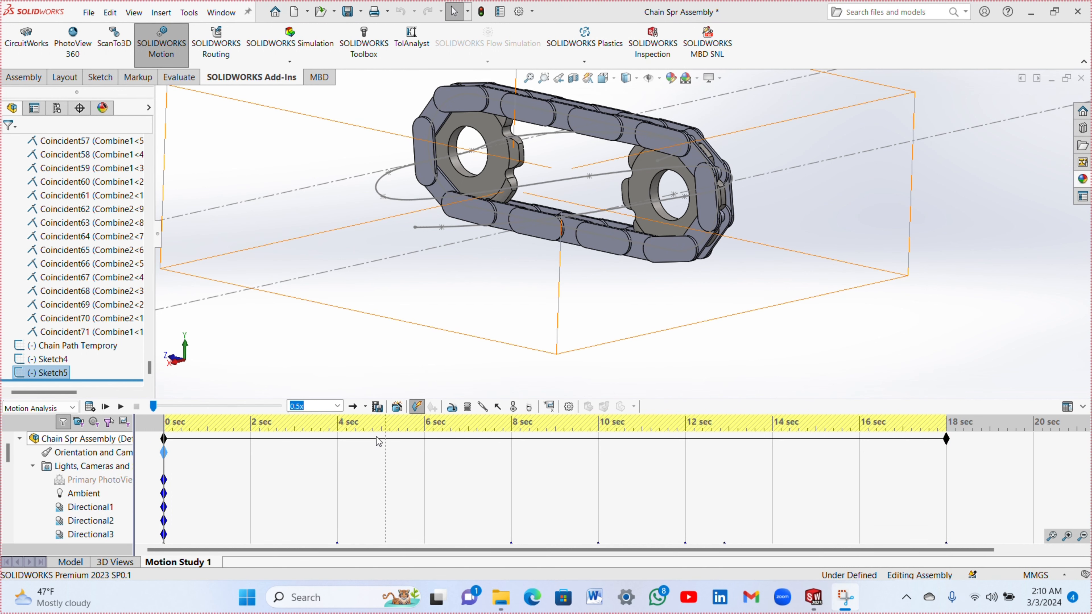
drag(257, 399, 287, 287)
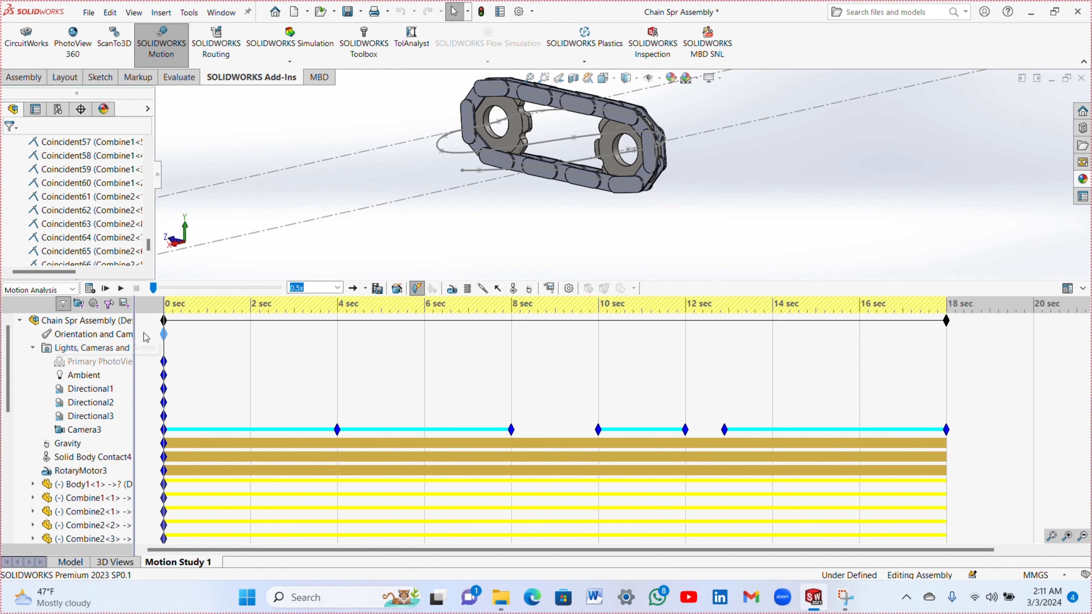
right_click(163, 336)
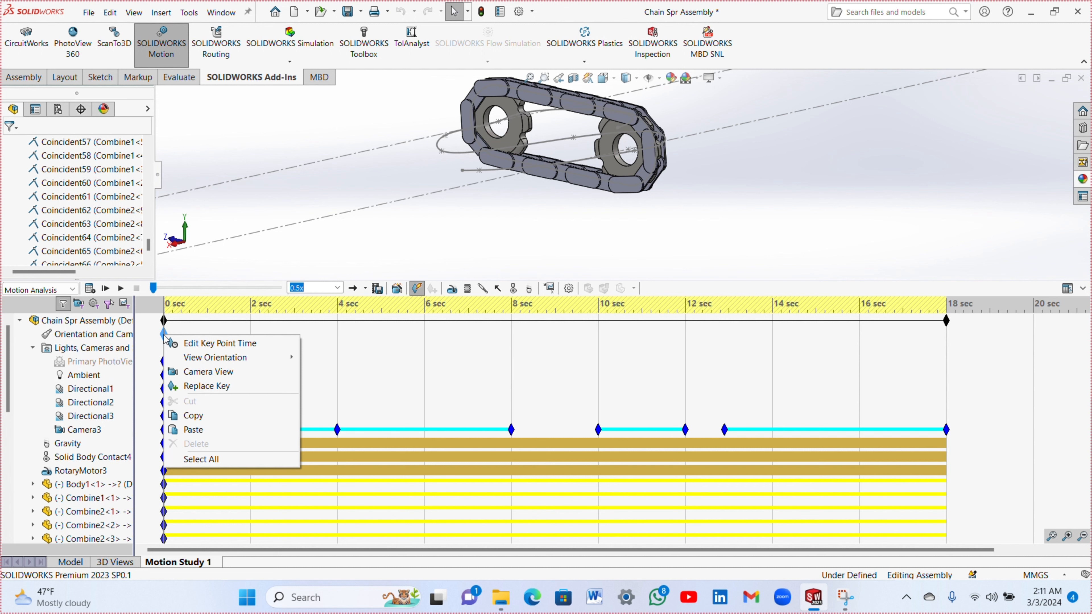
click(189, 371)
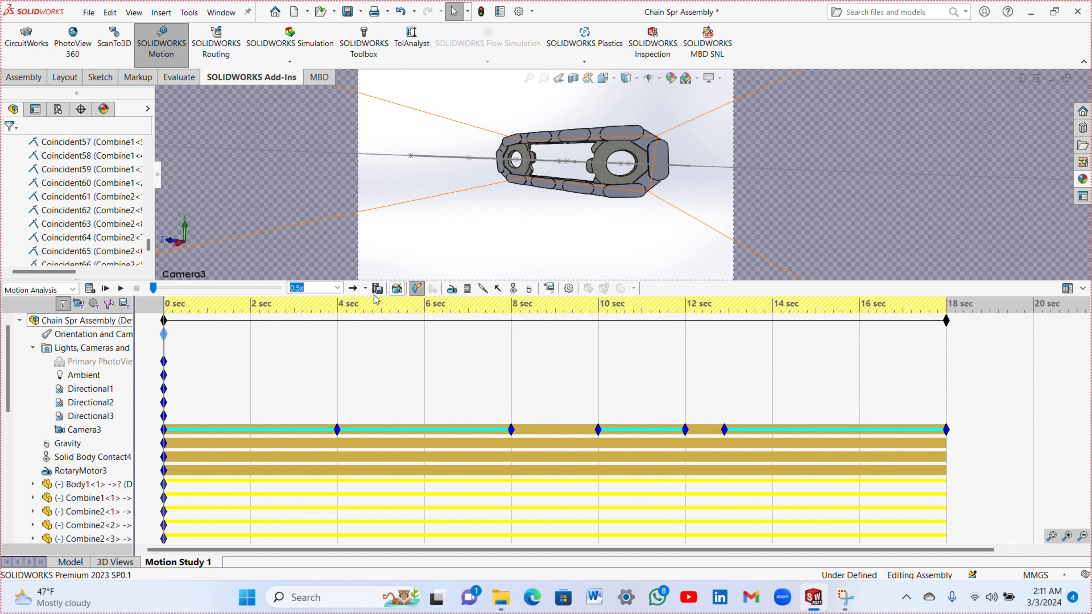
- Play back the motion study to review the chain and camera movement, and return the timeline to 0 seconds
click(120, 289)
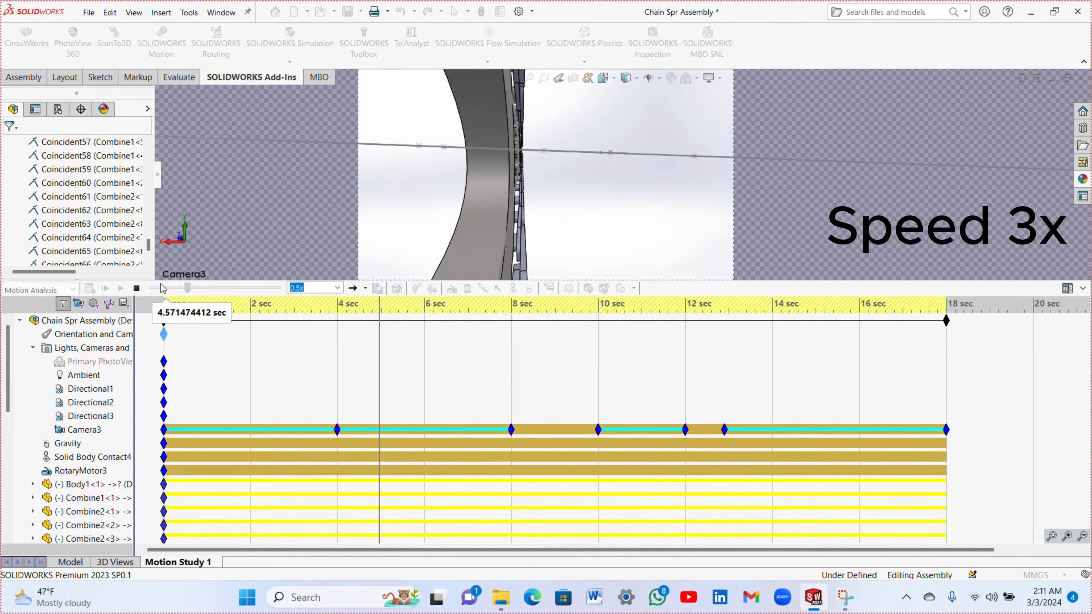
drag(158, 281, 128, 452)
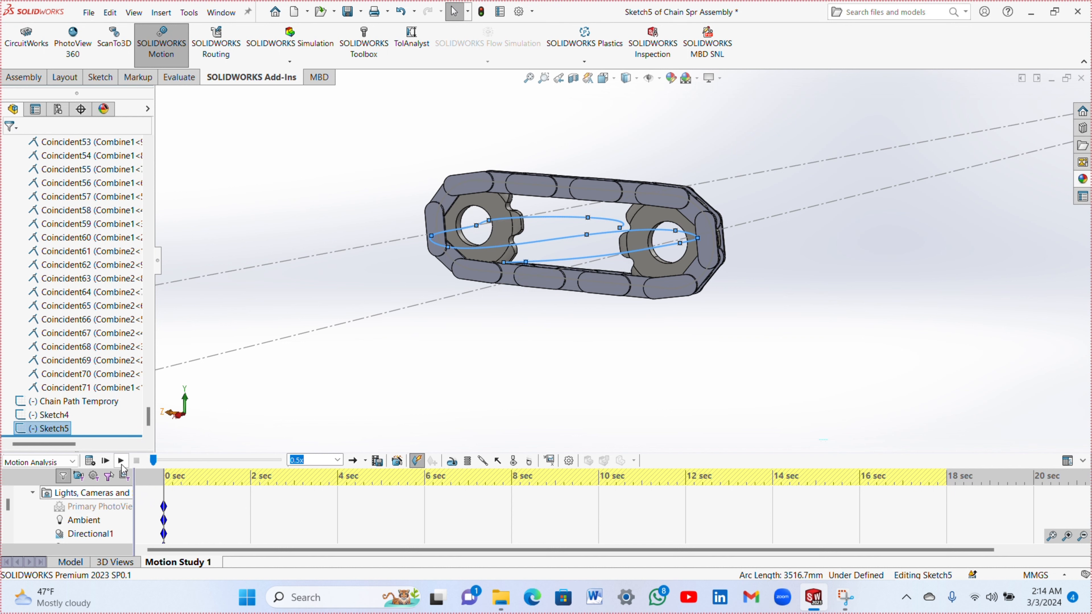
click(121, 461)
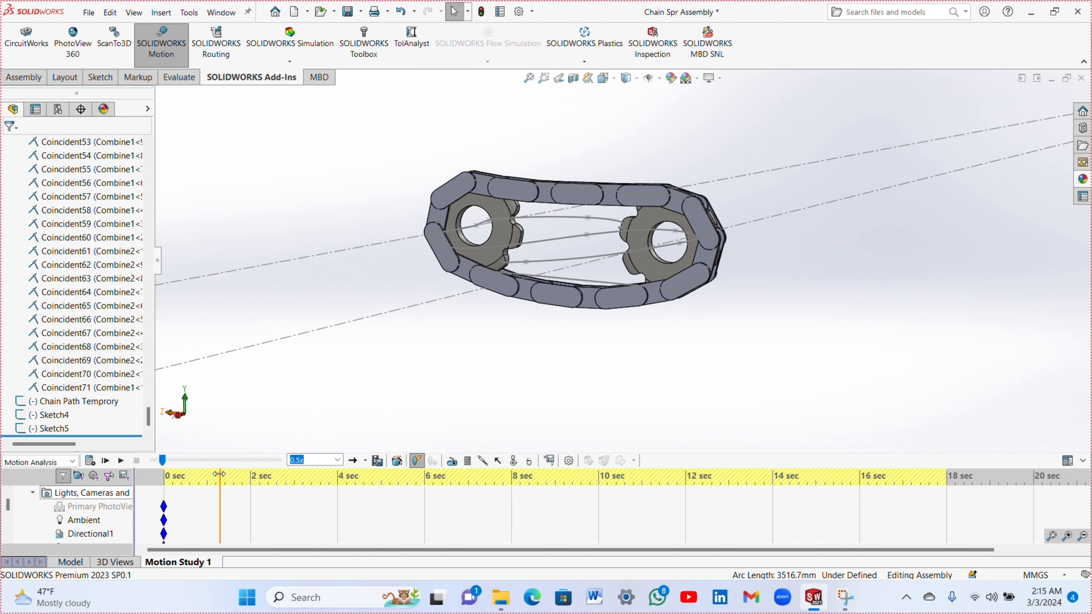
drag(219, 474, 141, 477)
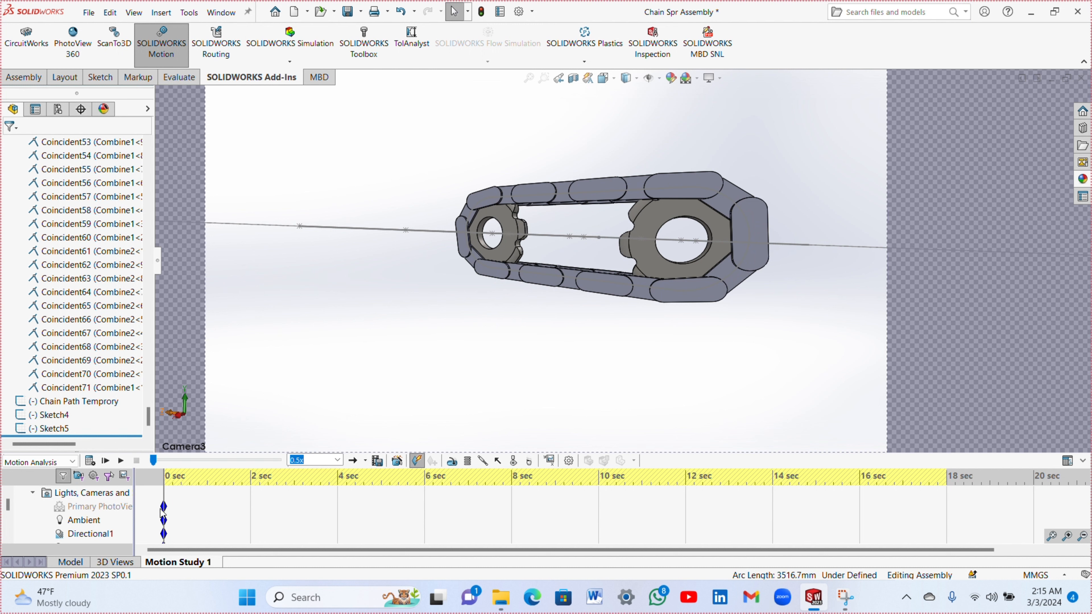
- Toggle Camera View off and back on for the orientation key point at 0 seconds
drag(7, 511, 10, 507)
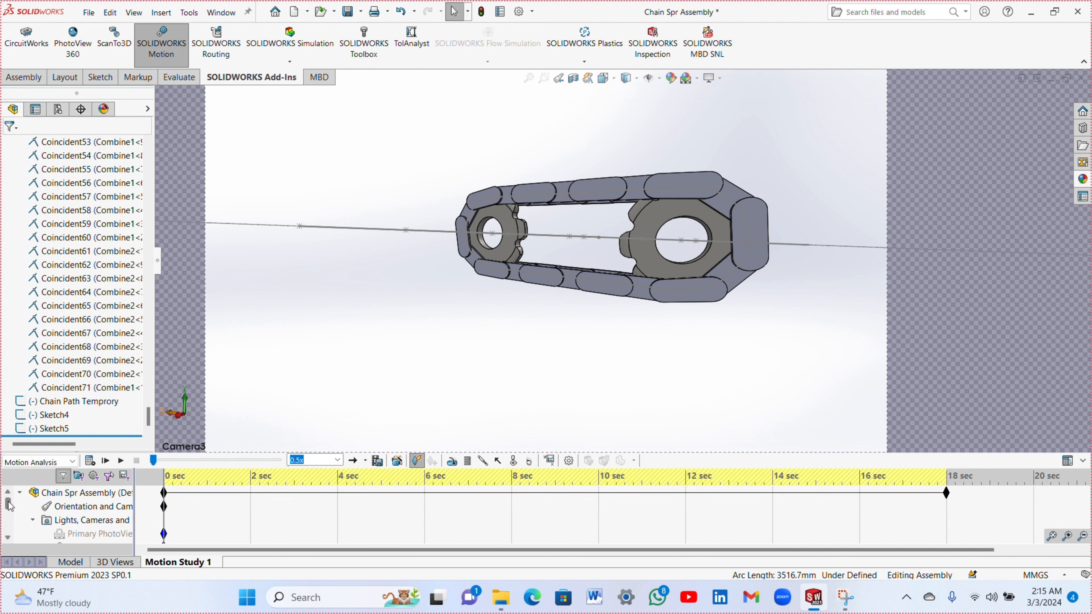
right_click(167, 508)
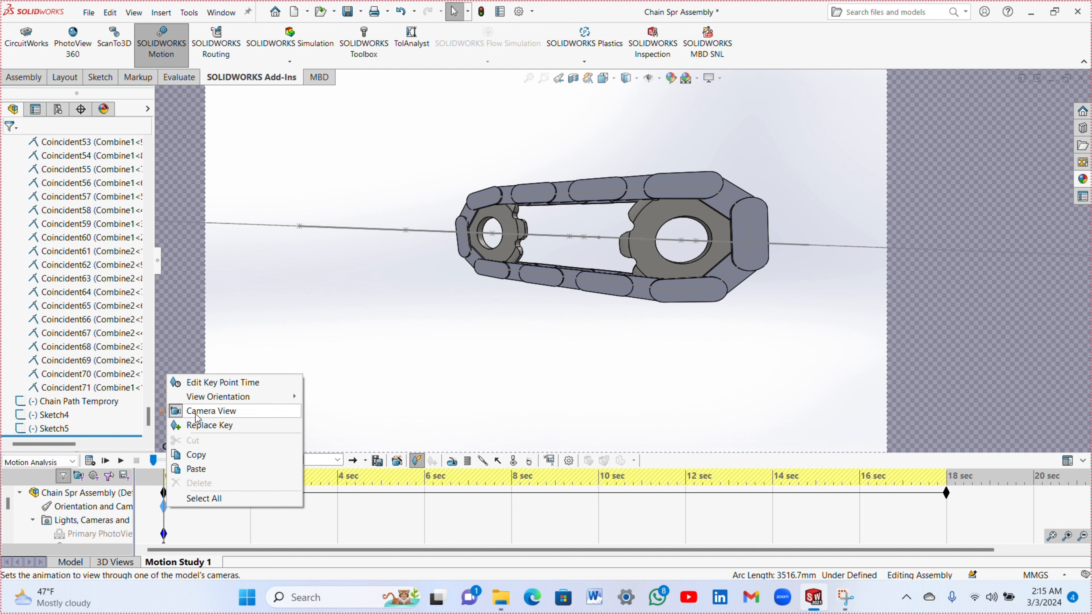
click(197, 413)
right_click(165, 512)
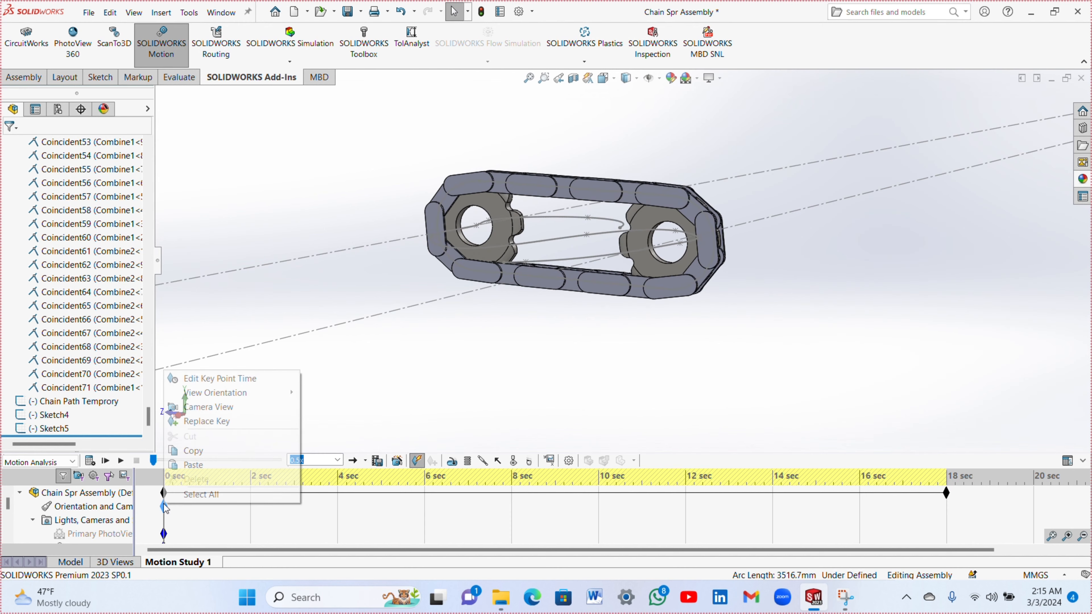
click(194, 409)
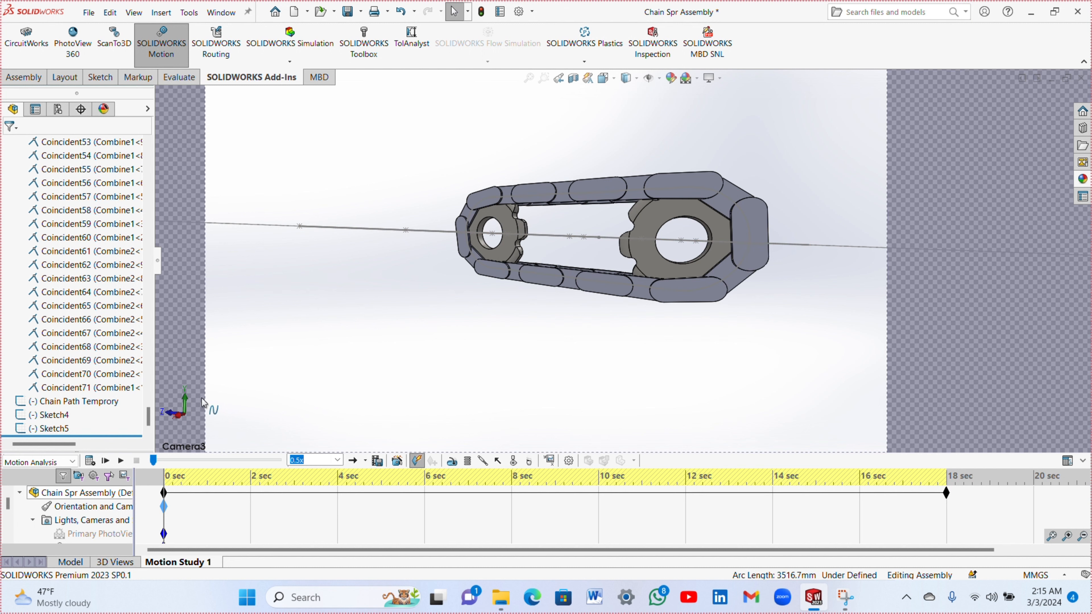
- Hide Sketch5, Sketch4 and the Chain Path Temprory sketch in the assembly
right_click(51, 428)
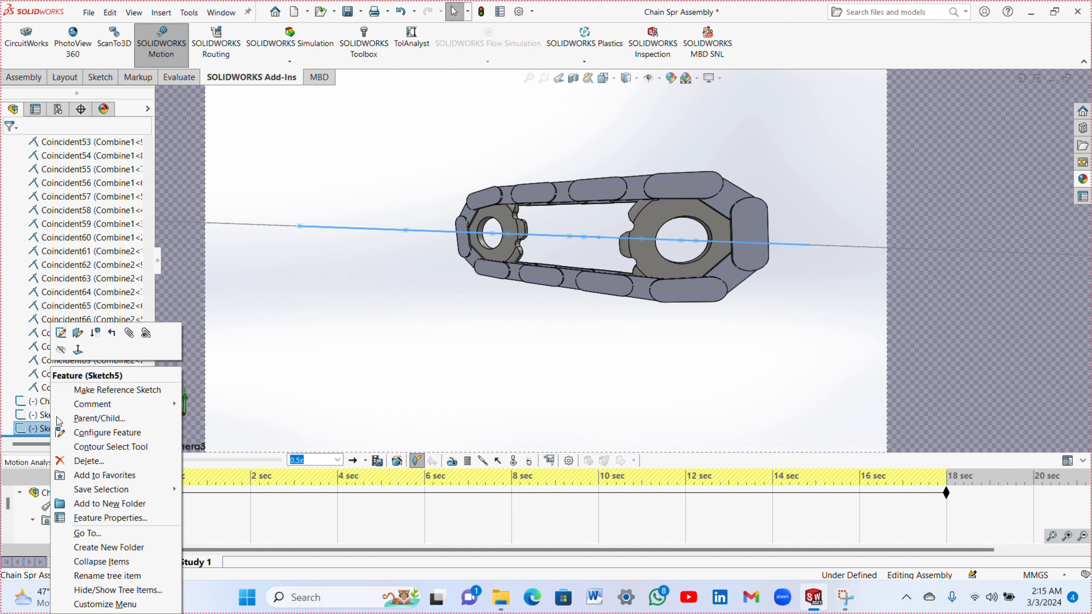
click(63, 349)
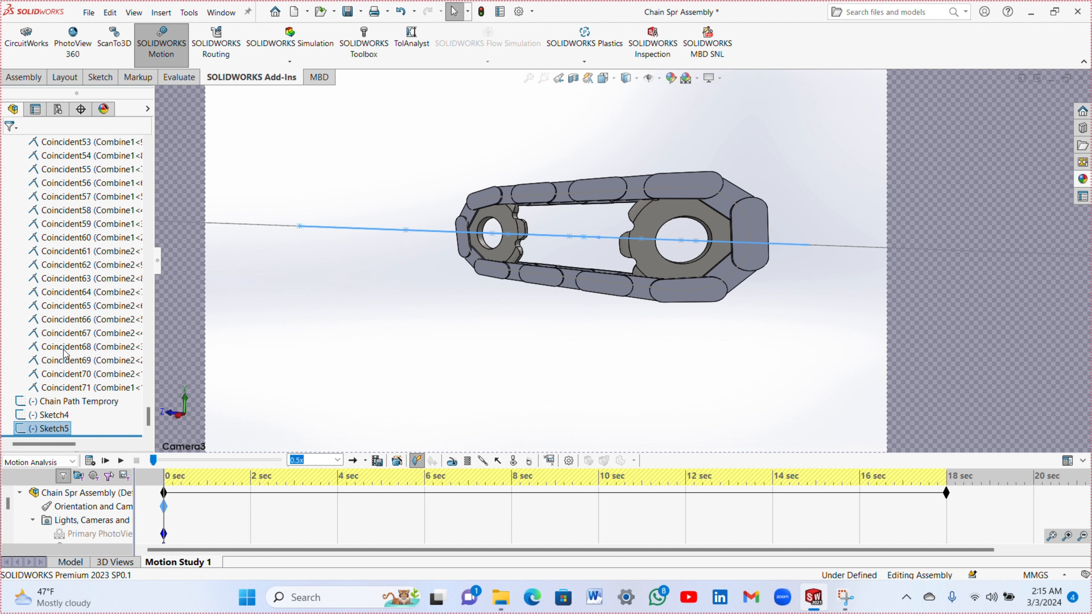
right_click(40, 415)
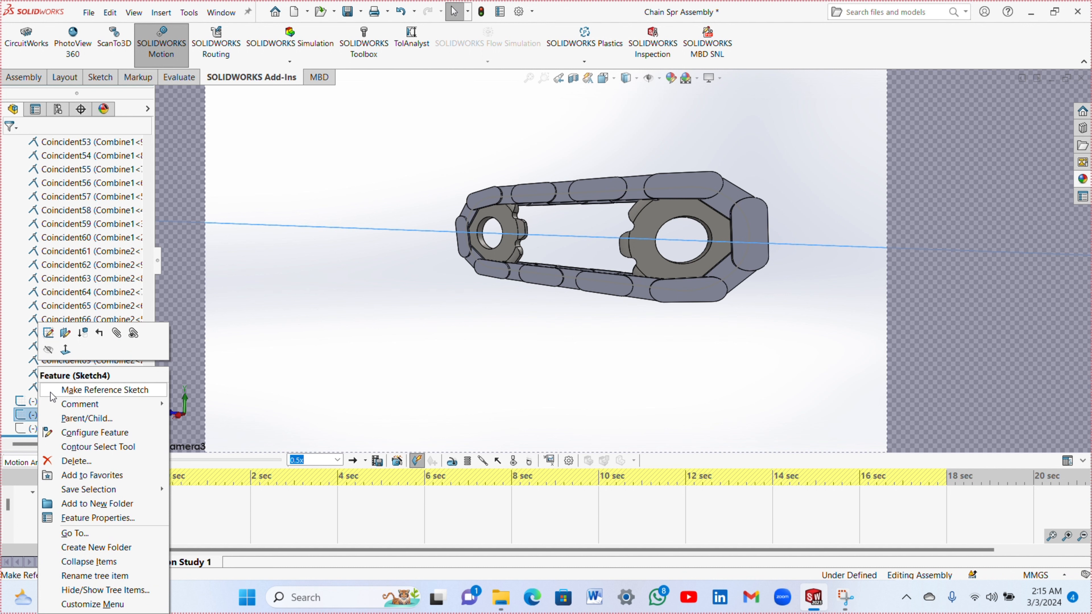
click(50, 351)
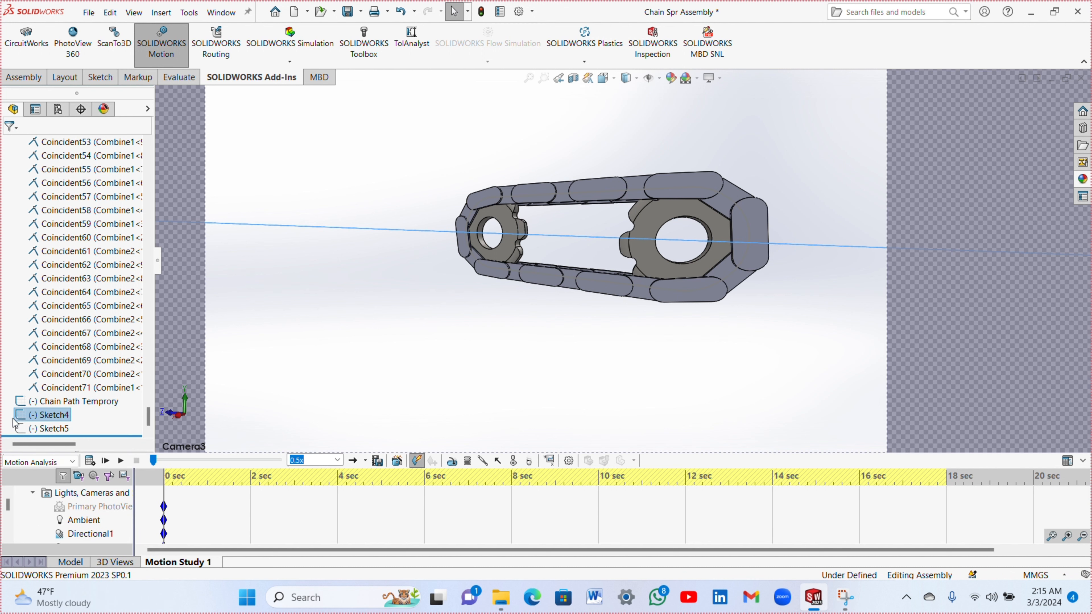
right_click(38, 401)
click(53, 353)
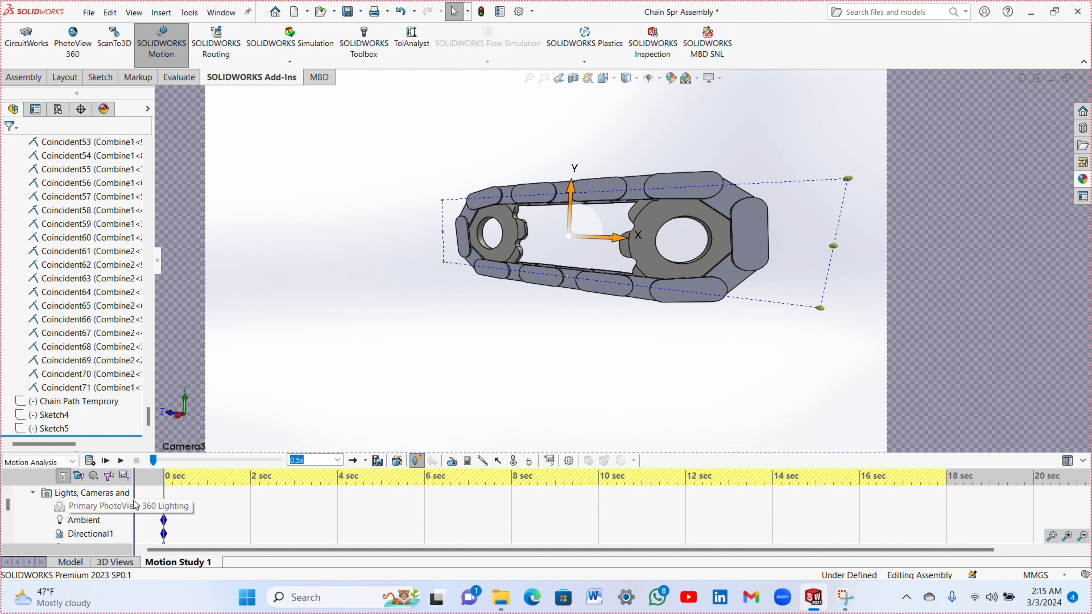
- Save the entire animation as the AVI file Chain Spr Assembly 1 at 1920 x 1080 and 7.5 frames per second with the Intel IYUV codec
click(382, 464)
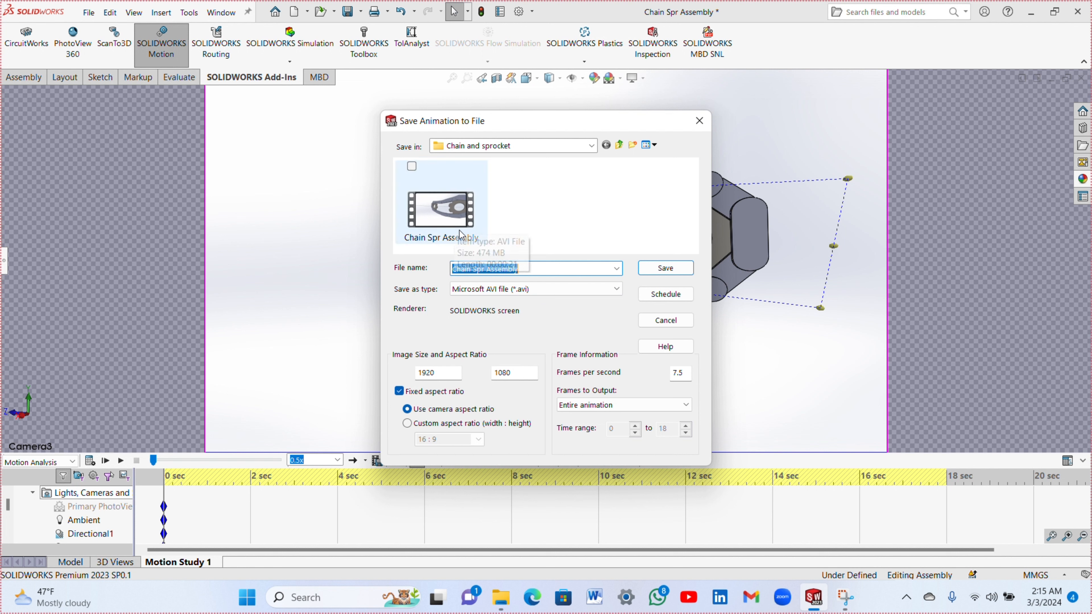
click(532, 269)
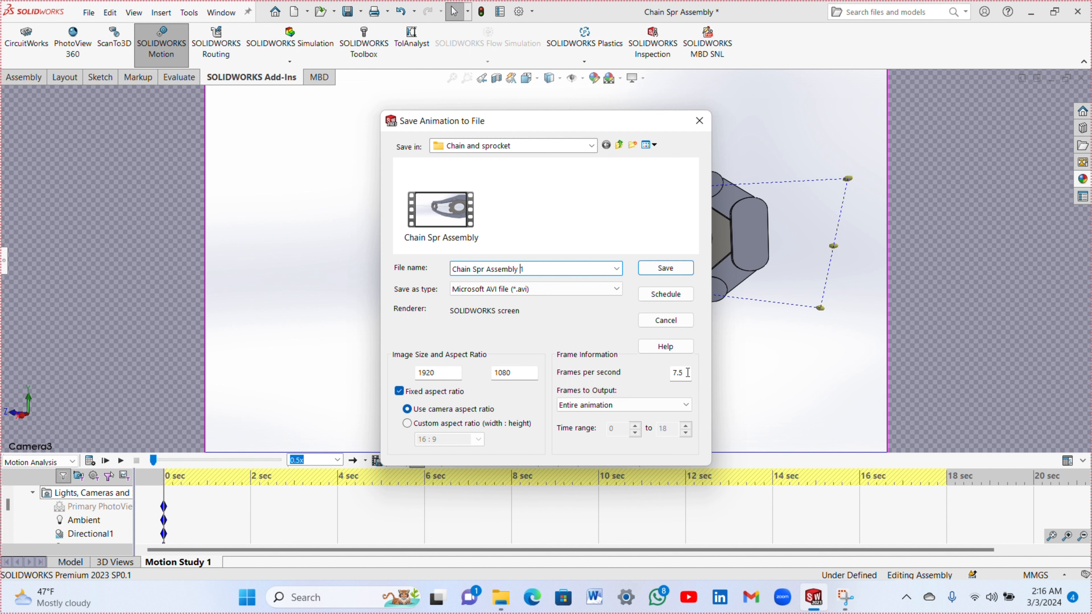
double_click(676, 374)
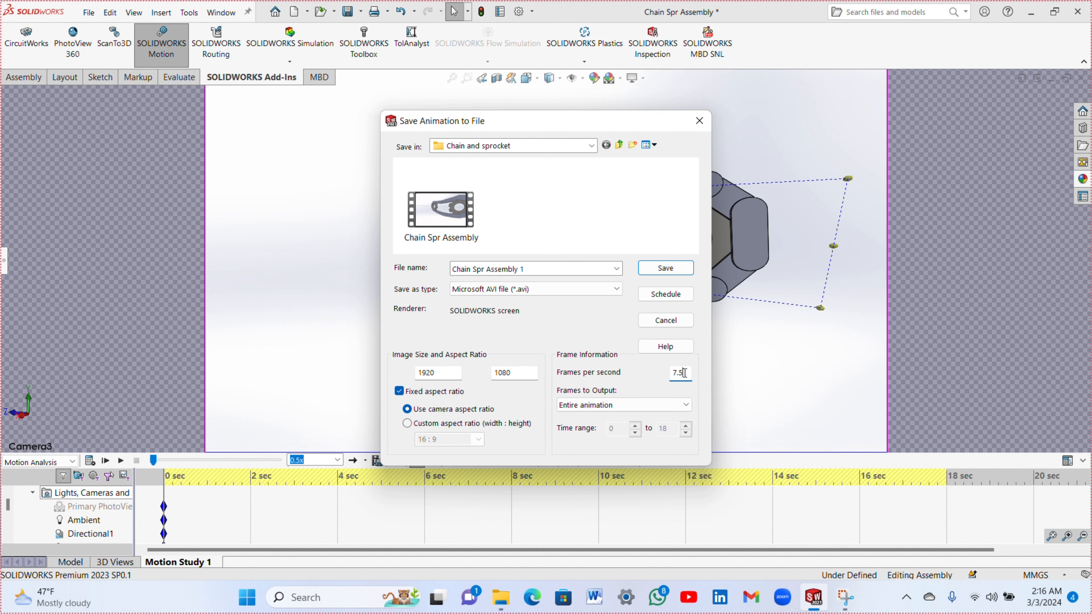
click(665, 272)
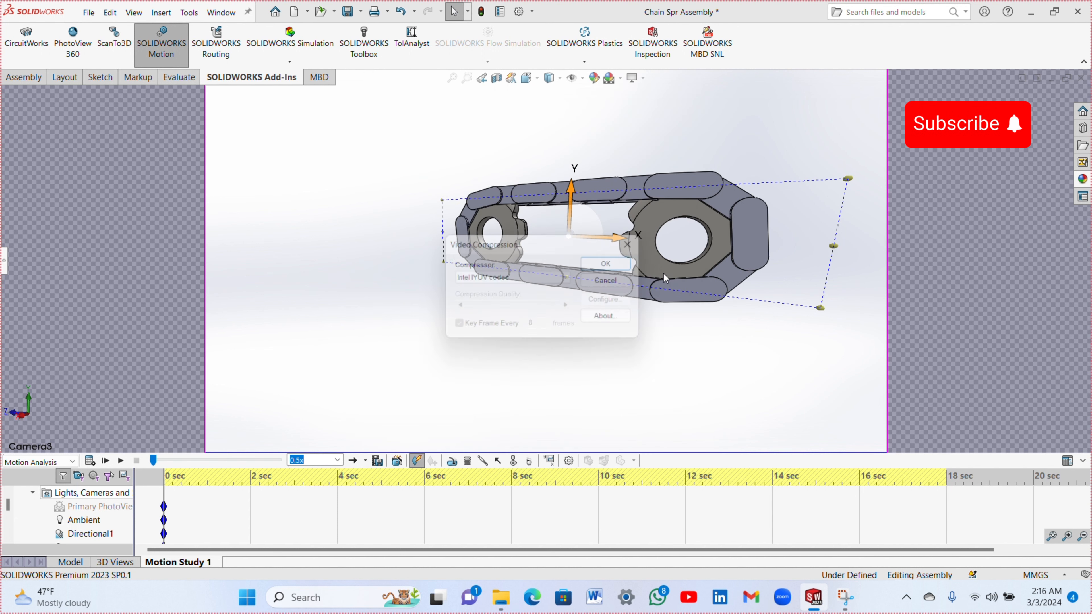
click(600, 263)
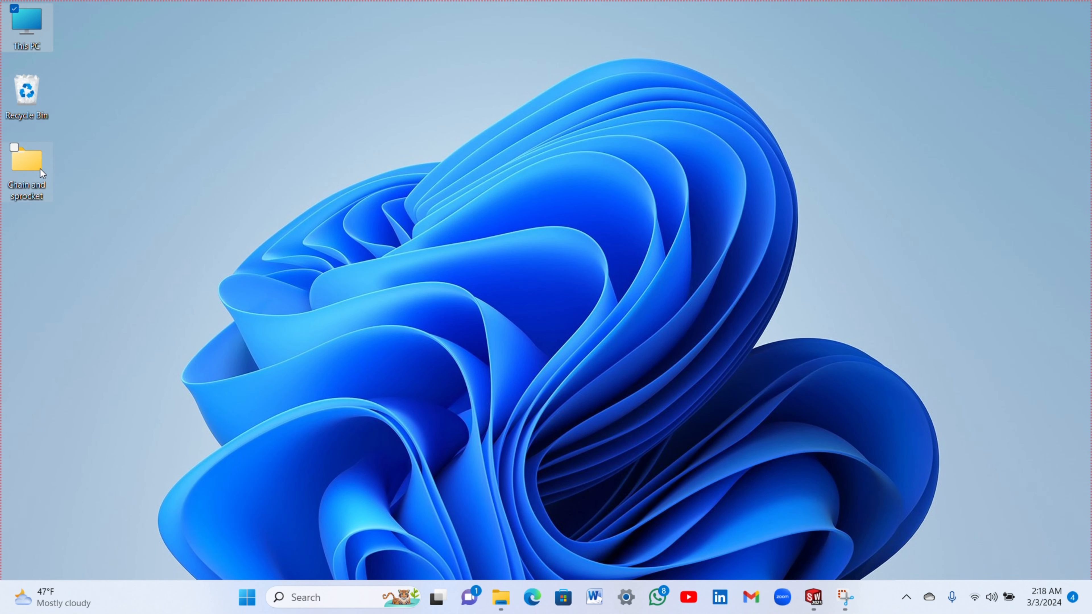
- Open the Chain Spr Assembly 1 video from the Chain and sprocket desktop folder, skim through its playback and close it
click(40, 169)
double_click(40, 169)
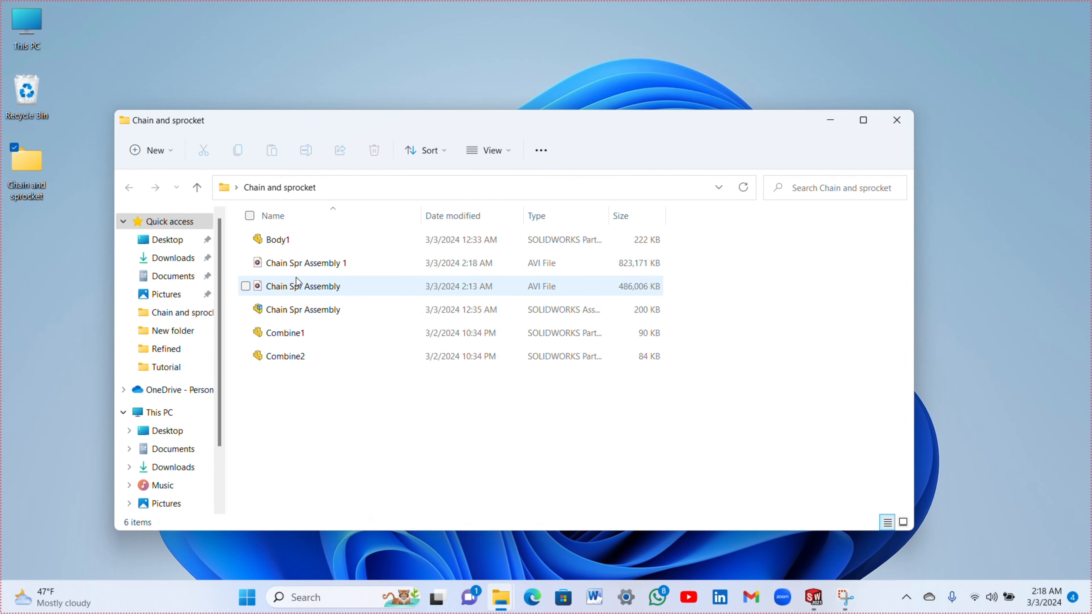
click(301, 263)
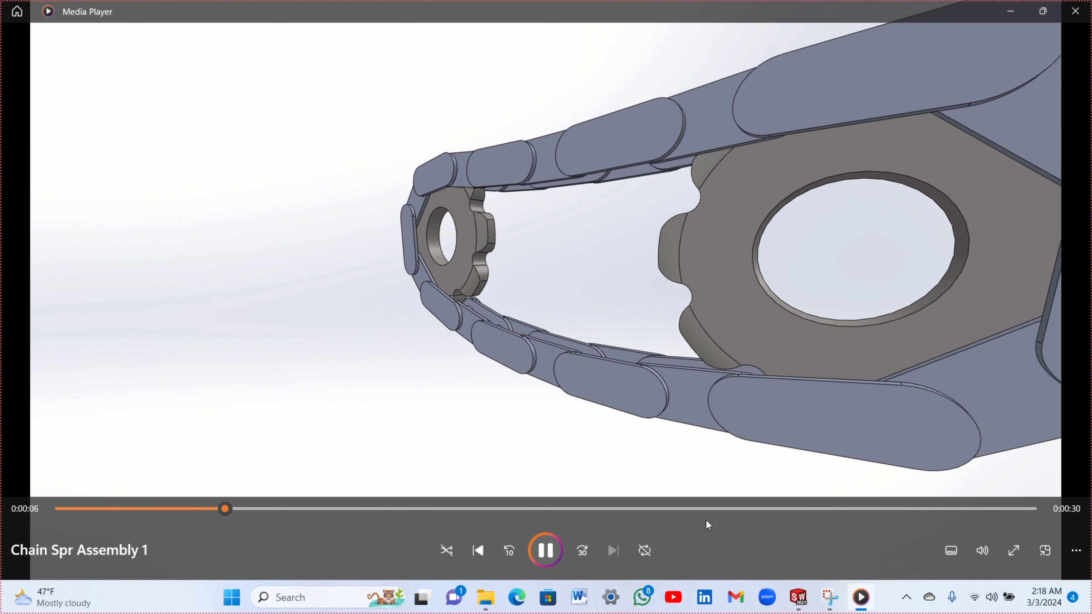
click(711, 510)
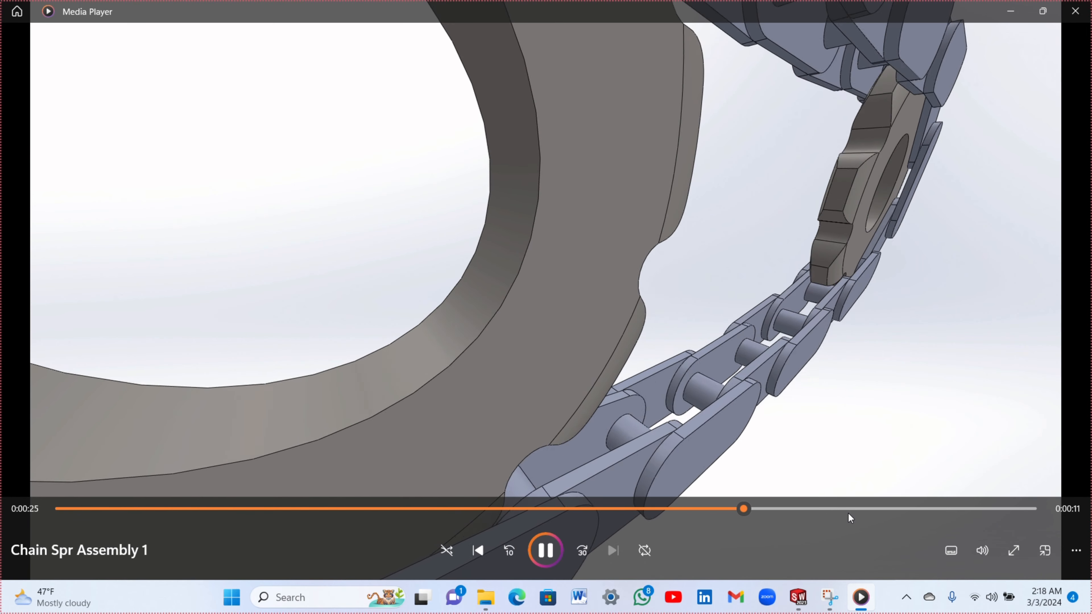
click(863, 512)
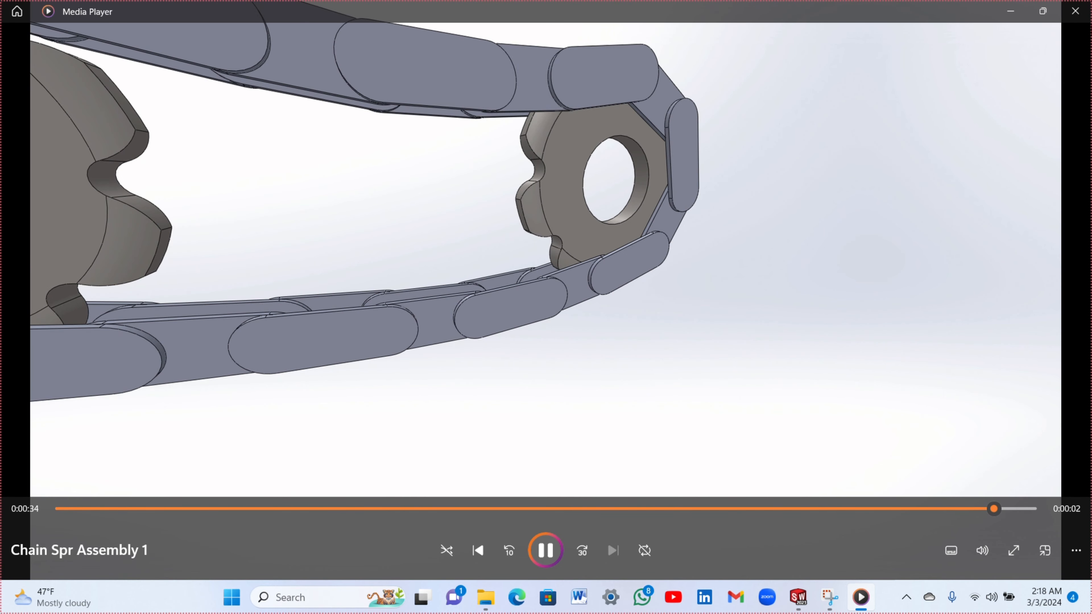
click(1088, 11)
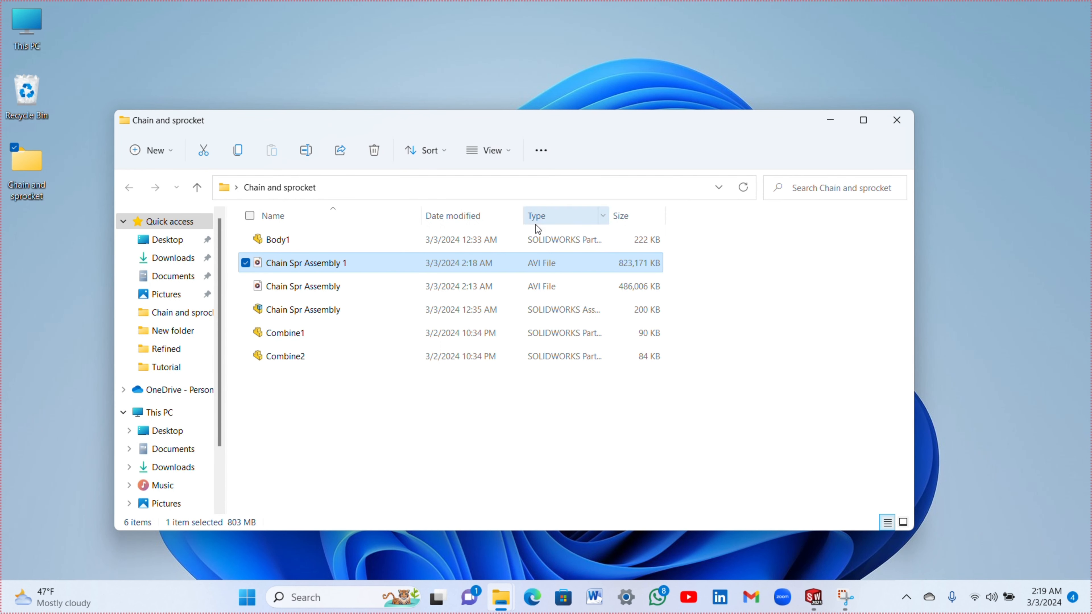
- Switch back to SOLIDWORKS and save the chain and sprocket assembly
click(814, 597)
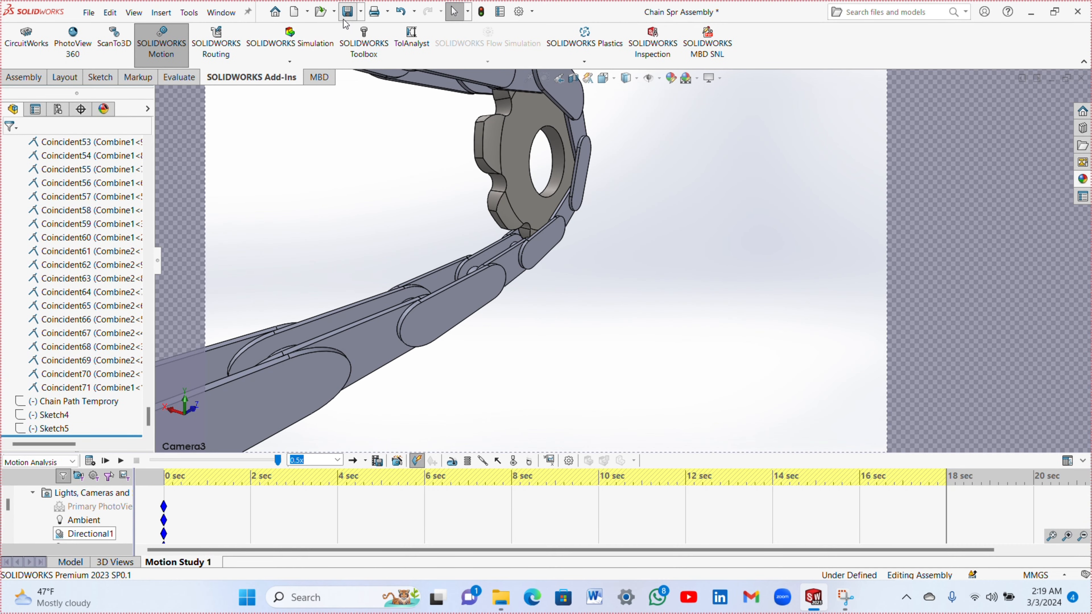
click(347, 11)
click(266, 236)
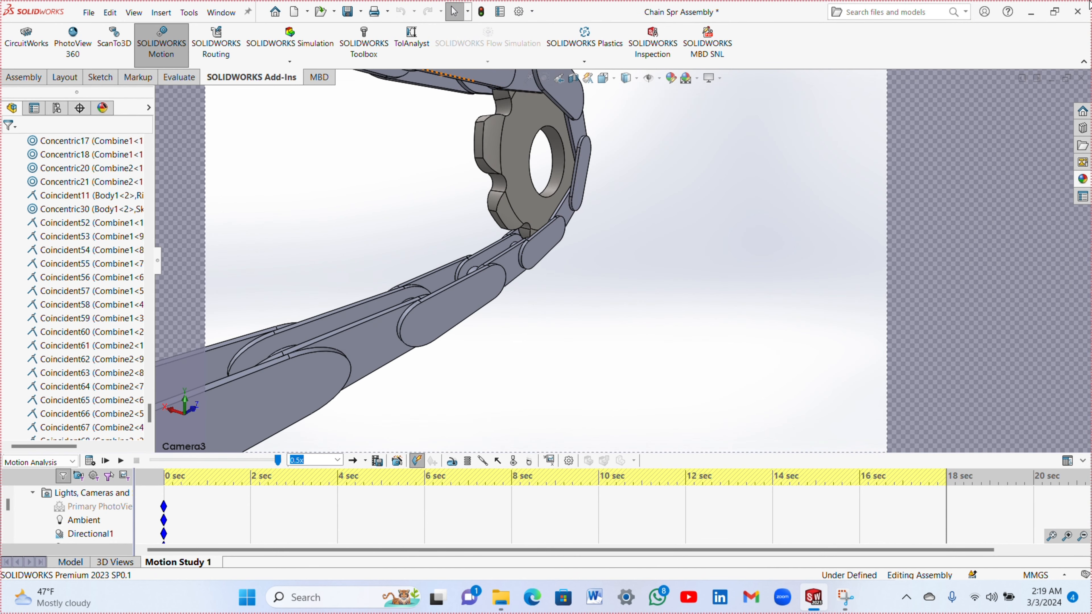
- Exit SOLIDWORKS, saving all modified documents, and close the Chain and sprocket folder window
click(1078, 12)
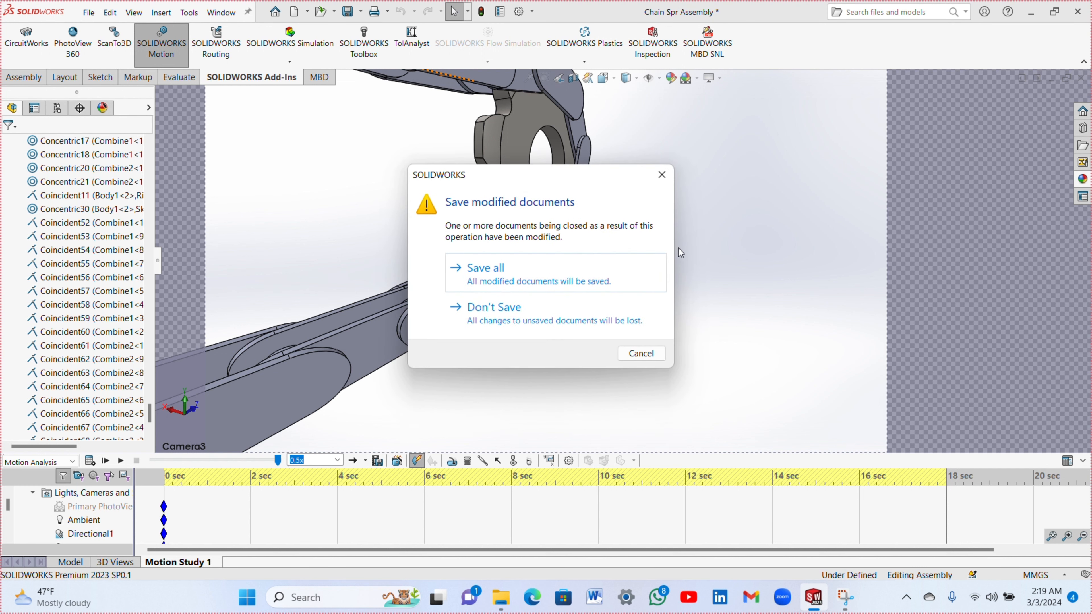
click(561, 279)
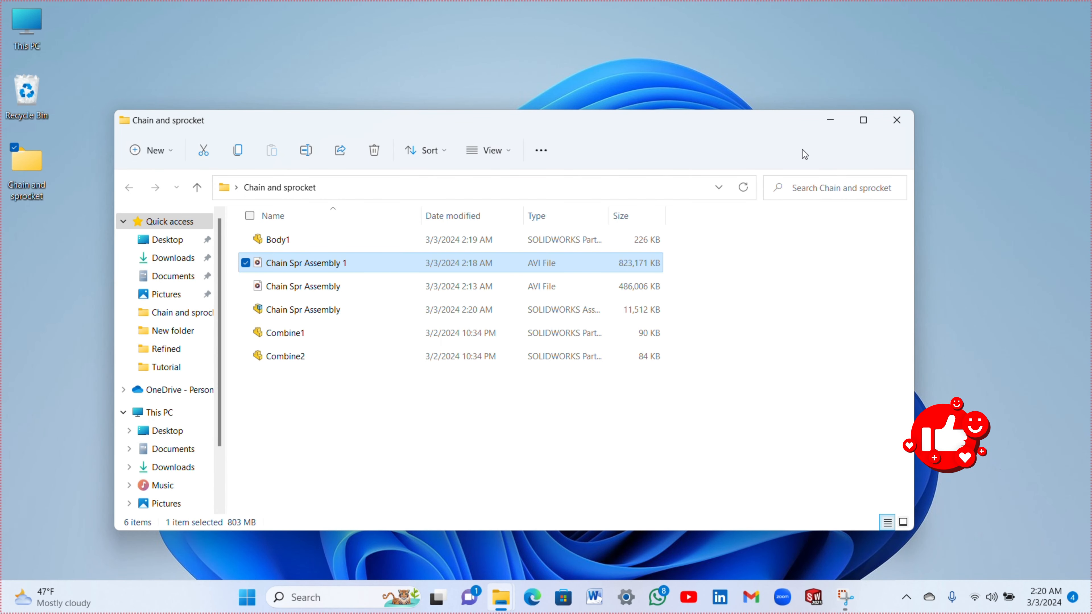
click(888, 124)
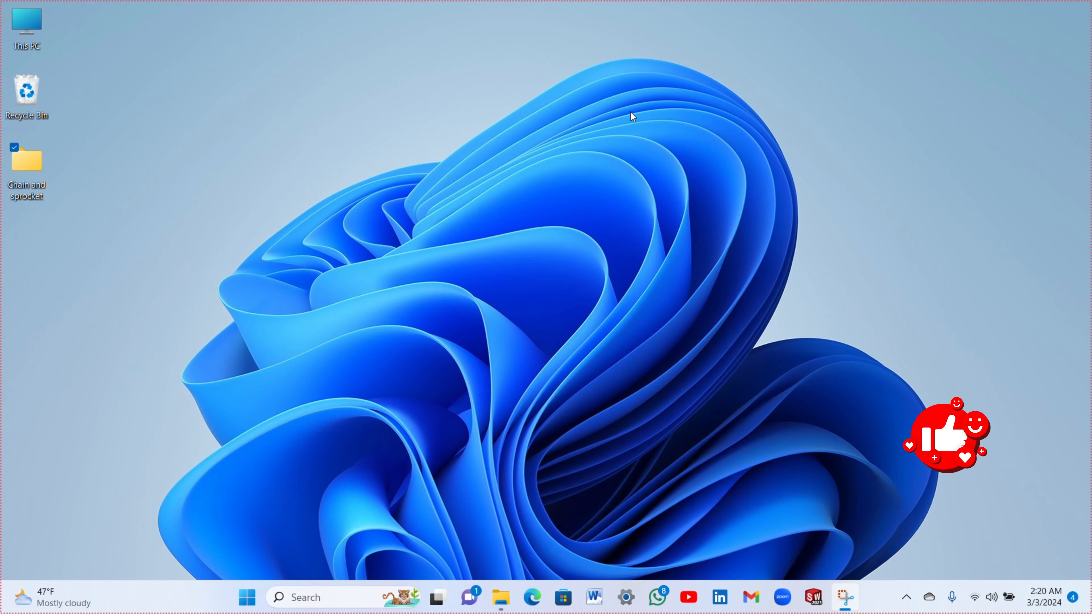
click(507, 105)
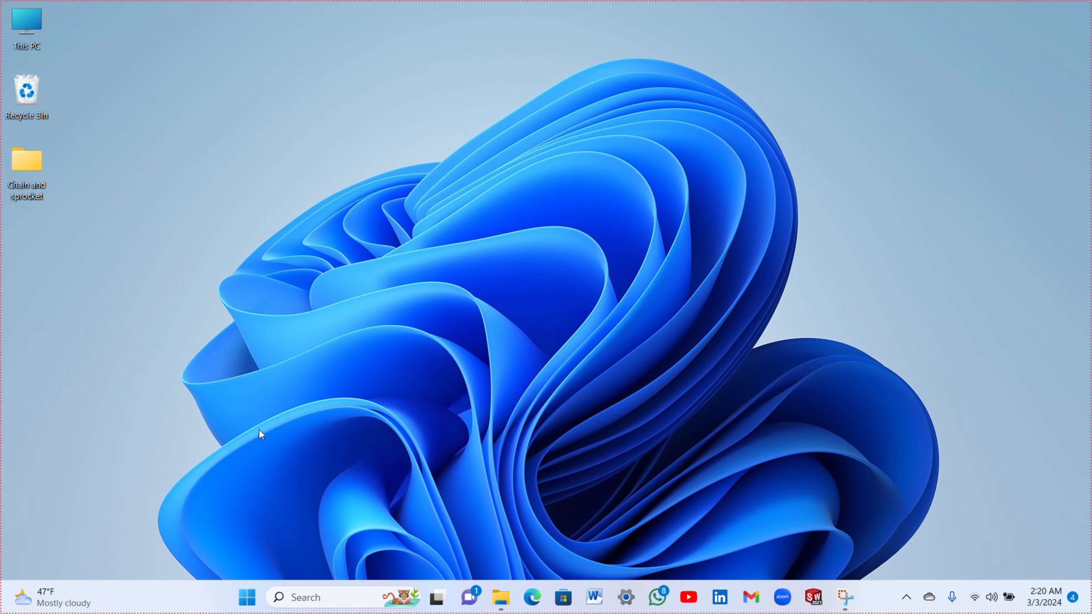
click(247, 597)
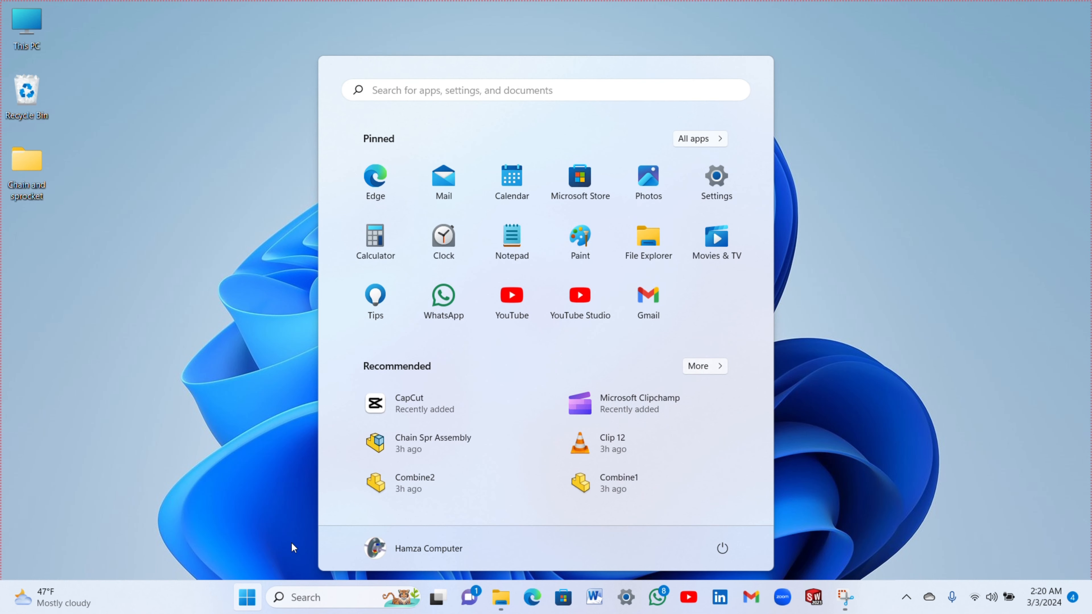
click(724, 549)
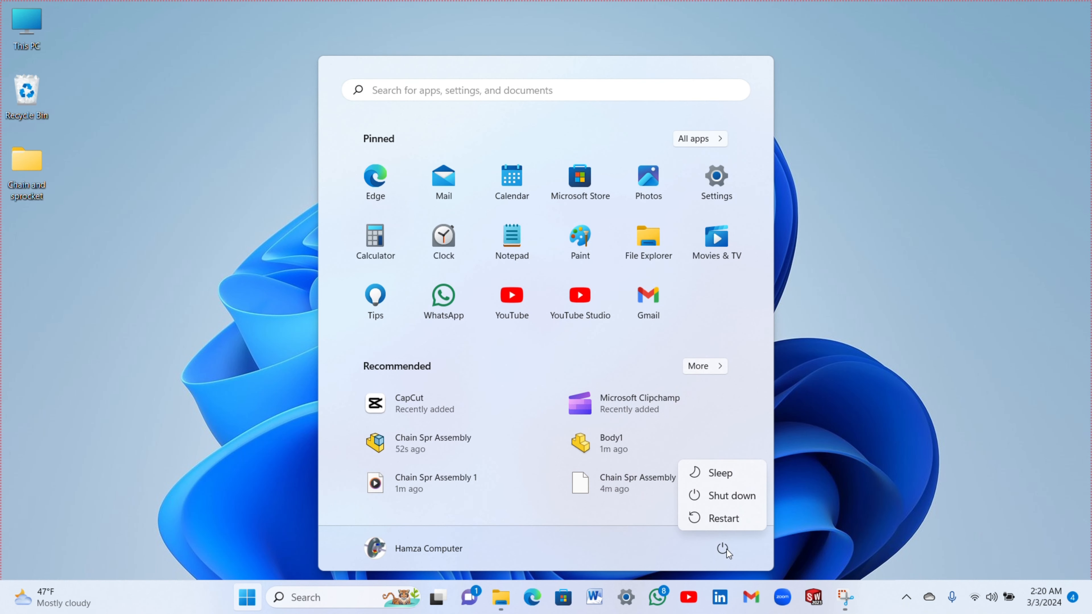
click(796, 461)
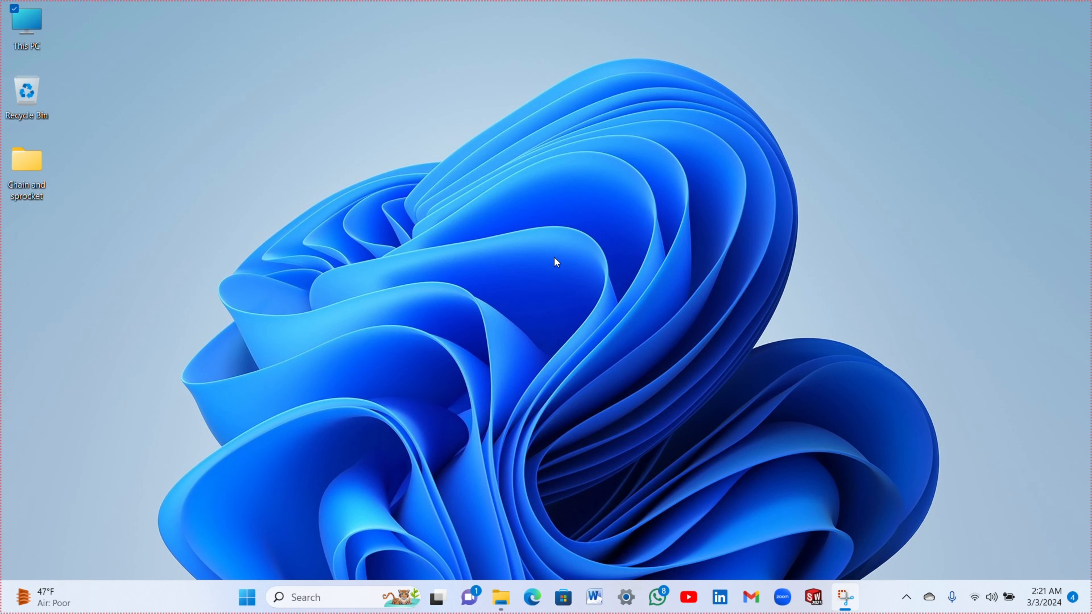
- Delete the Chain and sprocket folder from the desktop and empty the Recycle Bin
right_click(28, 162)
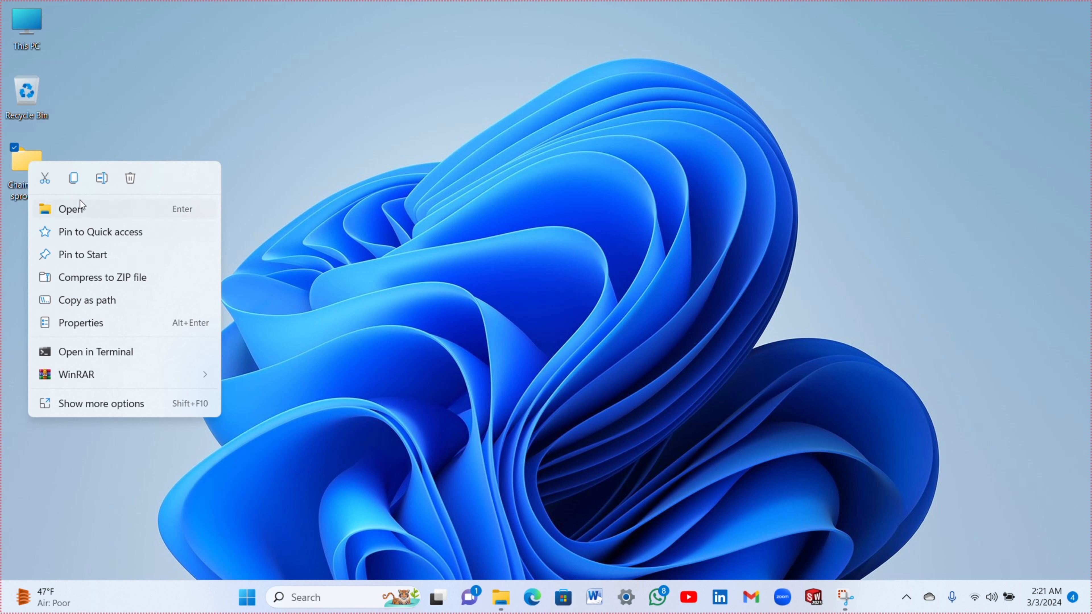
click(129, 179)
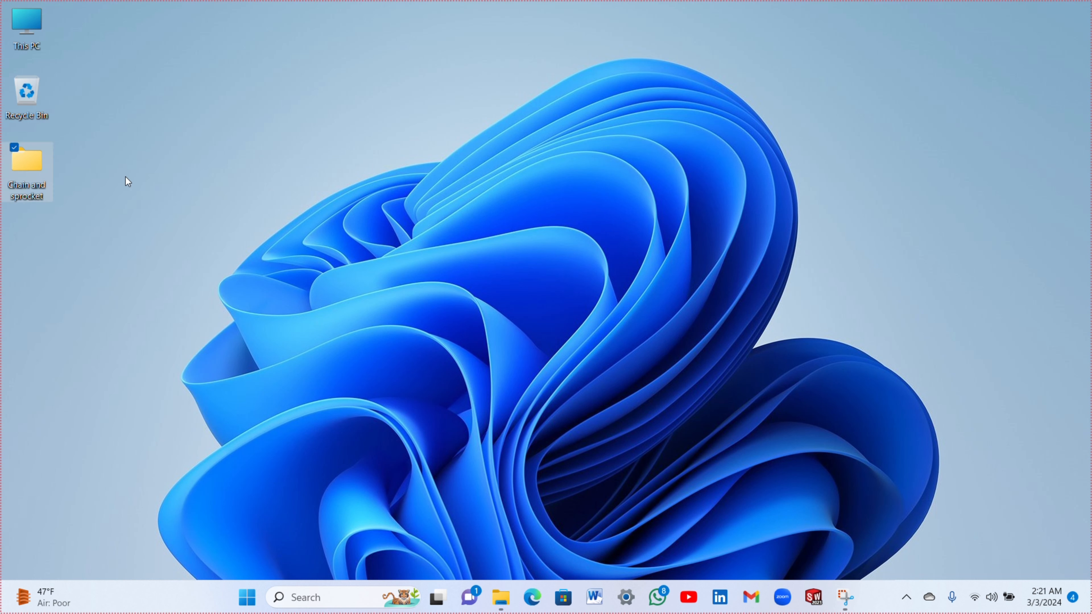
click(41, 97)
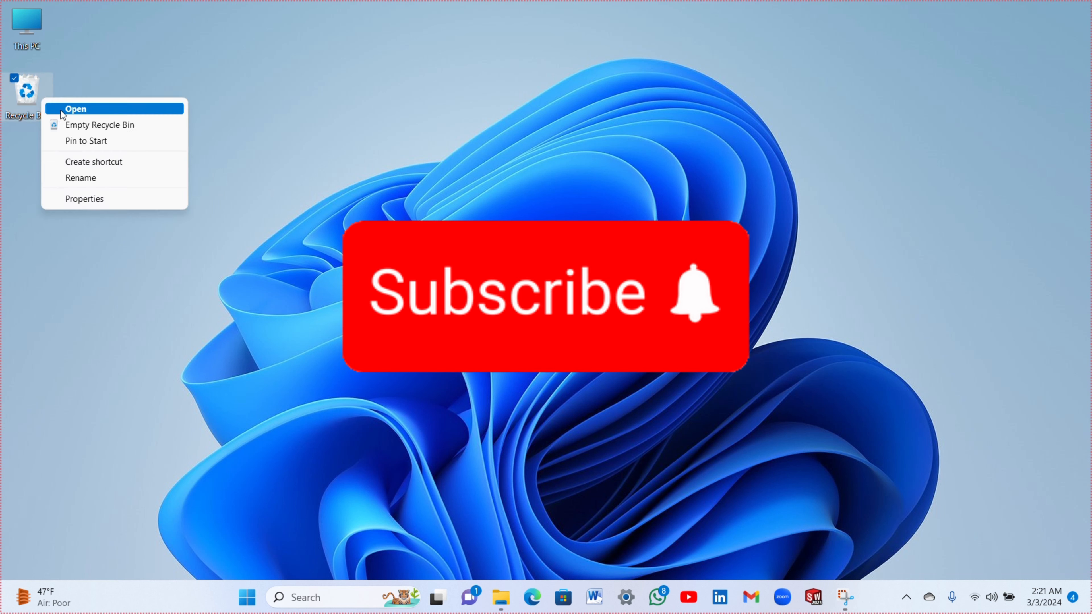
click(69, 125)
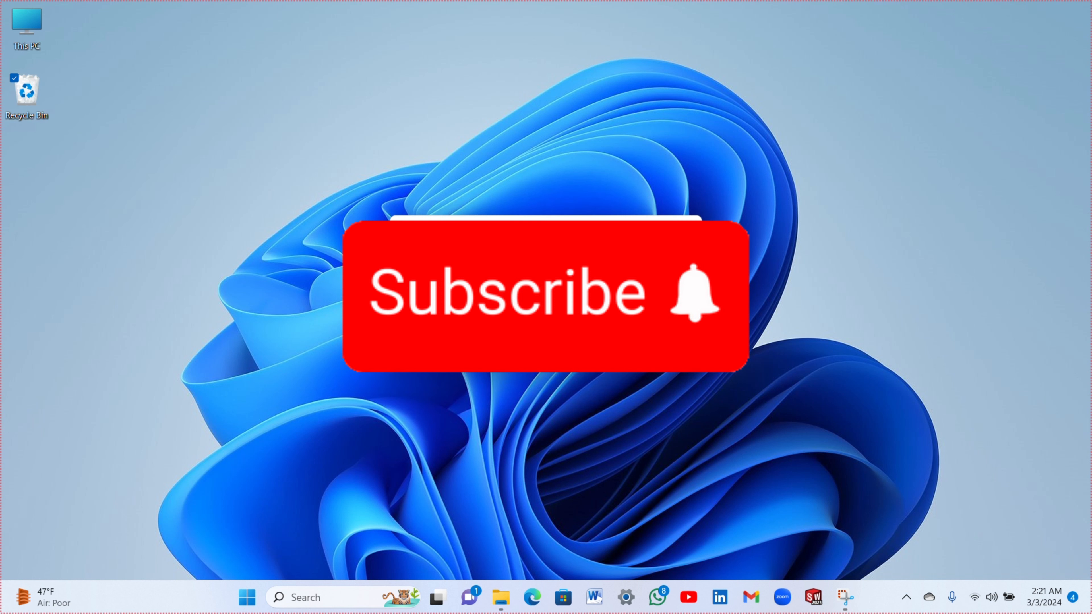
click(155, 150)
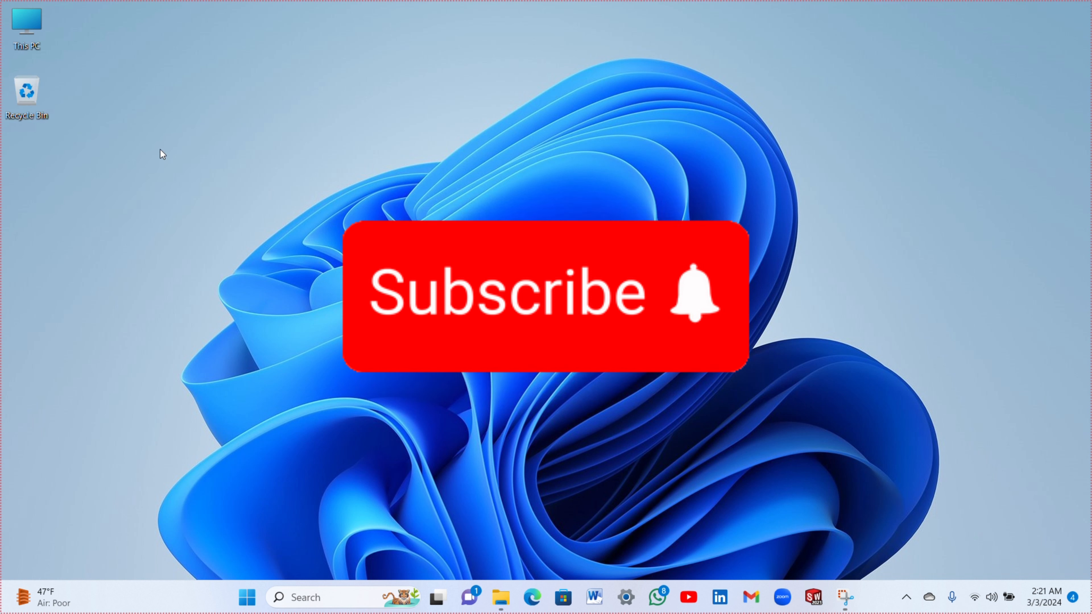